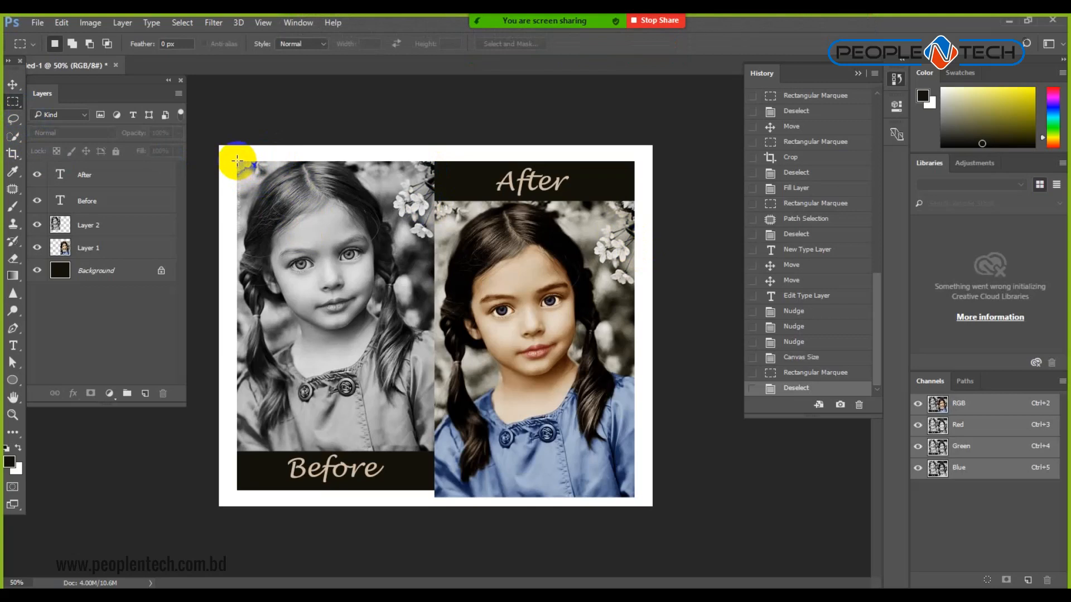
# Select the rectangle around both photos and erase Layer 1's pixels outside it.
pyautogui.moveTo(389, 291); pyautogui.dragTo(643, 485)
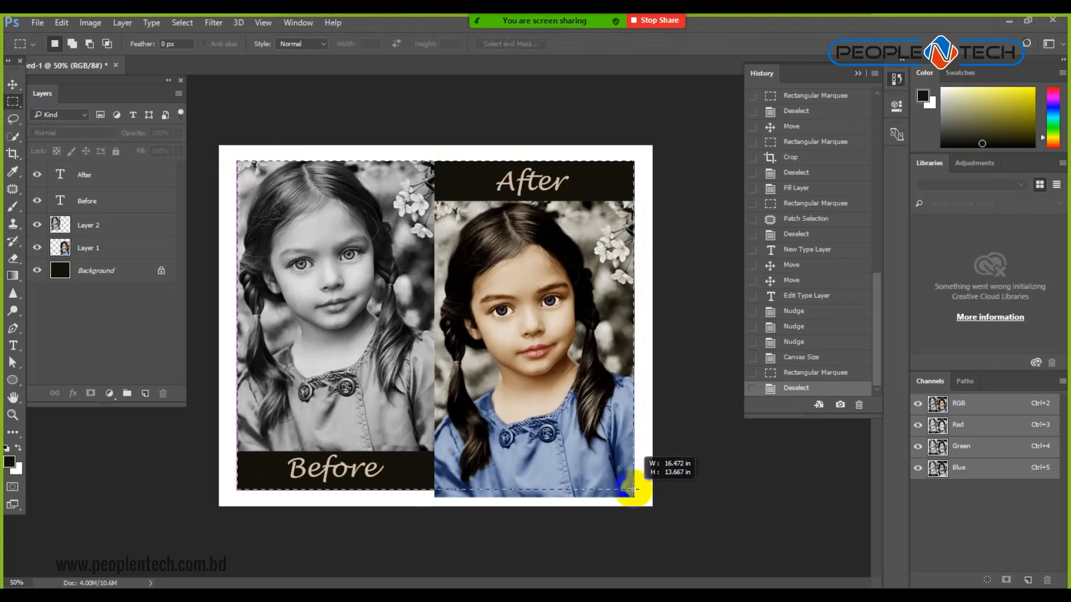
pyautogui.moveTo(634, 489); pyautogui.dragTo(634, 491)
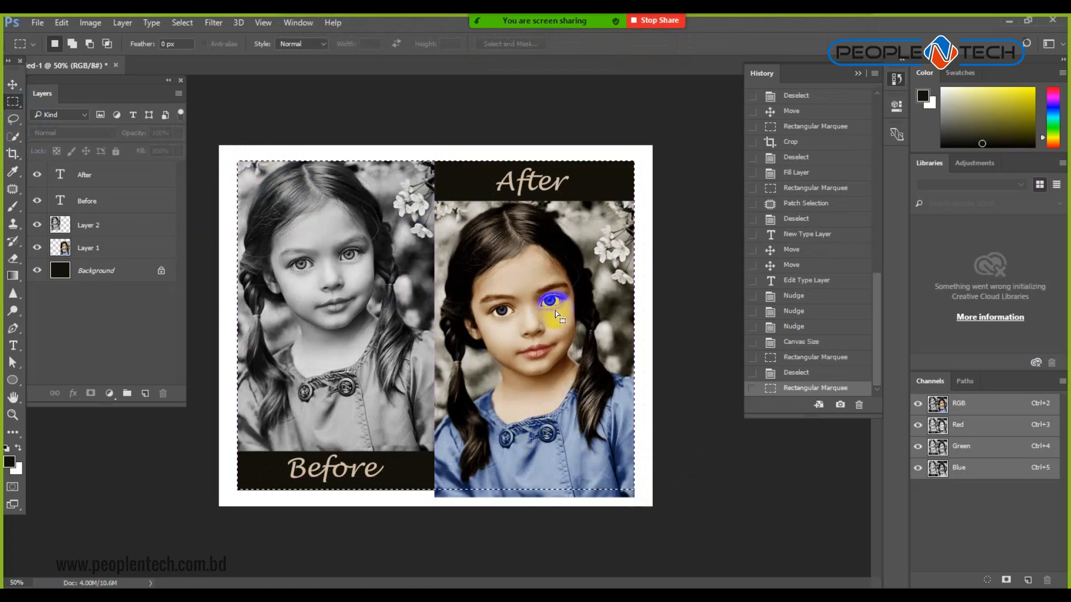
pyautogui.click(121, 252)
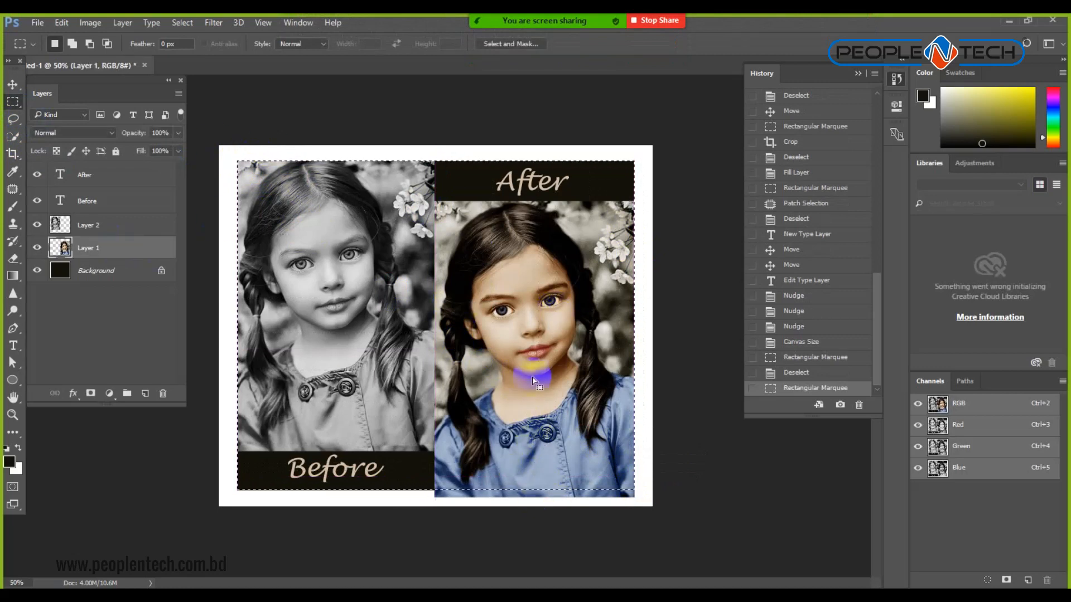
pyautogui.hotkey('ctrl', 'shift', 'i')
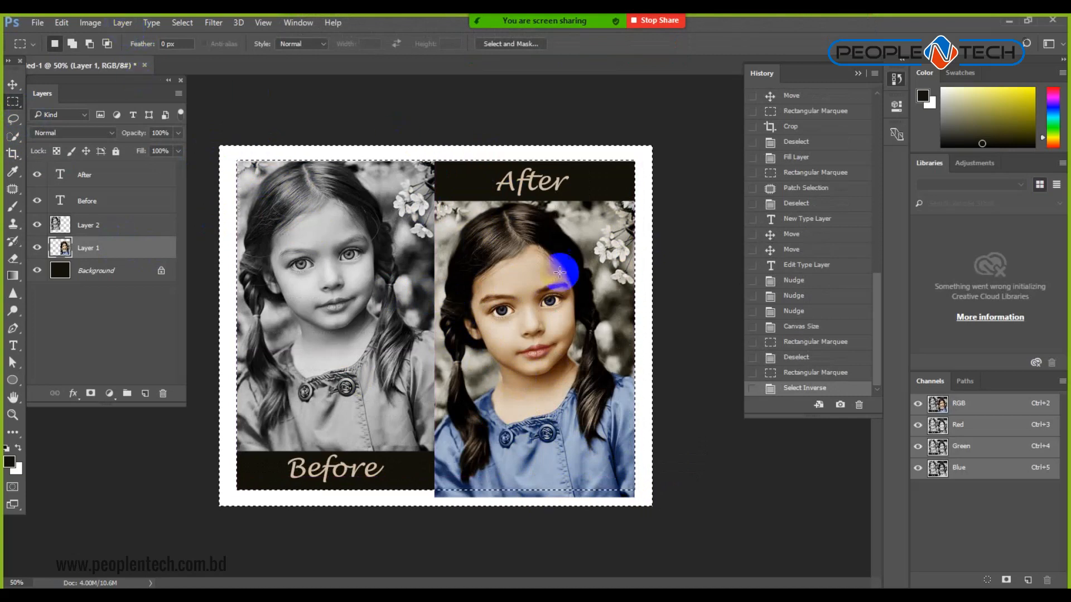
pyautogui.press('Delete')
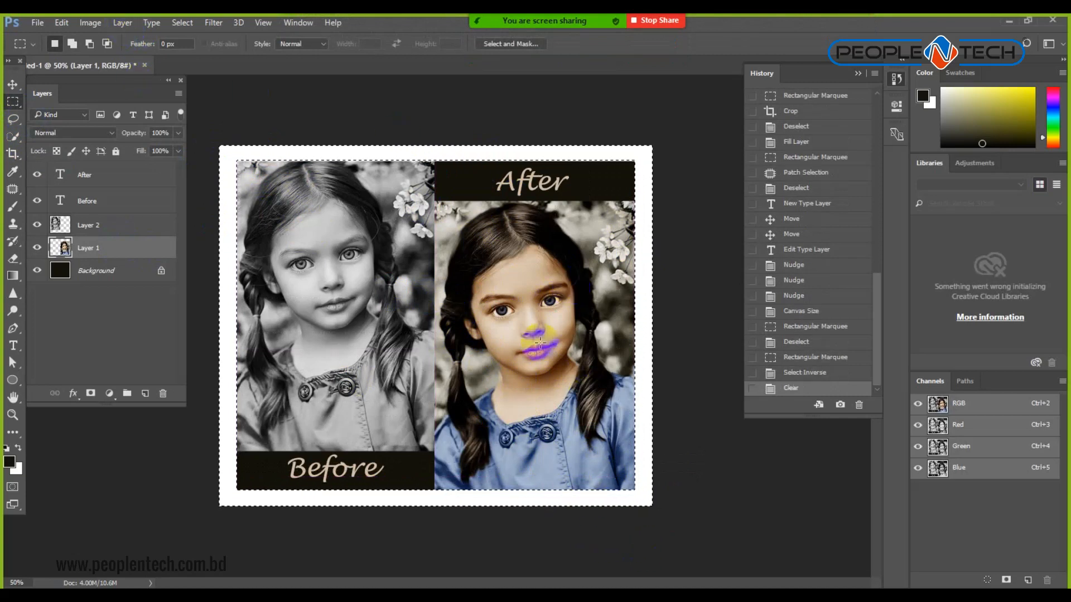
# Erase Layer 2's pixels outside the same frame, then deselect.
pyautogui.click(88, 225)
pyautogui.press('Delete')
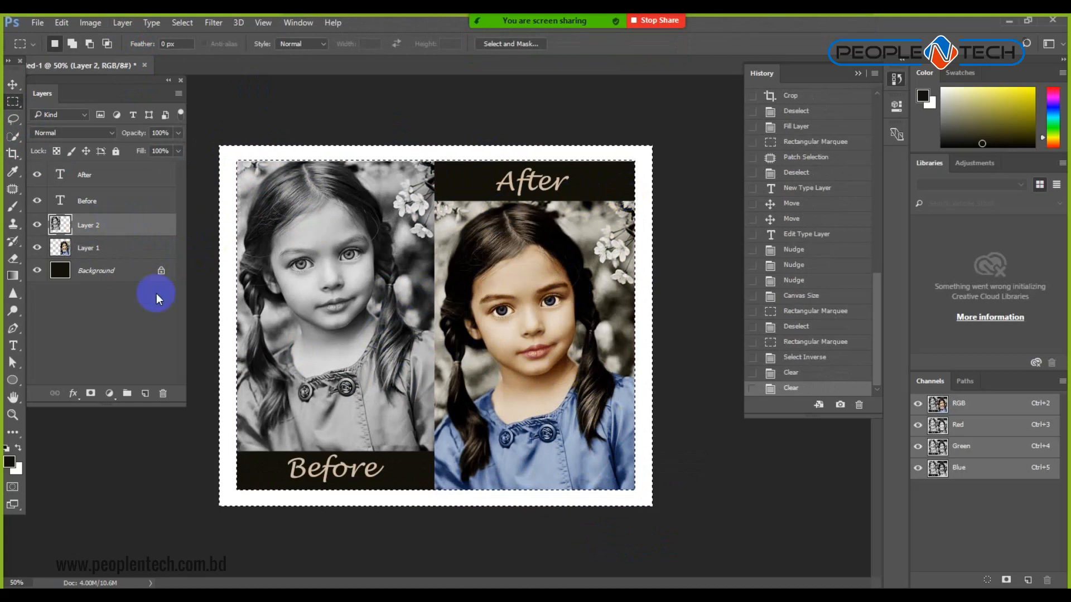
pyautogui.hotkey('ctrl', 'd')
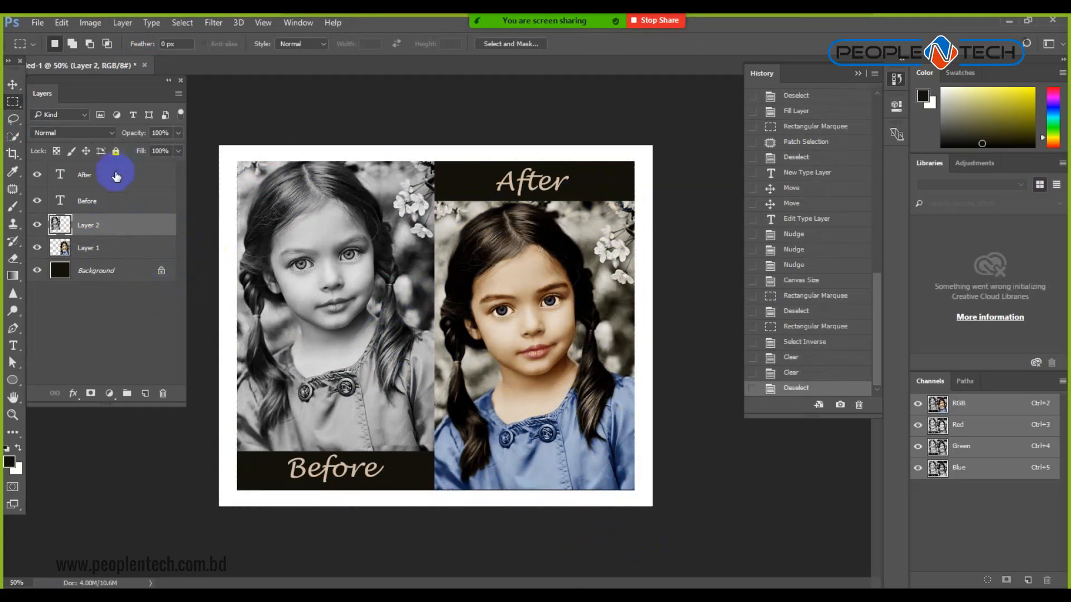
# Unlock the Background into Layer 0 and add a new Layer 3 beneath it.
pyautogui.click(13, 85)
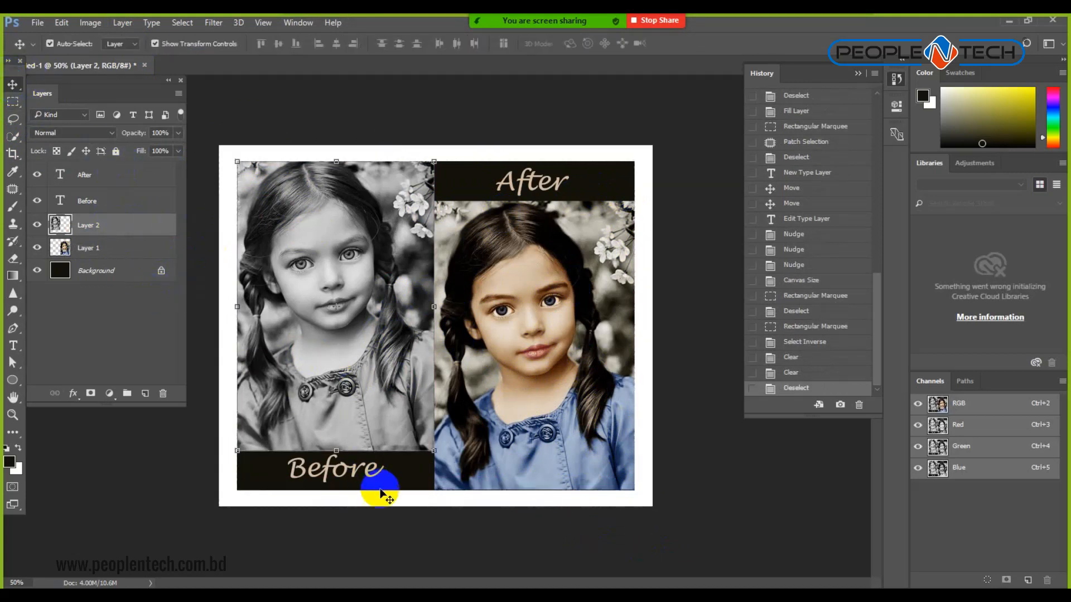
pyautogui.click(97, 273)
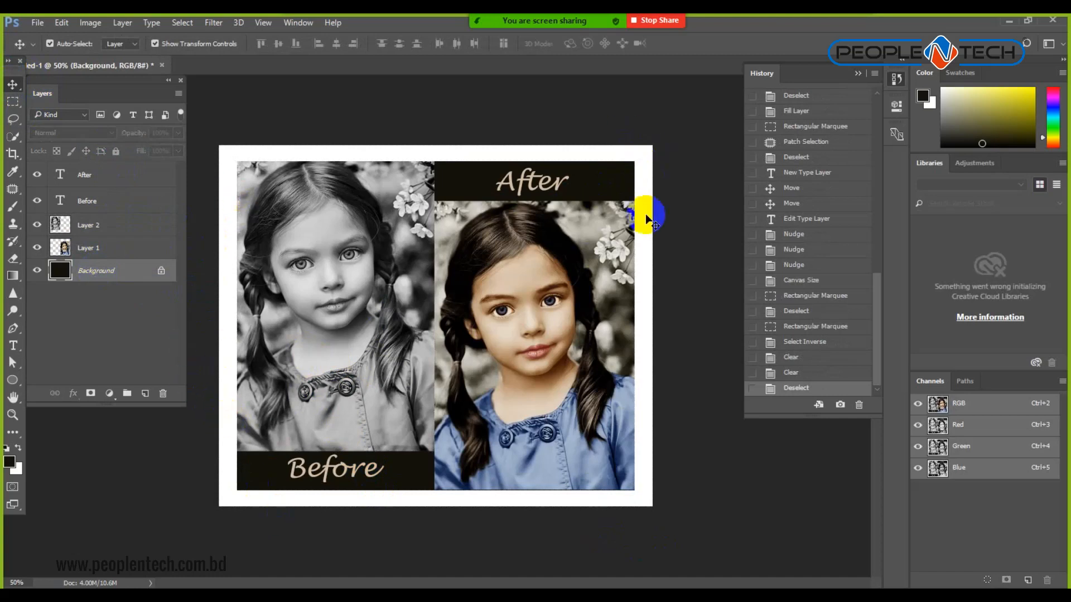
pyautogui.click(161, 270)
pyautogui.click(144, 393)
pyautogui.moveTo(144, 277); pyautogui.dragTo(139, 326)
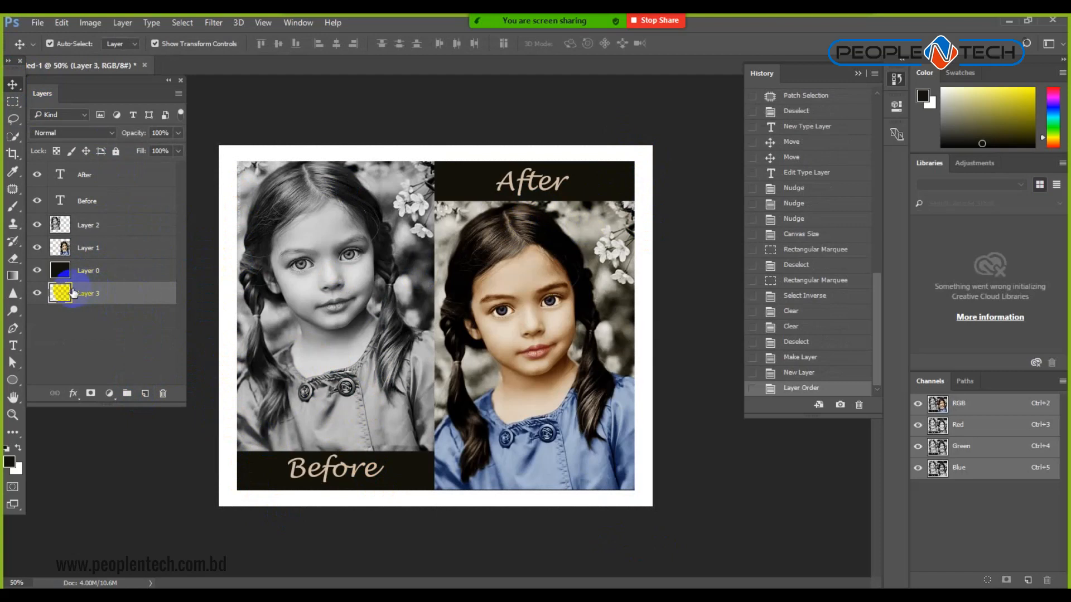
# Fill Layer 0 with the dark foreground colour and delete the empty Layer 3.
pyautogui.click(82, 274)
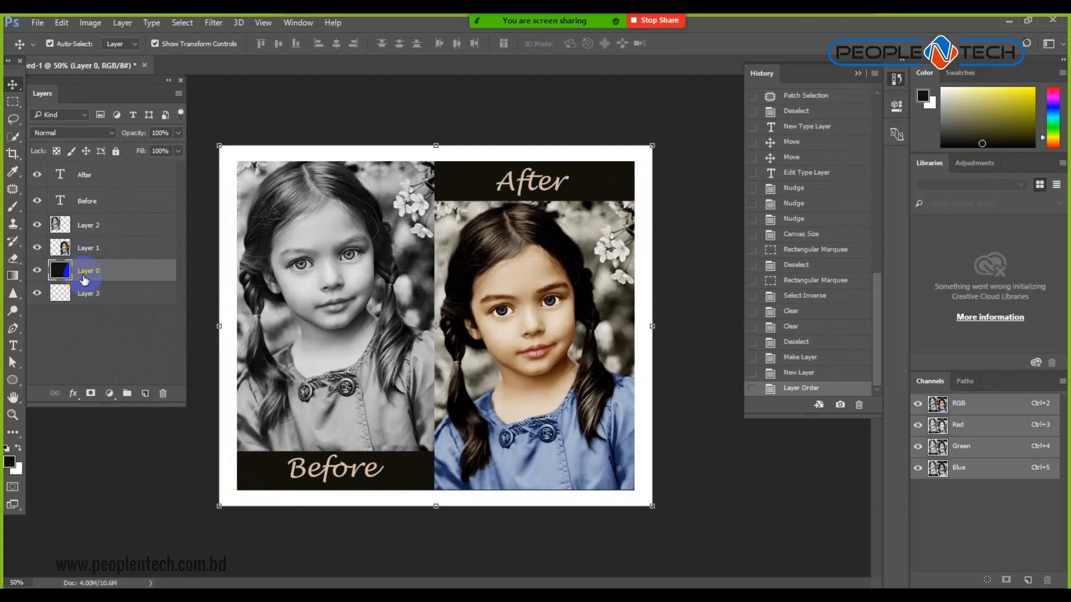
pyautogui.hotkey('alt', 'BackSpace')
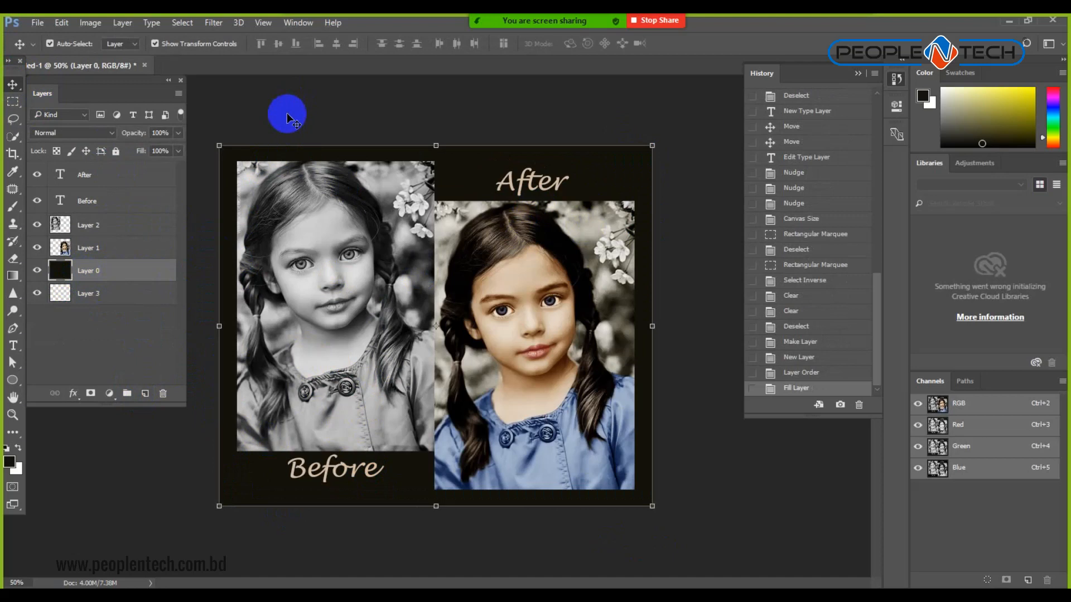
pyautogui.click(114, 295)
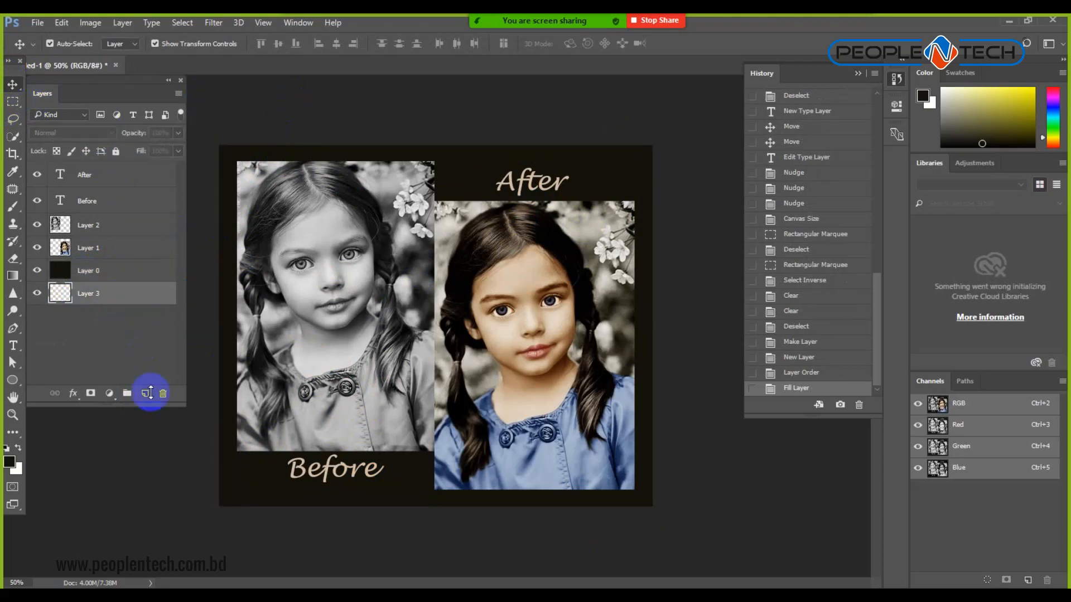
pyautogui.click(163, 394)
pyautogui.click(495, 245)
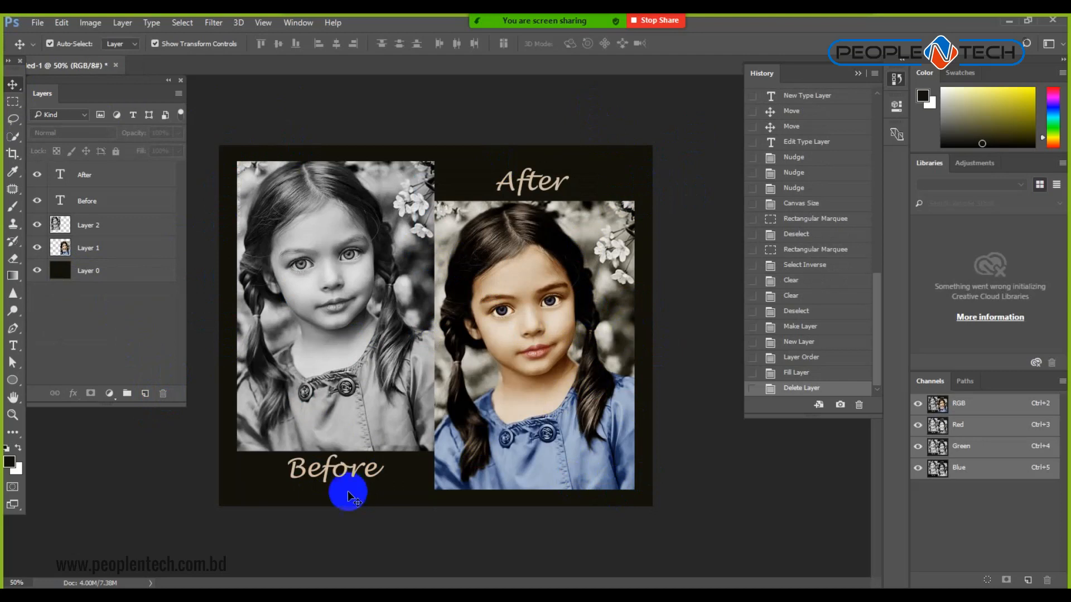
# Nudge the Before caption down slightly, deselect it, and bring up the save dialog.
pyautogui.click(324, 468)
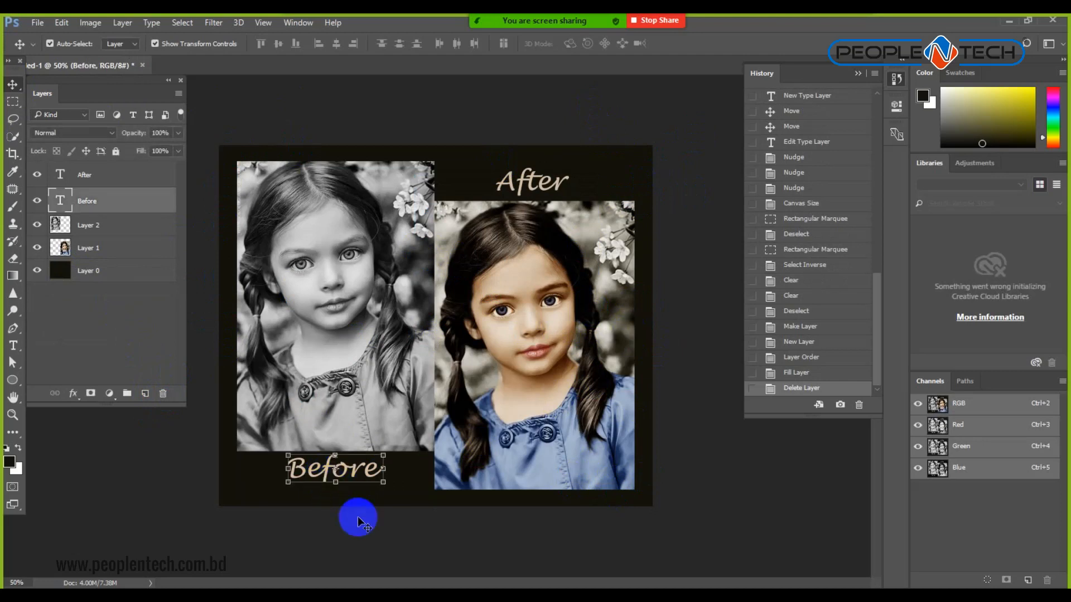
pyautogui.hotkey('shift', 'Down')
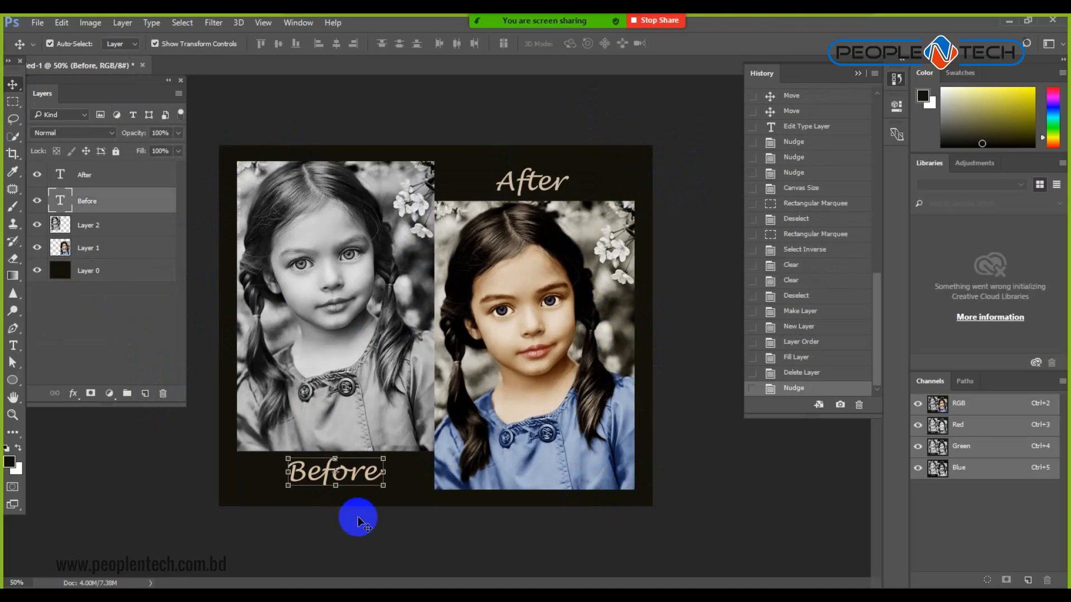
pyautogui.click(387, 522)
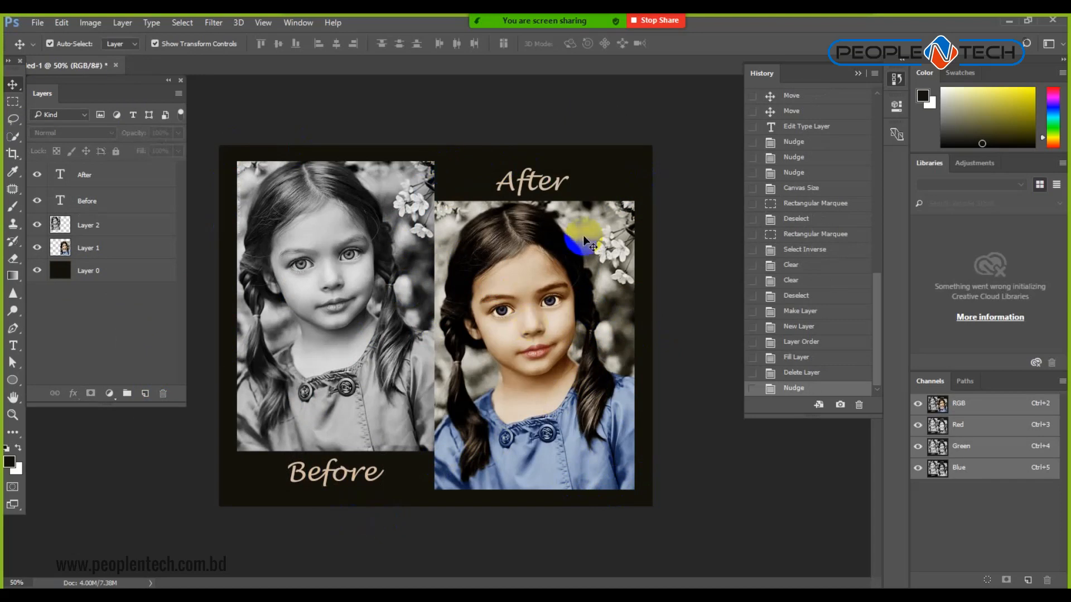
pyautogui.hotkey('ctrl', 's')
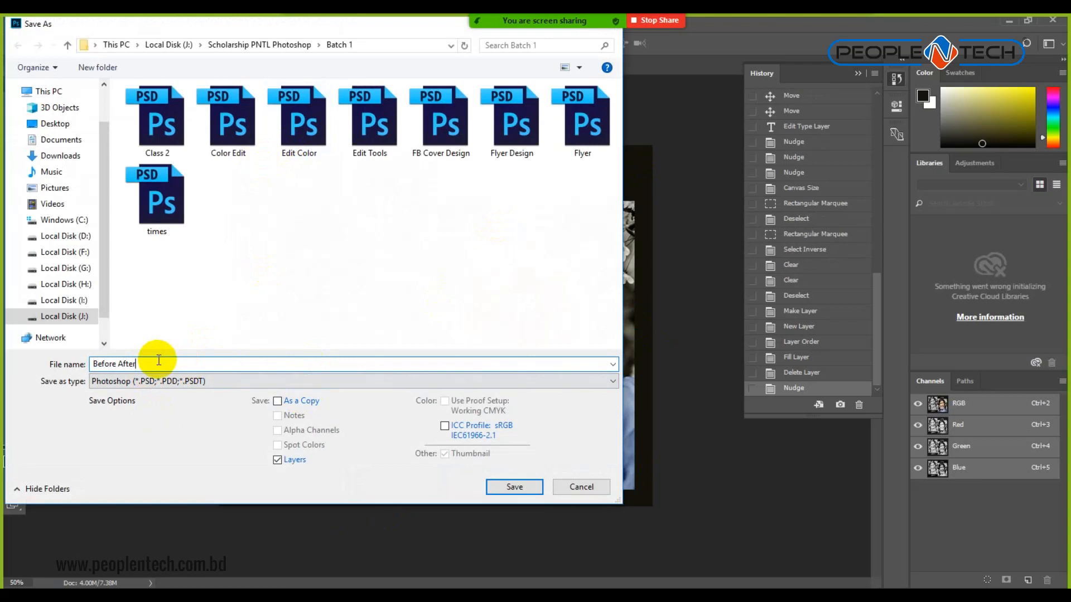
# Save Before After.psd with Maximize Compatibility, then save a JPEG copy with default quality.
pyautogui.press('Return')
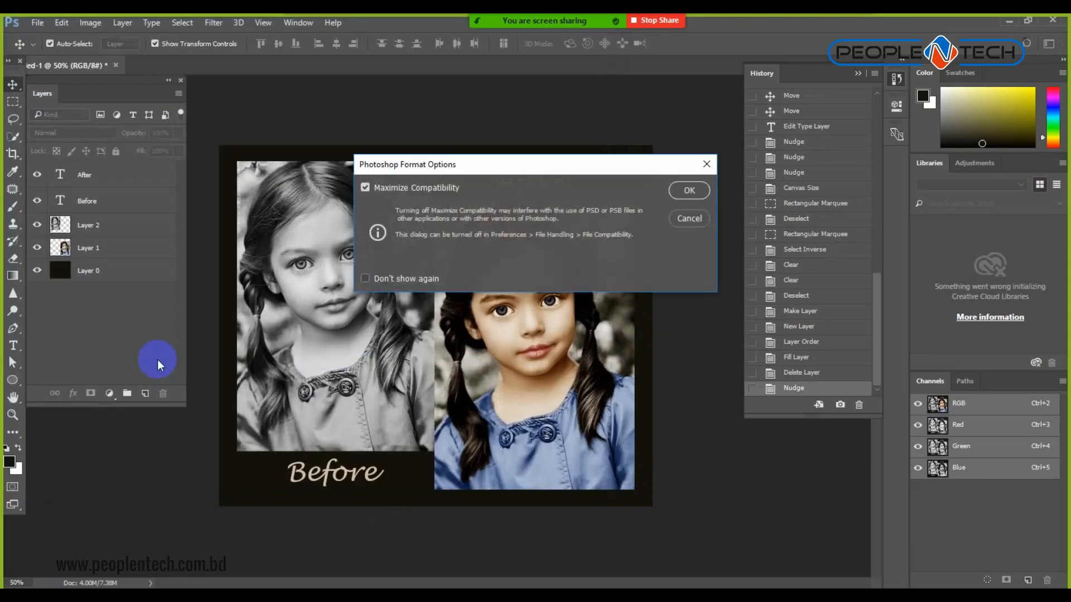
pyautogui.press('Return')
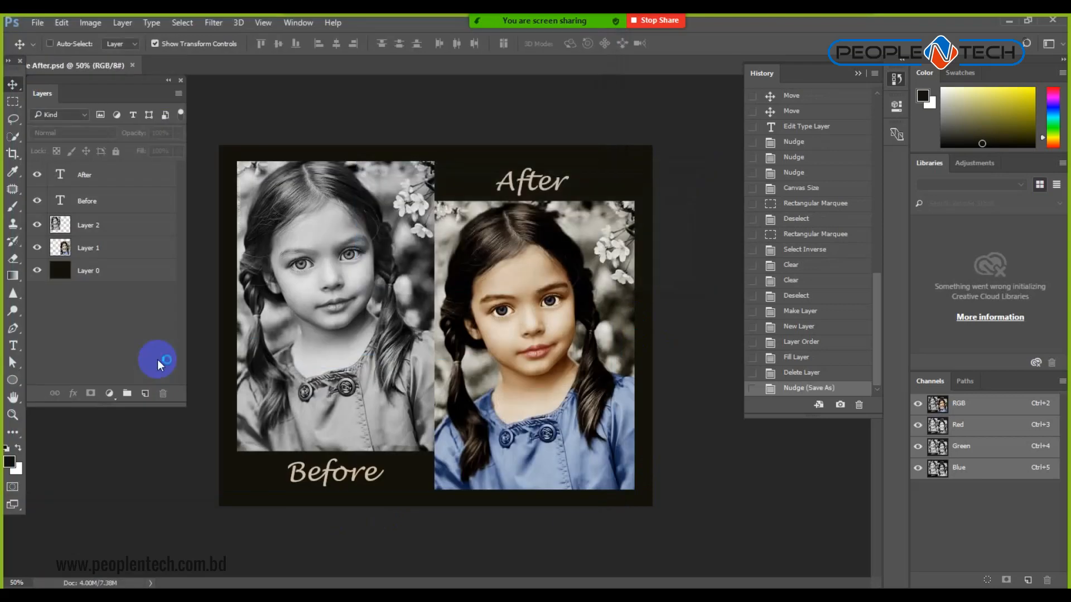
pyautogui.hotkey('ctrl', 'shift', 's')
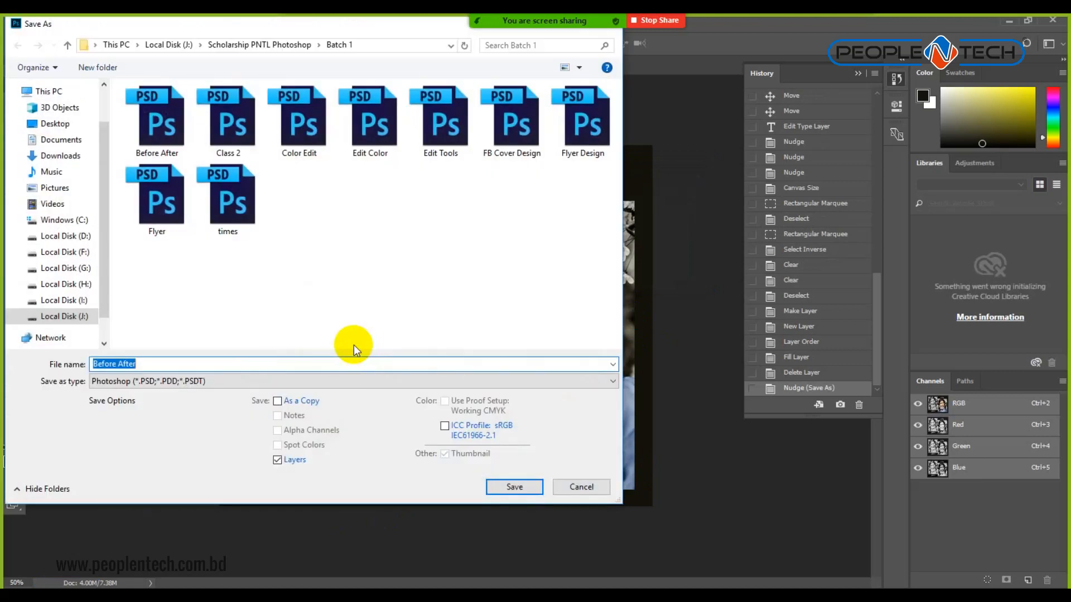
pyautogui.click(243, 381)
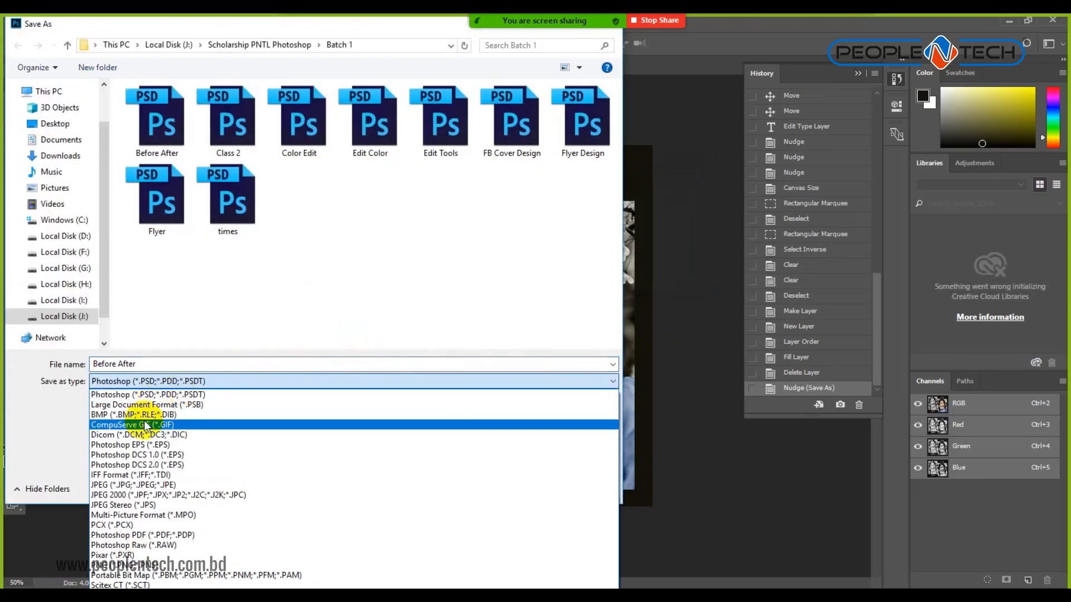
pyautogui.click(144, 475)
pyautogui.click(512, 488)
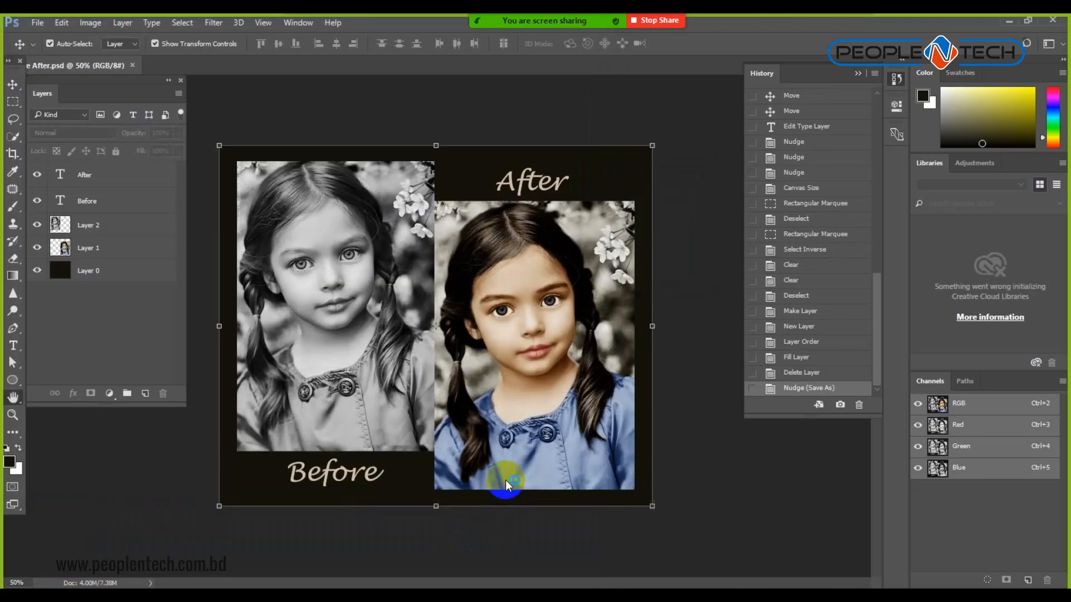
pyautogui.click(614, 166)
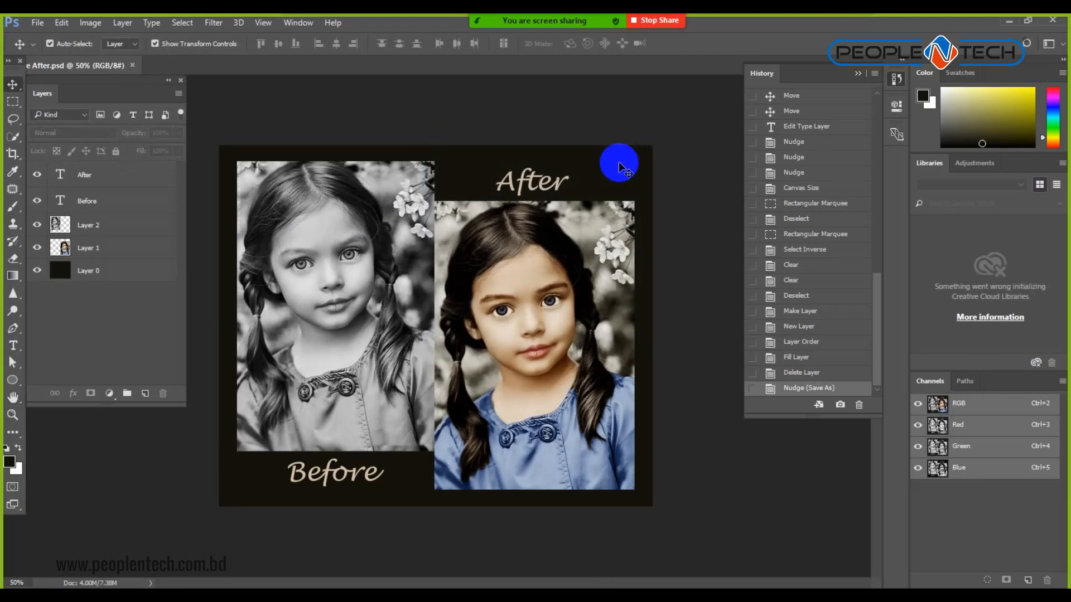
pyautogui.hotkey('alt', 'Tab')
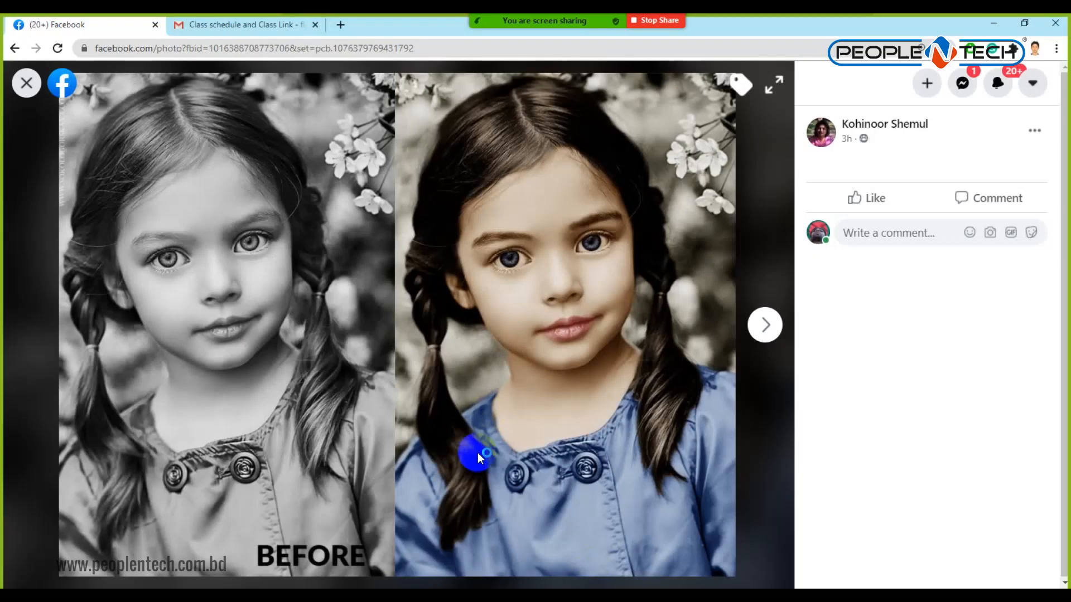
# Close the photo viewer and scroll to the top of the group's Discussion page.
pyautogui.click(26, 84)
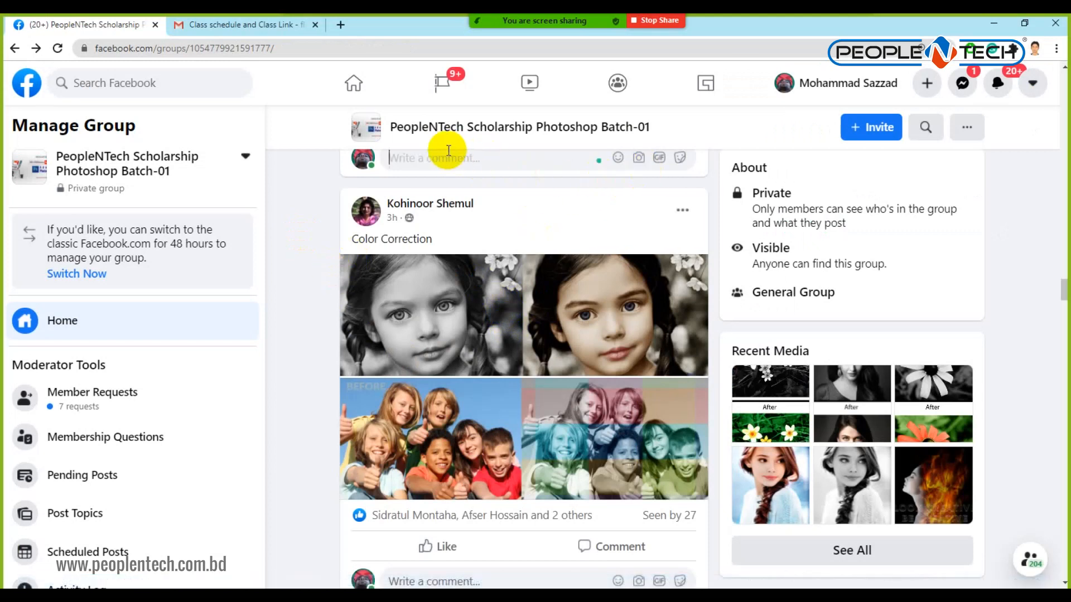
pyautogui.scroll(2, 441, 169)
pyautogui.scroll(10, 435, 293)
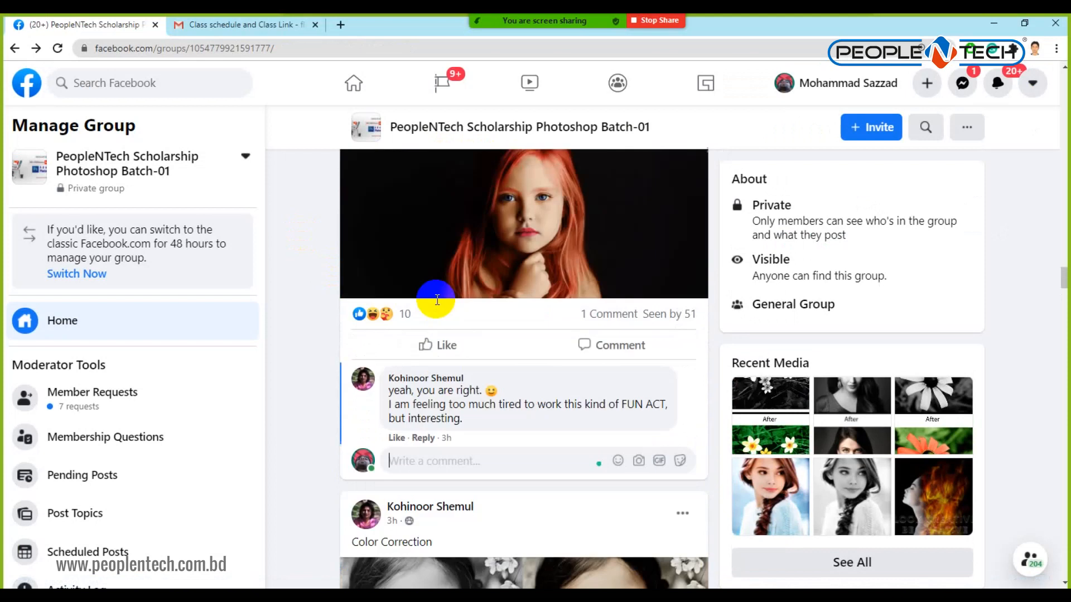
pyautogui.scroll(5, 435, 293)
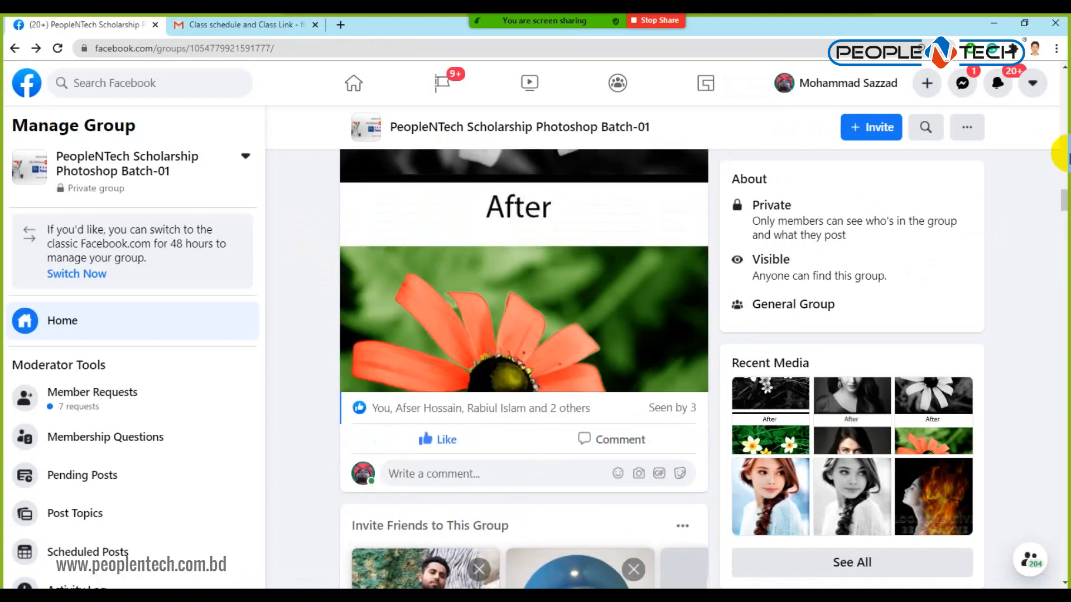
pyautogui.moveTo(1063, 198); pyautogui.dragTo(1062, 95)
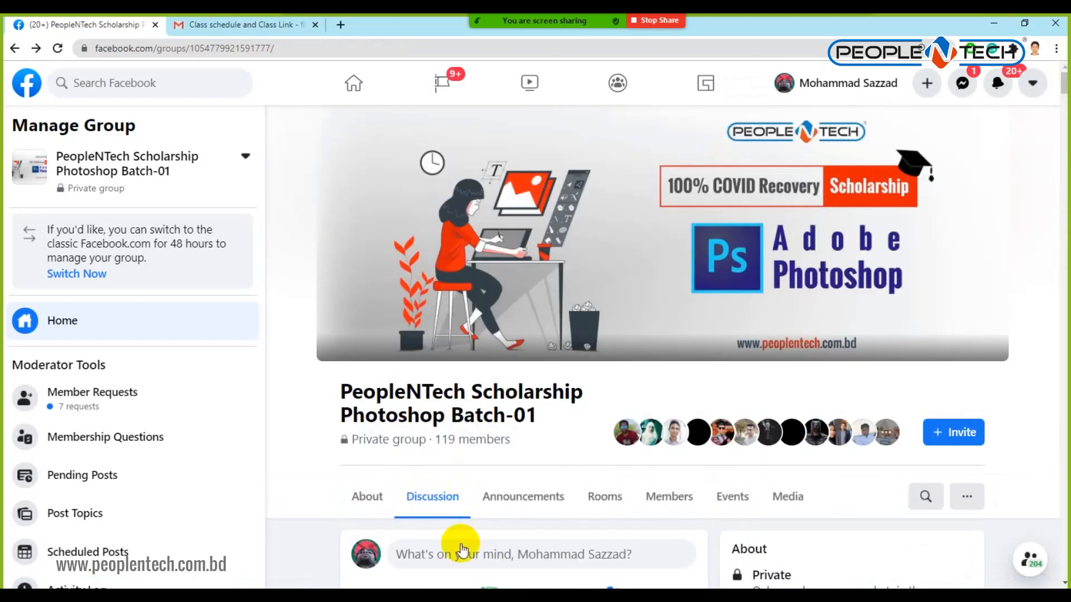
pyautogui.scroll(-1, 474, 479)
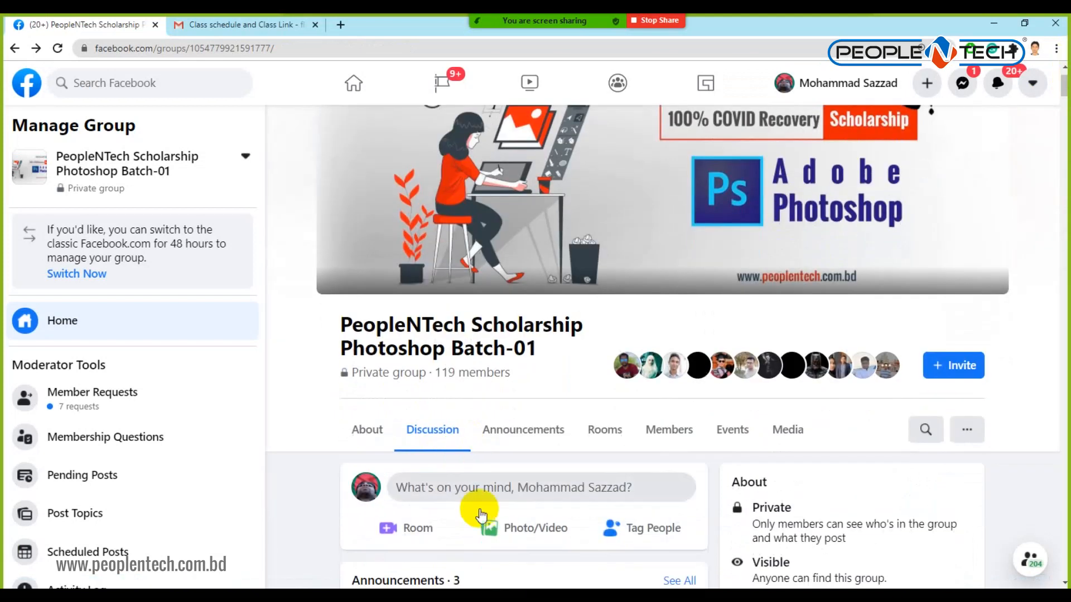
# Attach Before After from J:\Scholarship PNTL Photoshop\Batch 1 as a photo and publish the post.
pyautogui.click(524, 534)
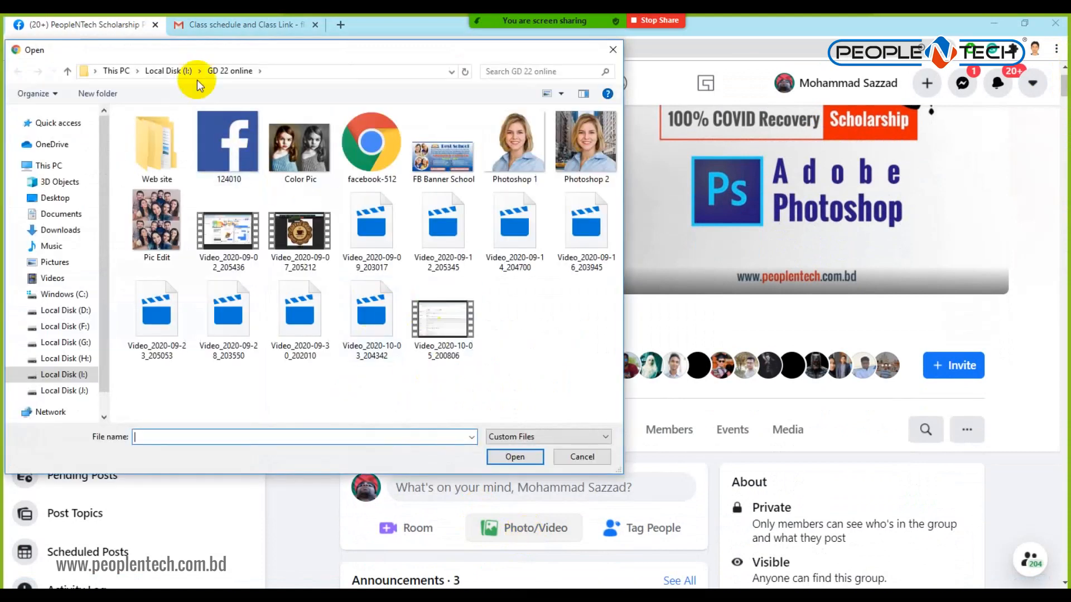
pyautogui.click(166, 71)
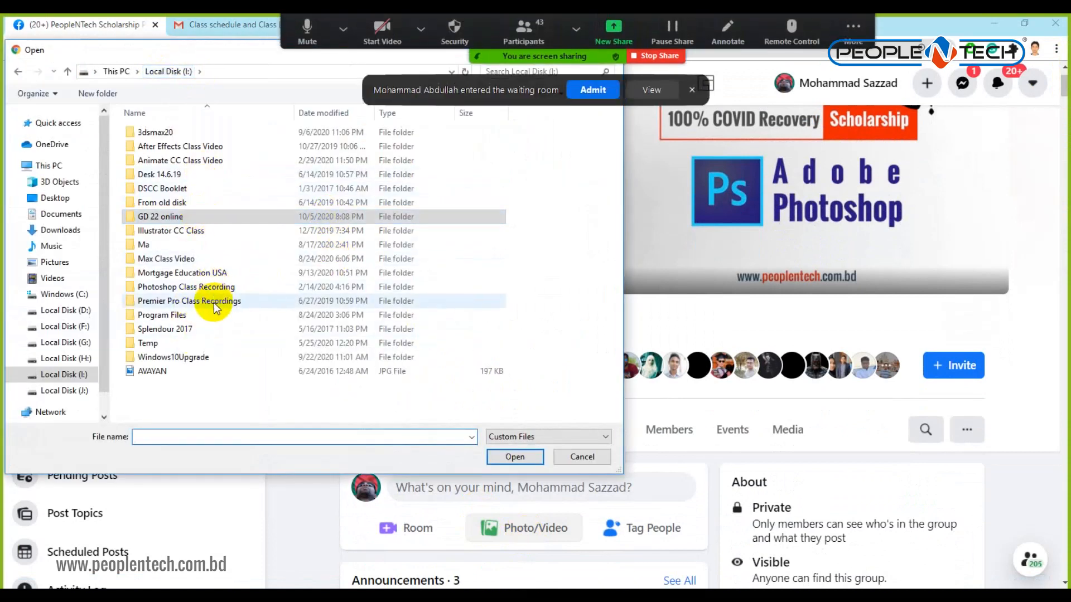
pyautogui.click(81, 392)
pyautogui.click(590, 90)
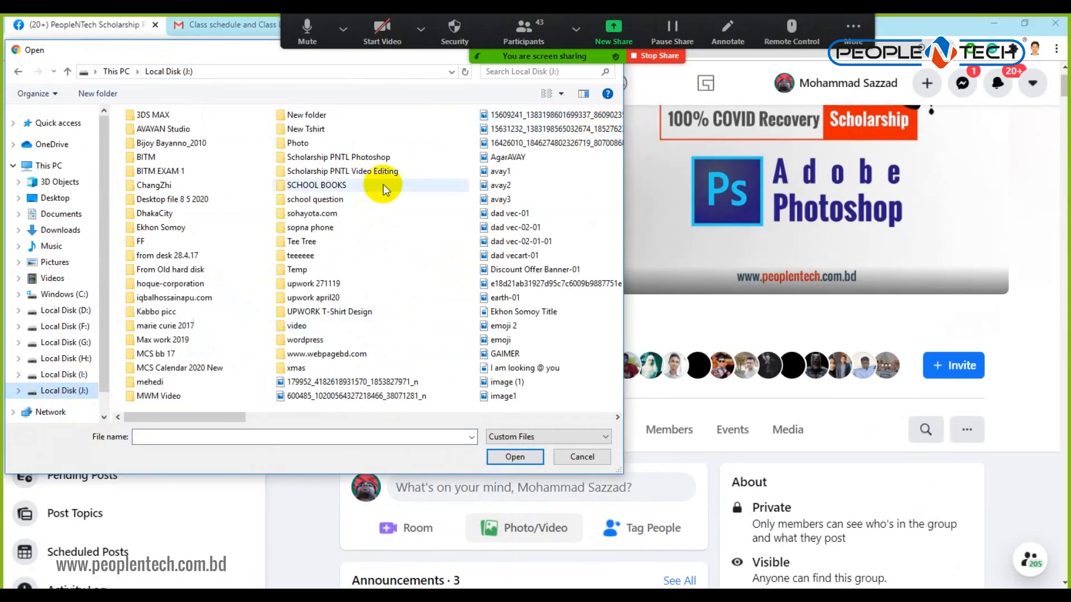
pyautogui.doubleClick(371, 157)
pyautogui.doubleClick(156, 166)
pyautogui.click(319, 148)
pyautogui.click(508, 466)
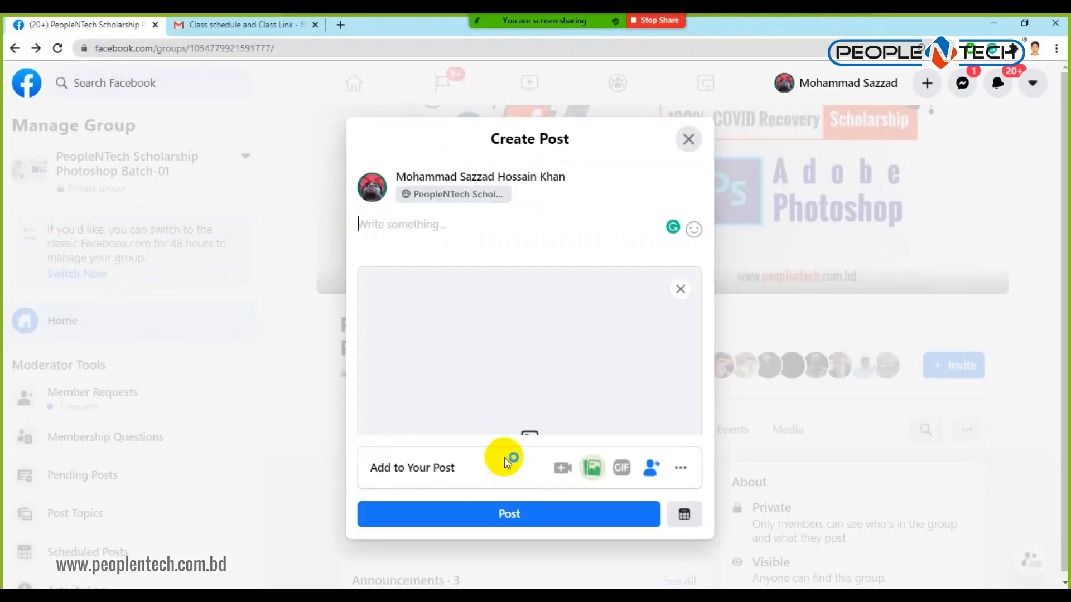
pyautogui.click(552, 522)
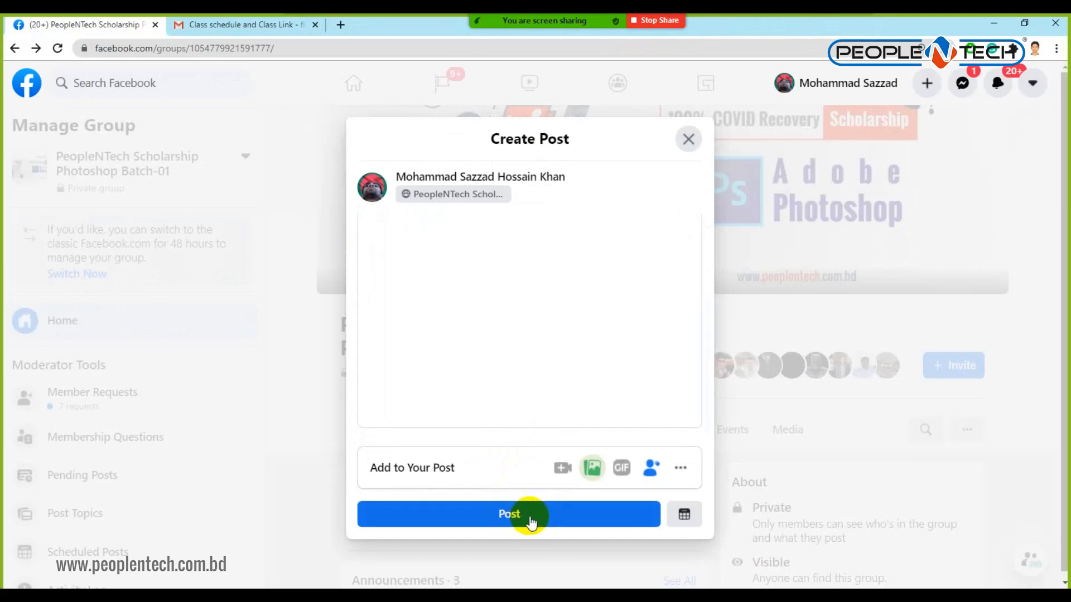
pyautogui.click(529, 519)
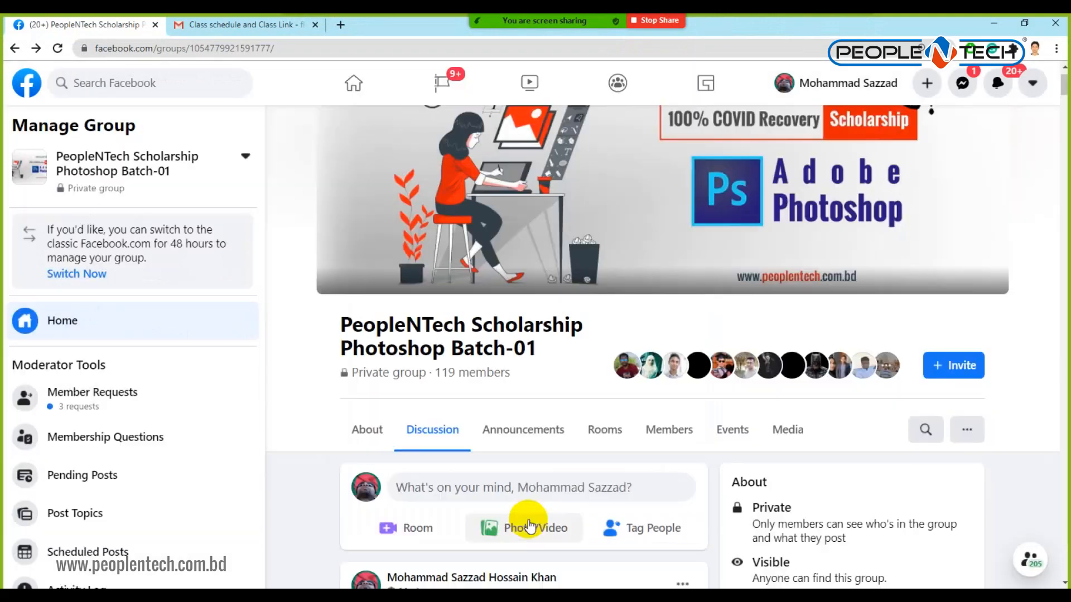
# Scroll through the feed and select a commenter's name to copy it.
pyautogui.scroll(-5, 530, 496)
pyautogui.scroll(-3, 537, 343)
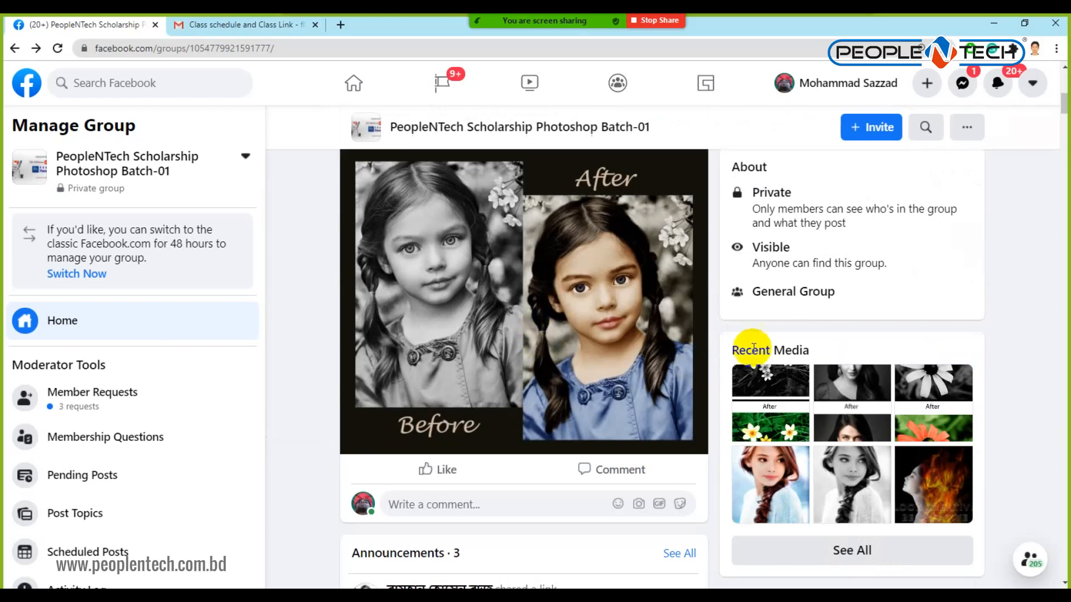
pyautogui.scroll(1, 753, 346)
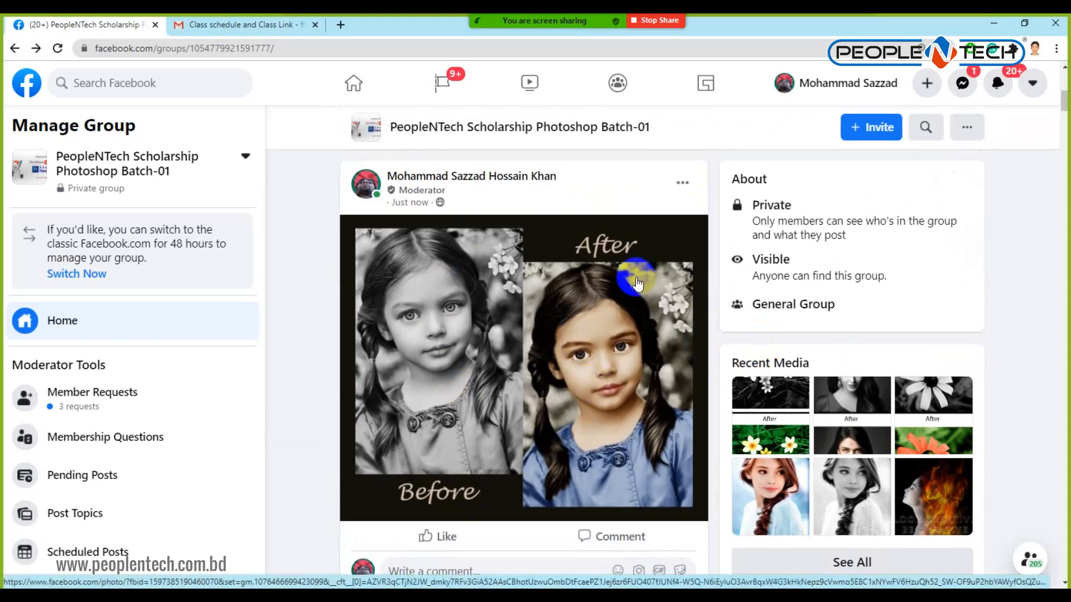
pyautogui.scroll(-10, 502, 378)
pyautogui.scroll(-20, 502, 383)
pyautogui.scroll(-12, 500, 383)
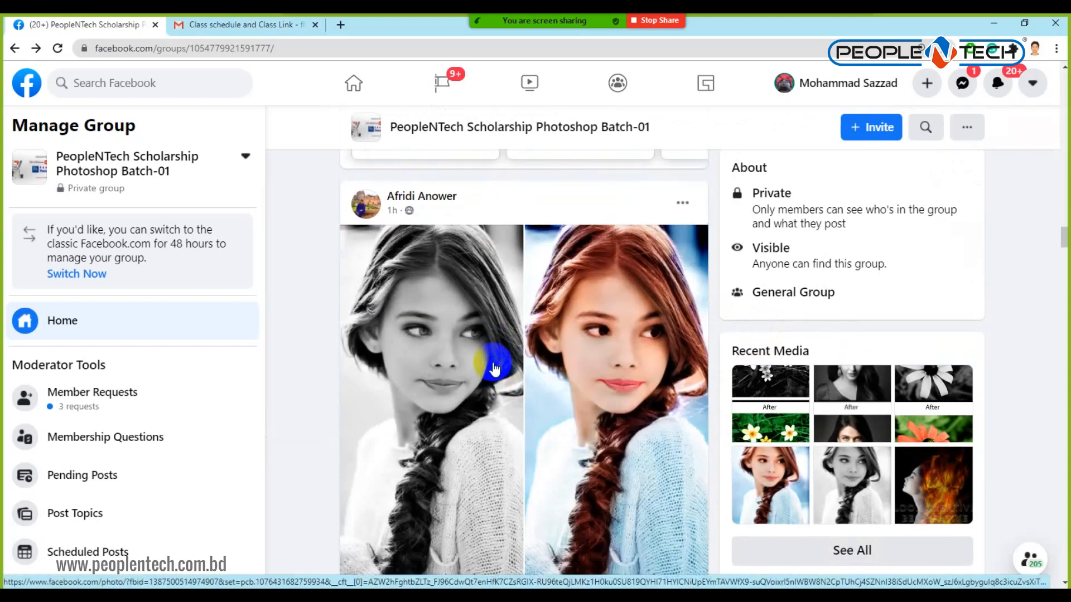
pyautogui.scroll(-8, 495, 367)
pyautogui.scroll(-8, 494, 366)
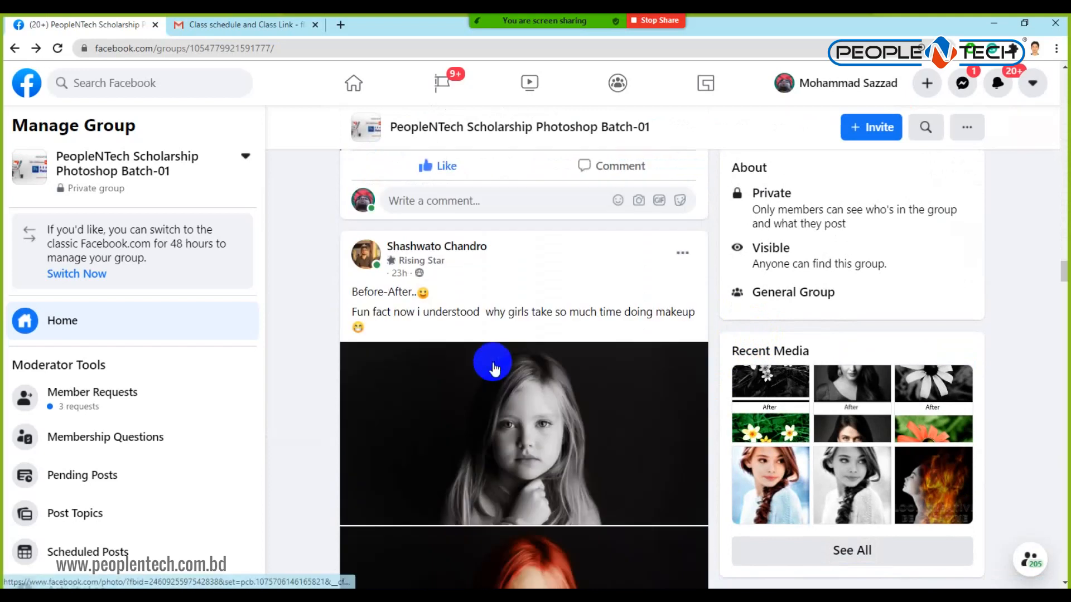
pyautogui.scroll(-14, 485, 312)
pyautogui.scroll(6, 480, 295)
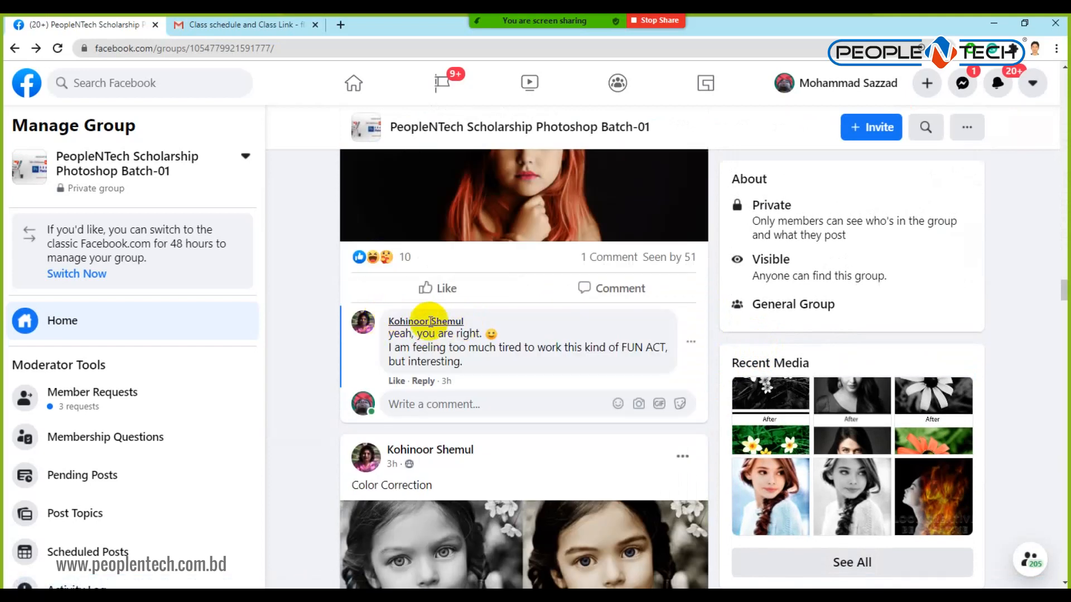
pyautogui.tripleClick(464, 322)
pyautogui.hotkey('ctrl', 'c')
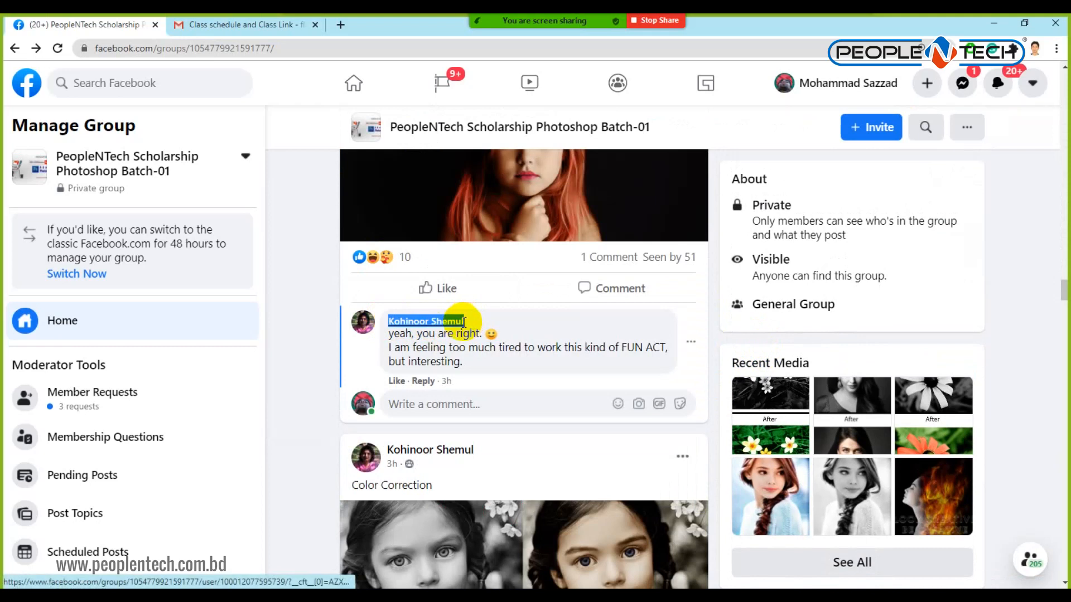
# Return to the top of the feed and open the new post's options menu.
pyautogui.scroll(10, 494, 322)
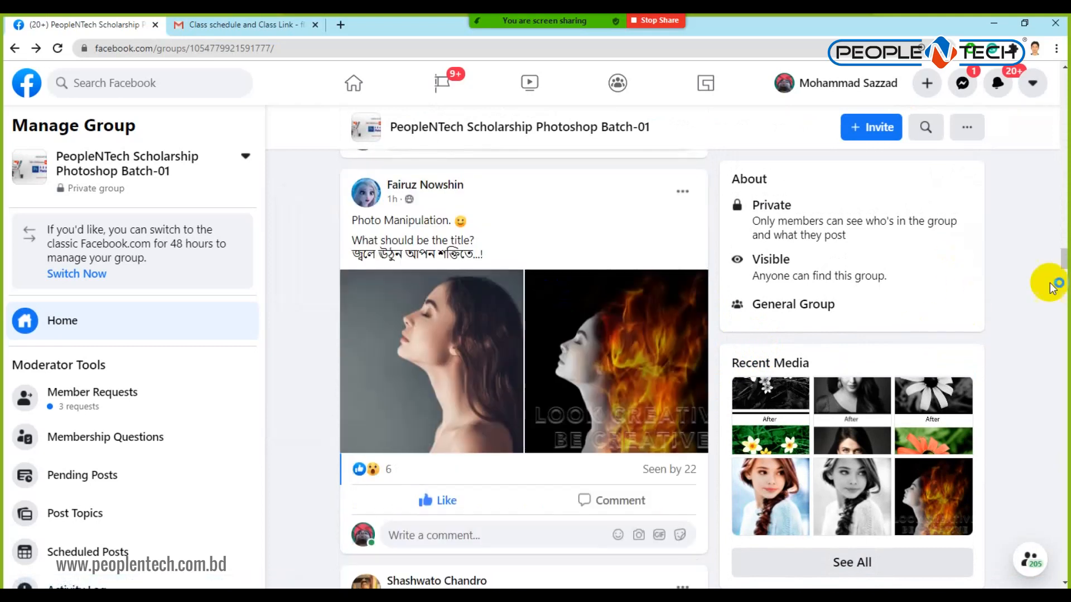
pyautogui.moveTo(1063, 259); pyautogui.dragTo(1062, 79)
pyautogui.scroll(-7, 558, 304)
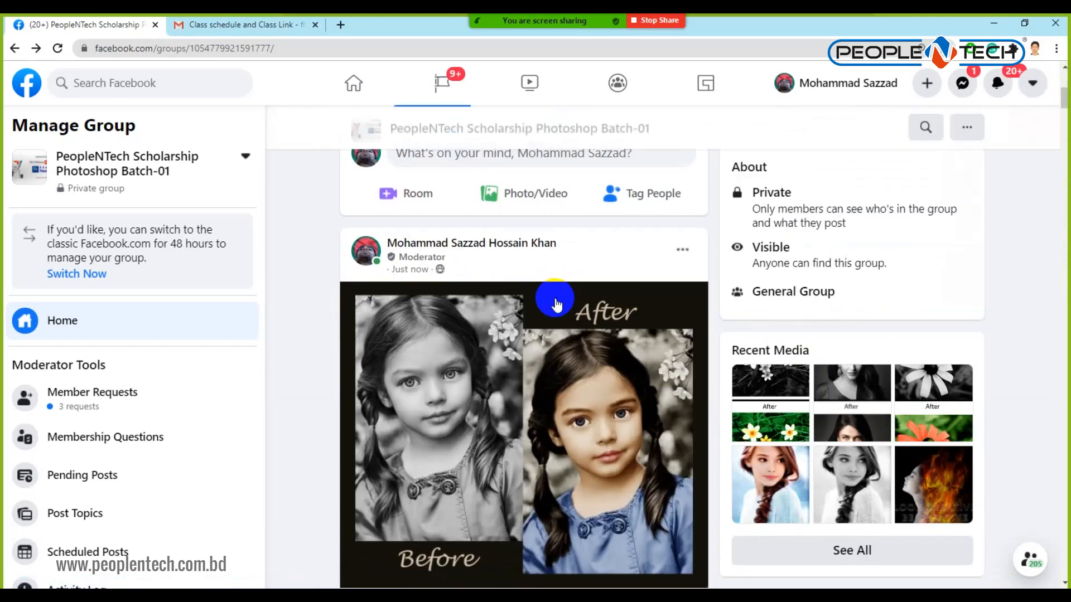
pyautogui.click(682, 250)
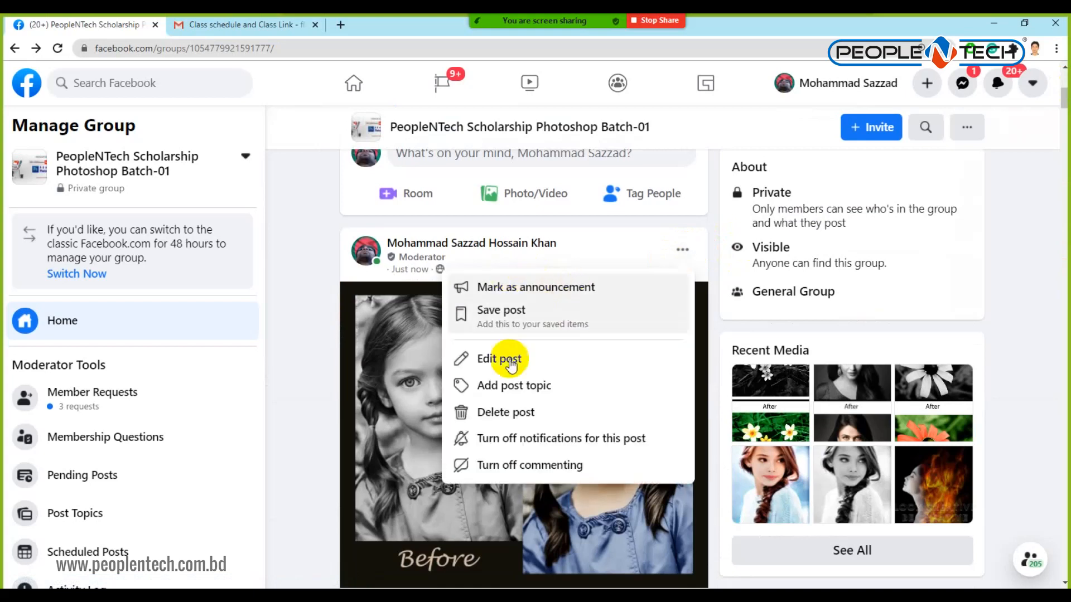
# Edit the post caption to 'Thanks' followed by the pasted commenter's name, and save it.
pyautogui.click(508, 359)
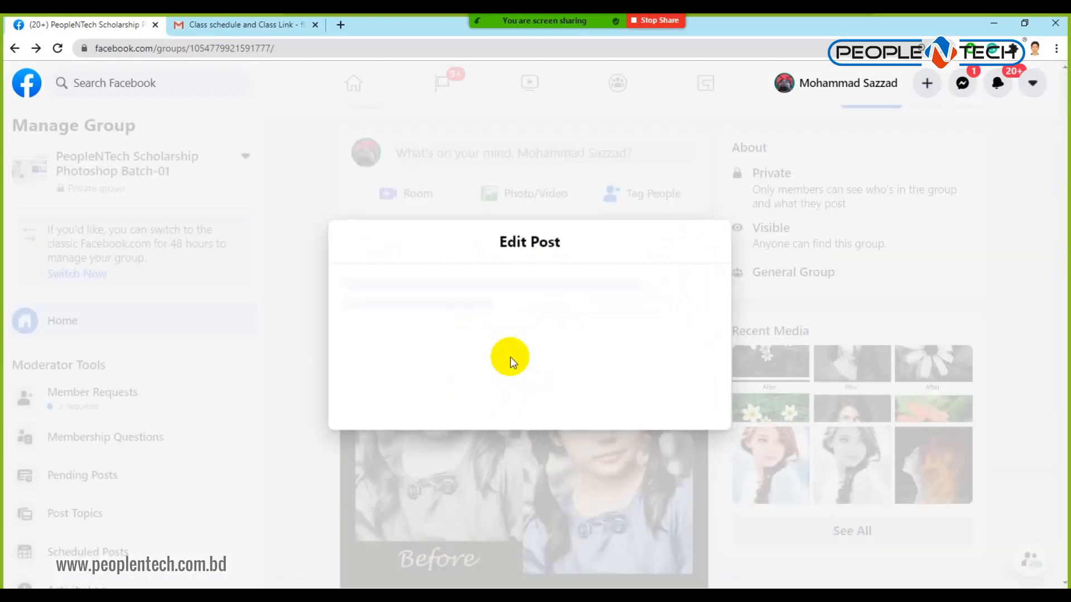
pyautogui.click(446, 263)
pyautogui.write('Thanks')
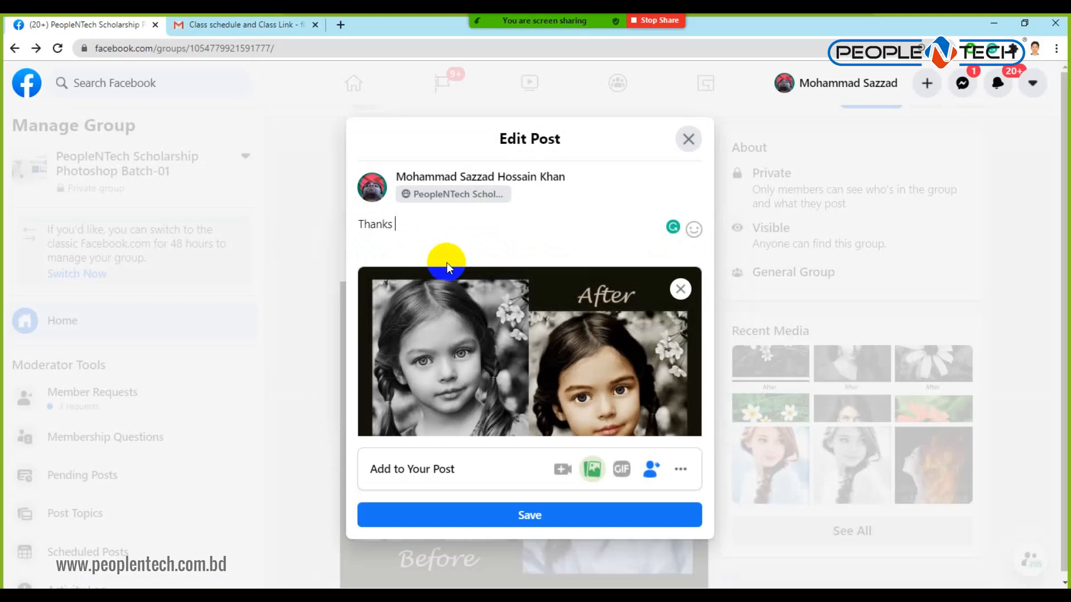
pyautogui.hotkey('ctrl', 'v')
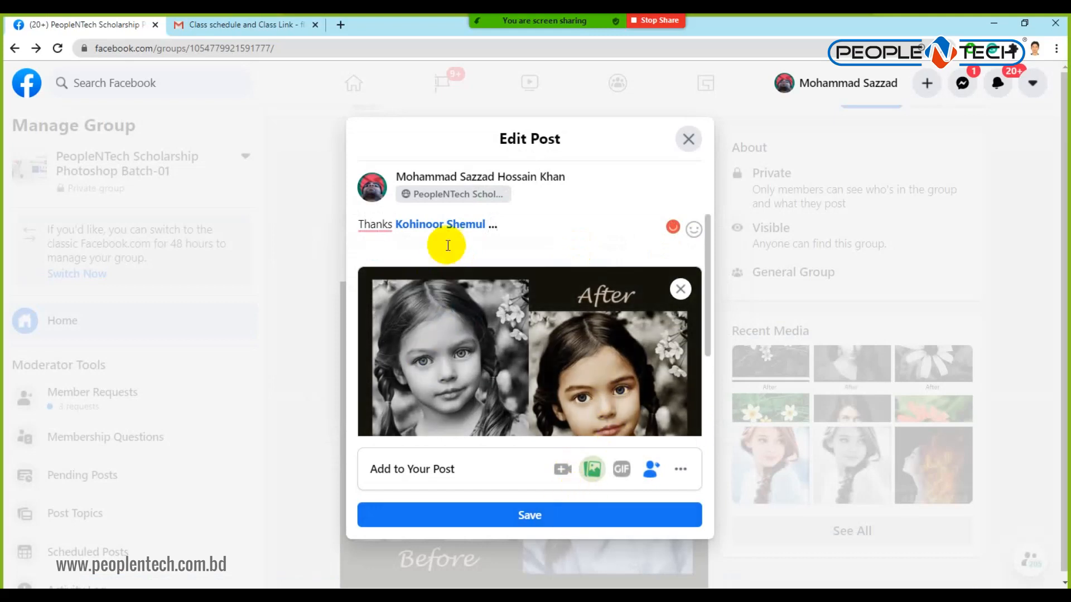
pyautogui.click(484, 223)
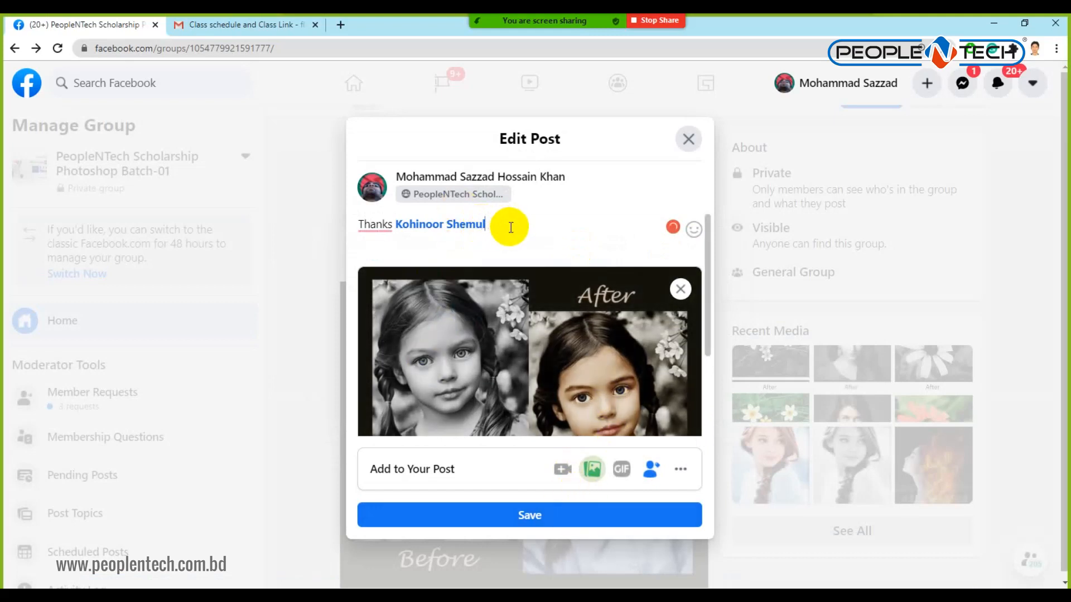
pyautogui.click(537, 511)
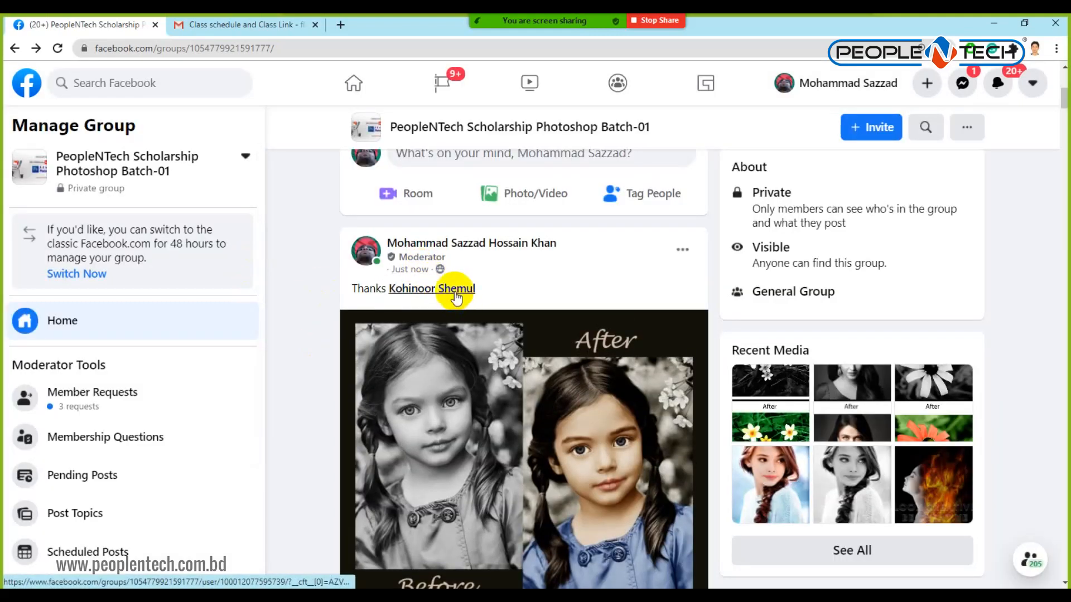
pyautogui.scroll(-5, 593, 210)
pyautogui.scroll(-6, 586, 206)
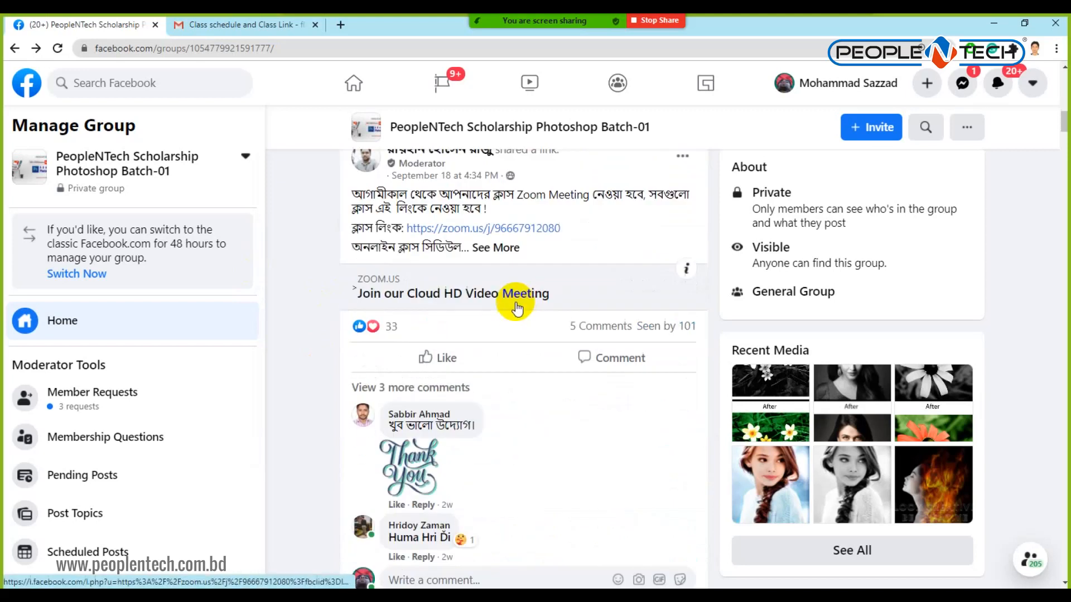
pyautogui.scroll(-5, 516, 306)
pyautogui.scroll(-10, 512, 309)
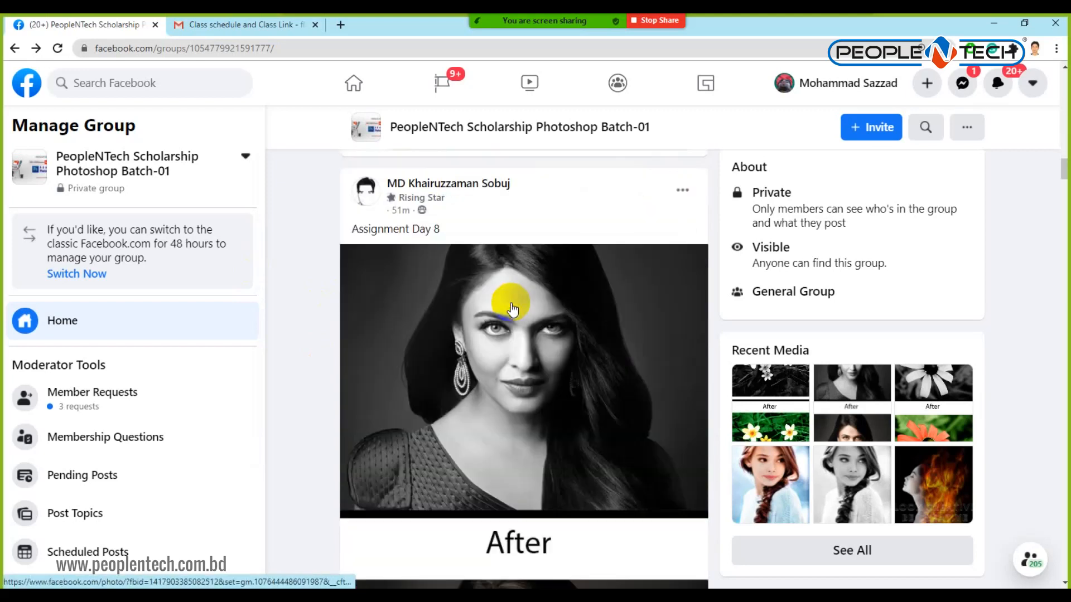
pyautogui.scroll(-15, 512, 309)
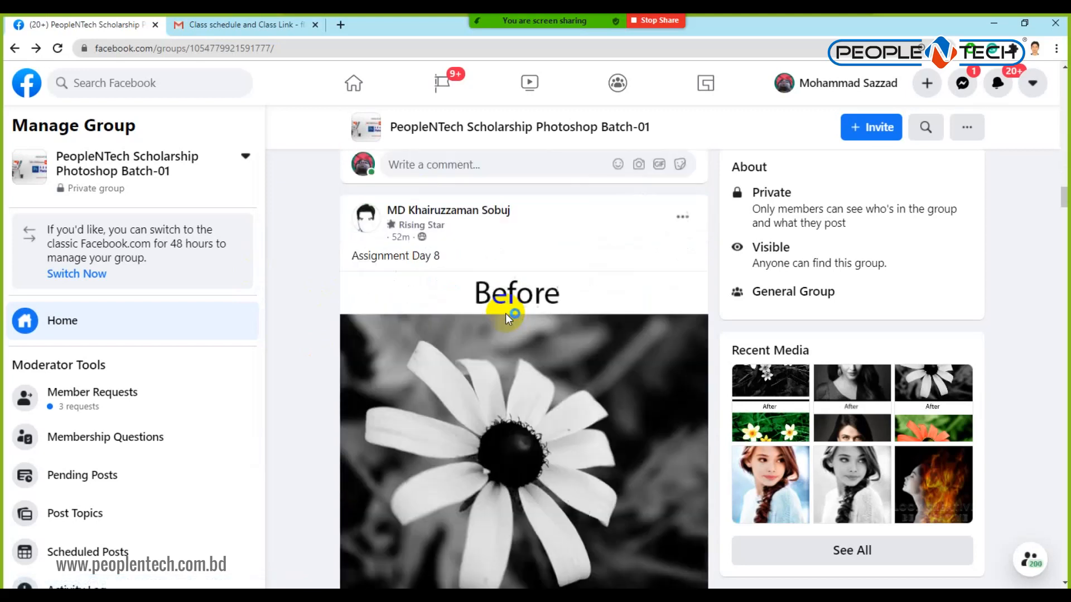
pyautogui.scroll(-10, 505, 315)
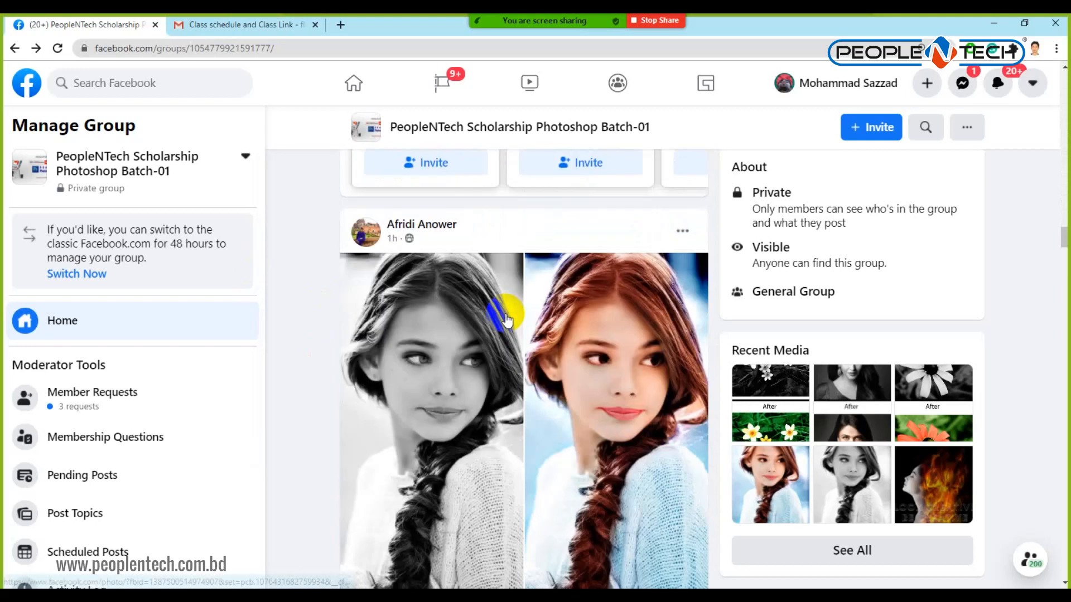
pyautogui.scroll(-5, 505, 315)
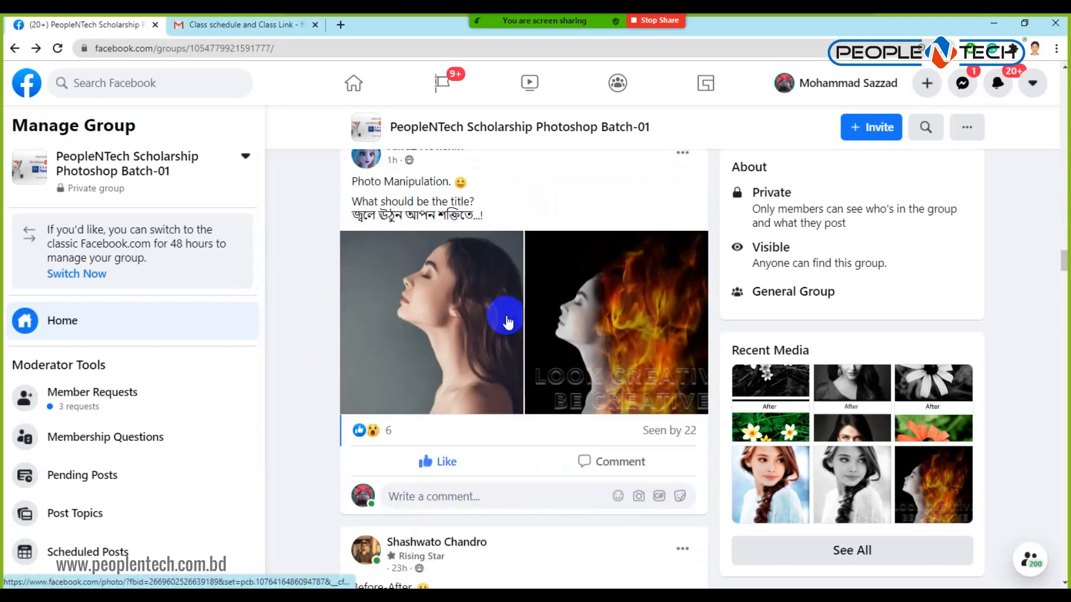
pyautogui.scroll(1, 501, 290)
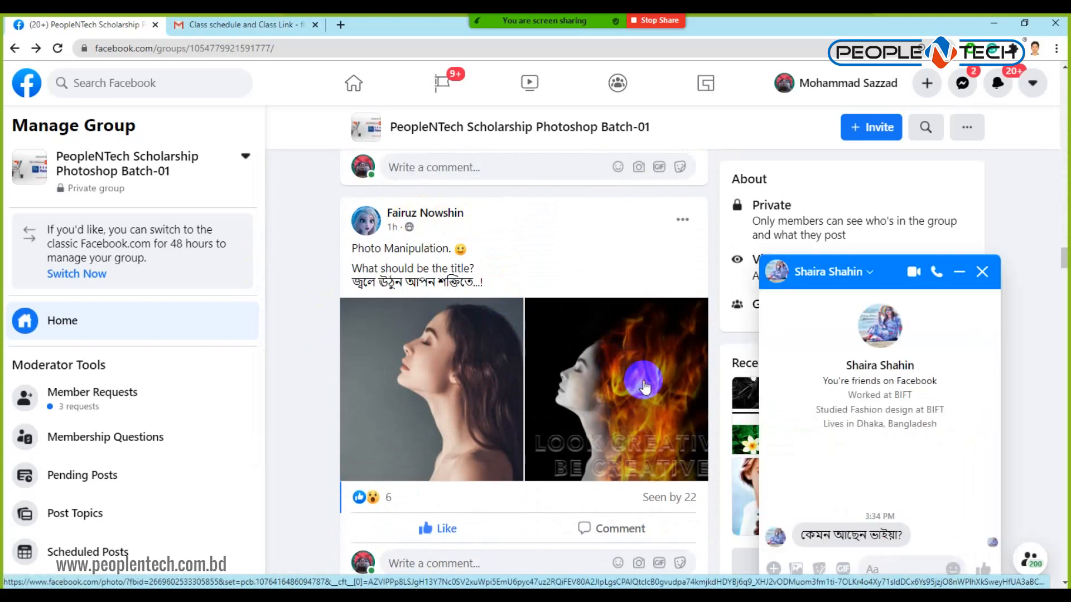
pyautogui.click(981, 272)
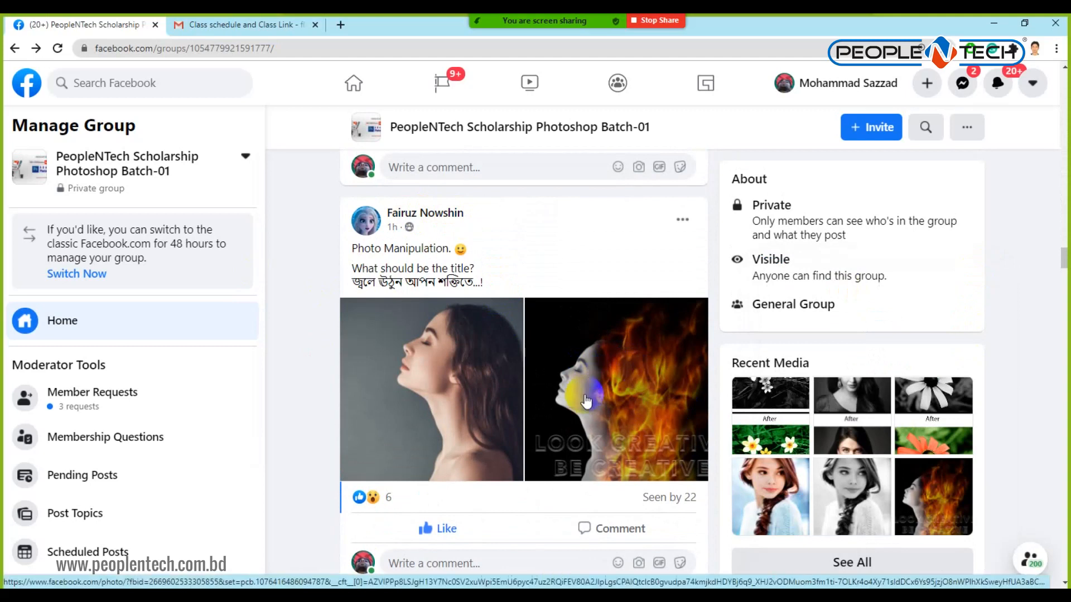
# View the fire manipulation photo full size, close it, and highlight the post's Bengali title.
pyautogui.click(648, 384)
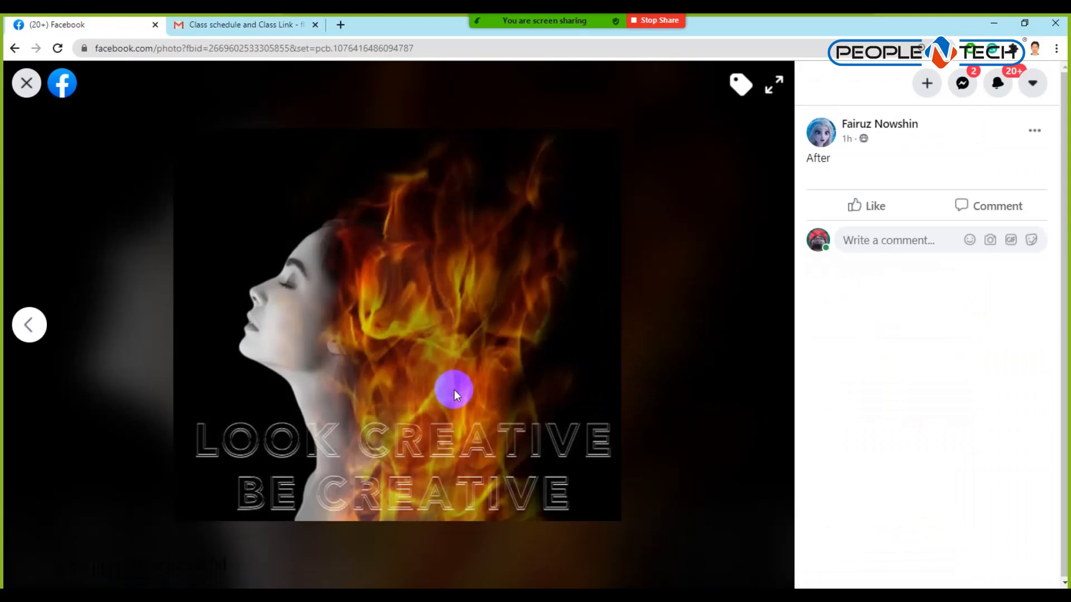
pyautogui.click(25, 82)
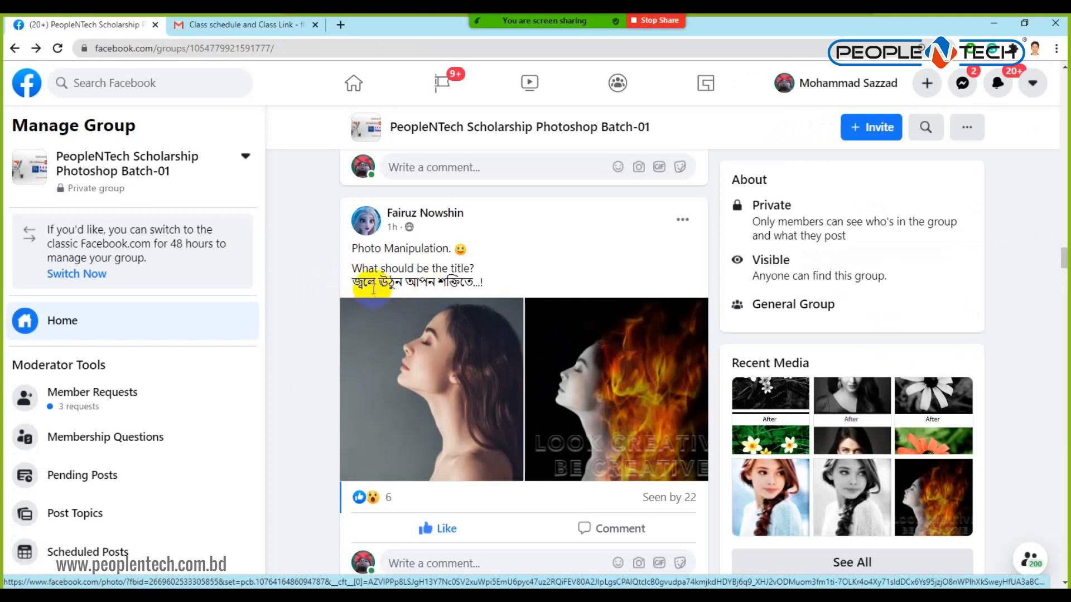
pyautogui.moveTo(352, 282); pyautogui.dragTo(483, 283)
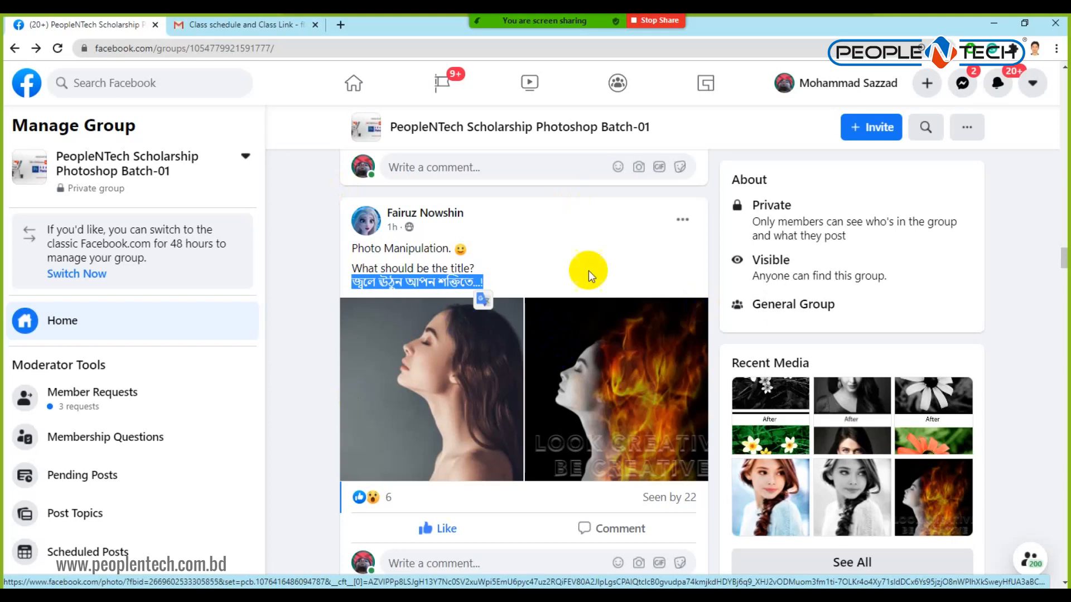
pyautogui.click(602, 340)
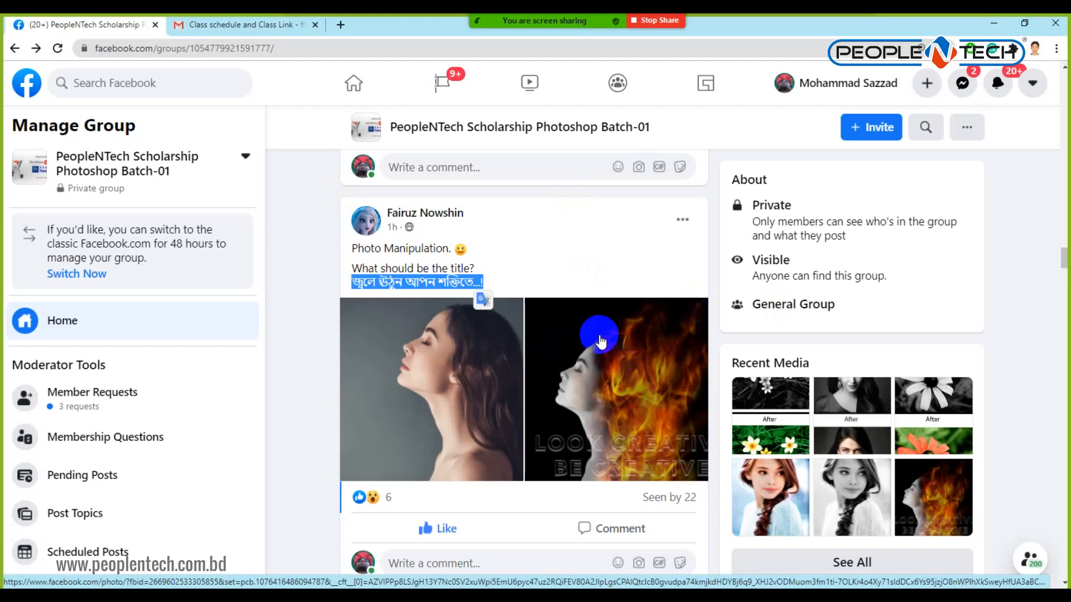
# Post the comment '1200X1200' under the fire-effect Photo Manipulation post.
pyautogui.click(486, 564)
pyautogui.write('1200X1200')
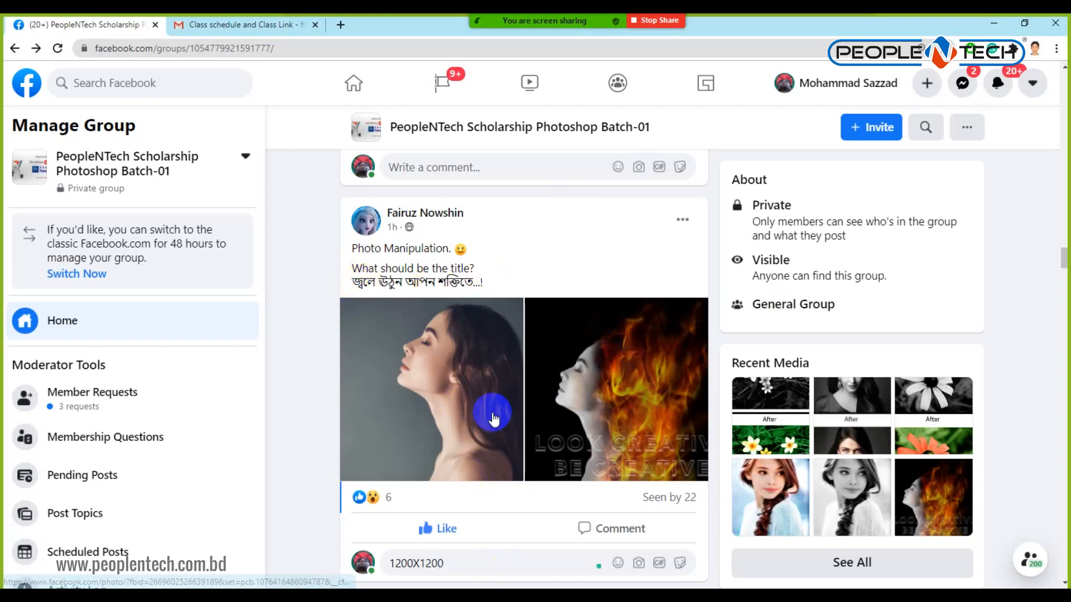
pyautogui.press('Return')
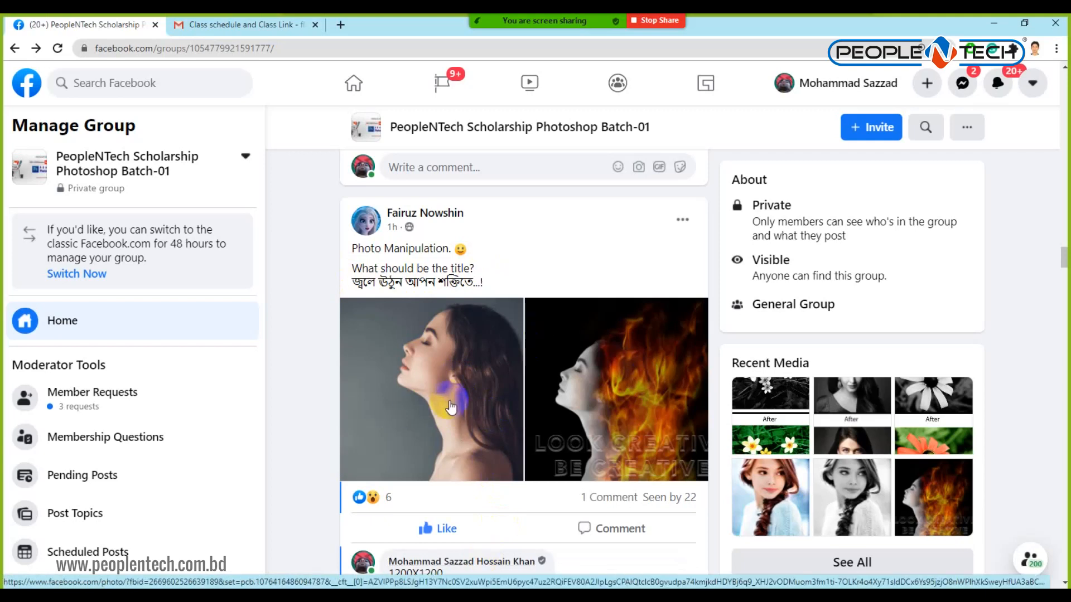
# Open the Bengali wedding photo full size and admit the Zoom waiting-room guest.
pyautogui.scroll(-10, 474, 379)
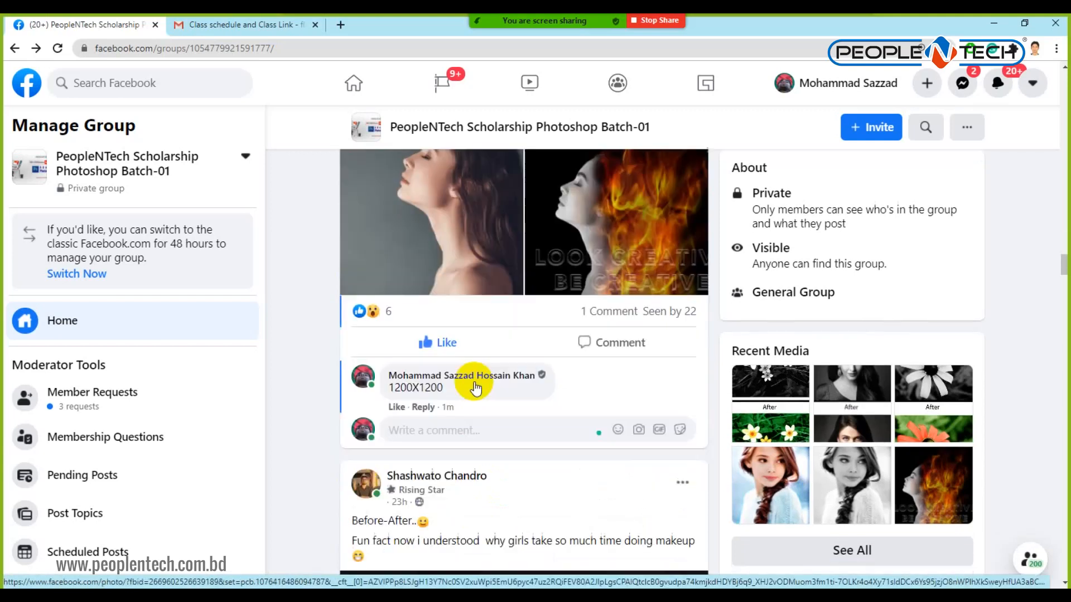
pyautogui.scroll(-10, 463, 385)
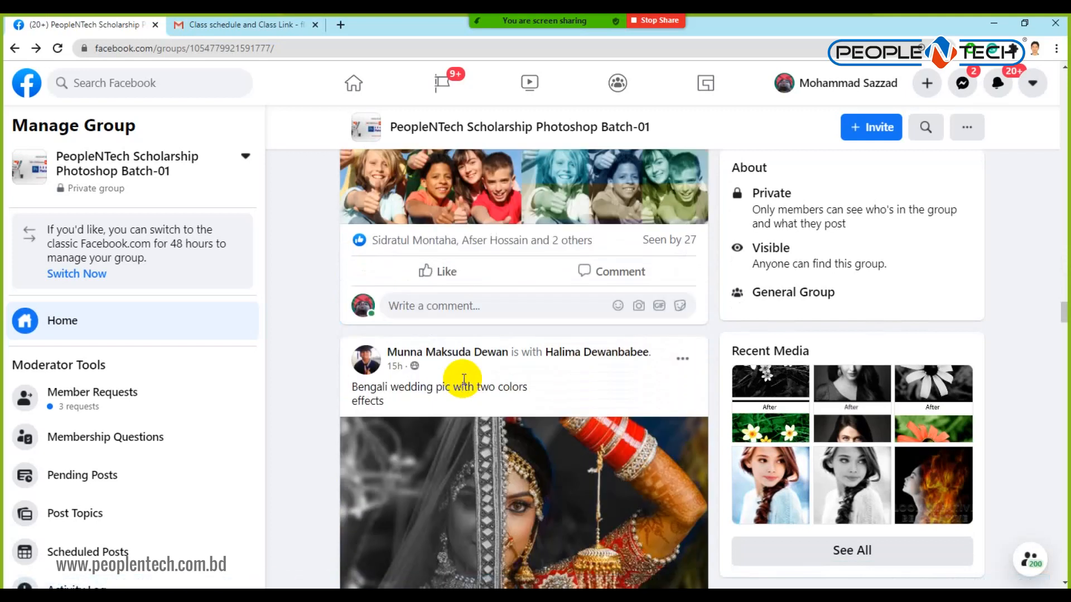
pyautogui.scroll(10, 463, 384)
pyautogui.scroll(-5, 463, 385)
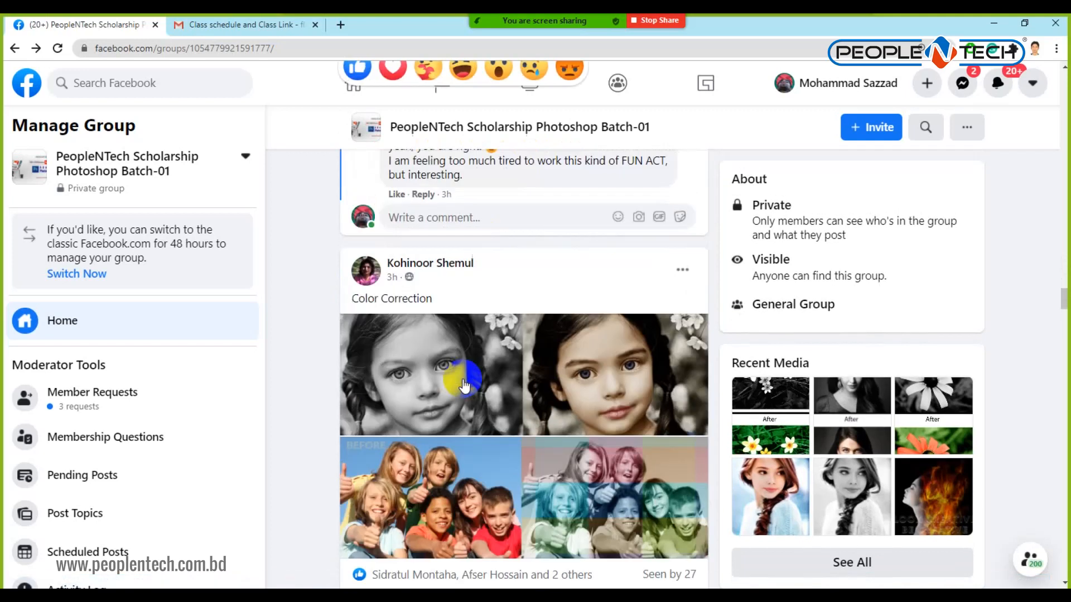
pyautogui.scroll(-5, 463, 385)
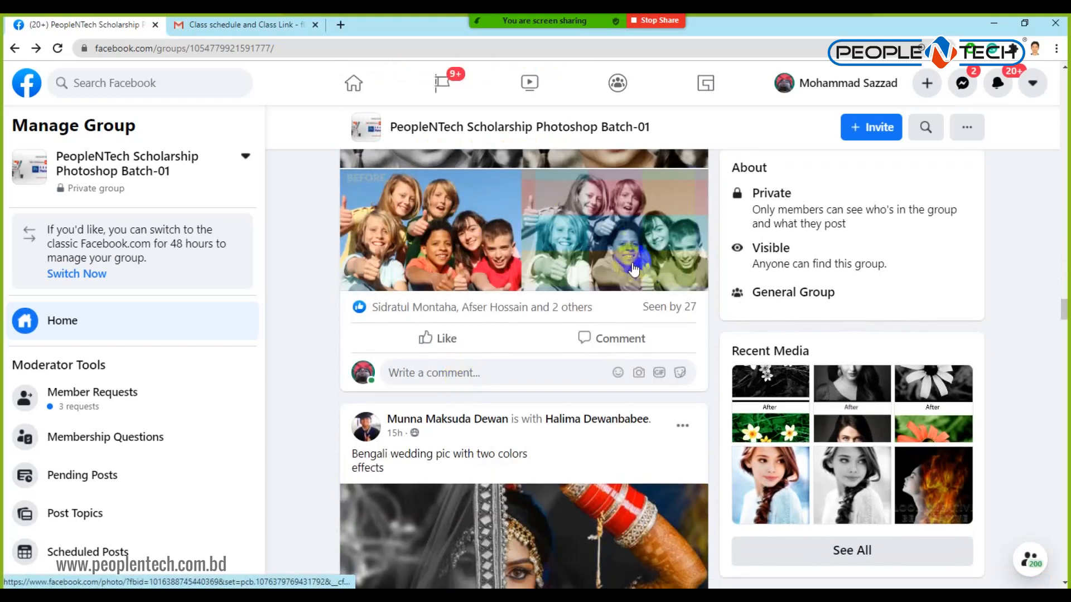
pyautogui.scroll(-3, 444, 387)
pyautogui.scroll(-1, 444, 390)
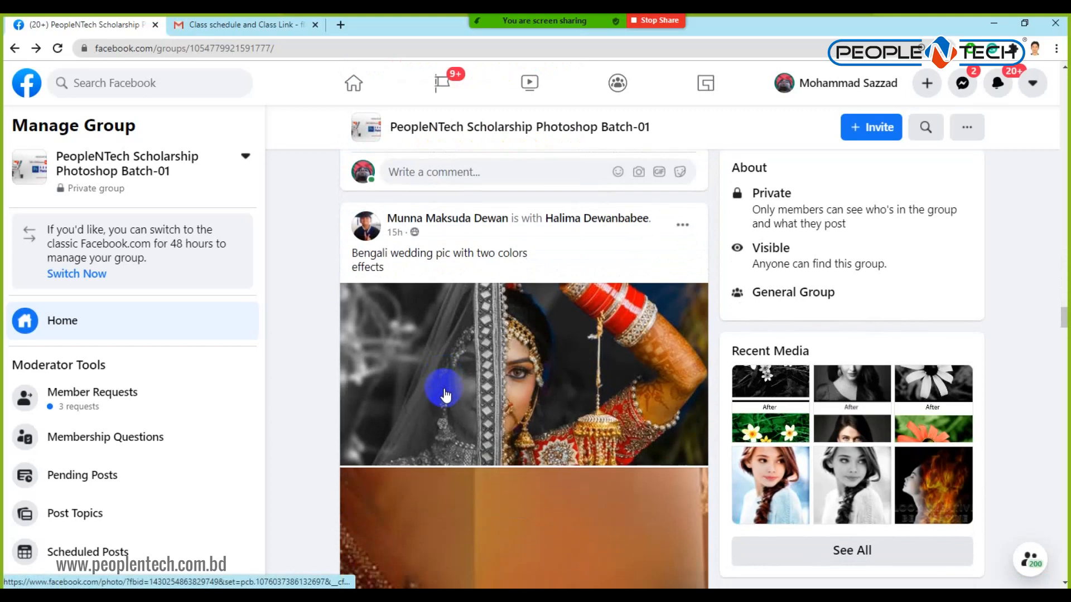
pyautogui.click(491, 385)
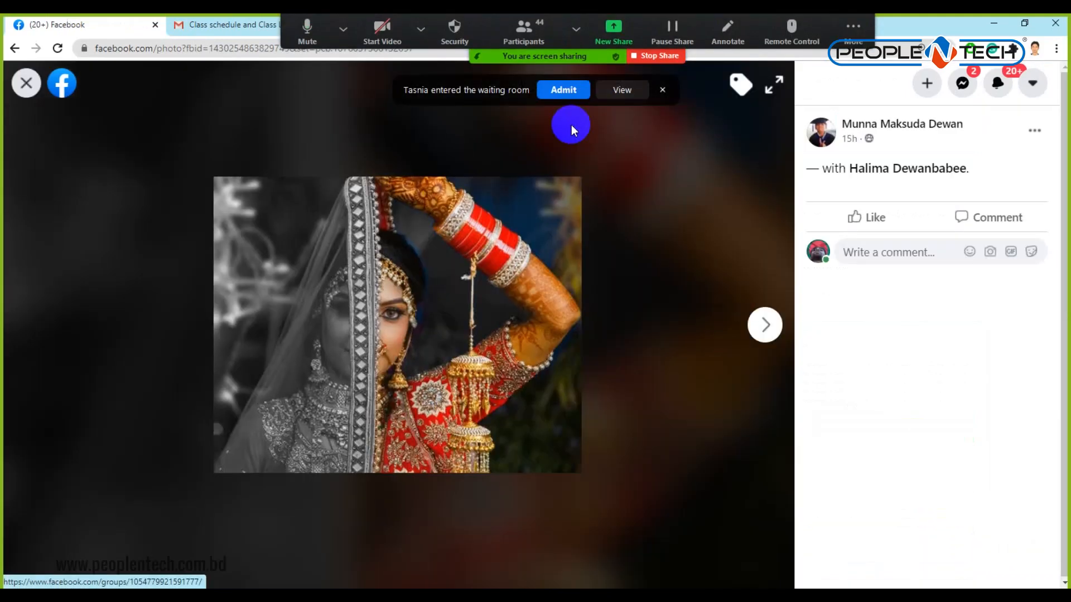
pyautogui.click(564, 88)
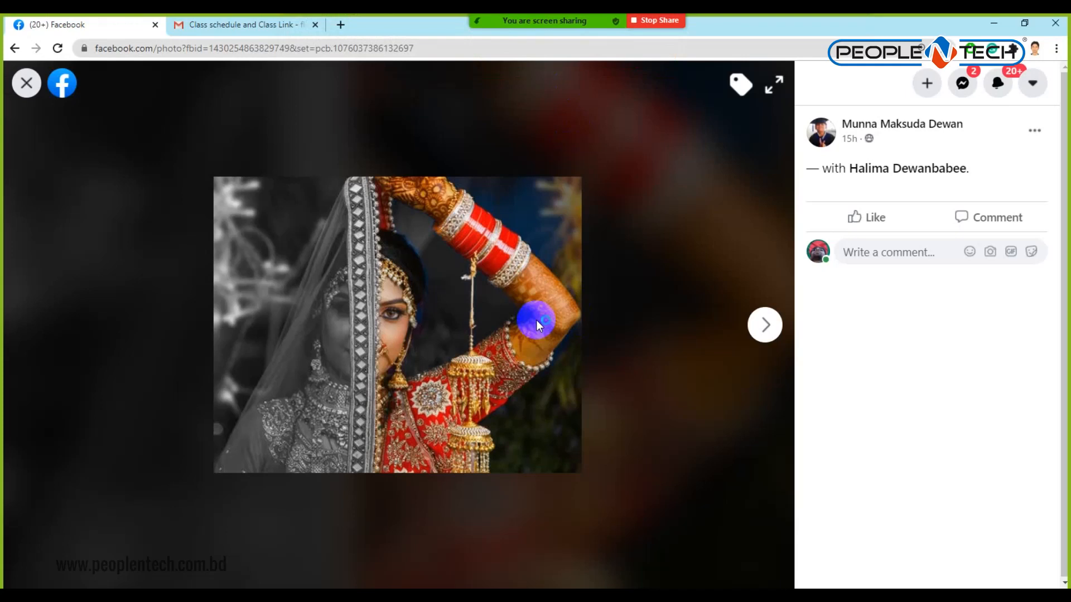
# React Haha to the wedding photo and close the photo viewer.
pyautogui.moveTo(868, 219)
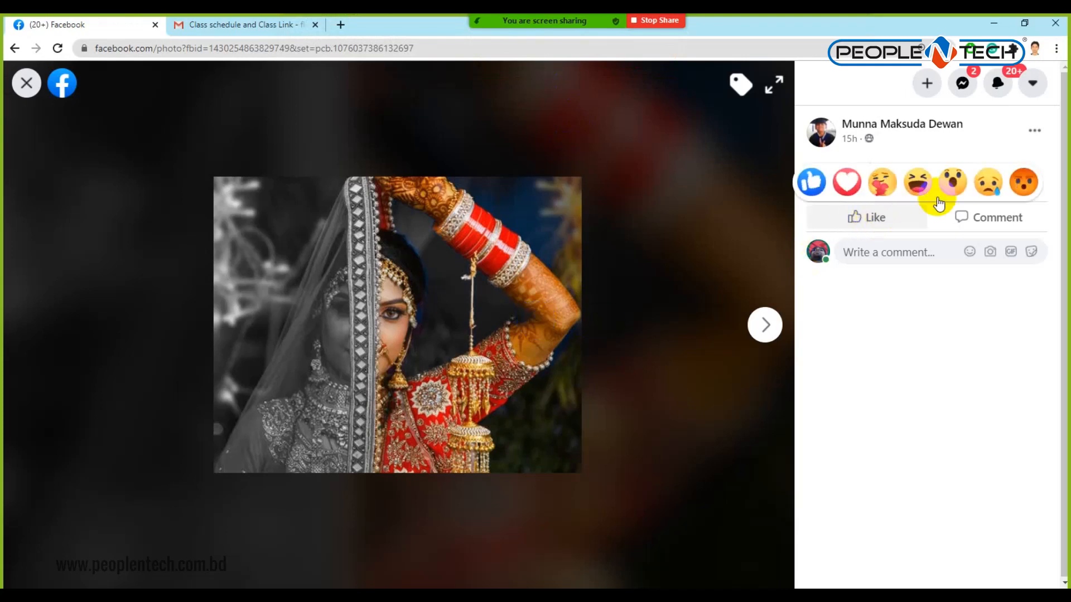
pyautogui.click(918, 182)
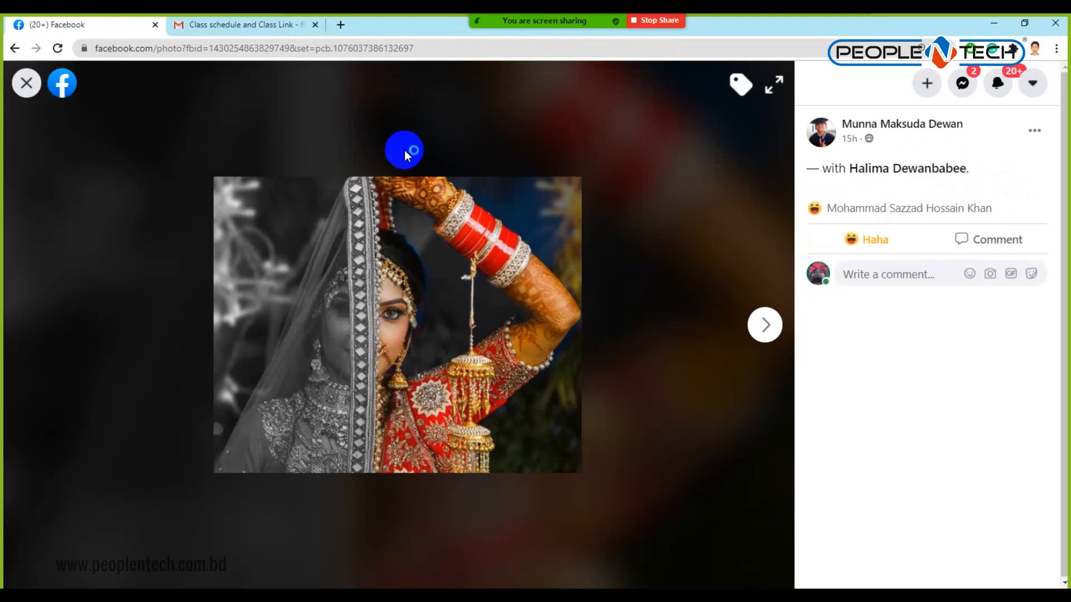
pyautogui.click(26, 83)
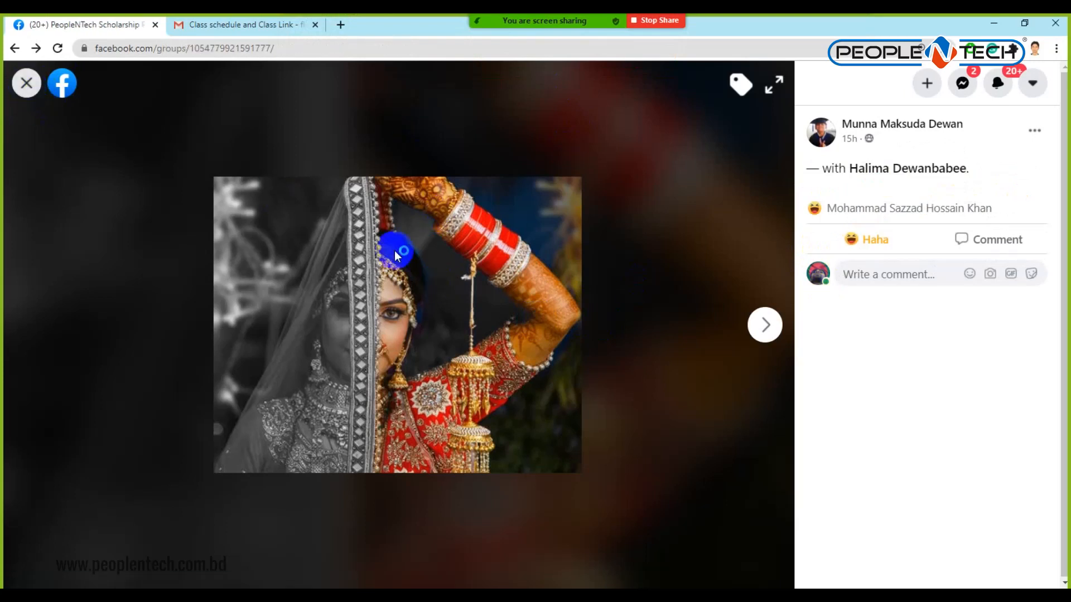
pyautogui.scroll(-4, 505, 322)
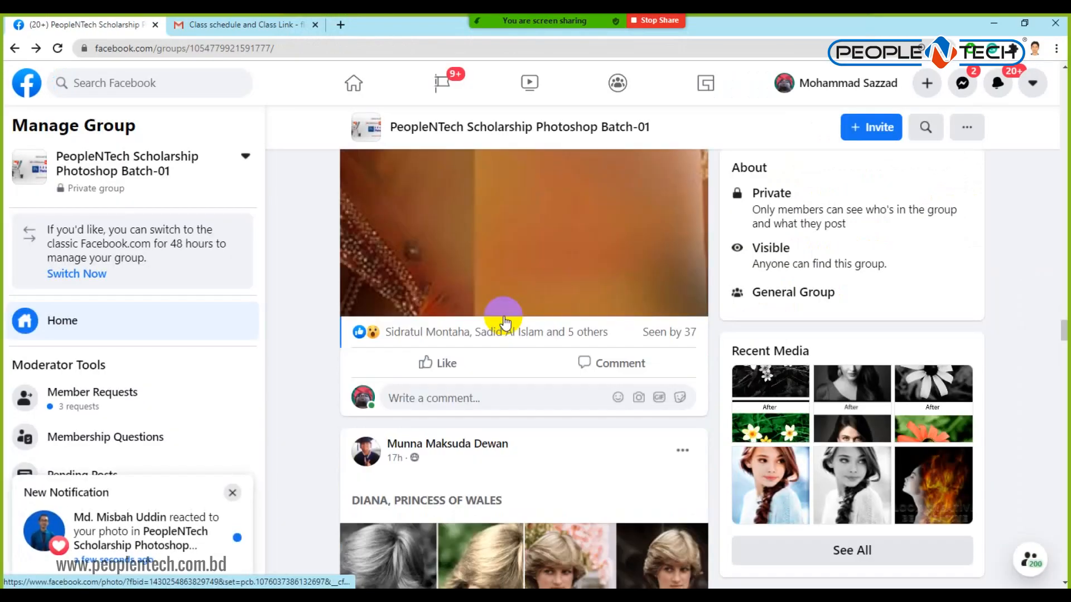
pyautogui.scroll(5, 467, 235)
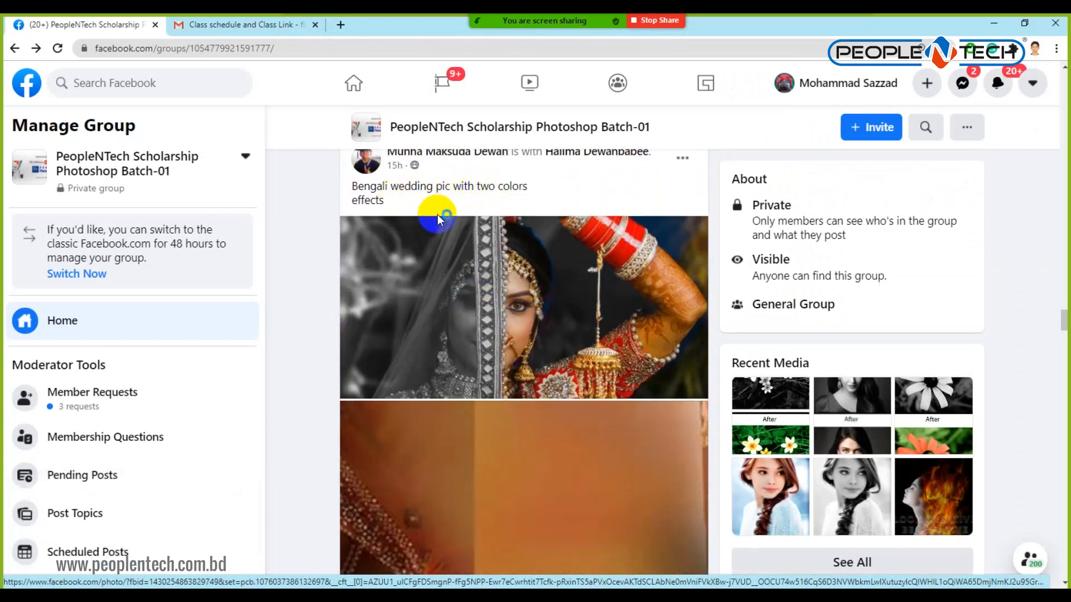
pyautogui.scroll(-2, 439, 215)
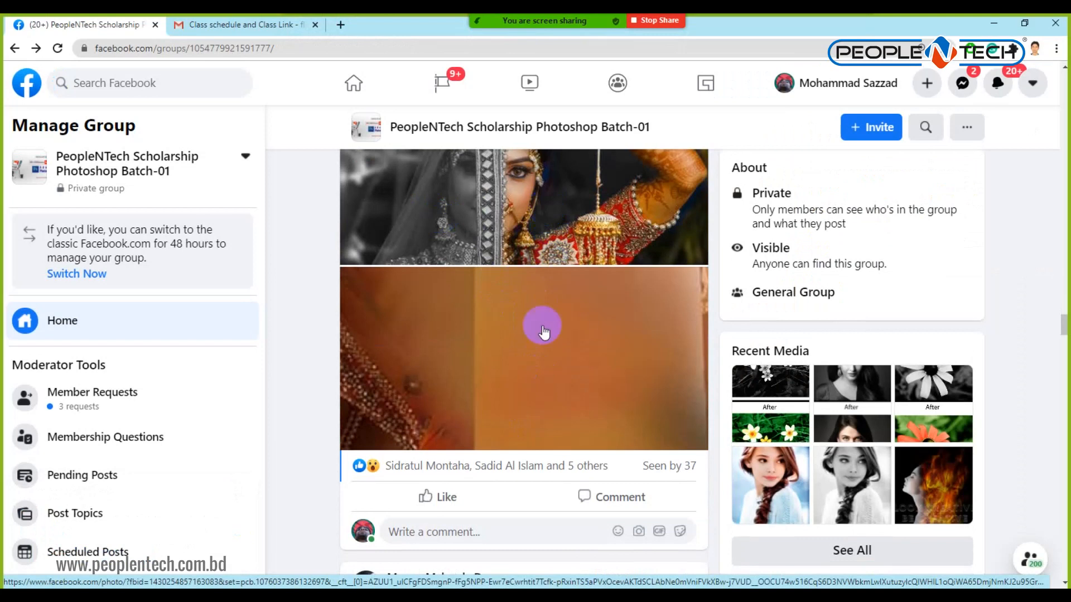
pyautogui.click(540, 369)
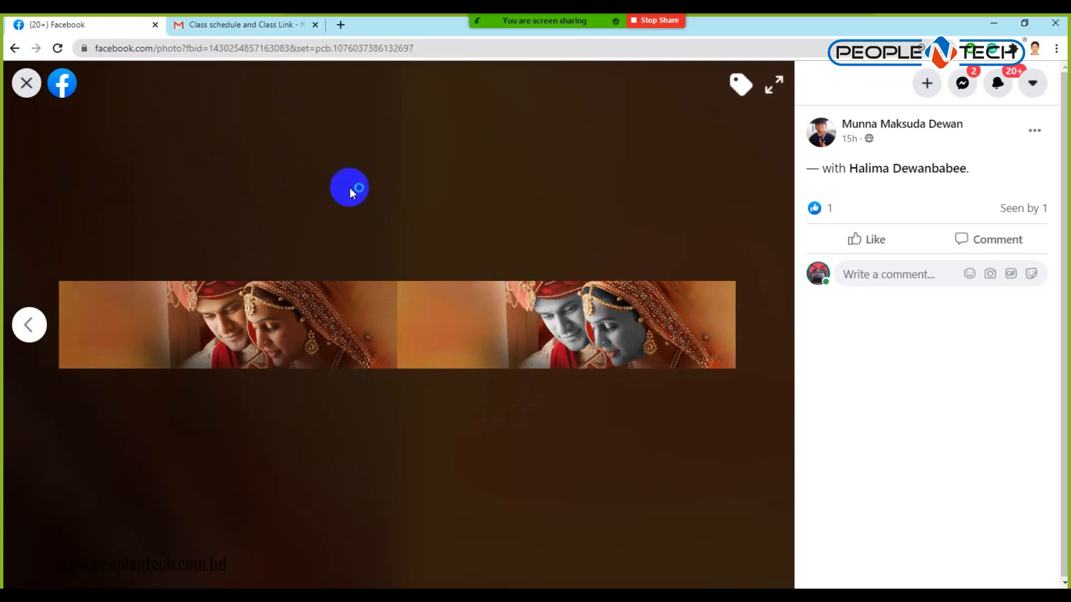
pyautogui.click(27, 83)
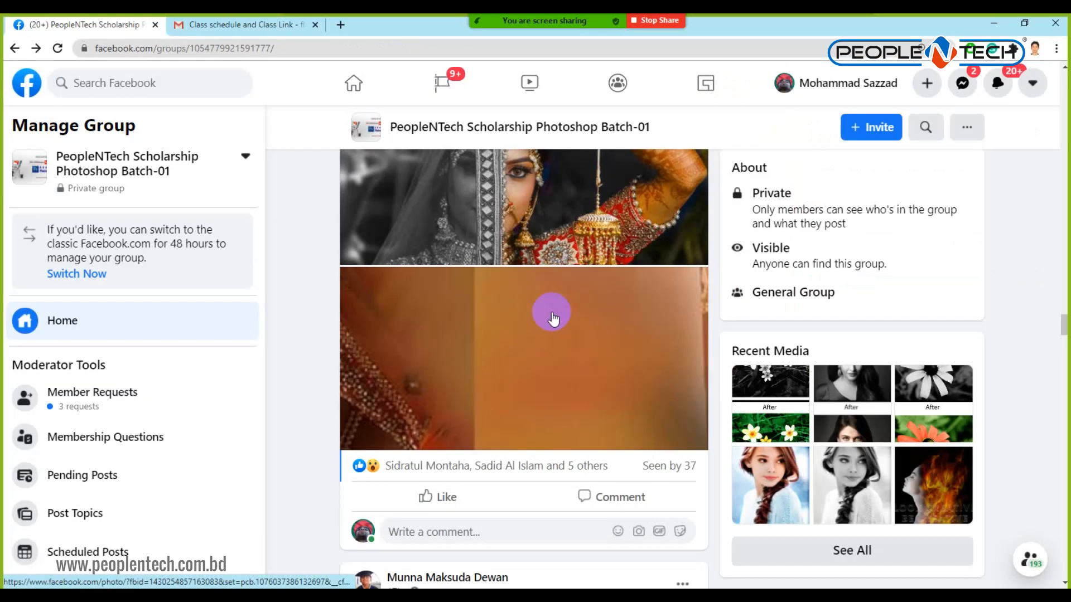
pyautogui.scroll(-7, 552, 317)
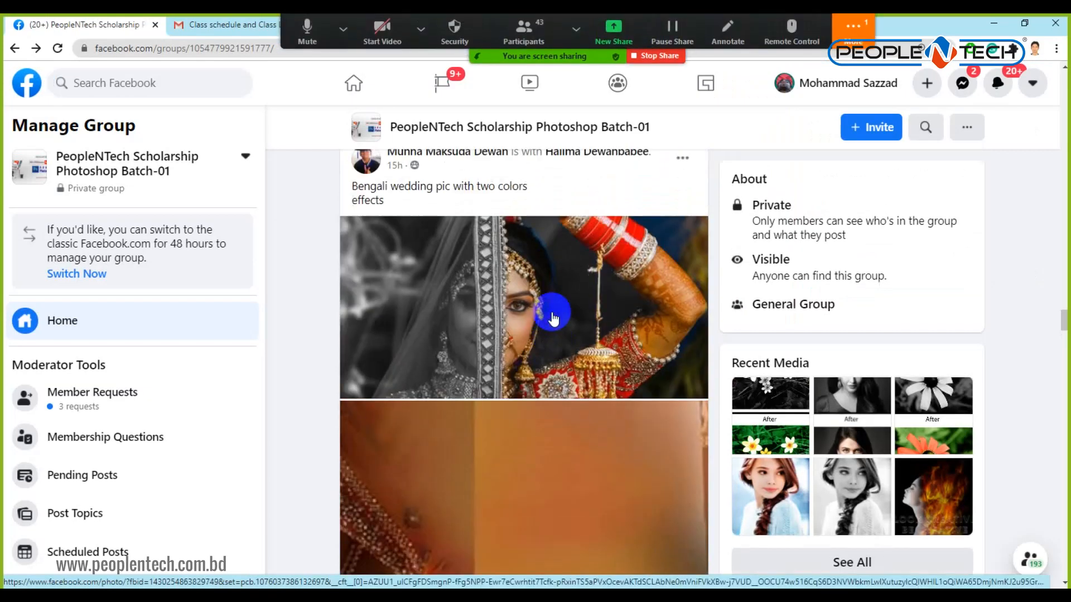
# Open the Zoom meeting chat from More, check it, and close it.
pyautogui.click(853, 28)
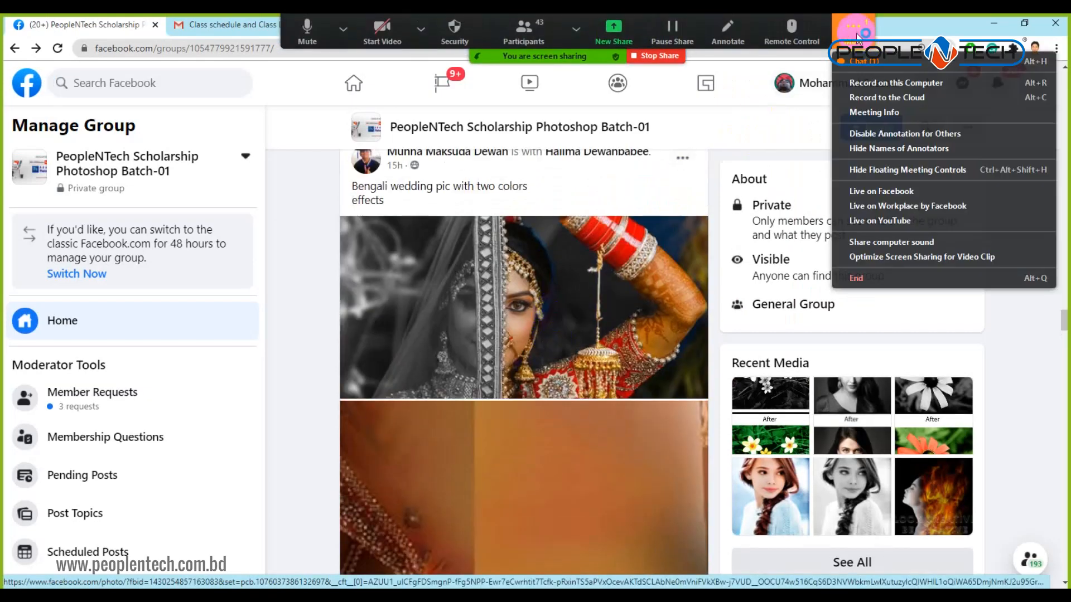
pyautogui.click(873, 63)
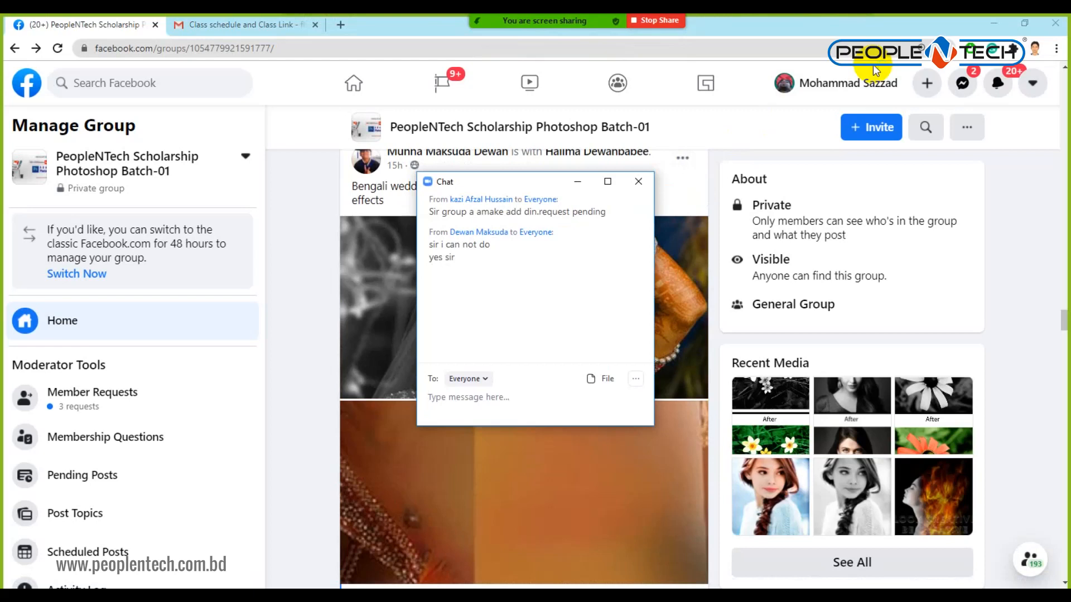
pyautogui.click(638, 181)
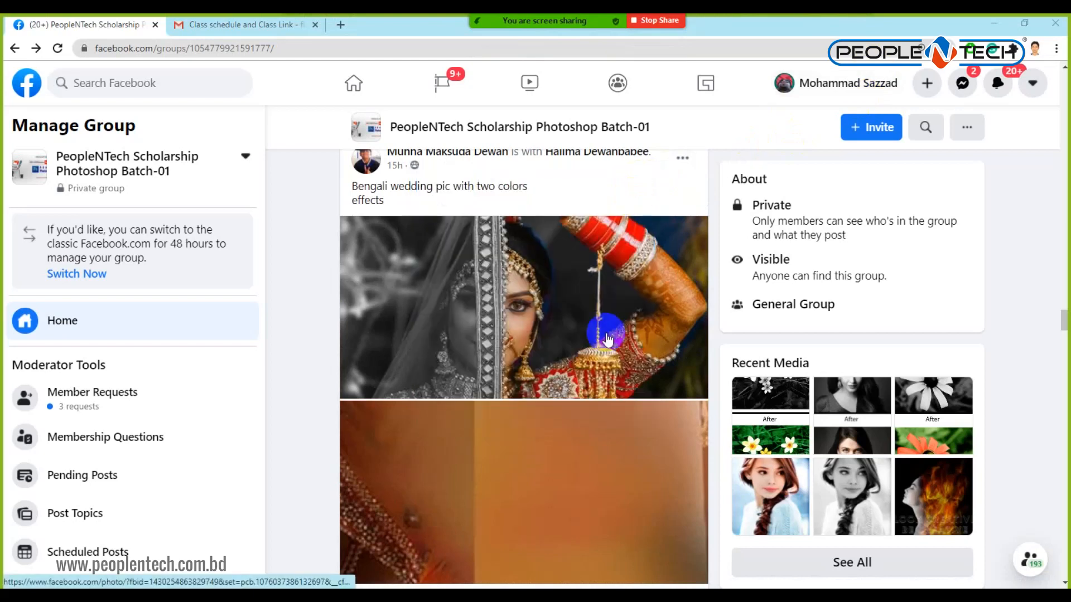
# Like the Bengali wedding post in the Facebook feed.
pyautogui.scroll(-3, 606, 337)
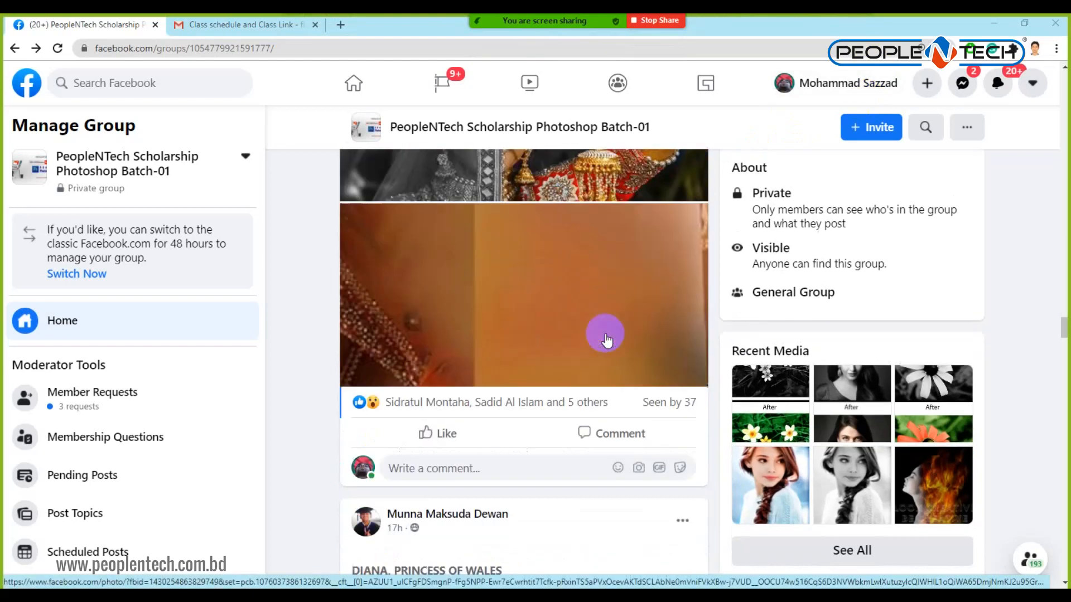
pyautogui.click(438, 431)
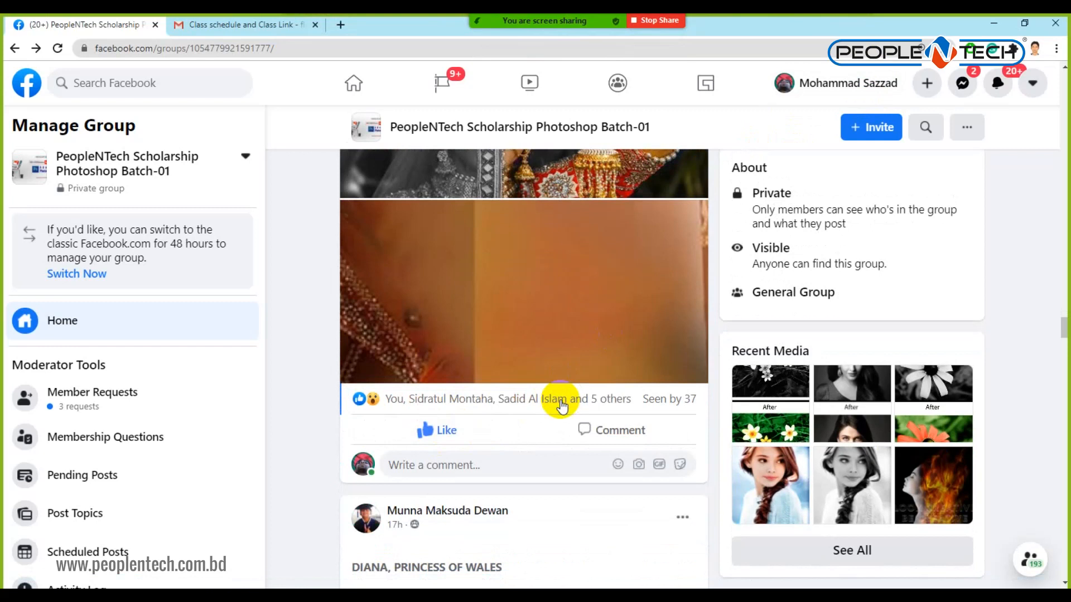
pyautogui.scroll(-4, 561, 406)
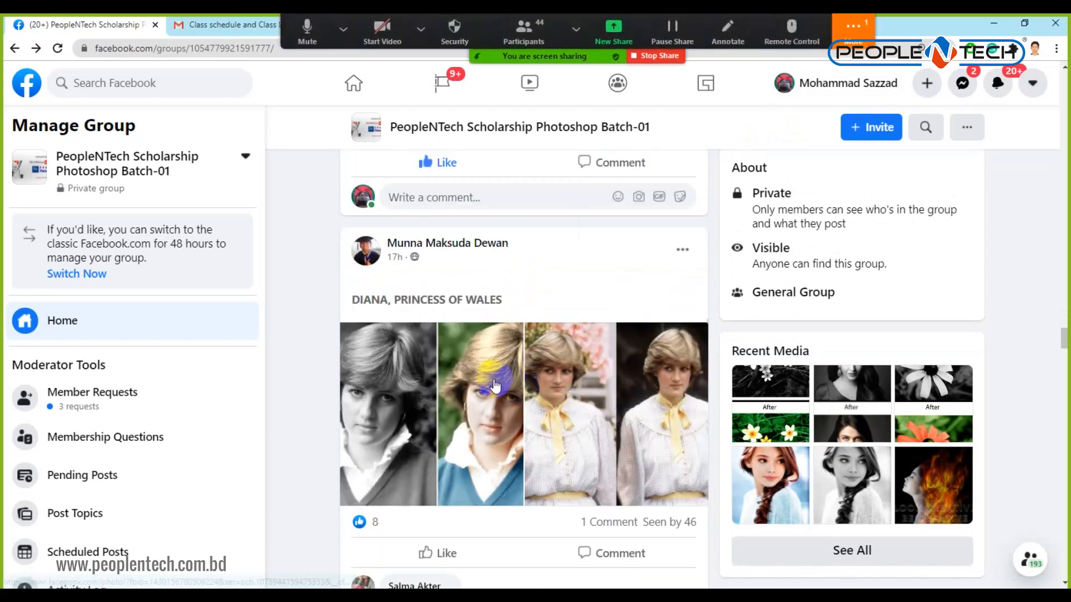
# Send a contact phone number to Everyone in the Zoom chat, then close the chat window.
pyautogui.click(853, 28)
pyautogui.click(857, 71)
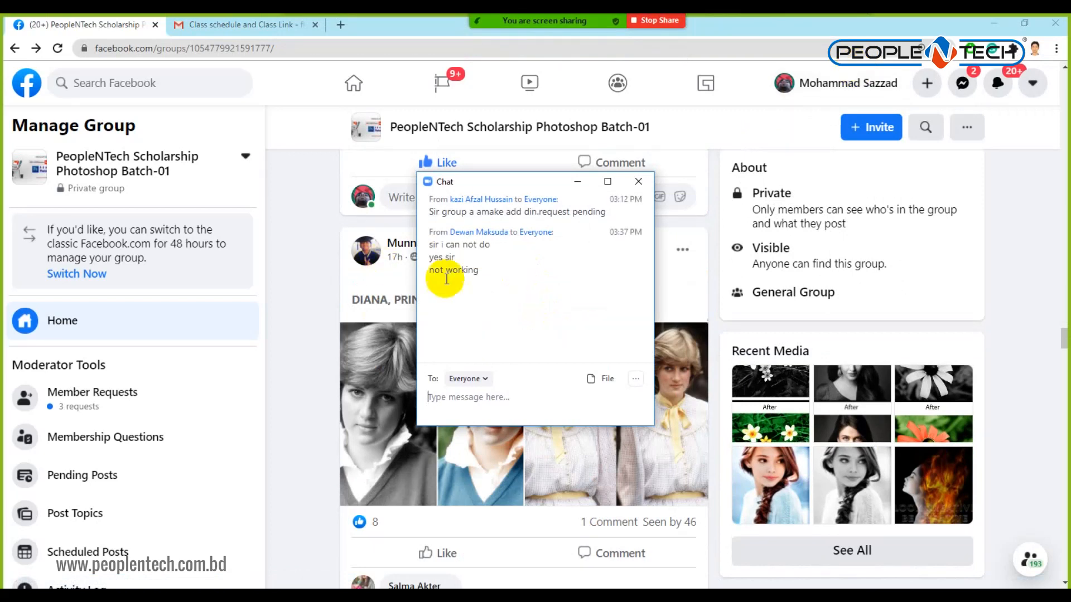
pyautogui.moveTo(427, 243); pyautogui.dragTo(508, 294)
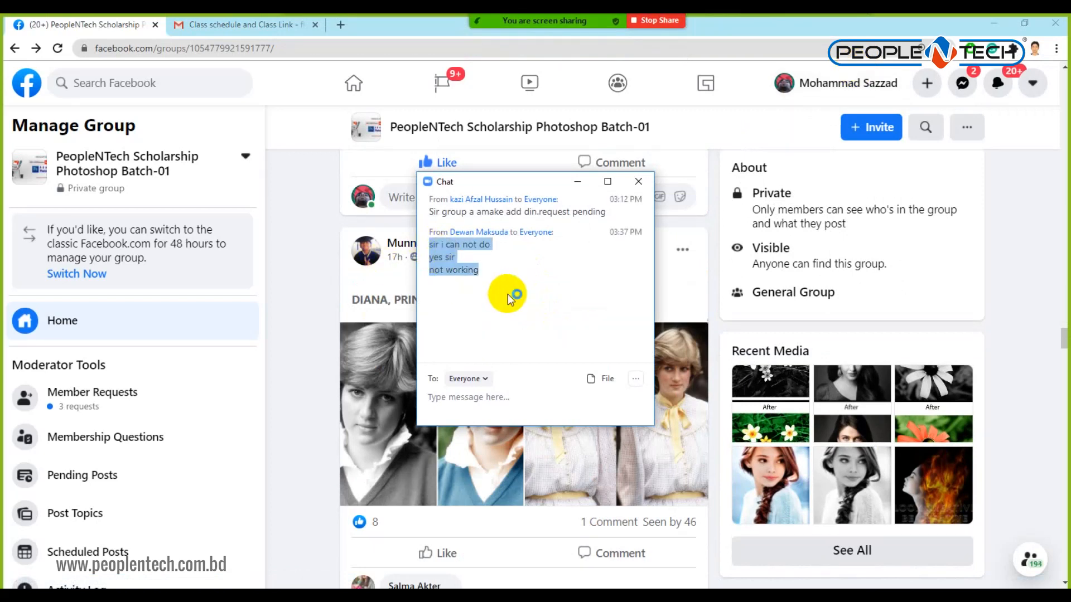
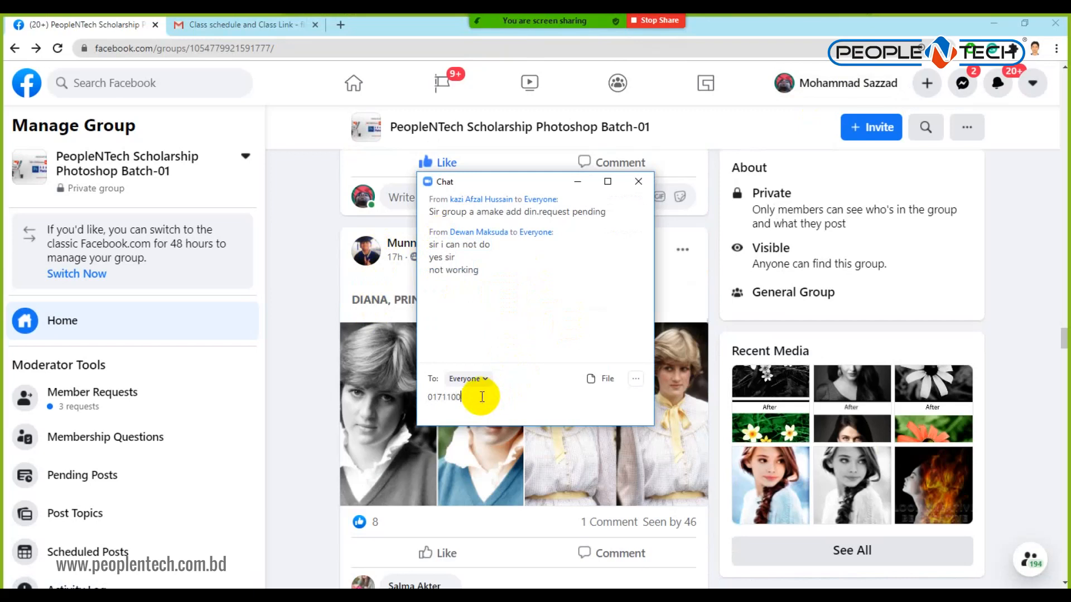
pyautogui.press('Return')
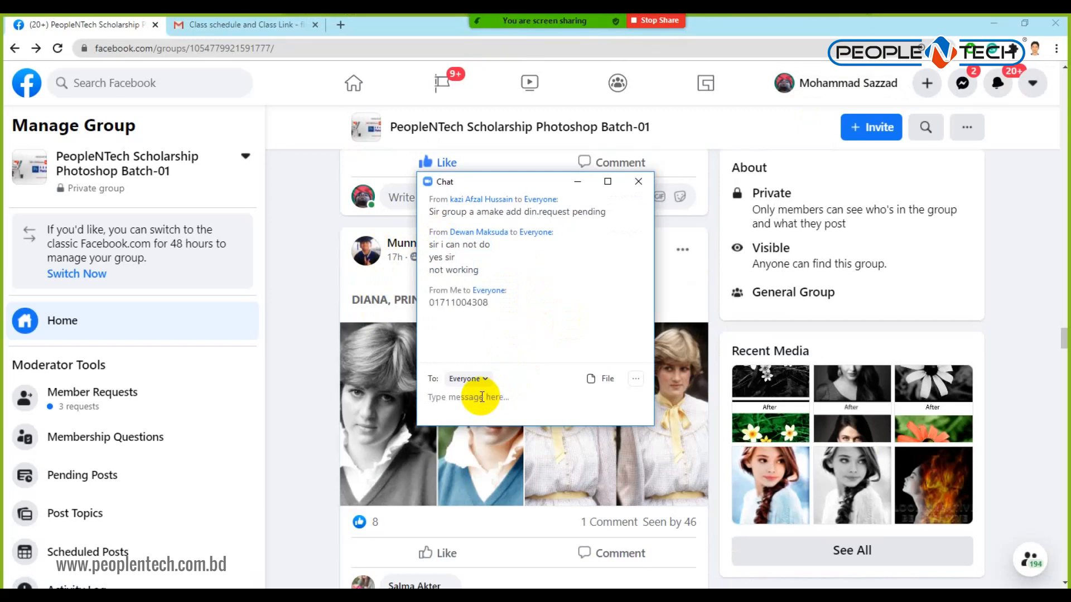
pyautogui.click(637, 183)
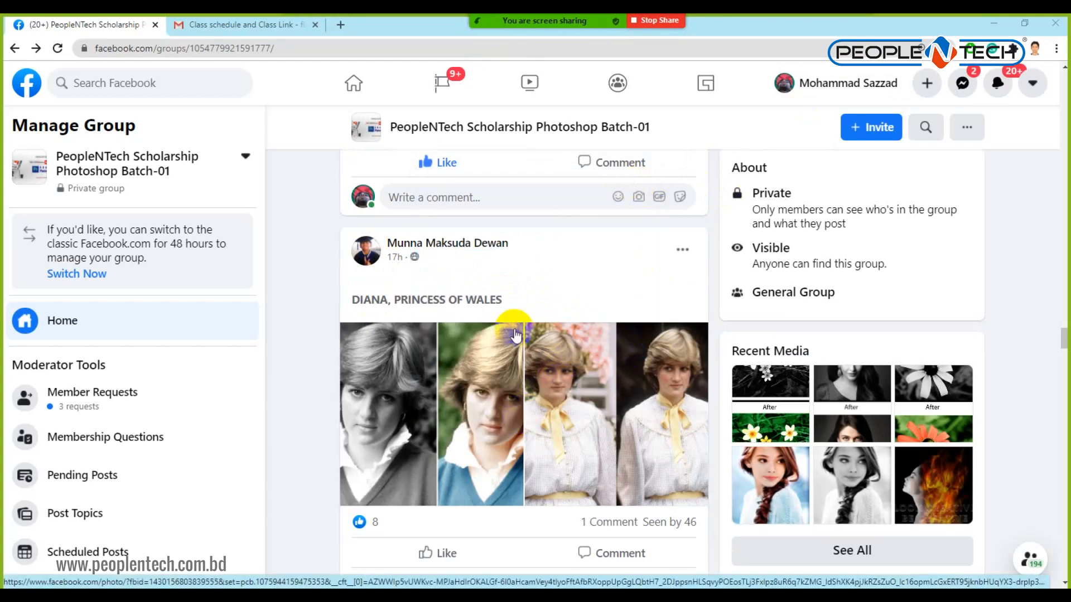
pyautogui.scroll(7, 429, 345)
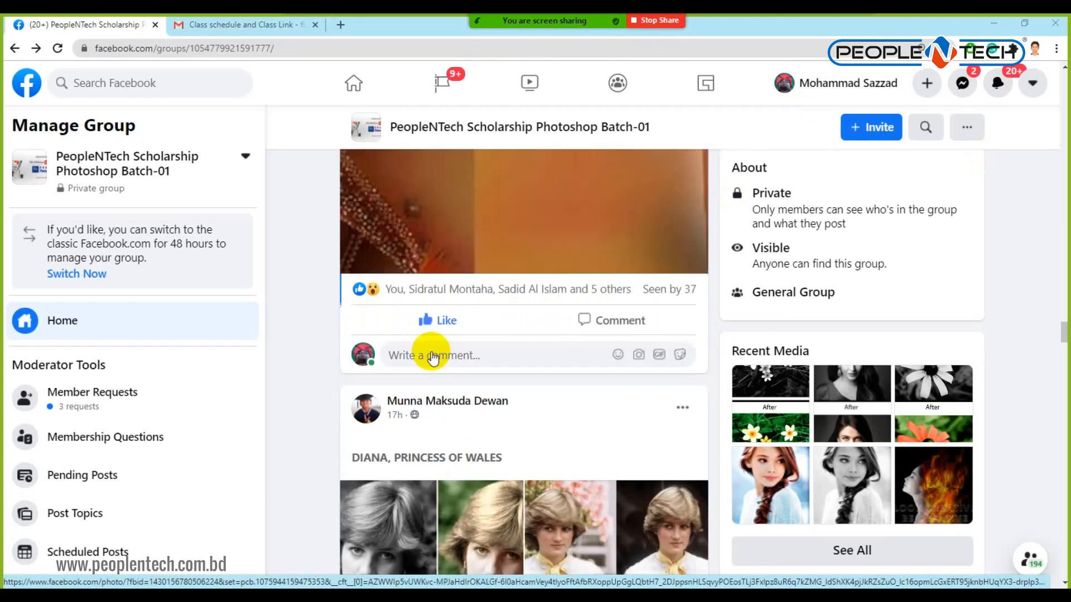
# View both Diana before/after photos full size, like the post, and close the viewer.
pyautogui.scroll(3, 441, 323)
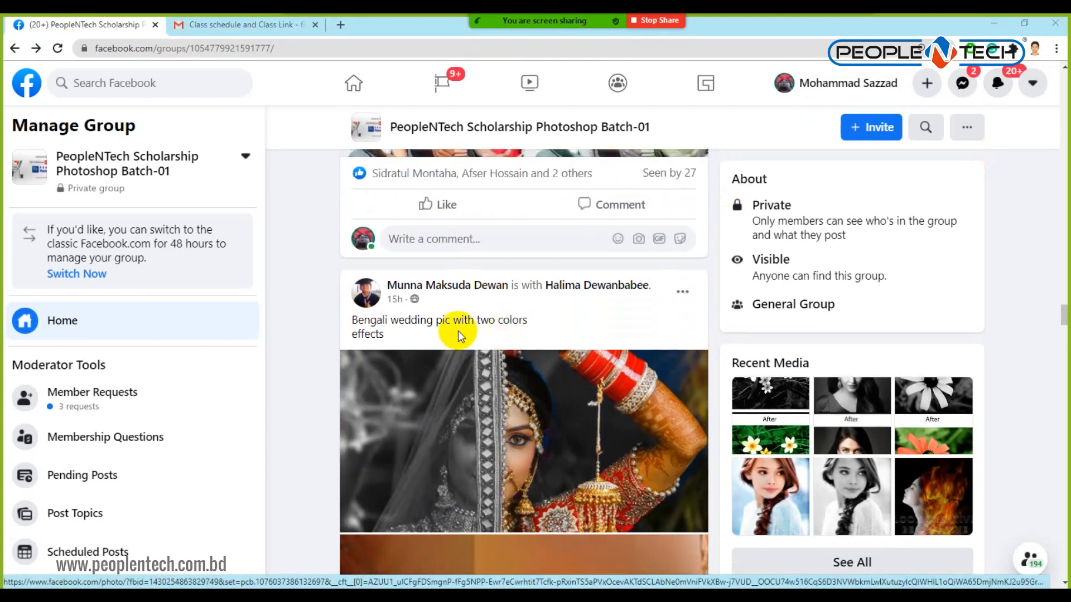
pyautogui.scroll(-10, 446, 329)
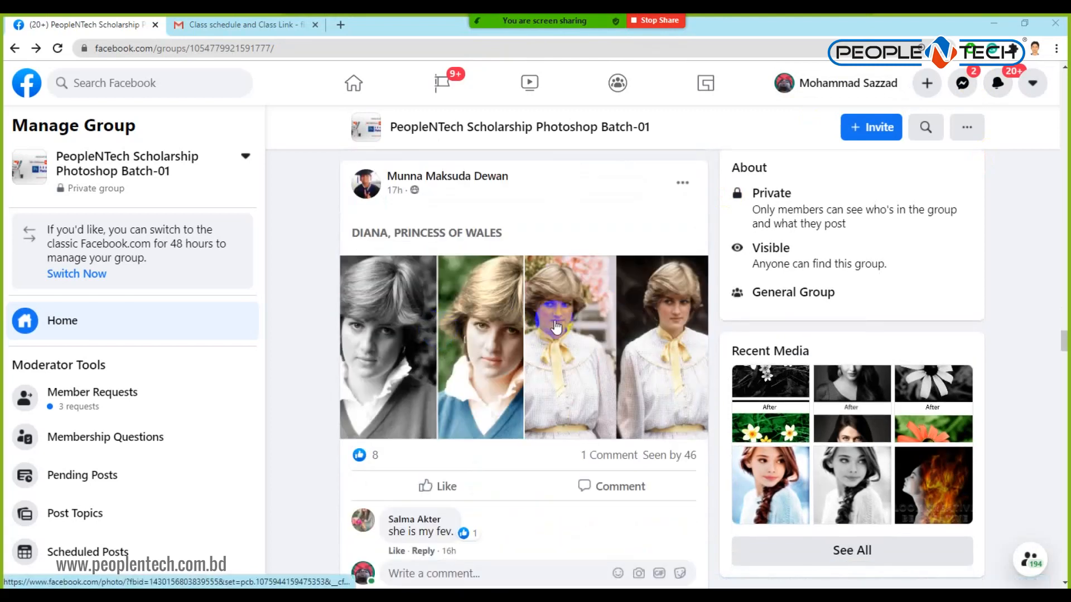
pyautogui.click(431, 355)
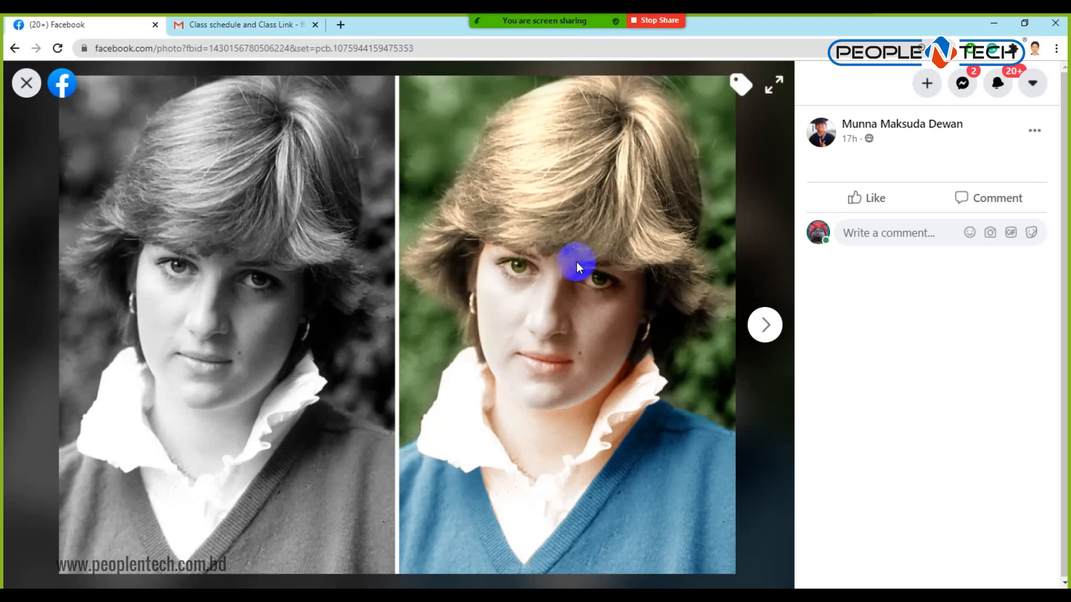
pyautogui.click(764, 326)
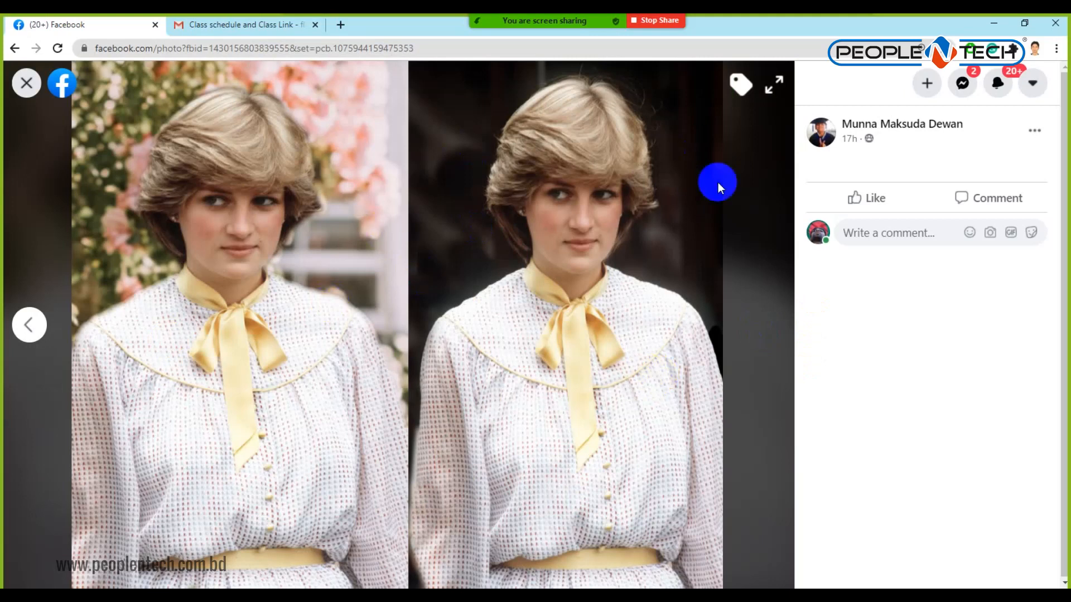
pyautogui.click(880, 208)
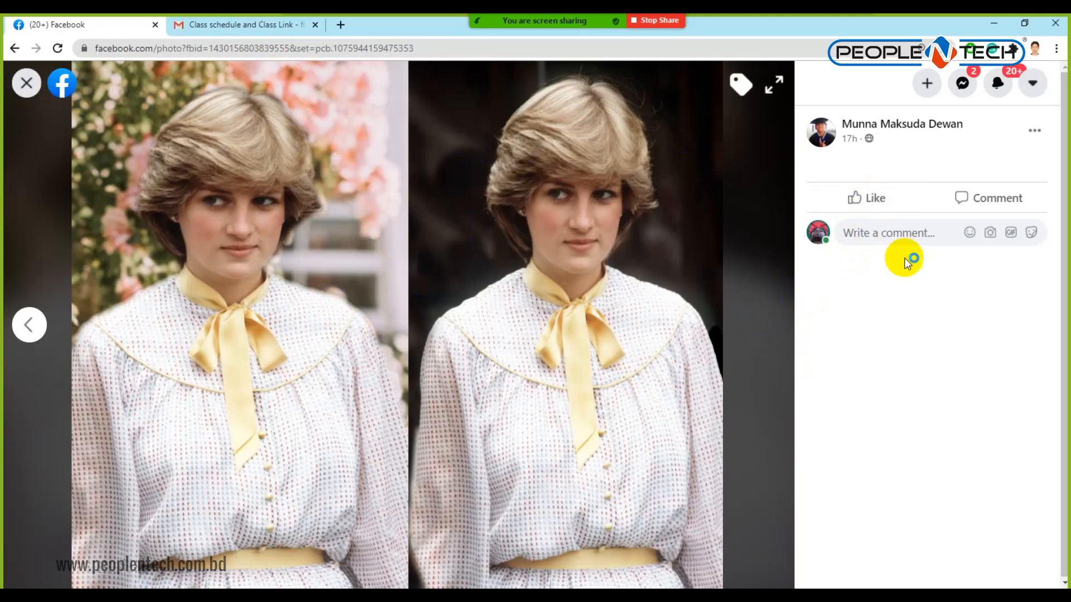
pyautogui.click(26, 83)
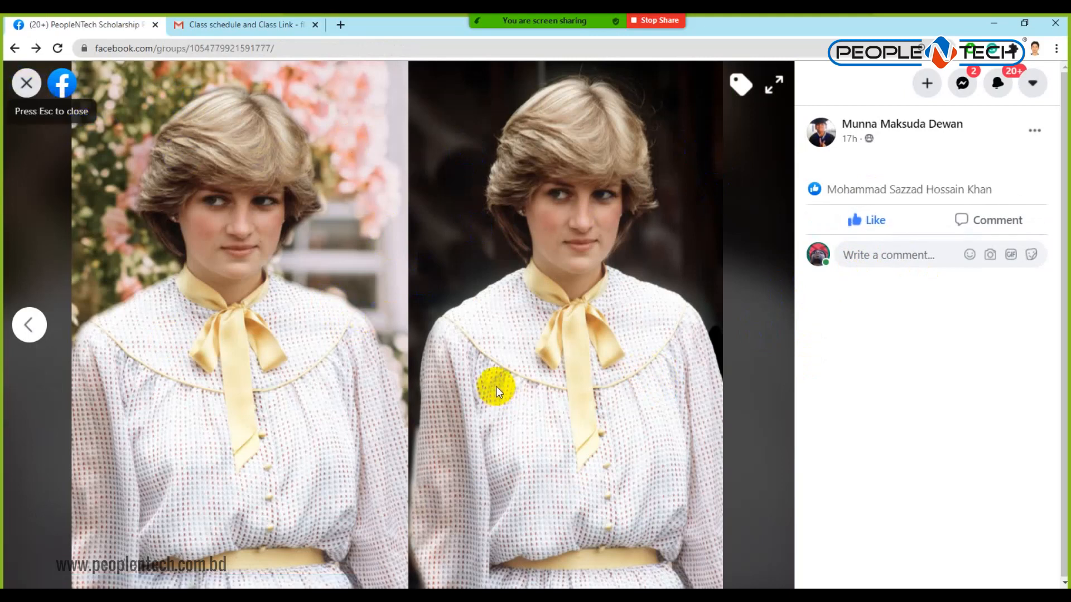
# View the black-and-white portrait and its red-haired version full size, then return to the feed.
pyautogui.scroll(-5, 510, 247)
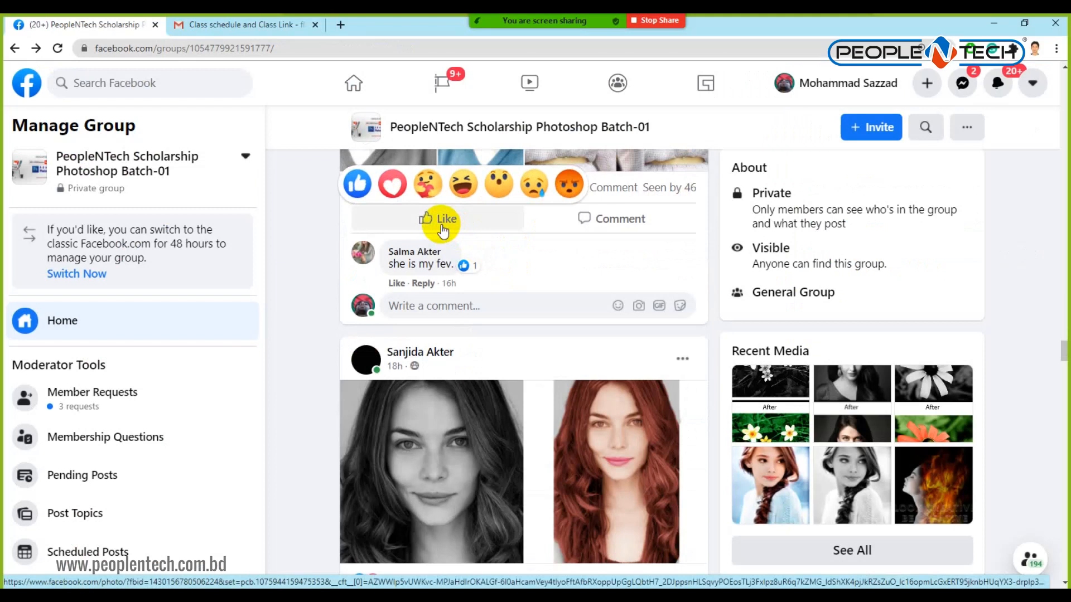
pyautogui.scroll(-1, 610, 323)
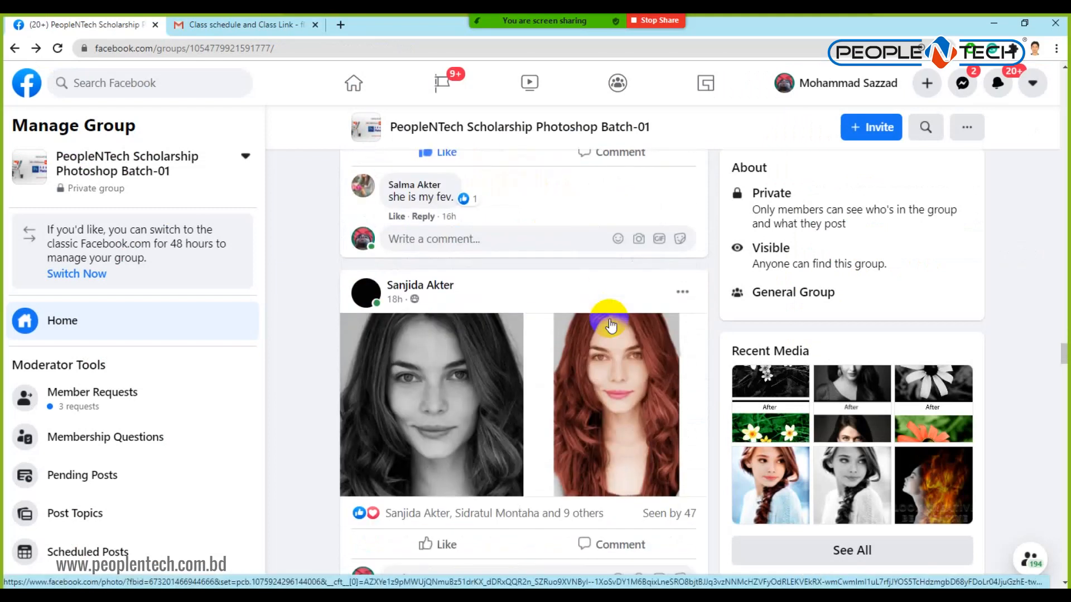
pyautogui.scroll(-2, 611, 324)
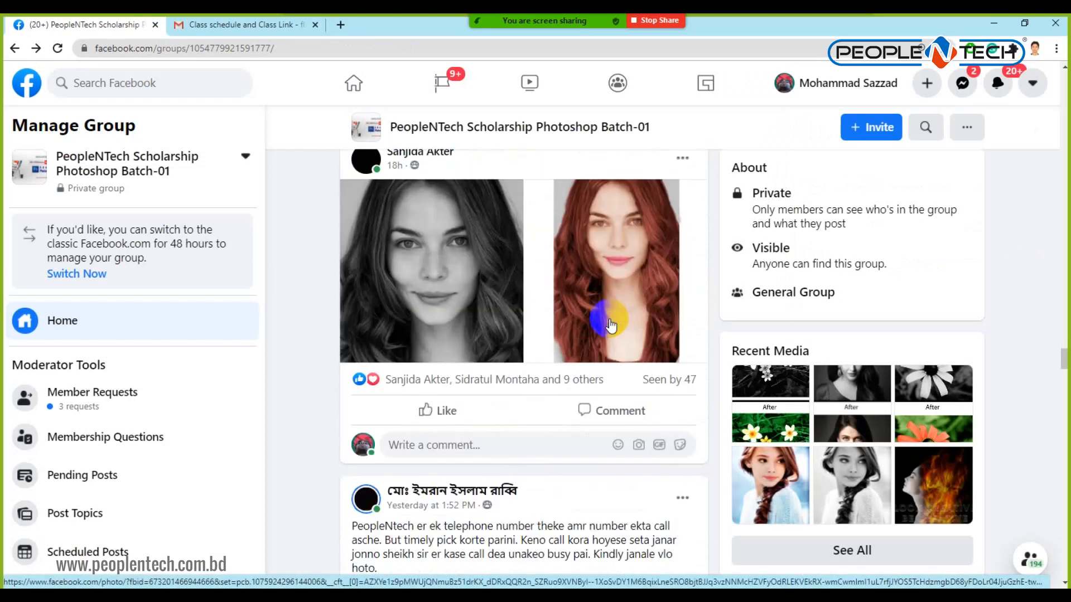
pyautogui.scroll(2, 611, 324)
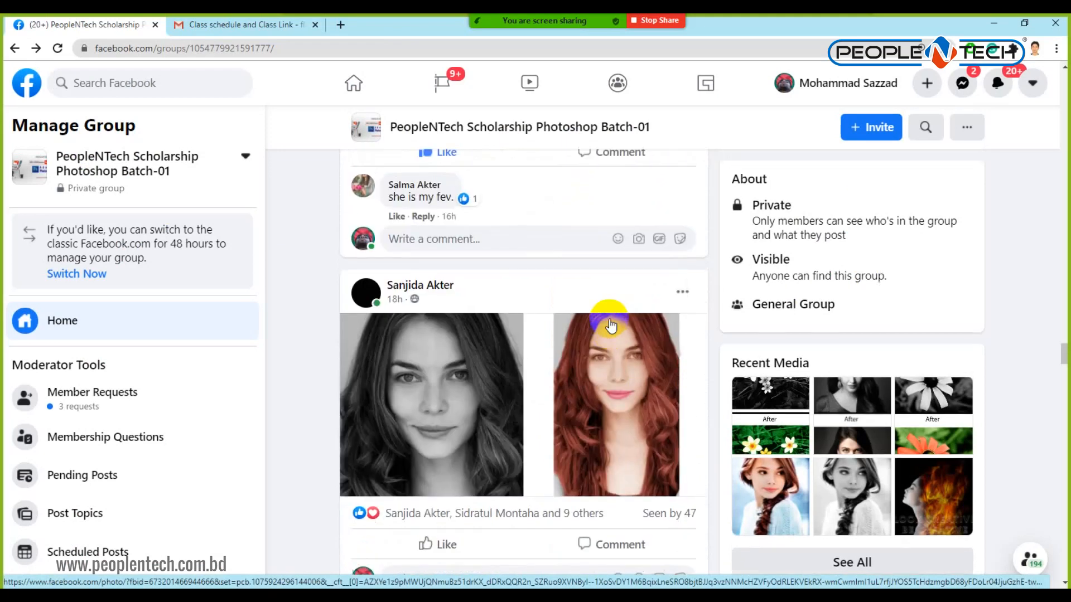
pyautogui.click(490, 402)
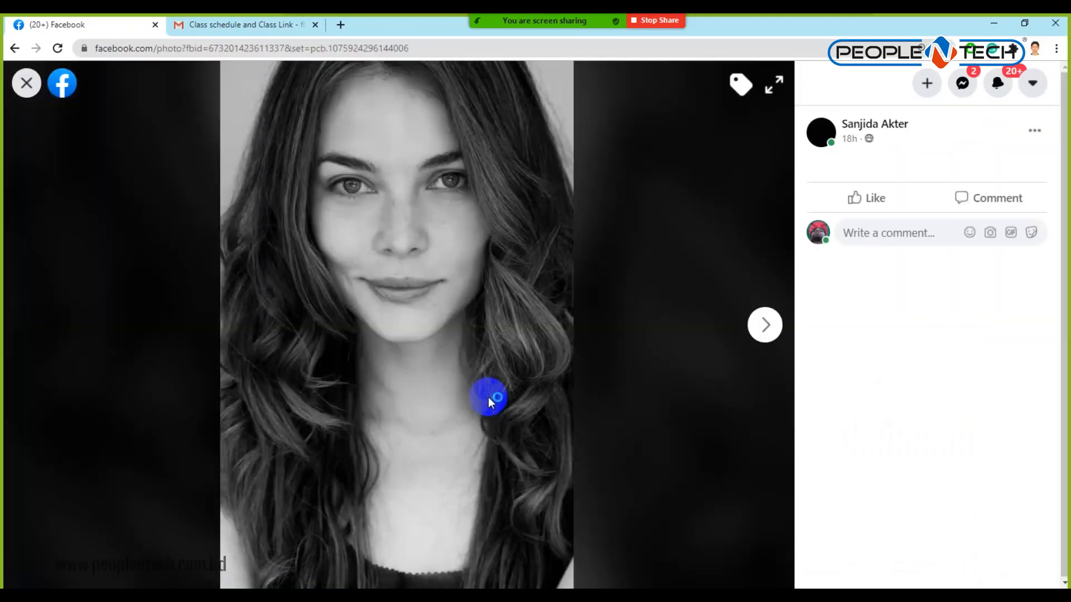
pyautogui.click(766, 325)
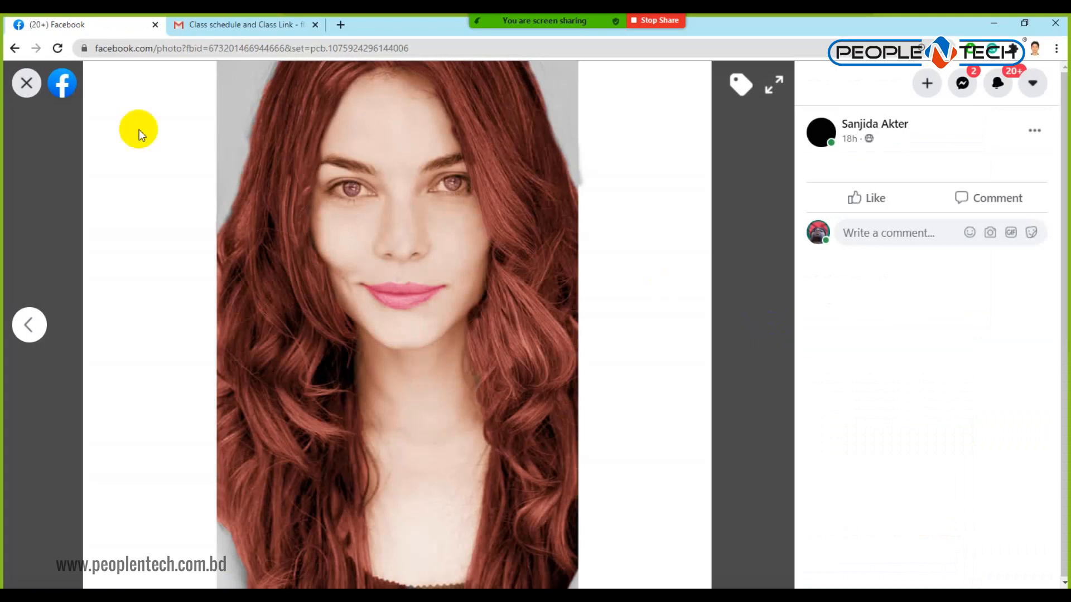
pyautogui.click(26, 83)
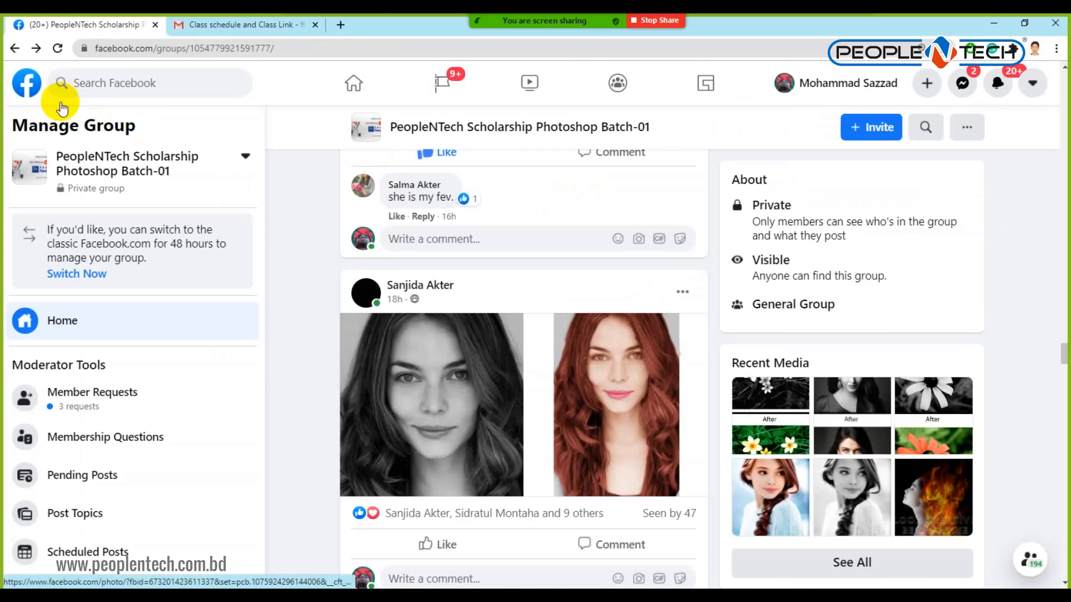
pyautogui.scroll(-6, 559, 287)
# Like the two-version portrait post and admit the waiting Zoom participant.
pyautogui.click(426, 210)
pyautogui.scroll(-5, 577, 303)
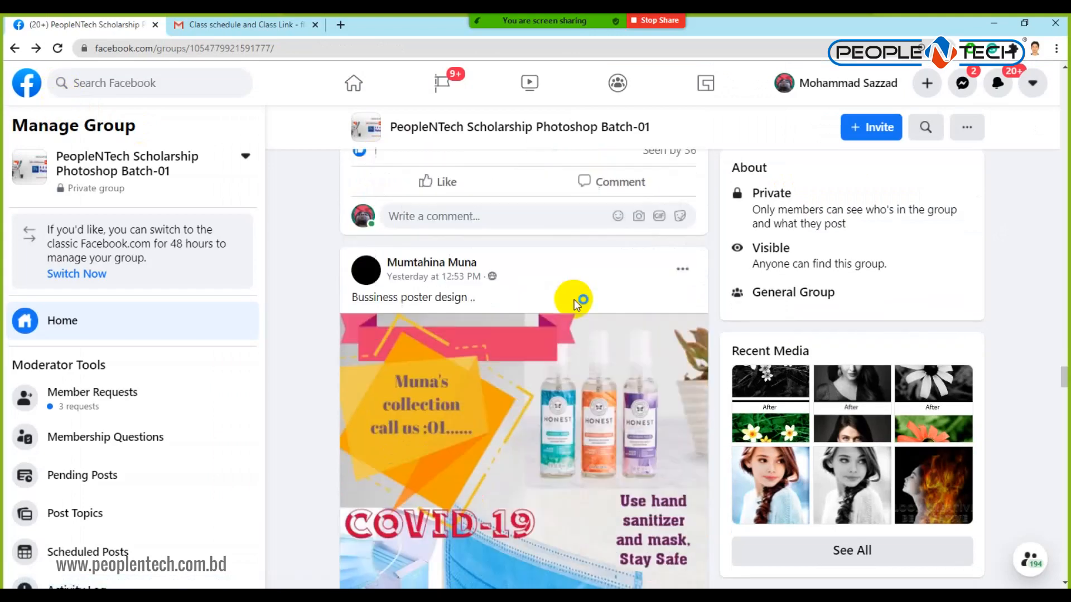
pyautogui.scroll(3, 576, 304)
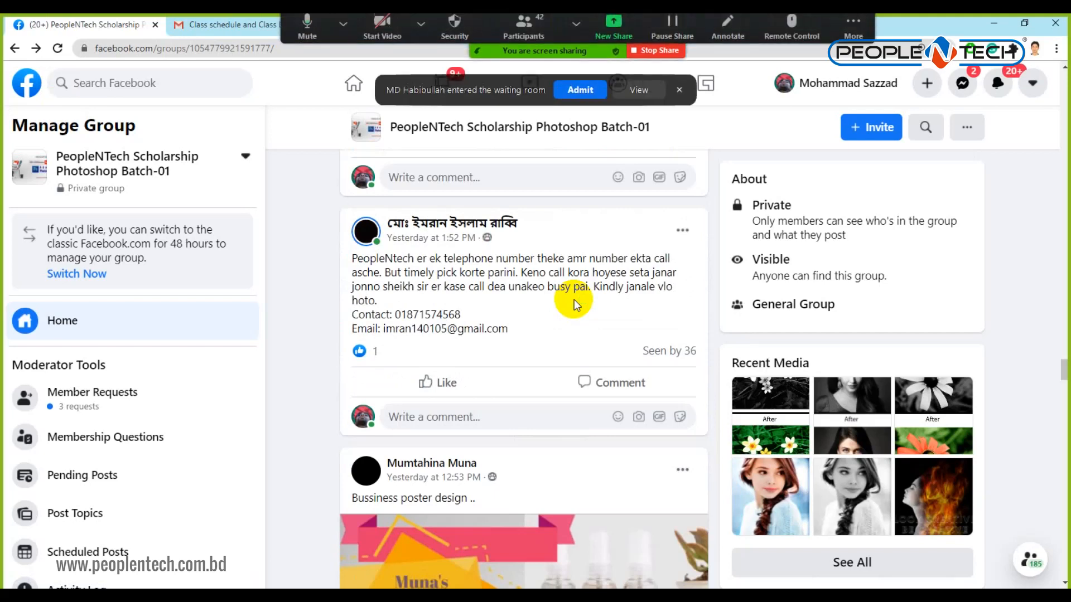
pyautogui.click(588, 90)
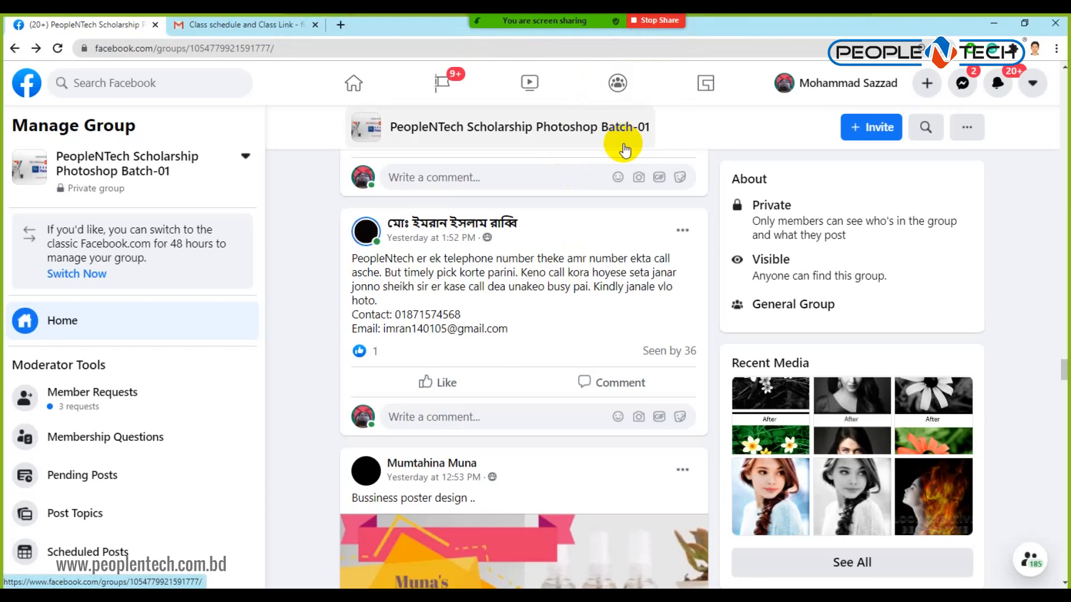
# Highlight the unanswered-calls complaint, scroll through the COVID-19 poster, then clear the highlight.
pyautogui.moveTo(356, 258); pyautogui.dragTo(479, 316)
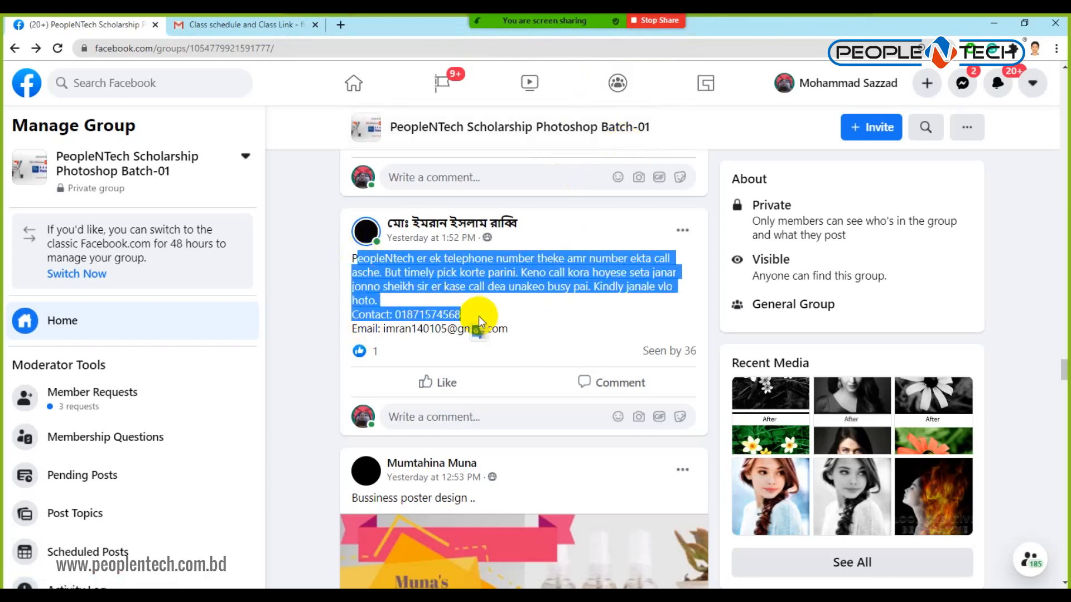
pyautogui.scroll(-5, 478, 315)
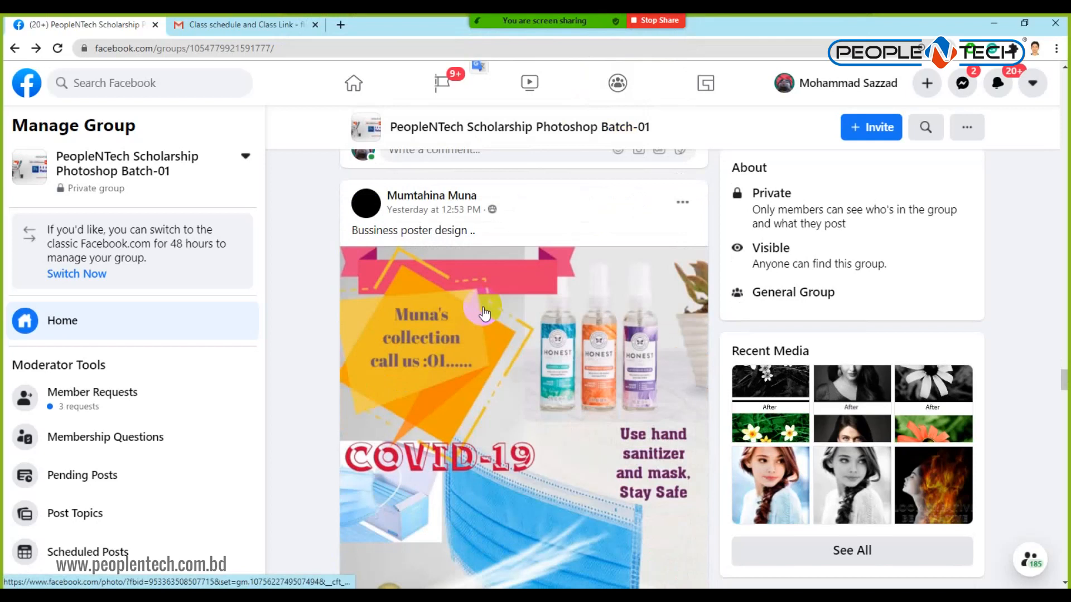
pyautogui.scroll(-2, 484, 314)
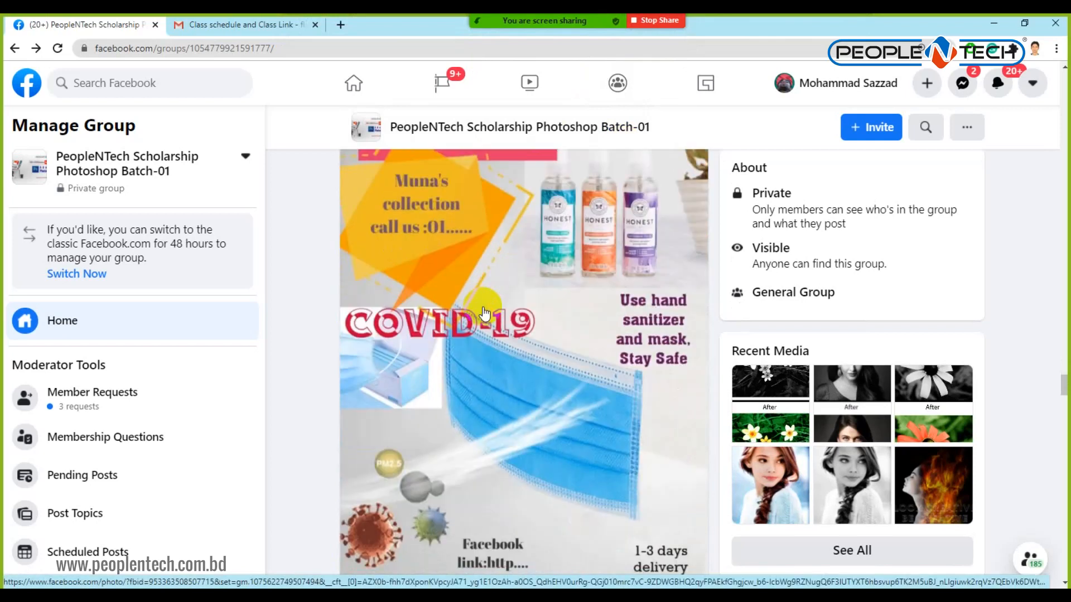
pyautogui.scroll(7, 484, 314)
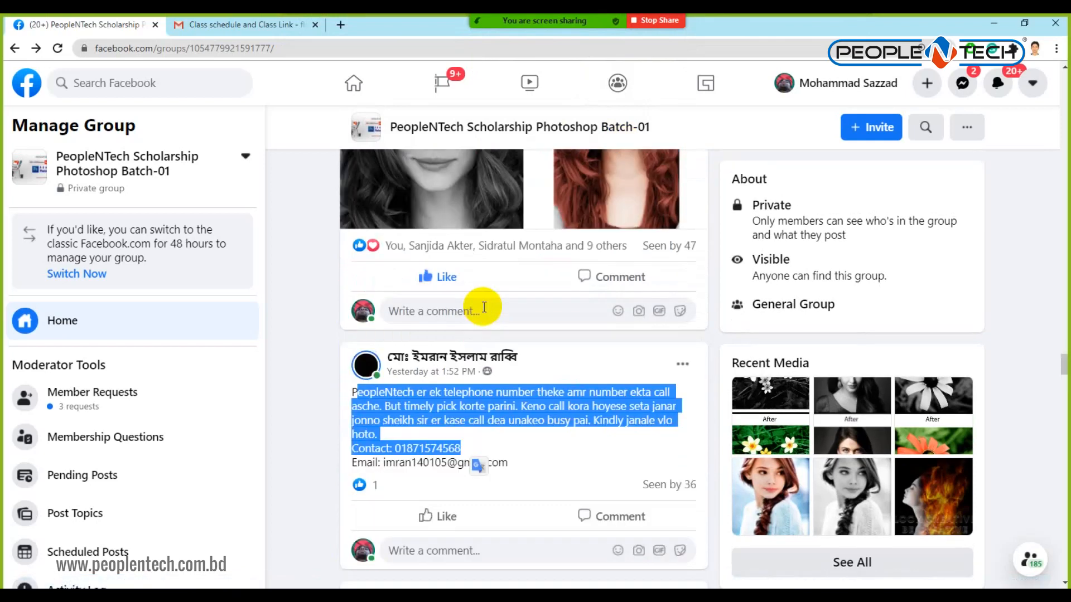
pyautogui.click(544, 406)
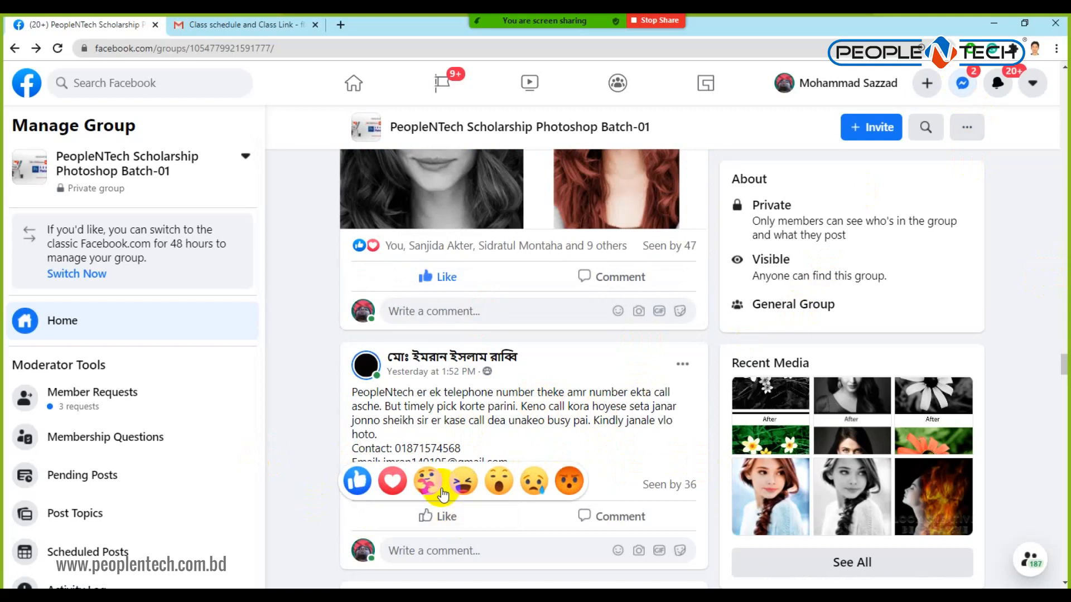
# Like the member's complaint post.
pyautogui.click(424, 515)
pyautogui.scroll(-6, 584, 326)
pyautogui.scroll(-3, 579, 329)
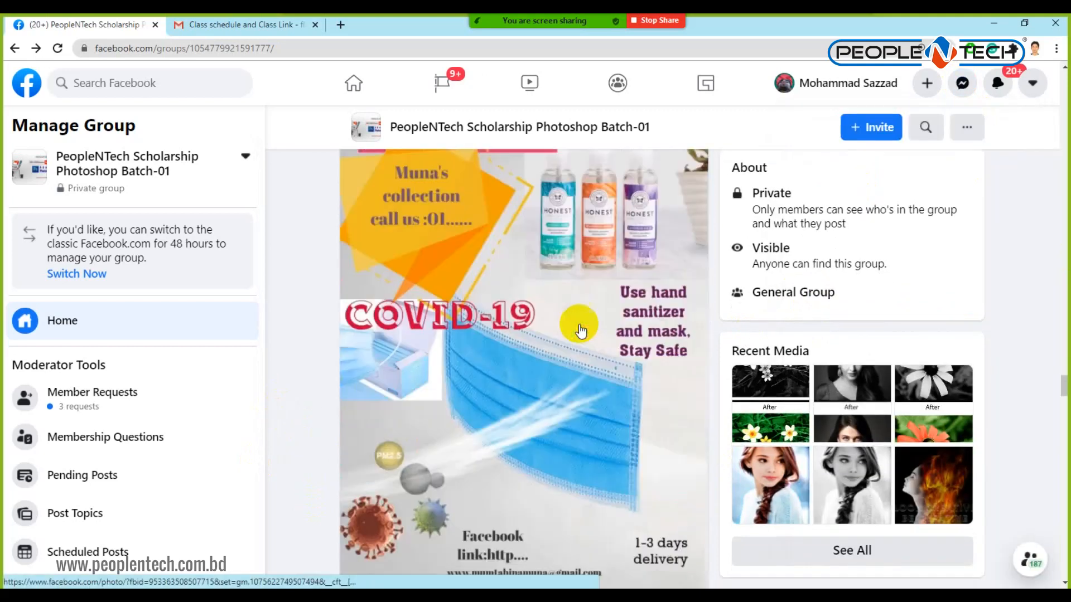
# Copy the COVID-19 hand-sanitizer poster image from the group post.
pyautogui.scroll(1, 580, 329)
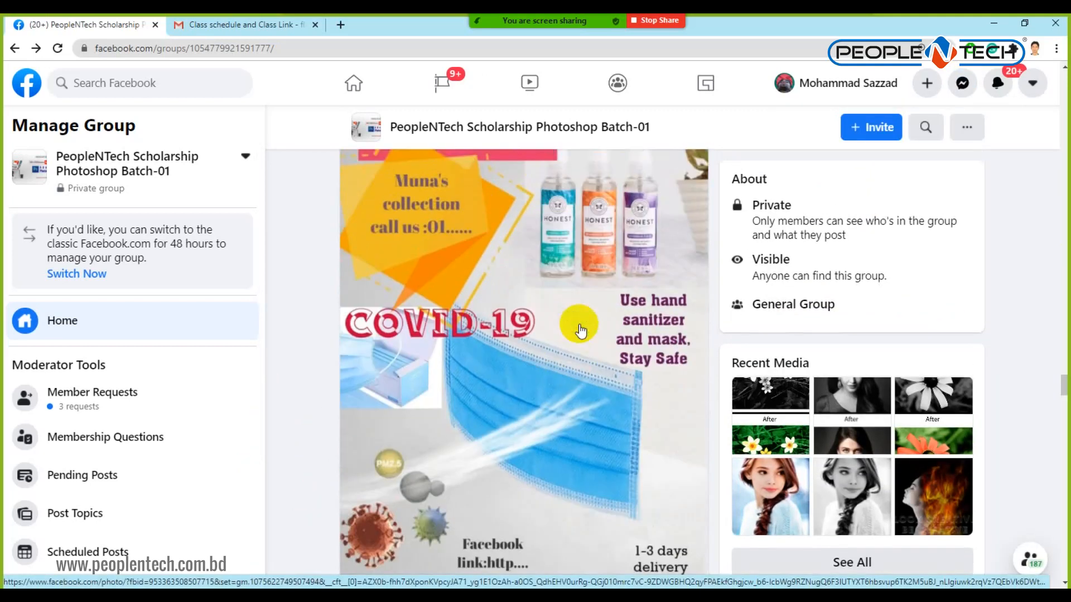
pyautogui.scroll(1, 579, 329)
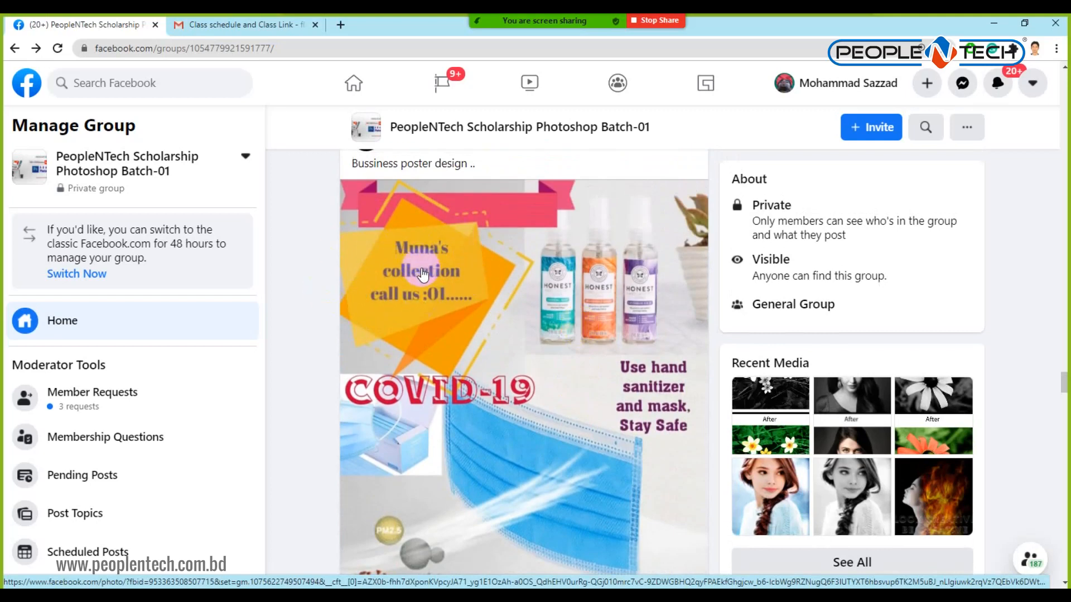
pyautogui.scroll(2, 422, 273)
pyautogui.scroll(-3, 449, 378)
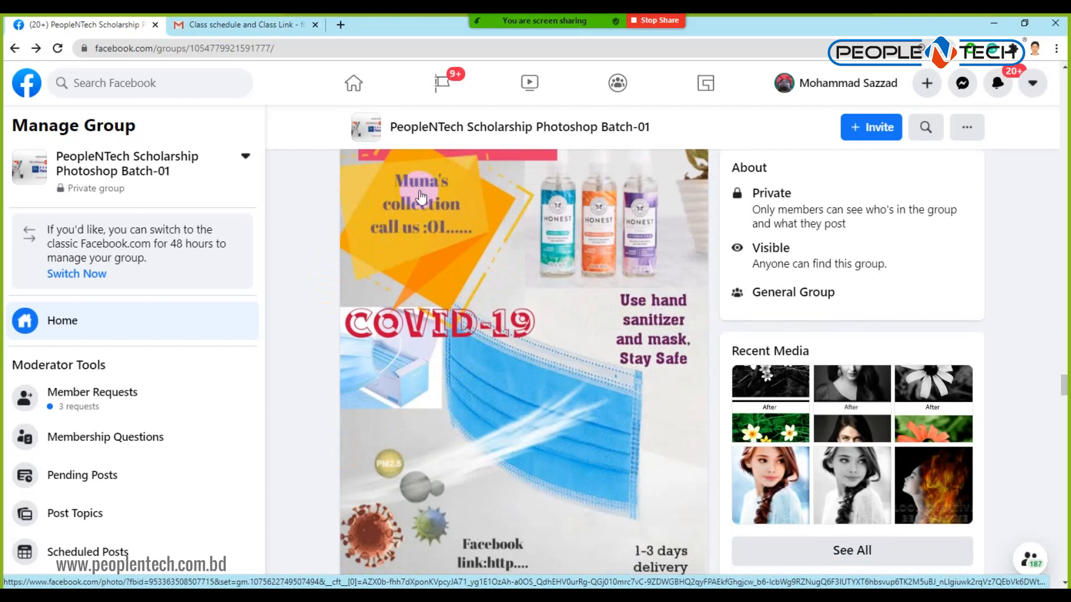
pyautogui.scroll(-4, 500, 294)
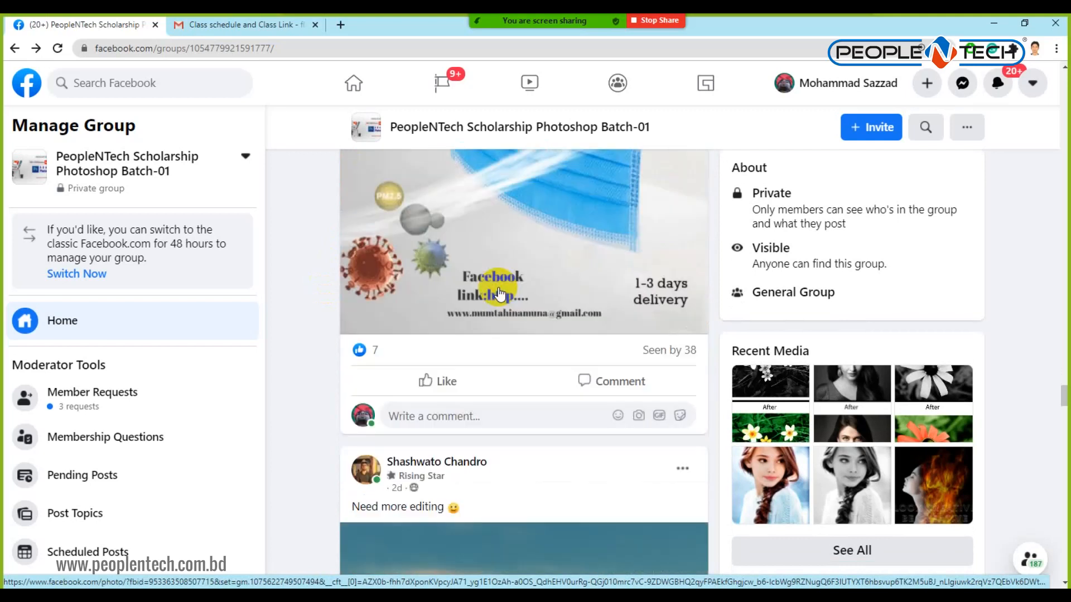
pyautogui.scroll(4, 500, 295)
pyautogui.rightClick(475, 255)
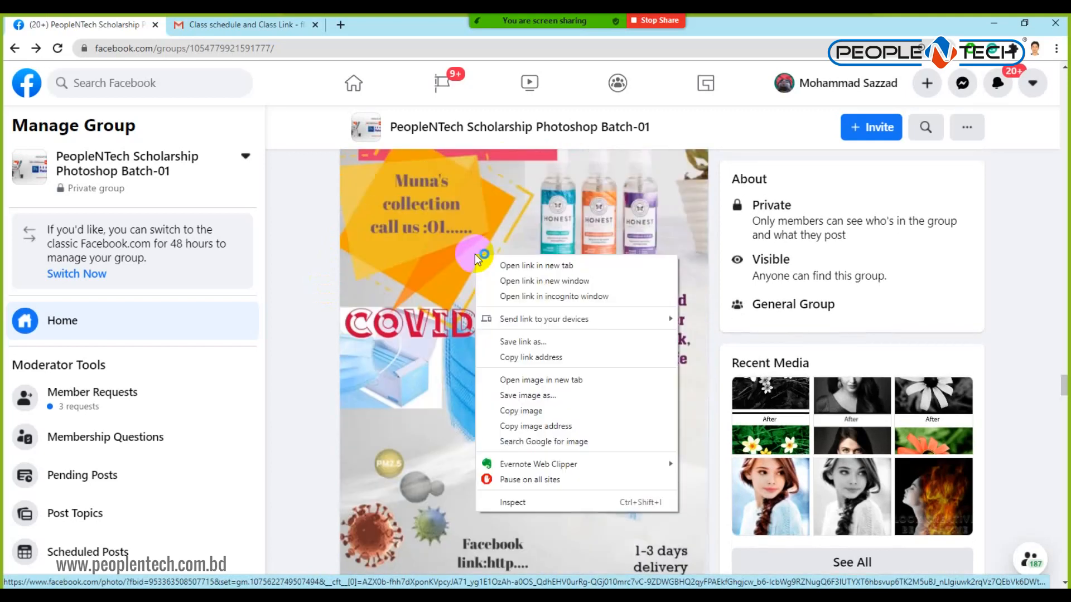
pyautogui.click(513, 411)
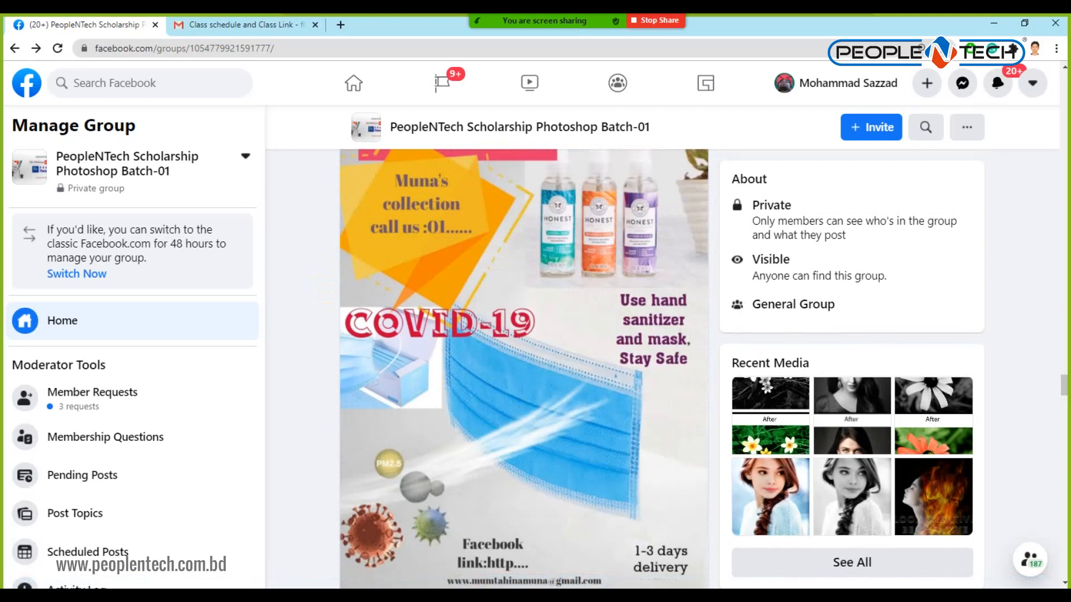
# Close Before After.psd and paste the poster into a new 843 × 1122 px Clipboard-preset document.
pyautogui.click(510, 538)
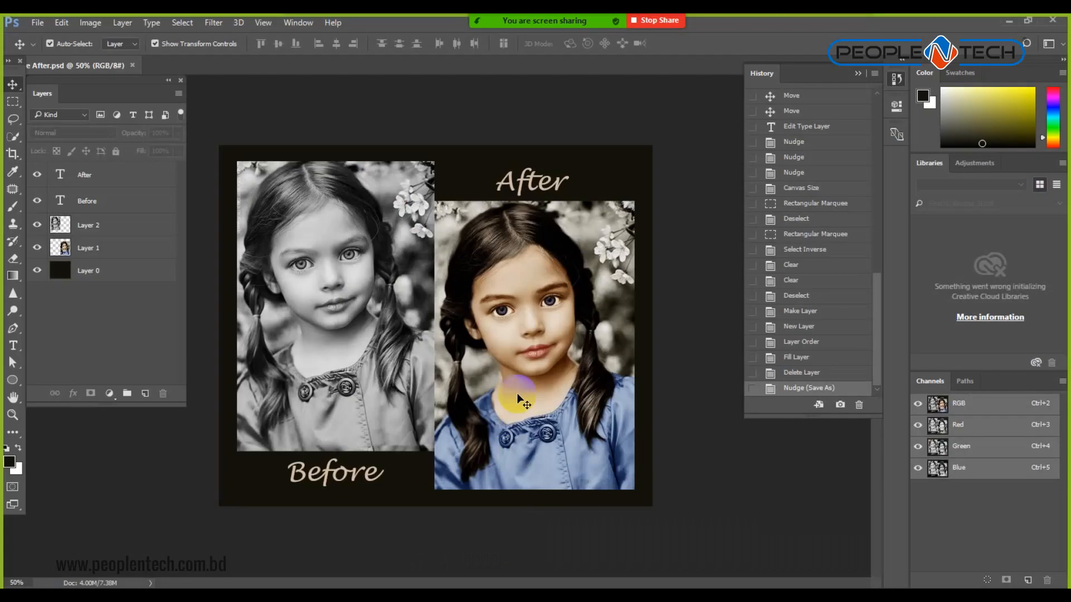
pyautogui.hotkey('ctrl', 'w')
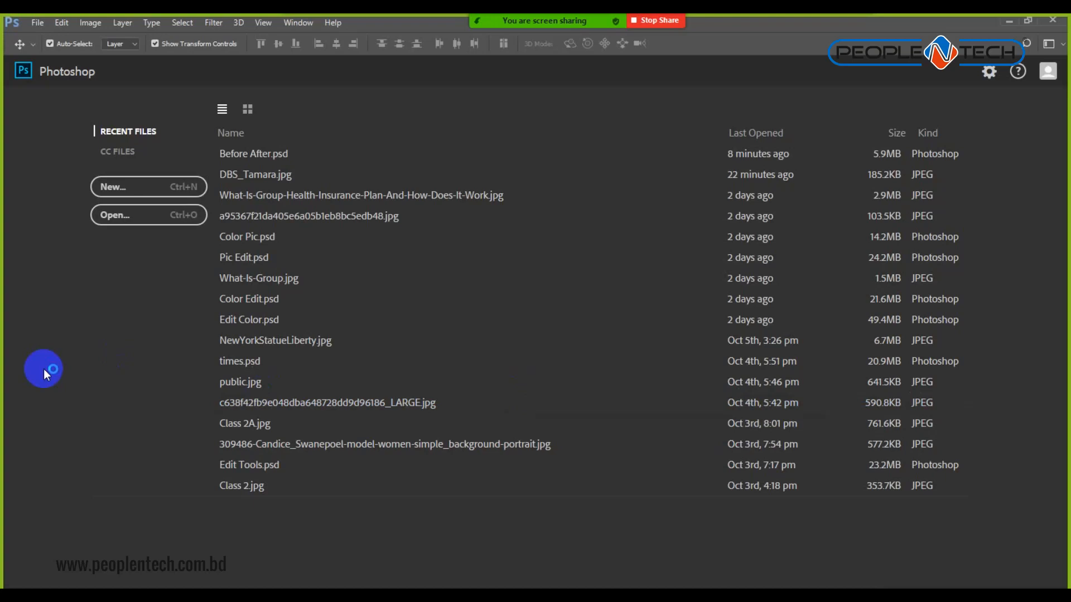
pyautogui.click(134, 186)
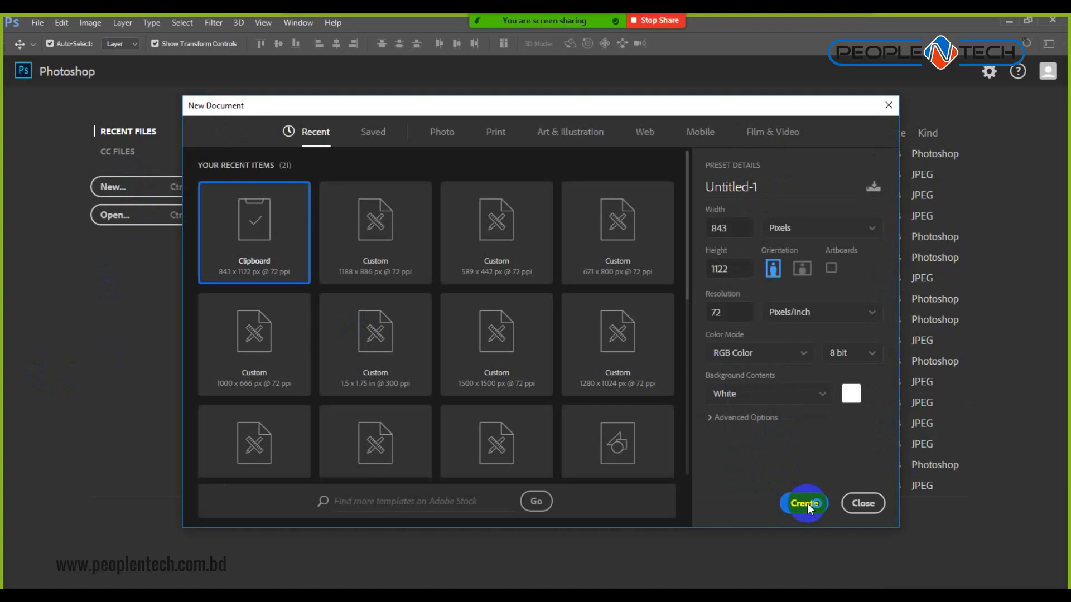
pyautogui.click(799, 514)
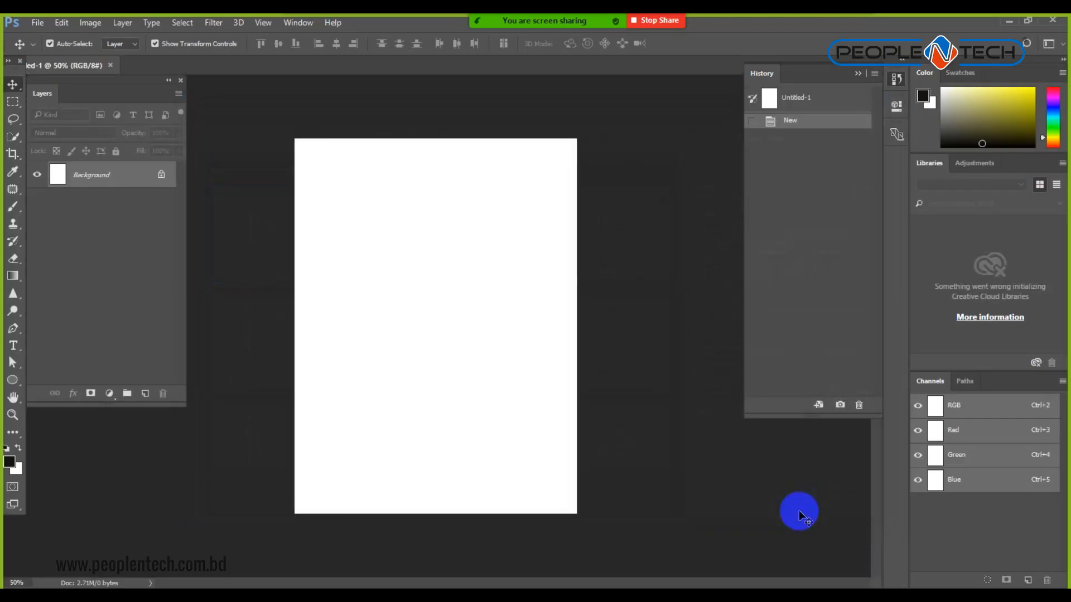
pyautogui.hotkey('ctrl', 'v')
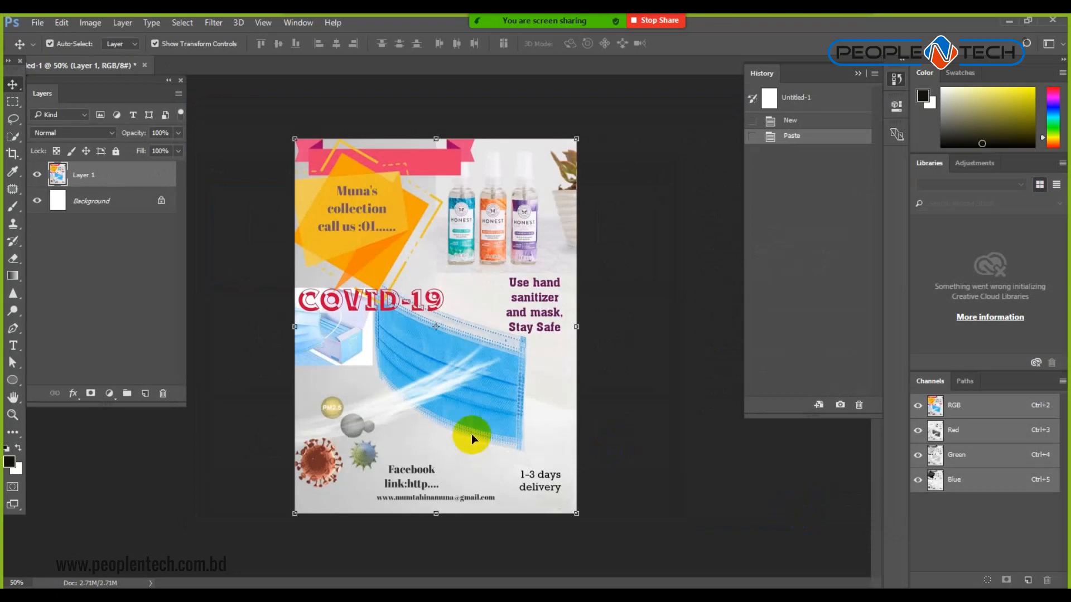
pyautogui.scroll(3, 344, 226)
# Start a pen outline around the shop-name text, then delete the accidental shape layer.
pyautogui.moveTo(344, 226); pyautogui.dragTo(487, 418)
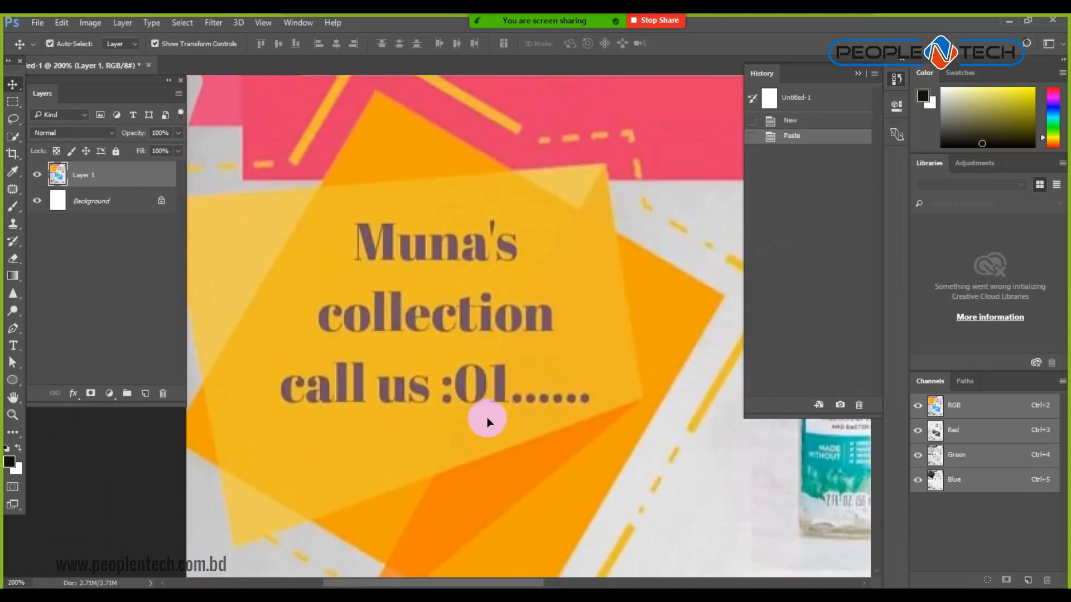
pyautogui.click(12, 101)
pyautogui.click(12, 329)
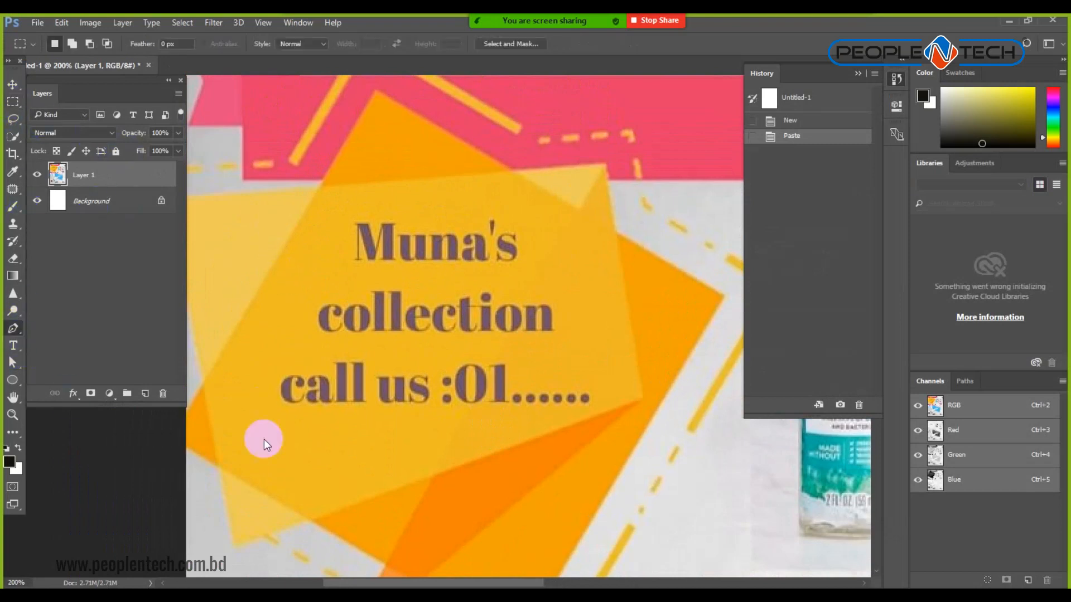
pyautogui.click(245, 417)
pyautogui.click(277, 320)
pyautogui.click(350, 193)
pyautogui.click(534, 209)
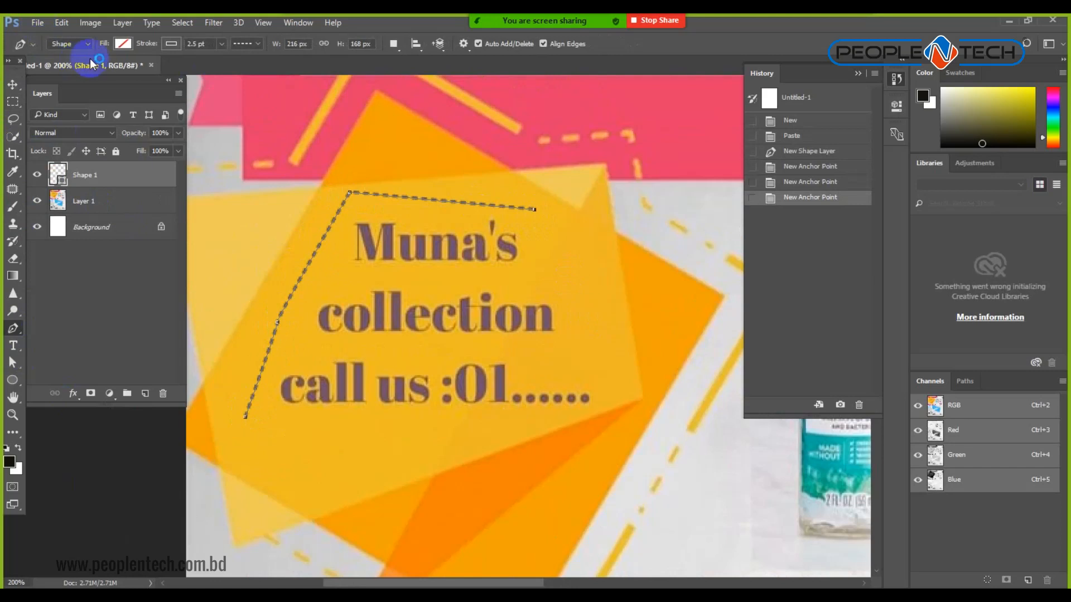
pyautogui.press('Delete')
pyautogui.press('Delete')
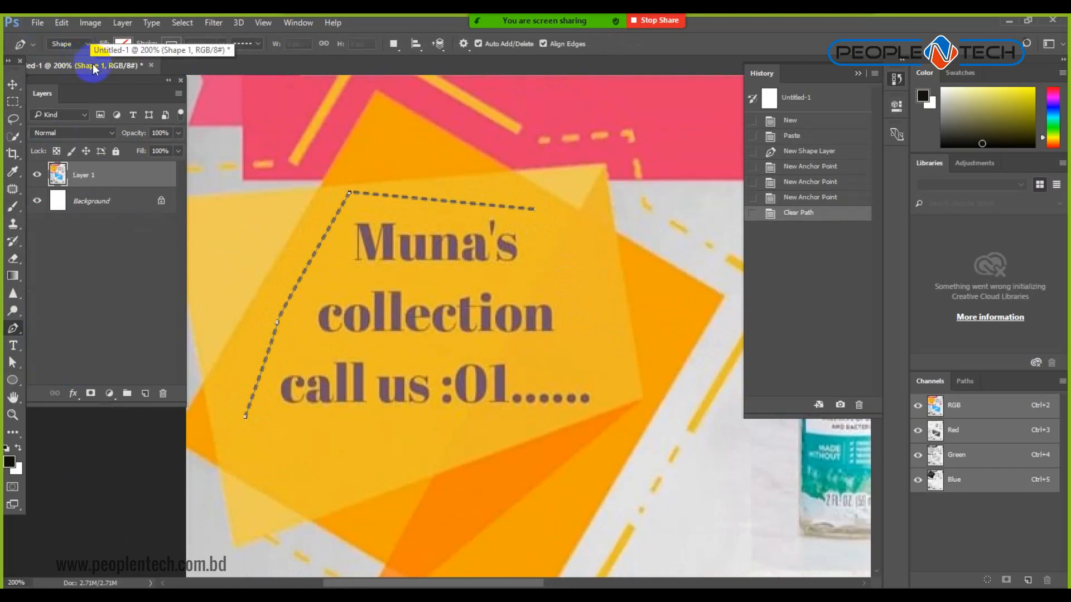
# Switch the Pen to Path mode, trace a closed path around the bar text, and make it a selection.
pyautogui.click(92, 45)
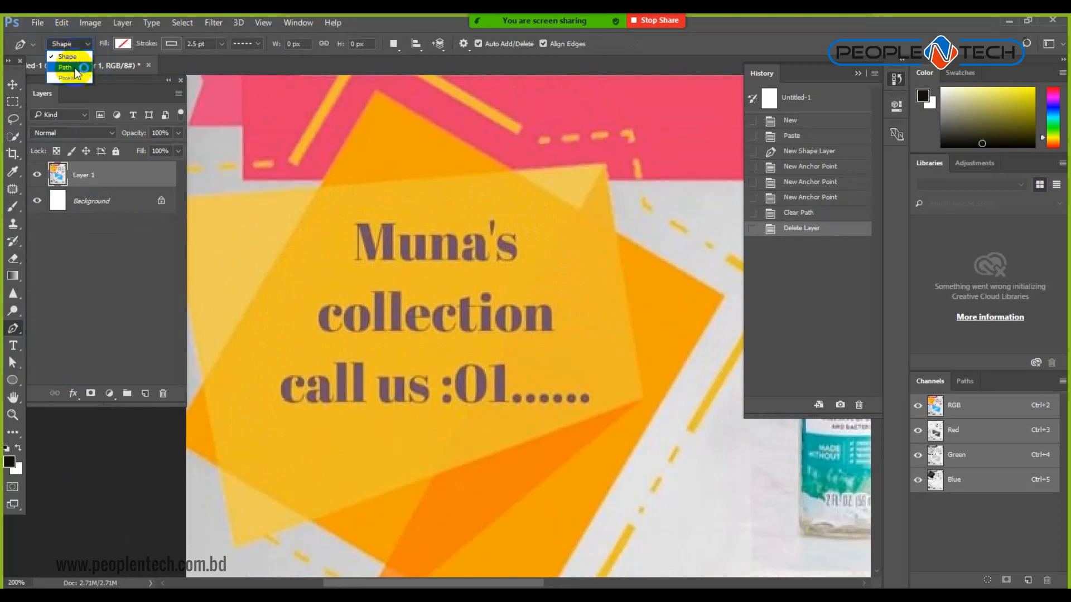
pyautogui.click(64, 67)
pyautogui.click(255, 412)
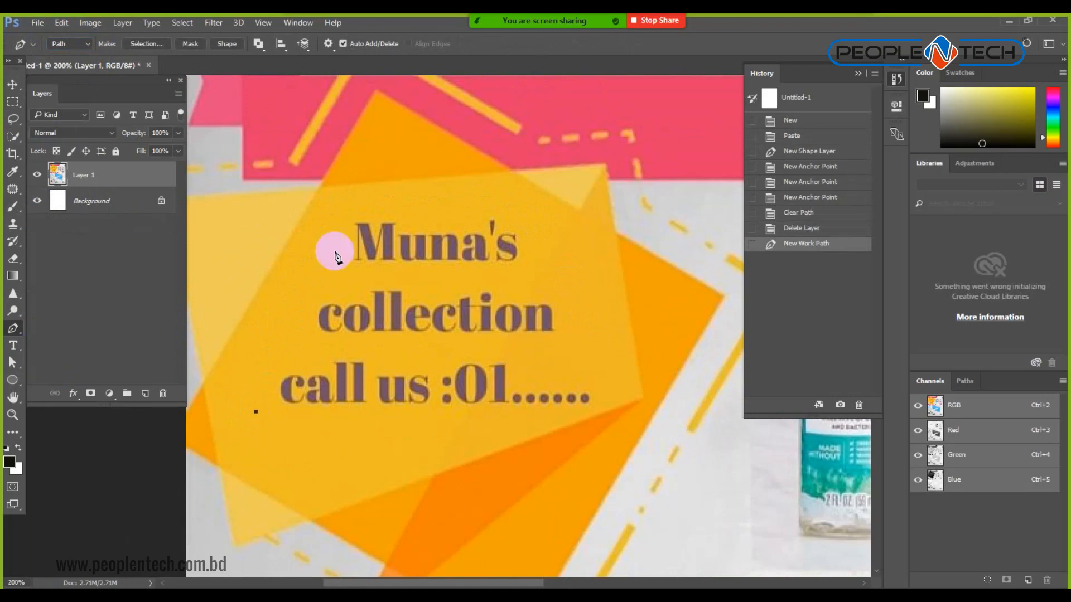
pyautogui.click(337, 205)
pyautogui.click(530, 221)
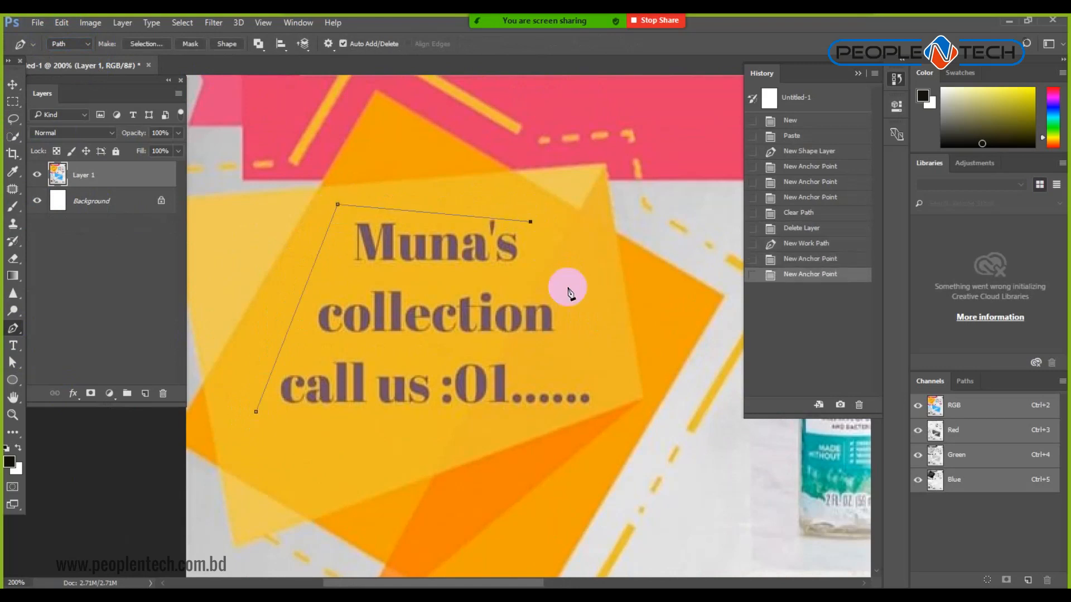
pyautogui.click(608, 393)
pyautogui.click(589, 410)
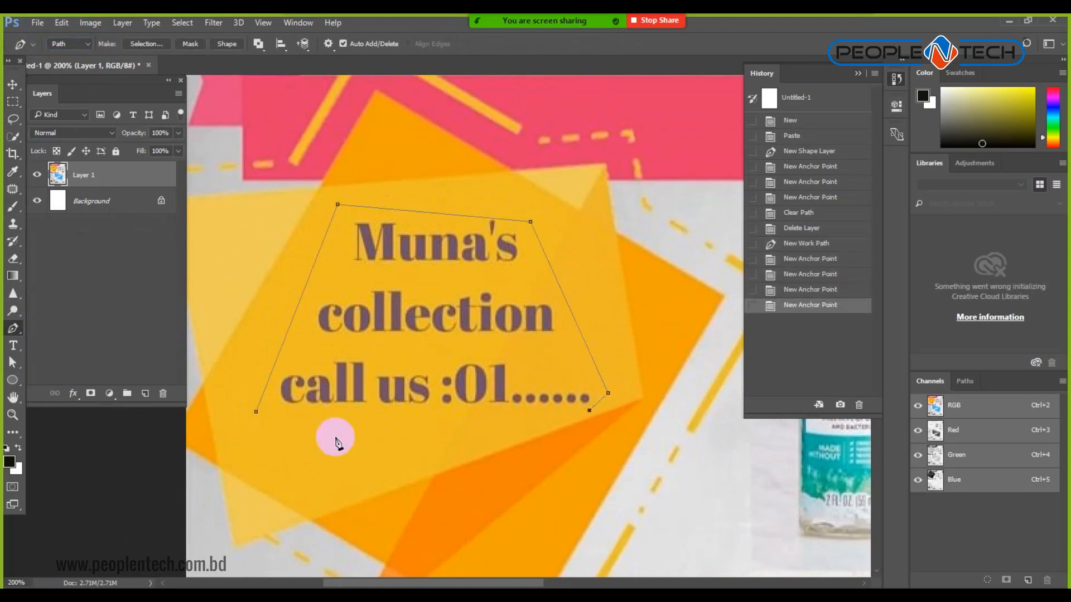
pyautogui.click(315, 435)
pyautogui.click(255, 412)
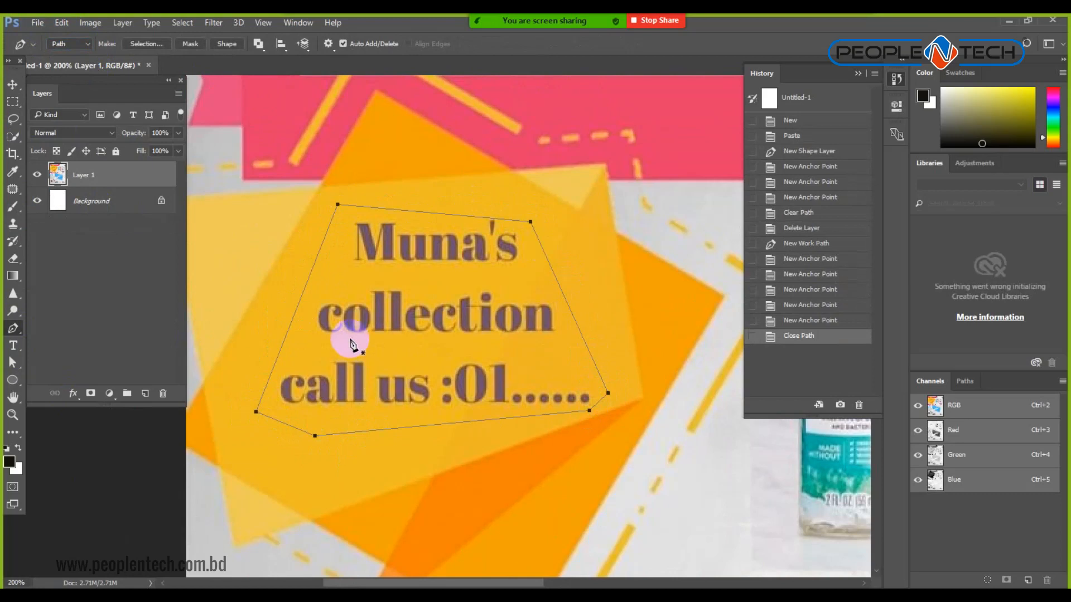
pyautogui.rightClick(351, 363)
pyautogui.click(383, 308)
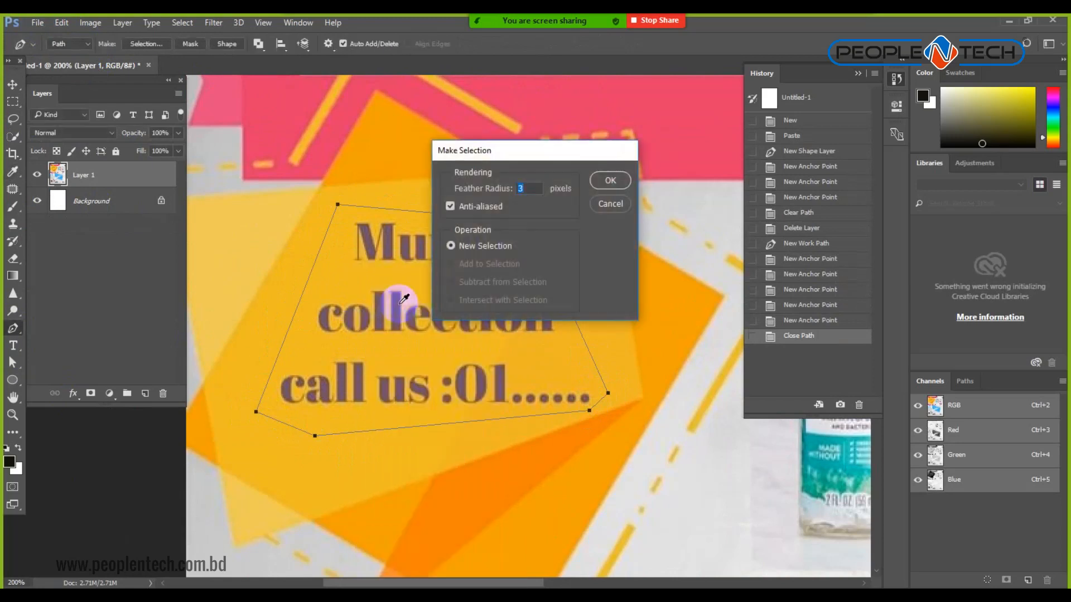
pyautogui.press('Return')
# Fill the selection with the bar's sampled yellow-orange, deselect, and compare before and after.
pyautogui.click(14, 174)
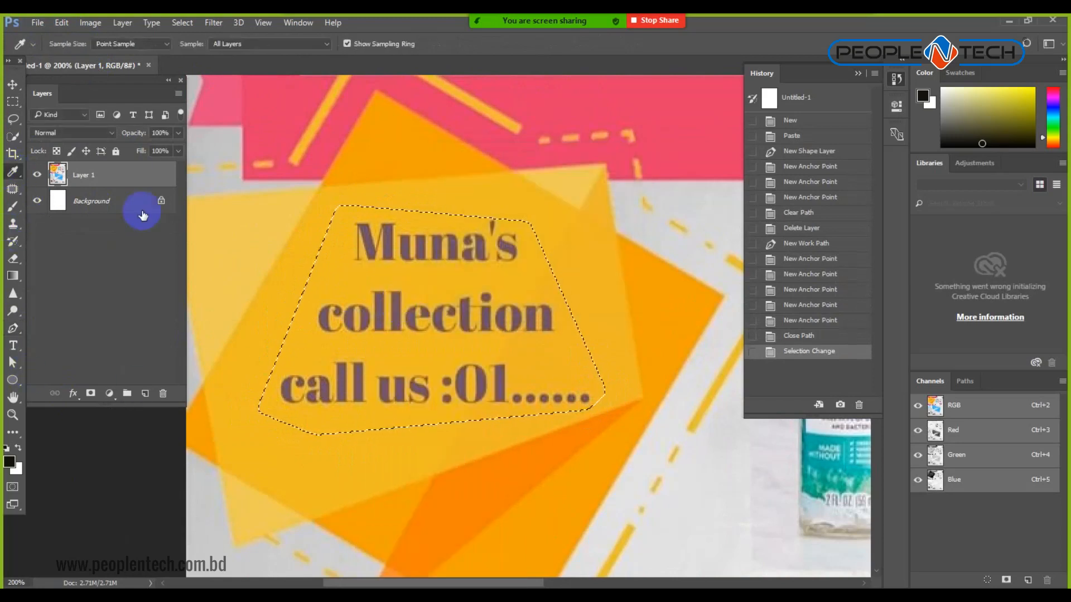
pyautogui.click(334, 275)
pyautogui.hotkey('alt', 'BackSpace')
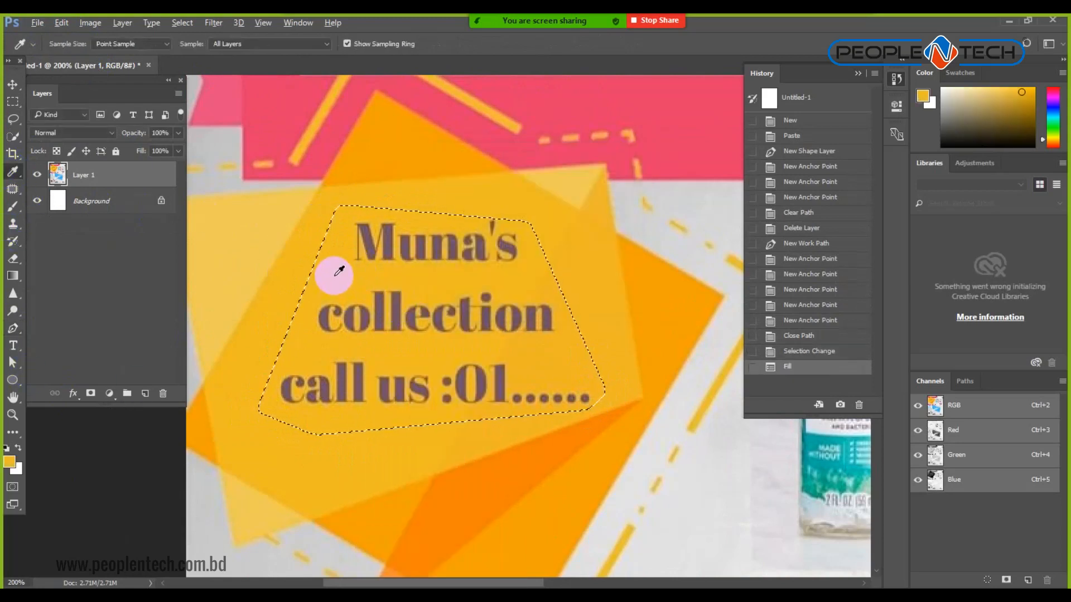
pyautogui.hotkey('ctrl', 'd')
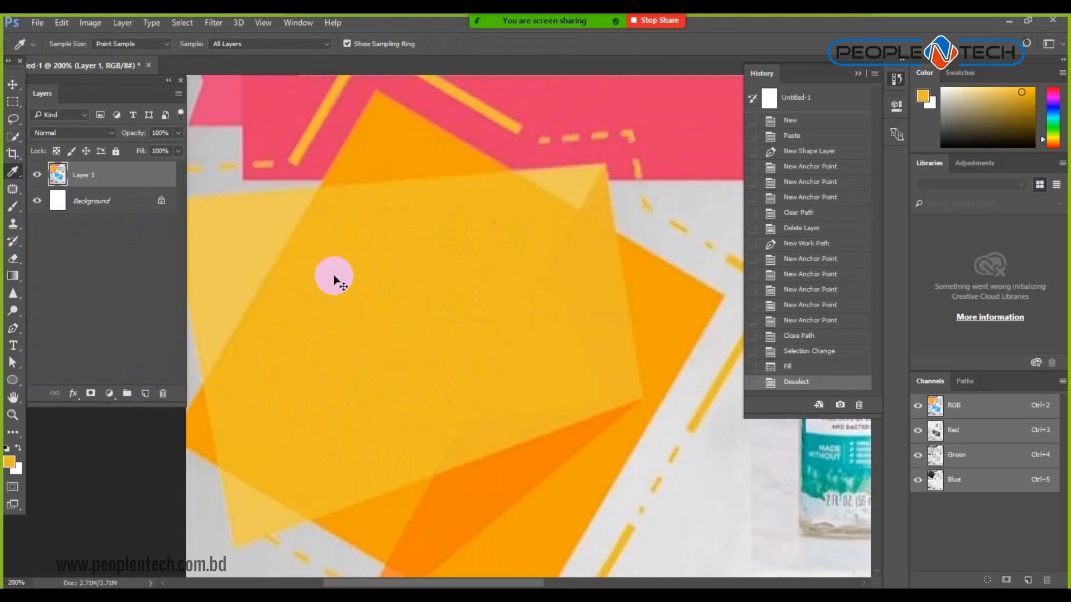
pyautogui.hotkey('ctrl', '0')
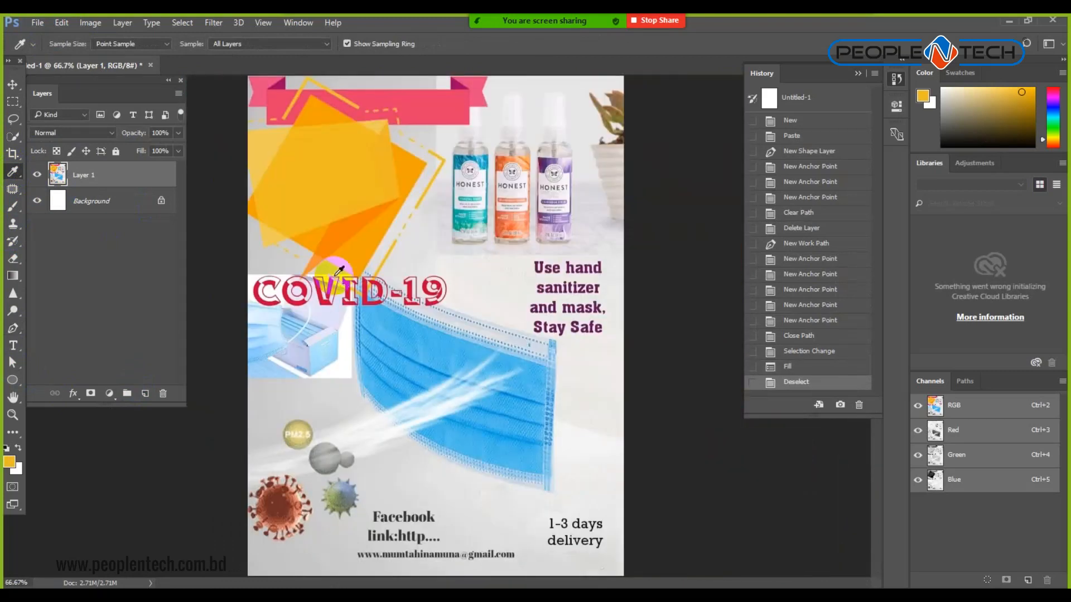
pyautogui.click(808, 351)
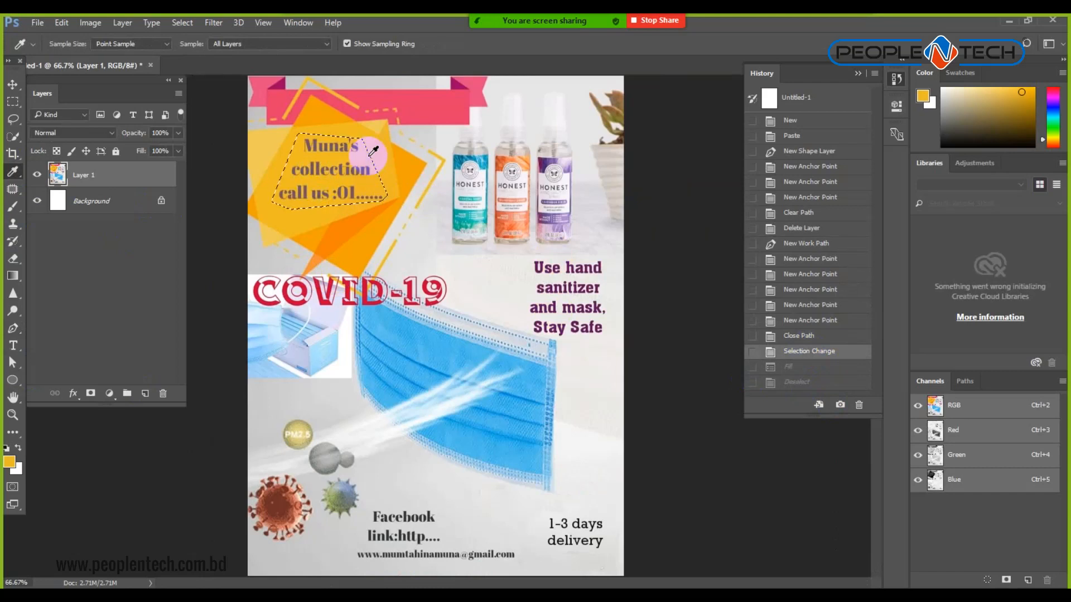
pyautogui.click(791, 384)
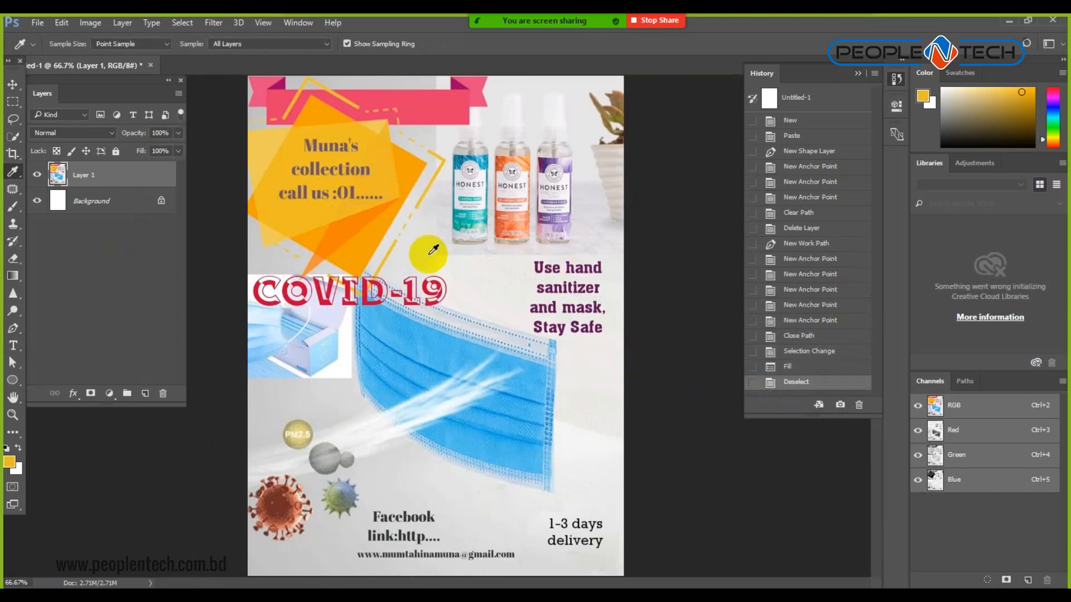
pyautogui.click(13, 345)
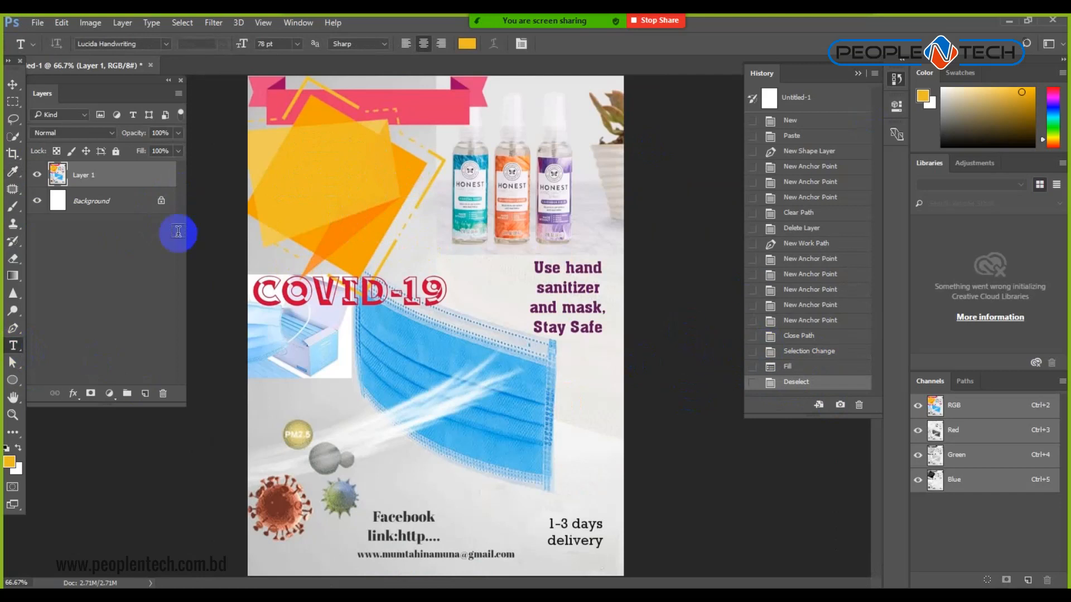
# Start a text layer on the yellow bar, type 'K', select it, and colour it white.
pyautogui.click(338, 197)
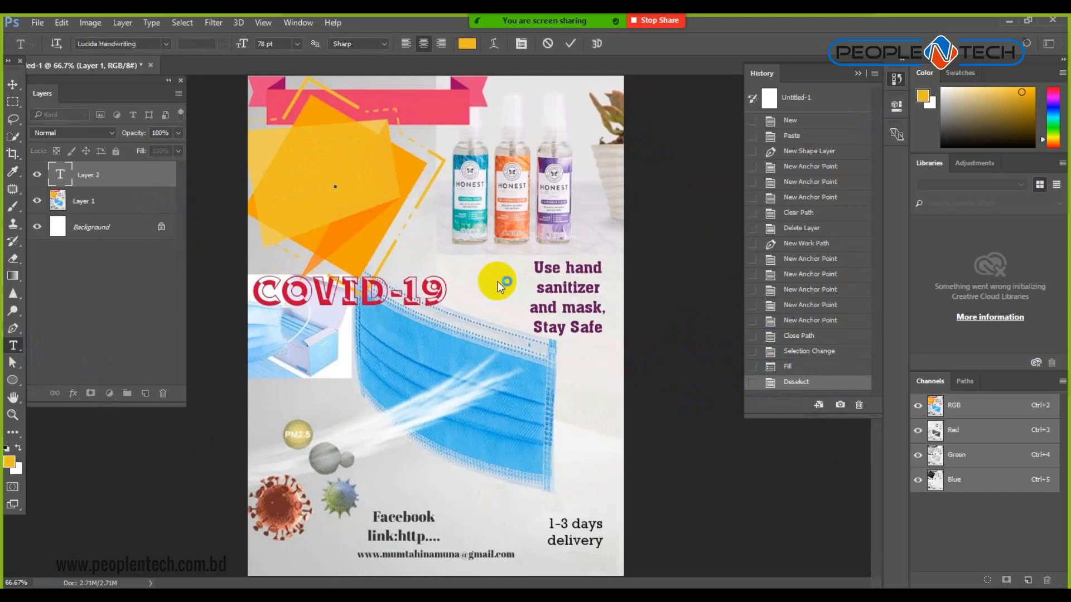
pyautogui.write('K')
pyautogui.hotkey('ctrl', 'a')
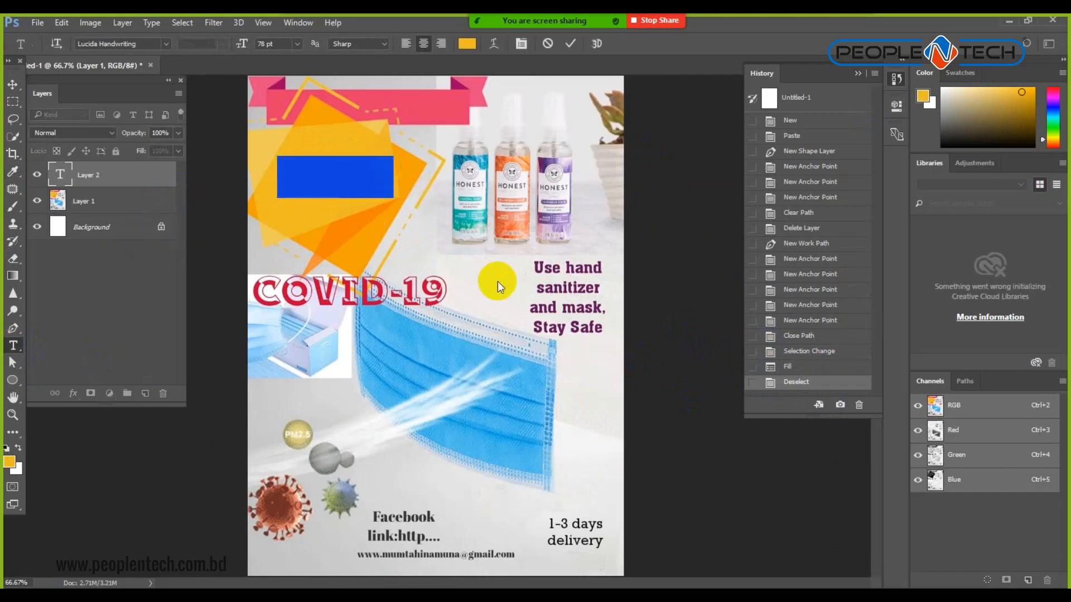
pyautogui.click(468, 47)
pyautogui.moveTo(799, 431); pyautogui.dragTo(604, 323)
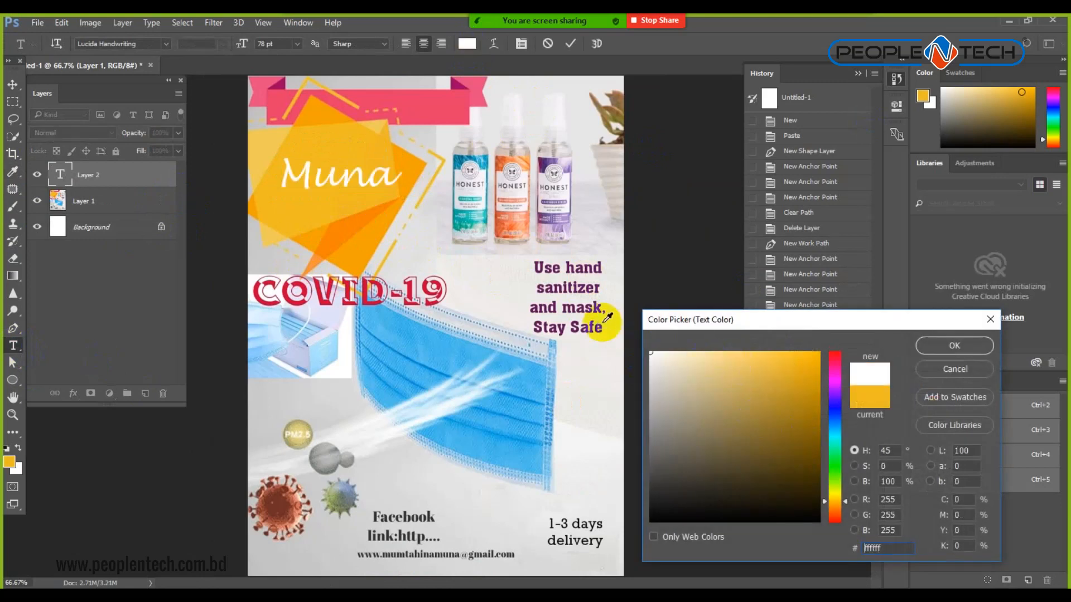
pyautogui.click(951, 347)
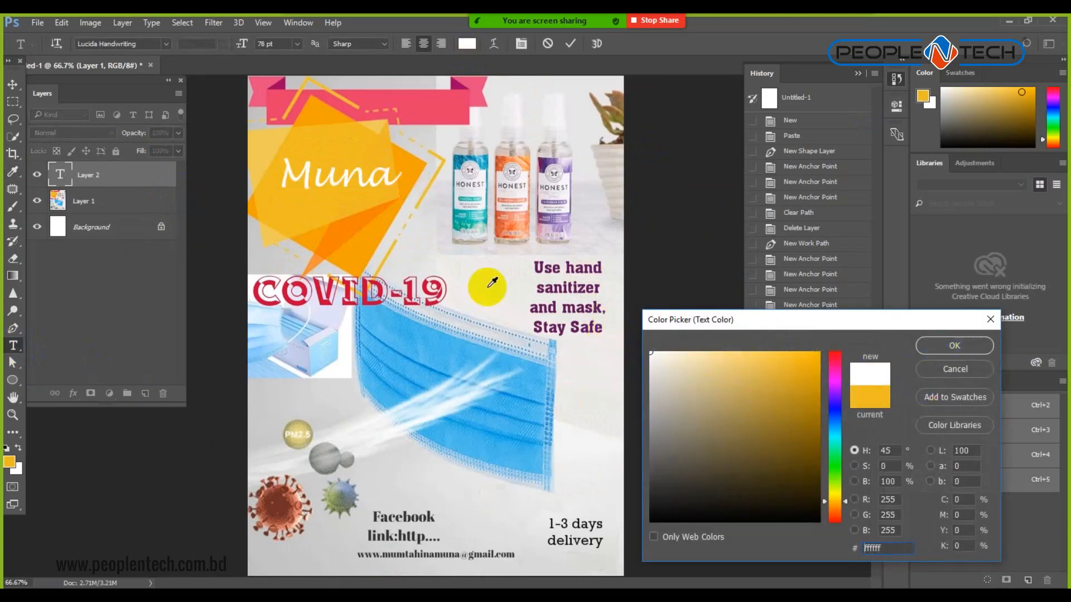
# Recolour the text teal #06a99b, sampled from the sanitizer bottle.
pyautogui.click(466, 221)
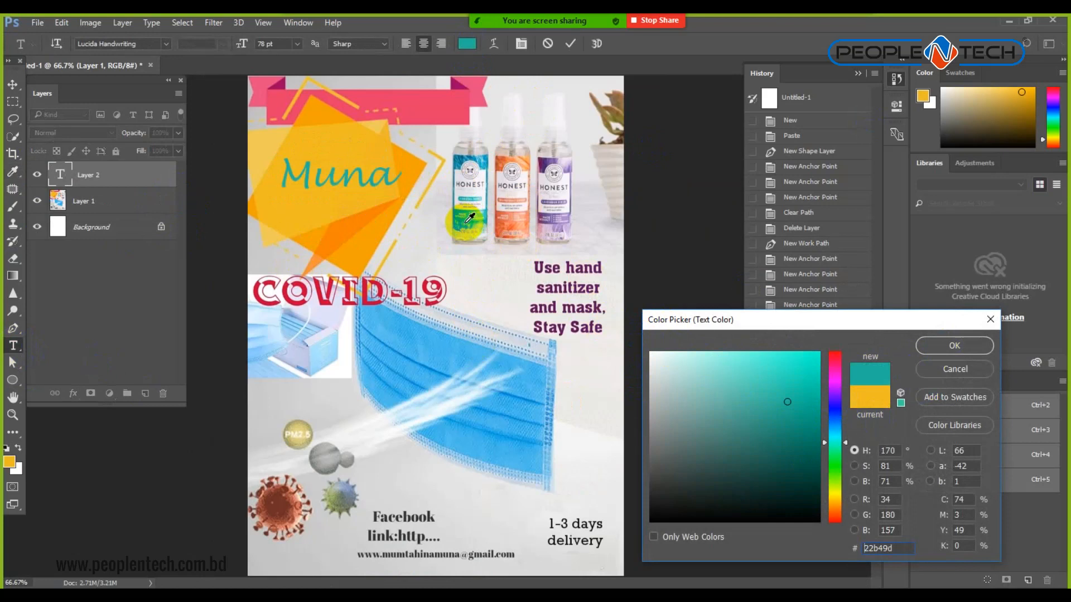
pyautogui.click(551, 163)
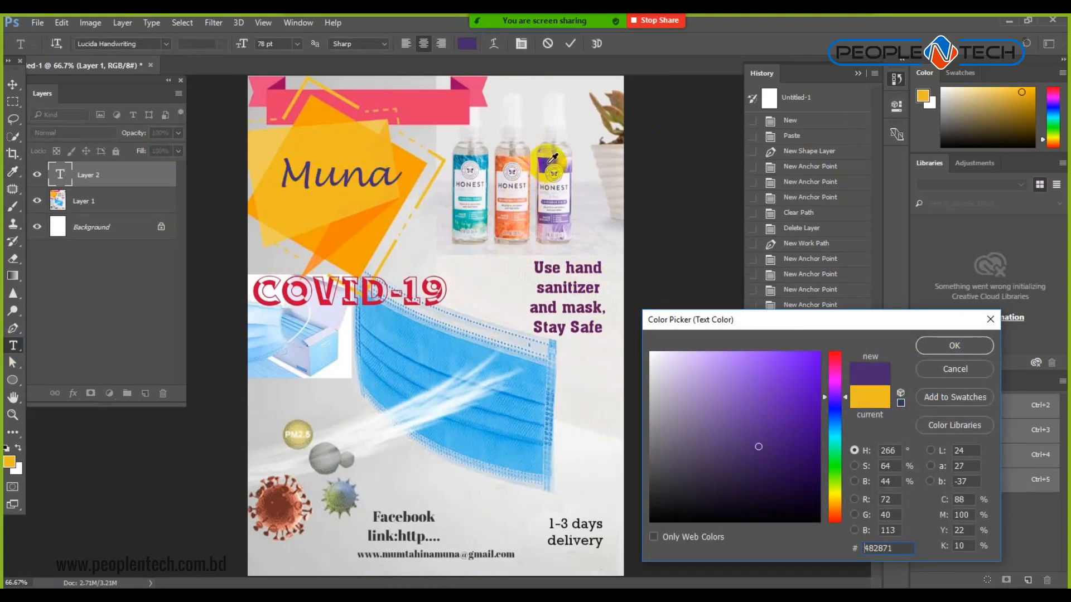
pyautogui.click(464, 219)
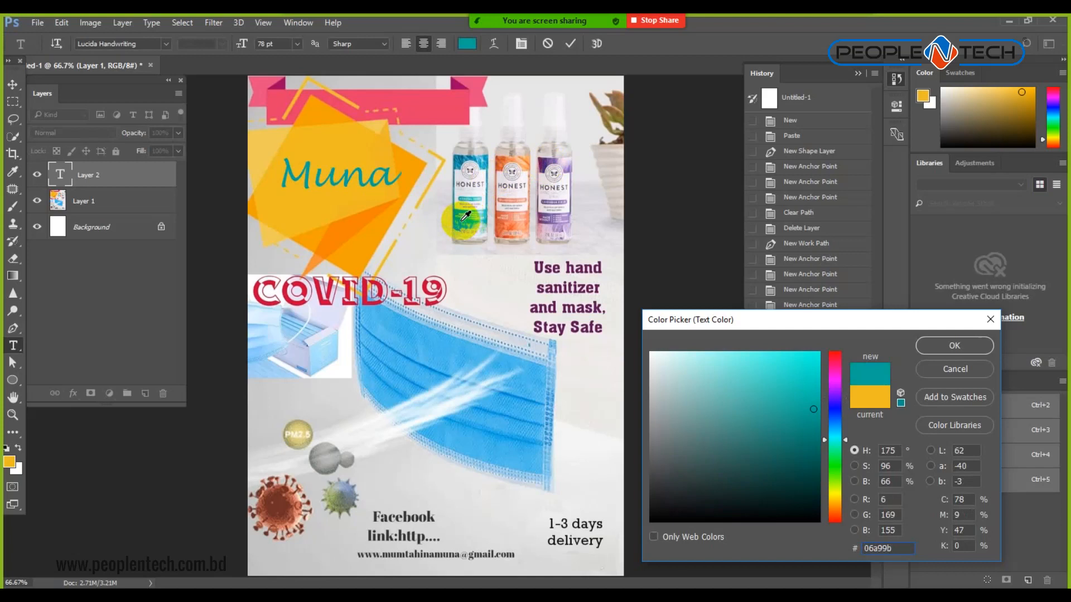
pyautogui.click(962, 349)
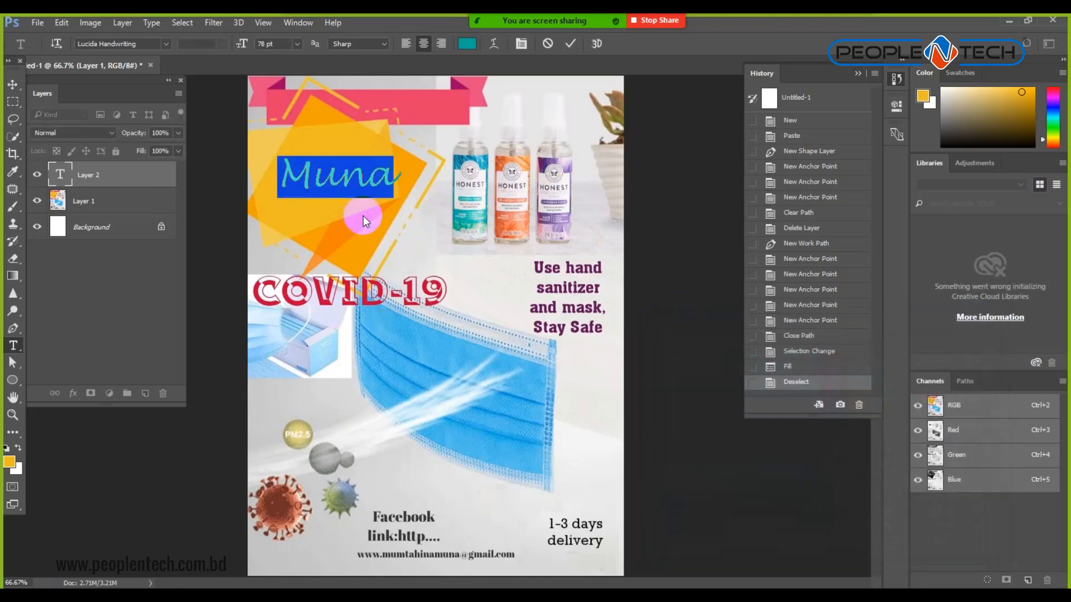
pyautogui.click(165, 43)
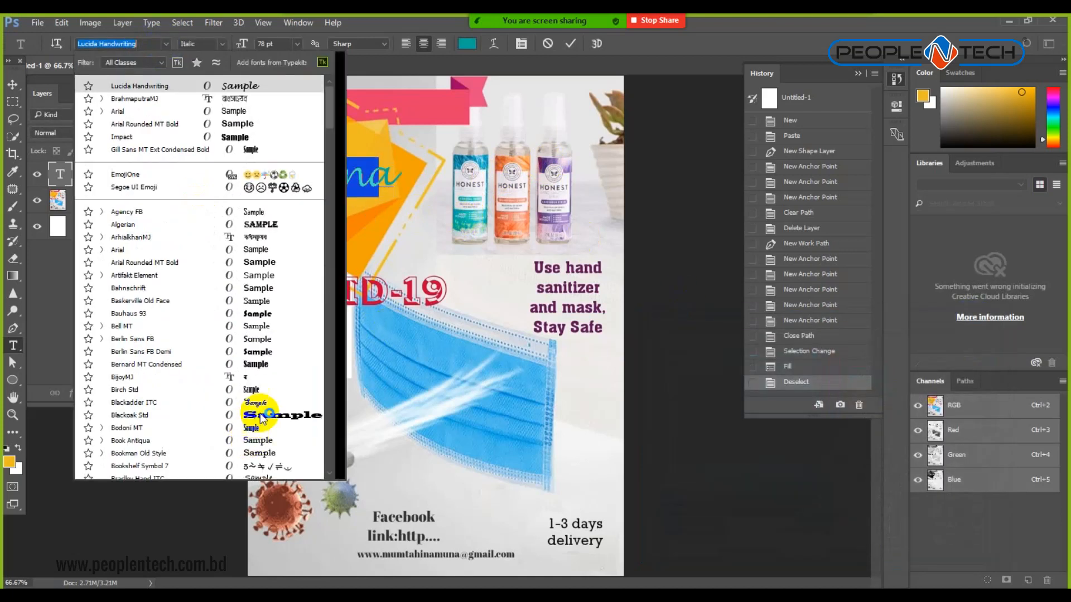
# Set the title font to Matura MT Script Capitals.
pyautogui.moveTo(341, 109); pyautogui.dragTo(345, 202)
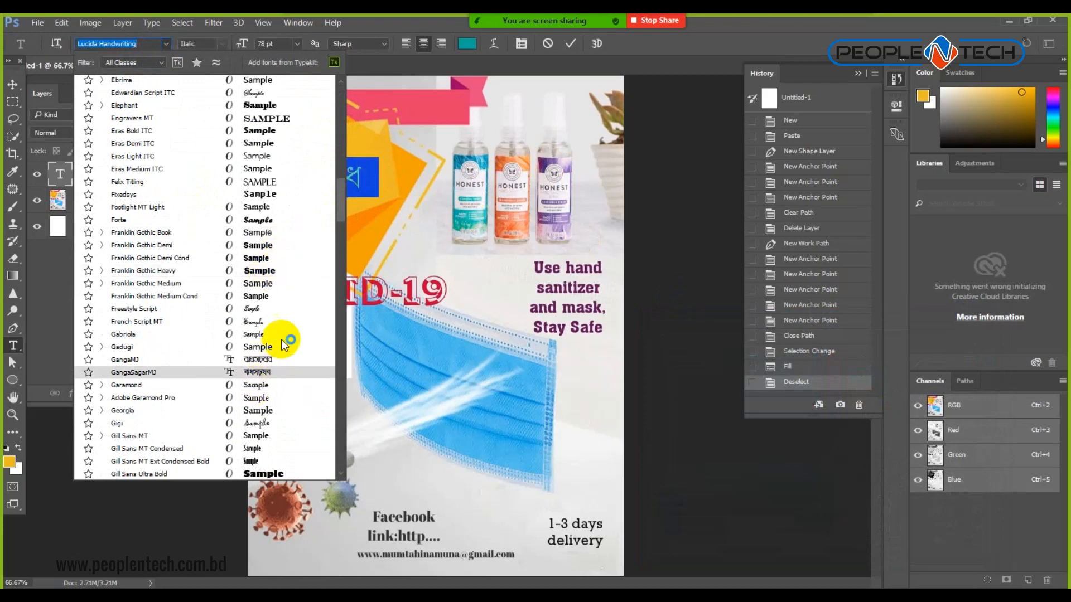
pyautogui.moveTo(341, 208); pyautogui.dragTo(342, 279)
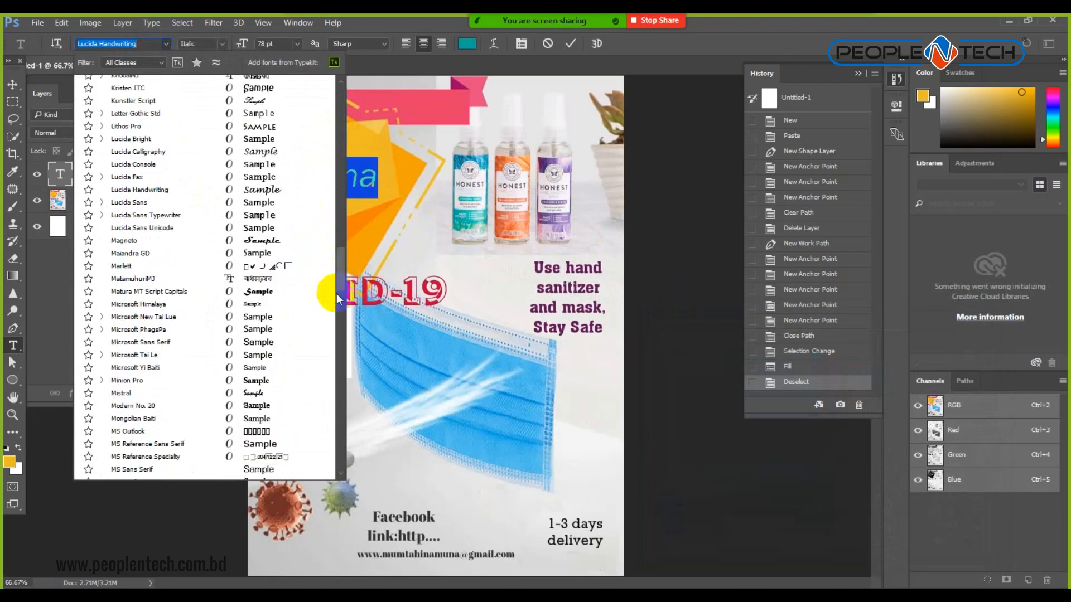
pyautogui.click(270, 294)
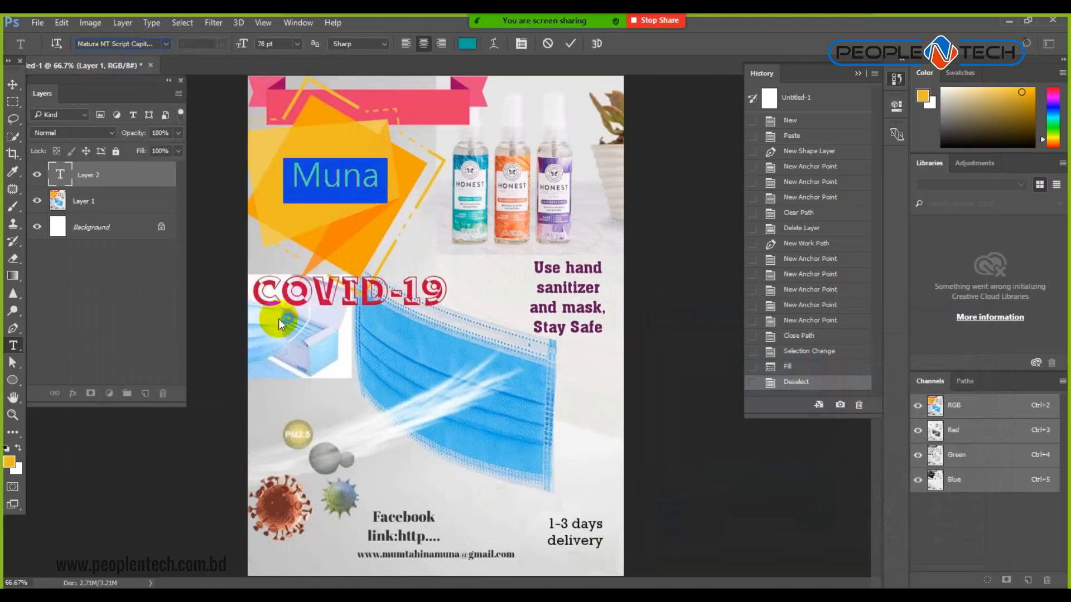
# Extend the title to read Muna's on the first line and Collection on the second.
pyautogui.click(377, 178)
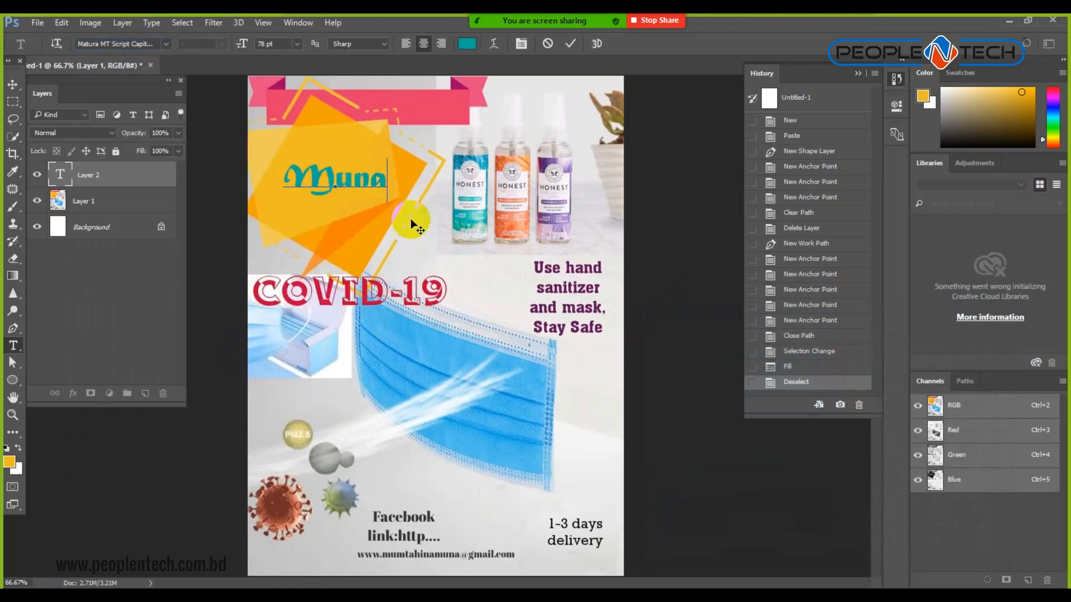
pyautogui.write("'s")
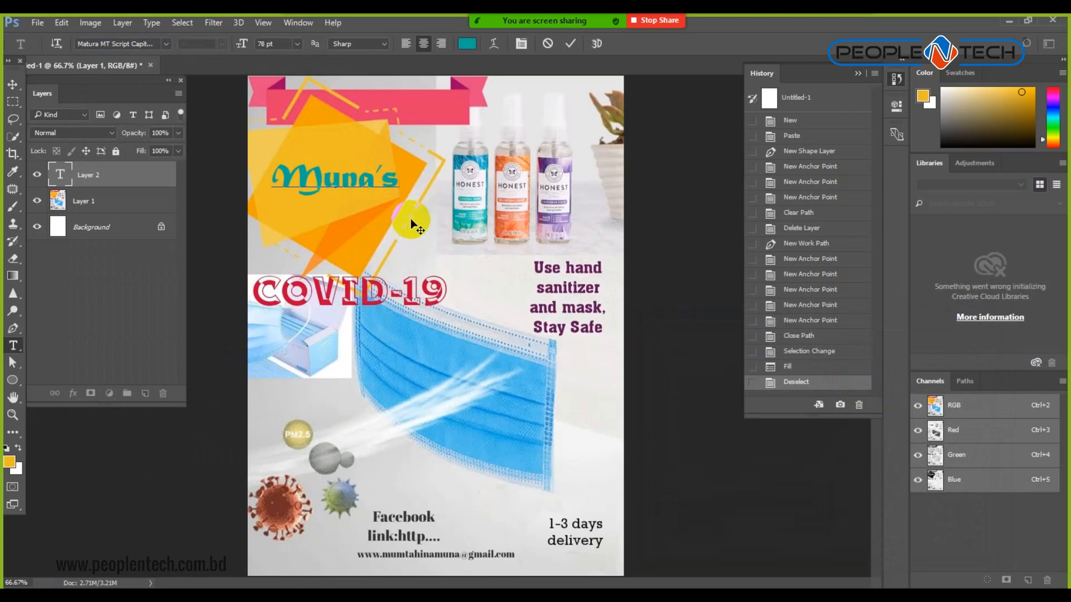
pyautogui.press('Return')
pyautogui.write('Collection')
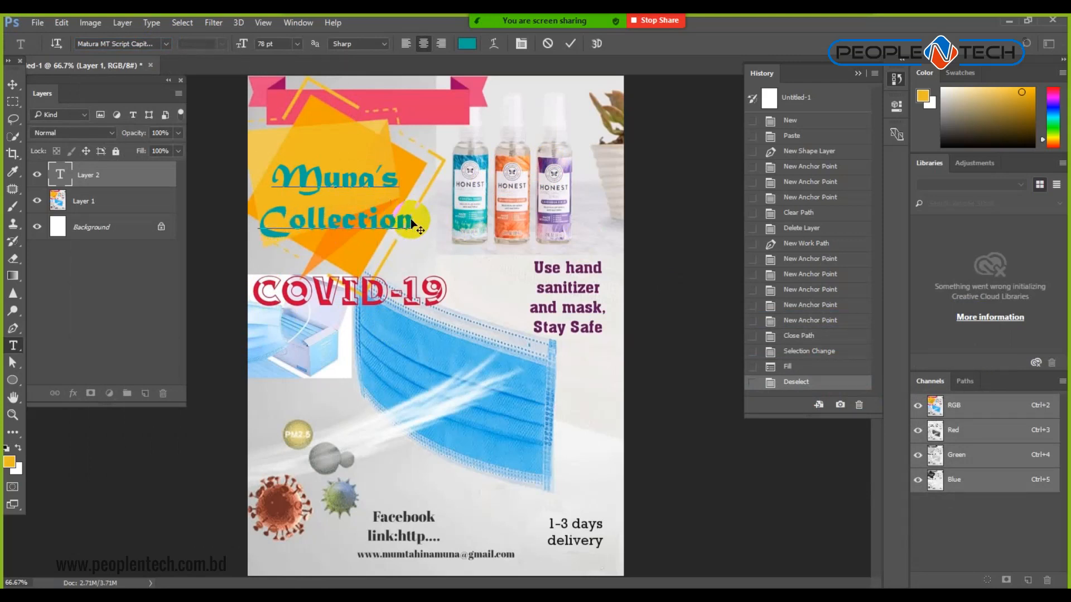
# Shrink Collection to about 55 pt and enlarge Muna's to 85 pt.
pyautogui.doubleClick(370, 230)
pyautogui.hotkey('ctrl', 'shift', ',')
pyautogui.hotkey('ctrl', 'shift', ',')
pyautogui.hotkey('ctrl', 'shift', ',')
pyautogui.hotkey('ctrl', 'shift', ',')
pyautogui.hotkey('ctrl', 'shift', ',')
pyautogui.hotkey('ctrl', 'shift', ',')
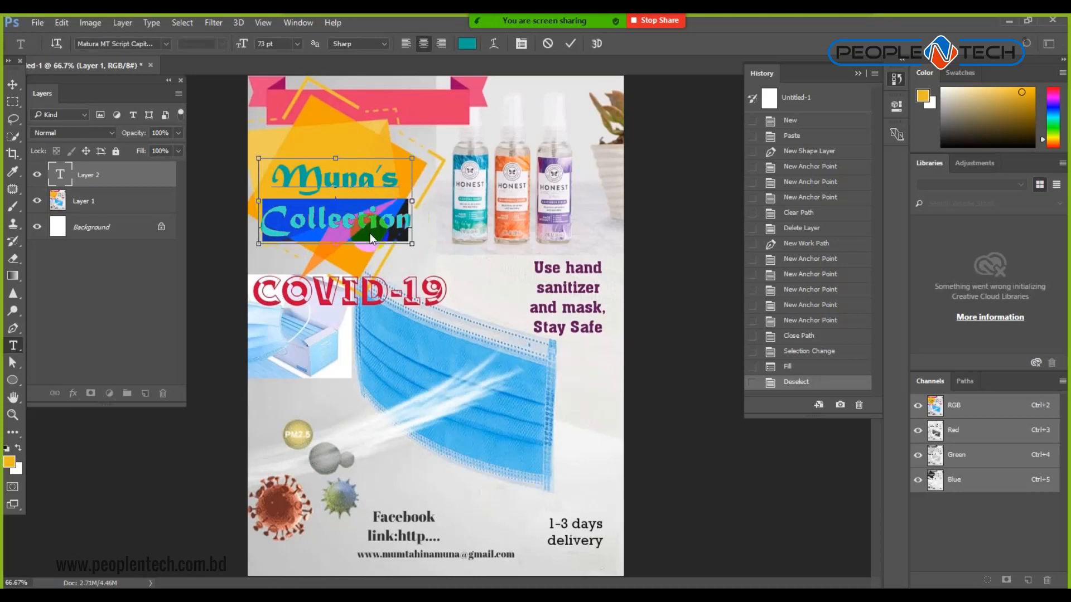
pyautogui.hotkey('ctrl', 'shift', ',')
pyautogui.hotkey('ctrl', 'shift', ',')
pyautogui.hotkey('ctrl', 'shift', ',')
pyautogui.hotkey('ctrl', 'shift', ',')
pyautogui.hotkey('ctrl', 'shift', ',')
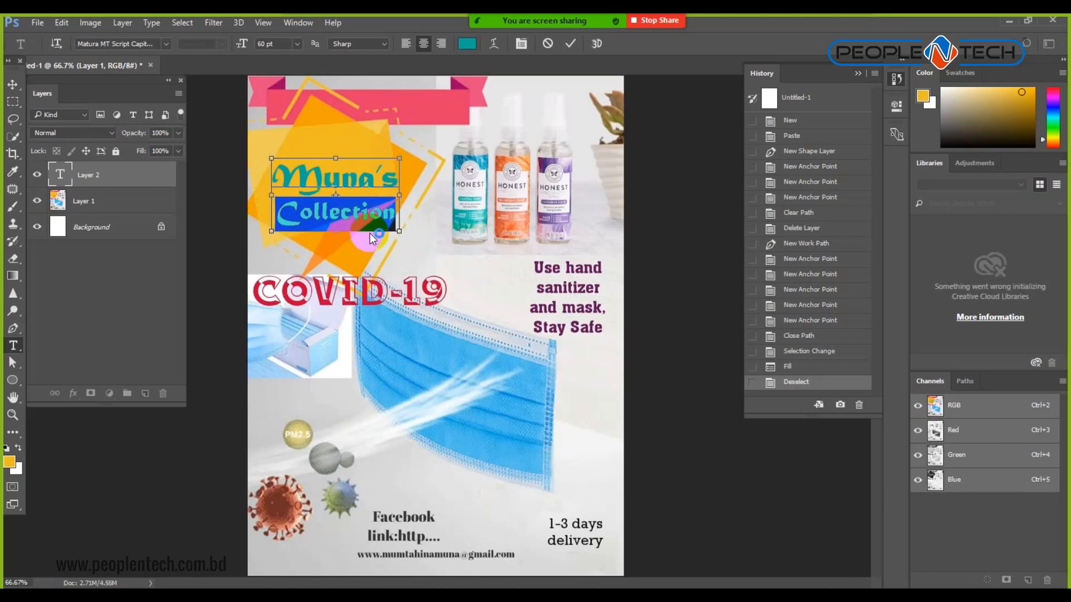
pyautogui.doubleClick(335, 177)
pyautogui.hotkey('ctrl', 'shift', '.')
pyautogui.hotkey('ctrl', 'shift', '.')
pyautogui.hotkey('ctrl', 'shift', '.')
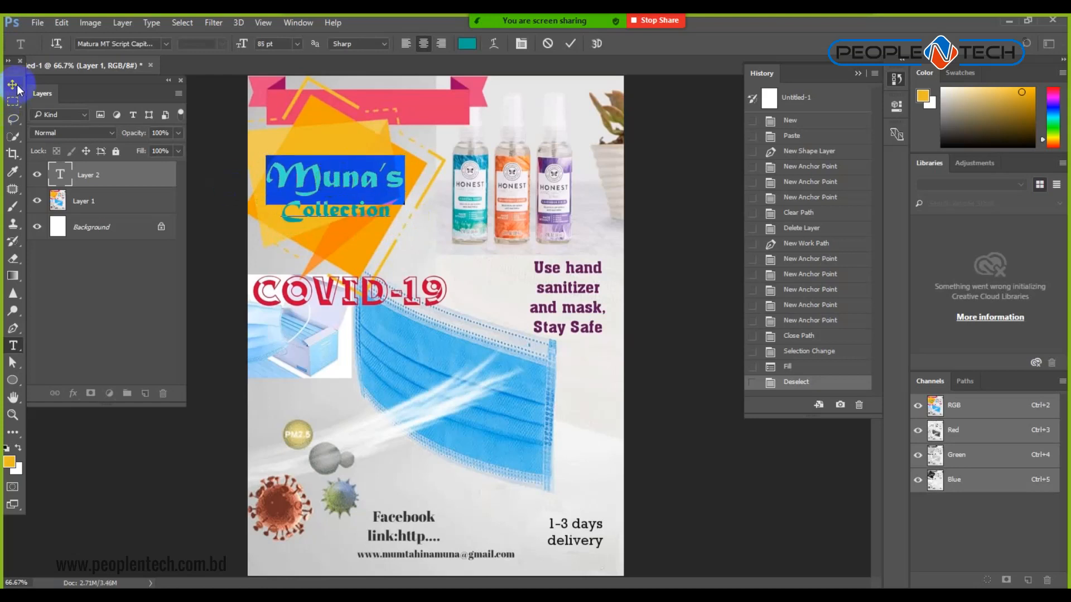
# Colour Collection orange (#d75e2c) from the middle bottle, commit, and nudge the title up.
pyautogui.doubleClick(337, 215)
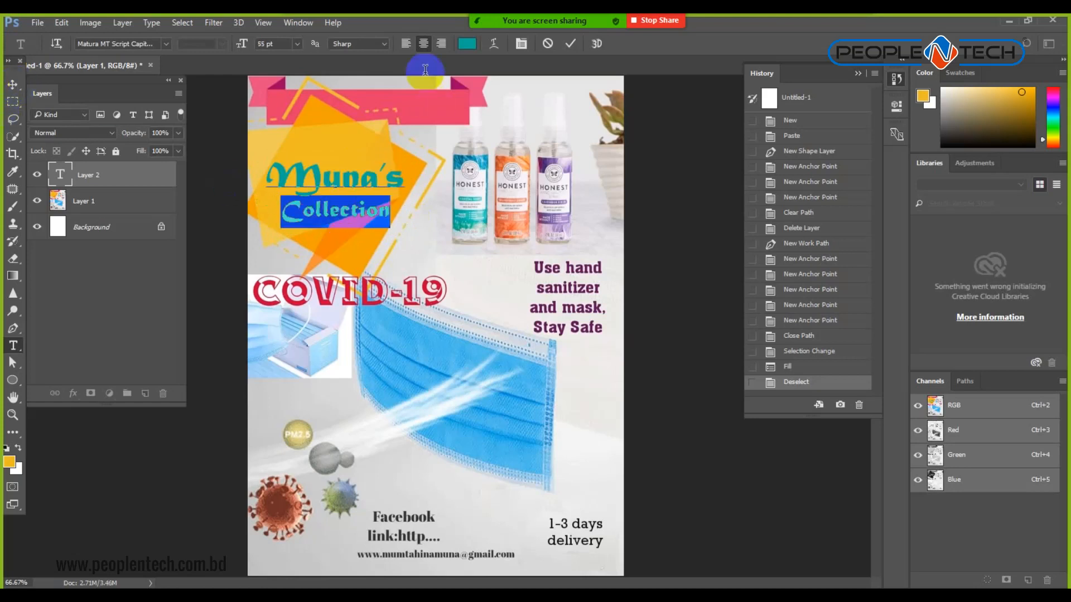
pyautogui.click(467, 44)
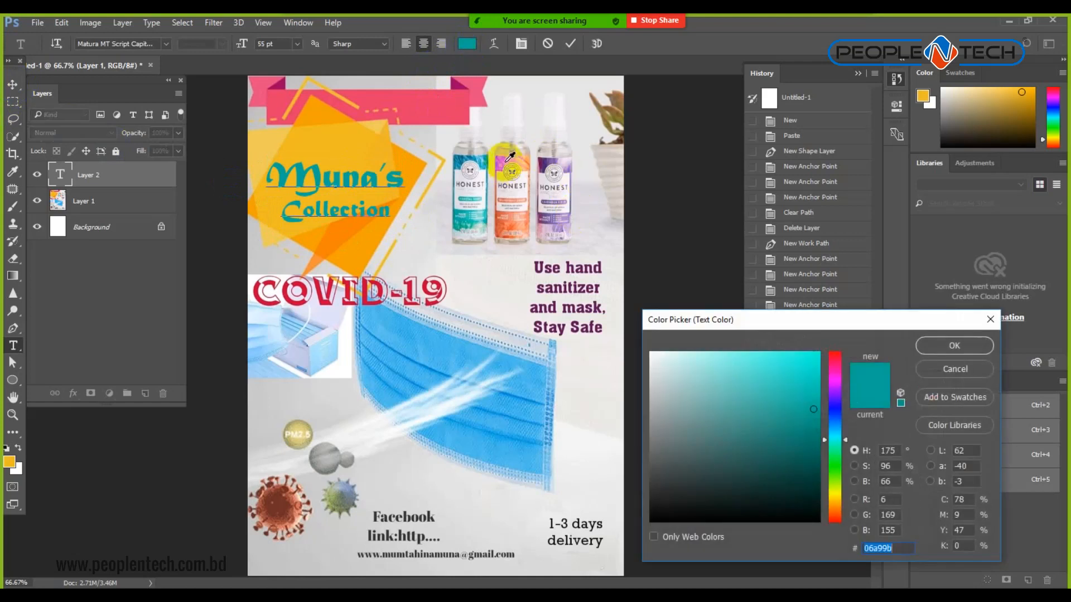
pyautogui.click(505, 159)
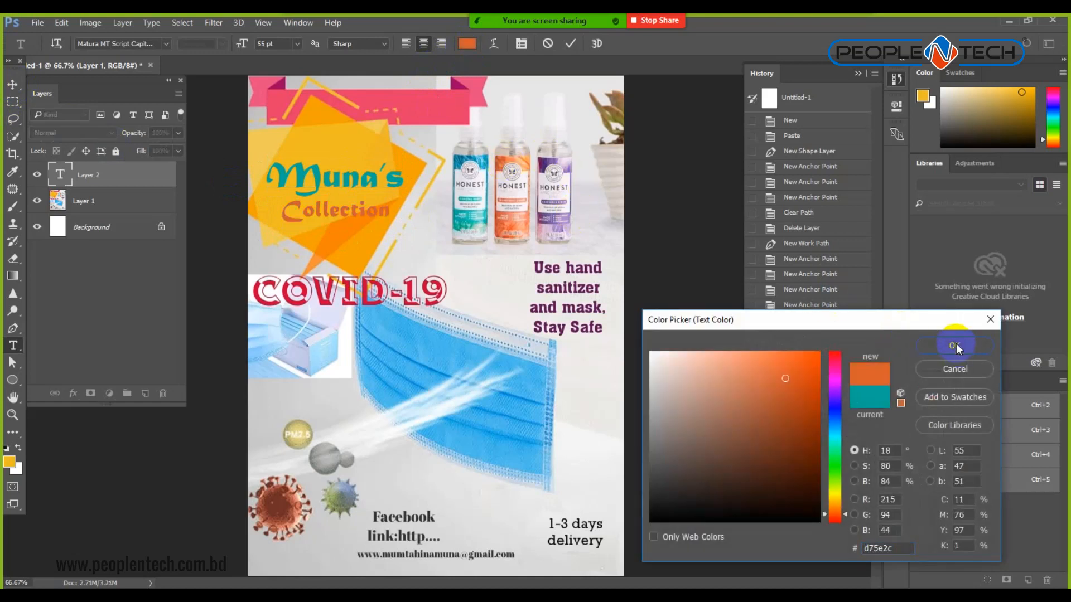
pyautogui.click(954, 346)
pyautogui.click(13, 85)
pyautogui.moveTo(312, 186); pyautogui.dragTo(312, 178)
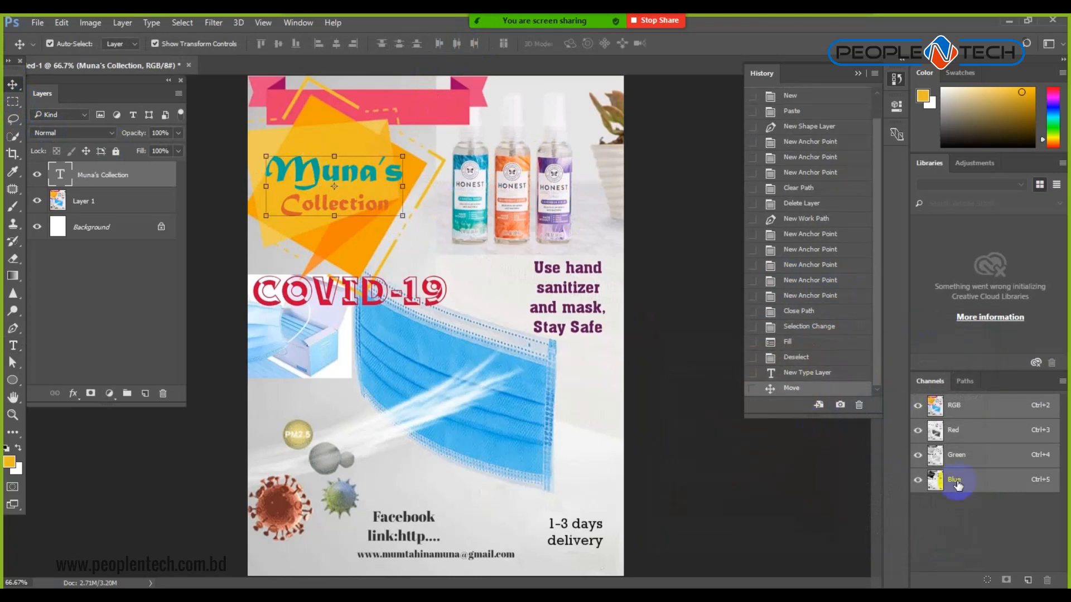
# Add a white 4 px Stroke layer style to the Muna's Collection title layer.
pyautogui.click(78, 398)
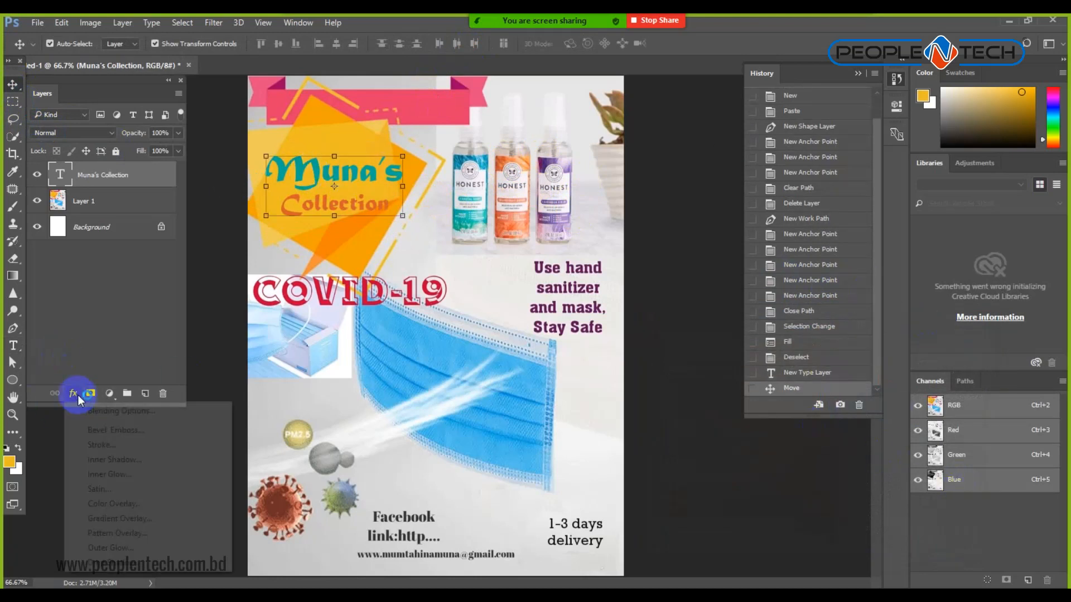
pyautogui.click(120, 448)
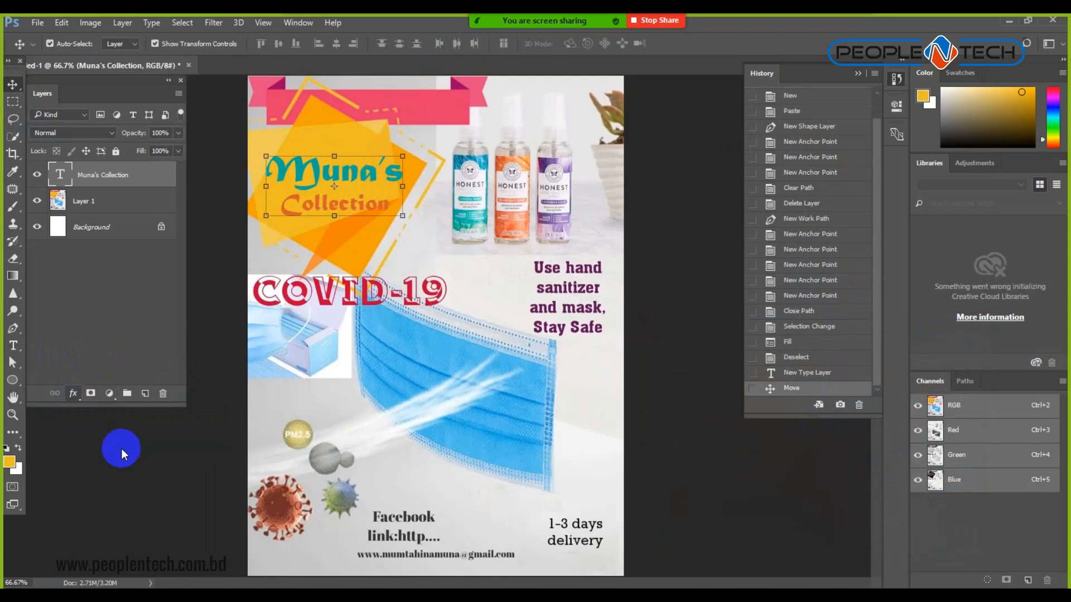
pyautogui.moveTo(571, 113); pyautogui.dragTo(769, 245)
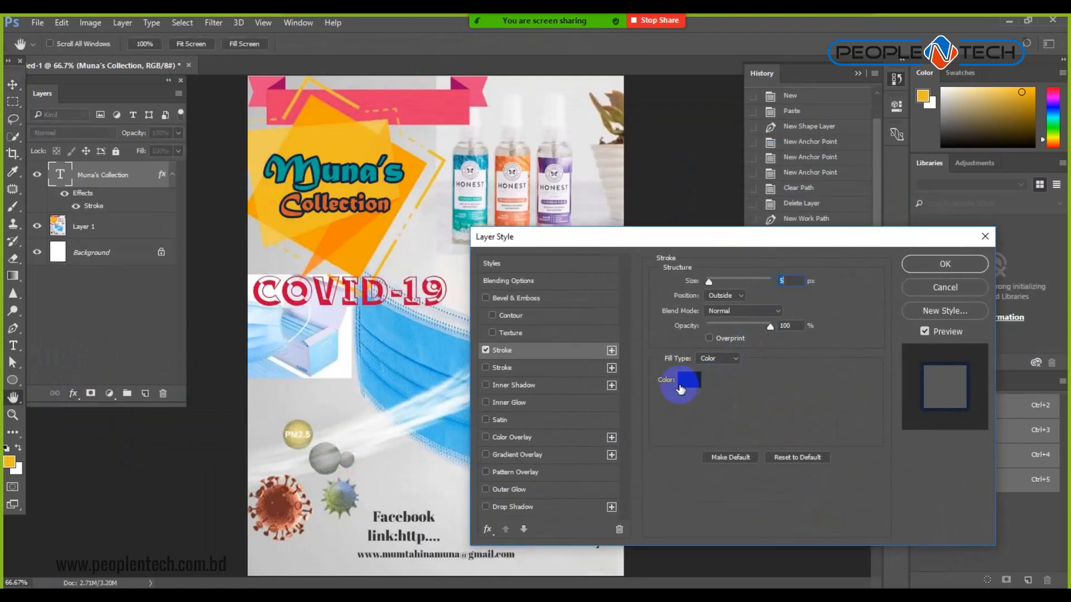
pyautogui.click(688, 380)
pyautogui.moveTo(692, 397); pyautogui.dragTo(636, 328)
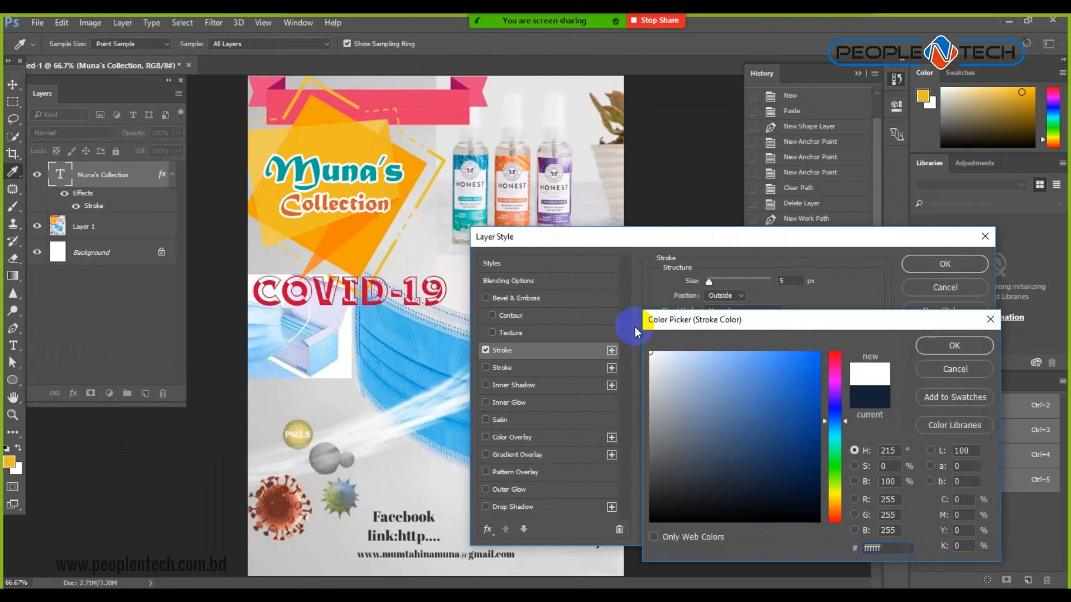
pyautogui.click(962, 344)
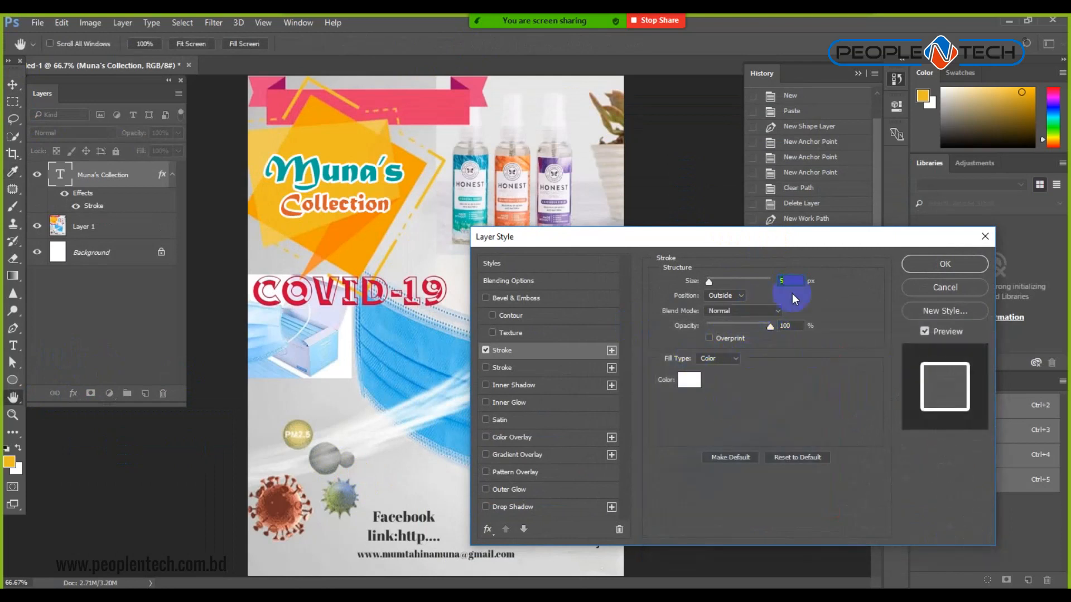
pyautogui.write('4')
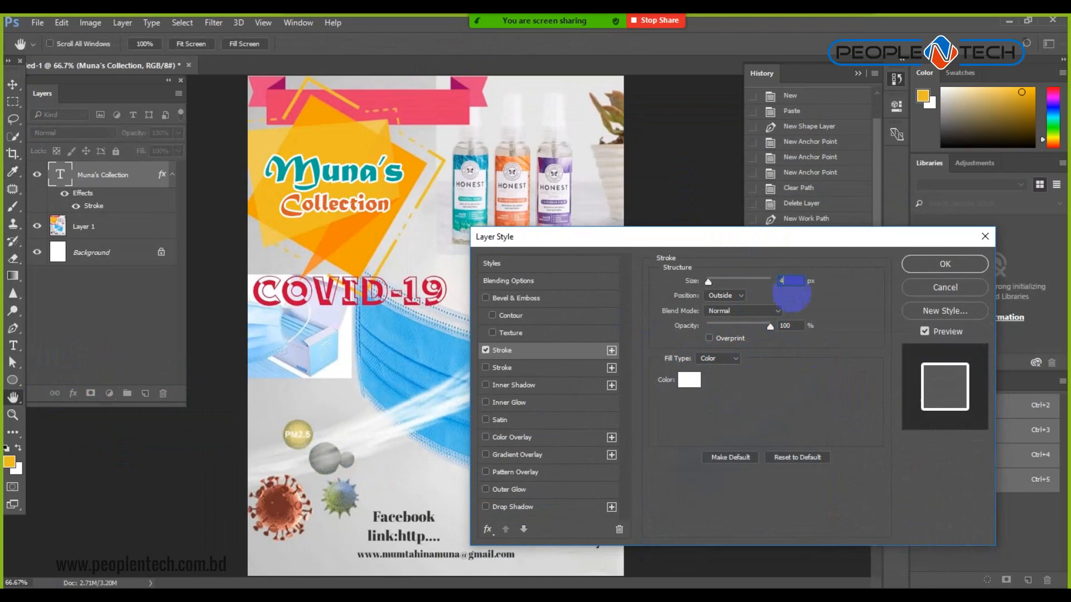
pyautogui.write('3')
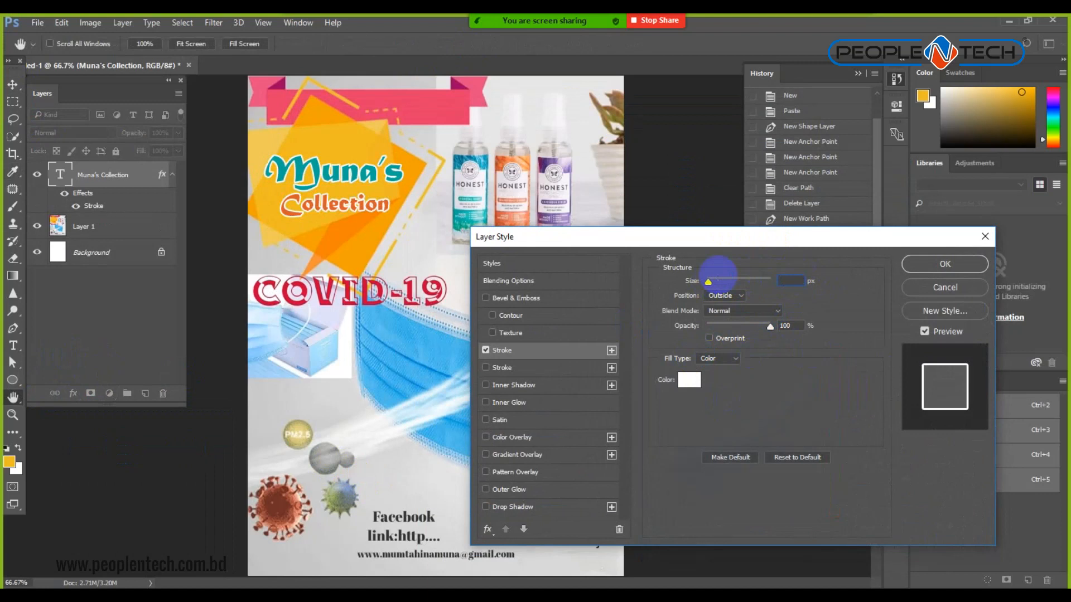
pyautogui.click(937, 265)
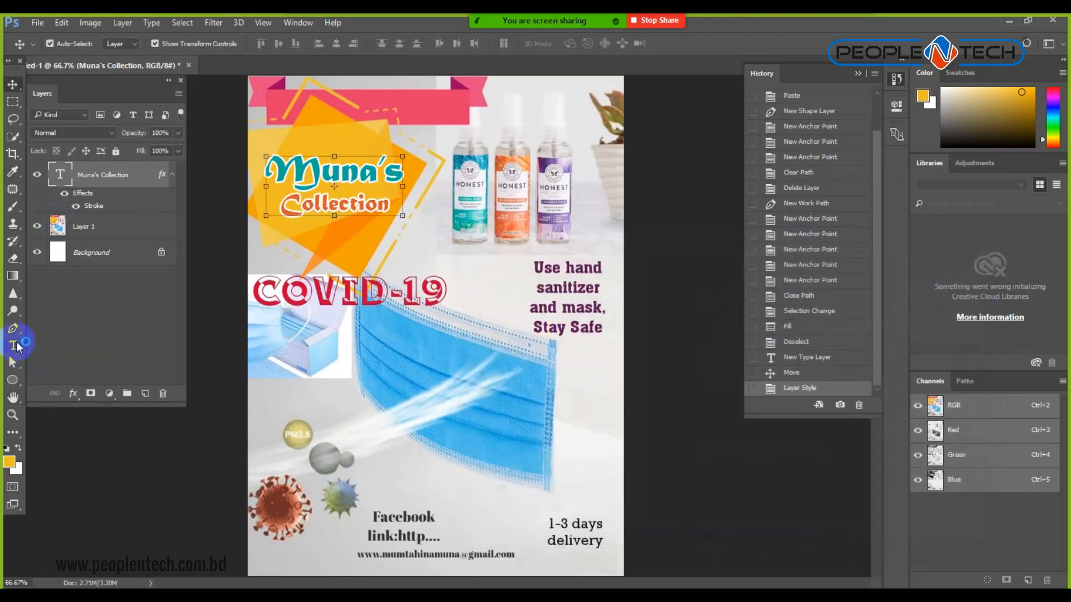
# Adjust the line spacing between Muna's and Collection, then move the title slightly higher.
pyautogui.click(15, 345)
pyautogui.doubleClick(334, 203)
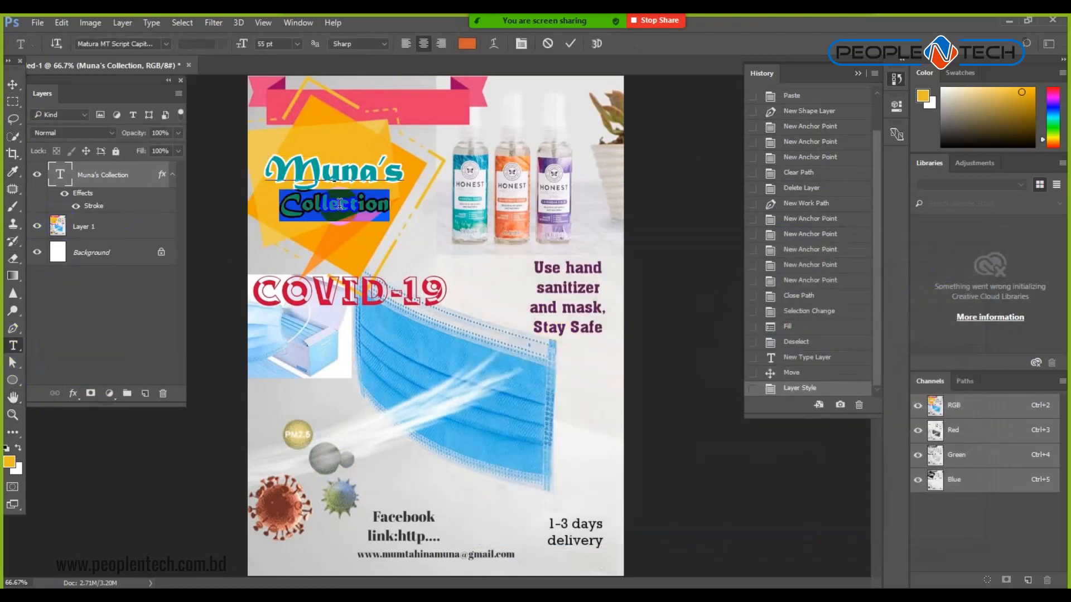
pyautogui.click(522, 44)
pyautogui.moveTo(823, 200); pyautogui.dragTo(857, 198)
pyautogui.scroll(6, 855, 197)
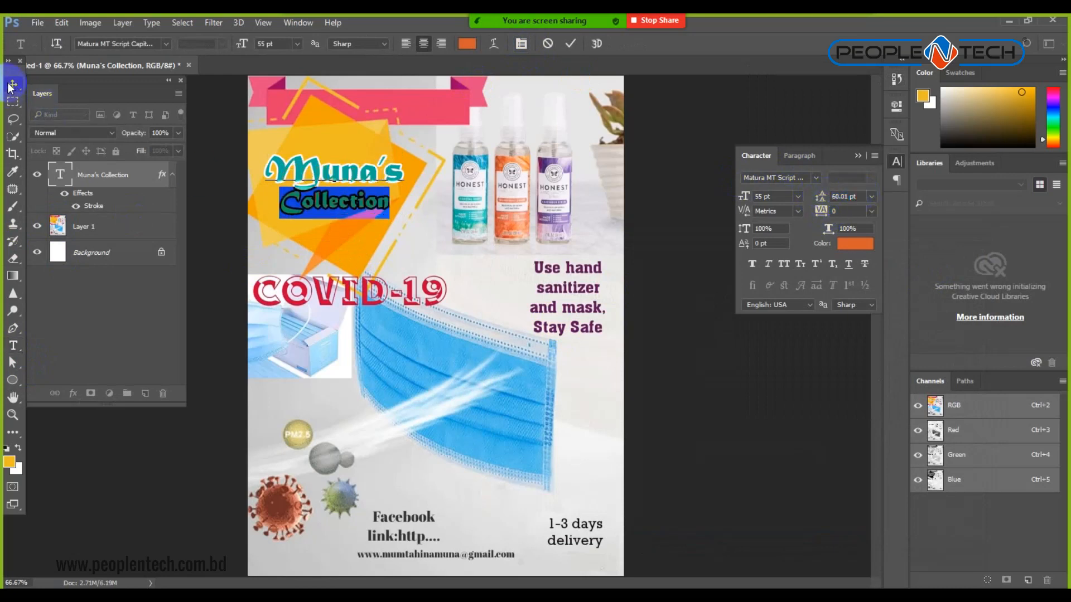
pyautogui.click(12, 84)
pyautogui.click(702, 389)
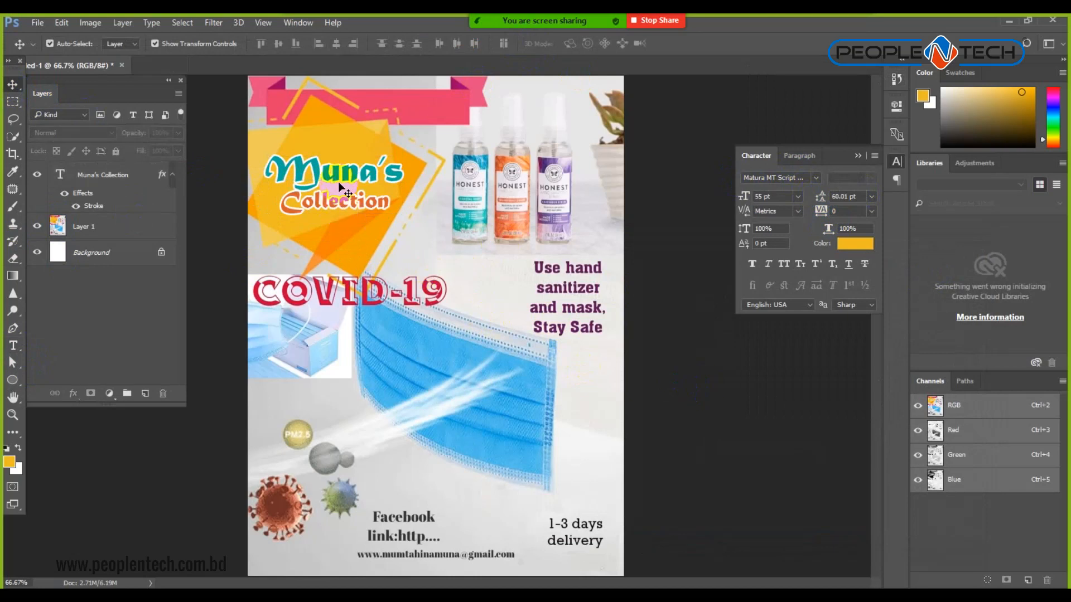
pyautogui.moveTo(344, 173); pyautogui.dragTo(351, 164)
pyautogui.click(755, 421)
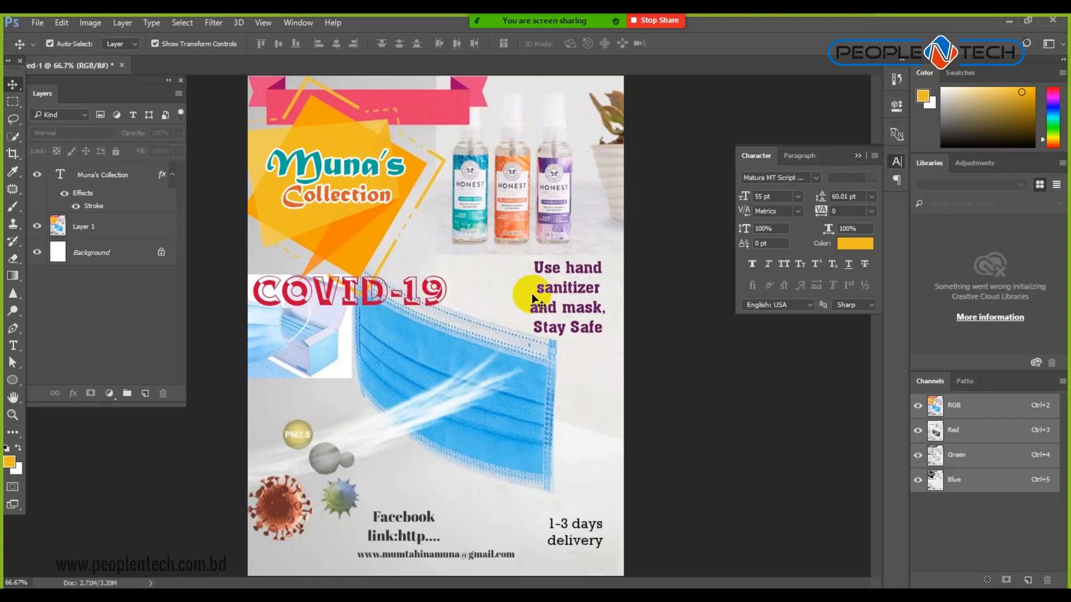
pyautogui.click(436, 581)
pyautogui.click(680, 570)
# Switch to Chrome, return to the PeopleNTech Scholarship group page and reload it.
pyautogui.hotkey('alt', 'Tab')
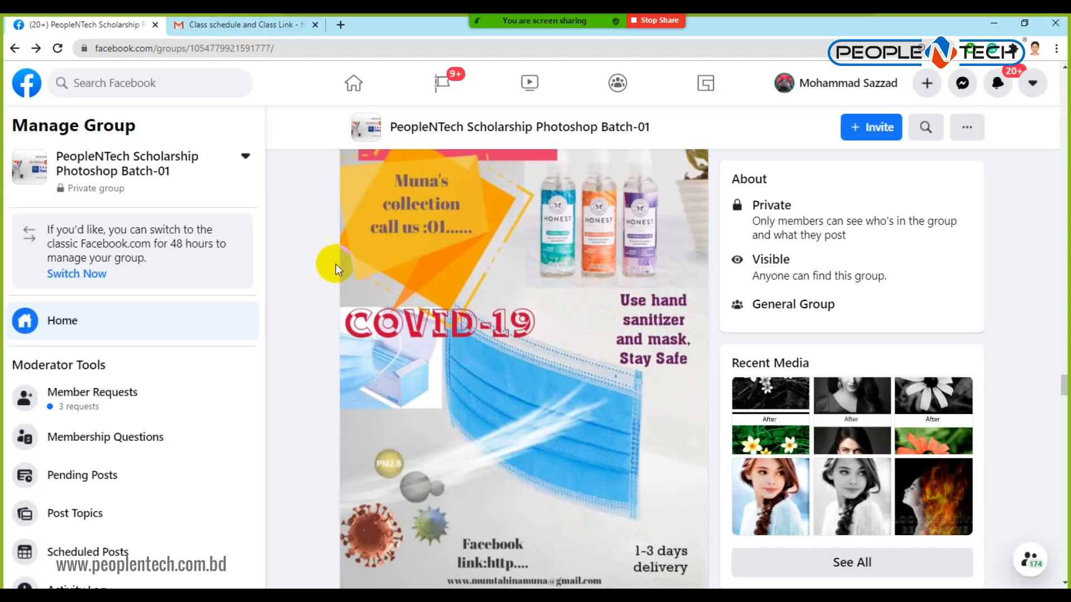
pyautogui.scroll(-4, 579, 282)
pyautogui.scroll(-10, 578, 286)
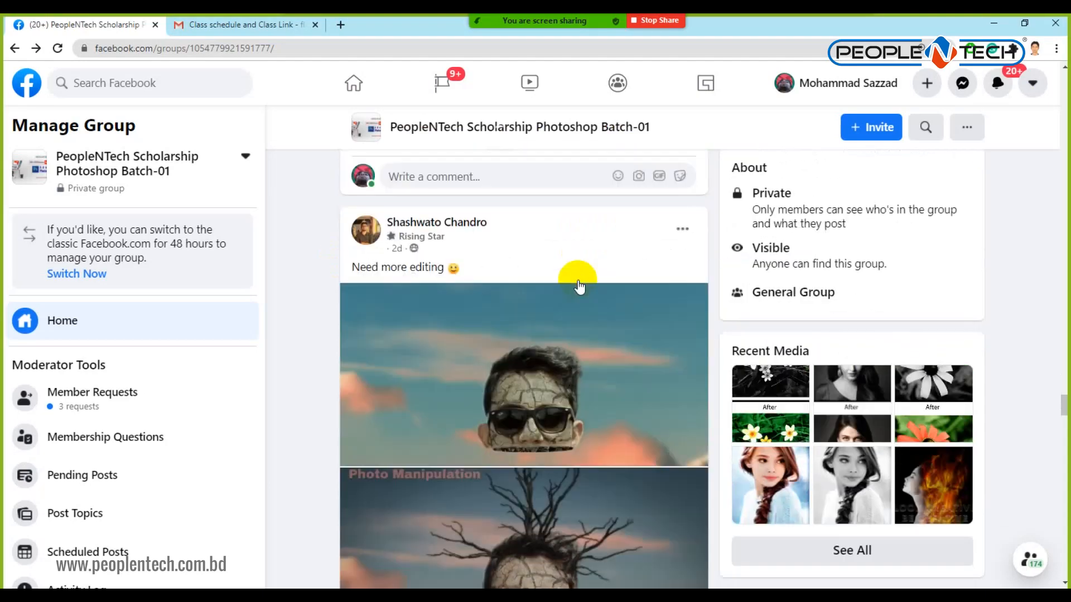
pyautogui.scroll(12, 579, 288)
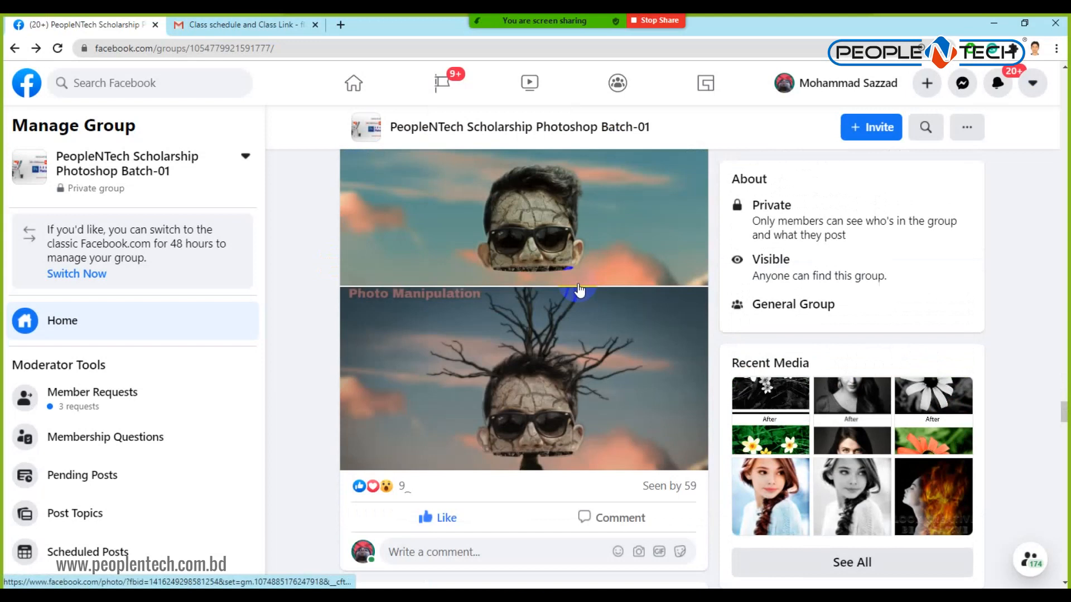
pyautogui.scroll(15, 579, 288)
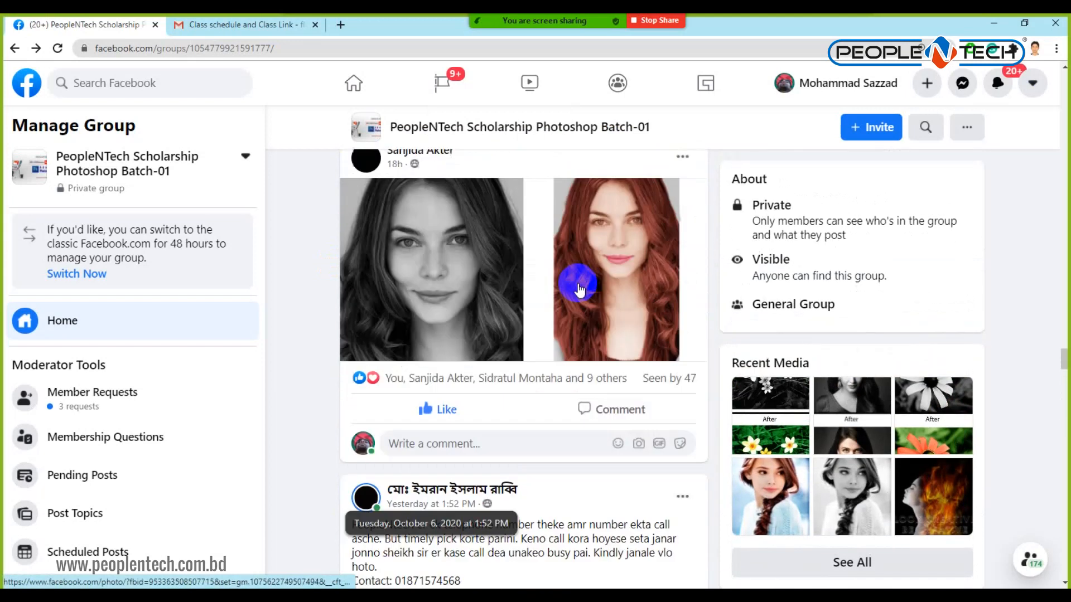
pyautogui.scroll(8, 579, 288)
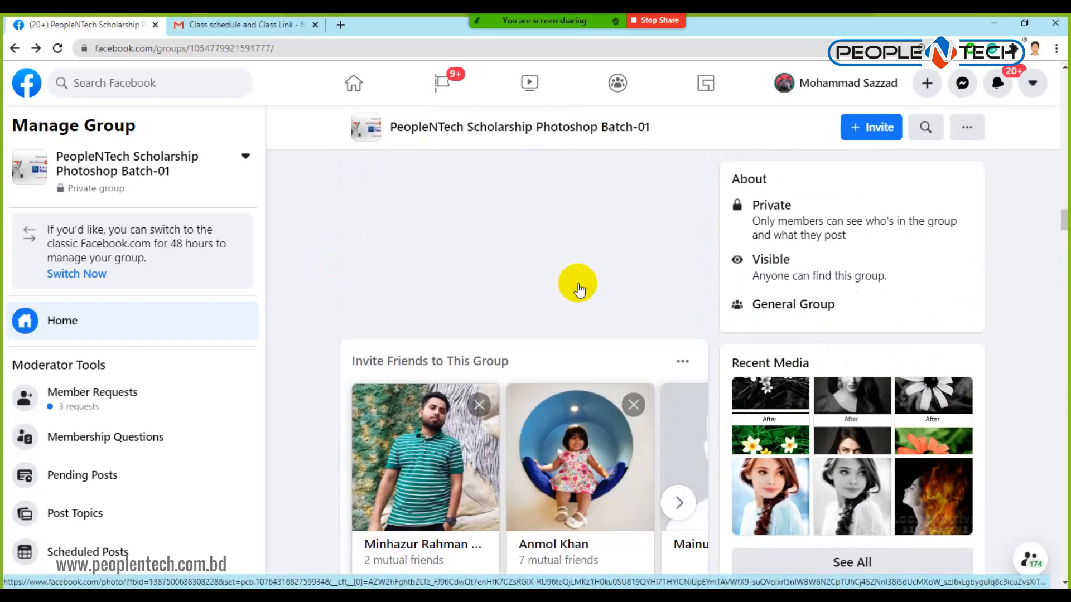
pyautogui.click(352, 84)
pyautogui.click(341, 25)
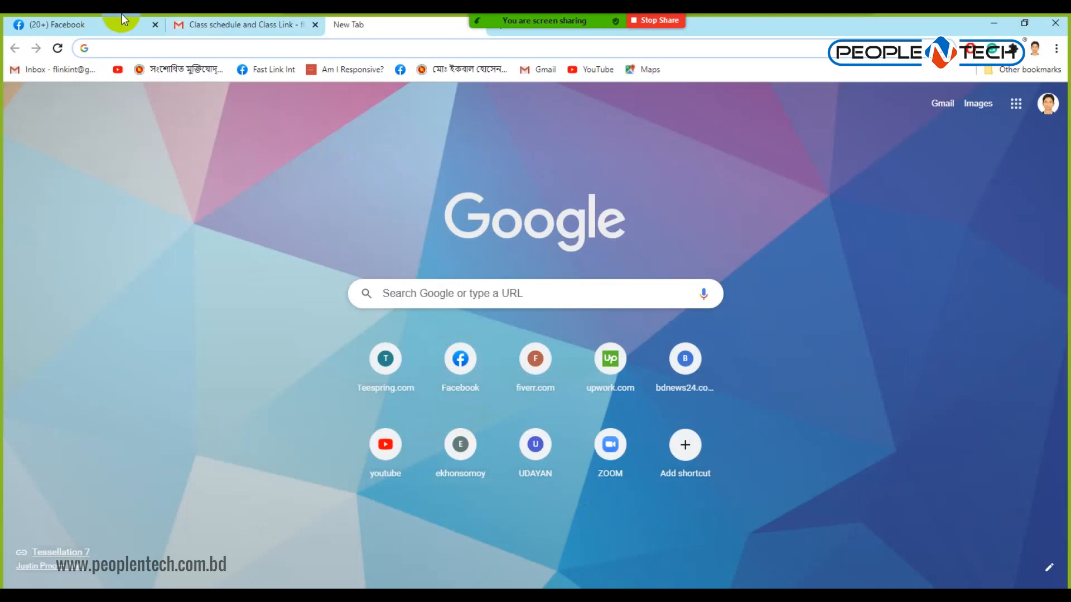
pyautogui.click(115, 21)
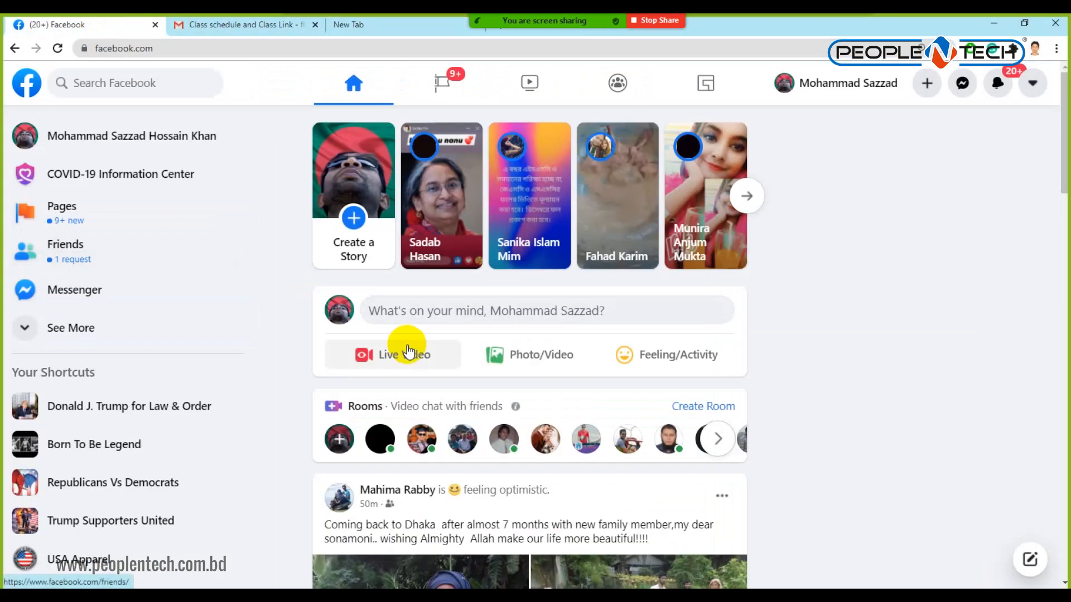
pyautogui.click(14, 49)
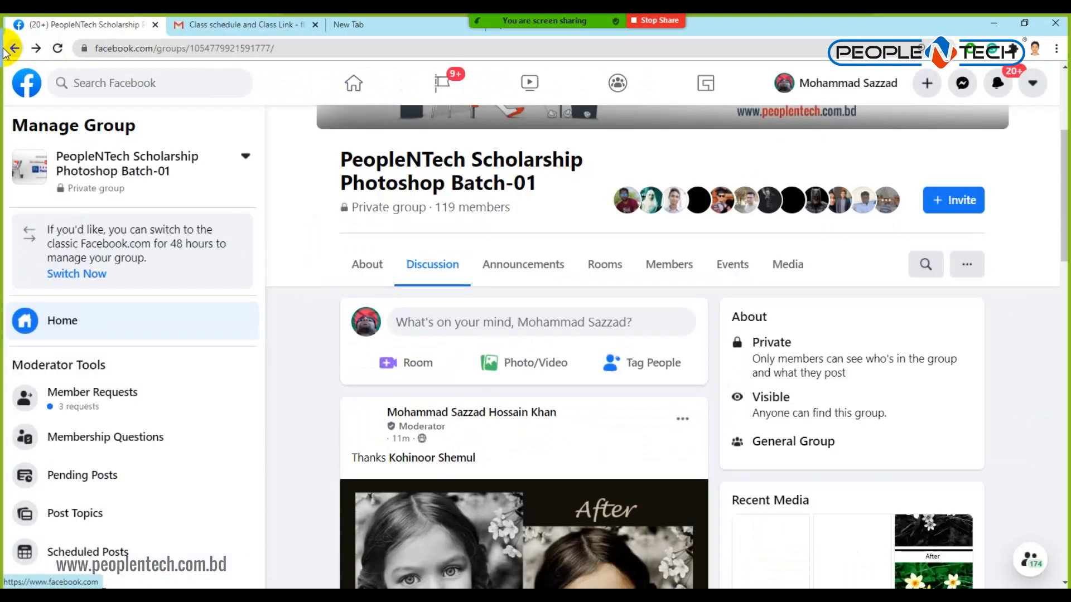
pyautogui.click(57, 49)
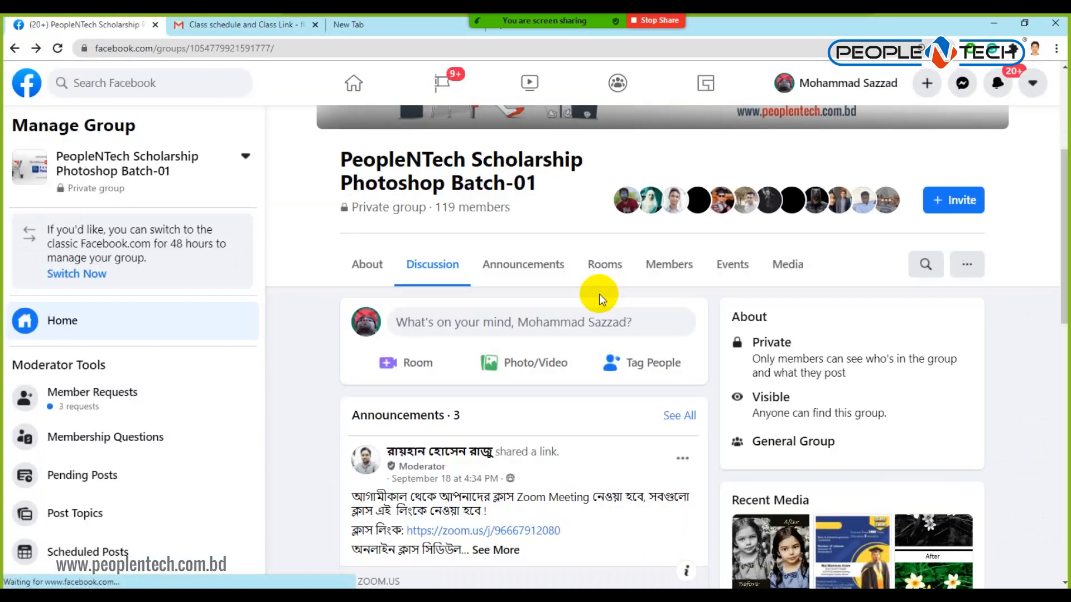
# Scroll the group's Discussion feed to the #poster Design Class Zoom post.
pyautogui.scroll(-5, 600, 300)
pyautogui.scroll(-5, 600, 299)
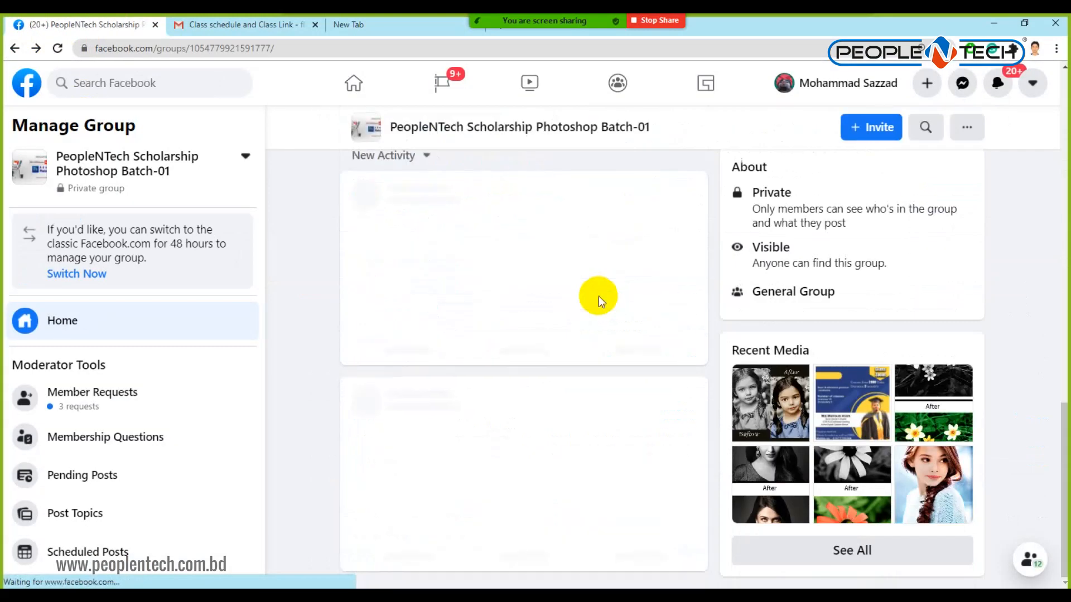
pyautogui.scroll(10, 599, 299)
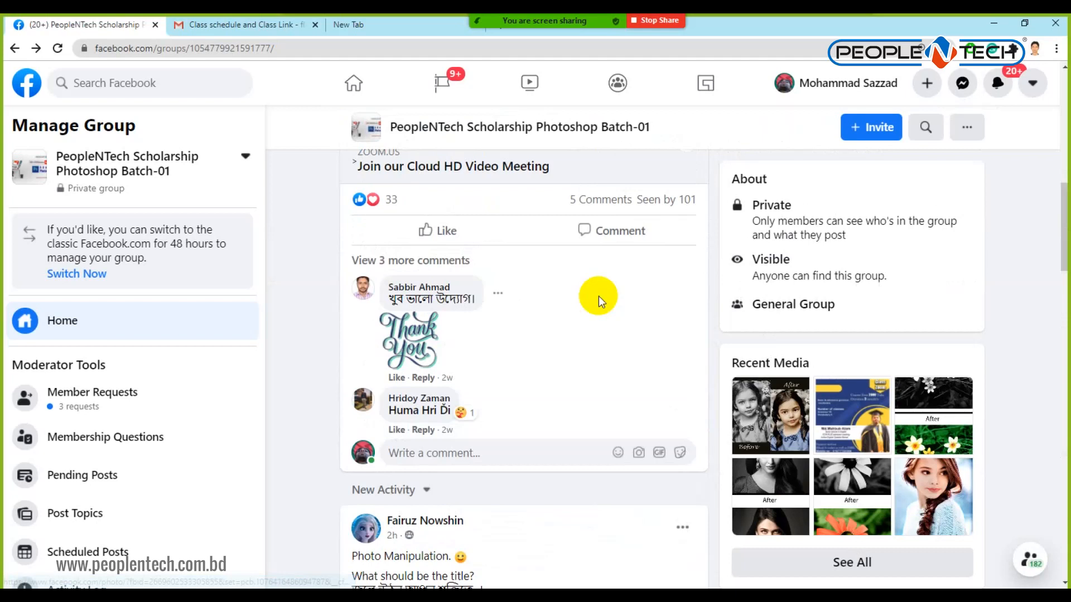
pyautogui.scroll(-7, 598, 296)
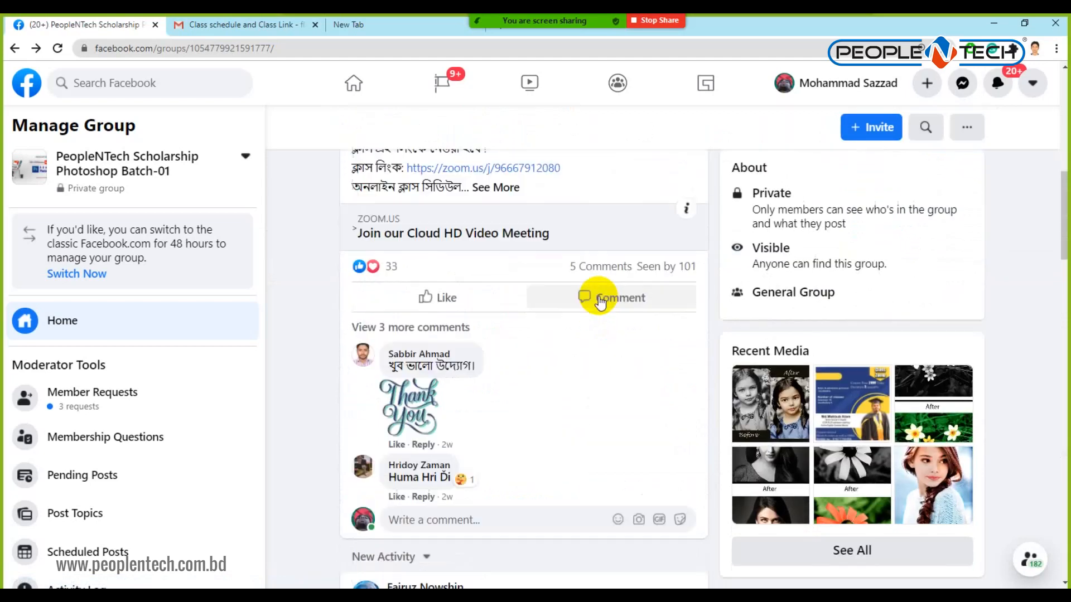
pyautogui.scroll(6, 598, 296)
pyautogui.scroll(5, 598, 296)
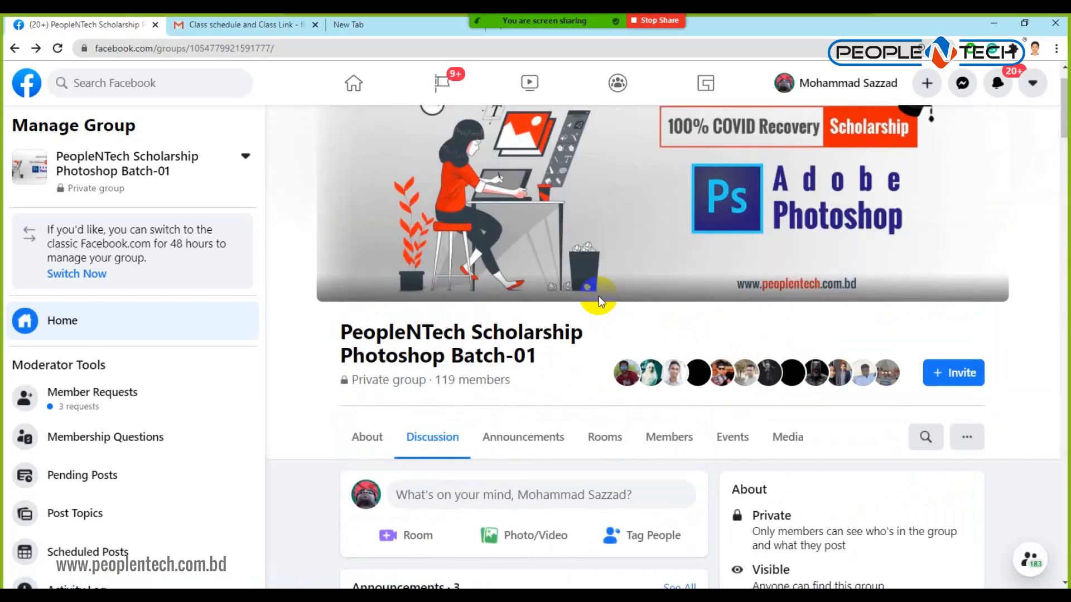
pyautogui.scroll(-8, 597, 299)
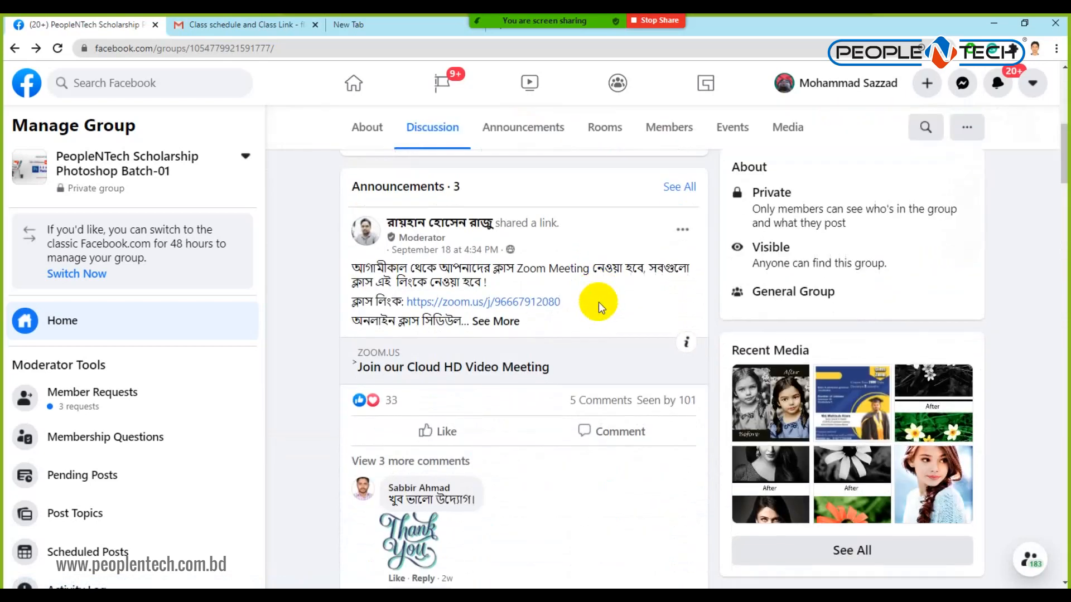
pyautogui.scroll(-2, 597, 302)
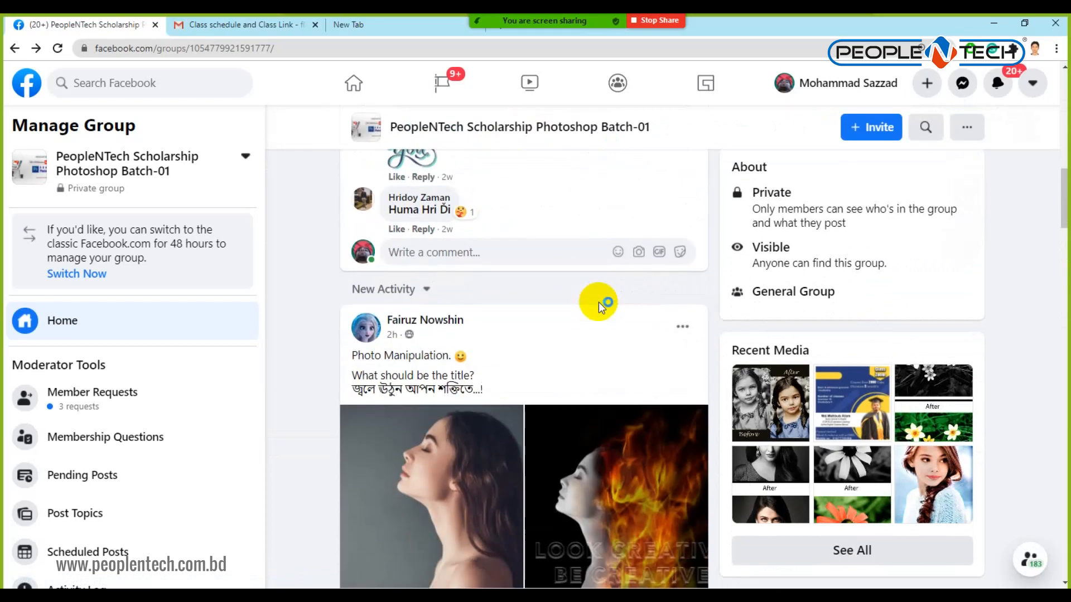
pyautogui.scroll(-8, 598, 302)
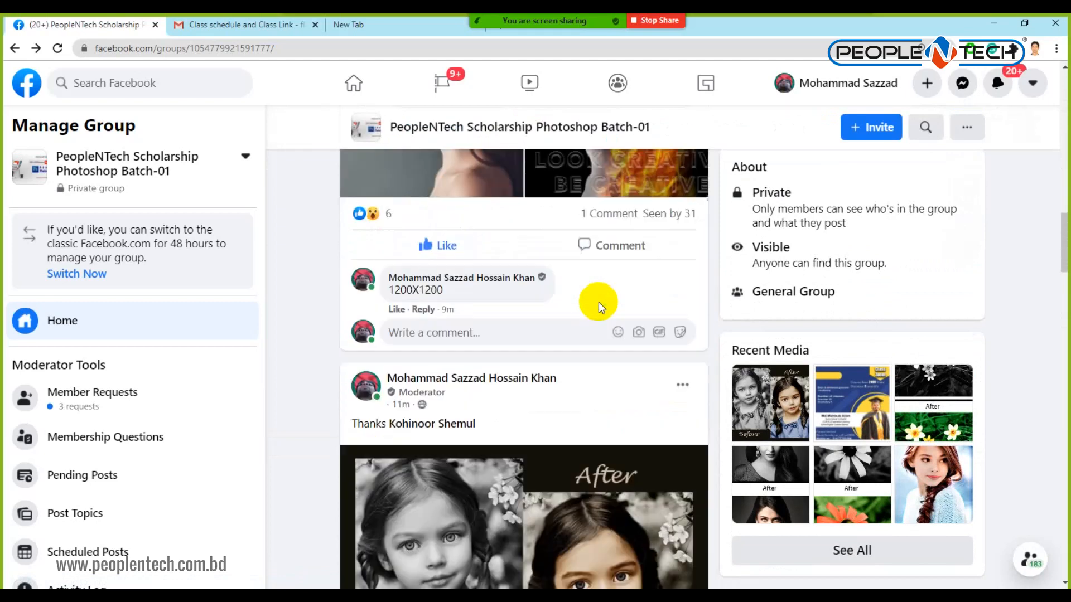
pyautogui.scroll(-4, 598, 302)
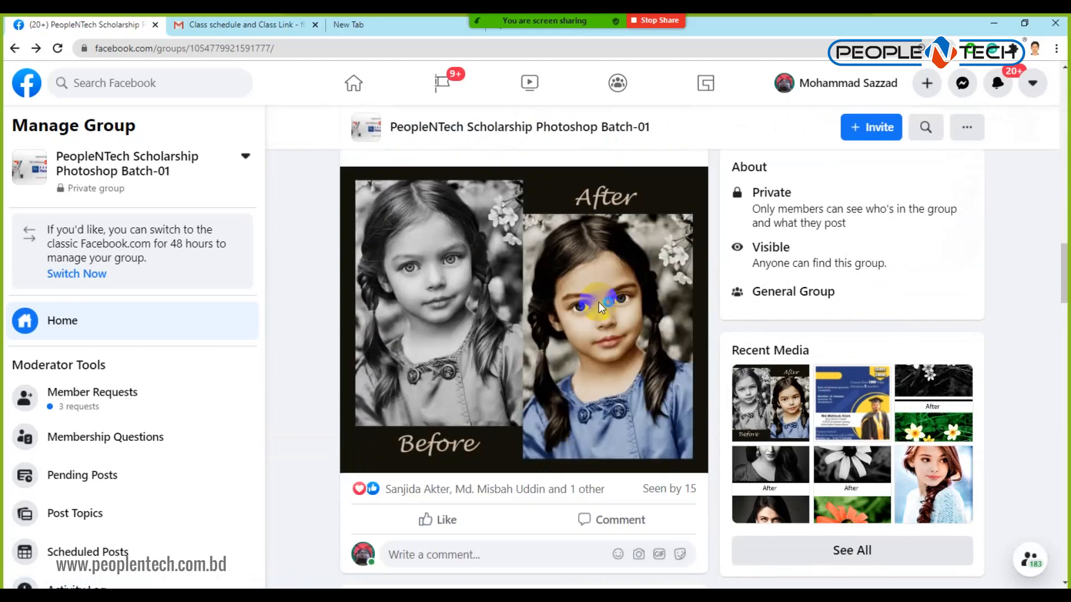
pyautogui.scroll(-5, 599, 304)
pyautogui.scroll(-3, 598, 303)
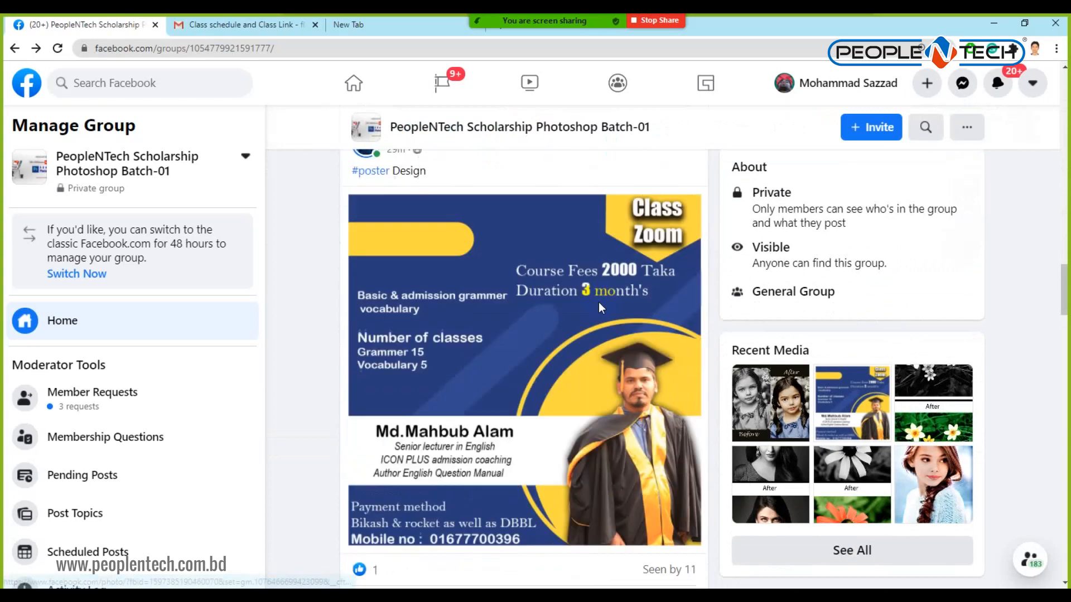
pyautogui.scroll(3, 600, 308)
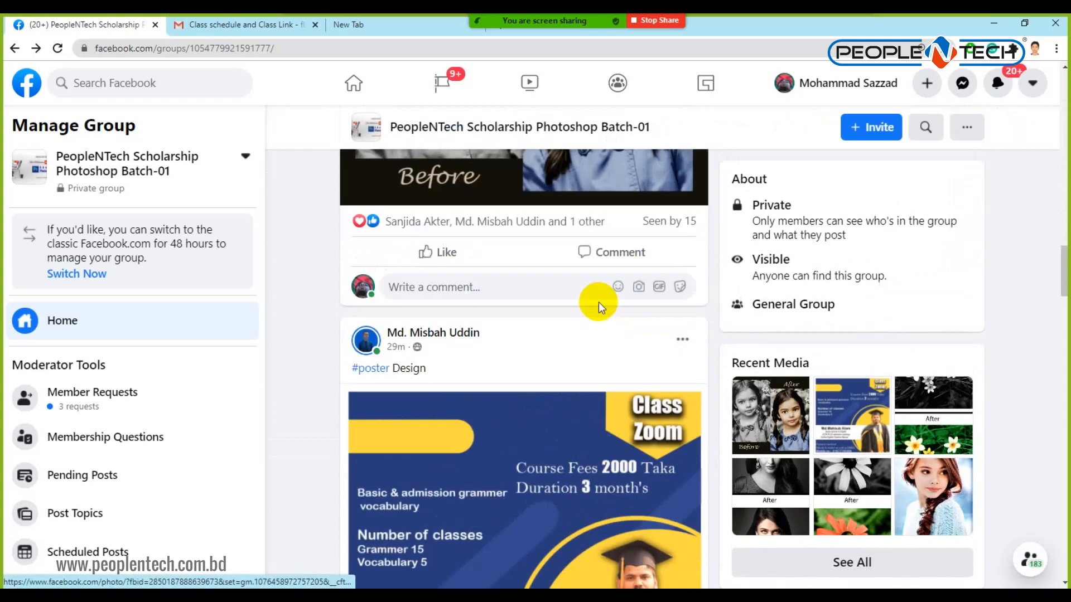
pyautogui.scroll(-3, 598, 302)
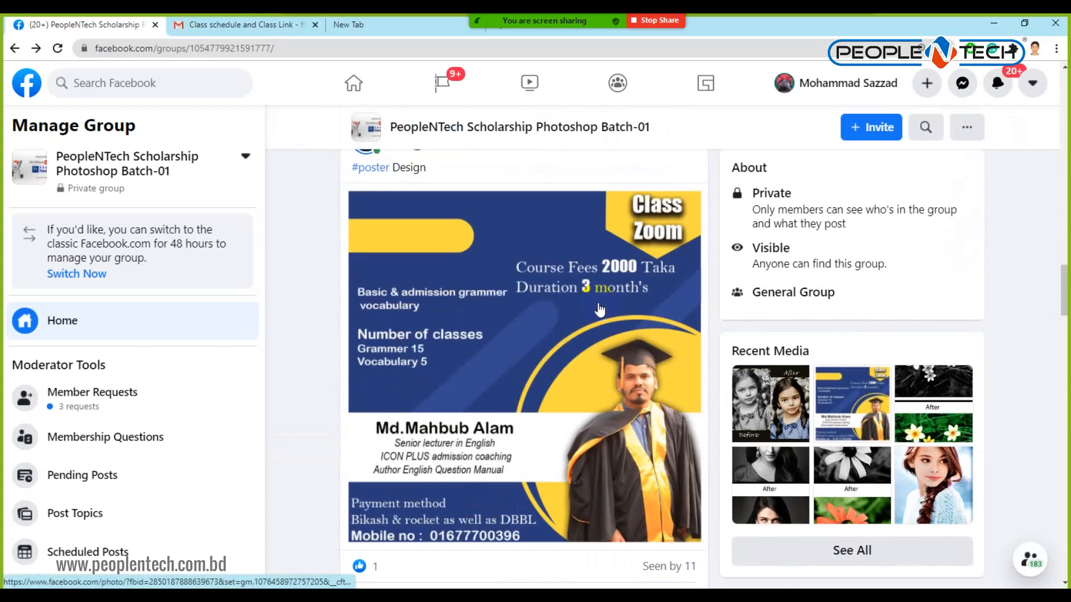
pyautogui.scroll(-2, 600, 309)
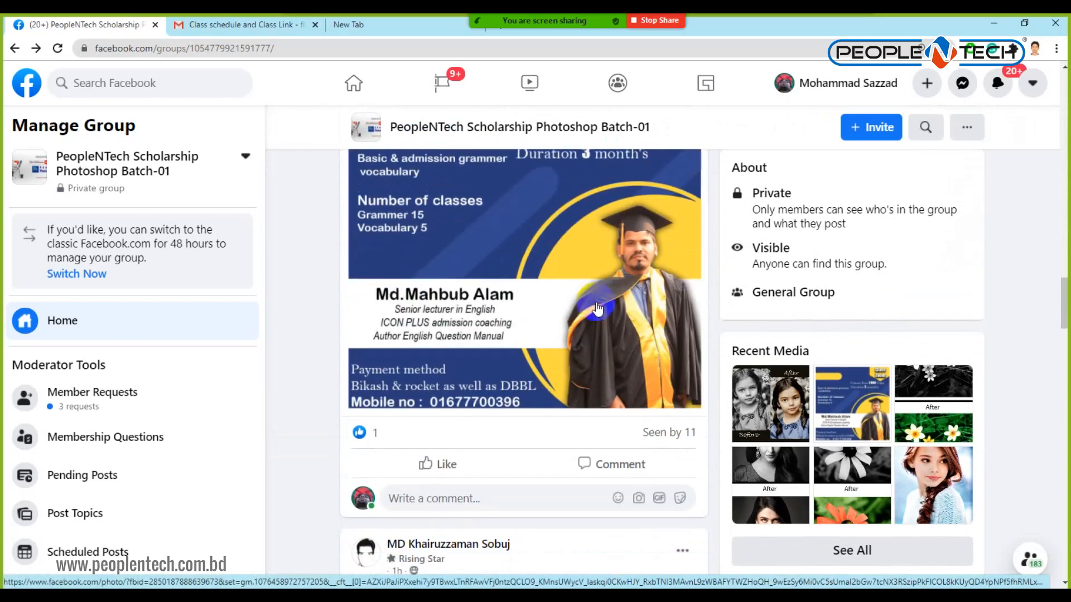
pyautogui.scroll(2, 597, 308)
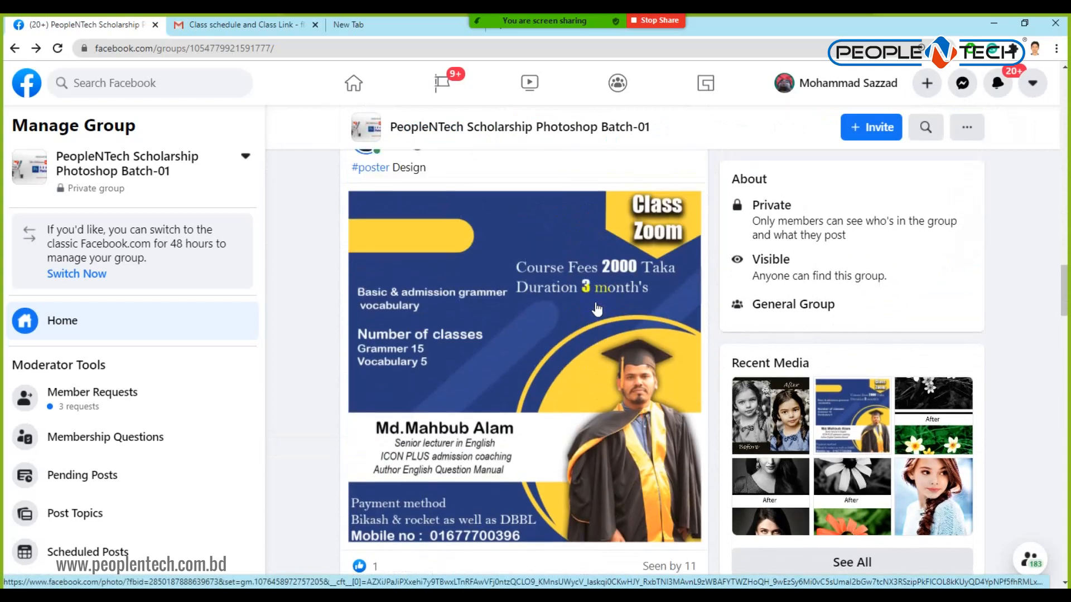
# Open the Class Zoom poster in the photo viewer and copy the image.
pyautogui.click(597, 309)
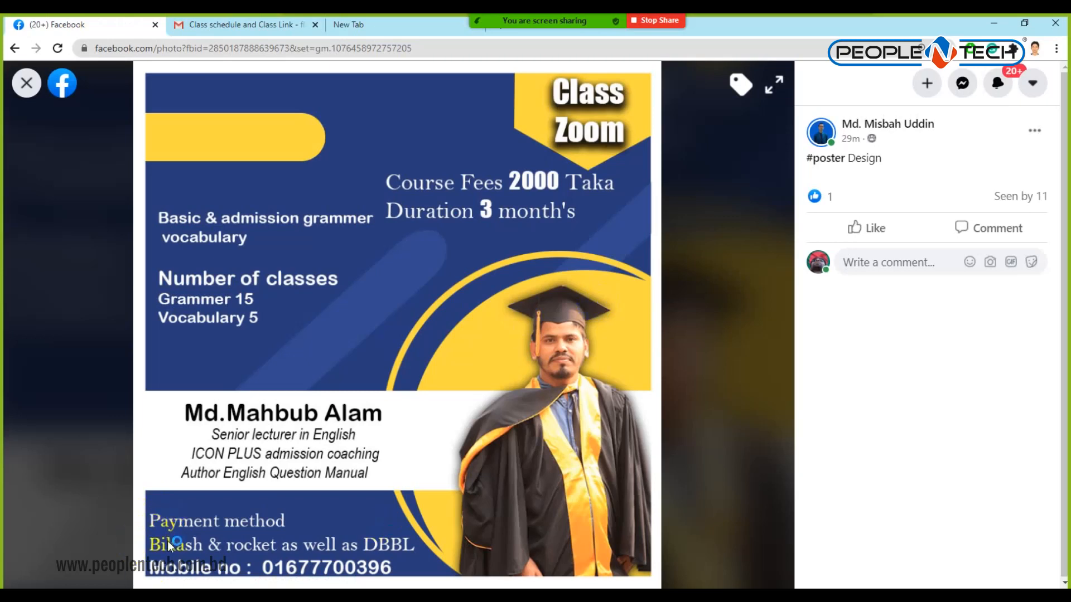
pyautogui.rightClick(395, 173)
pyautogui.click(437, 209)
# Back in Photoshop, close the Muna's Collection poster without saving changes.
pyautogui.hotkey('alt', 'Tab')
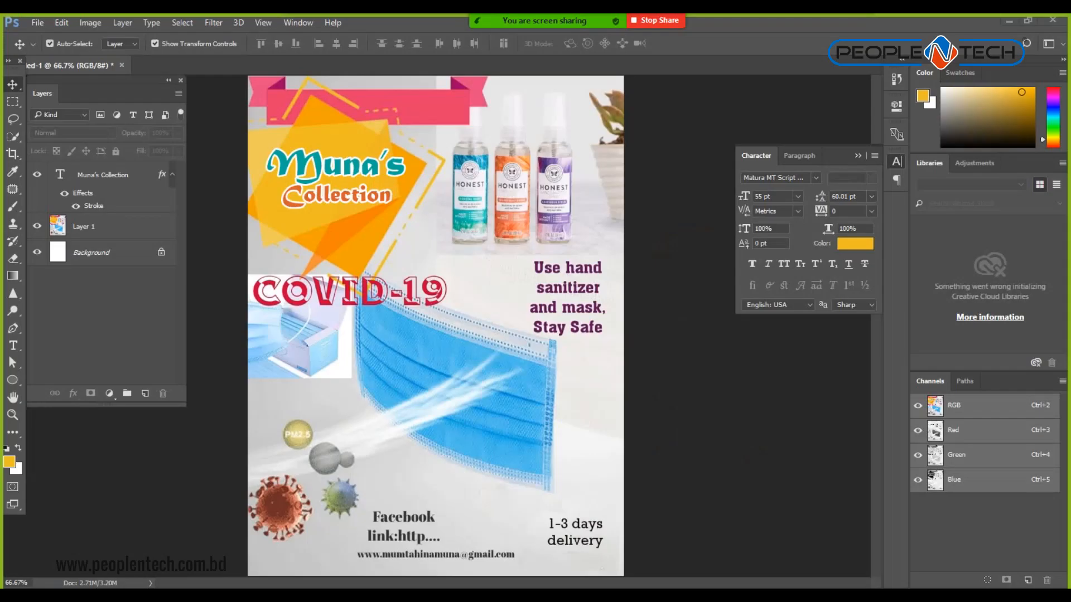
pyautogui.press('ctrl')
pyautogui.hotkey('ctrl', 'w')
pyautogui.click(539, 240)
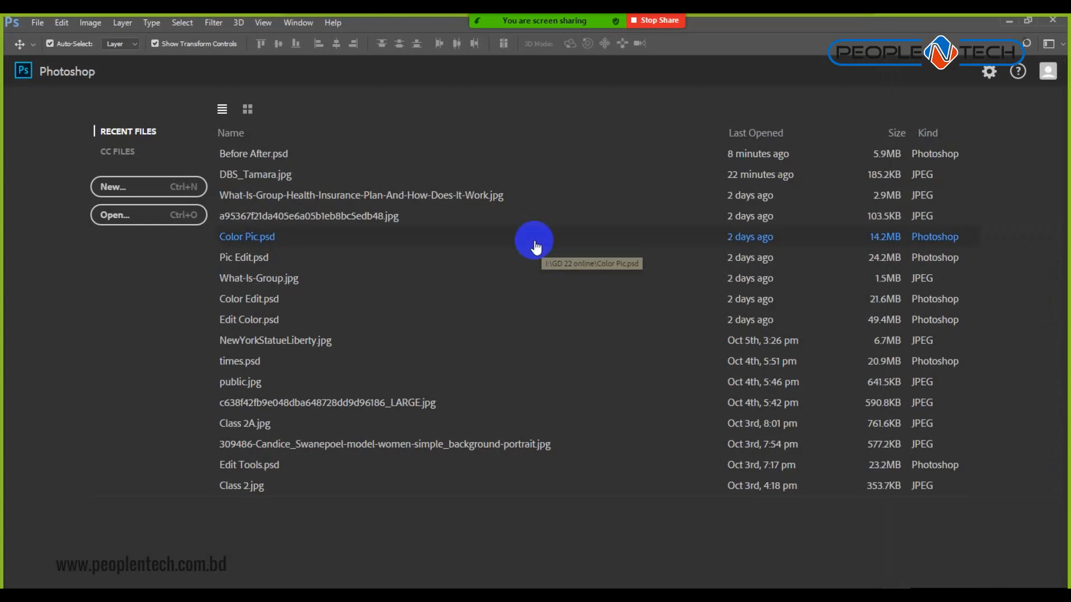
# Create a new 800x800 document sized to the clipboard.
pyautogui.click(140, 195)
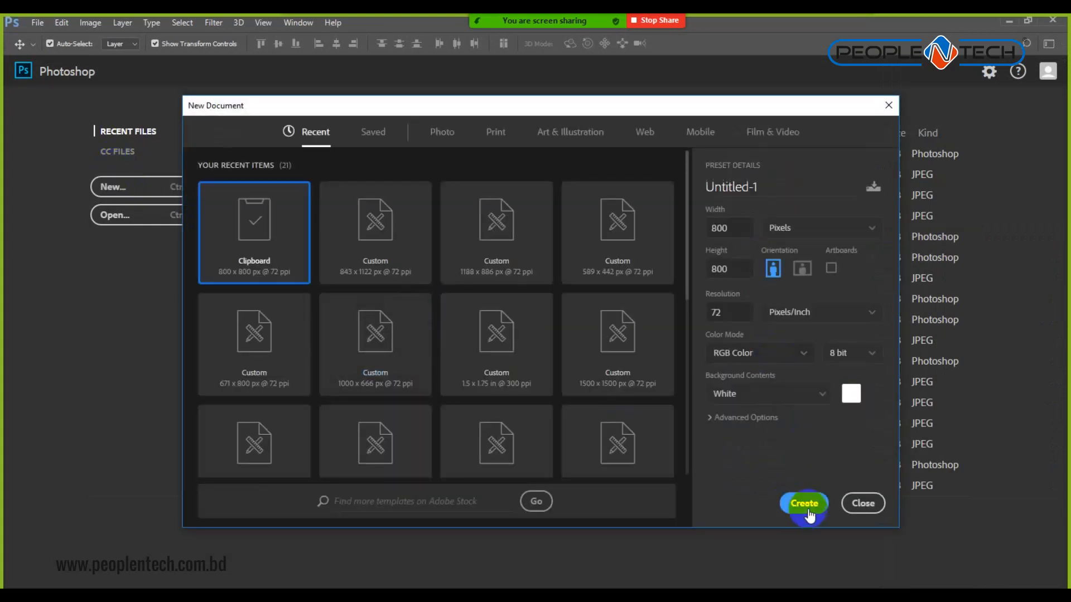
pyautogui.click(810, 516)
pyautogui.click(414, 346)
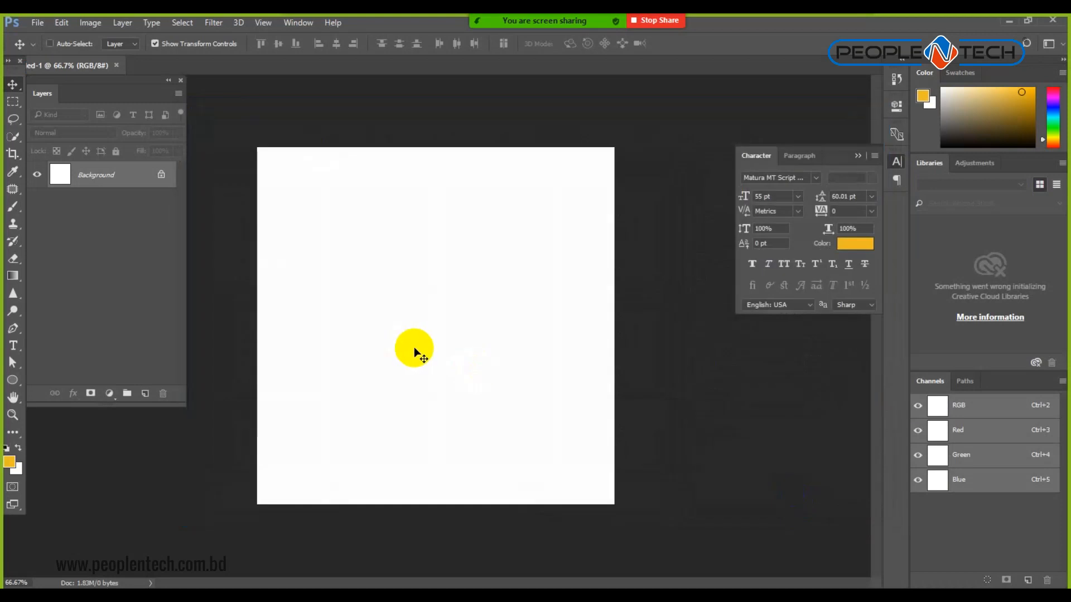
pyautogui.press('ctrl')
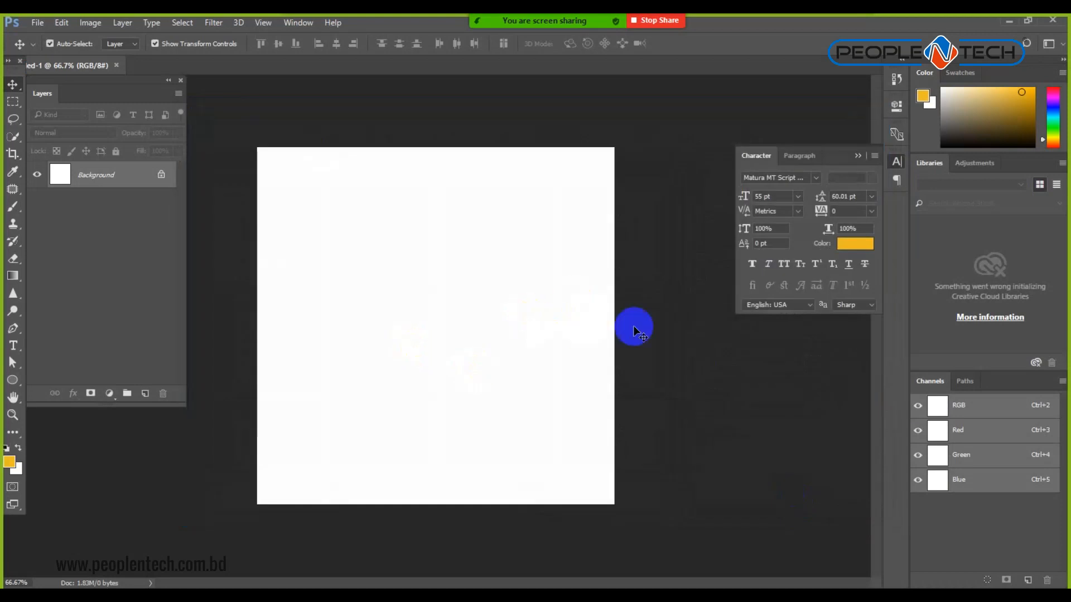
# Paste the Class Zoom flyer as Layer 1 and show the rulers.
pyautogui.click(61, 22)
pyautogui.click(87, 142)
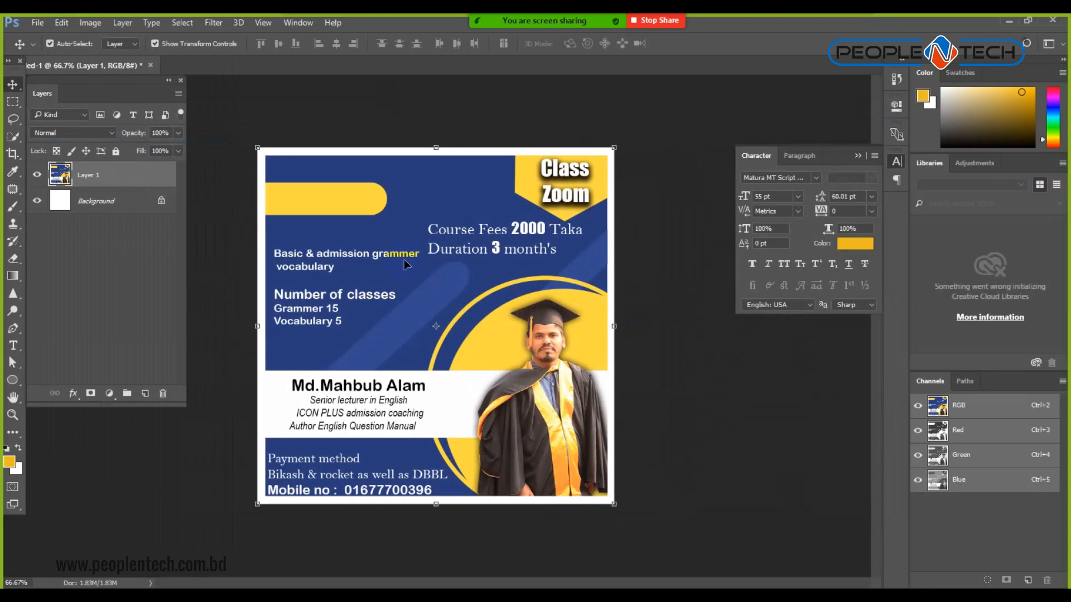
pyautogui.click(218, 514)
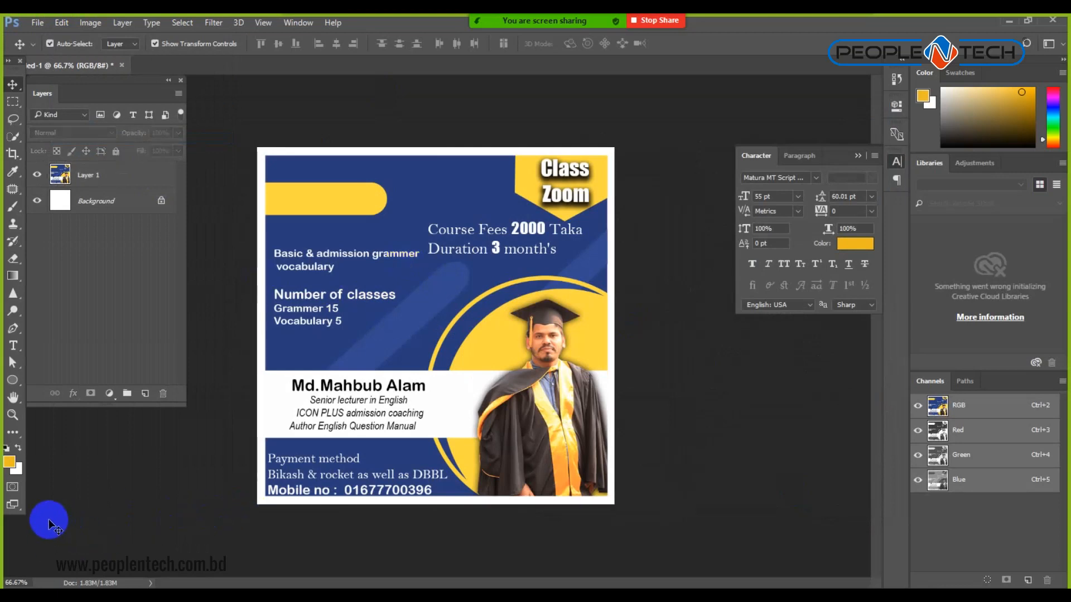
pyautogui.press('ctrl')
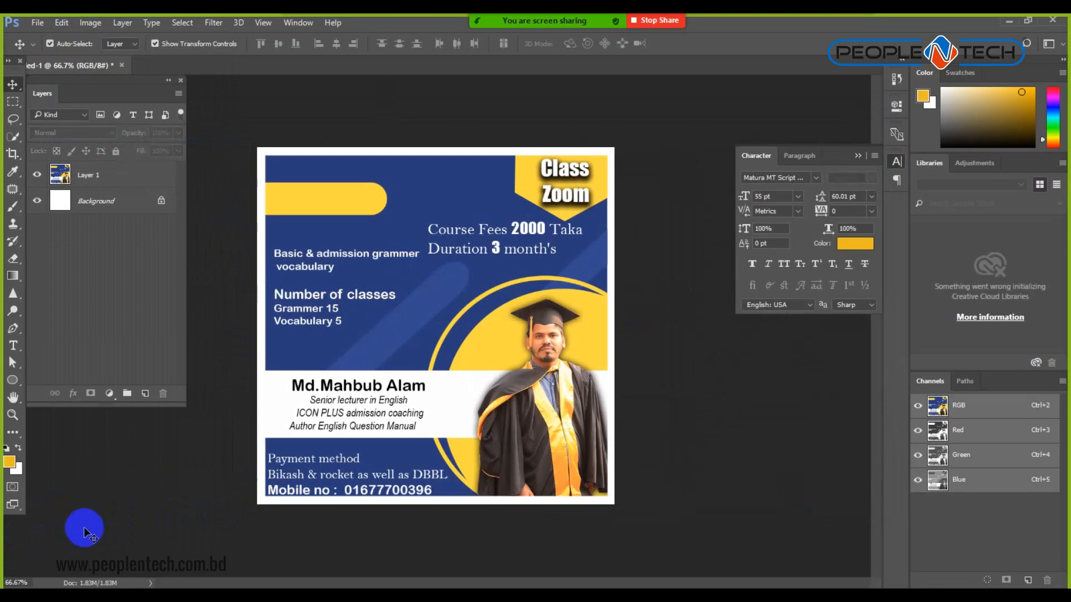
pyautogui.press('r')
pyautogui.press('v')
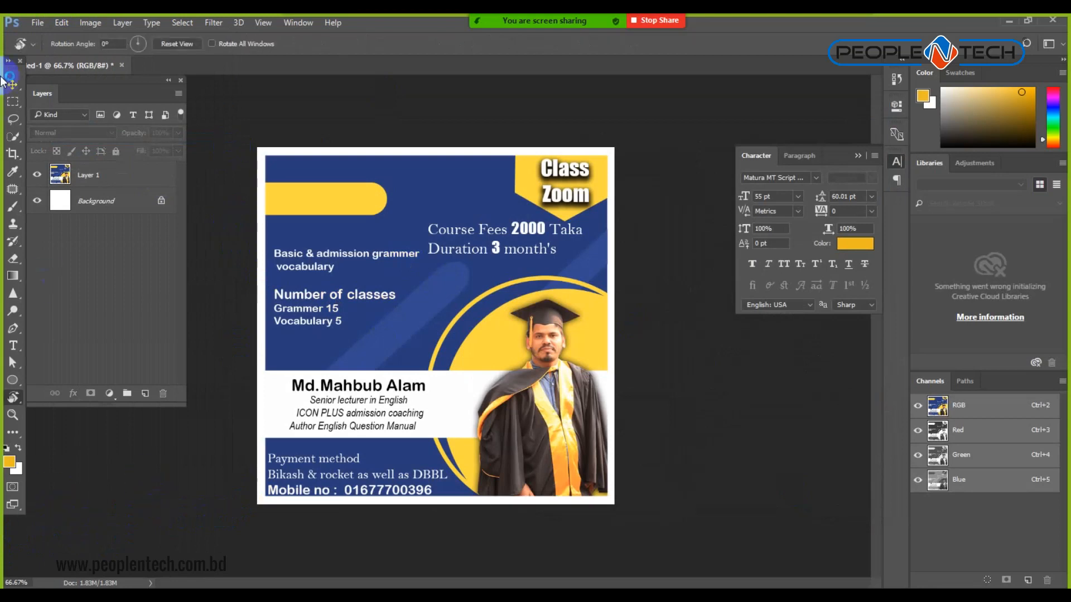
pyautogui.hotkey('ctrl', 'r')
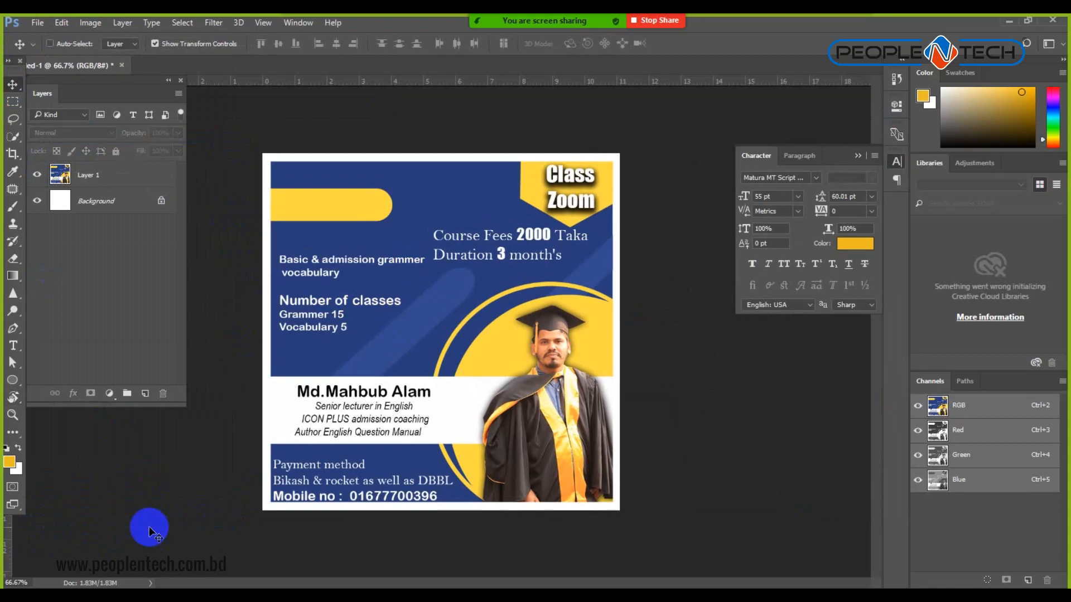
# Pull a vertical guide from the left ruler to sit just inside the flyer's left edge.
pyautogui.moveTo(8, 532); pyautogui.dragTo(279, 316)
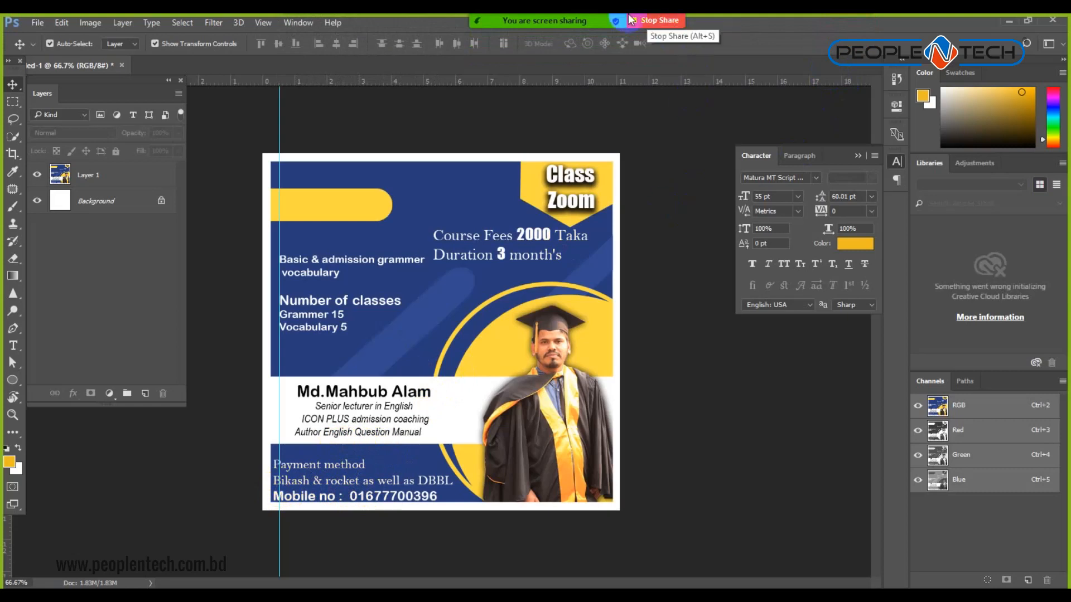
pyautogui.click(873, 22)
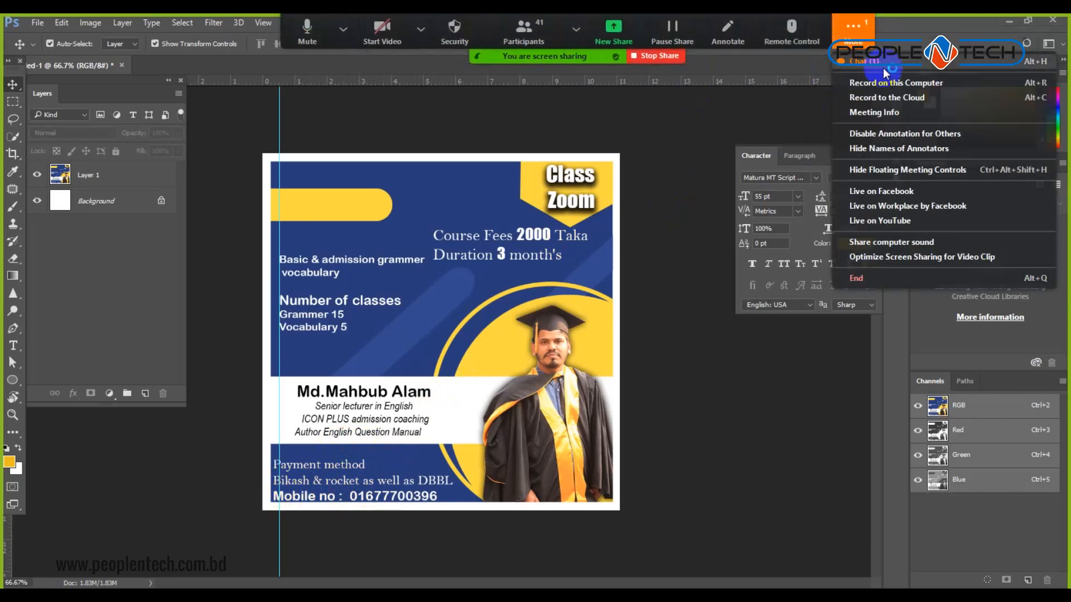
pyautogui.click(878, 58)
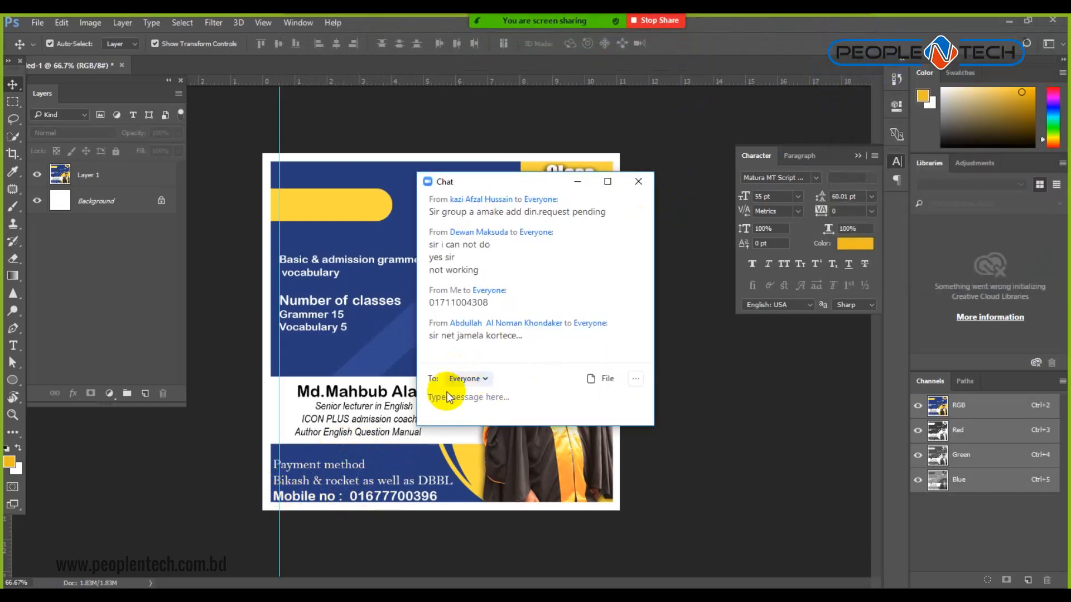
pyautogui.click(638, 181)
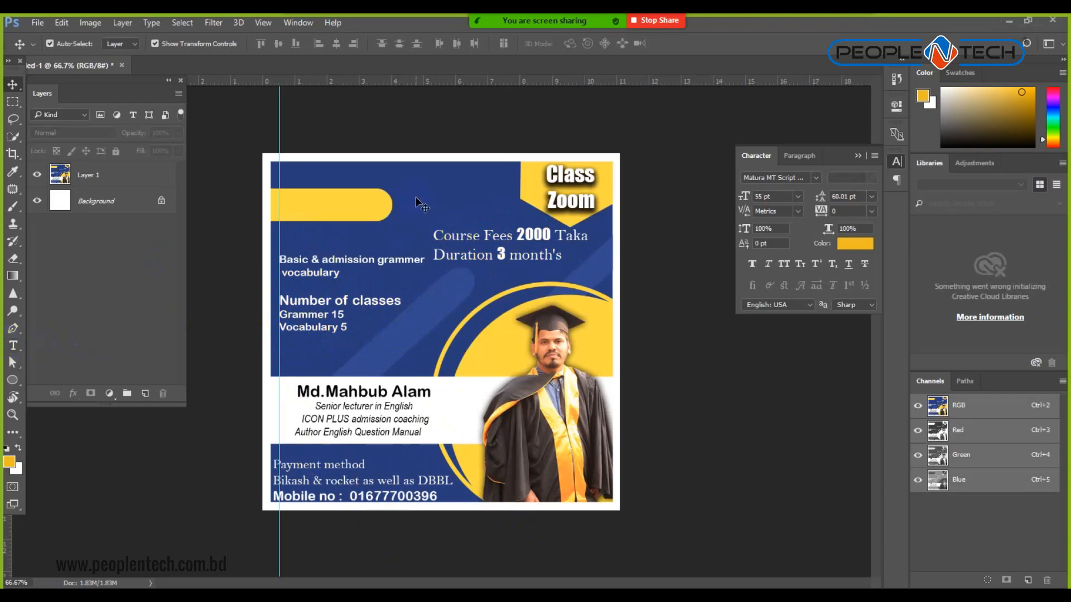
# Add a LIVE Class text layer on the top-left yellow bar in 55 pt Bauhaus 93.
pyautogui.click(13, 345)
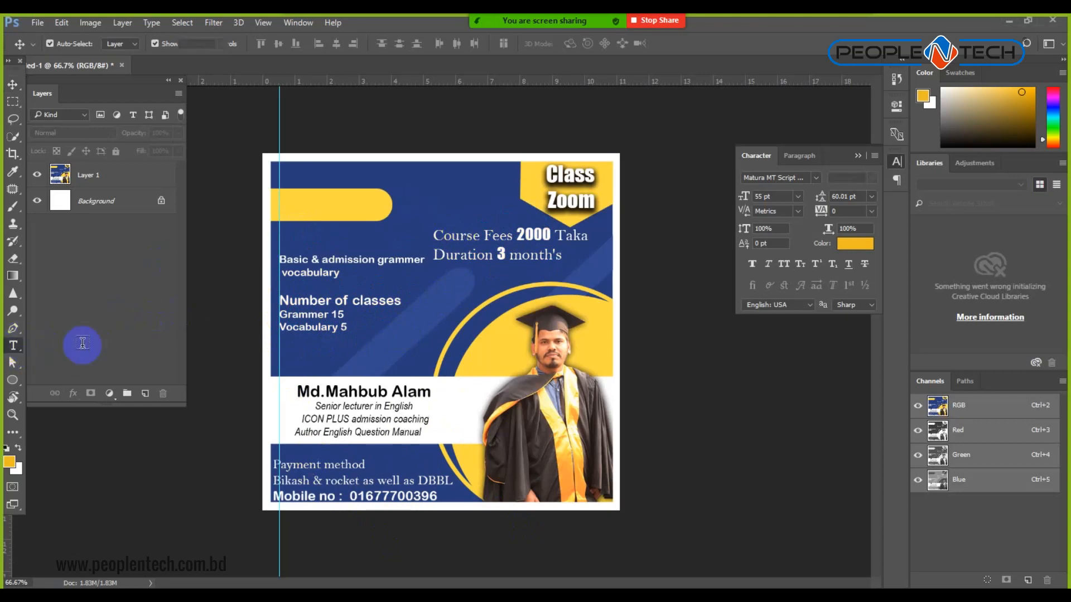
pyautogui.click(378, 206)
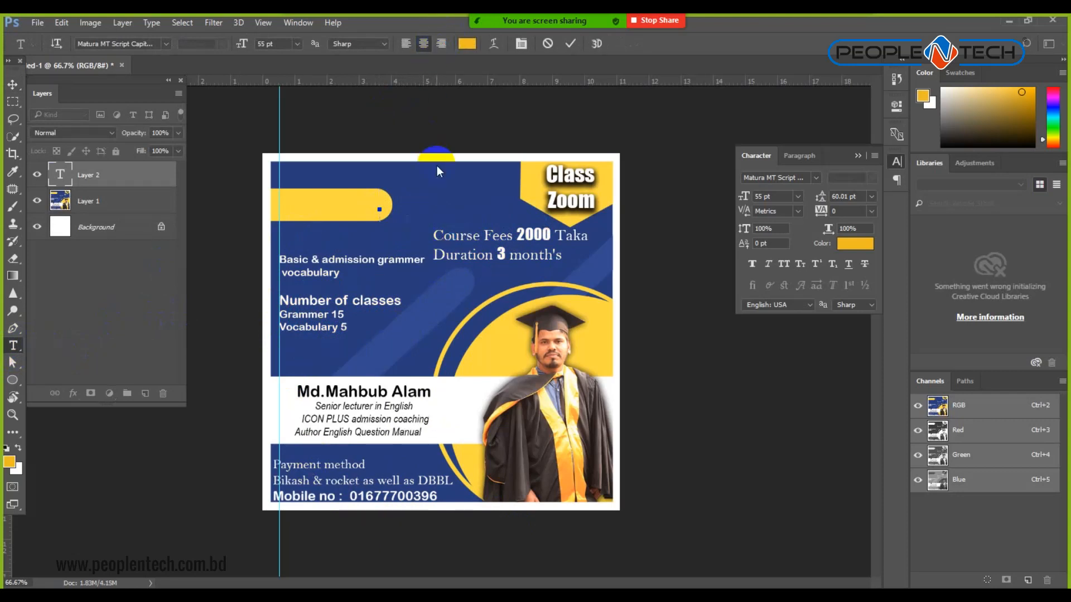
pyautogui.write('LOVE')
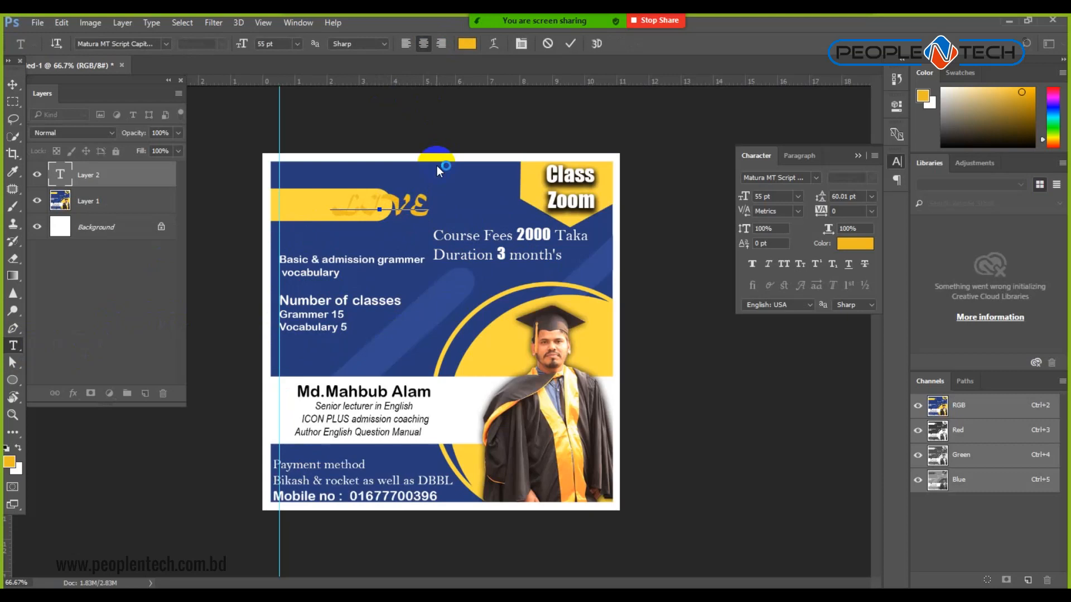
pyautogui.write(' C')
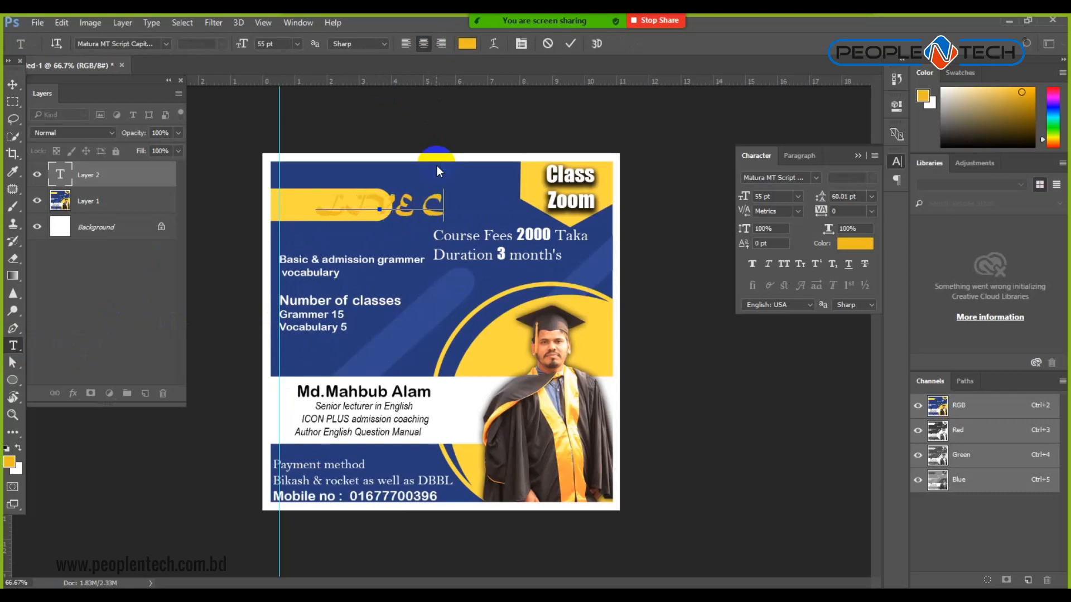
pyautogui.write('lass')
pyautogui.hotkey('ctrl', 'Return')
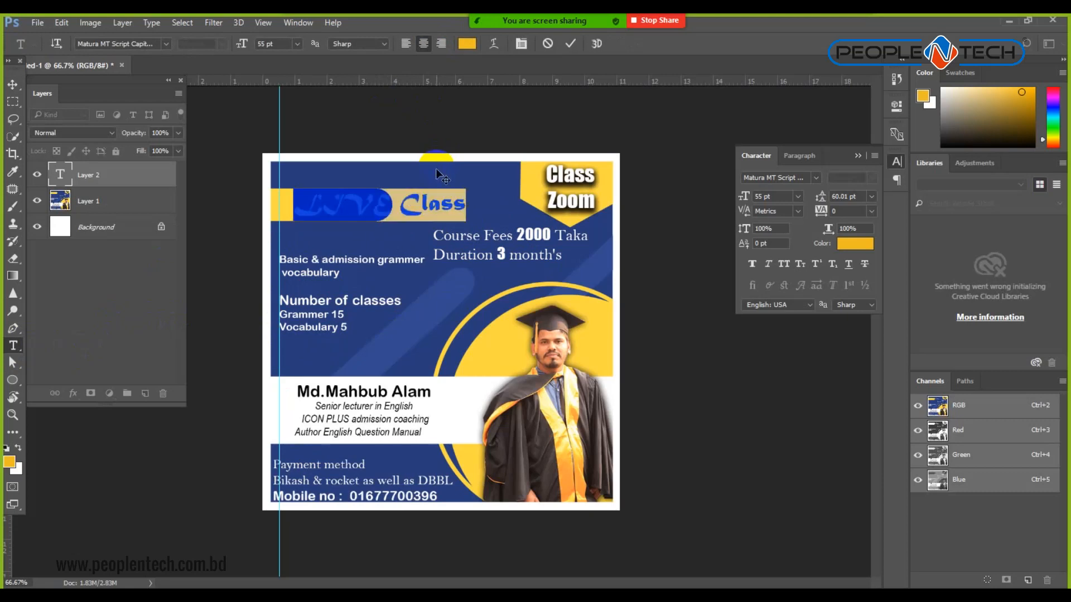
pyautogui.click(167, 44)
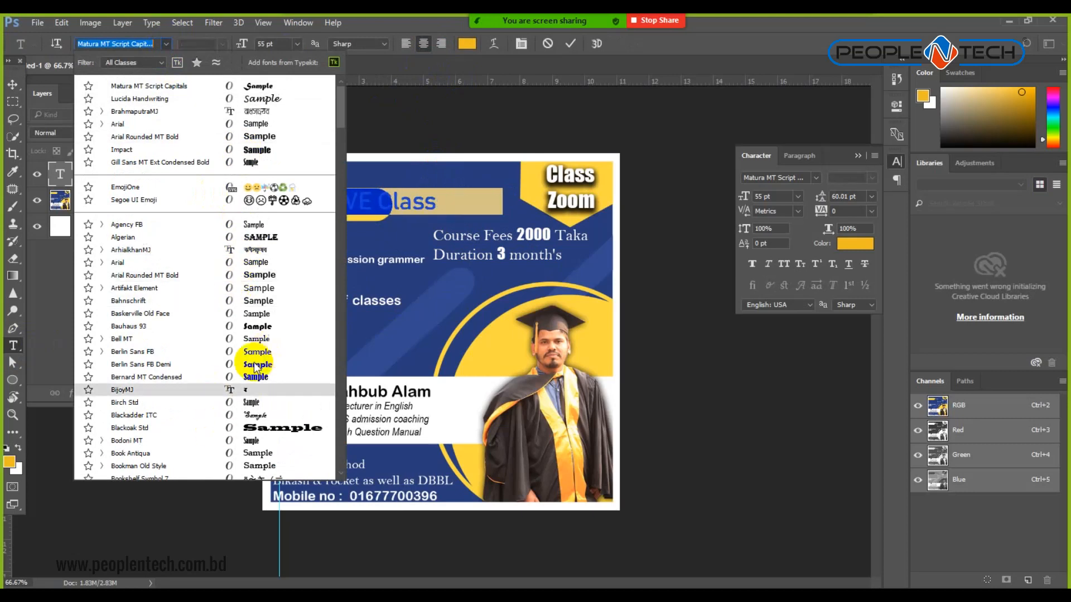
pyautogui.click(229, 328)
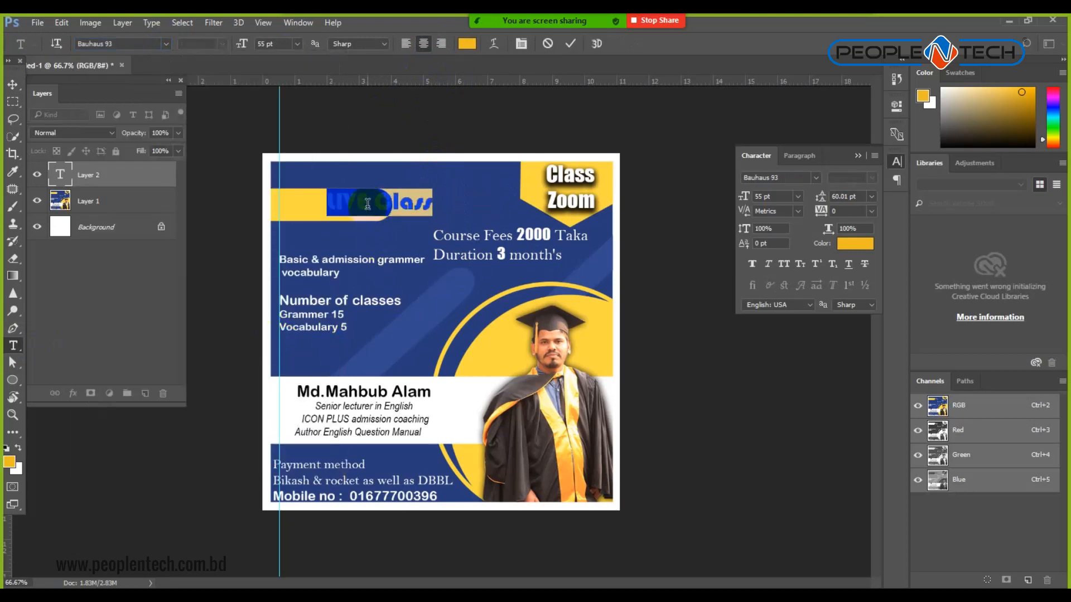
pyautogui.click(13, 84)
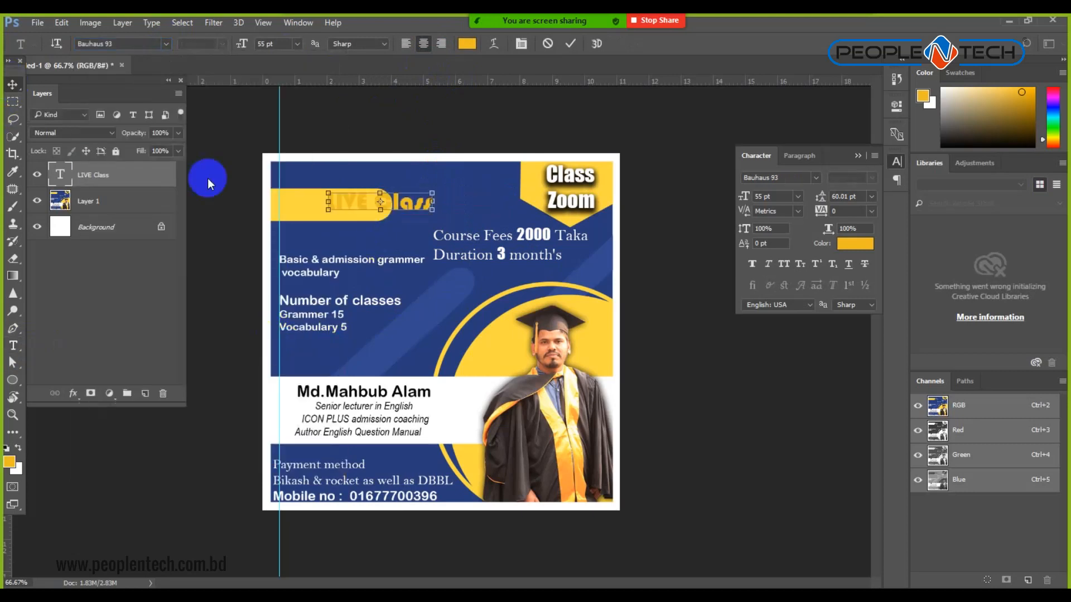
# Shift the LIVE Class text left and down on the yellow bar and try a pale colour.
pyautogui.moveTo(350, 205); pyautogui.dragTo(311, 205)
pyautogui.press('Down')
pyautogui.press('Down')
pyautogui.press('Down')
pyautogui.press('Down')
pyautogui.press('Down')
pyautogui.press('Down')
pyautogui.press('Down')
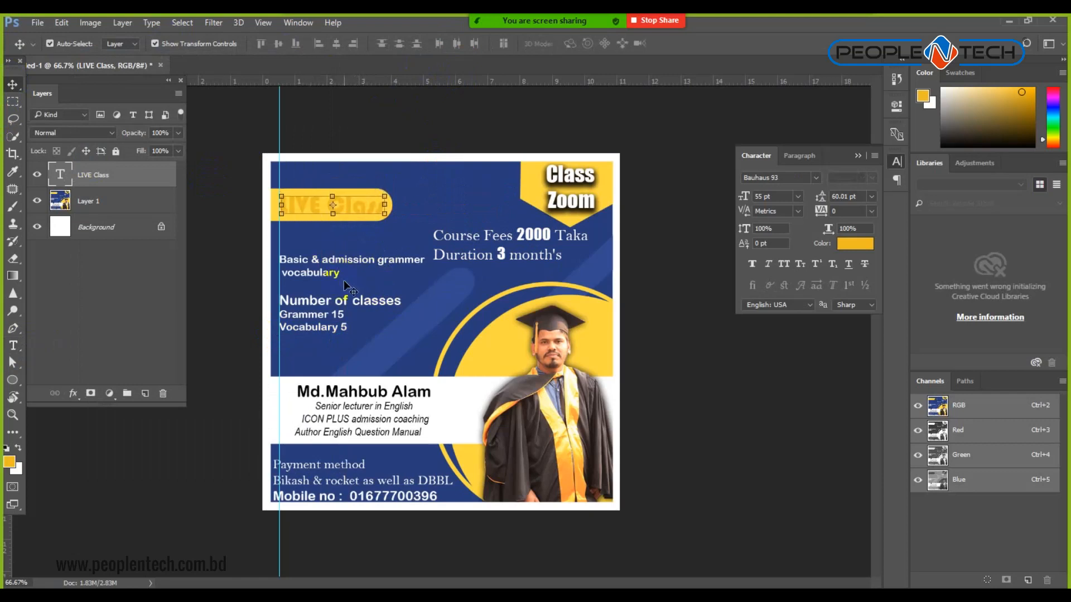
pyautogui.click(13, 345)
pyautogui.click(314, 204)
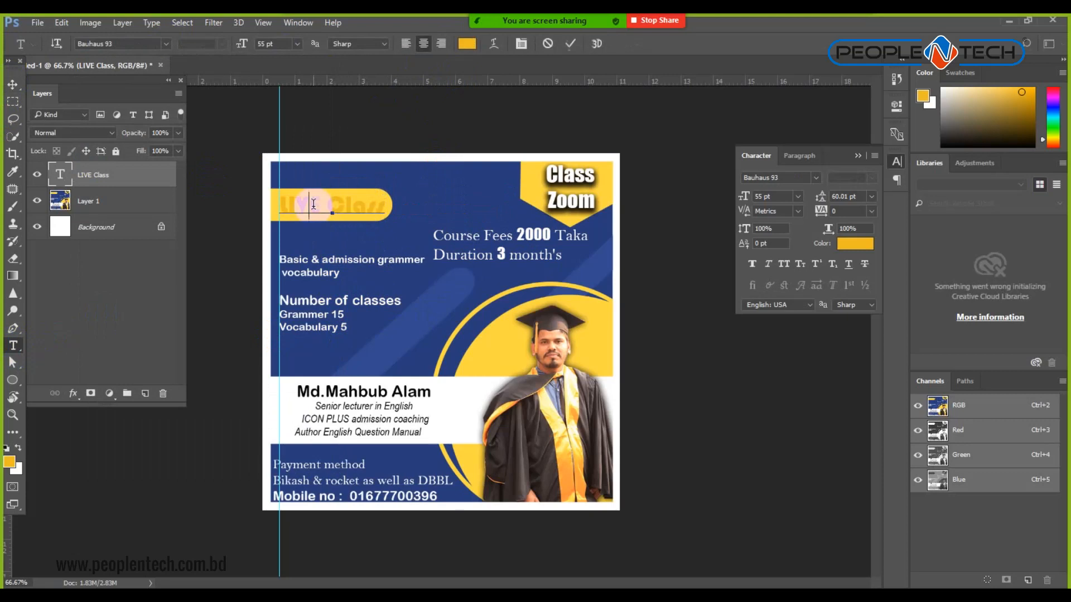
pyautogui.hotkey('ctrl', 'a')
pyautogui.click(467, 43)
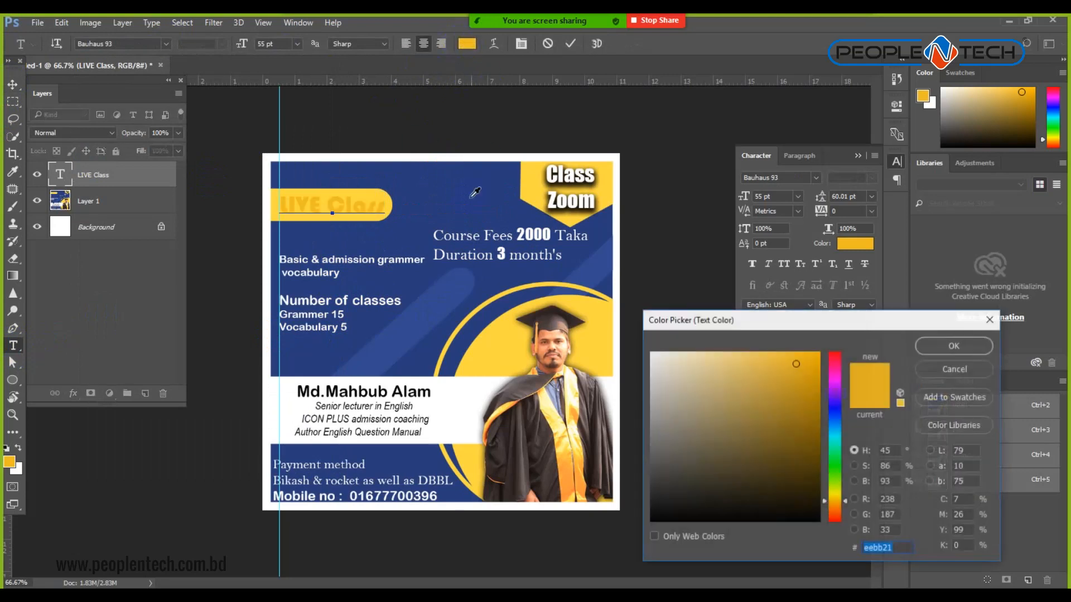
pyautogui.click(663, 373)
pyautogui.click(951, 346)
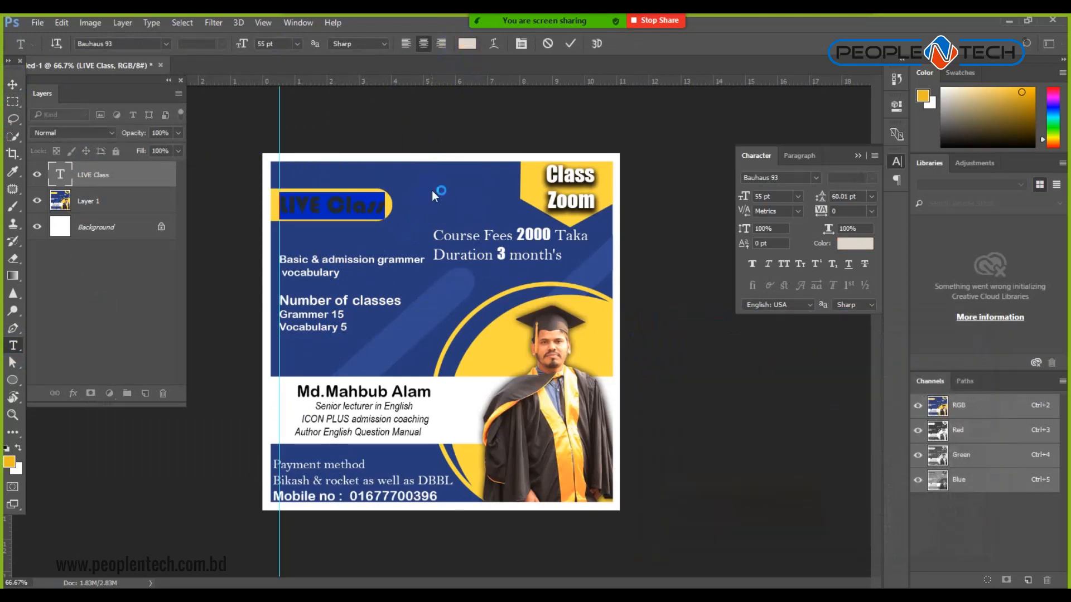
# Recolour the LIVE Class text dark navy blue (293d7a) sampled from the flyer.
pyautogui.click(466, 43)
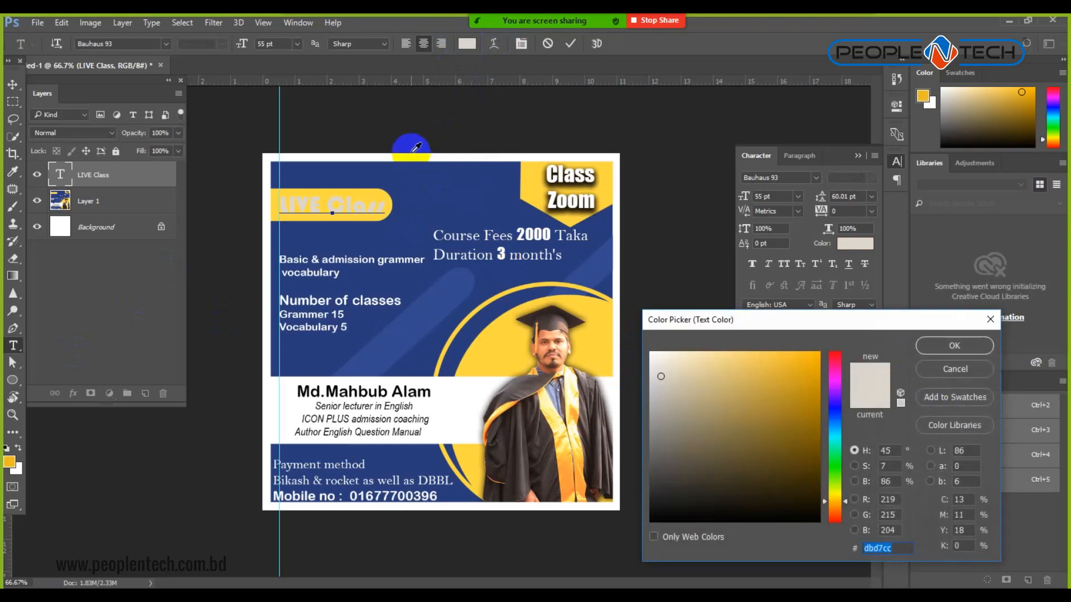
pyautogui.click(423, 173)
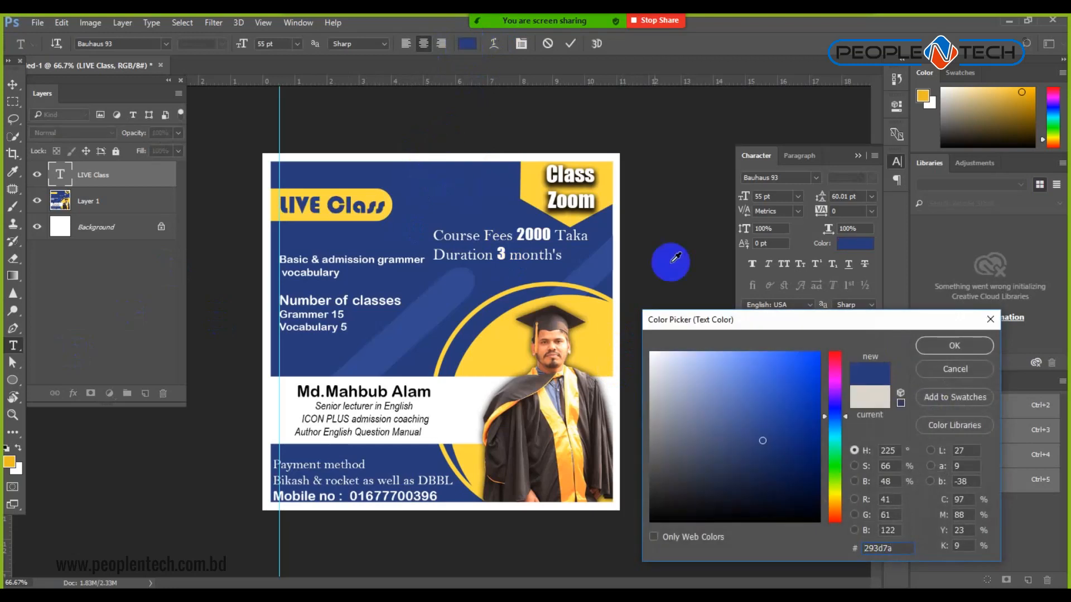
pyautogui.click(948, 346)
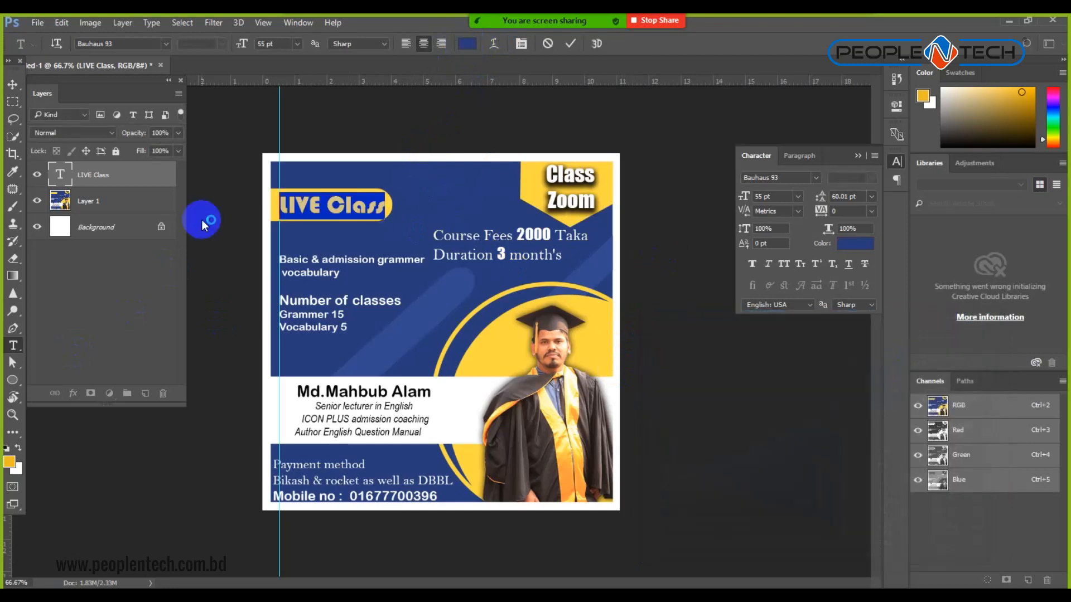
pyautogui.click(12, 84)
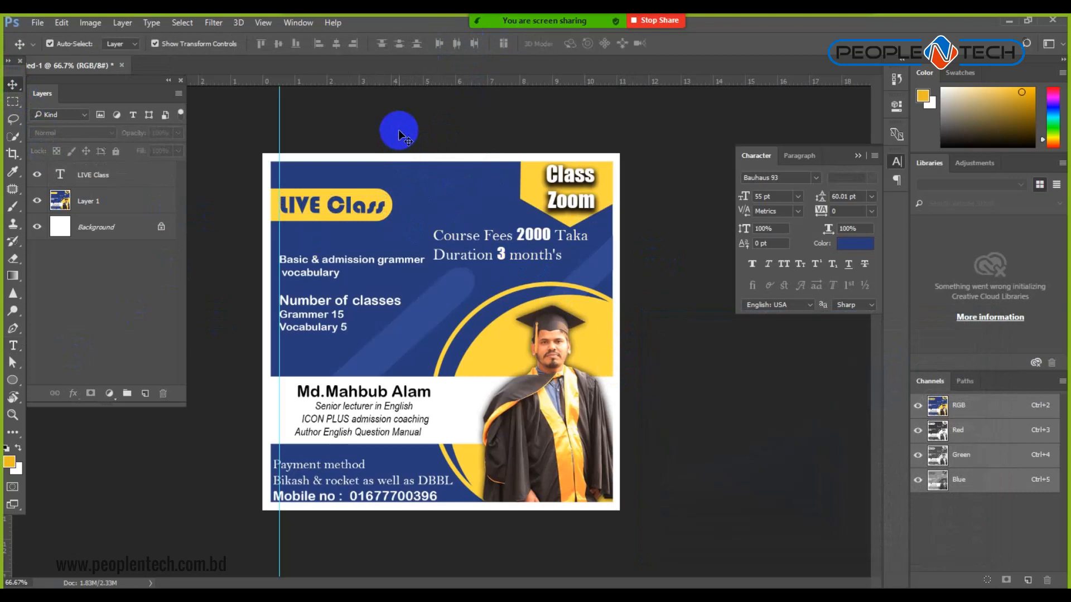
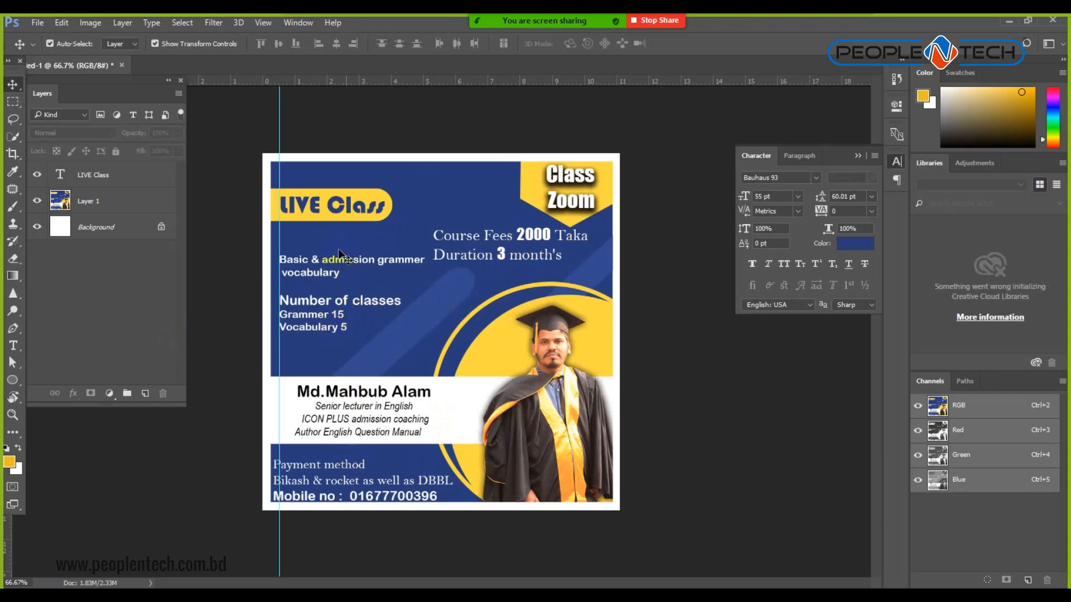
# Close the LIVE Class poster without saving and switch to the browser.
pyautogui.hotkey('ctrl', 'w')
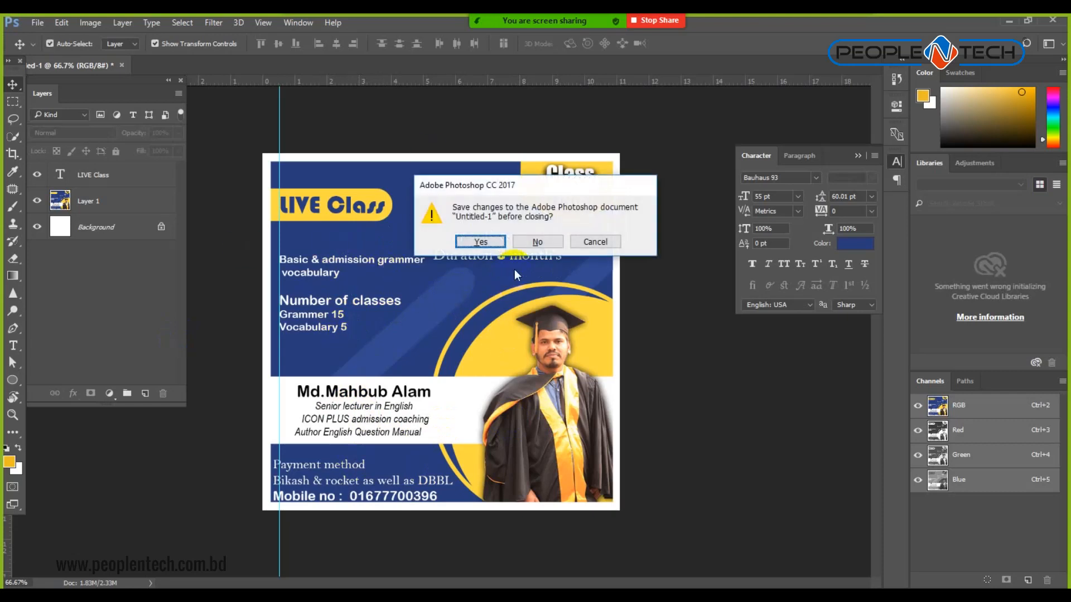
pyautogui.click(546, 238)
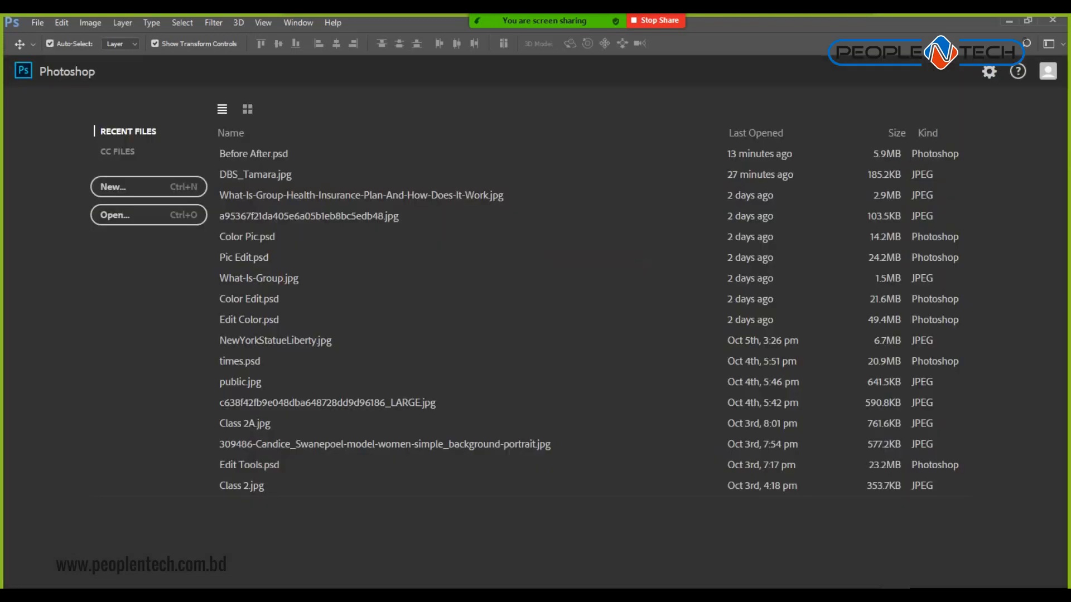
pyautogui.hotkey('alt', 'Tab')
# Close the photo viewer and like the class poster post in the group feed.
pyautogui.click(24, 82)
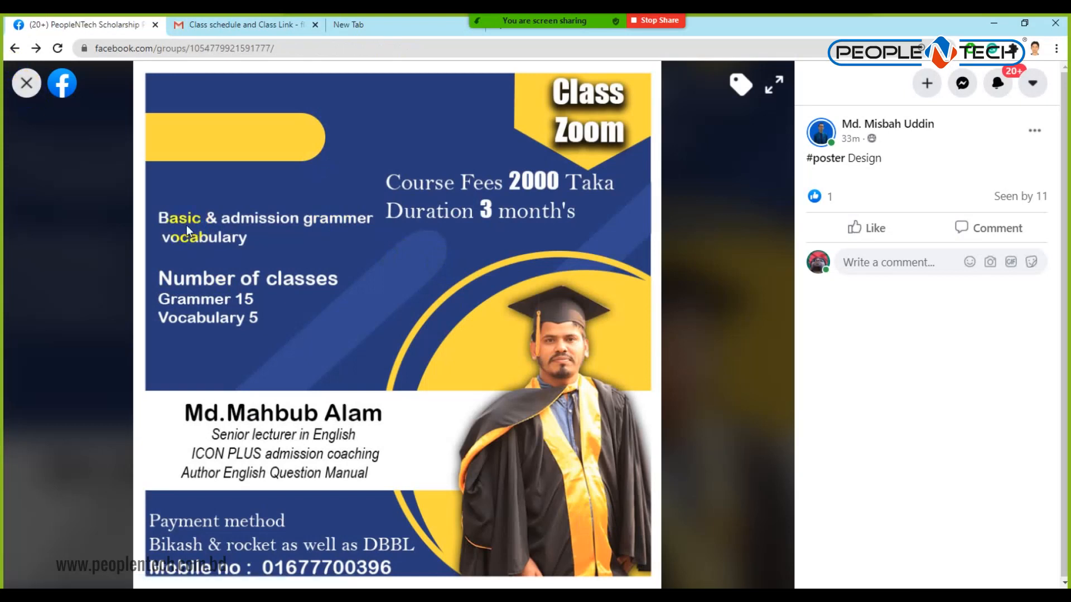
pyautogui.scroll(-5, 513, 281)
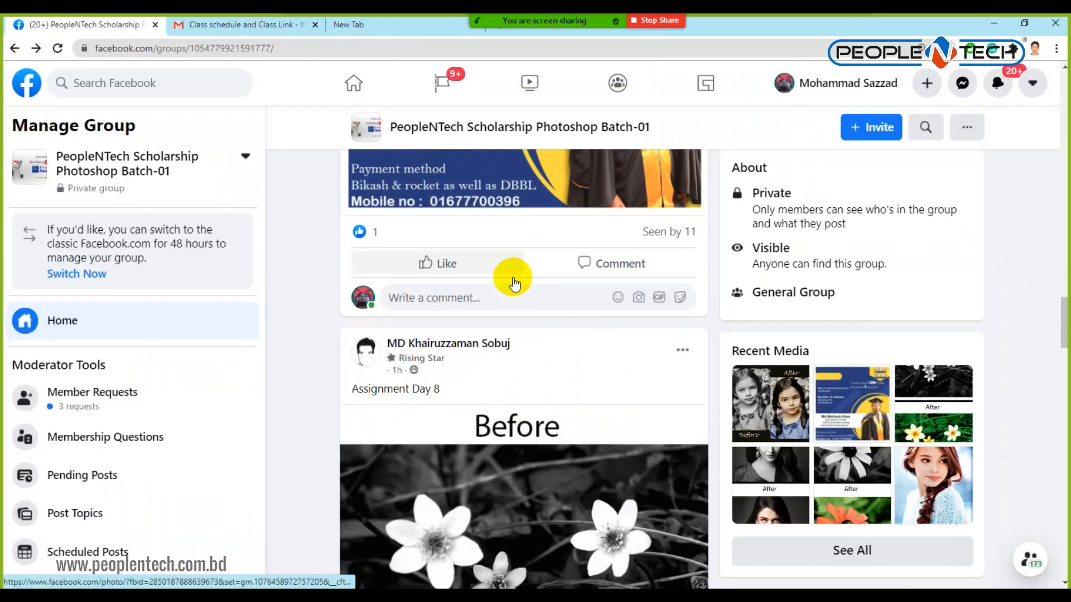
pyautogui.click(449, 266)
pyautogui.scroll(-5, 516, 286)
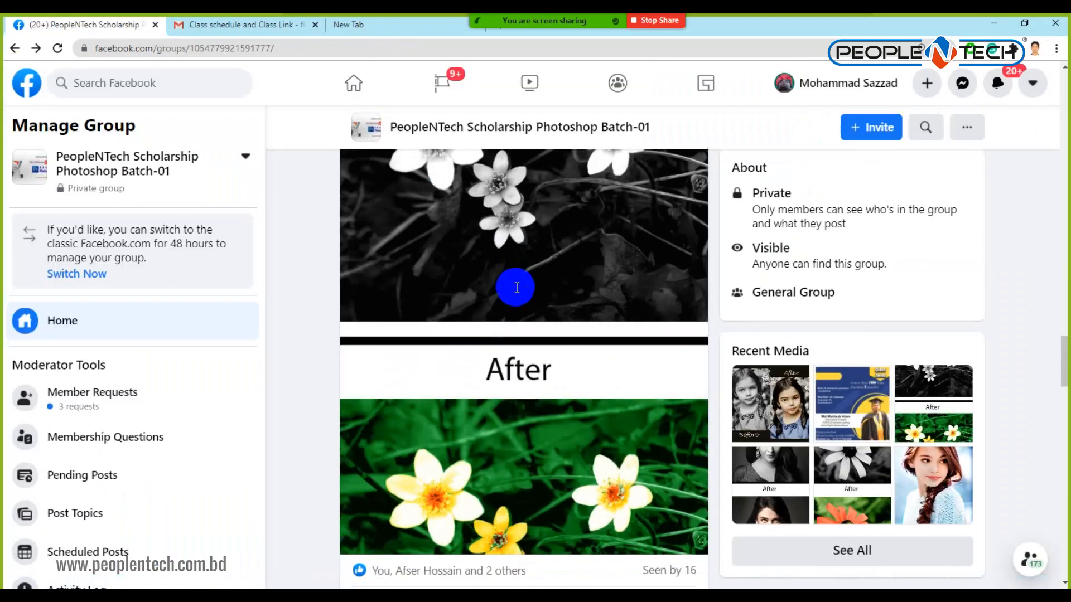
pyautogui.scroll(-20, 517, 287)
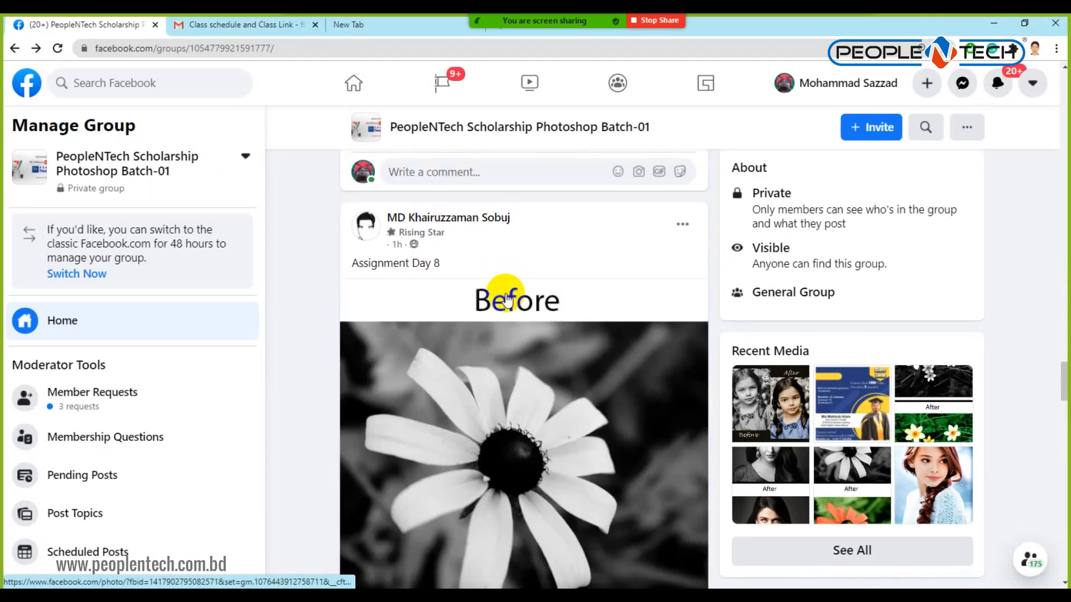
pyautogui.scroll(15, 505, 299)
pyautogui.scroll(15, 506, 299)
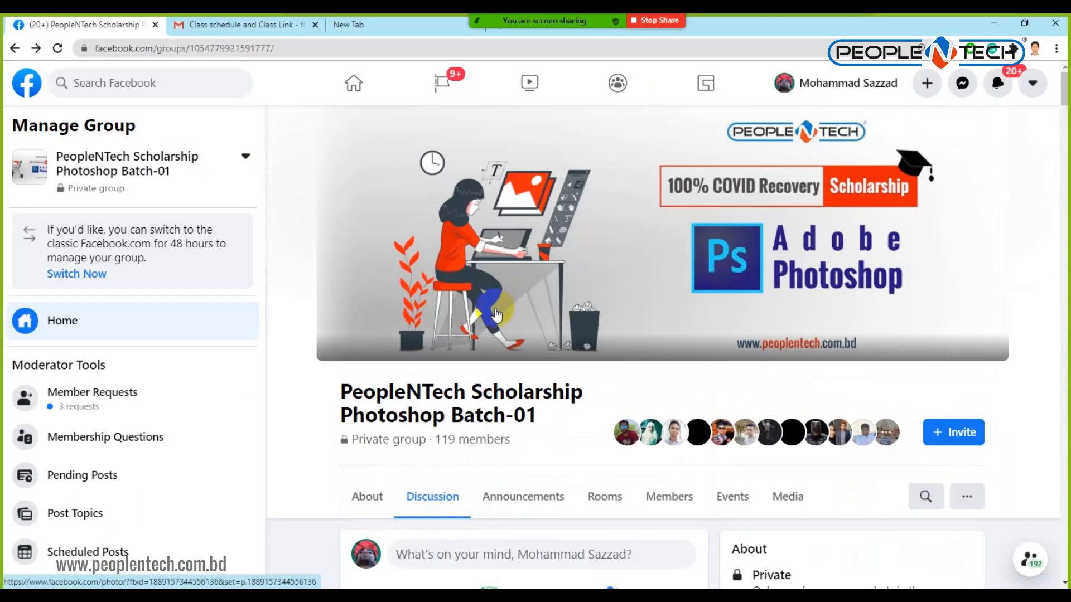
# Check the meeting's video options and the class schedule email, then open a new browser tab.
pyautogui.moveTo(505, 20)
pyautogui.click(421, 29)
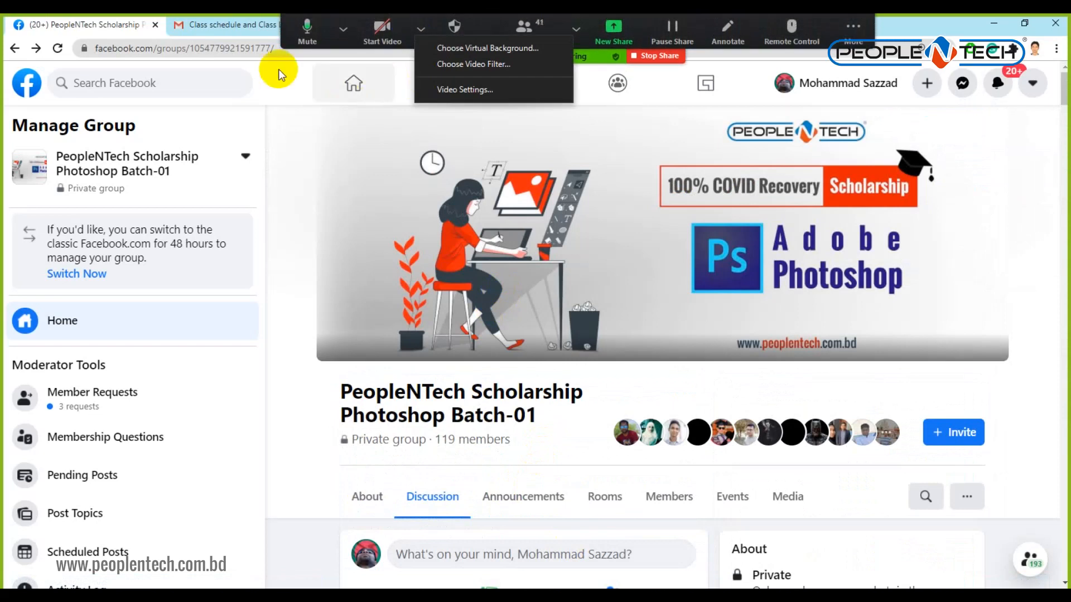
pyautogui.click(263, 22)
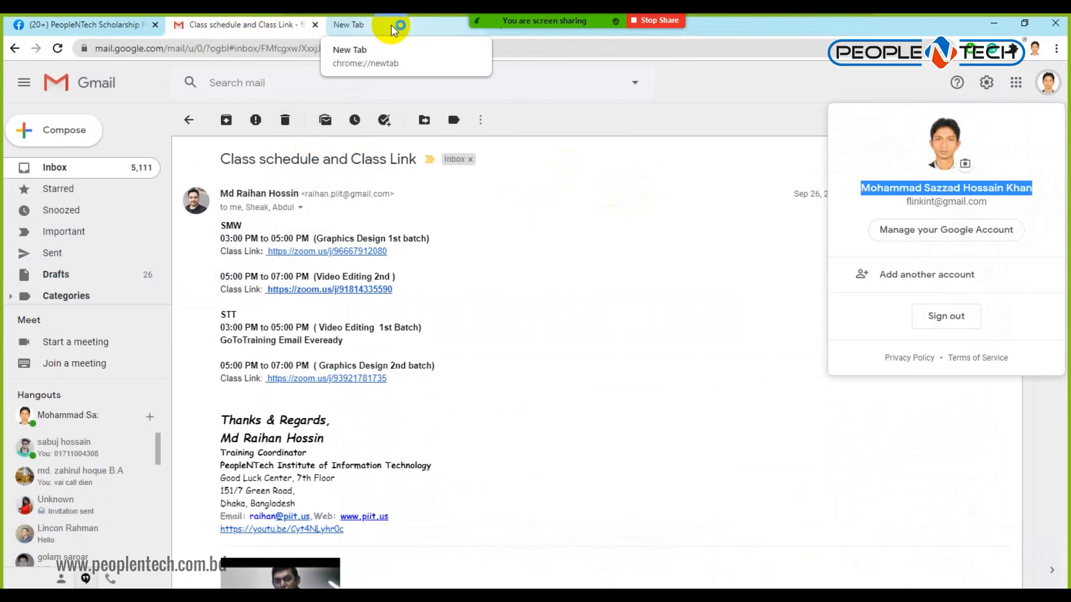
pyautogui.click(410, 29)
# Search Google Images for 'logo design'.
pyautogui.click(451, 295)
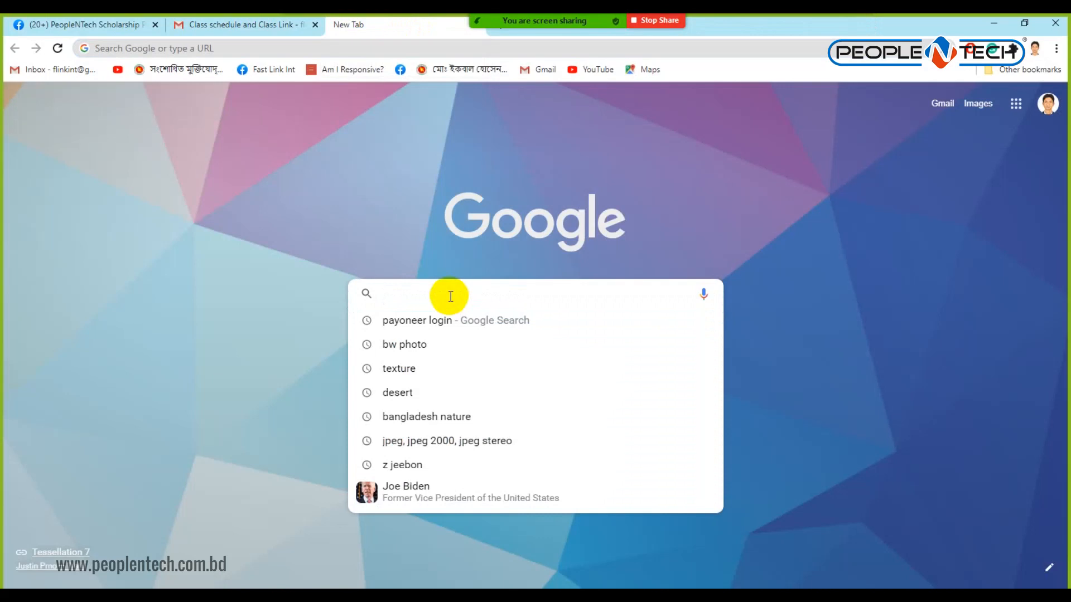
pyautogui.write('lo')
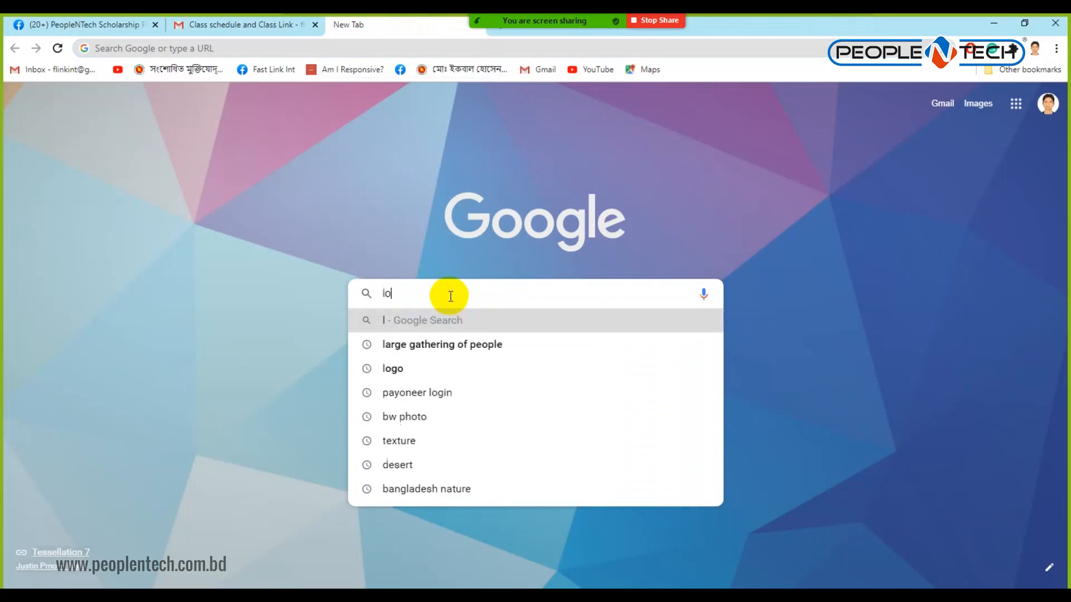
pyautogui.write('go design')
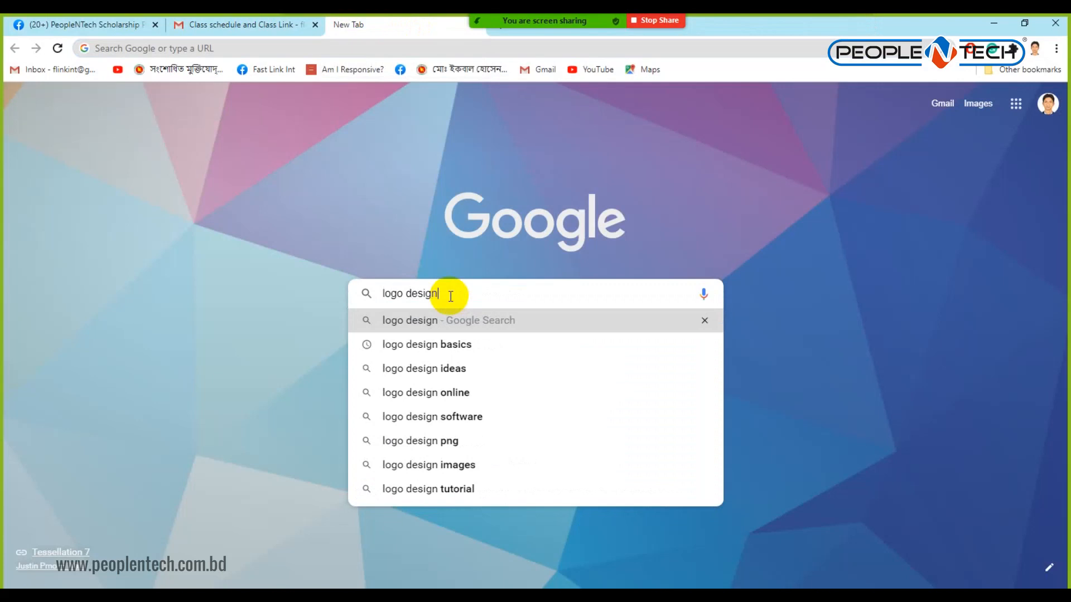
pyautogui.press('Return')
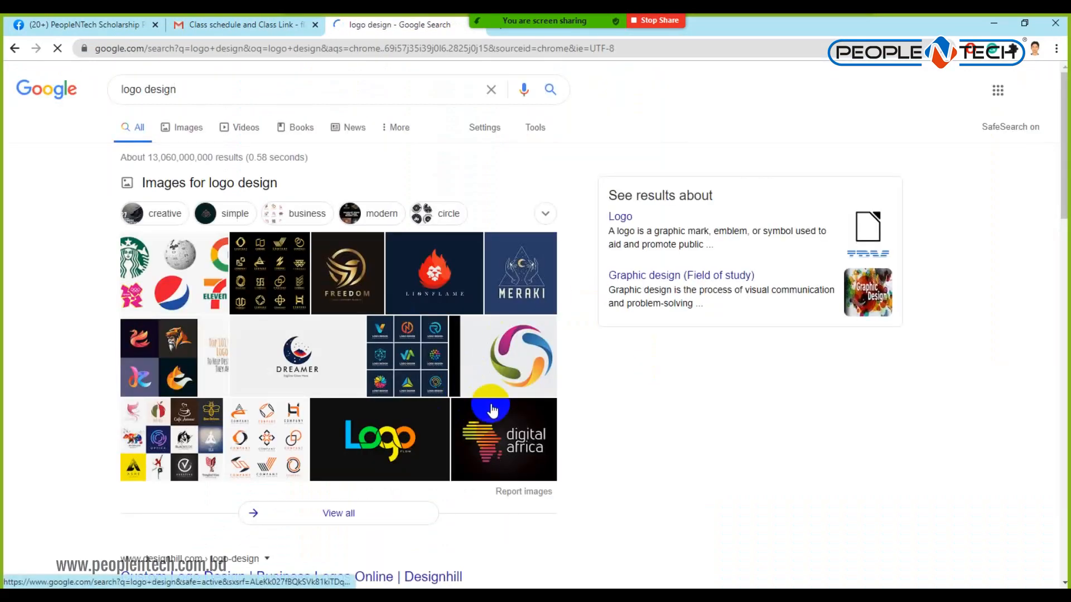
pyautogui.click(381, 440)
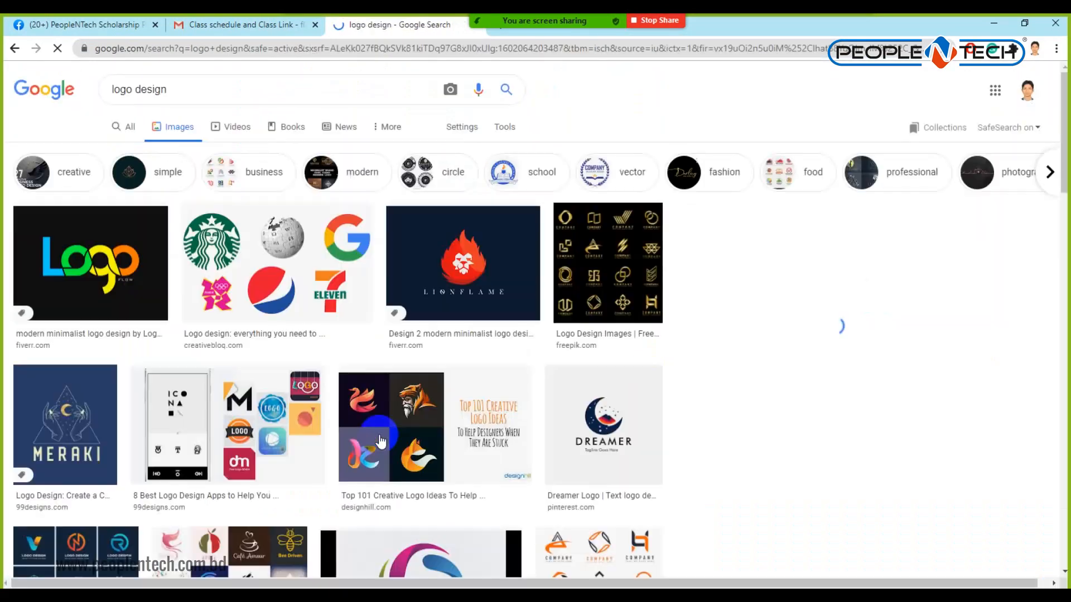
# Copy the colourful Logo FLOW image to the clipboard and return to Photoshop.
pyautogui.click(84, 248)
pyautogui.rightClick(840, 214)
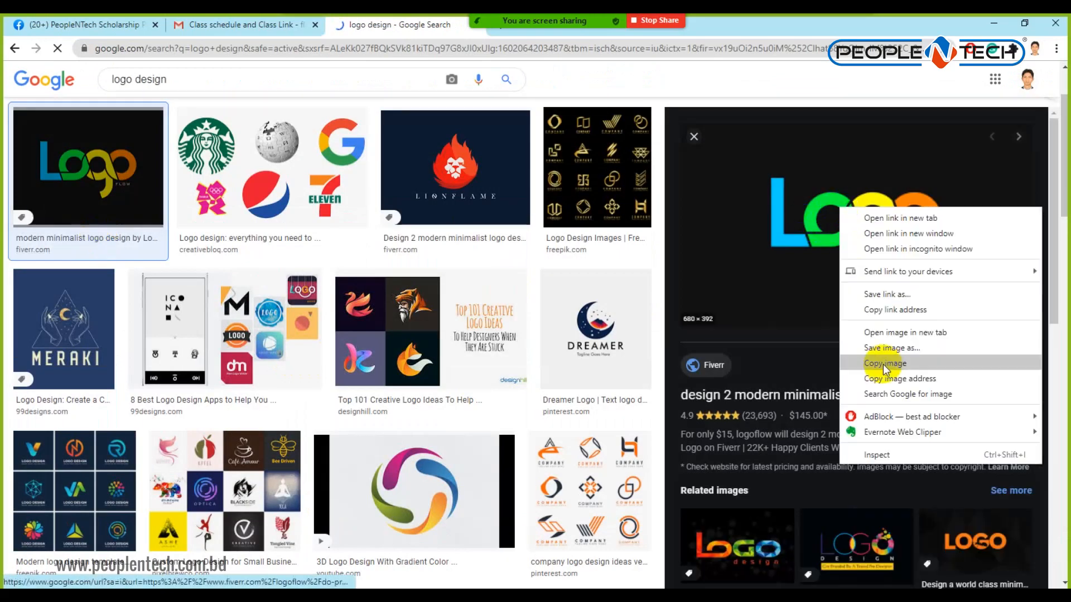
pyautogui.click(882, 365)
pyautogui.hotkey('alt', 'Tab')
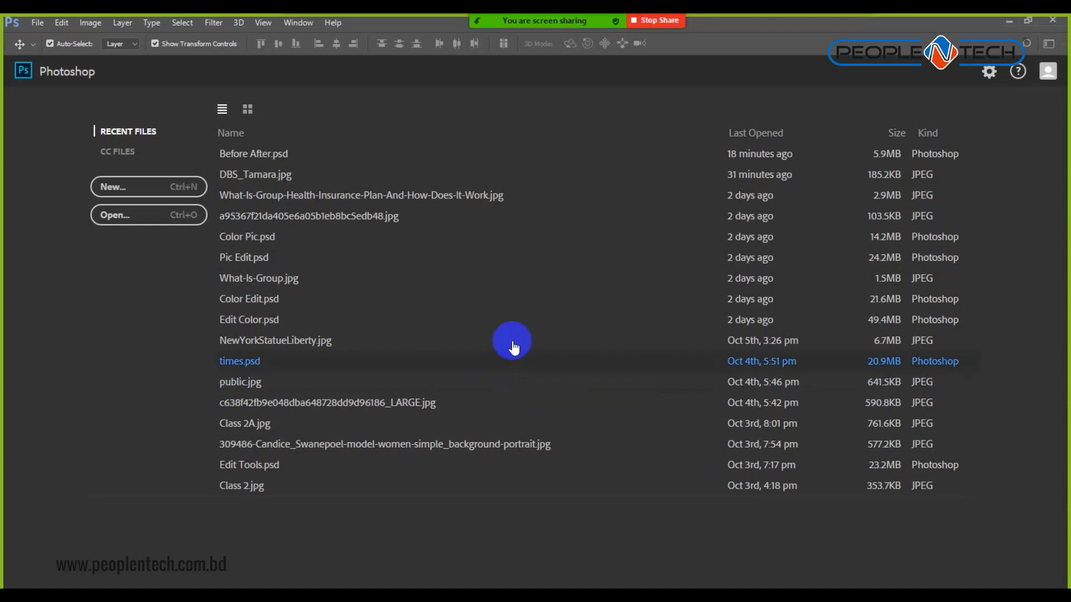
# Create a 680x392 clipboard-sized document and paste the copied logo into it.
pyautogui.hotkey('ctrl', 'n')
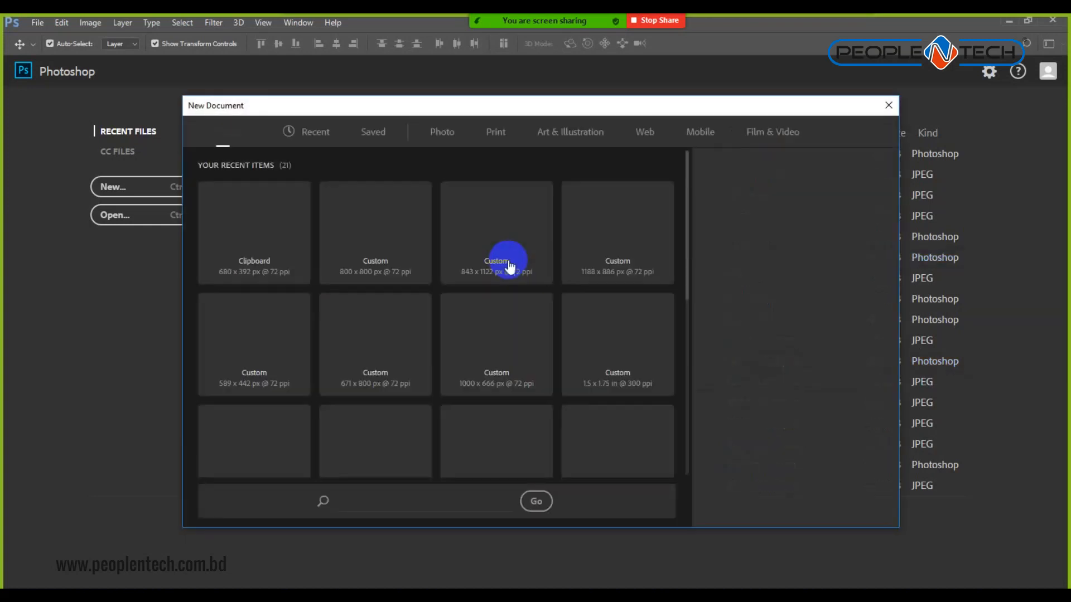
pyautogui.click(807, 516)
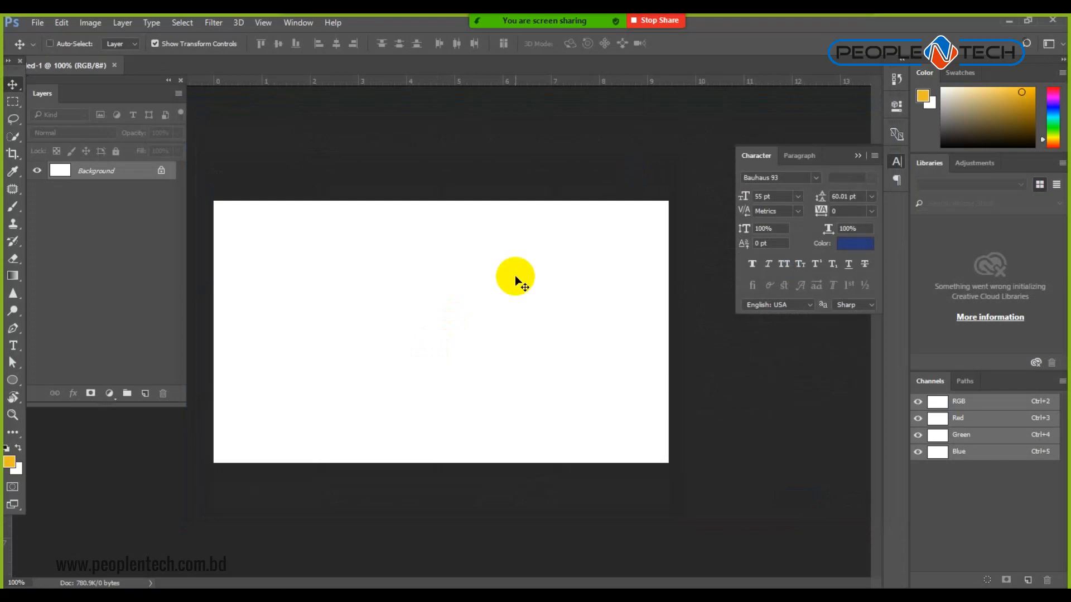
pyautogui.hotkey('ctrl', 'v')
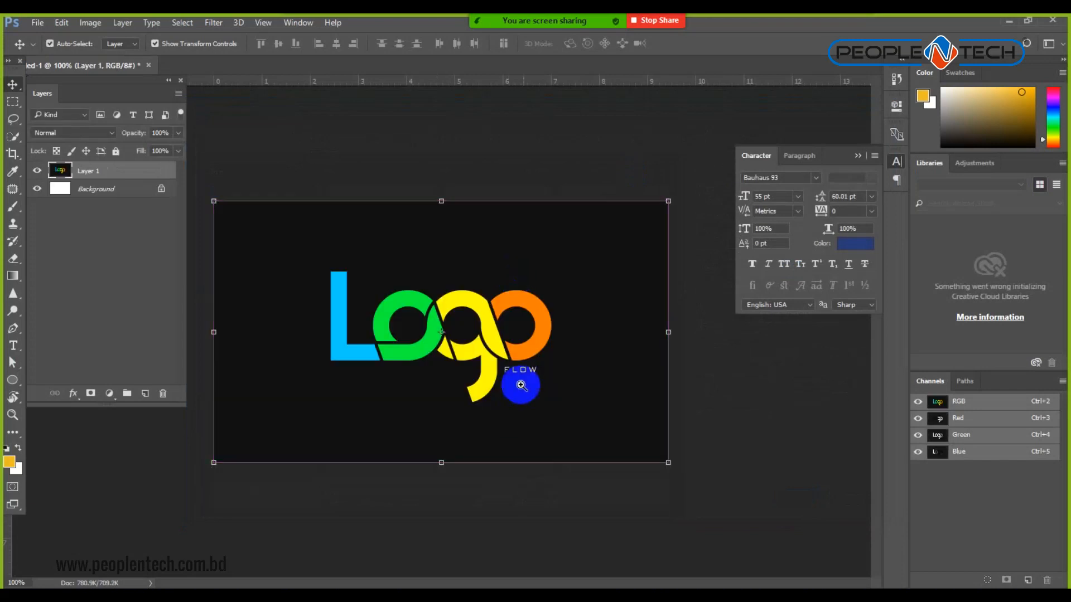
# Fill the area around the FLOW text with the sampled black background colour.
pyautogui.scroll(2, 490, 370)
pyautogui.click(73, 170)
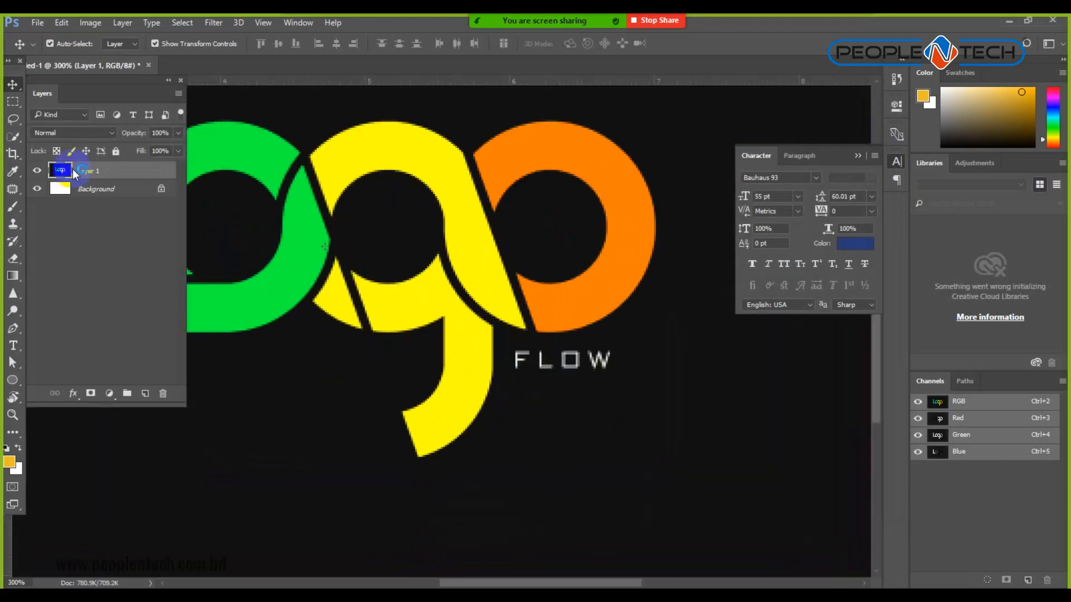
pyautogui.click(21, 99)
pyautogui.moveTo(508, 341)
pyautogui.mouseDown()
pyautogui.moveTo(557, 377)
pyautogui.moveTo(634, 392)
pyautogui.mouseUp()
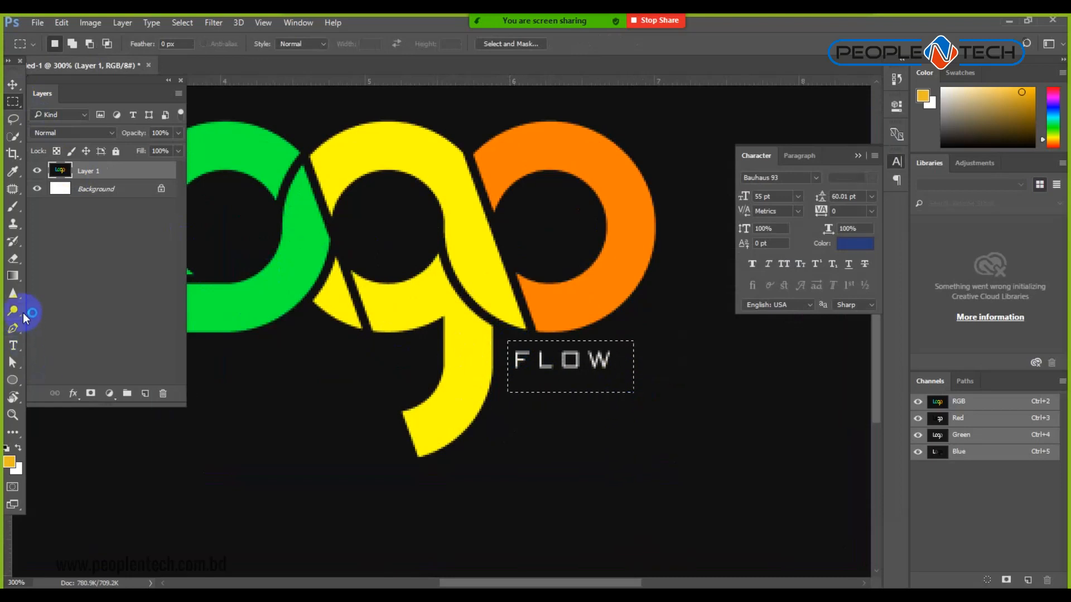
pyautogui.click(617, 451)
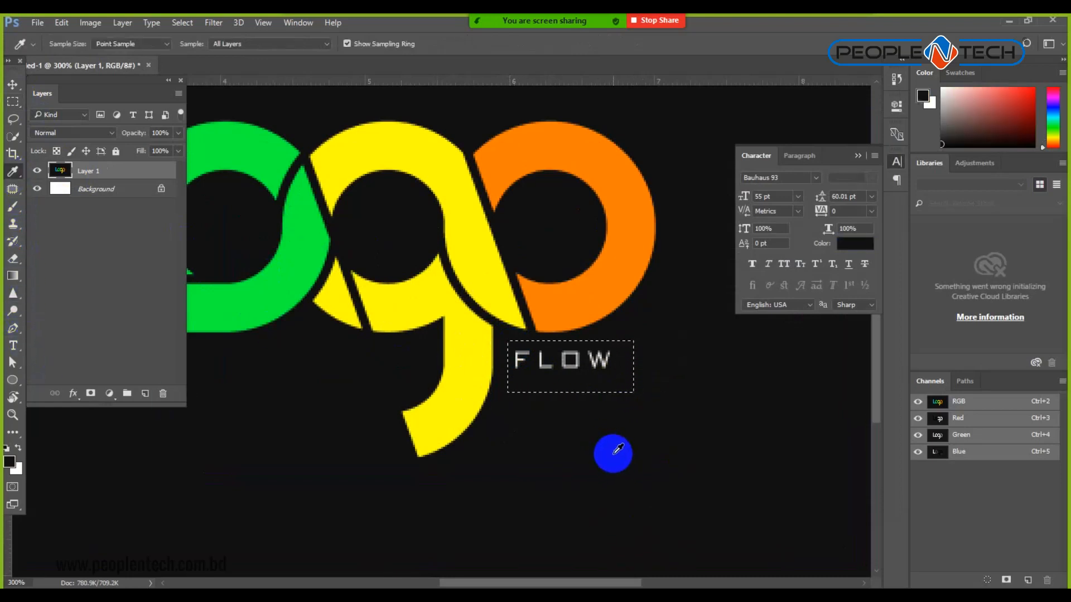
pyautogui.hotkey('alt', 'BackSpace')
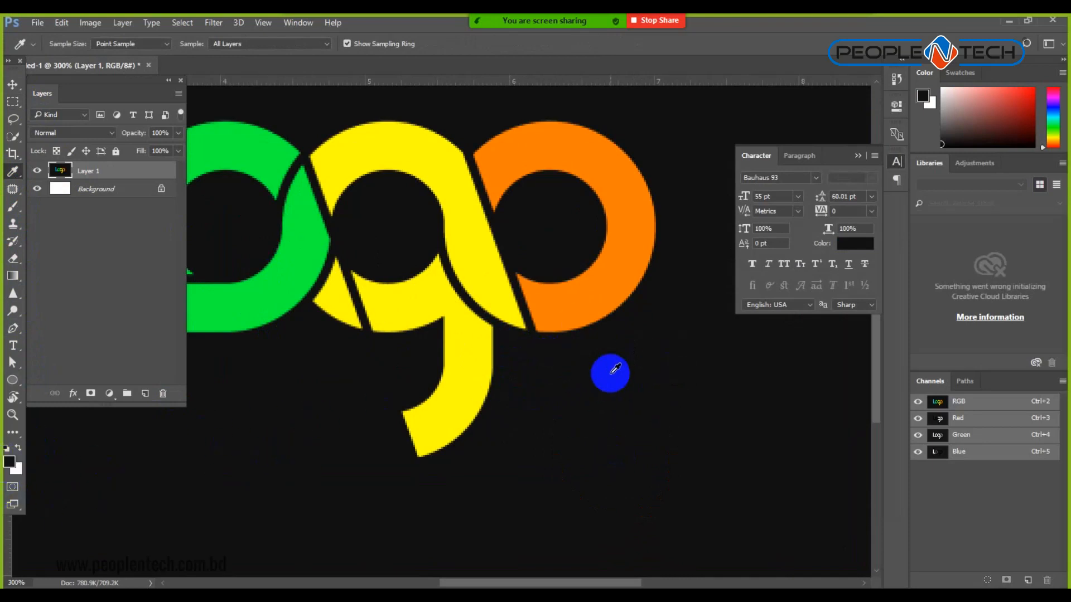
pyautogui.hotkey('ctrl', '-')
pyautogui.hotkey('ctrl', '-')
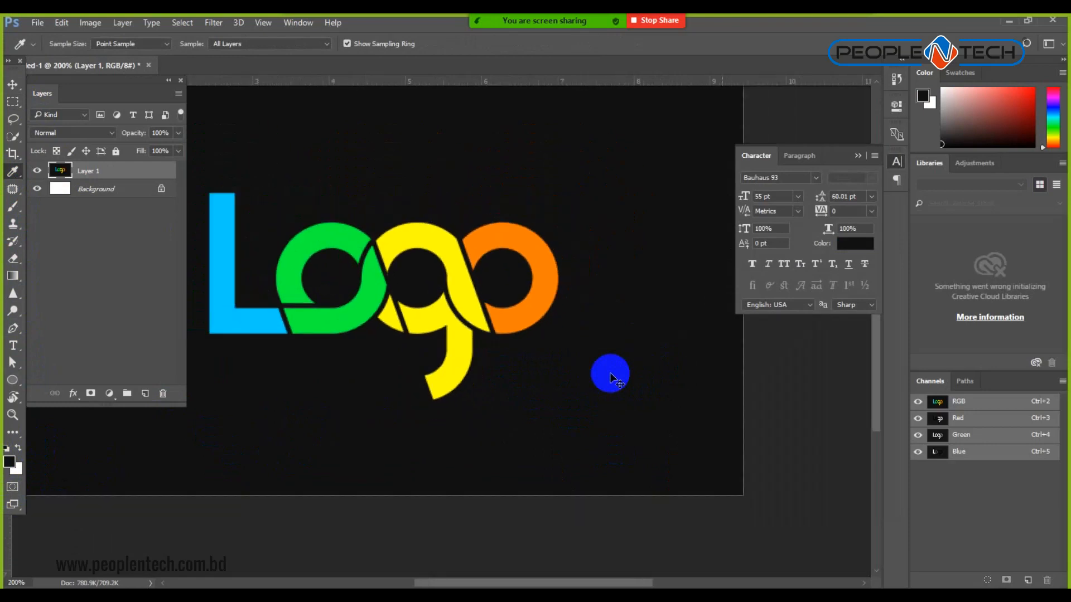
pyautogui.click(12, 84)
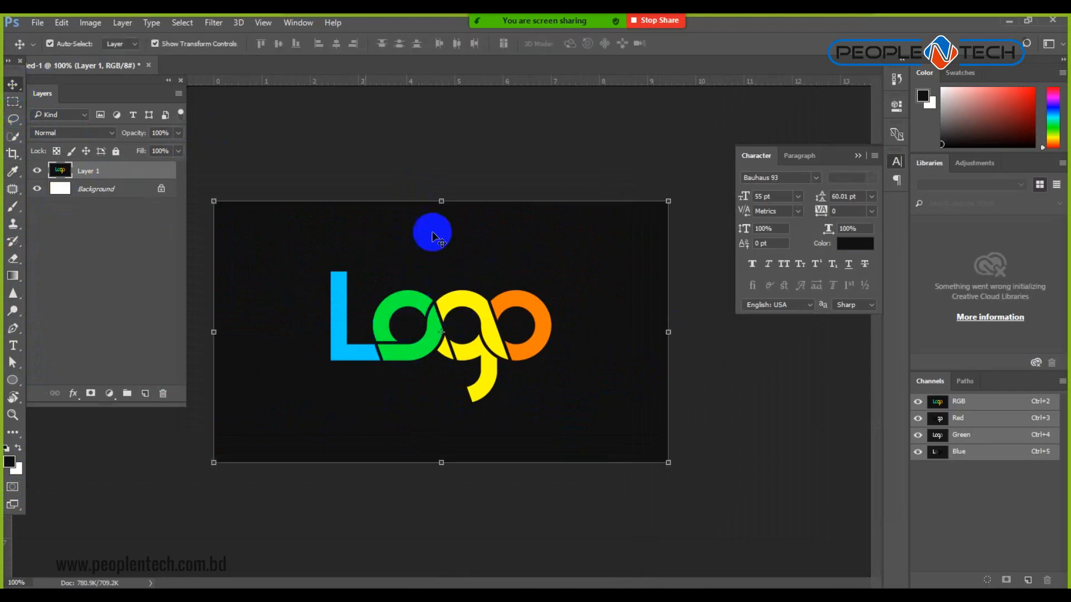
pyautogui.click(13, 155)
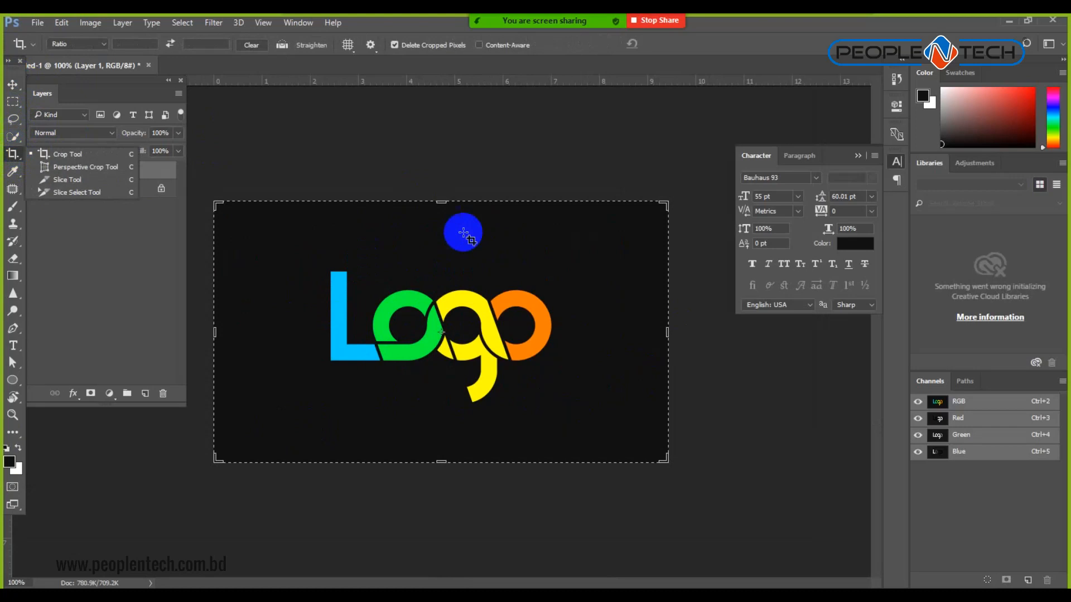
pyautogui.moveTo(441, 202); pyautogui.dragTo(448, 272)
pyautogui.moveTo(221, 331); pyautogui.dragTo(264, 331)
pyautogui.moveTo(611, 331); pyautogui.dragTo(560, 332)
pyautogui.moveTo(441, 417); pyautogui.dragTo(451, 399)
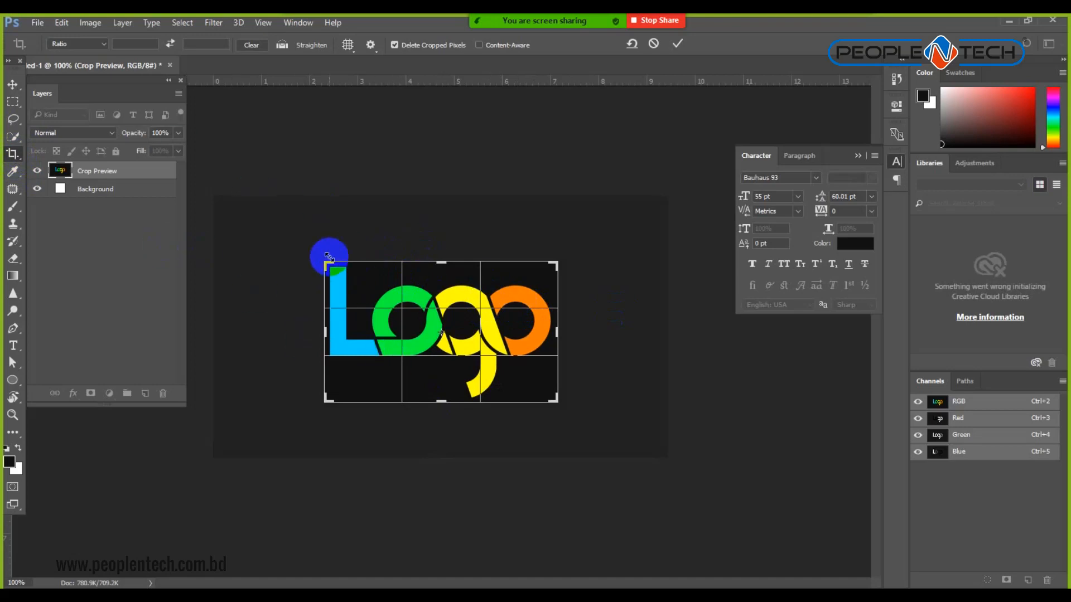
pyautogui.click(678, 44)
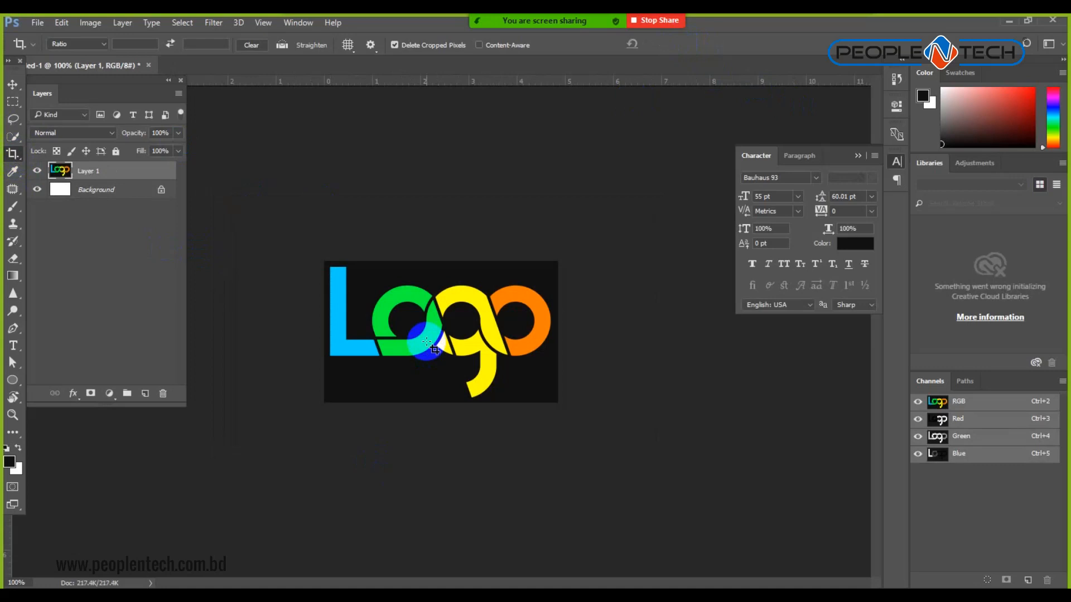
pyautogui.scroll(5, 427, 341)
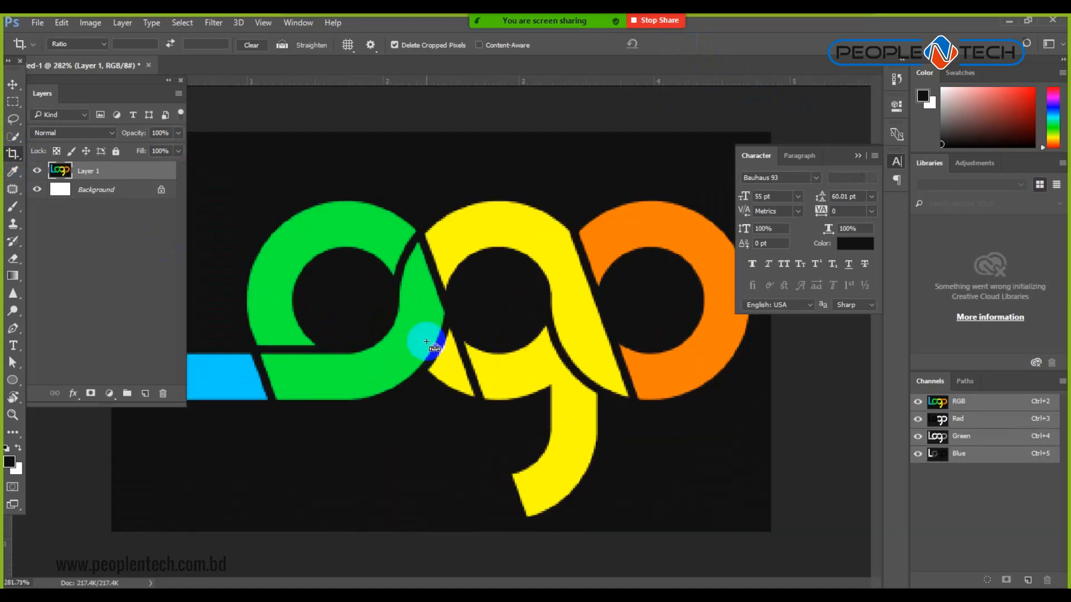
pyautogui.scroll(-5, 427, 341)
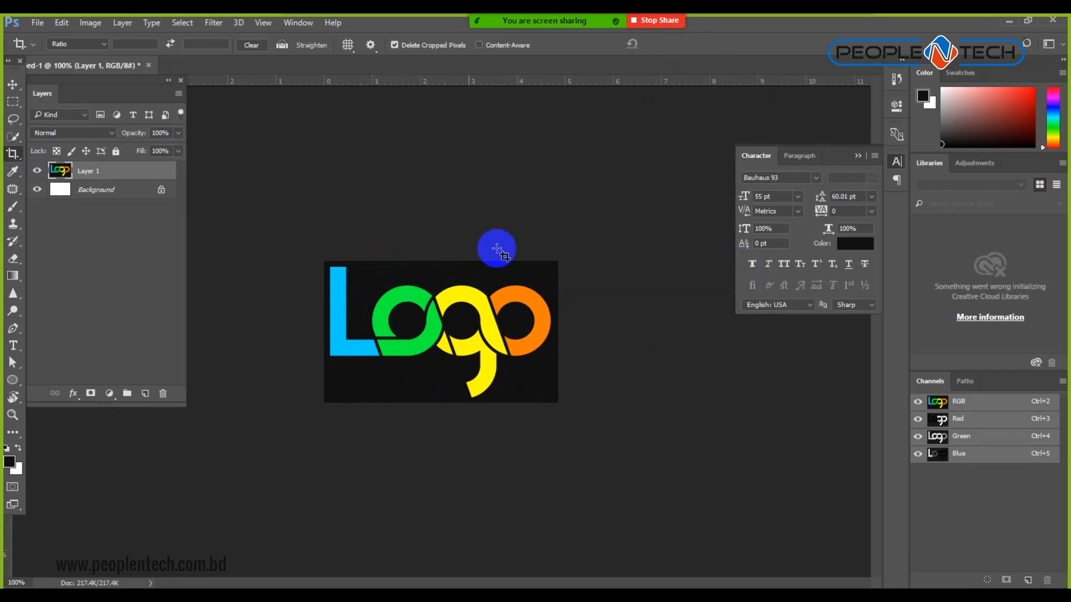
# Select the black background with the Magic Wand and delete it.
pyautogui.click(13, 137)
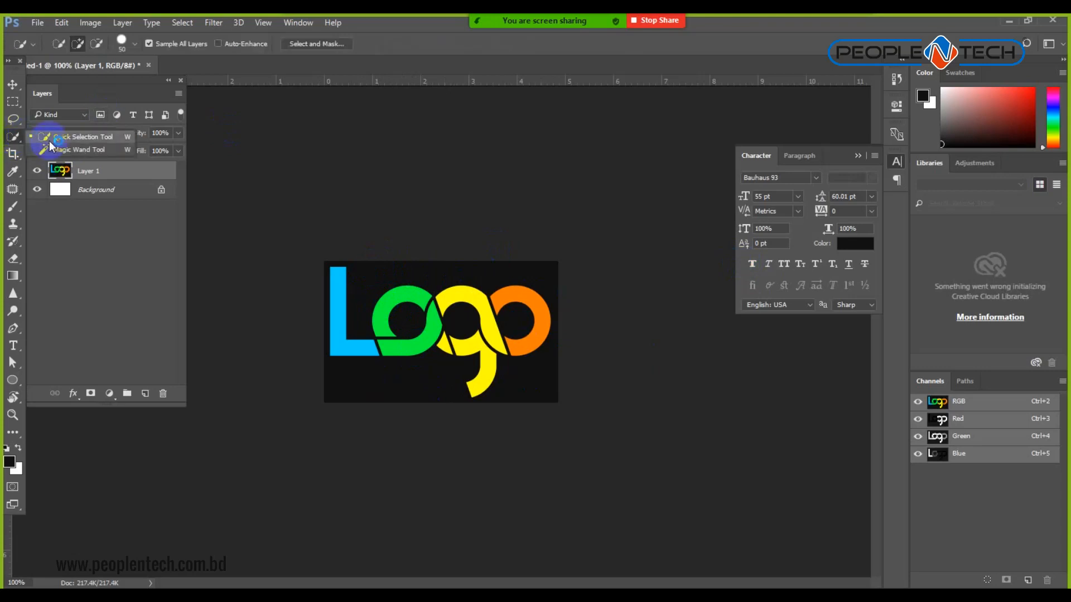
pyautogui.click(53, 148)
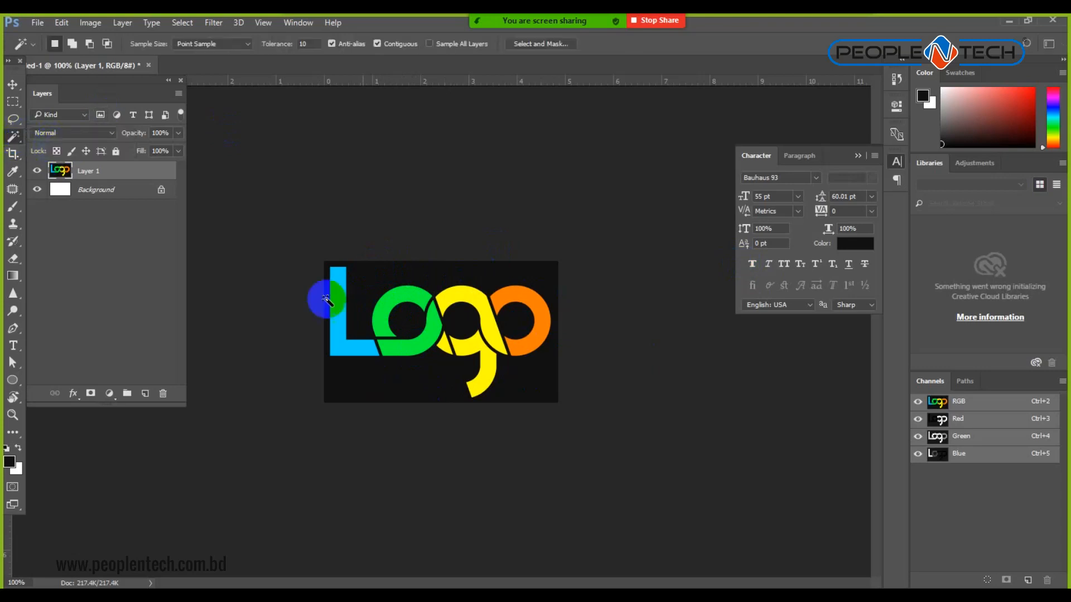
pyautogui.click(400, 284)
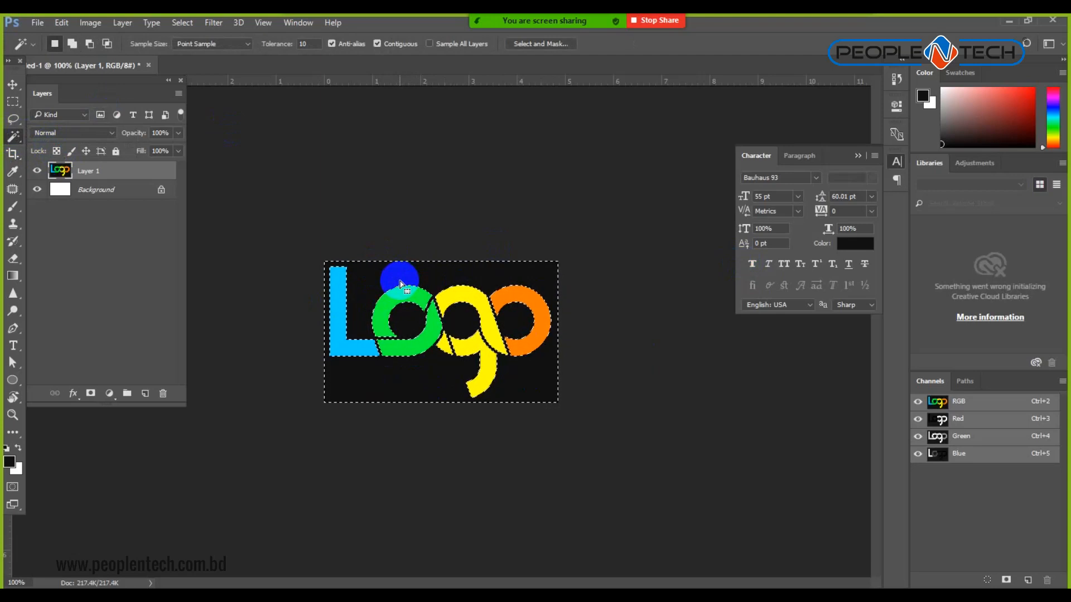
pyautogui.press('Delete')
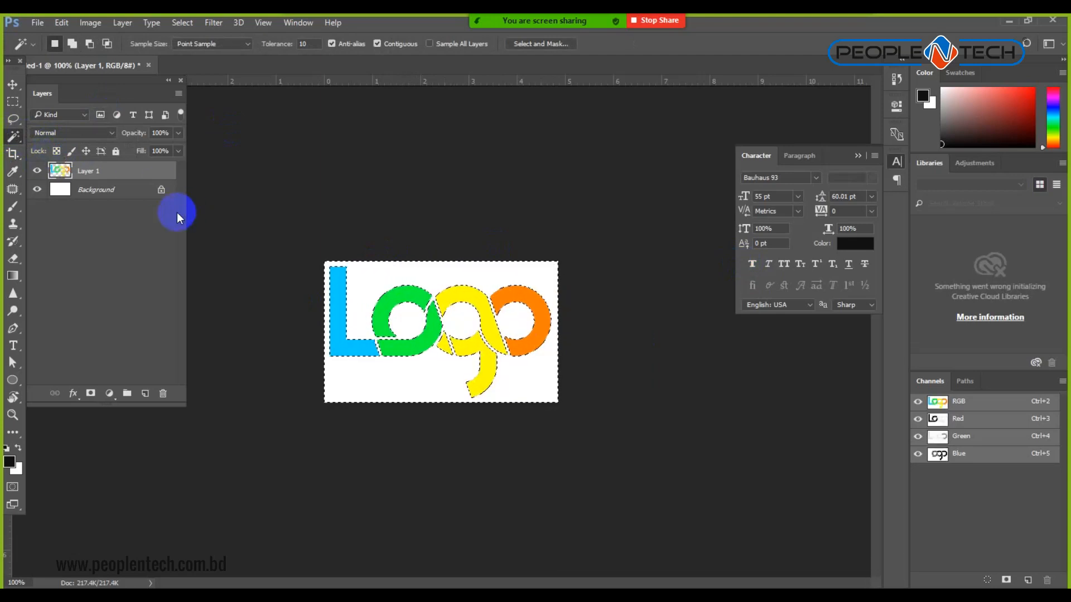
pyautogui.hotkey('ctrl', 'd')
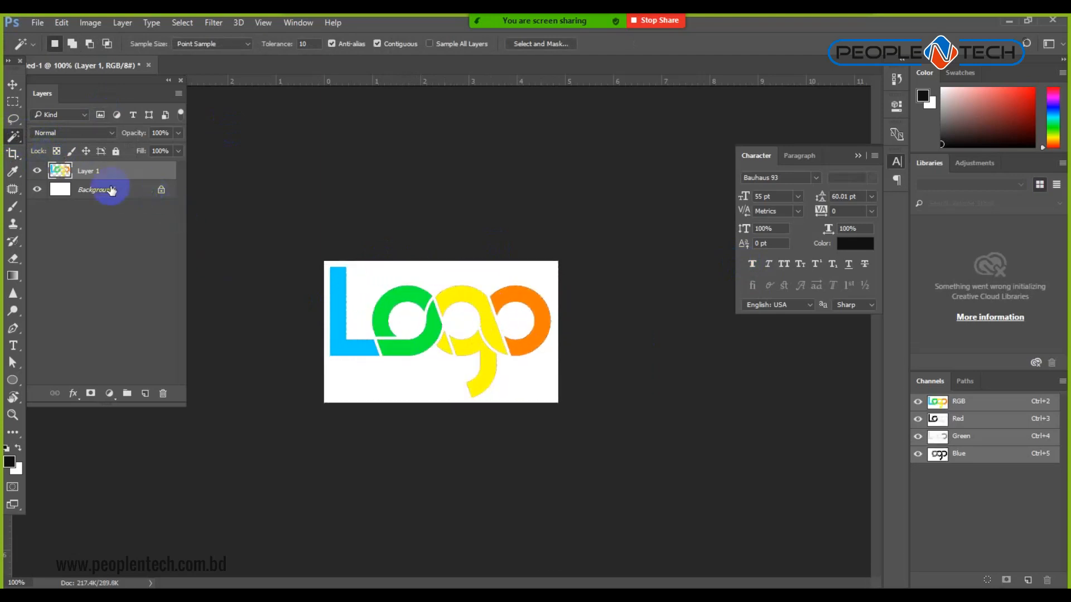
# Delete the Background layer so the logo sits on a transparent canvas.
pyautogui.click(107, 195)
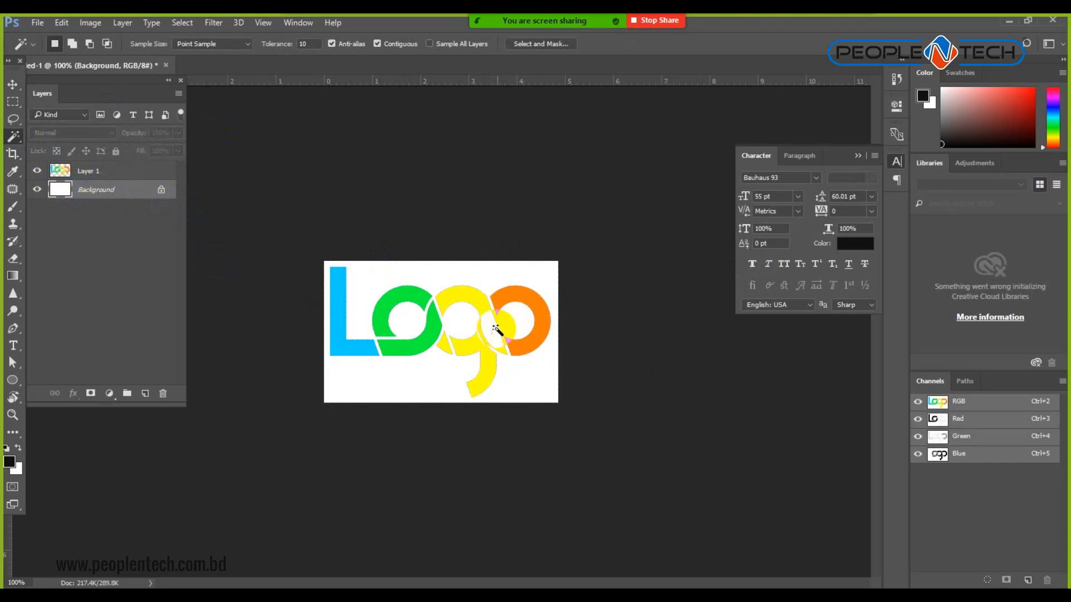
pyautogui.click(38, 191)
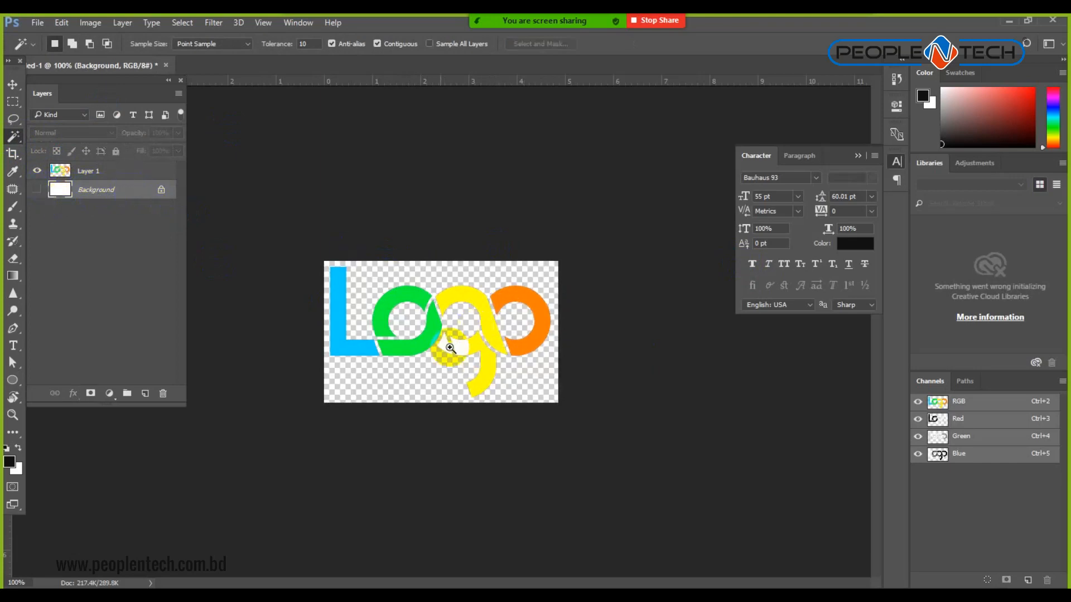
pyautogui.keyDown('ctrl'); pyautogui.click(430, 349); pyautogui.keyUp('ctrl')
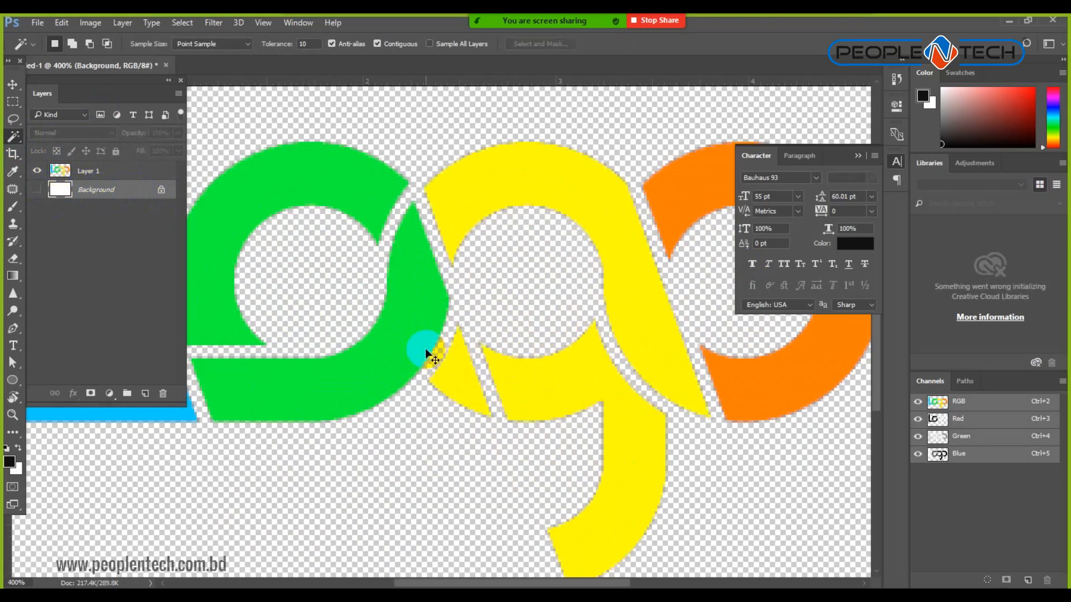
pyautogui.hotkey('ctrl', '-')
pyautogui.hotkey('ctrl', '-')
pyautogui.hotkey('ctrl', '-')
pyautogui.hotkey('ctrl', '-')
pyautogui.click(102, 199)
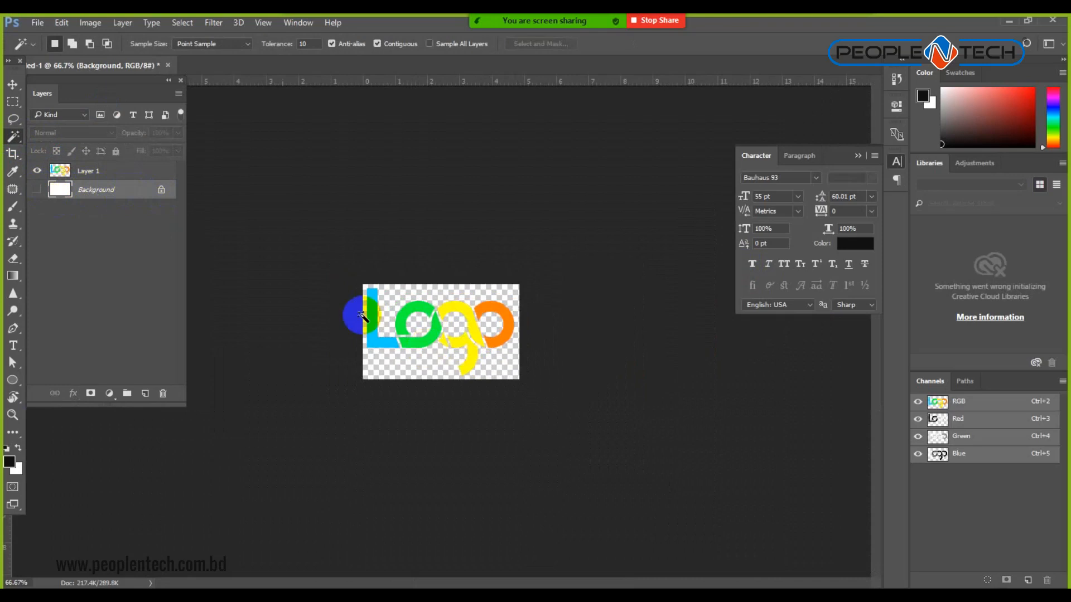
pyautogui.click(37, 190)
pyautogui.click(37, 190)
pyautogui.click(162, 393)
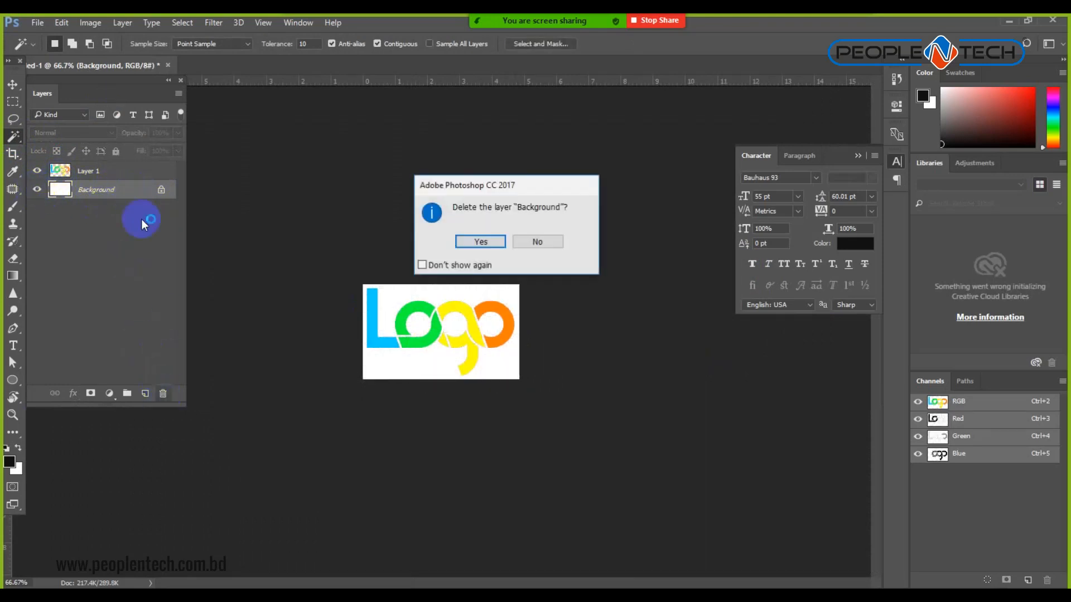
pyautogui.click(488, 242)
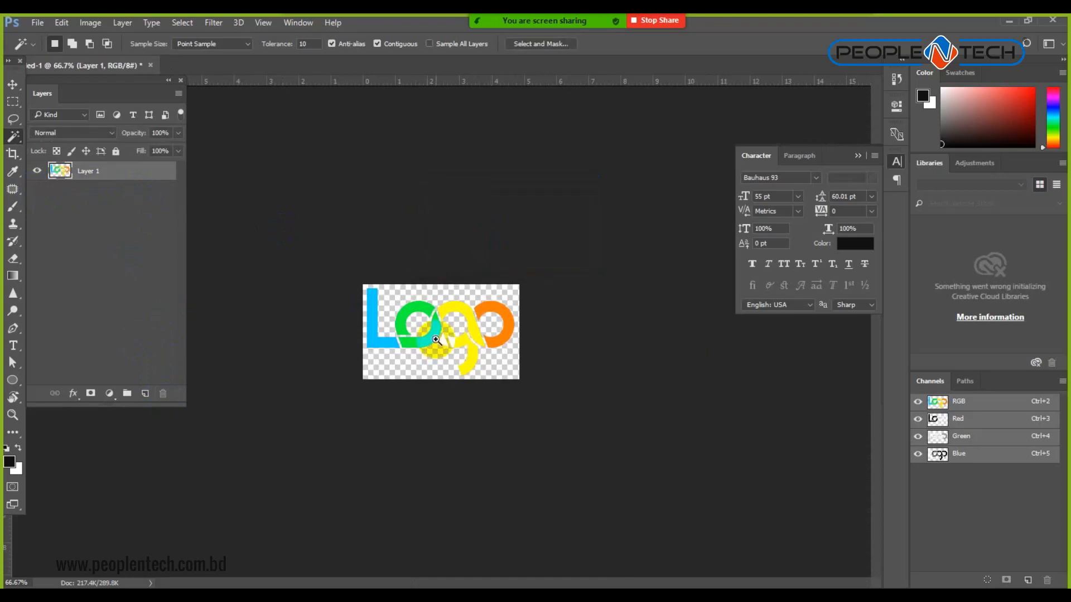
pyautogui.hotkey('ctrl', '+')
pyautogui.hotkey('ctrl', '+')
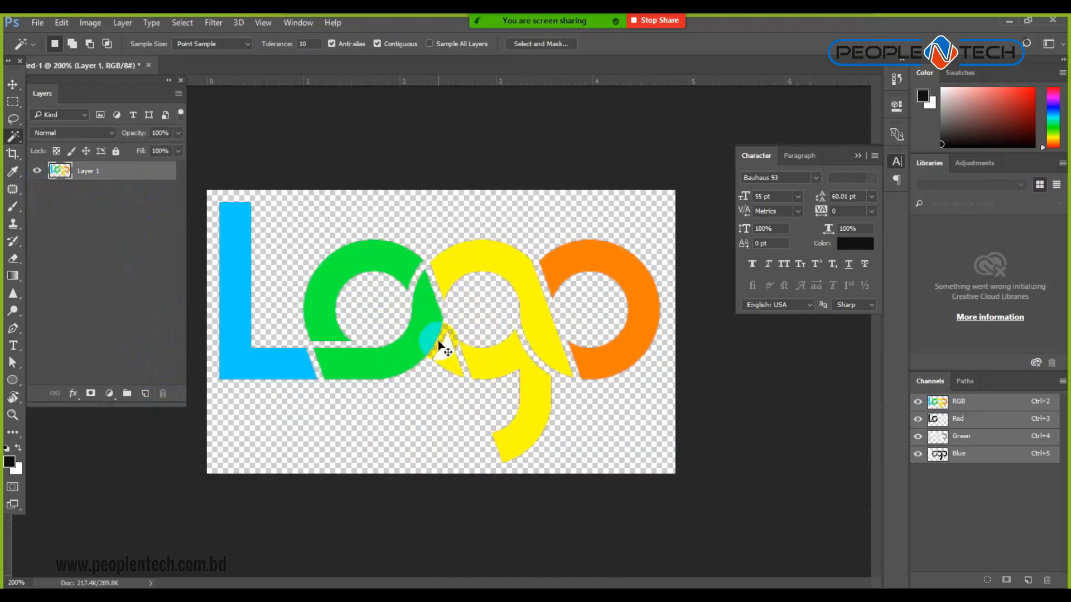
pyautogui.hotkey('ctrl', '-')
pyautogui.hotkey('ctrl', '-')
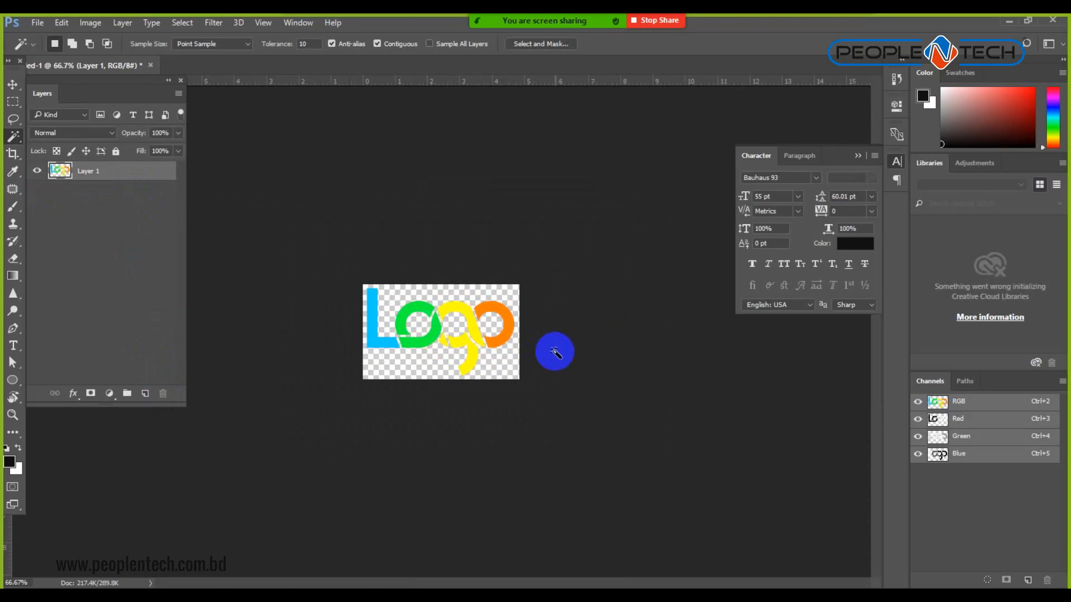
pyautogui.click(37, 23)
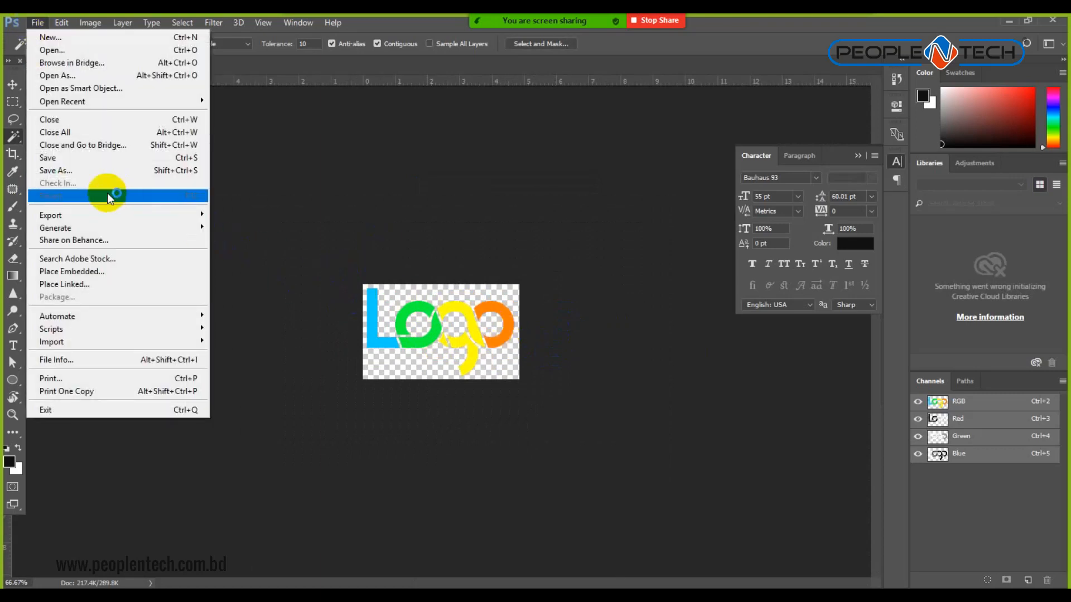
pyautogui.click(84, 168)
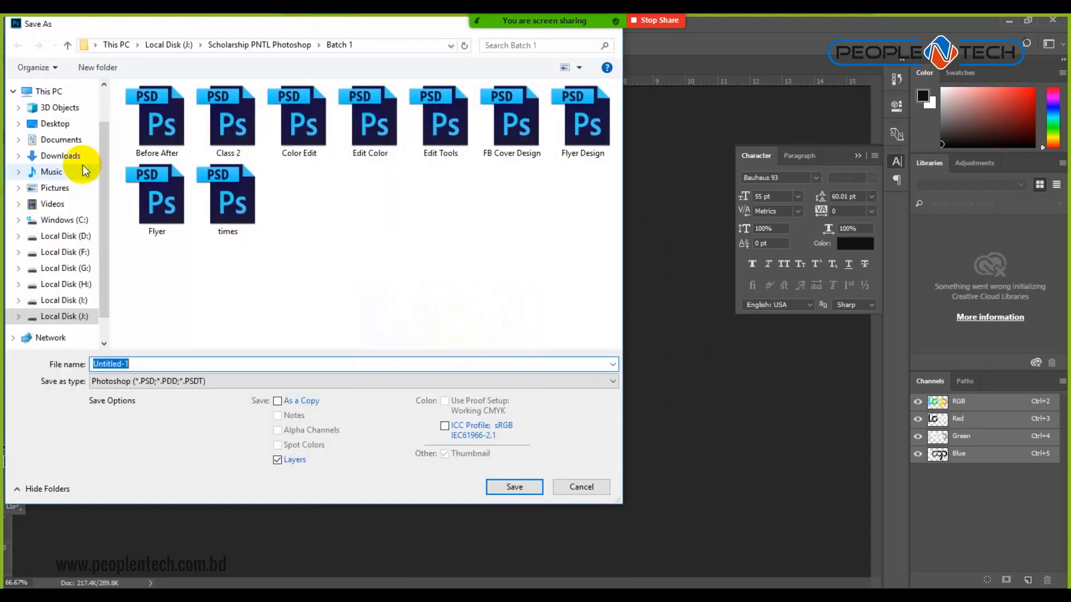
# Save the logo as PNG file LogoPNG with default PNG options, then launch Word.
pyautogui.click(189, 381)
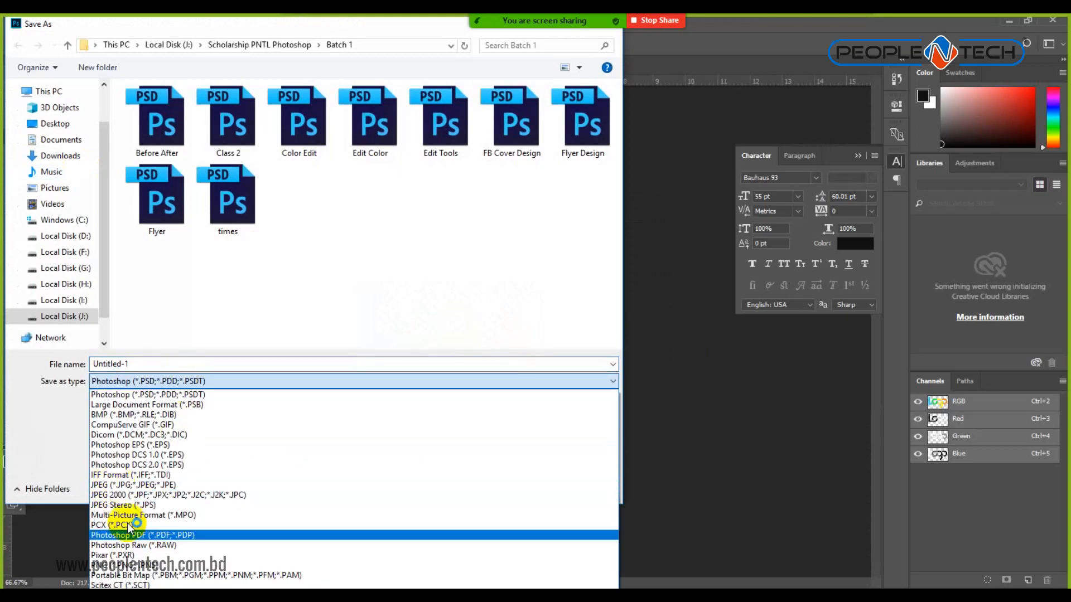
pyautogui.click(125, 565)
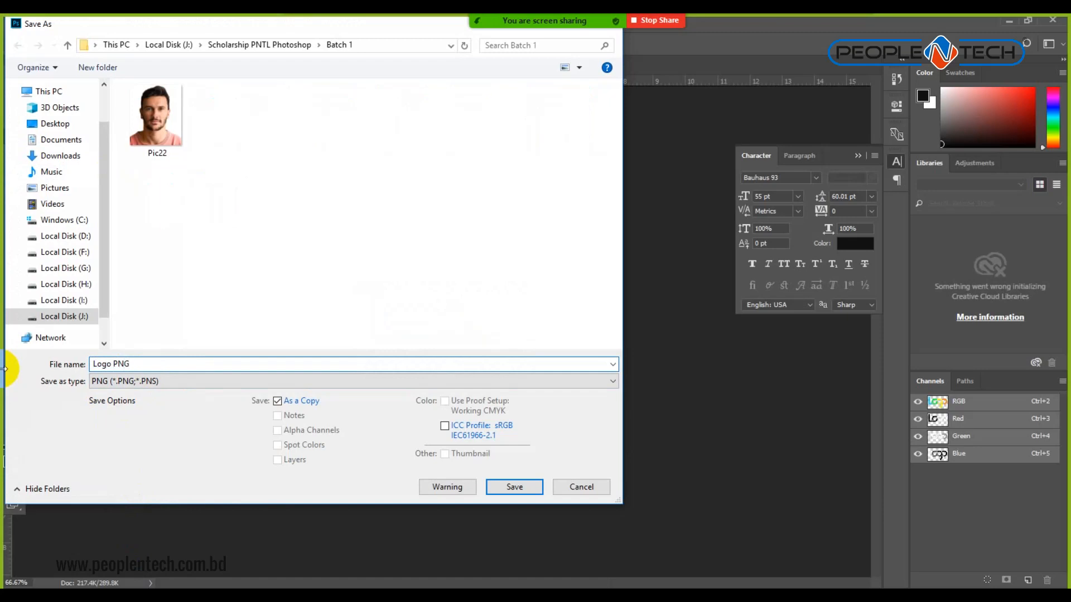
pyautogui.click(113, 364)
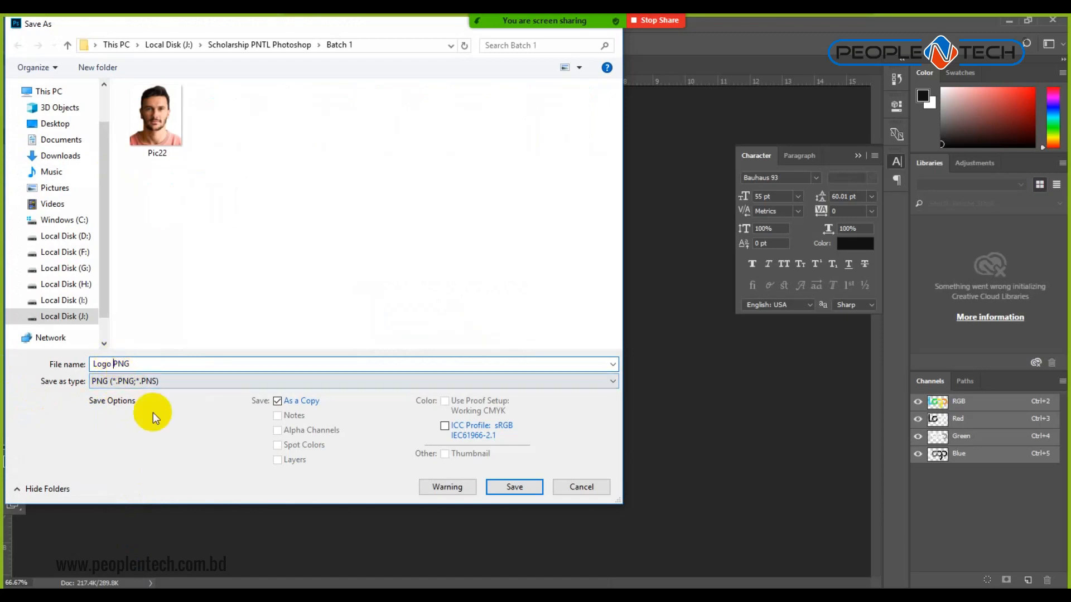
pyautogui.press('BackSpace')
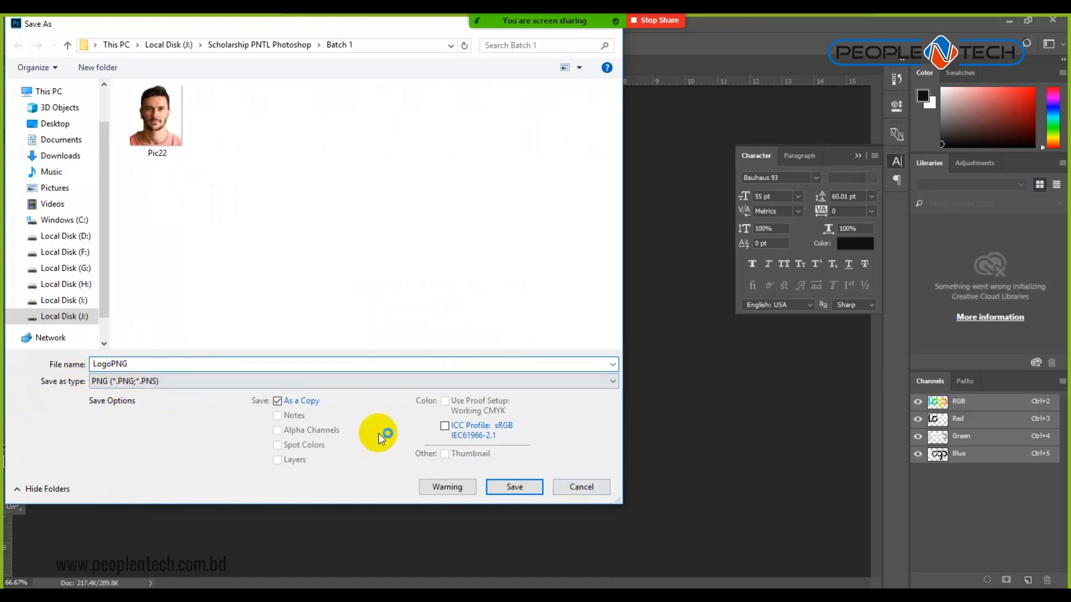
pyautogui.click(518, 487)
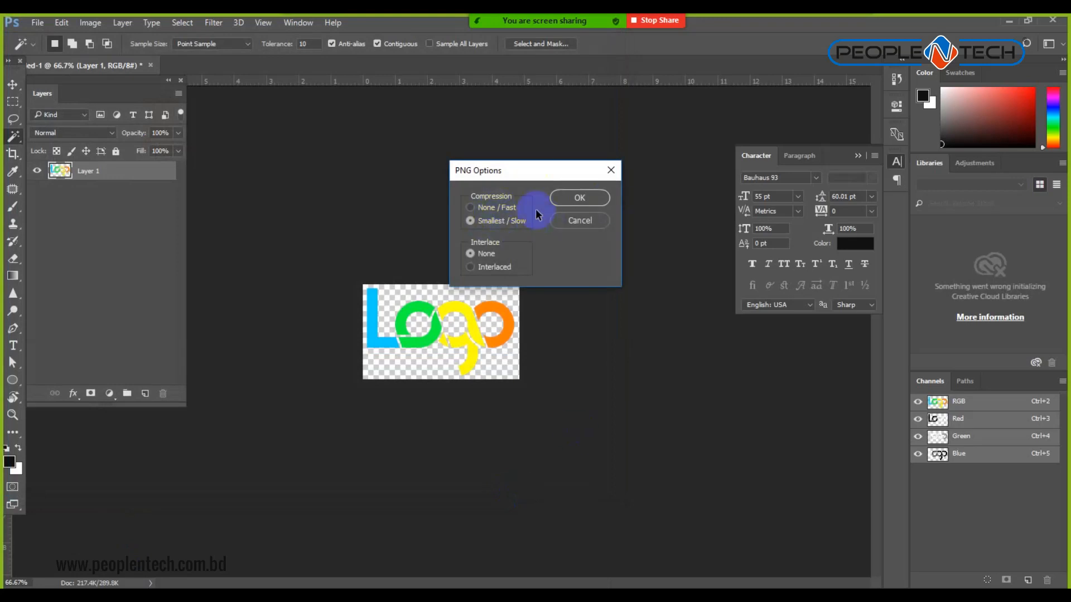
pyautogui.click(586, 199)
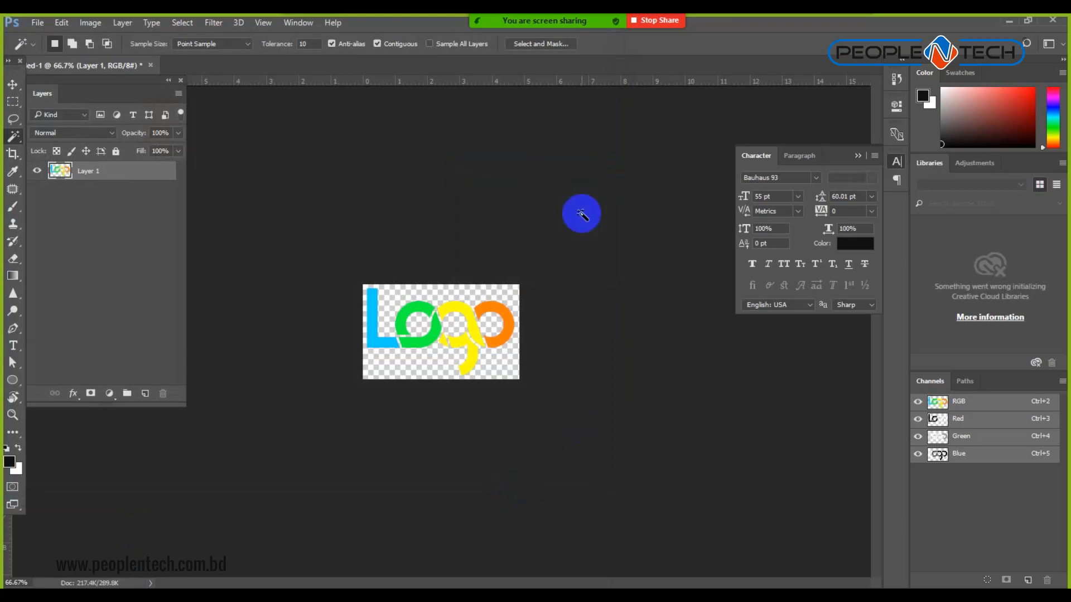
pyautogui.click(457, 563)
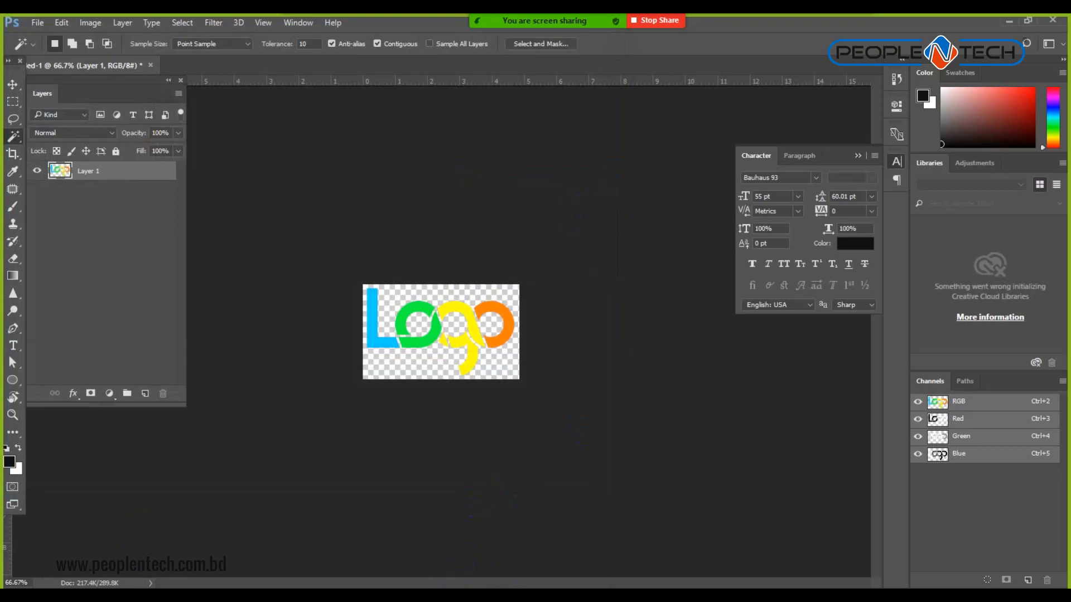
pyautogui.click(520, 513)
# Create a blank Word document, view it at 100% and close the navigation pane.
pyautogui.click(308, 475)
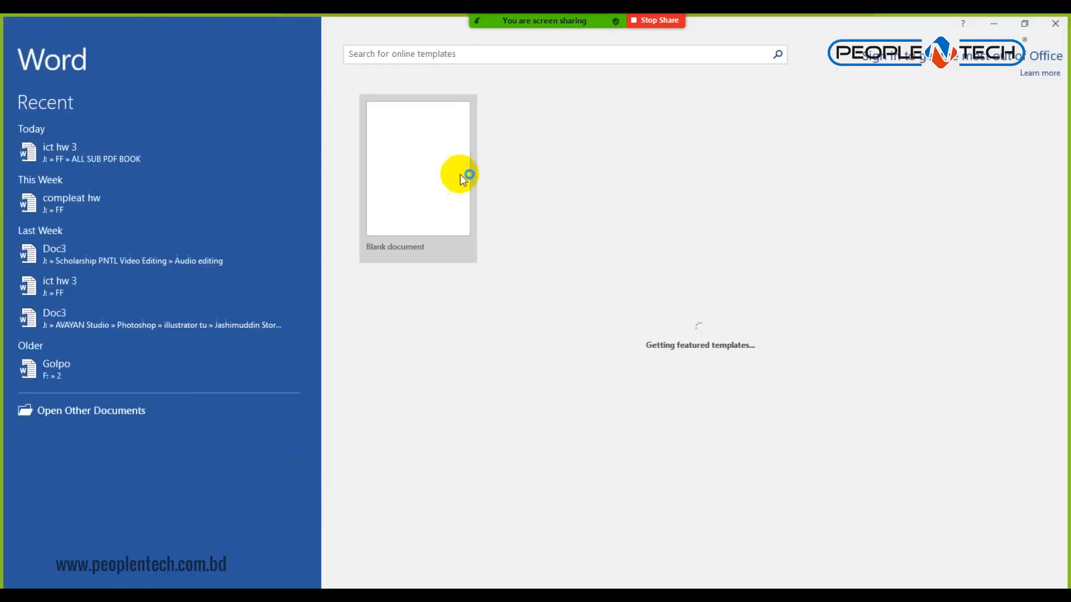
pyautogui.click(407, 155)
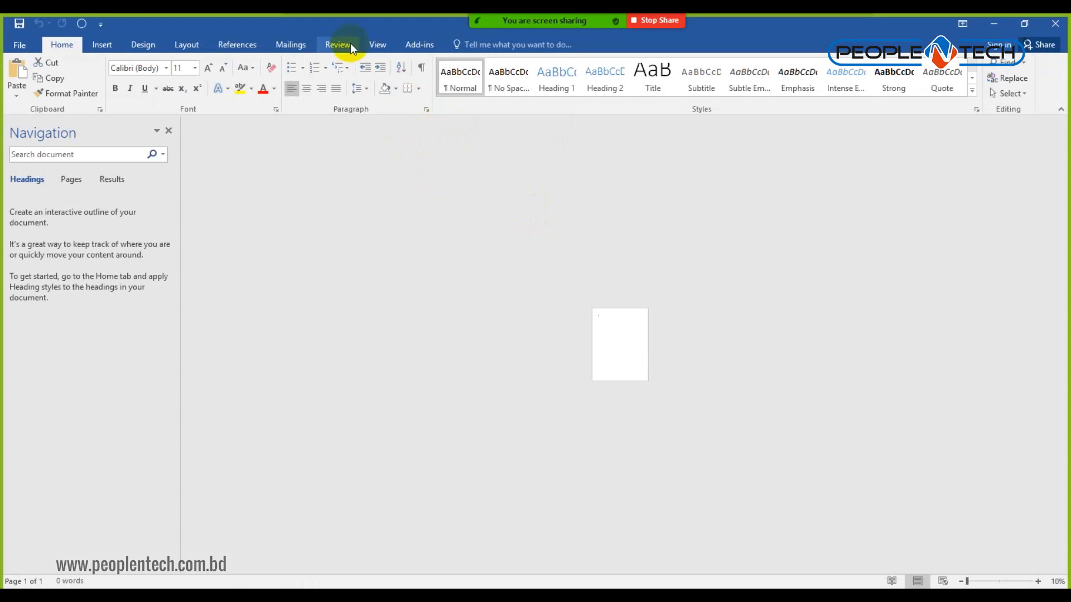
pyautogui.click(377, 44)
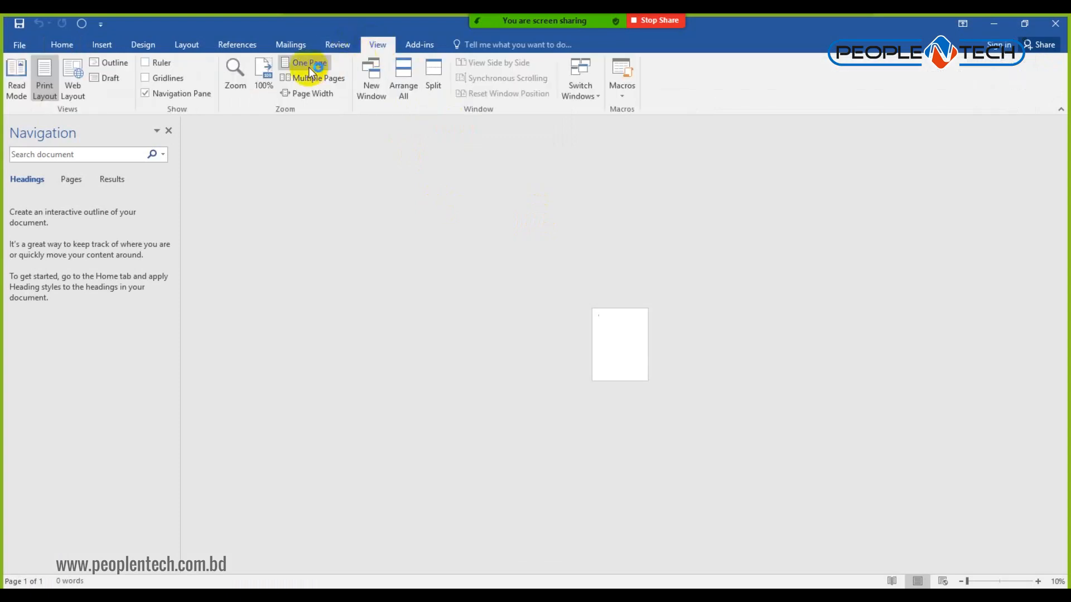
pyautogui.click(264, 73)
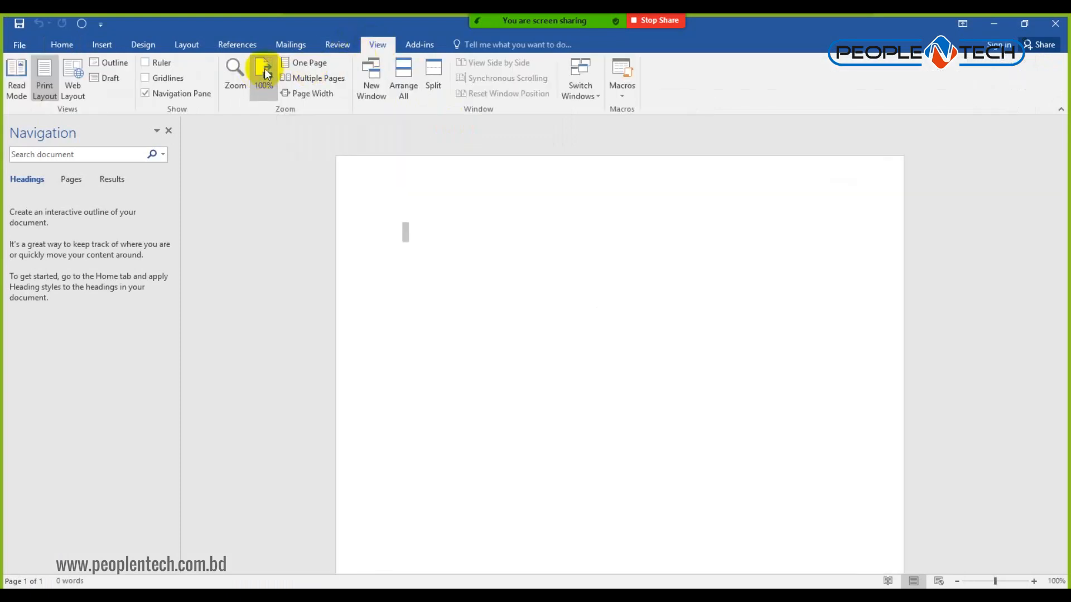
pyautogui.click(94, 48)
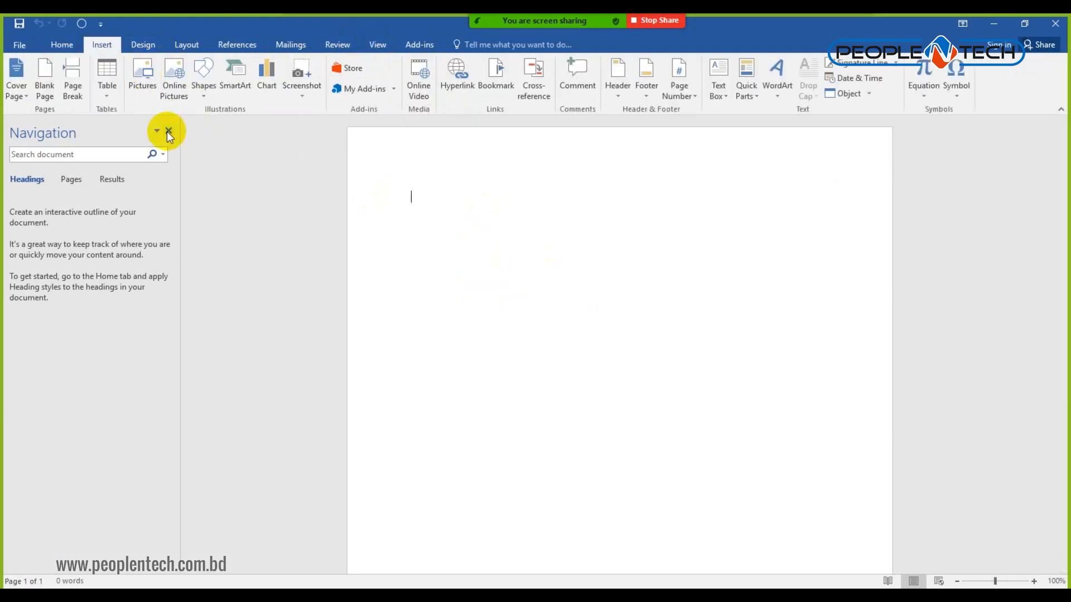
pyautogui.click(168, 130)
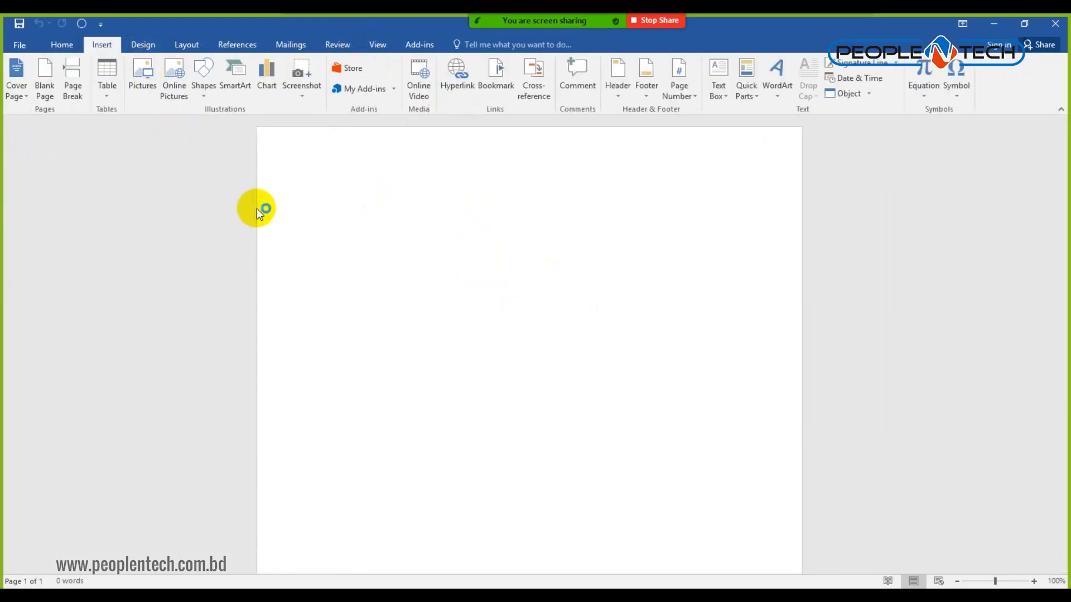
# Insert LogoPNG from J:\Scholarship PNTL Photoshop\Batch 1, dismissing the Premiere crash notice.
pyautogui.click(141, 78)
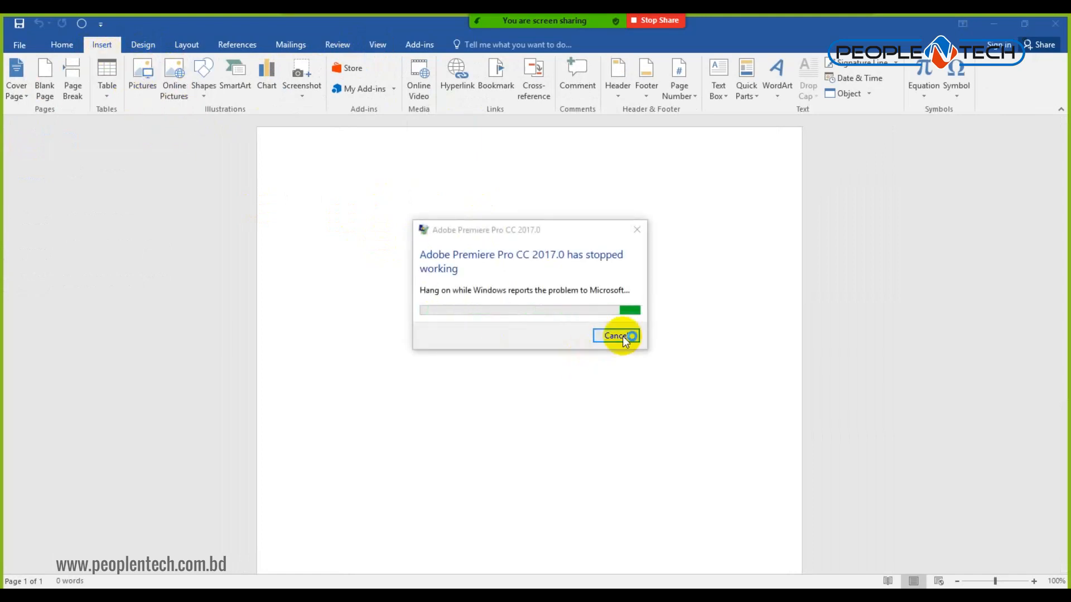
pyautogui.click(616, 335)
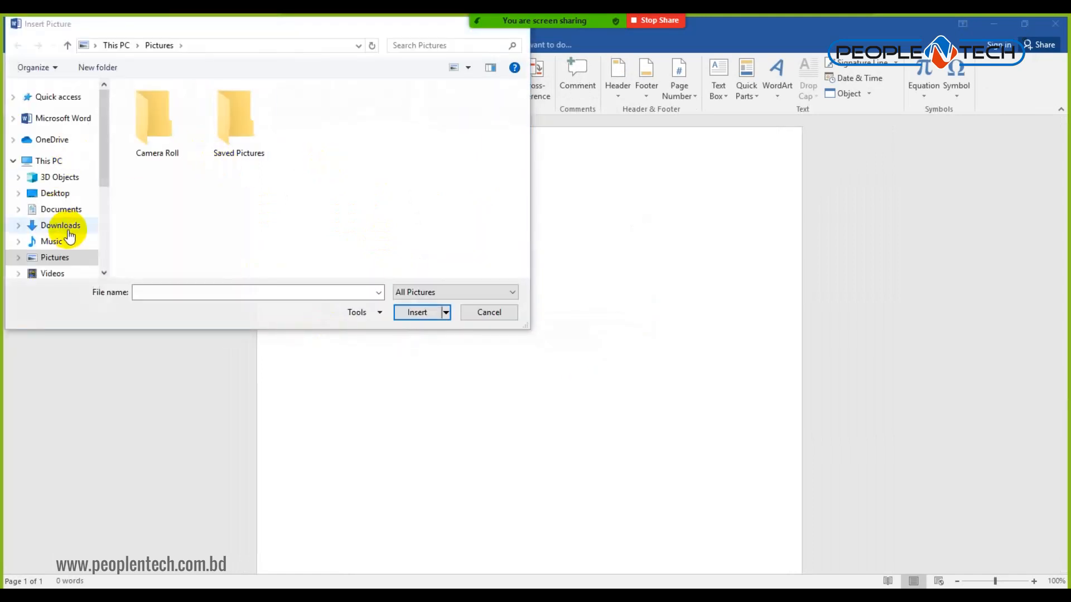
pyautogui.scroll(-2, 63, 237)
pyautogui.scroll(-2, 69, 262)
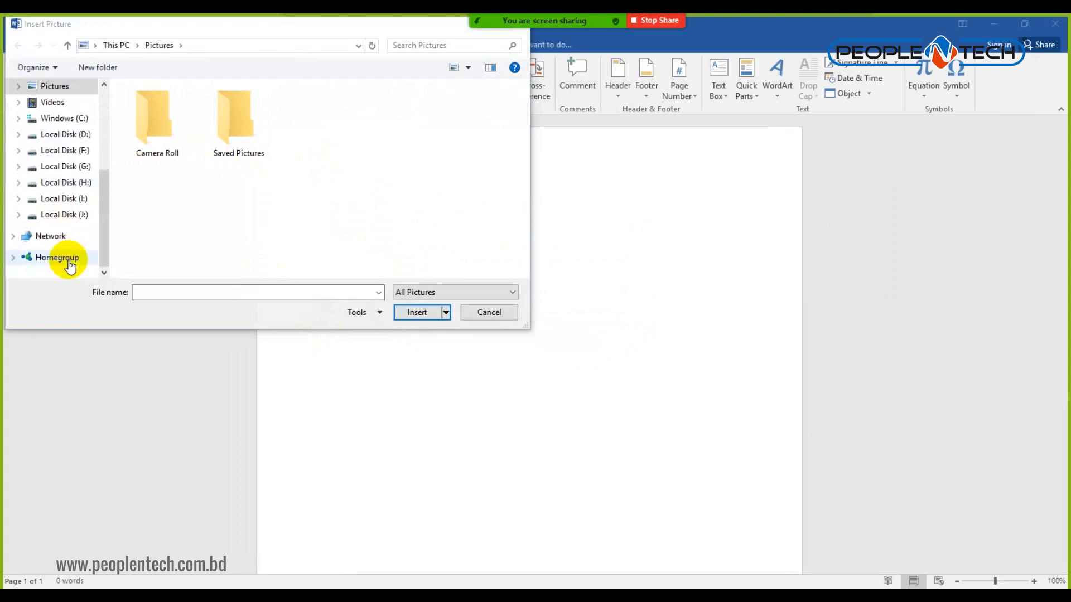
pyautogui.click(68, 216)
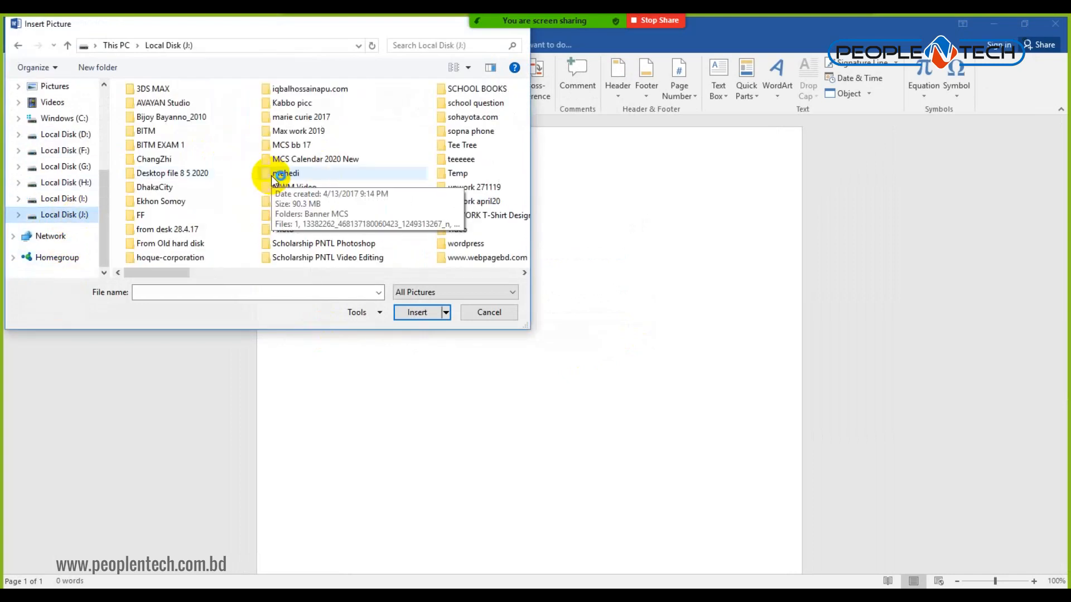
pyautogui.doubleClick(349, 244)
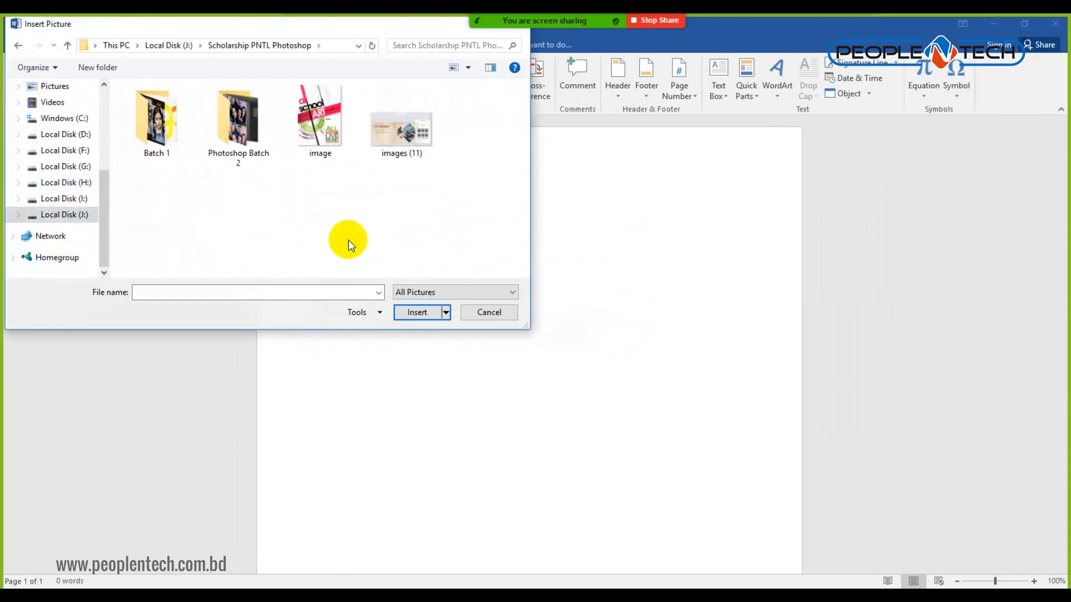
pyautogui.doubleClick(161, 117)
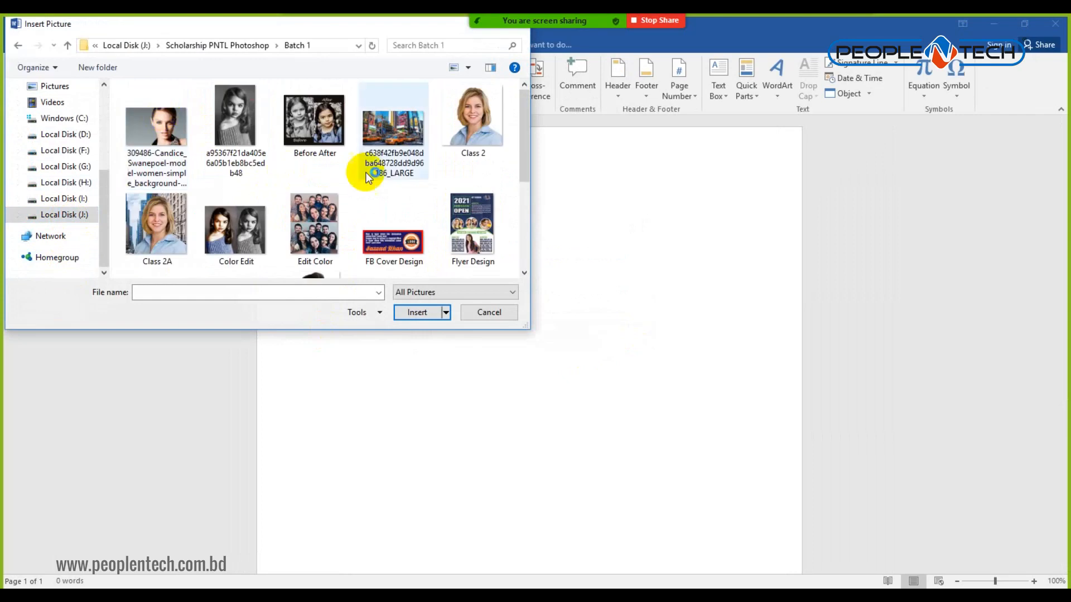
pyautogui.scroll(-5, 370, 173)
pyautogui.click(156, 127)
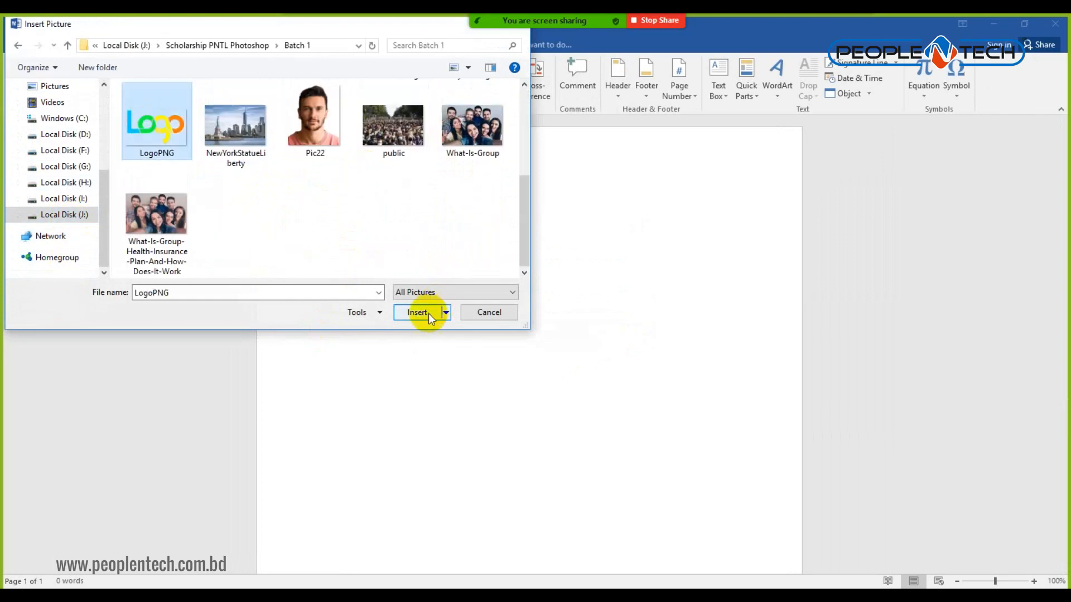
pyautogui.click(429, 312)
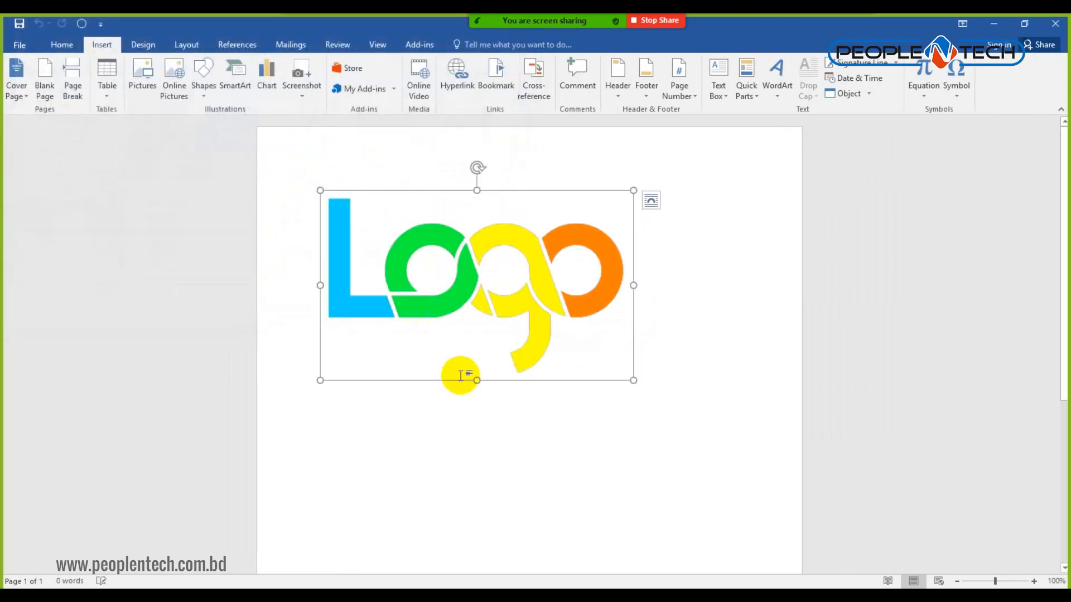
pyautogui.click(747, 382)
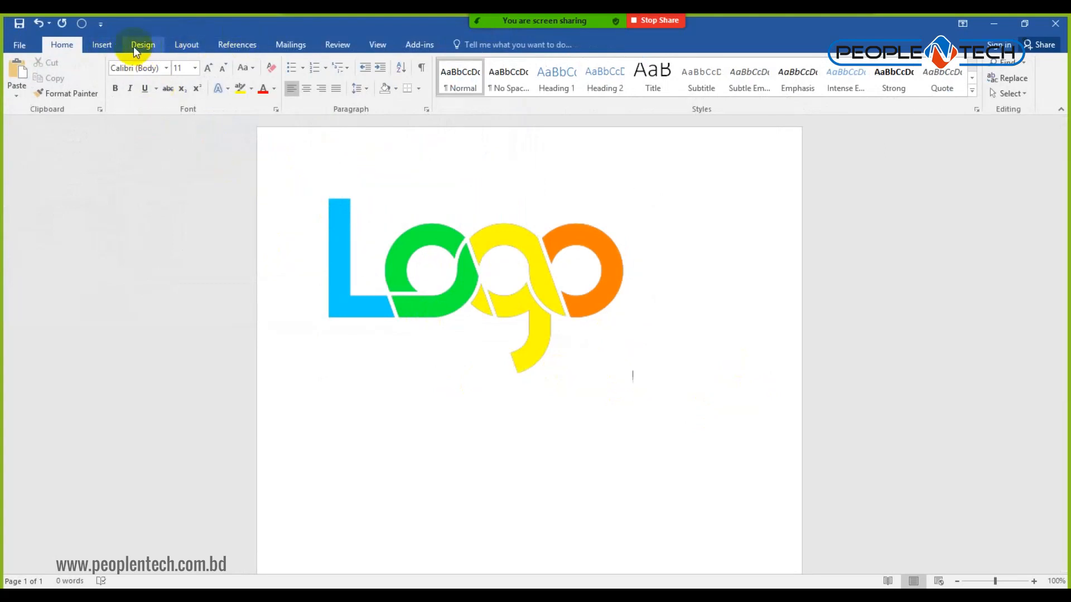
# Draw a rectangle over the logo area and give it a solid black style.
pyautogui.click(133, 45)
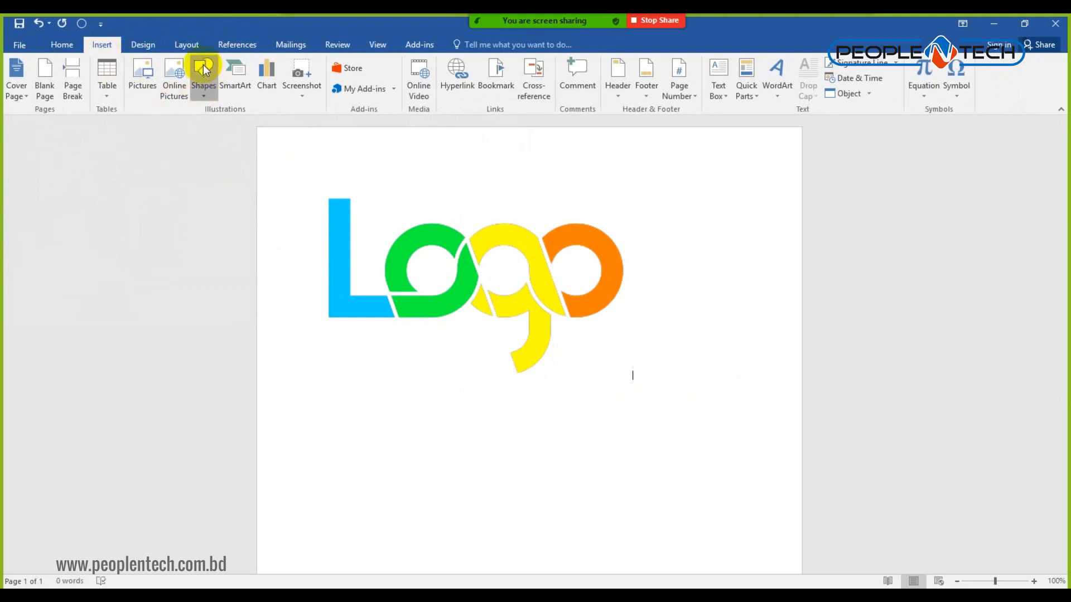
pyautogui.click(204, 69)
pyautogui.click(199, 194)
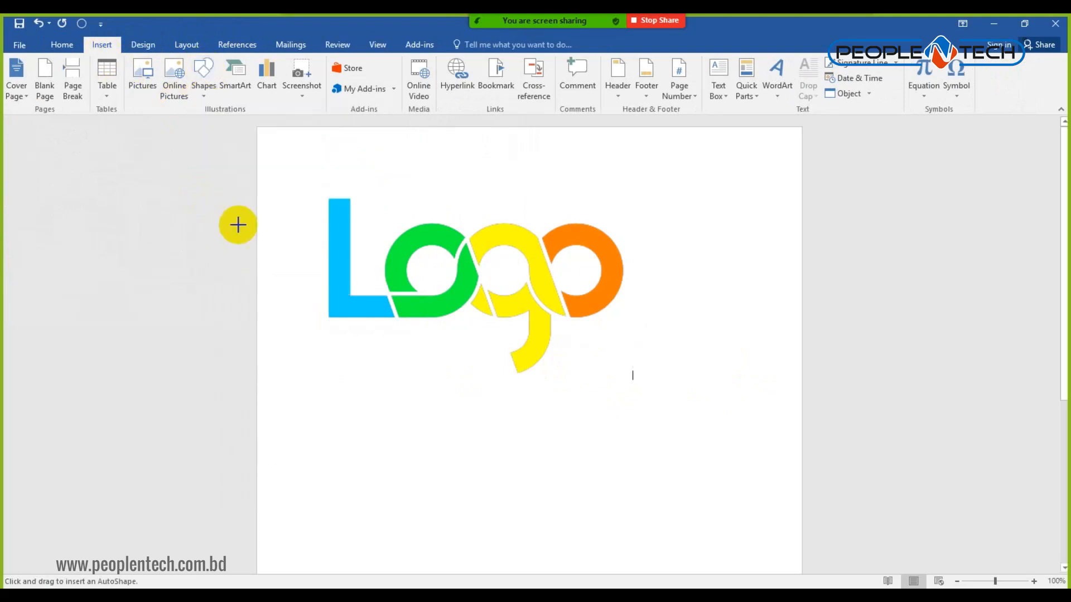
pyautogui.moveTo(257, 140); pyautogui.dragTo(712, 462)
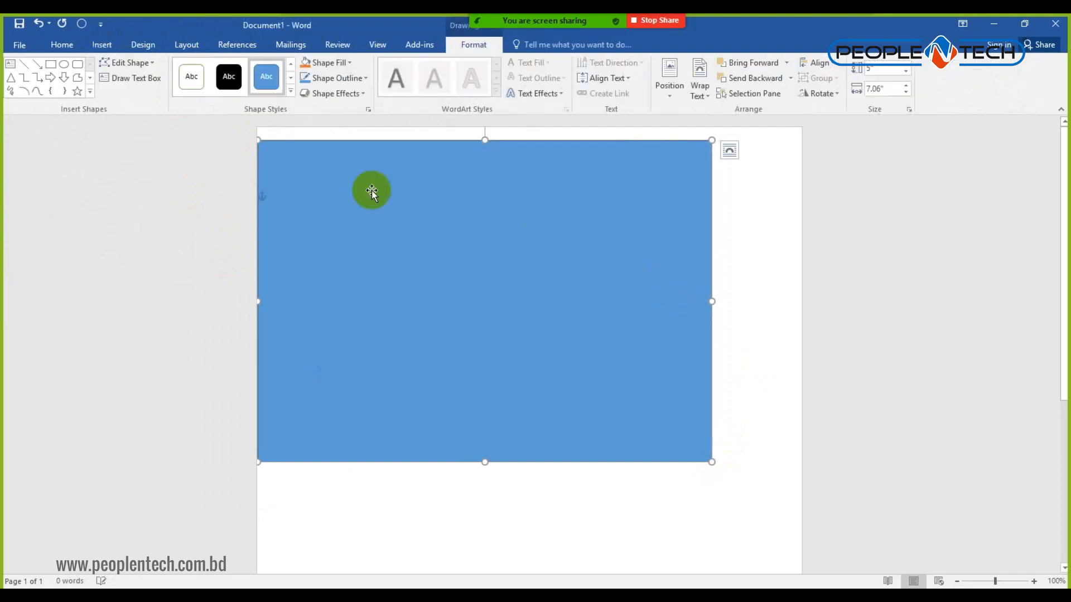
pyautogui.click(229, 79)
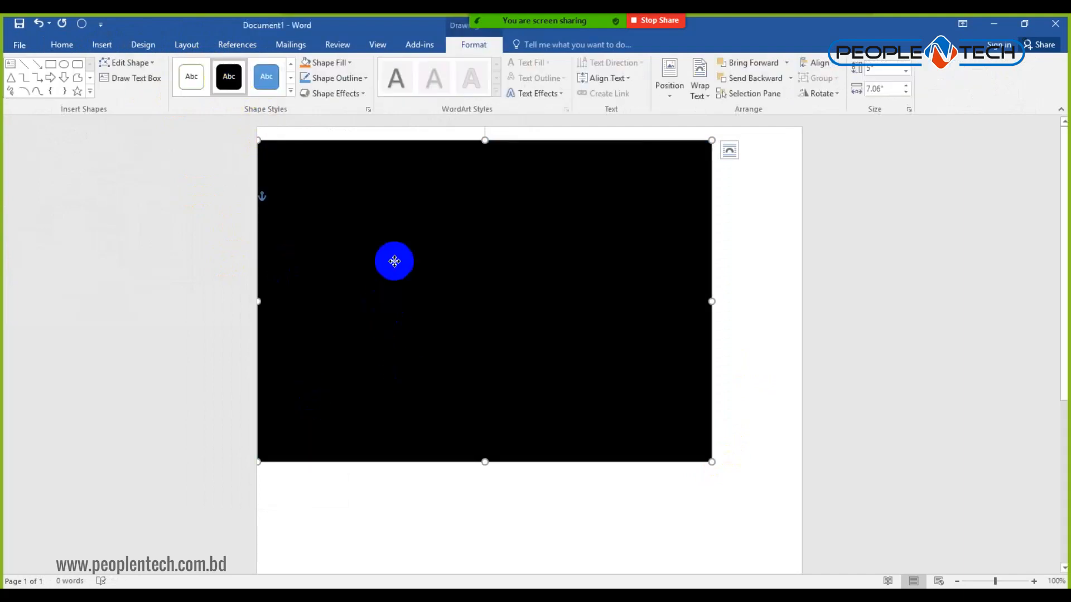
# Send the black rectangle behind the text.
pyautogui.rightClick(395, 261)
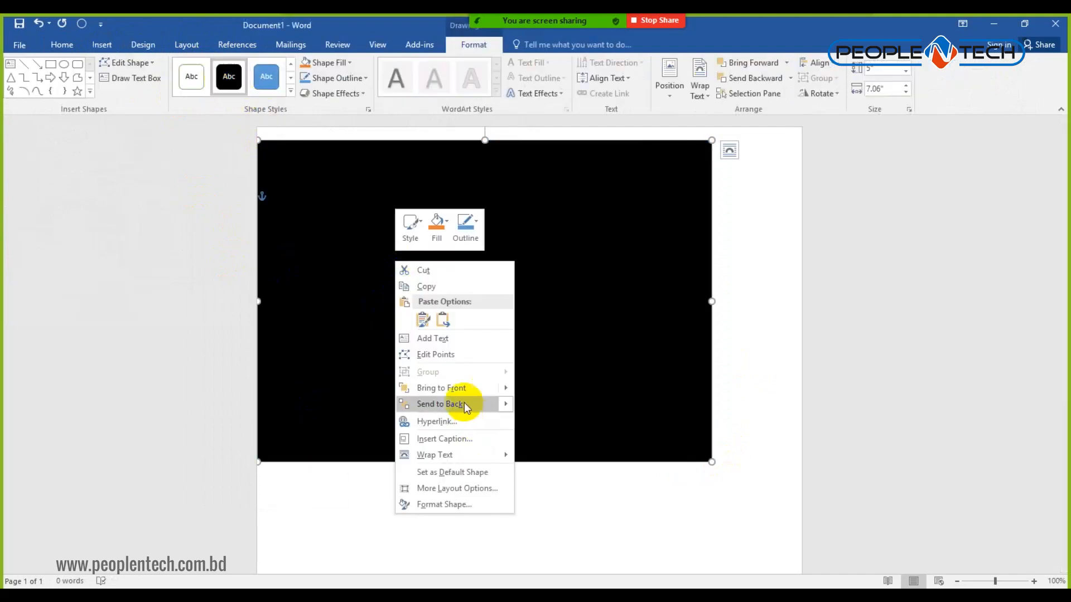
pyautogui.moveTo(460, 390)
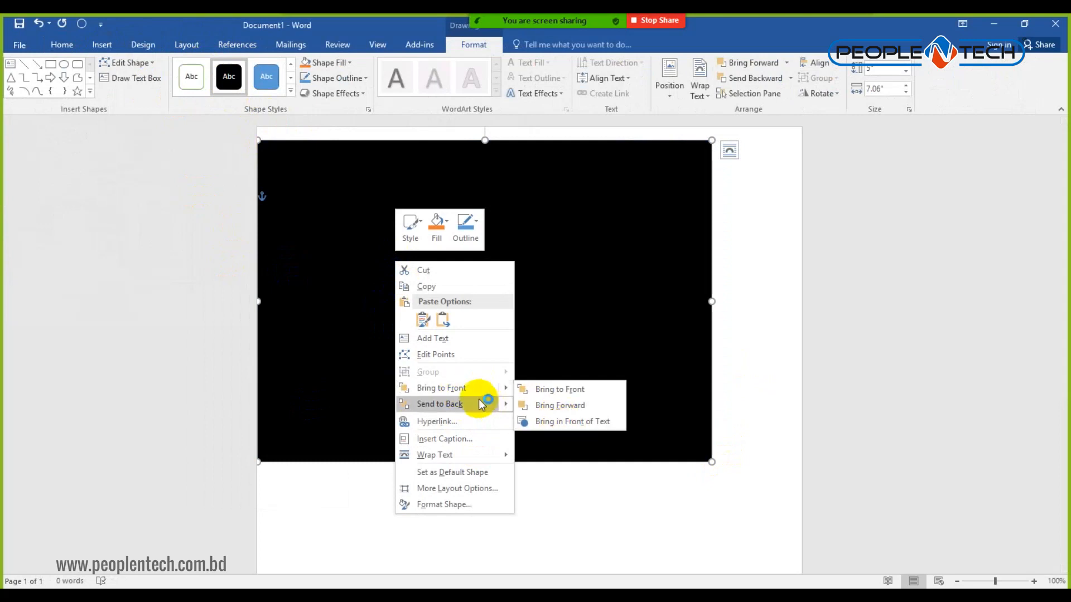
pyautogui.click(477, 402)
pyautogui.rightClick(394, 287)
pyautogui.moveTo(435, 432)
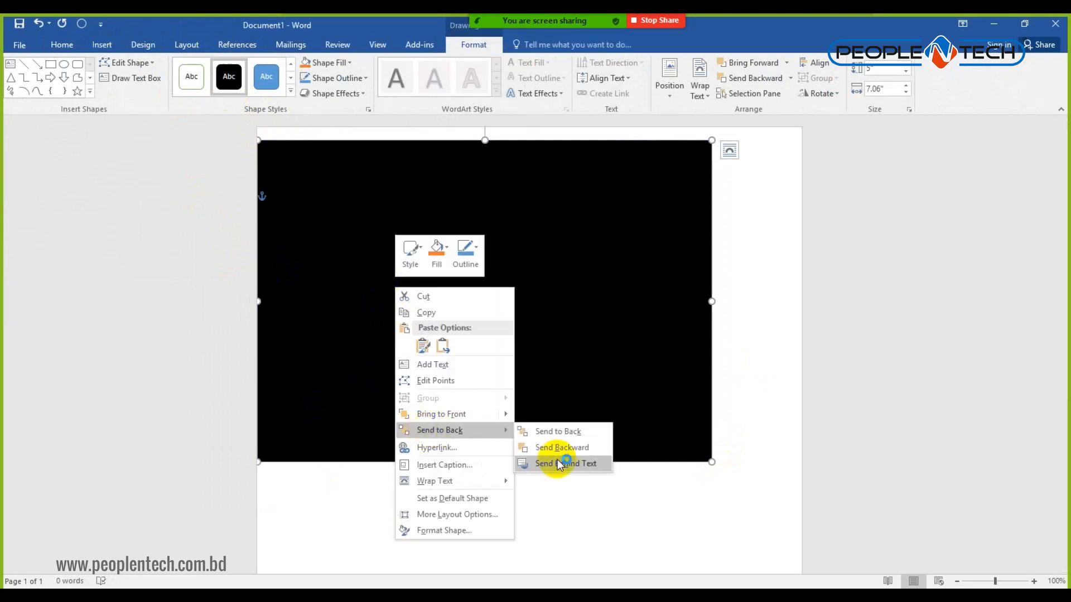
pyautogui.click(569, 464)
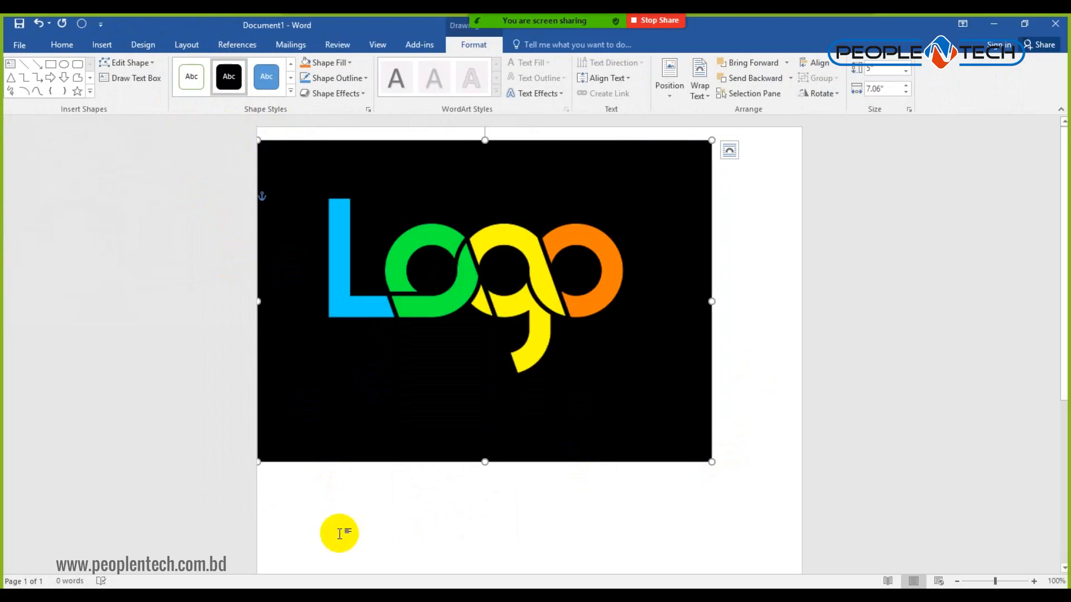
# Select the logo and try dragging it over the black background.
pyautogui.click(490, 323)
pyautogui.moveTo(470, 268); pyautogui.dragTo(595, 329)
pyautogui.moveTo(544, 271); pyautogui.dragTo(506, 256)
pyautogui.doubleClick(525, 248)
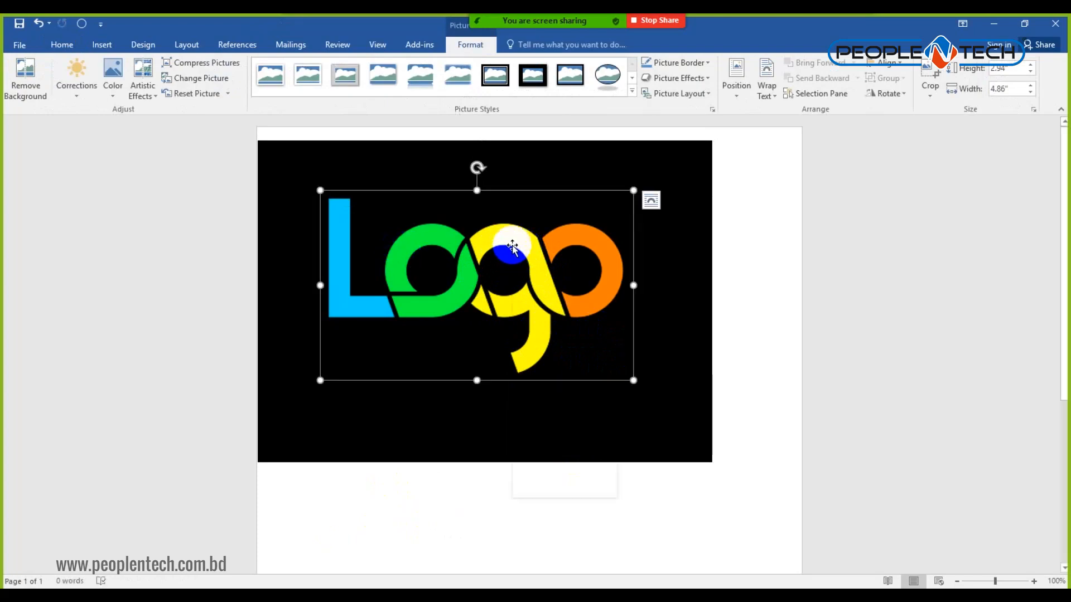
# Set the logo to In Front of Text, place it across the black background, and return to Photoshop.
pyautogui.rightClick(512, 246)
pyautogui.moveTo(581, 454)
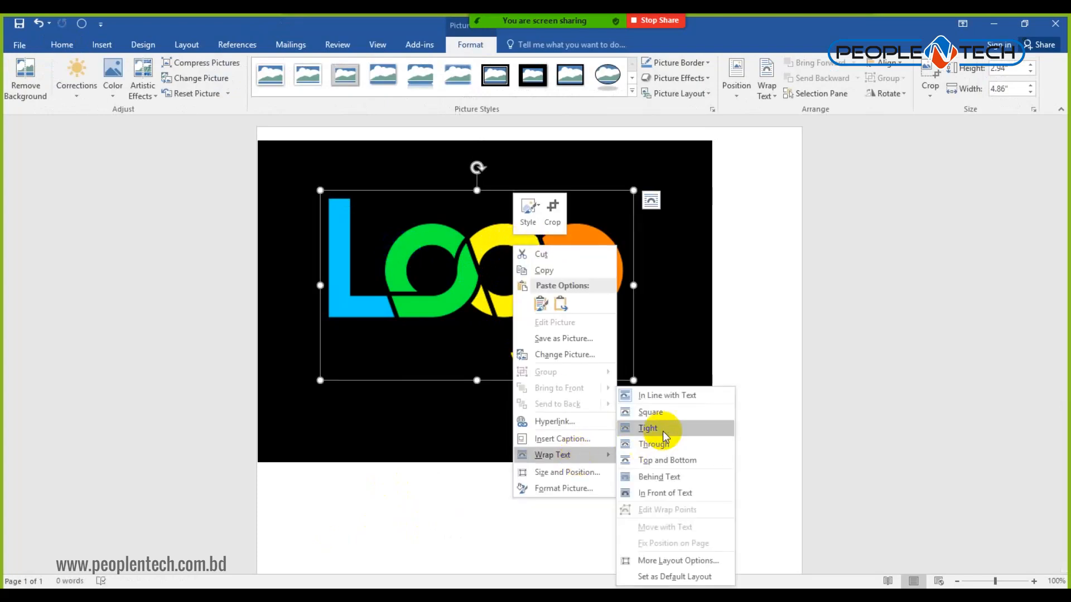
pyautogui.click(658, 494)
pyautogui.moveTo(537, 293); pyautogui.dragTo(699, 280)
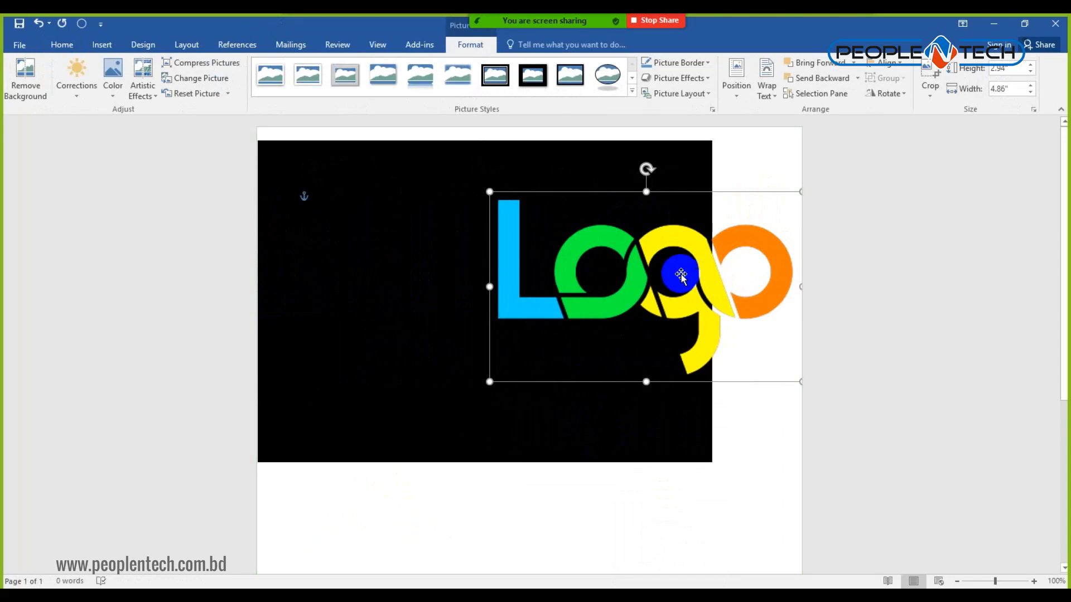
pyautogui.click(511, 595)
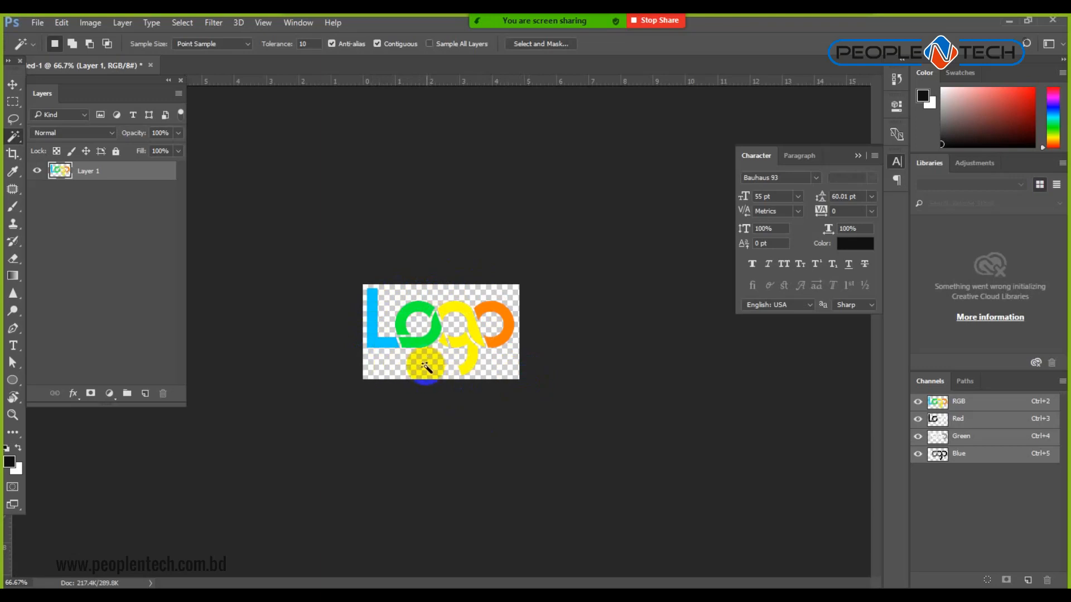
# Zoom in on the logo's g, then zoom back out to see the whole logo.
pyautogui.click(455, 350)
pyautogui.click(447, 342)
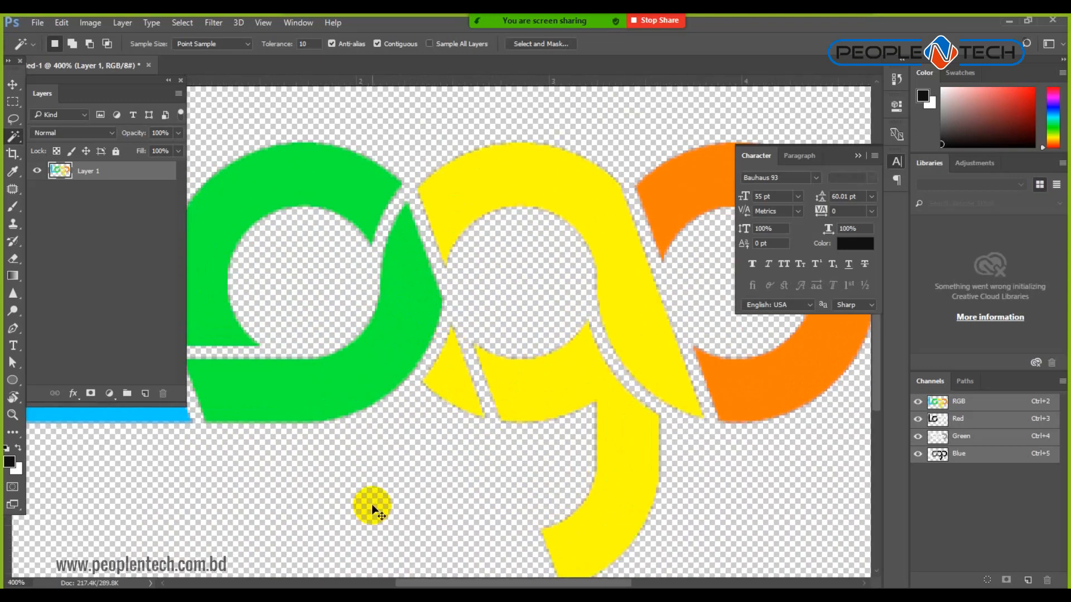
pyautogui.hotkey('ctrl', '-')
pyautogui.hotkey('ctrl', '-')
pyautogui.hotkey('ctrl', '-')
pyautogui.hotkey('ctrl', '-')
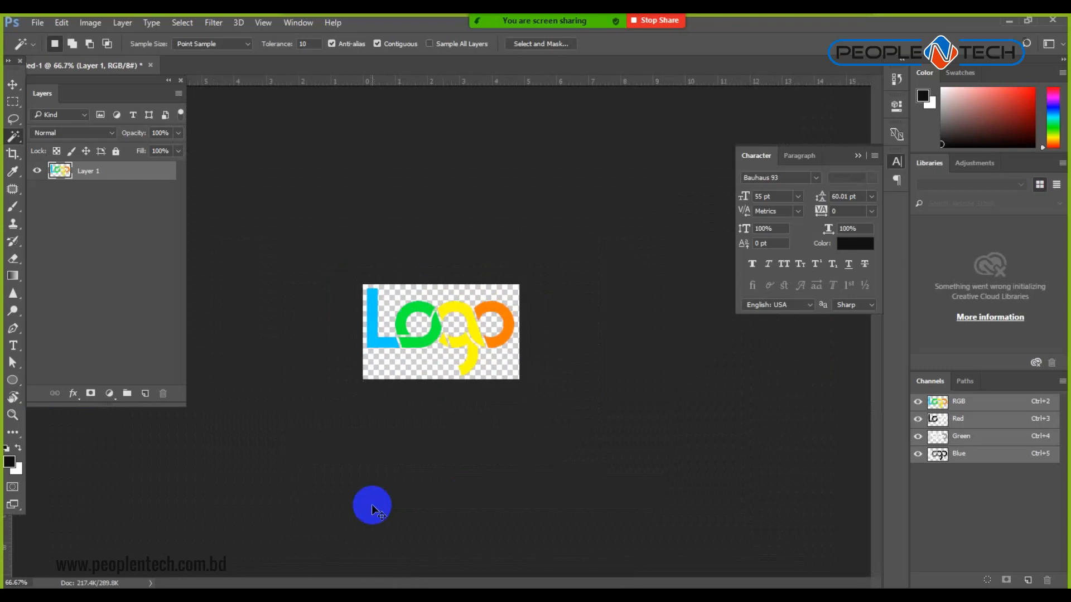
# Cancel Save As with PSD format, then close the logo document without saving.
pyautogui.hotkey('ctrl', 'shift', 's')
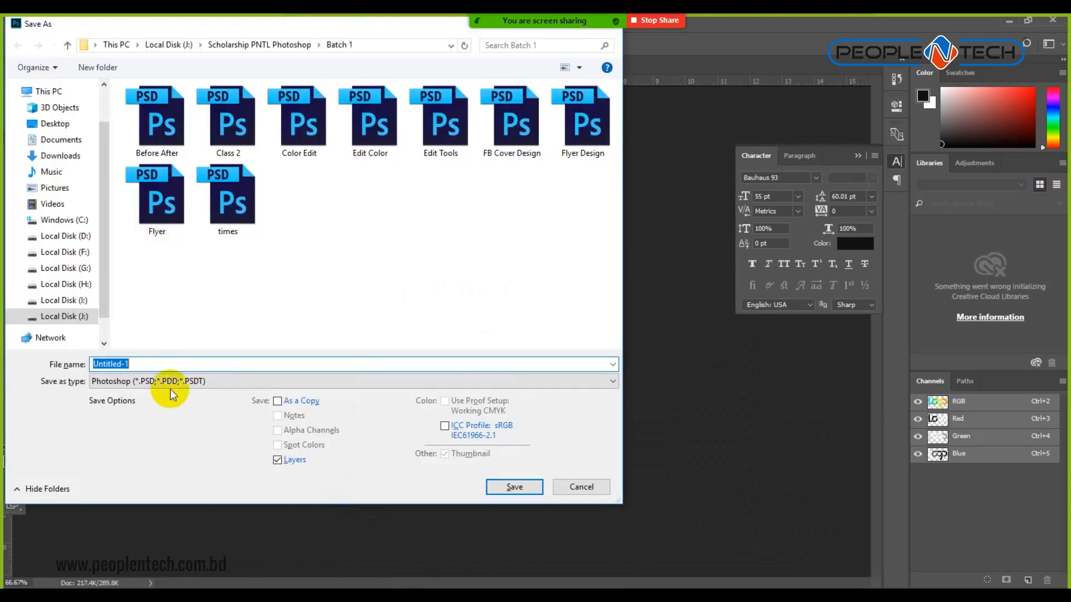
pyautogui.click(169, 389)
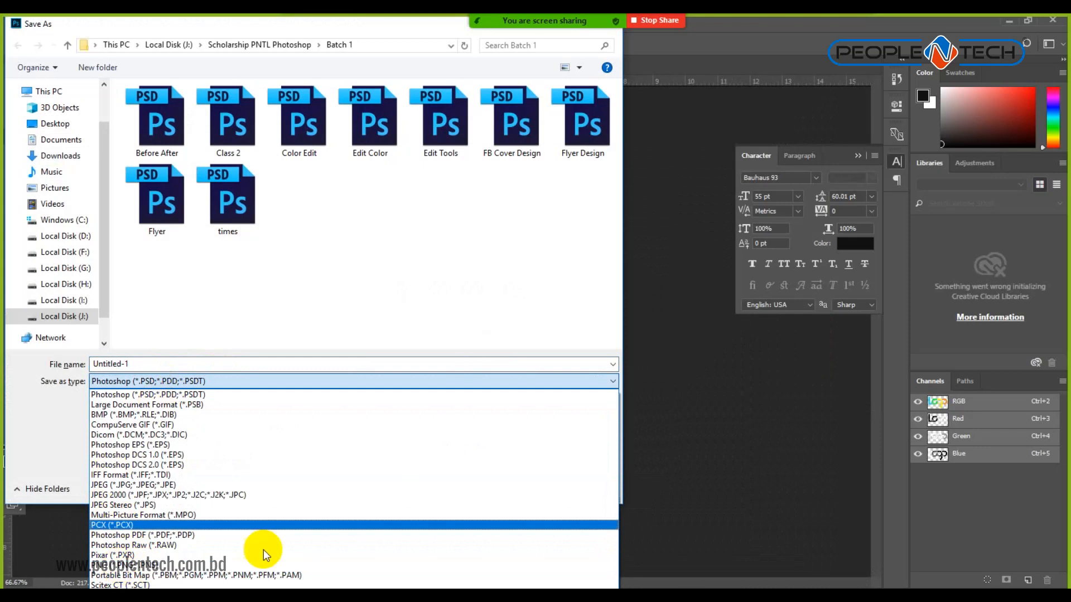
pyautogui.click(646, 521)
pyautogui.click(581, 486)
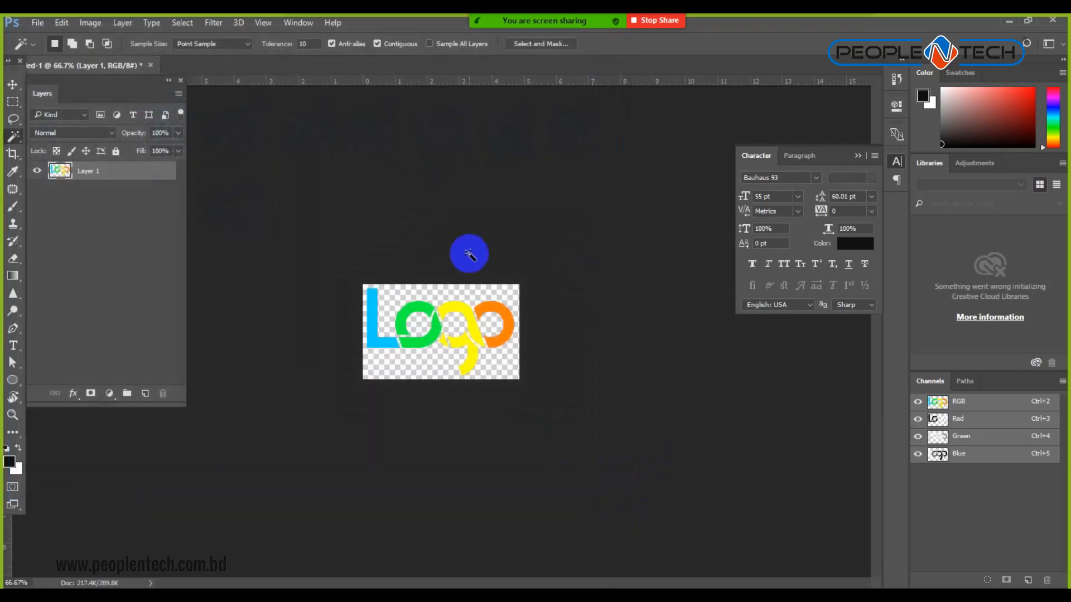
pyautogui.hotkey('ctrl', 'w')
pyautogui.click(538, 241)
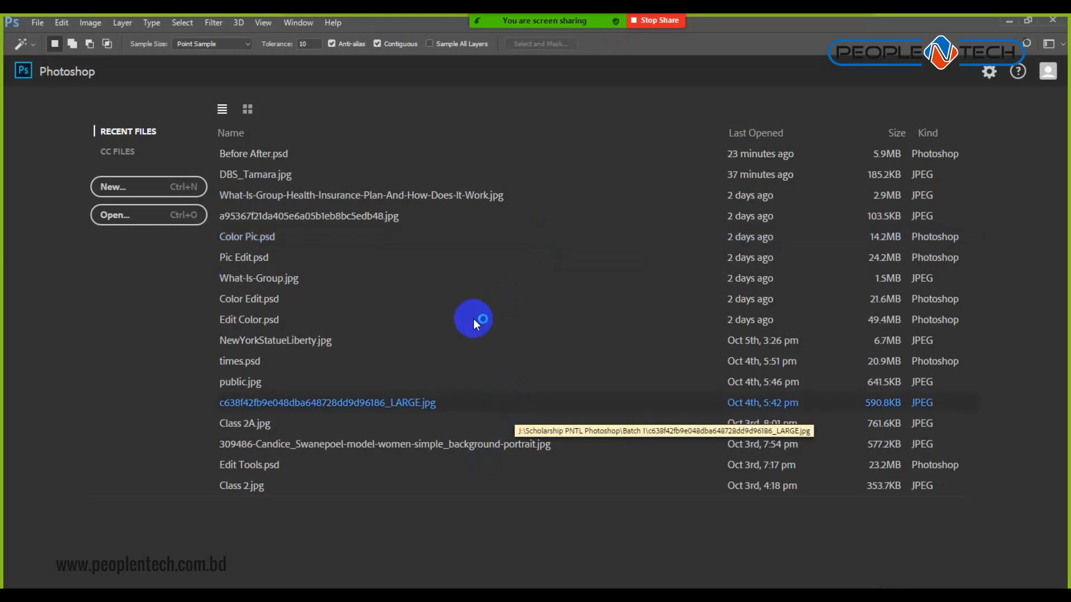
# Open the Class 2A image file.
pyautogui.hotkey('ctrl', 'o')
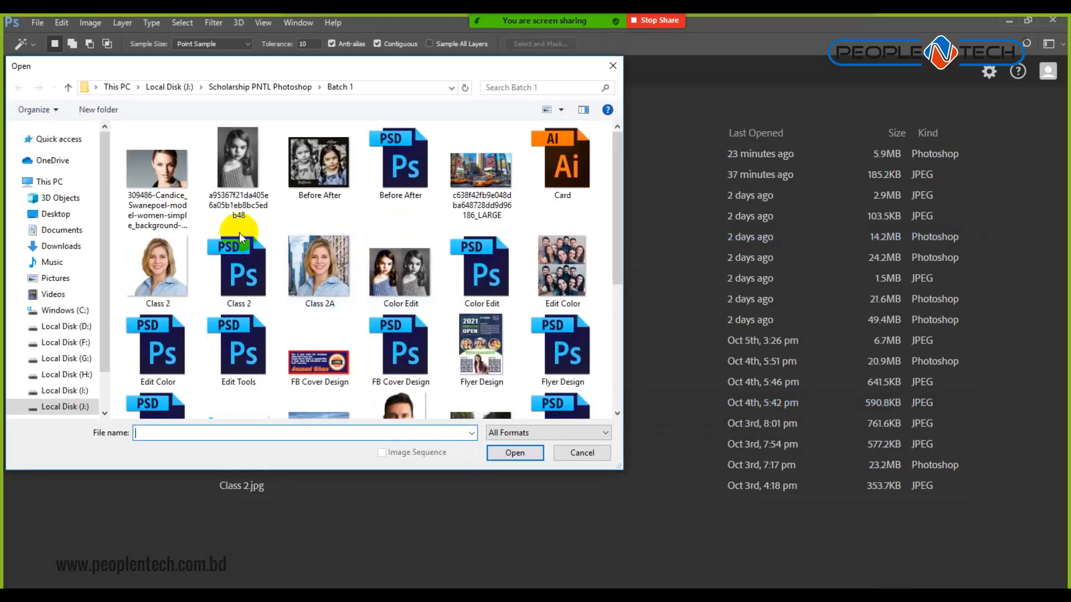
pyautogui.scroll(-5, 239, 233)
pyautogui.scroll(5, 240, 233)
pyautogui.click(315, 265)
pyautogui.click(523, 462)
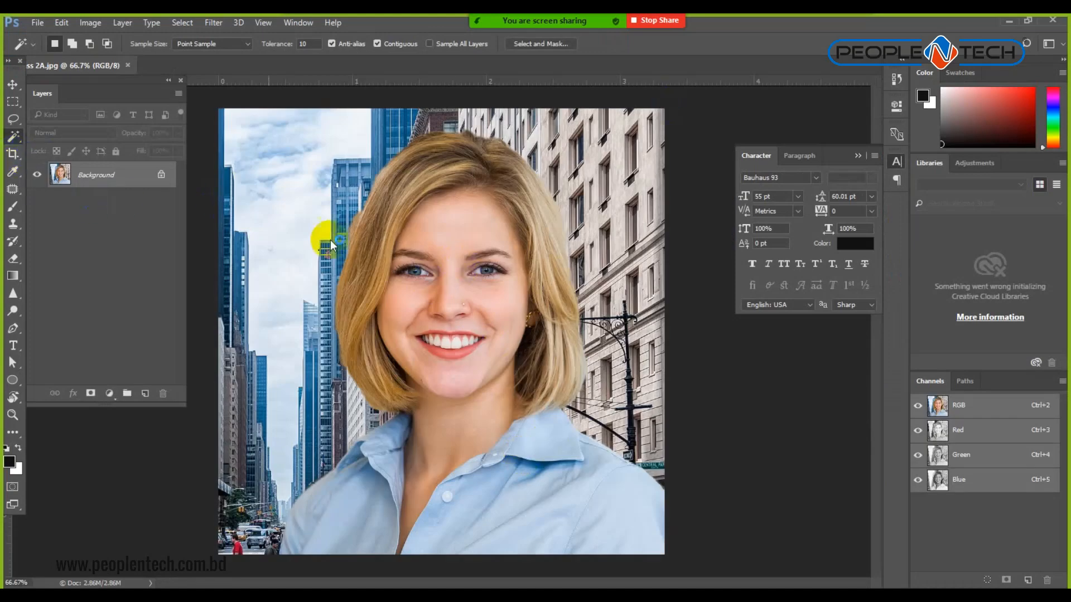
# Unlock the Background into Layer 0 and shrink a crop frame from the top-left corner.
pyautogui.click(161, 175)
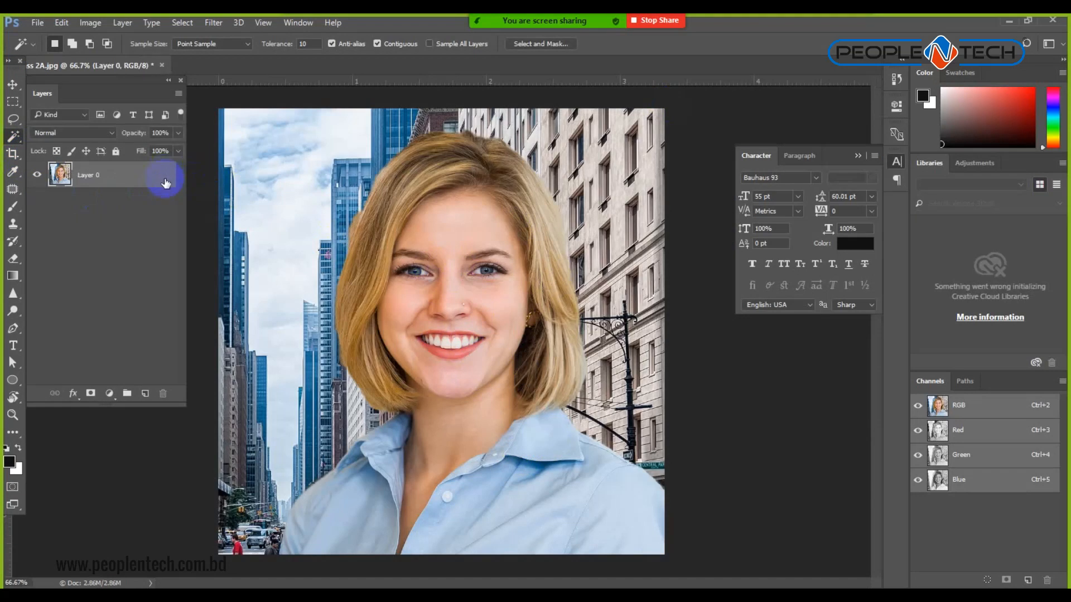
pyautogui.click(17, 156)
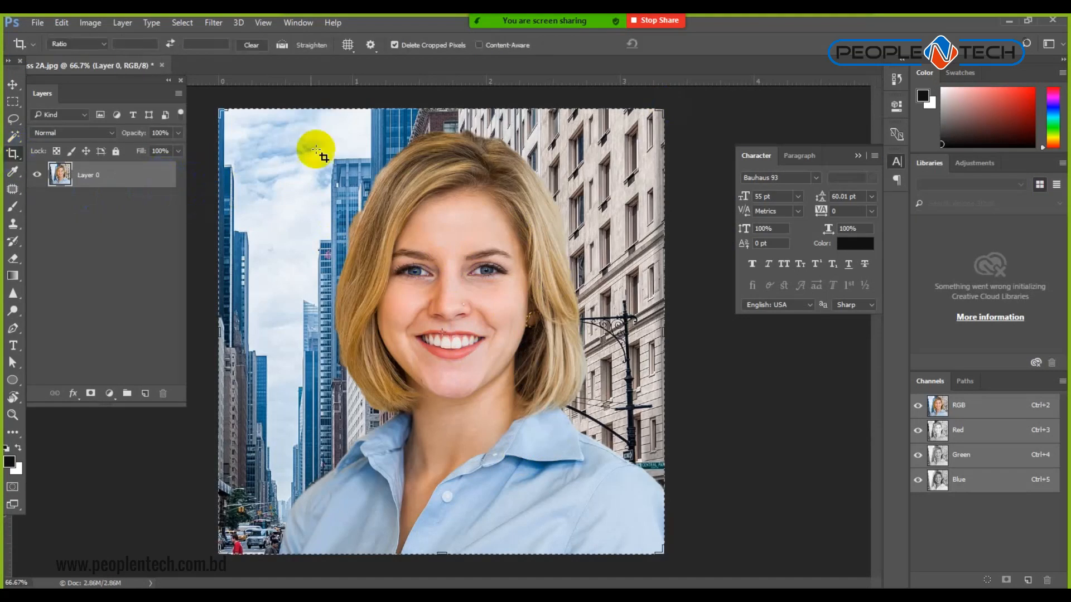
pyautogui.moveTo(218, 110); pyautogui.dragTo(271, 118)
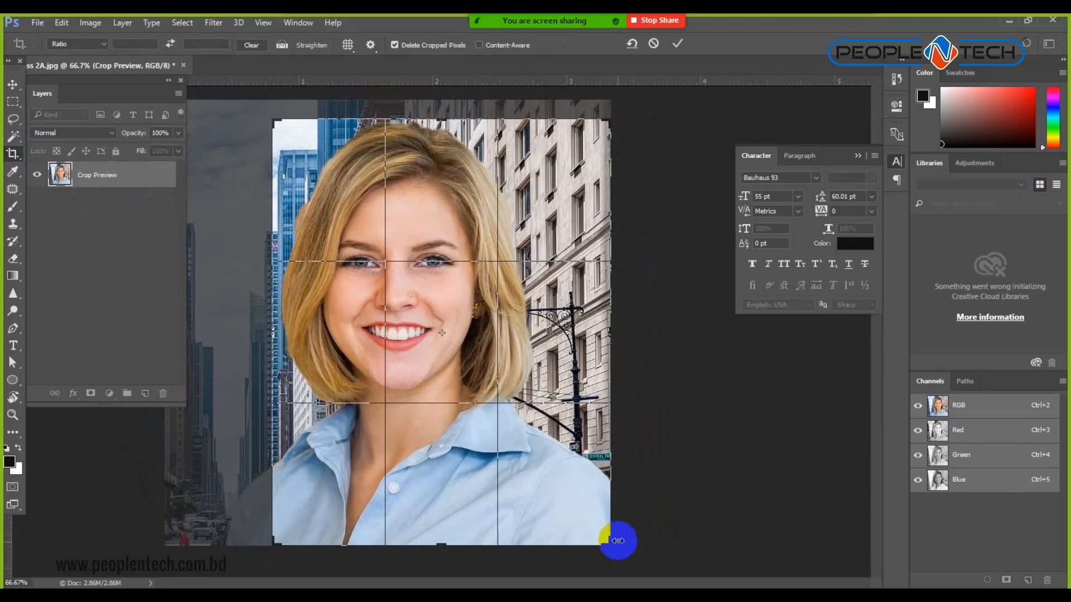
# Reset and discard the trial crop, then bring up the Crop tool's size preset list.
pyautogui.moveTo(608, 542); pyautogui.dragTo(570, 484)
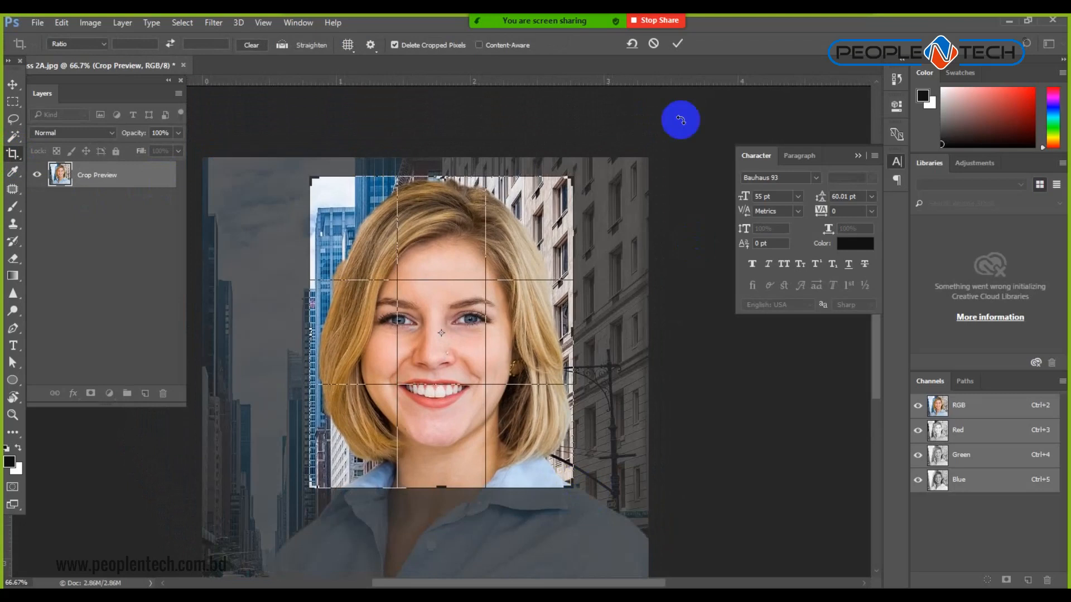
pyautogui.click(631, 45)
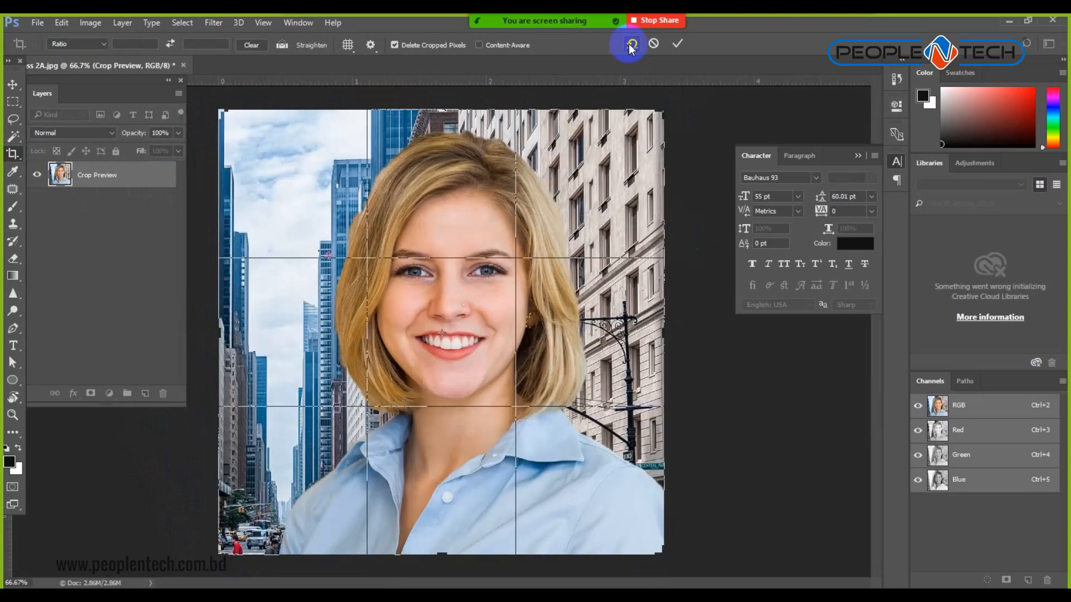
pyautogui.click(11, 83)
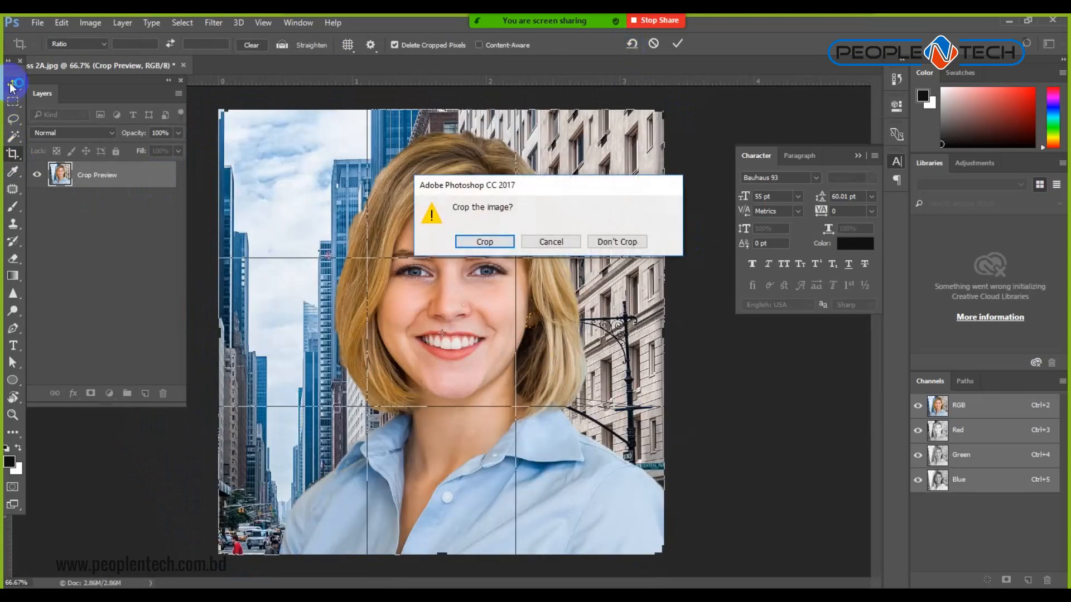
pyautogui.click(616, 240)
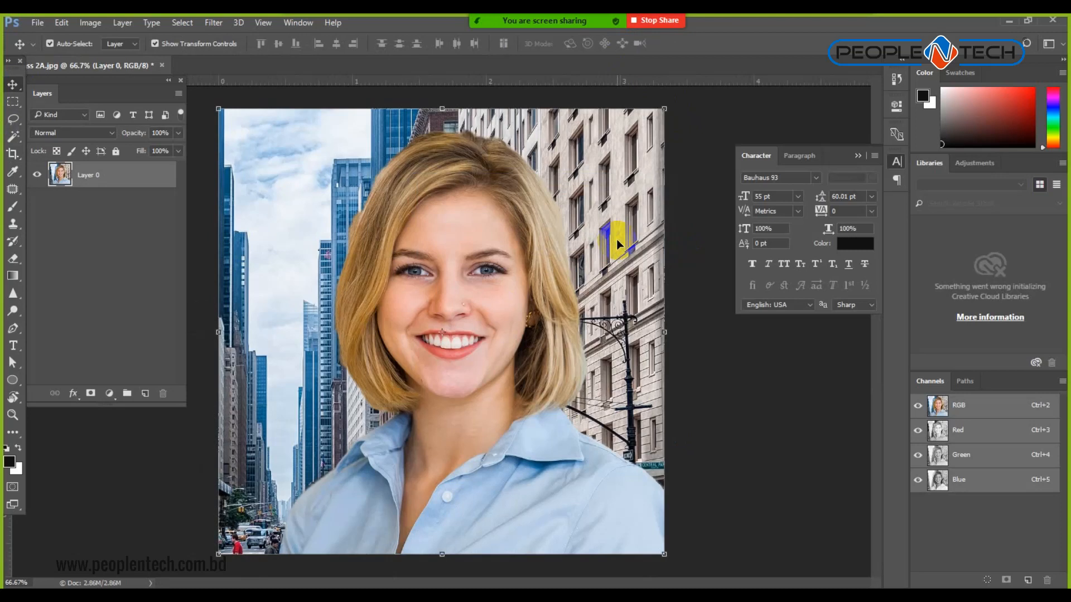
pyautogui.click(13, 154)
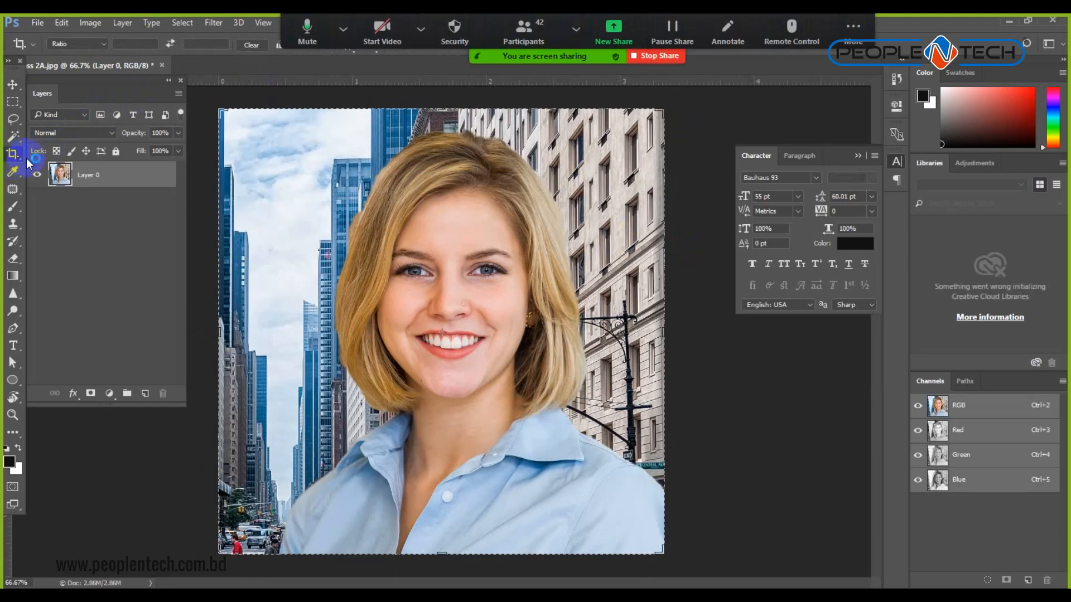
pyautogui.click(84, 43)
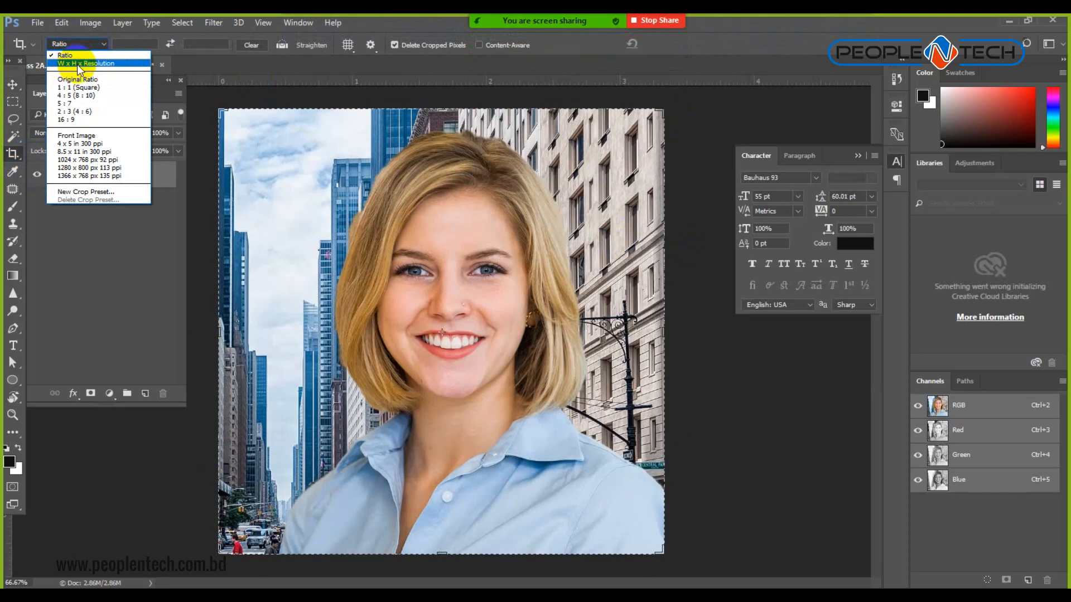
# Crop the photo with W x H x Resolution at 2 × 2 in and 300 px/in.
pyautogui.click(101, 63)
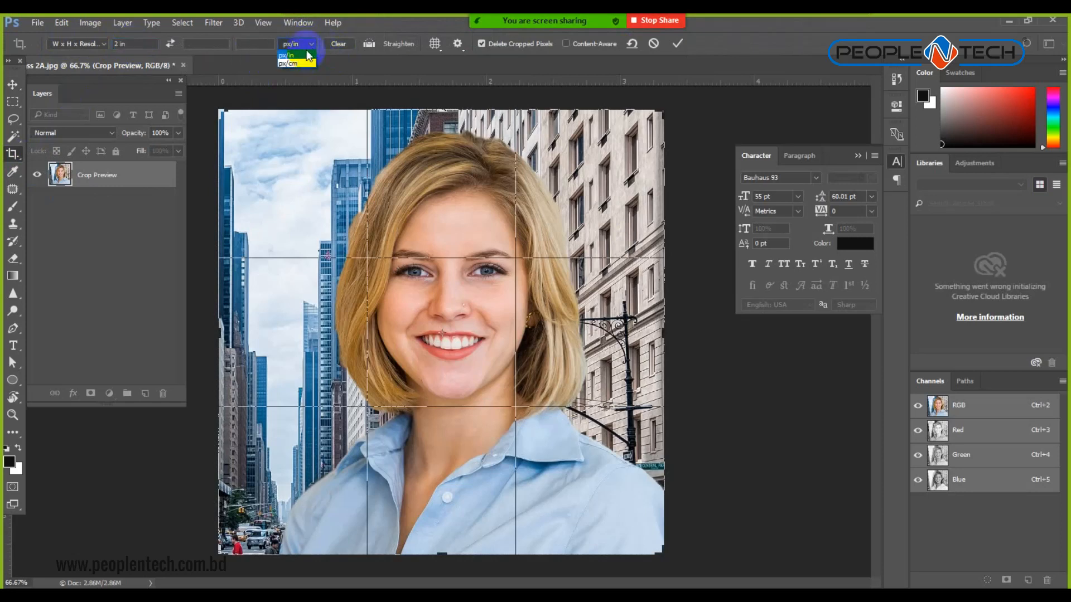
pyautogui.click(306, 56)
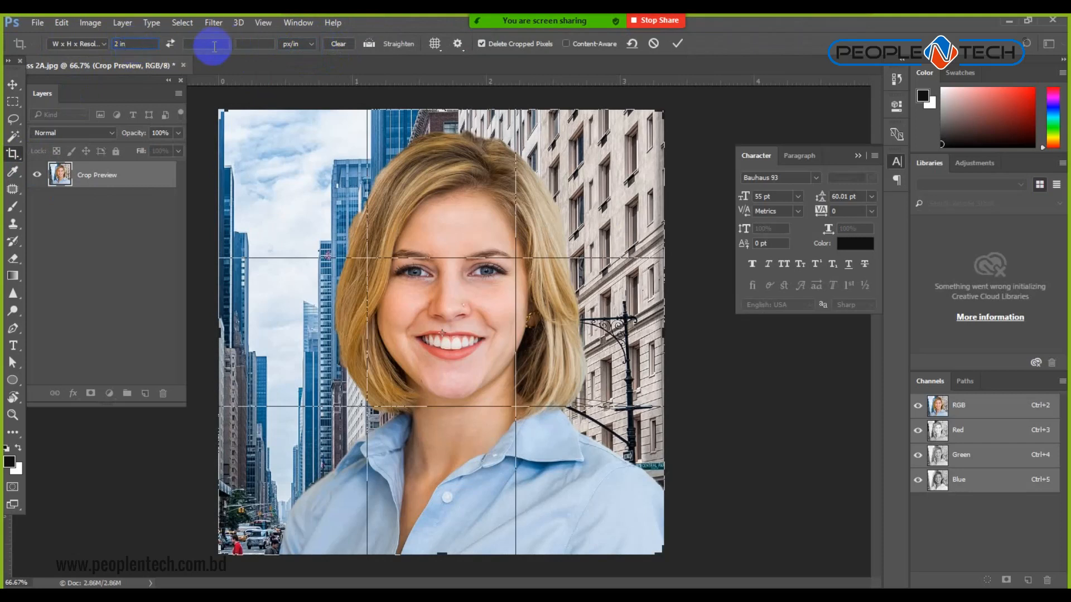
pyautogui.click(304, 44)
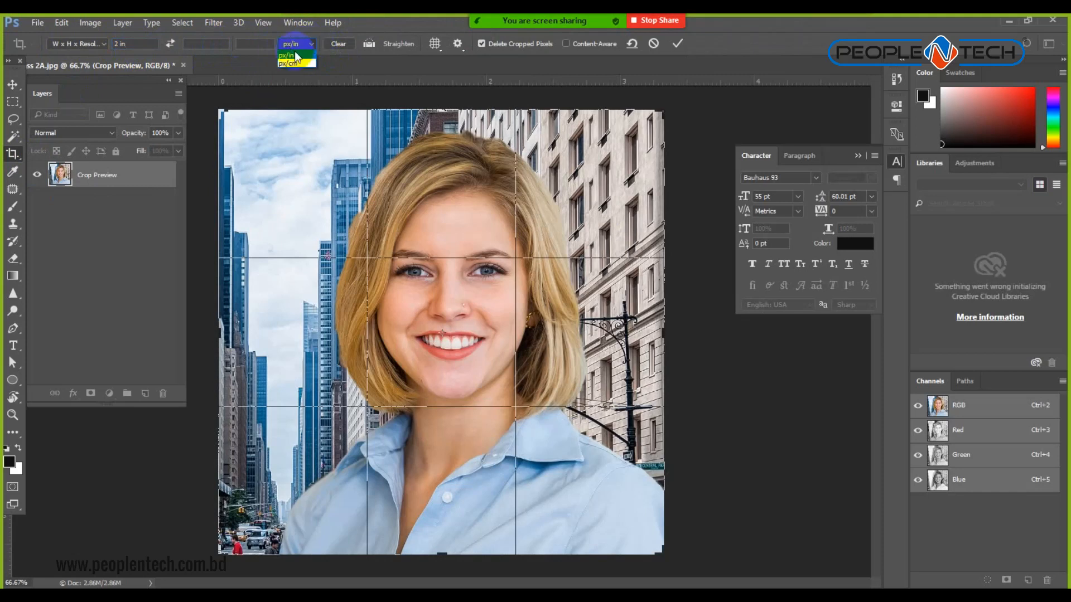
pyautogui.click(300, 55)
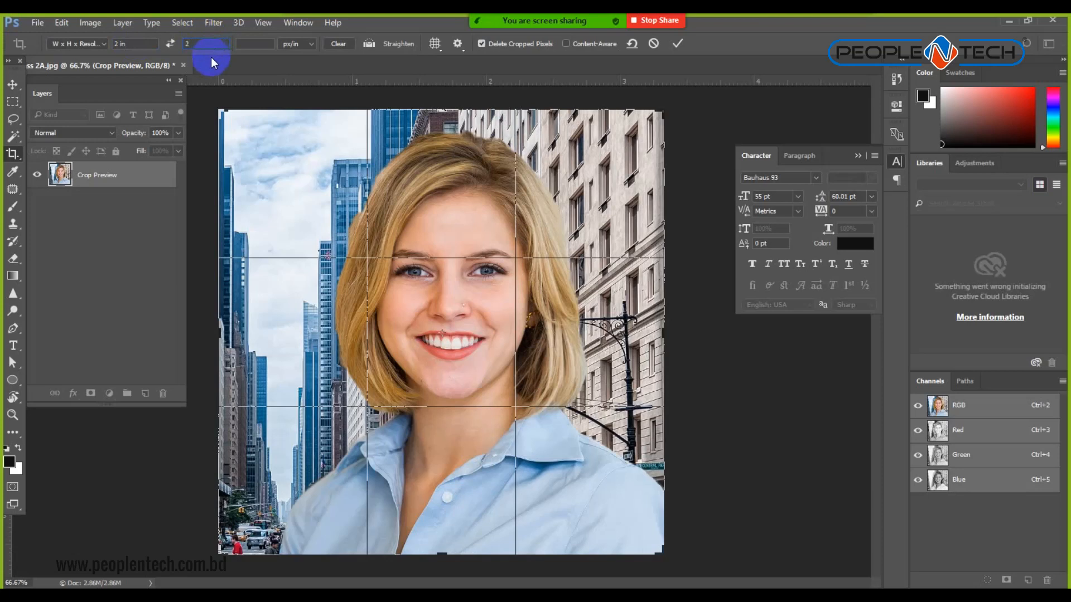
pyautogui.write('300')
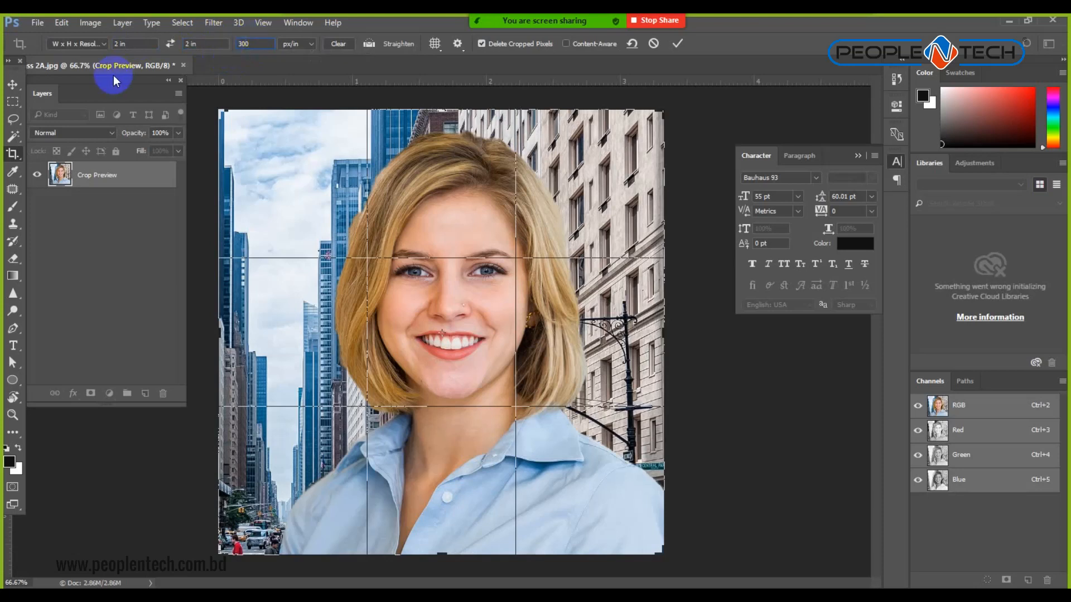
pyautogui.click(125, 43)
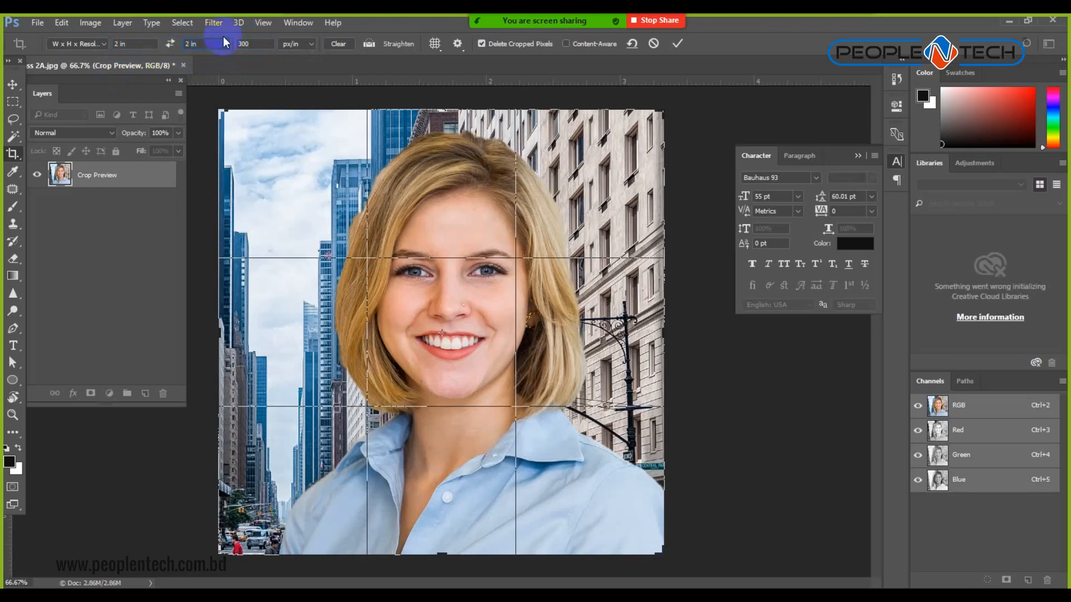
pyautogui.click(677, 43)
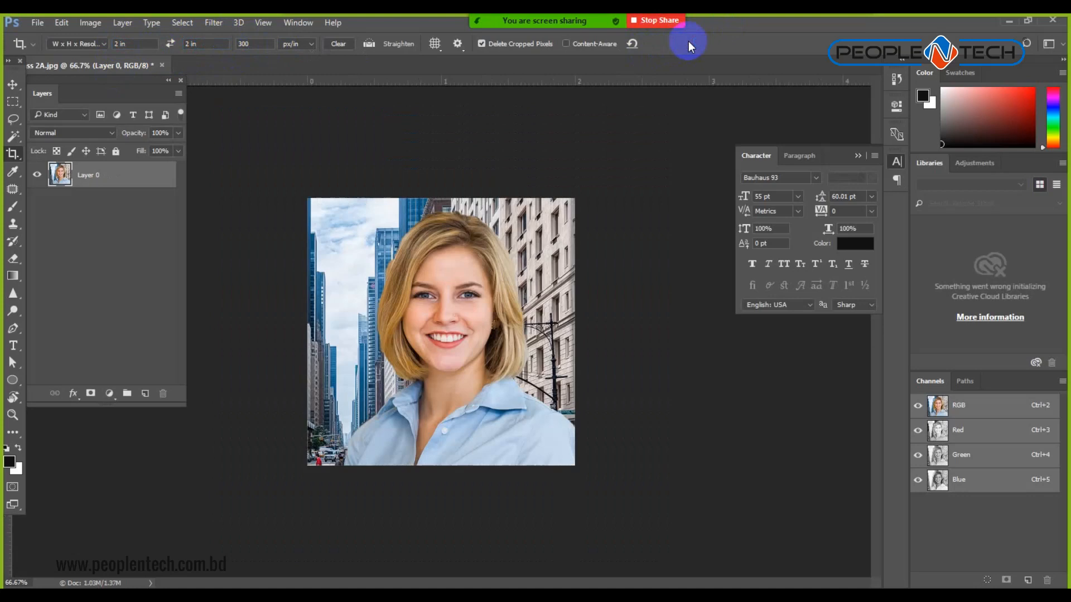
# Confirm in Image Size that the photo is 2 × 2 in at 300 px/in, then reopen crop presets.
pyautogui.click(90, 22)
pyautogui.click(123, 120)
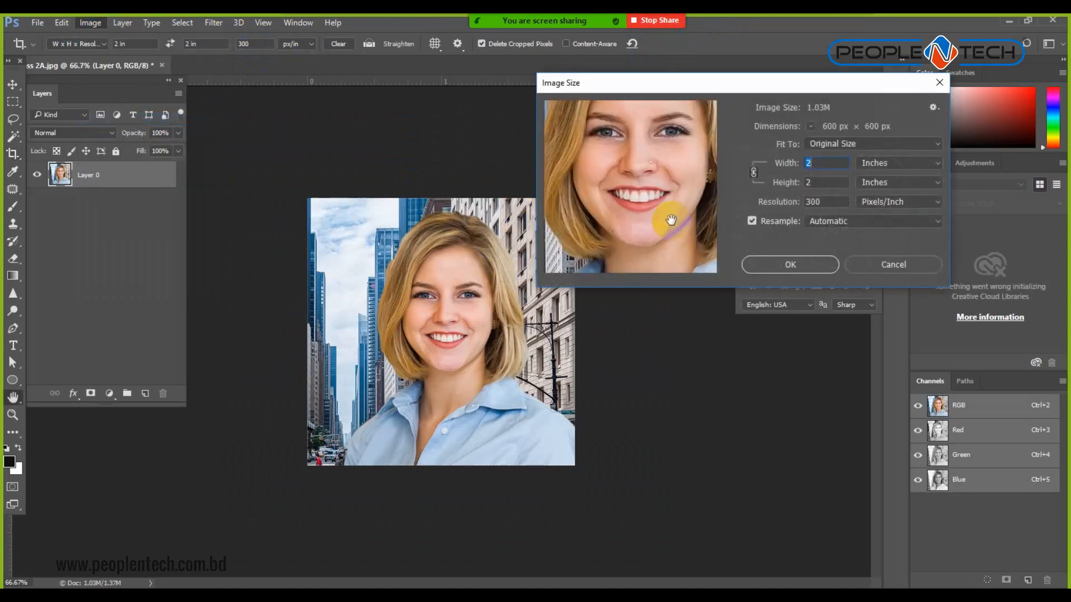
pyautogui.moveTo(818, 184); pyautogui.dragTo(651, 188)
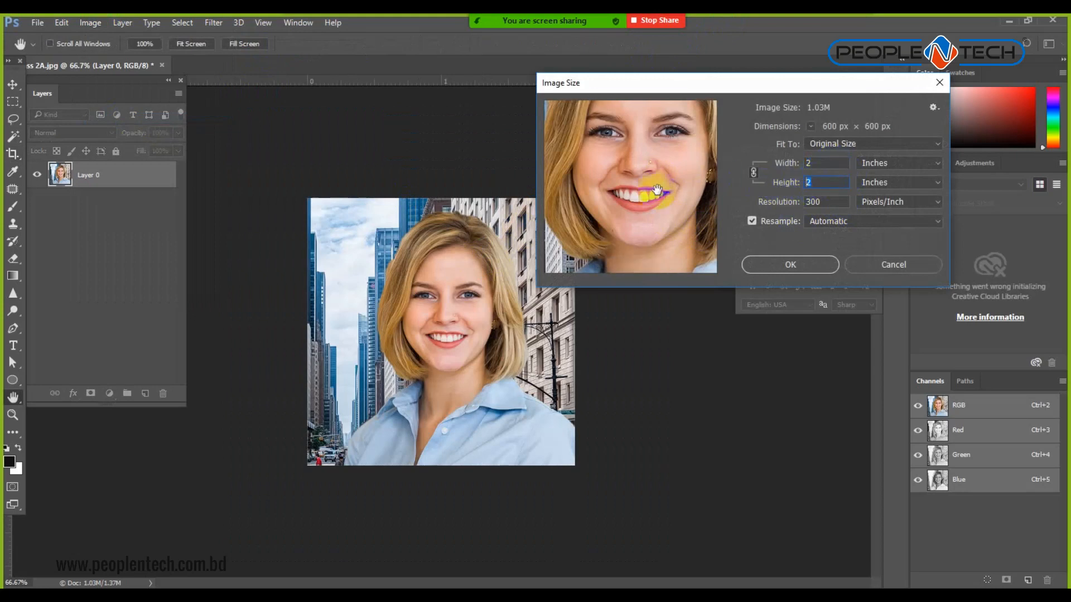
pyautogui.moveTo(837, 203); pyautogui.dragTo(559, 245)
pyautogui.click(906, 269)
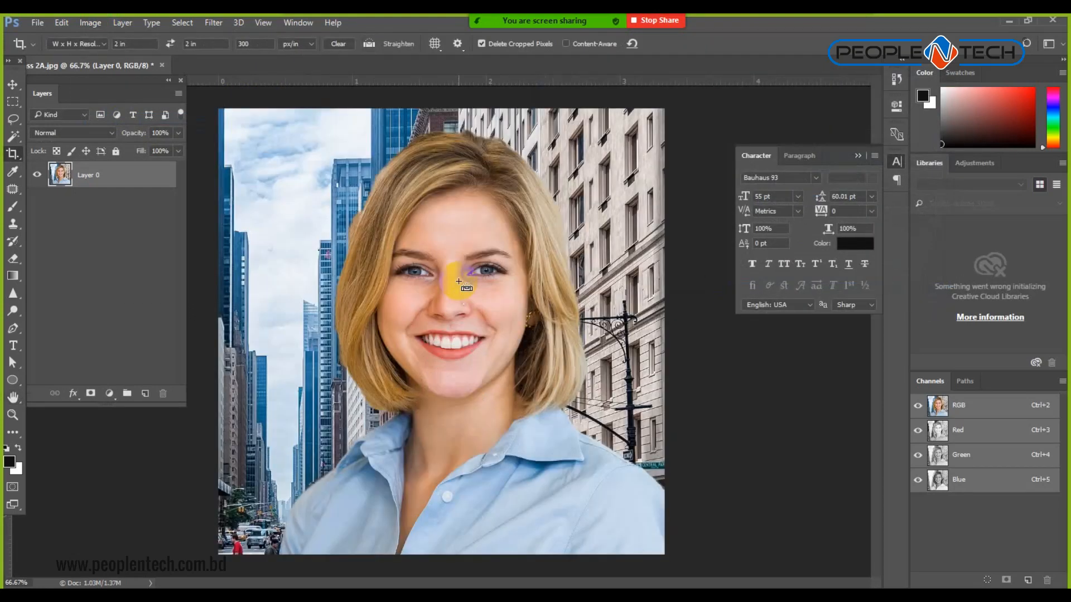
pyautogui.click(94, 45)
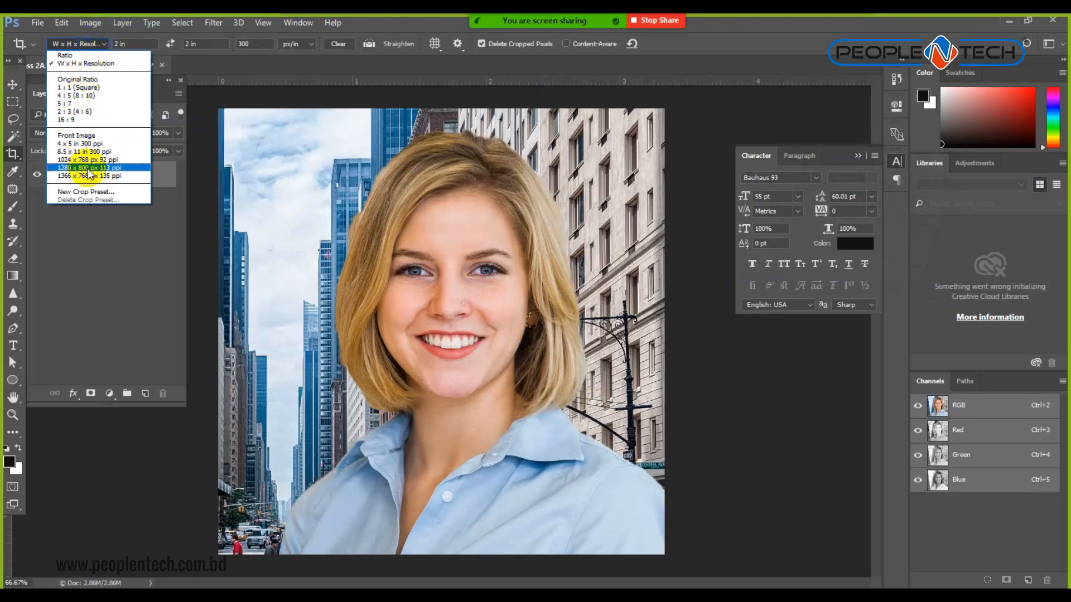
# Set the crop to width 1.5 in, height 1.85 in and resolution 72 px/in.
pyautogui.click(77, 65)
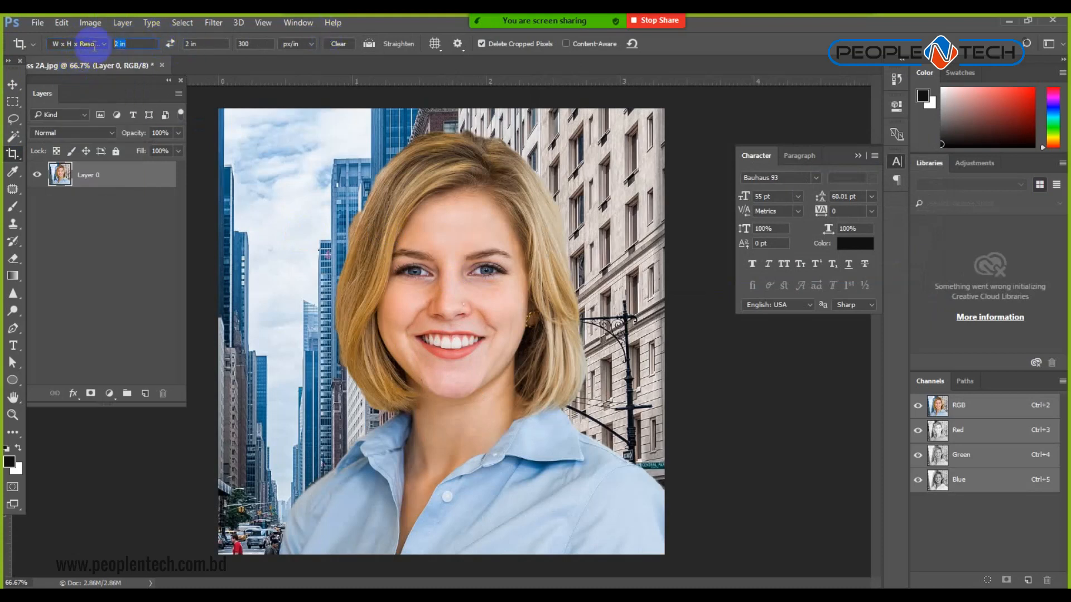
pyautogui.click(138, 44)
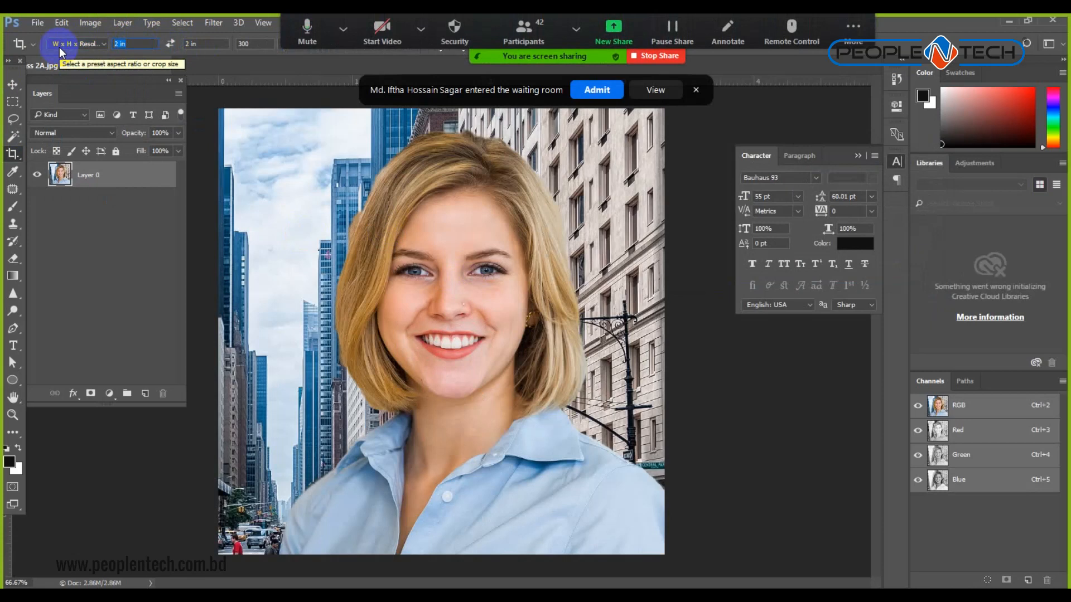
pyautogui.click(595, 90)
pyautogui.click(141, 43)
pyautogui.write('1.5')
pyautogui.click(206, 43)
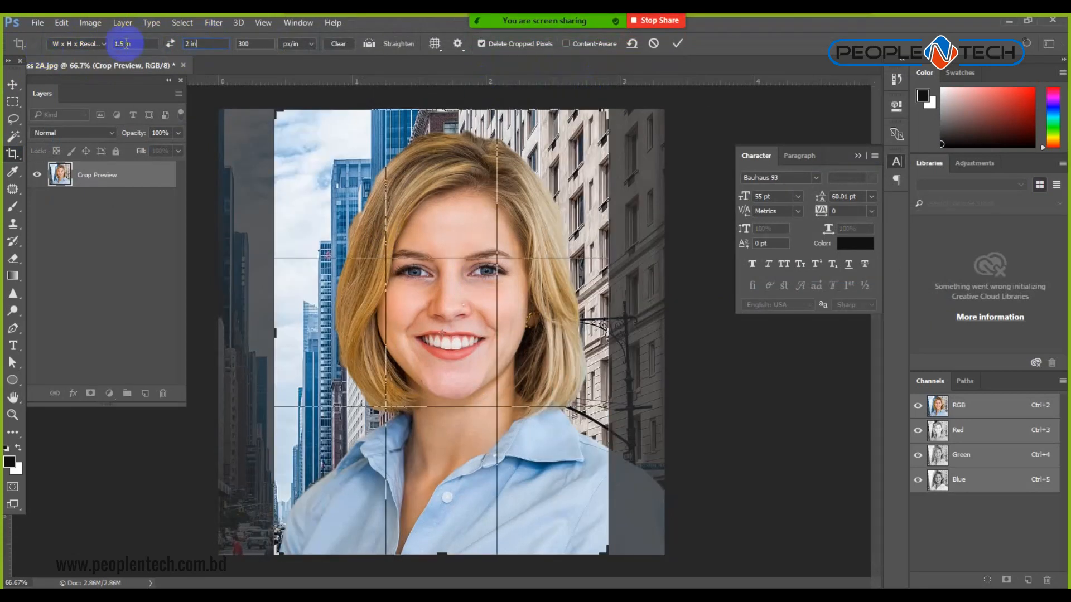
pyautogui.moveTo(208, 45); pyautogui.dragTo(139, 46)
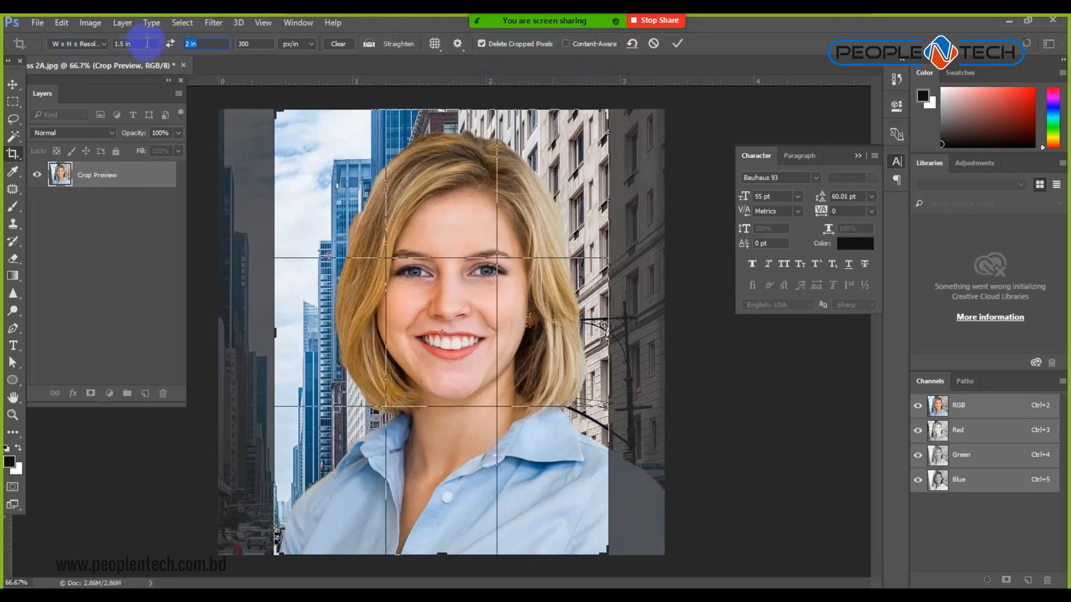
pyautogui.write('1.85')
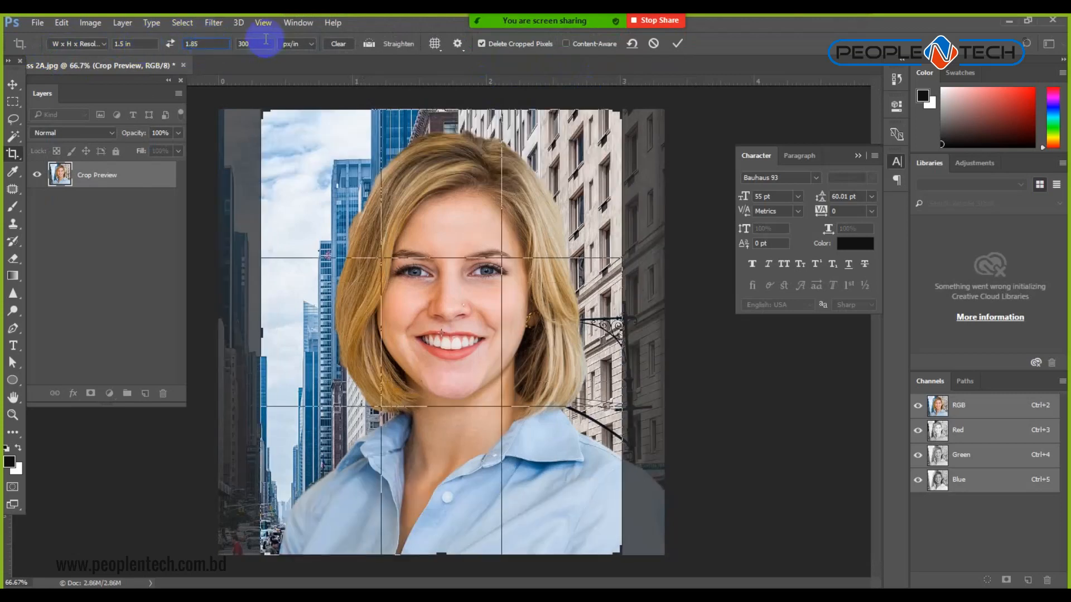
pyautogui.moveTo(261, 44); pyautogui.dragTo(207, 50)
pyautogui.write('7')
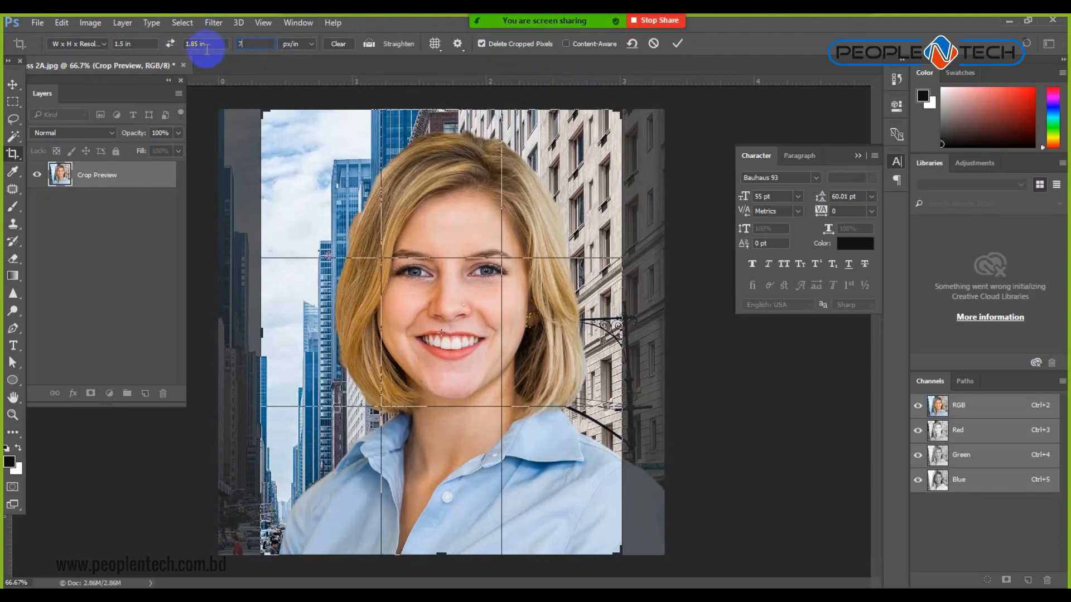
pyautogui.write('2')
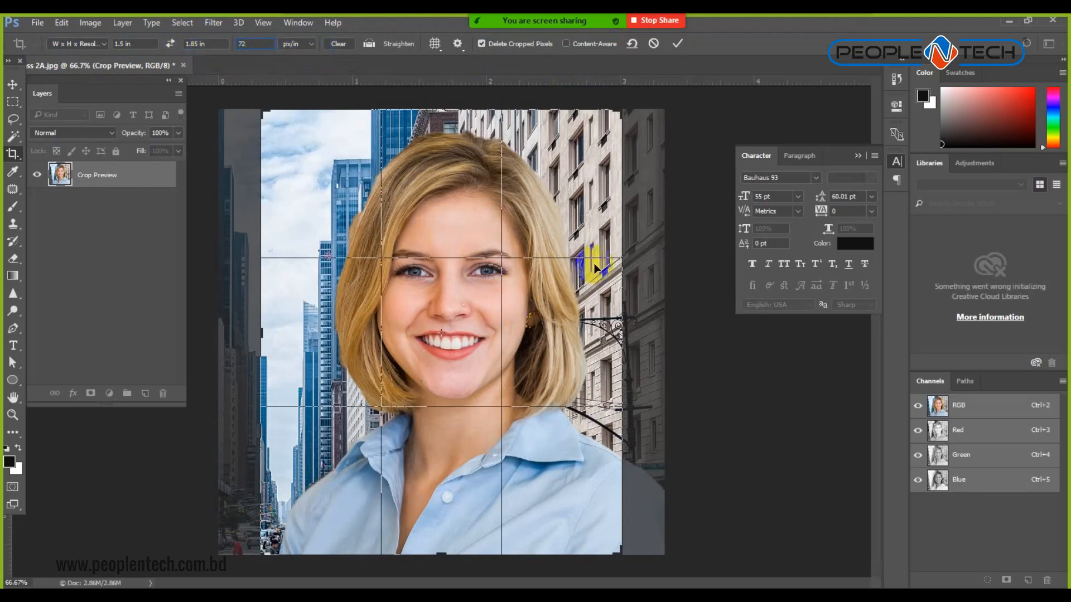
# Frame the woman's face and shoulders by trimming the top edge, and apply the crop.
pyautogui.moveTo(412, 229)
pyautogui.mouseDown()
pyautogui.moveTo(396, 230)
pyautogui.moveTo(424, 230)
pyautogui.moveTo(387, 224)
pyautogui.moveTo(401, 224)
pyautogui.mouseUp()
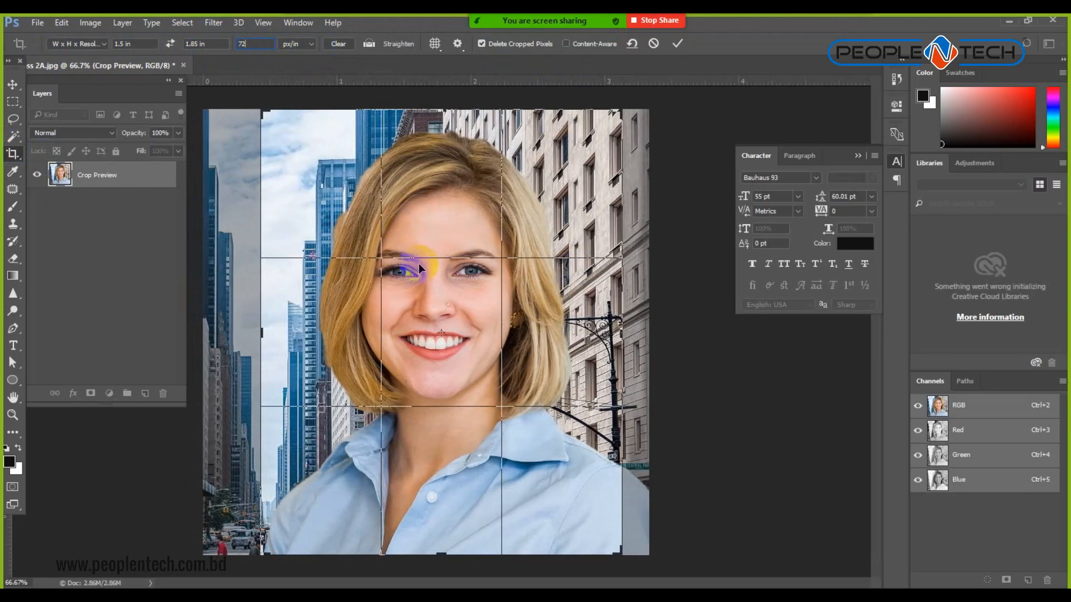
pyautogui.moveTo(446, 110)
pyautogui.mouseDown()
pyautogui.moveTo(445, 100)
pyautogui.moveTo(444, 119)
pyautogui.mouseUp()
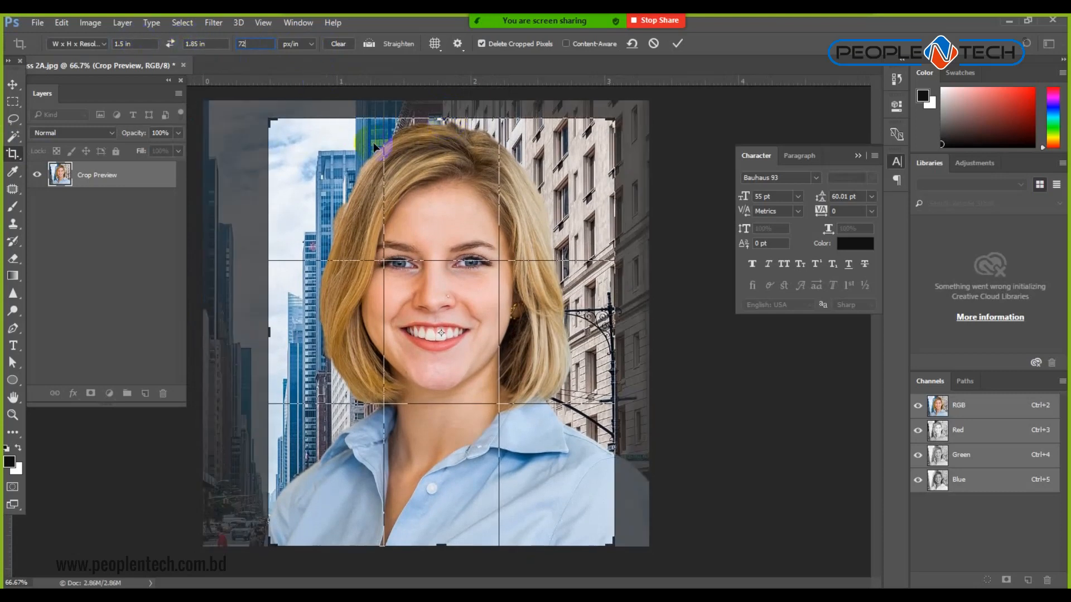
pyautogui.moveTo(435, 119)
pyautogui.mouseDown()
pyautogui.moveTo(434, 202)
pyautogui.moveTo(441, 117)
pyautogui.mouseUp()
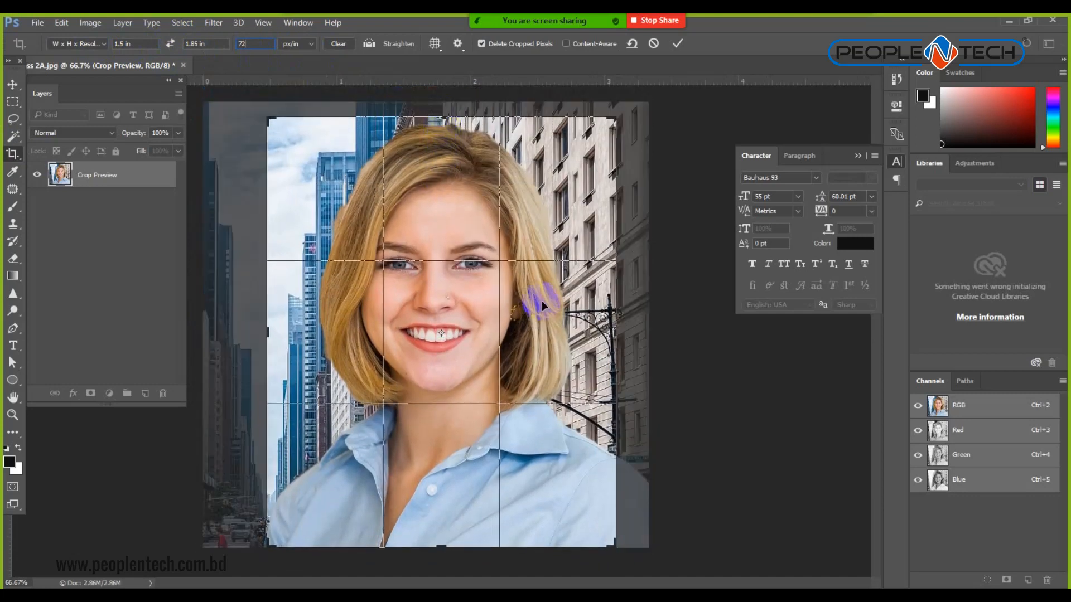
pyautogui.click(680, 46)
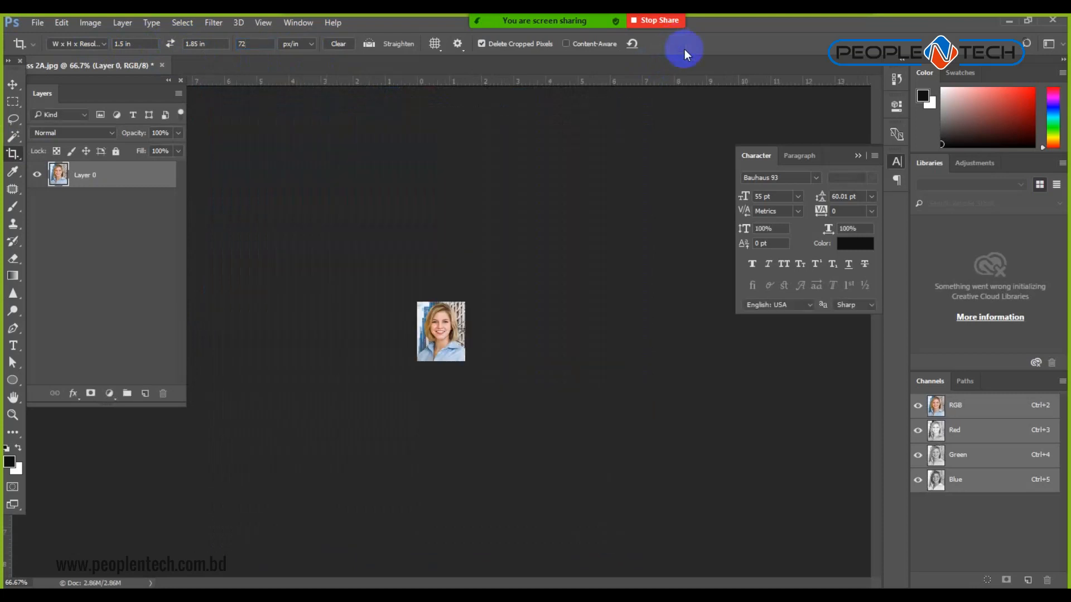
# View at 100%, check Image Size shows 1.5 × 1.847 in at 72 px/in, then undo the crop.
pyautogui.hotkey('ctrl', '1')
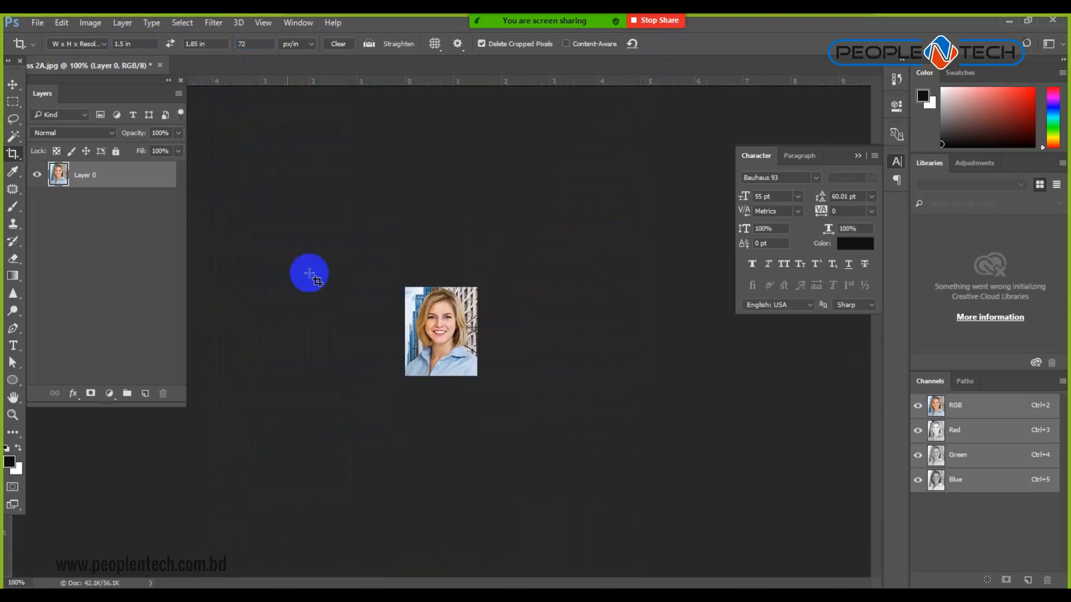
pyautogui.click(89, 23)
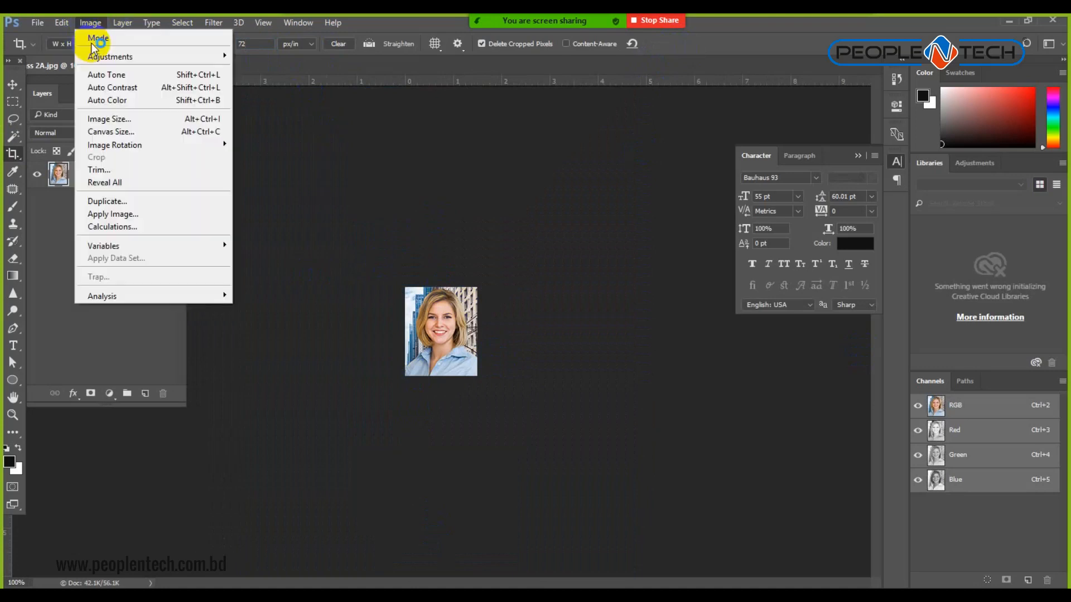
pyautogui.click(118, 120)
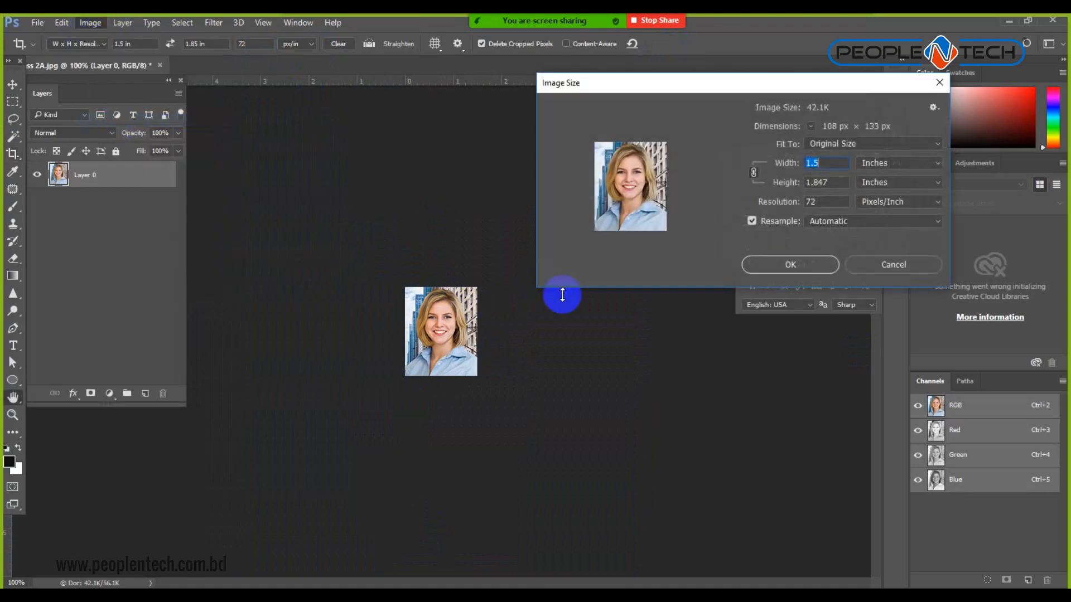
pyautogui.click(836, 182)
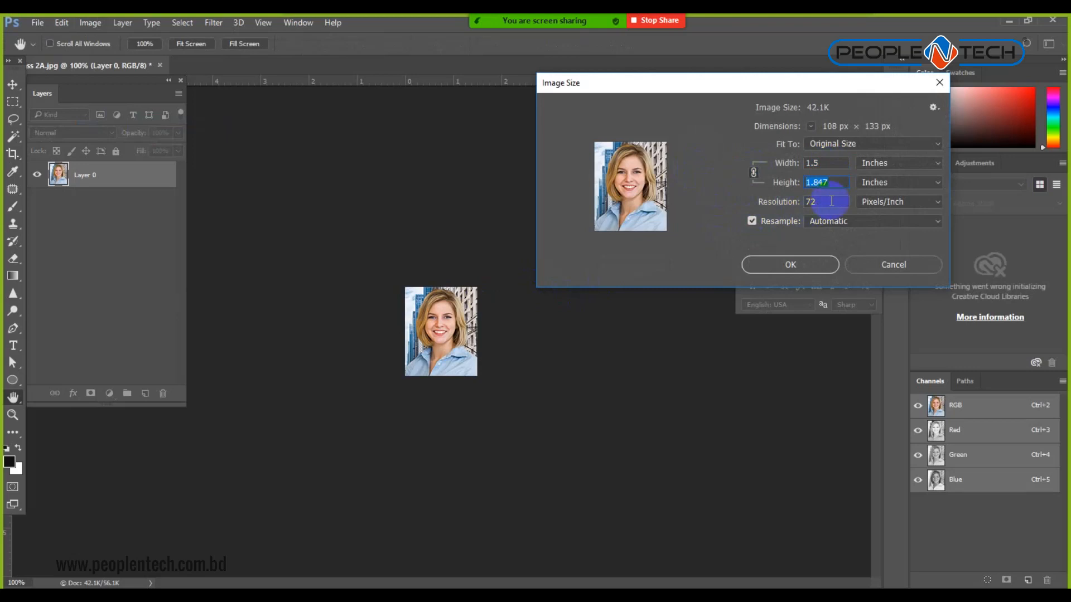
pyautogui.moveTo(829, 202); pyautogui.dragTo(554, 201)
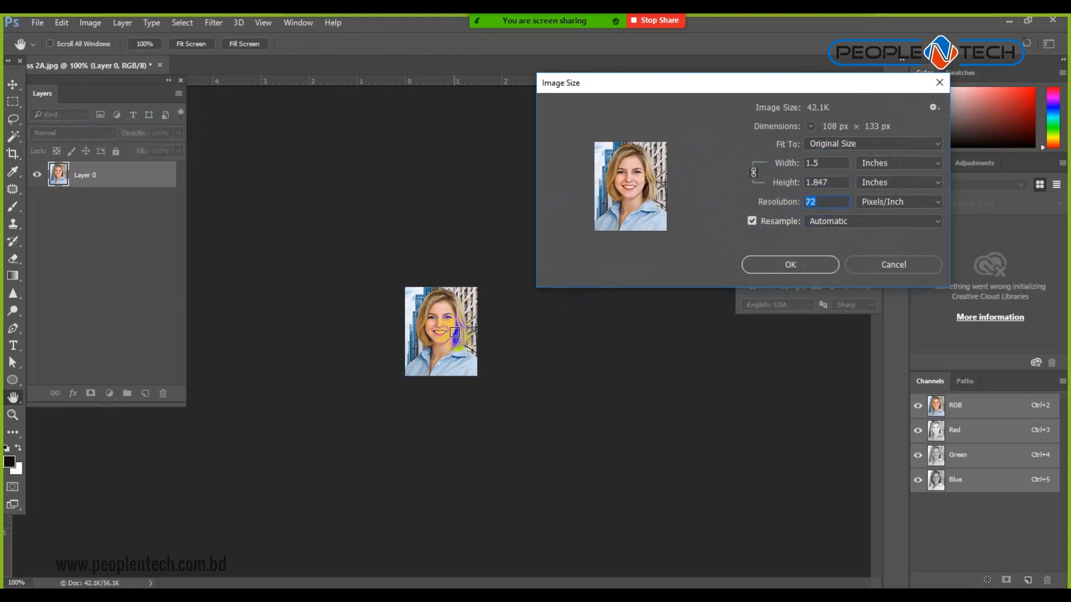
pyautogui.click(895, 267)
pyautogui.press('c')
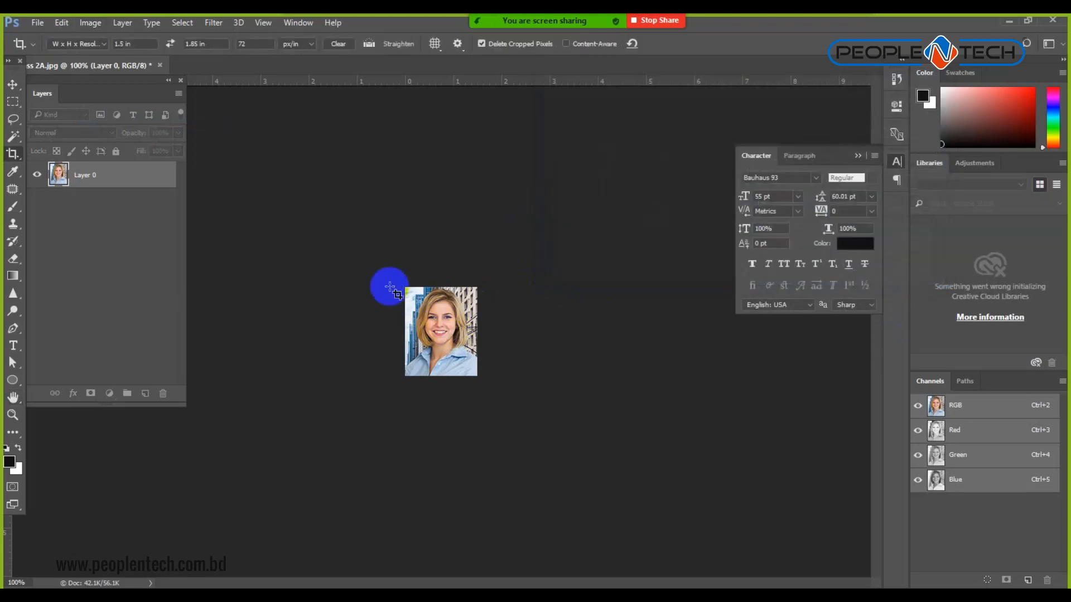
pyautogui.hotkey('ctrl', 'z')
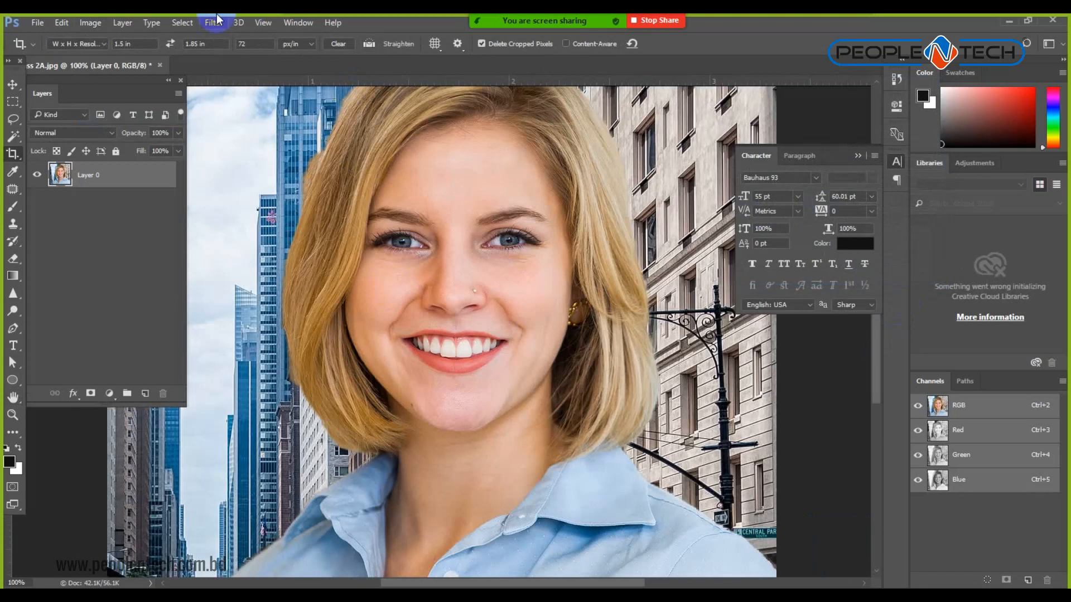
# Crop the portrait at 1.5 × 1.85 in and 300 px/in, centring the face.
pyautogui.moveTo(251, 44); pyautogui.dragTo(180, 46)
pyautogui.write('300')
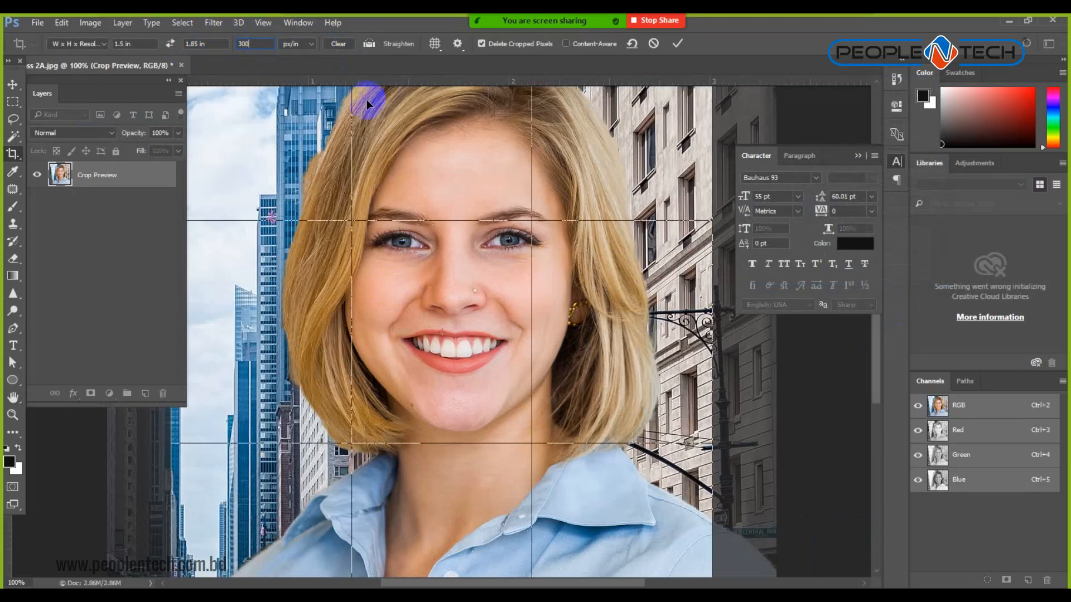
pyautogui.hotkey('ctrl', '-')
pyautogui.hotkey('ctrl', '-')
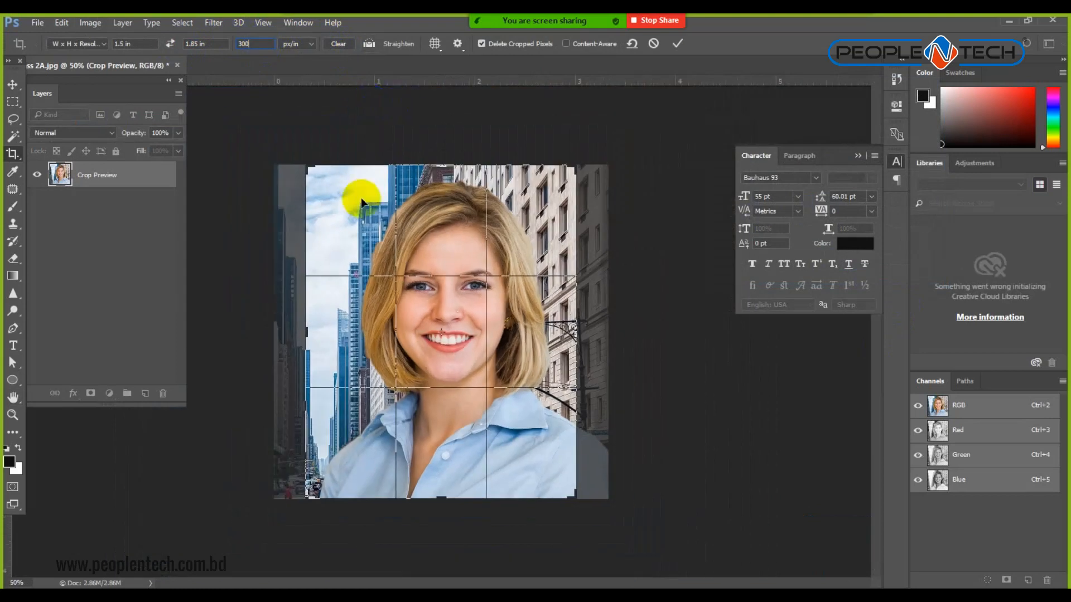
pyautogui.moveTo(305, 165)
pyautogui.mouseDown()
pyautogui.moveTo(328, 177)
pyautogui.moveTo(325, 162)
pyautogui.mouseUp()
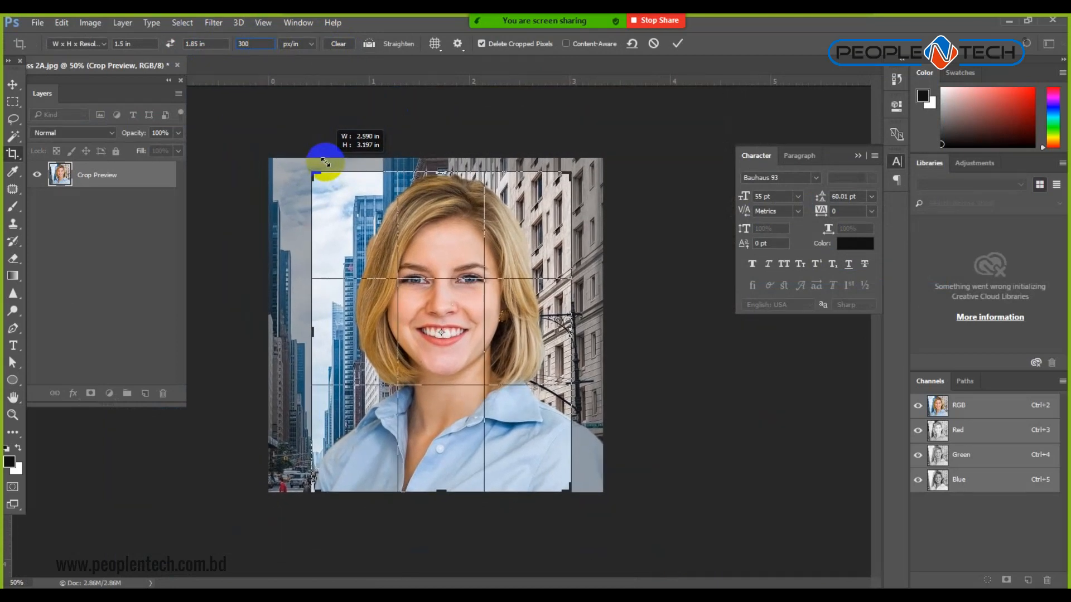
pyautogui.moveTo(417, 302)
pyautogui.mouseDown()
pyautogui.moveTo(426, 303)
pyautogui.moveTo(412, 292)
pyautogui.moveTo(433, 303)
pyautogui.mouseUp()
pyautogui.moveTo(524, 503); pyautogui.dragTo(577, 445)
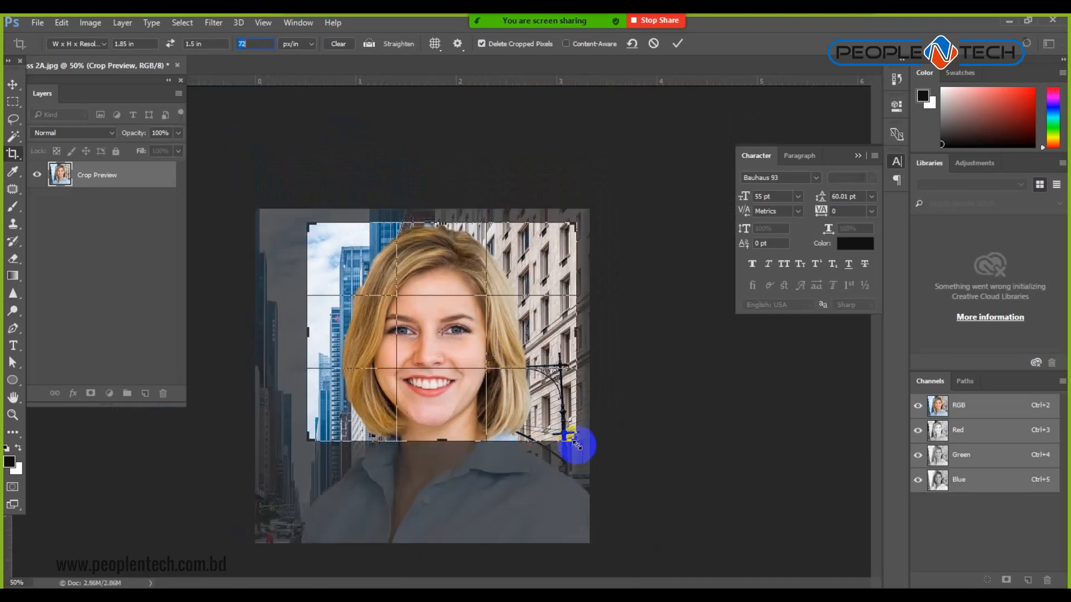
pyautogui.click(170, 44)
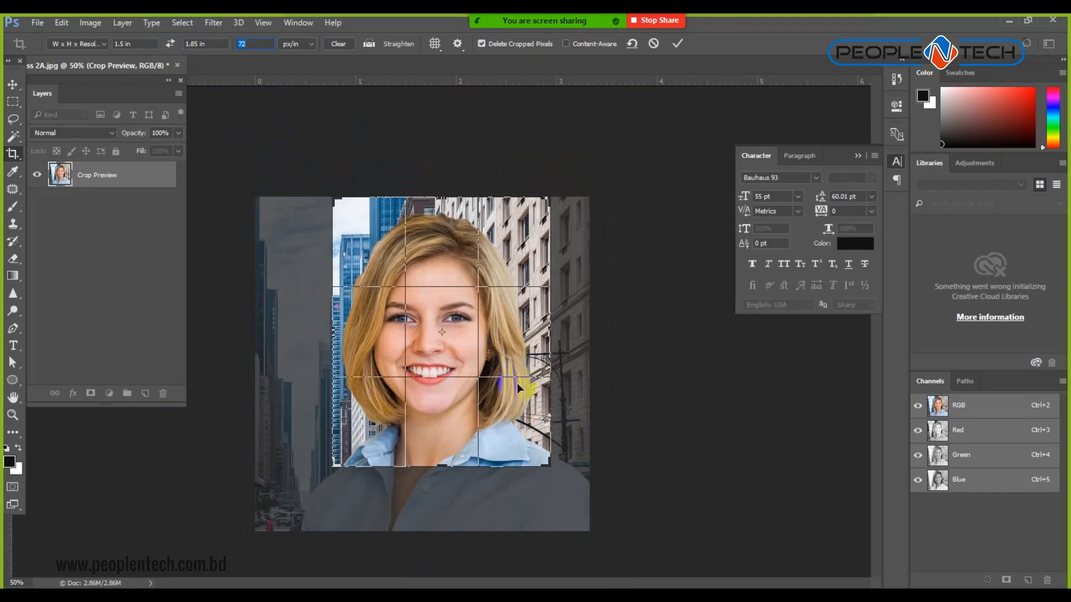
pyautogui.moveTo(517, 430)
pyautogui.mouseDown()
pyautogui.moveTo(507, 430)
pyautogui.moveTo(525, 437)
pyautogui.moveTo(526, 419)
pyautogui.mouseUp()
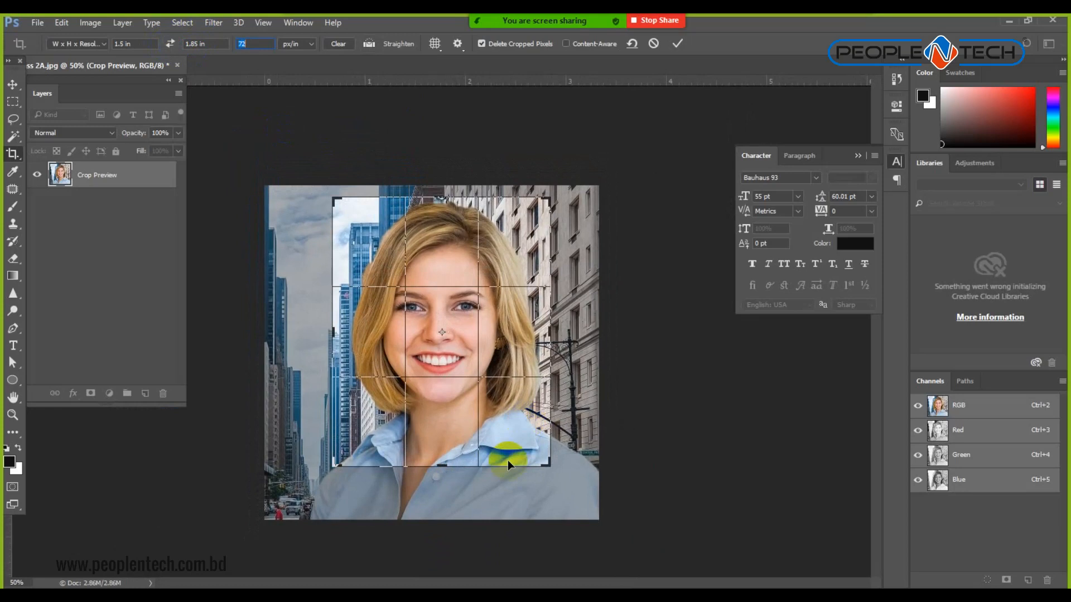
pyautogui.click(677, 44)
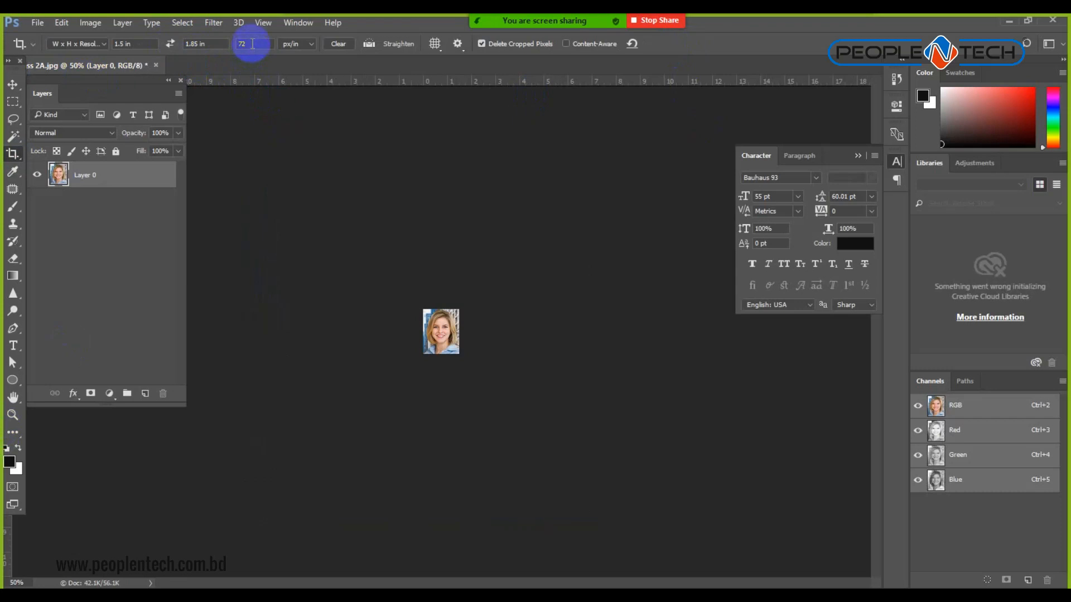
# Undo that crop and redo the 300 px/in crop tightly around face and shoulders.
pyautogui.hotkey('ctrl', 'z')
pyautogui.moveTo(257, 45); pyautogui.dragTo(184, 44)
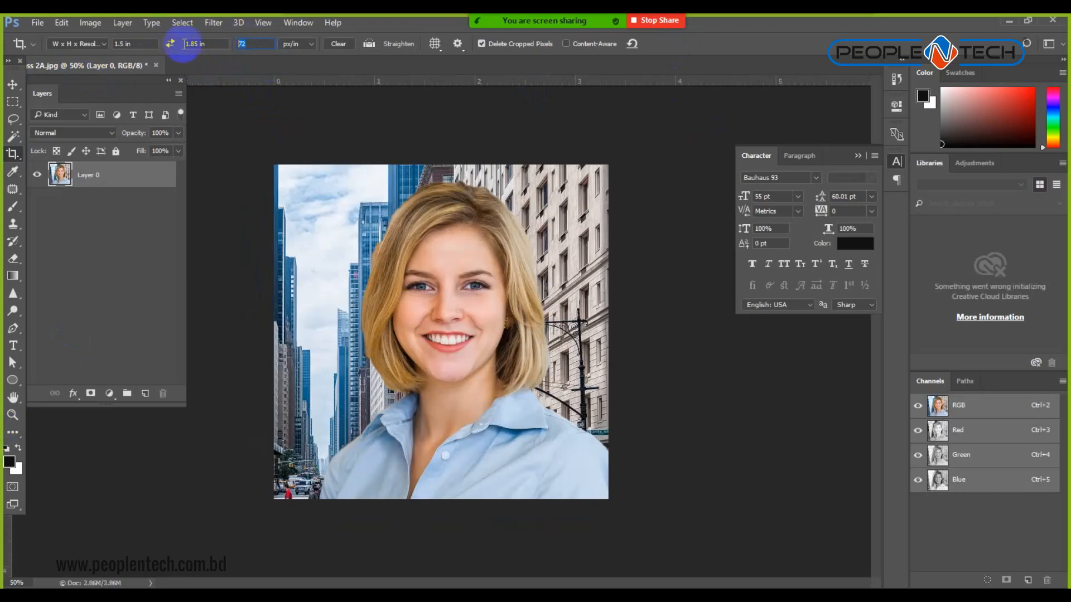
pyautogui.write('300')
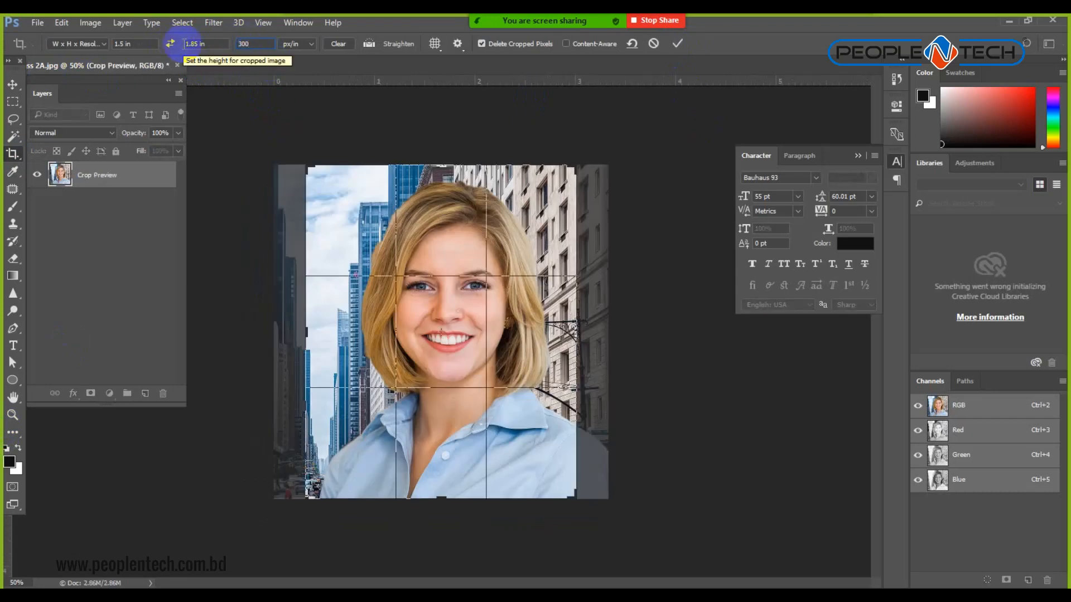
pyautogui.moveTo(306, 165); pyautogui.dragTo(330, 192)
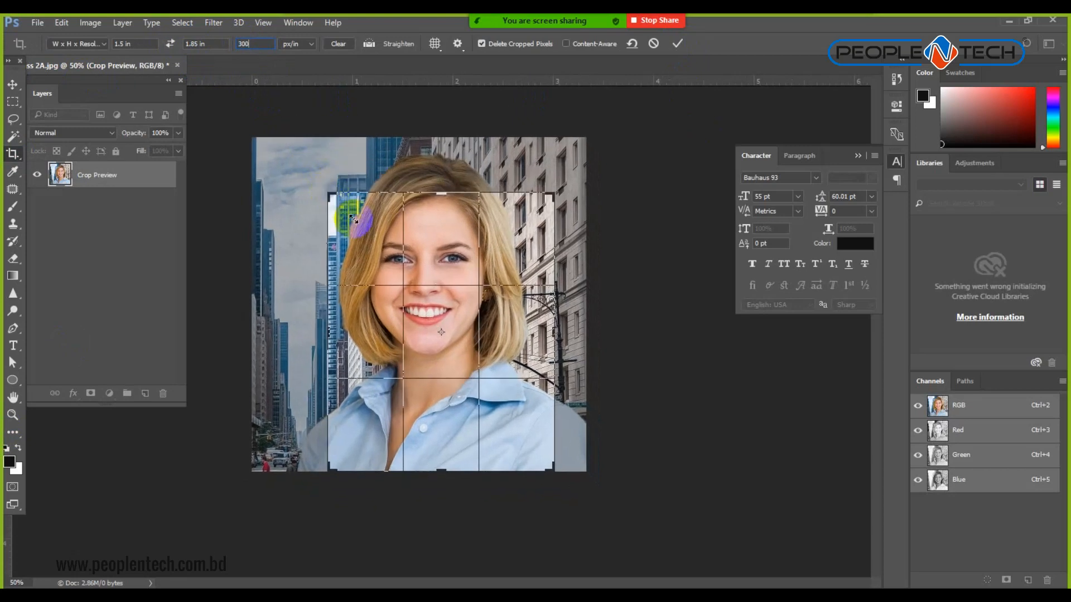
pyautogui.moveTo(425, 310); pyautogui.dragTo(436, 354)
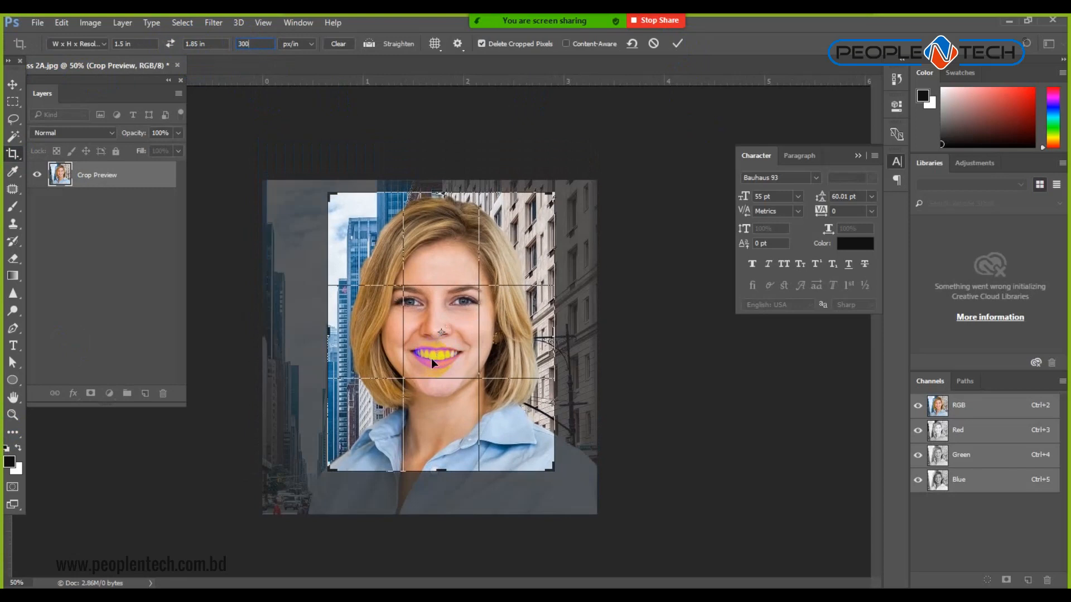
pyautogui.click(677, 44)
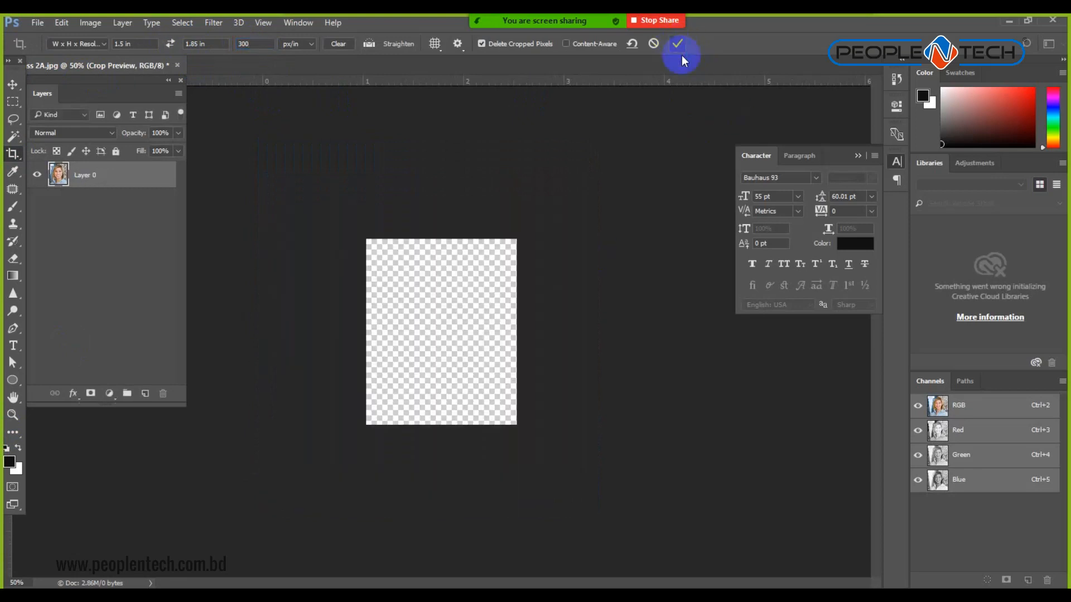
# Verify Image Size shows 1.85 in height at 300 px/in, then close the document.
pyautogui.click(91, 23)
pyautogui.click(114, 121)
pyautogui.click(831, 183)
pyautogui.click(826, 201)
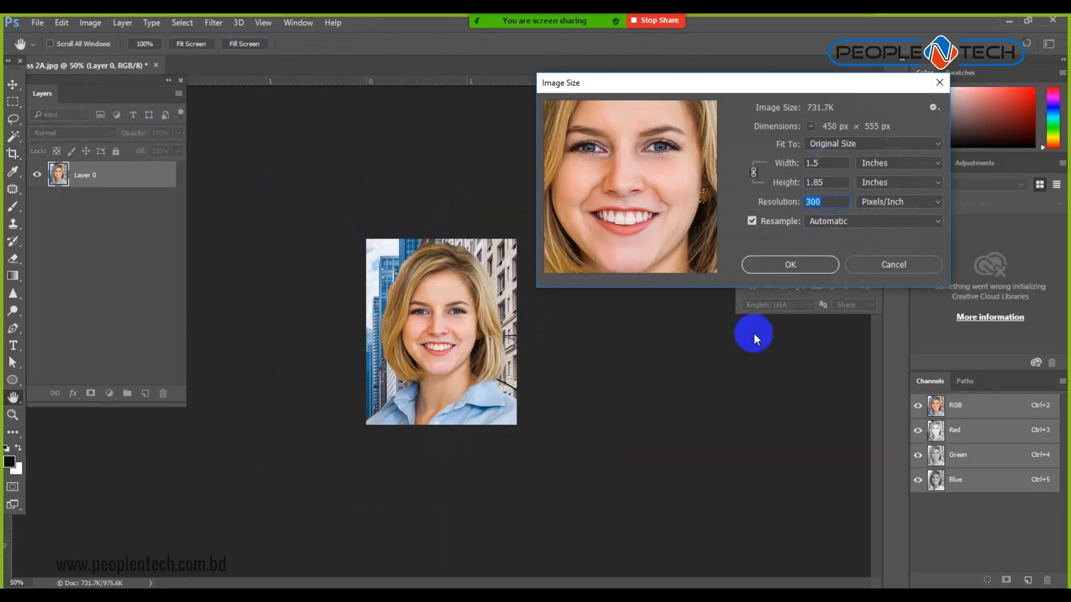
pyautogui.click(906, 266)
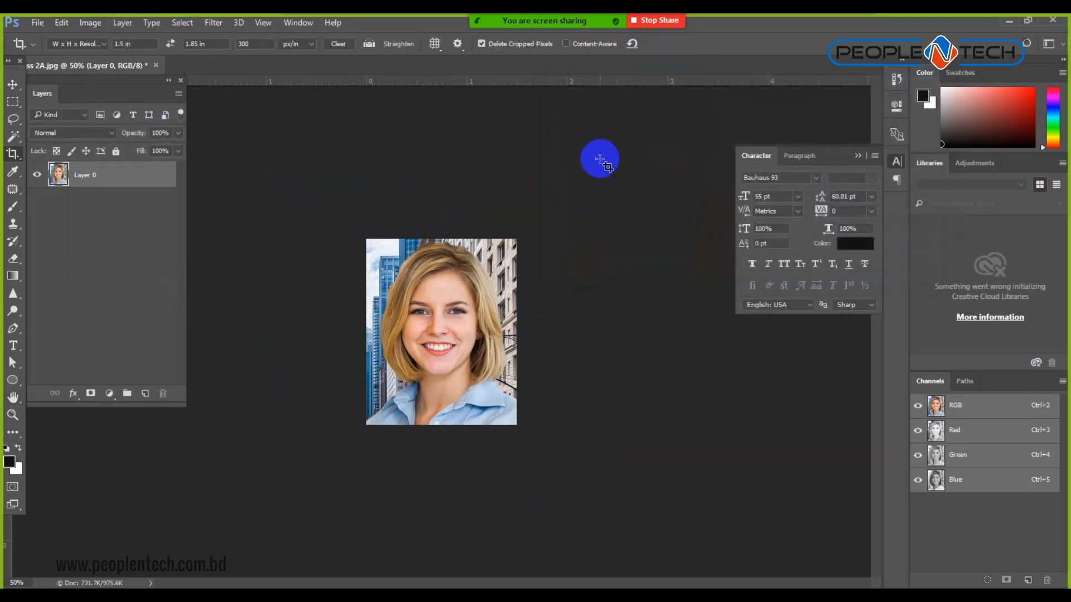
pyautogui.hotkey('ctrl', 'w')
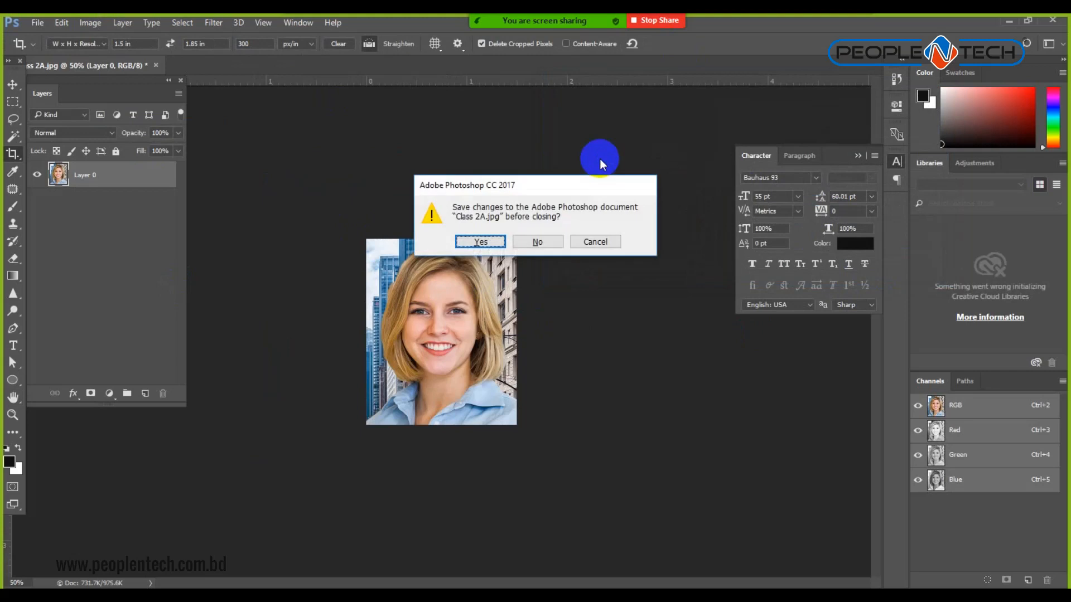
# Discard changes to Class 2A.jpg and admit the waiting meeting participant.
pyautogui.click(544, 243)
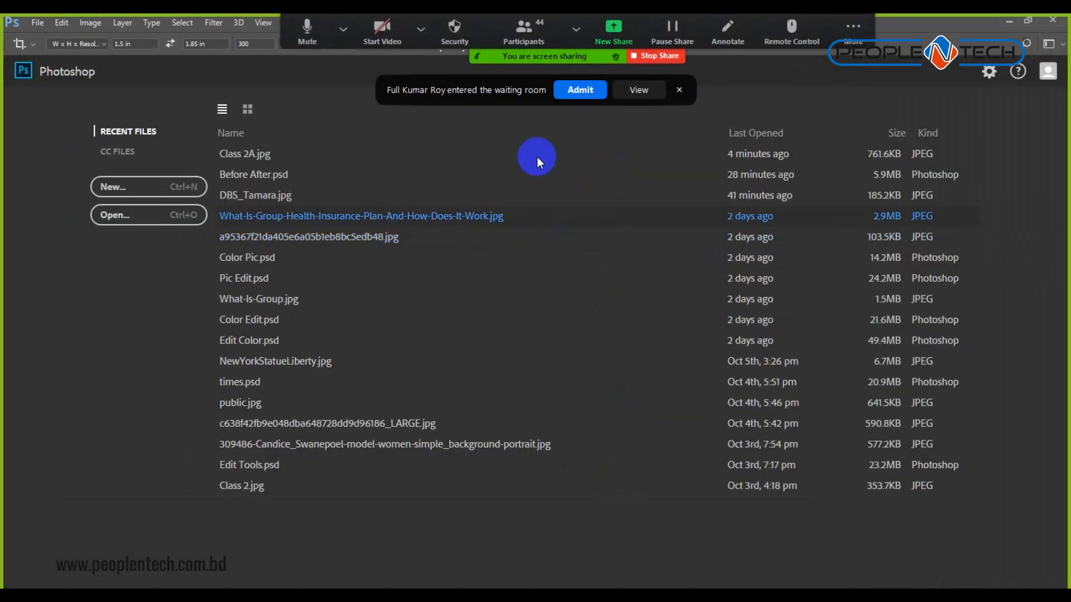
pyautogui.click(580, 90)
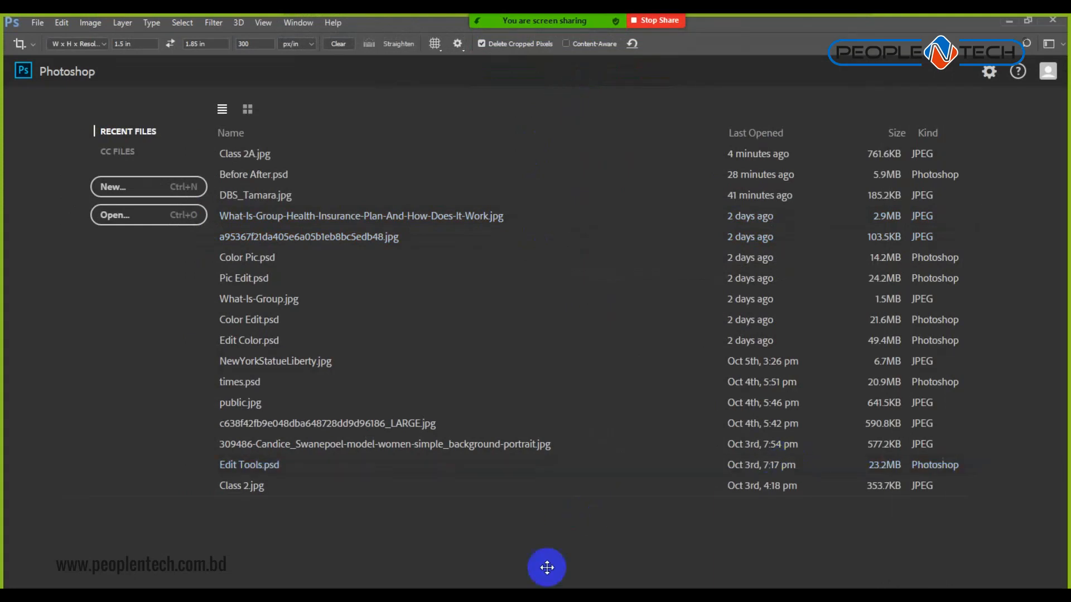
# Search Google Images for 'book cover design' in the browser.
pyautogui.hotkey('alt', 'Tab')
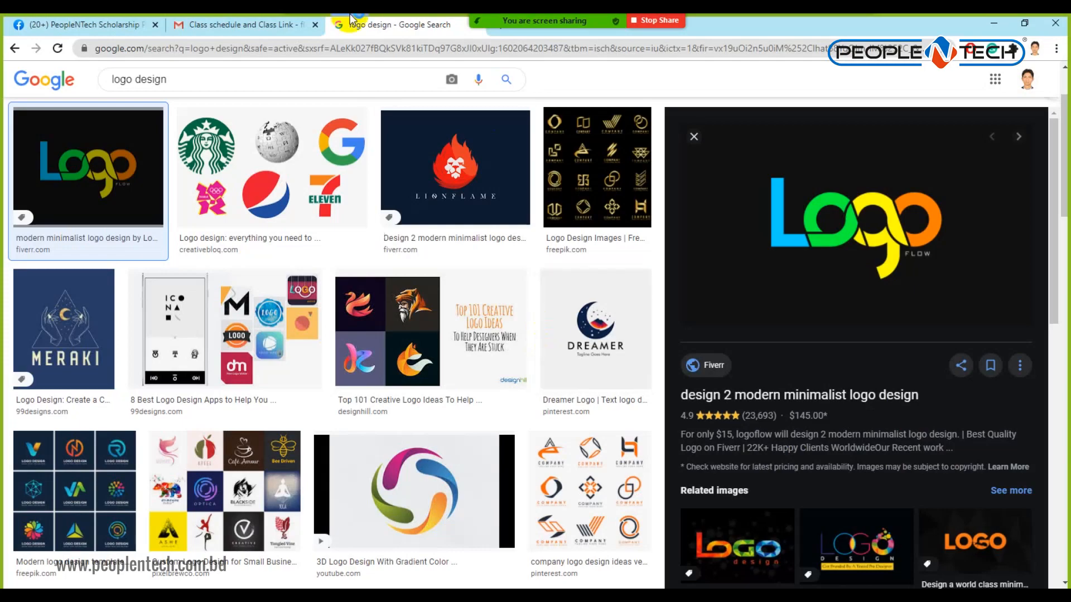
pyautogui.scroll(2, 378, 92)
pyautogui.scroll(1, 378, 92)
pyautogui.moveTo(170, 91); pyautogui.dragTo(21, 104)
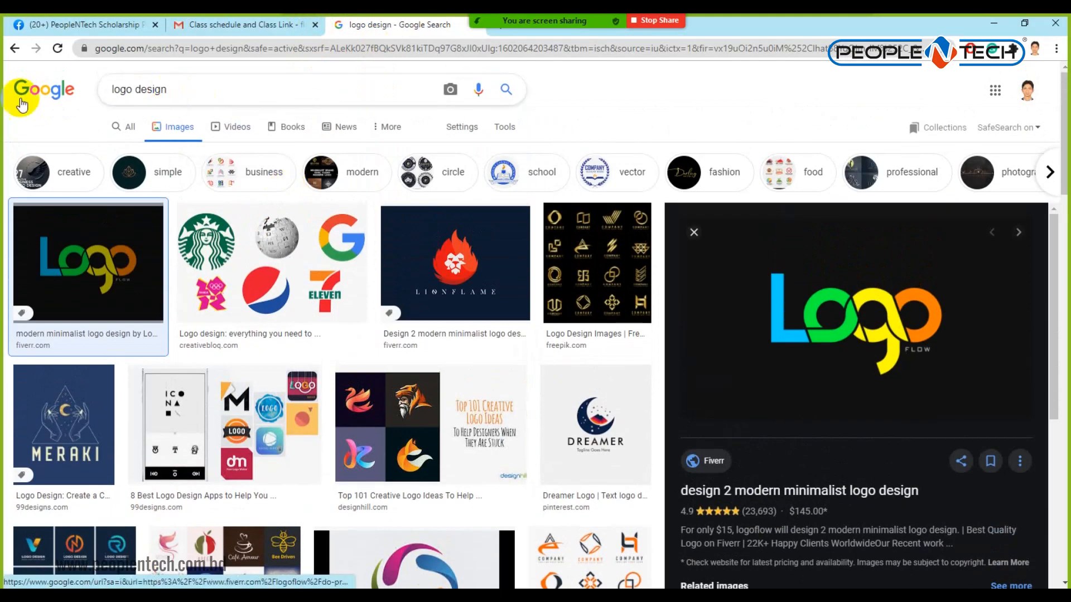
pyautogui.write('book ')
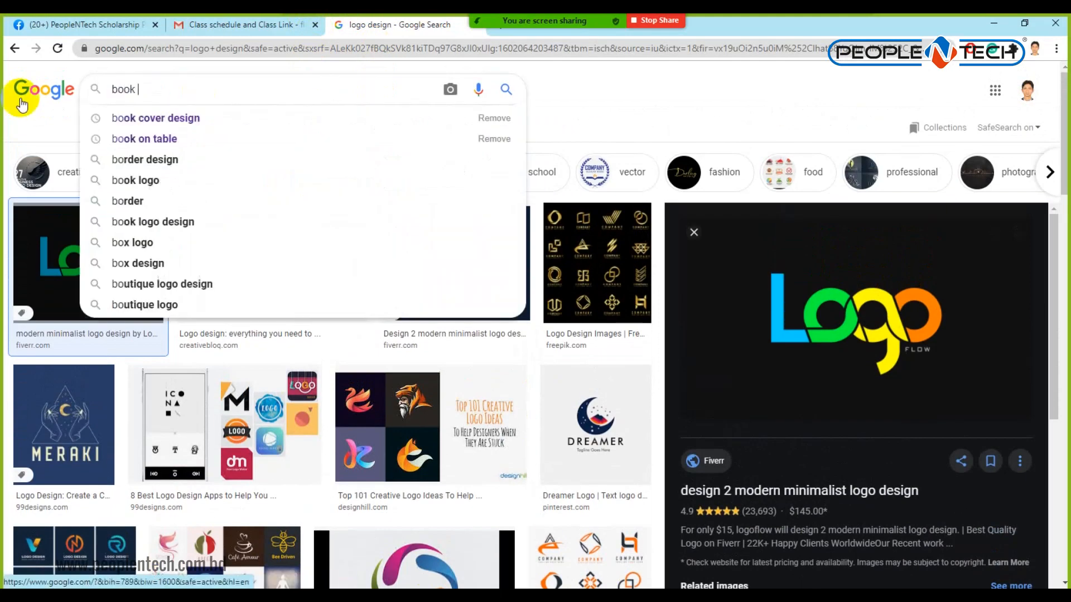
pyautogui.write('cover design')
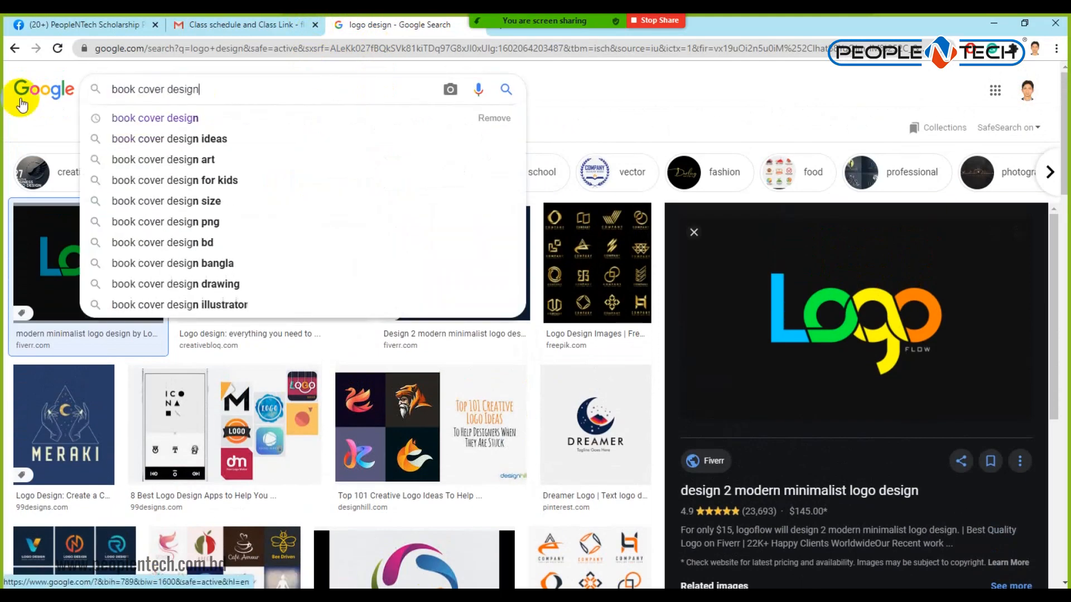
pyautogui.press('Return')
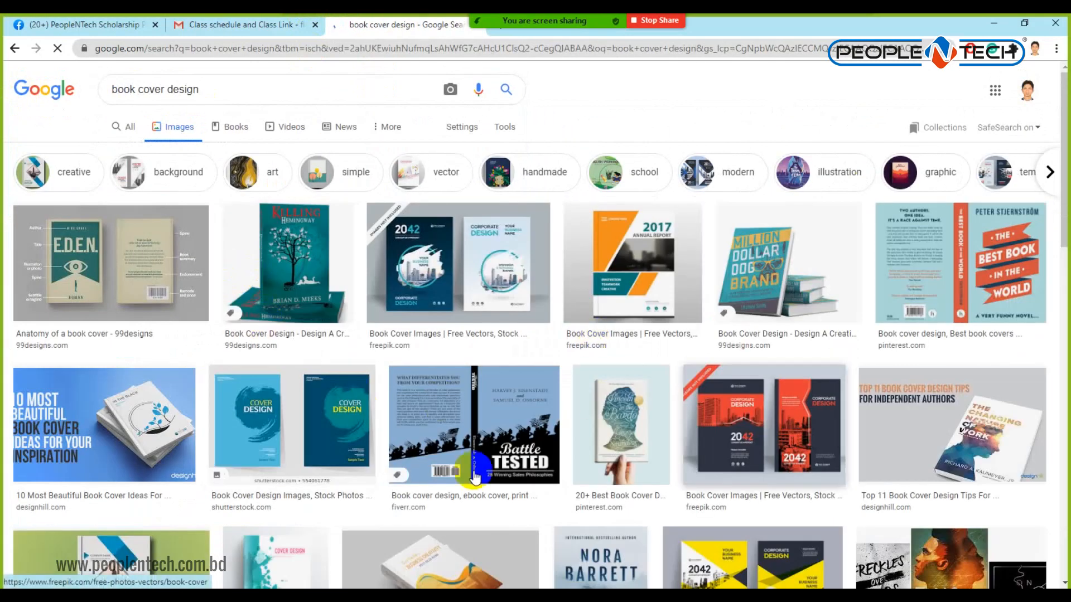
# Open the large preview of the Battle Tested book cover and look it over.
pyautogui.click(502, 425)
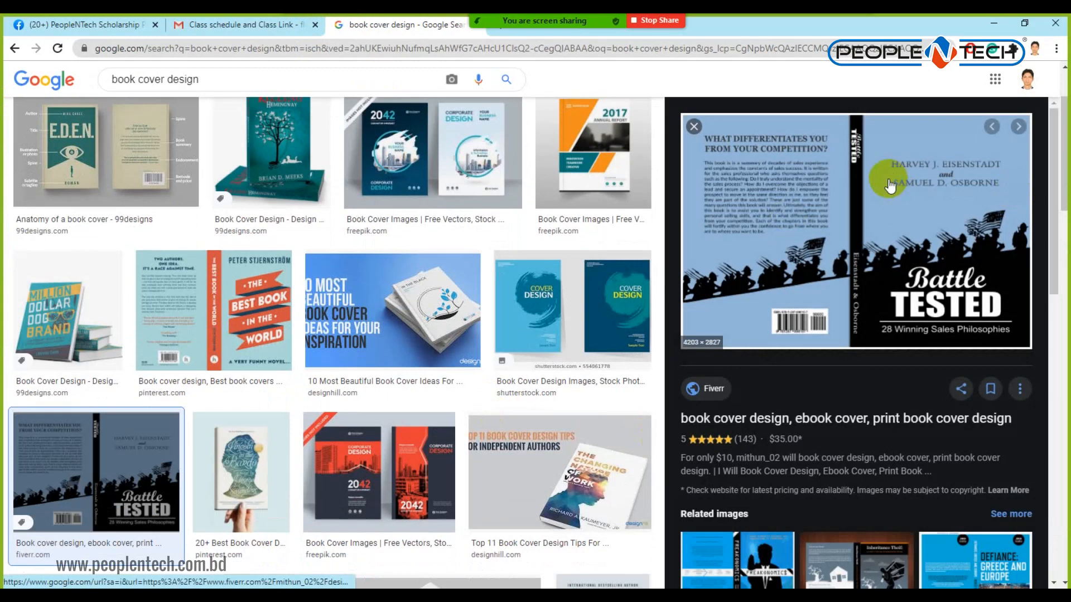
pyautogui.scroll(-5, 819, 373)
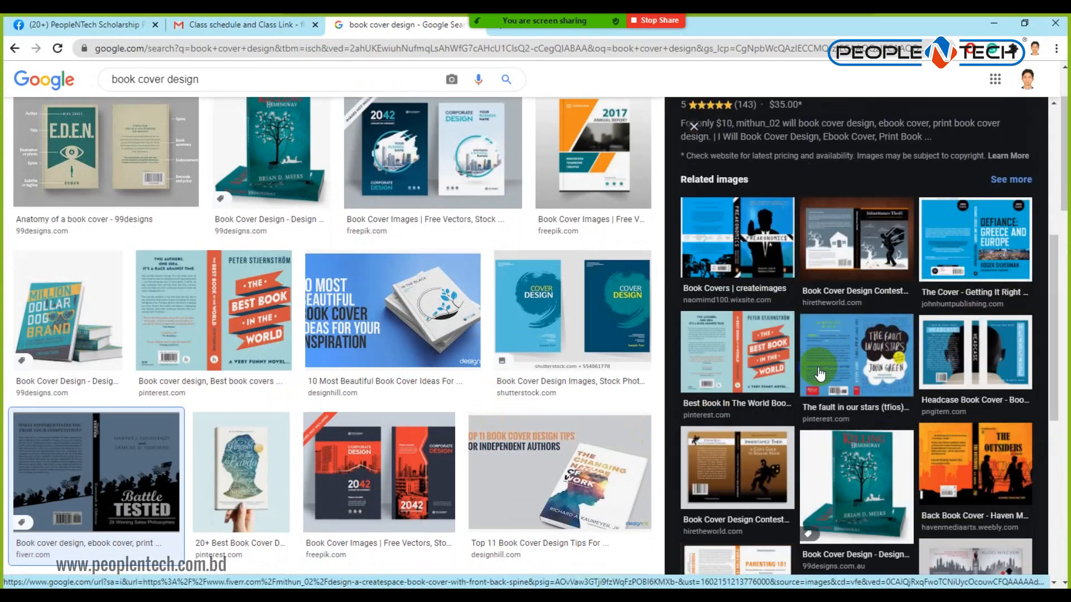
pyautogui.scroll(5, 818, 373)
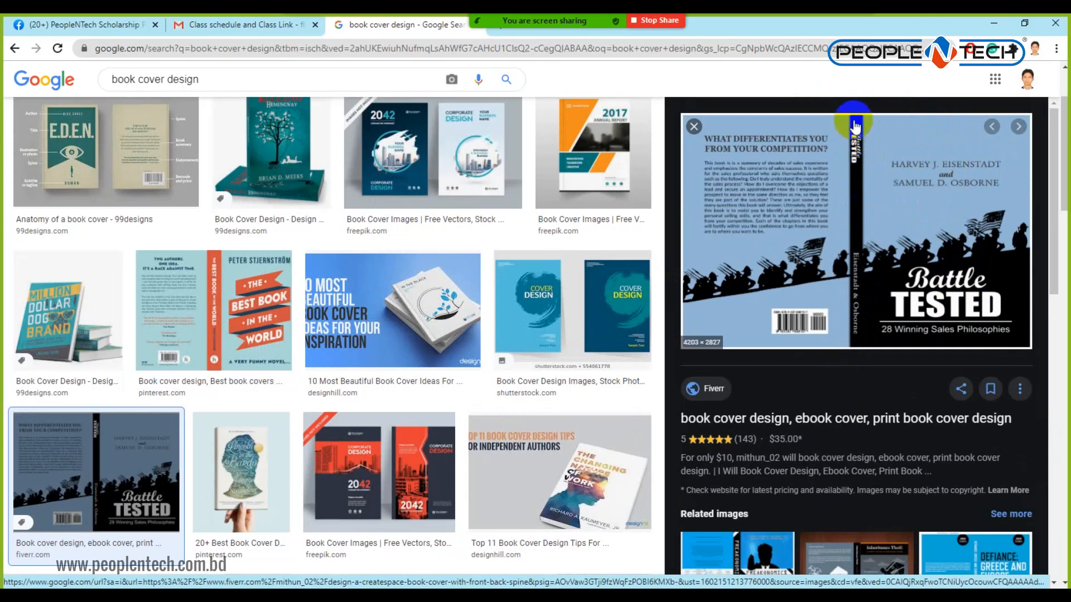
pyautogui.moveTo(854, 122); pyautogui.dragTo(854, 314)
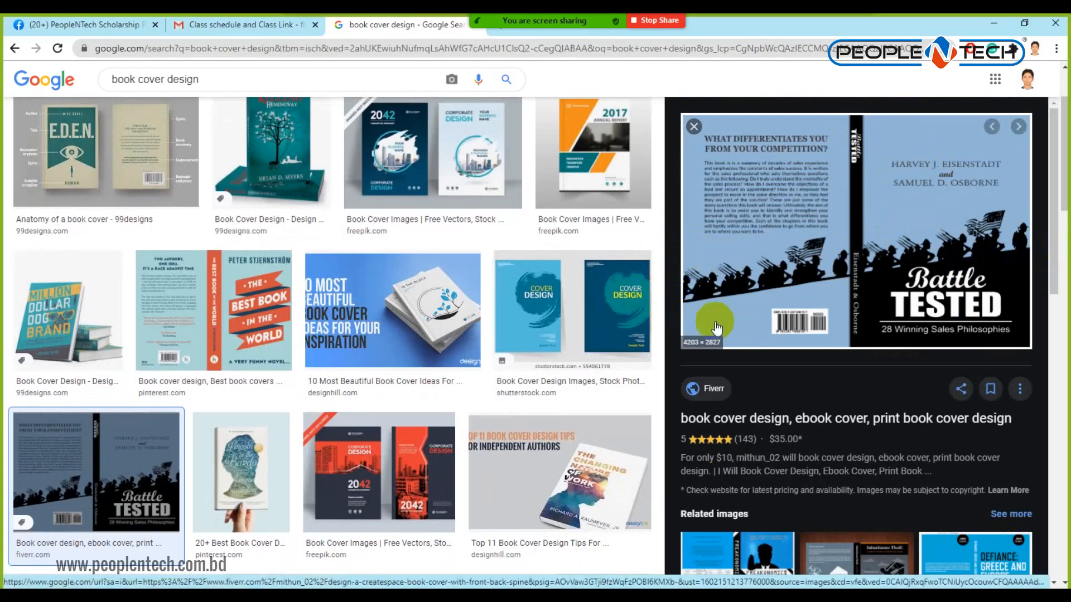
pyautogui.scroll(-5, 502, 366)
pyautogui.scroll(-7, 504, 382)
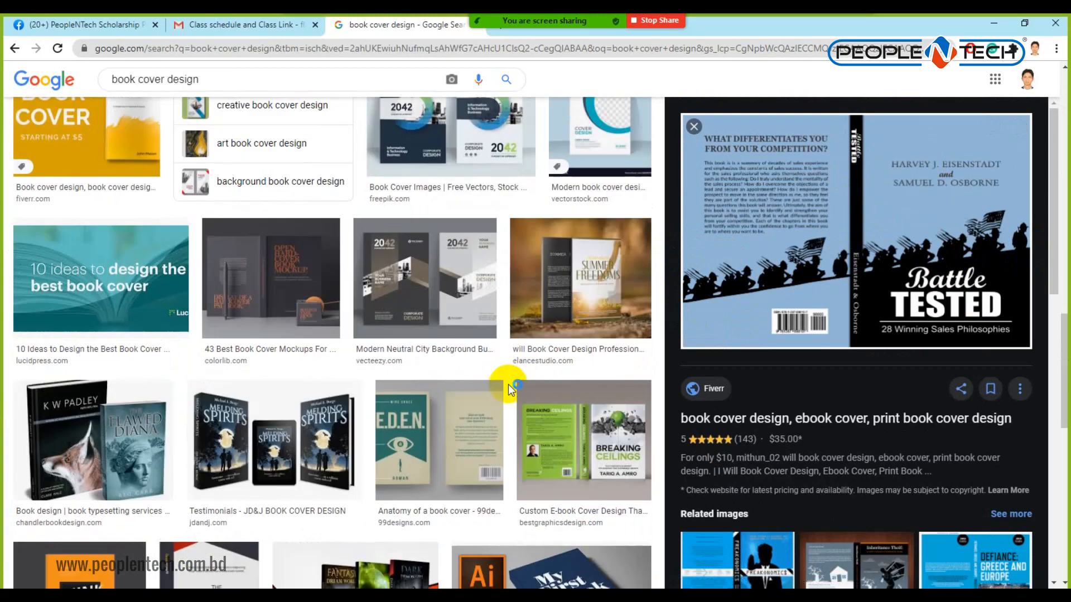
pyautogui.scroll(-7, 503, 385)
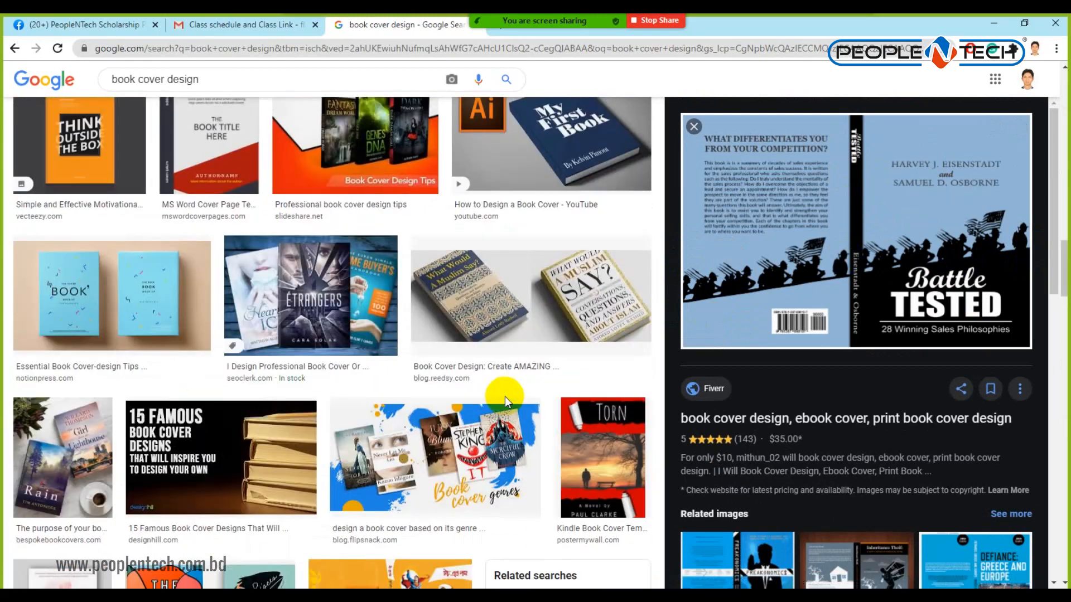
pyautogui.scroll(-6, 504, 387)
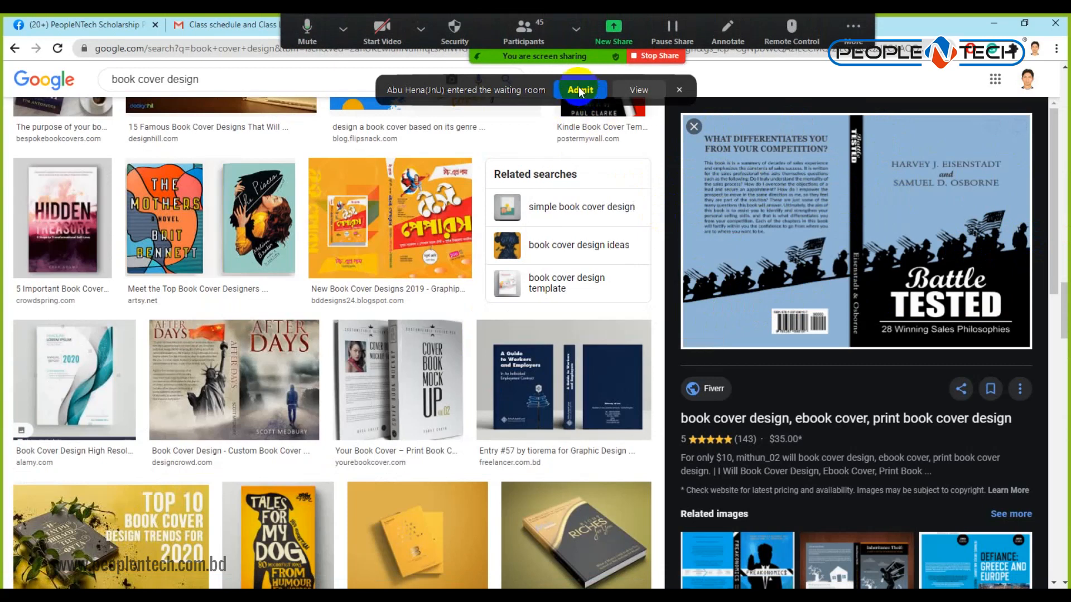
pyautogui.click(580, 91)
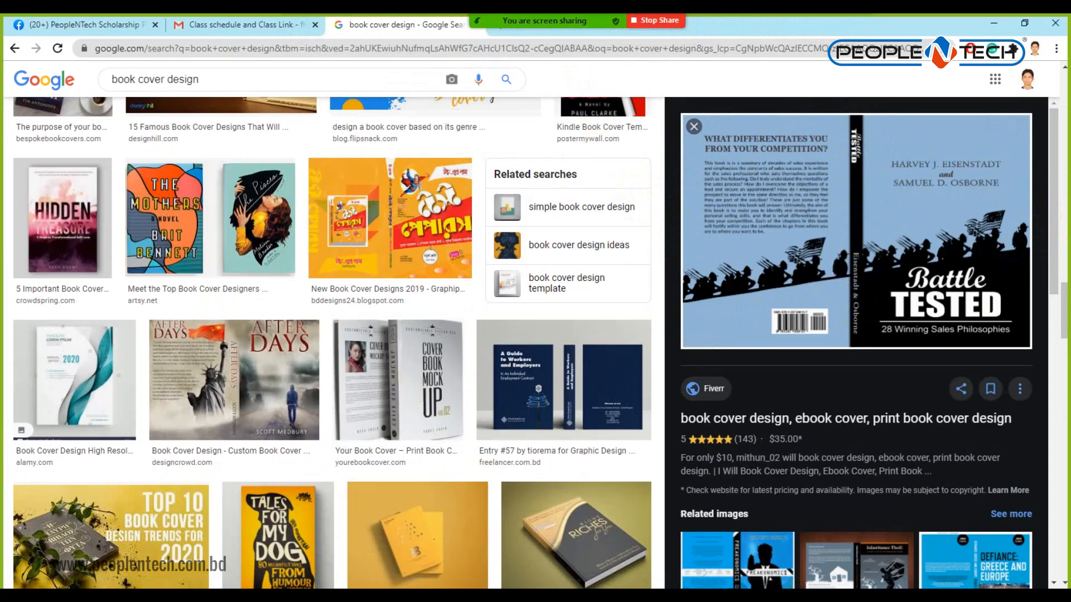
pyautogui.click(506, 595)
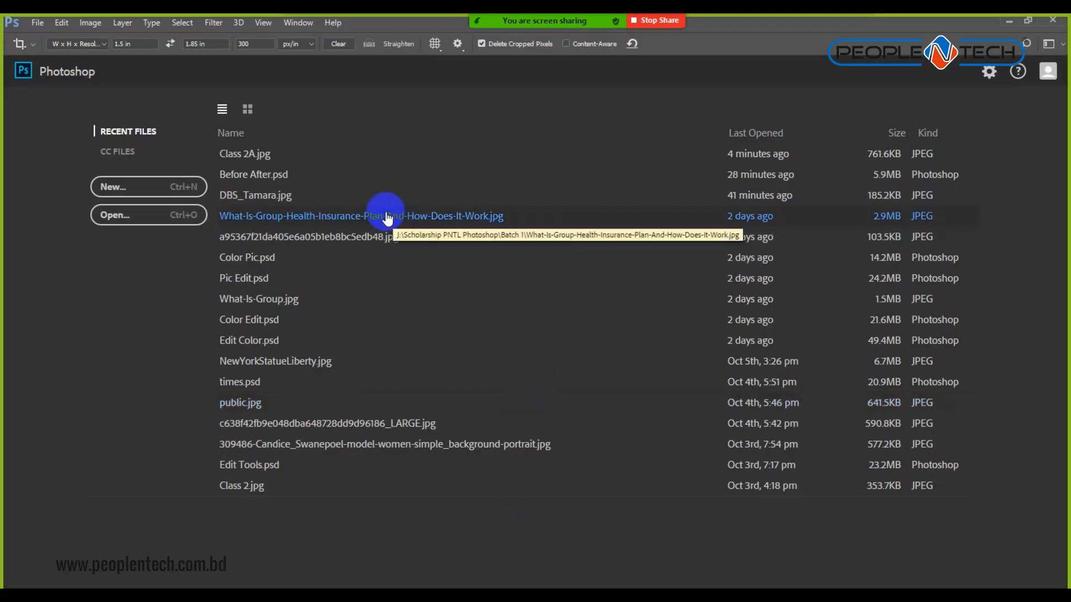
# Start a new document in inches, 5.5 wide by 9 tall.
pyautogui.click(125, 187)
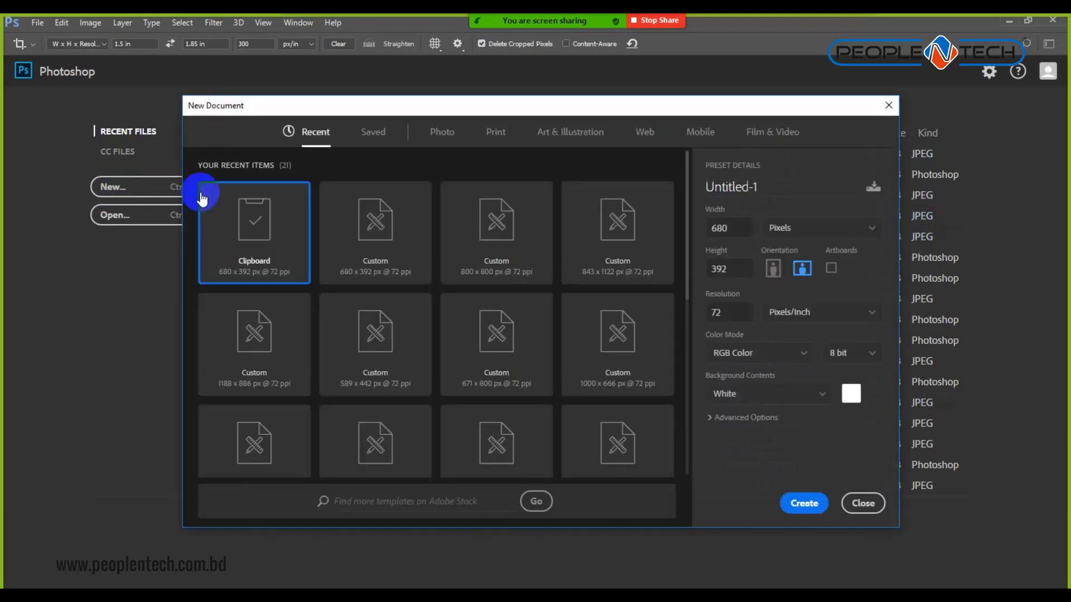
pyautogui.click(810, 234)
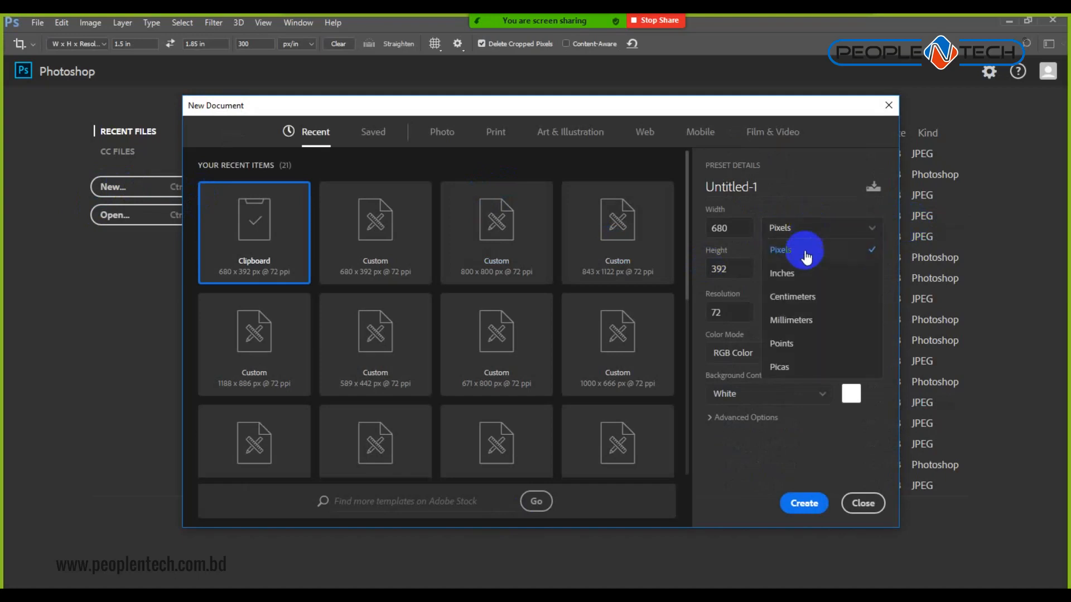
pyautogui.click(797, 275)
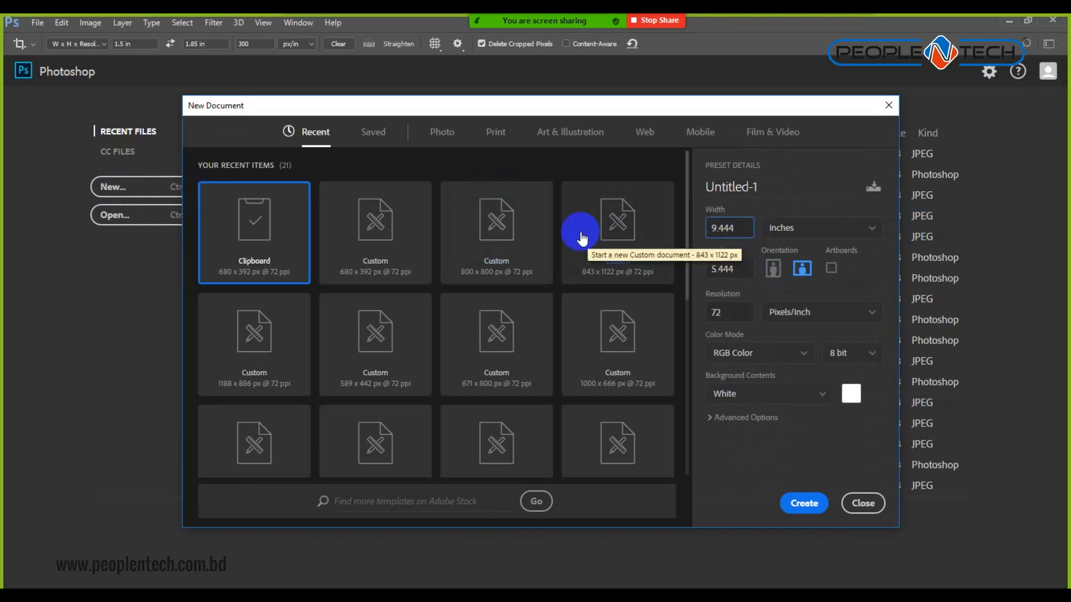
pyautogui.doubleClick(743, 229)
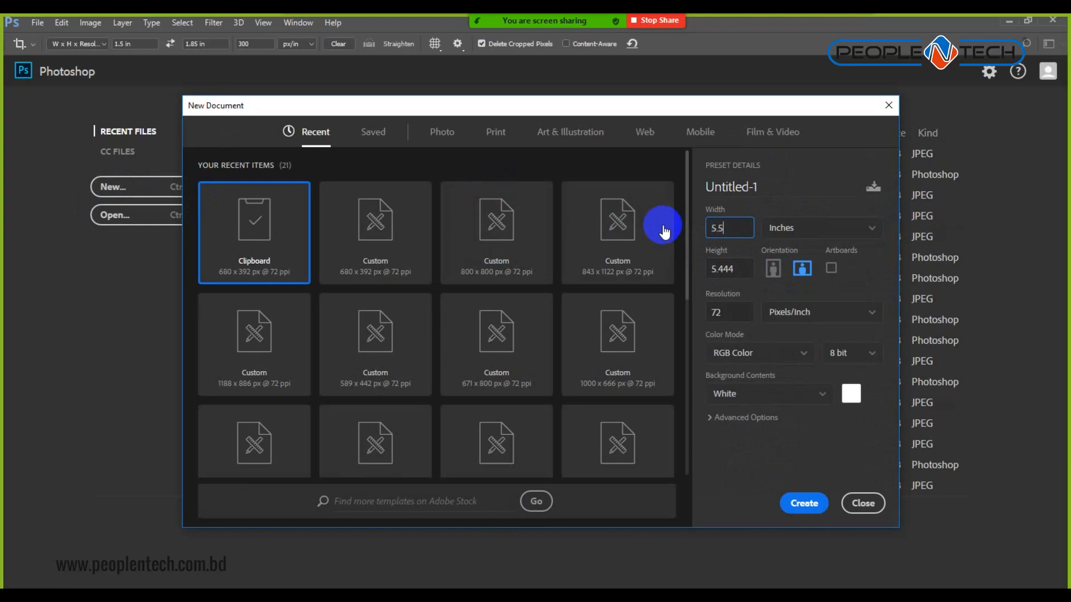
pyautogui.press('Tab')
pyautogui.click(725, 311)
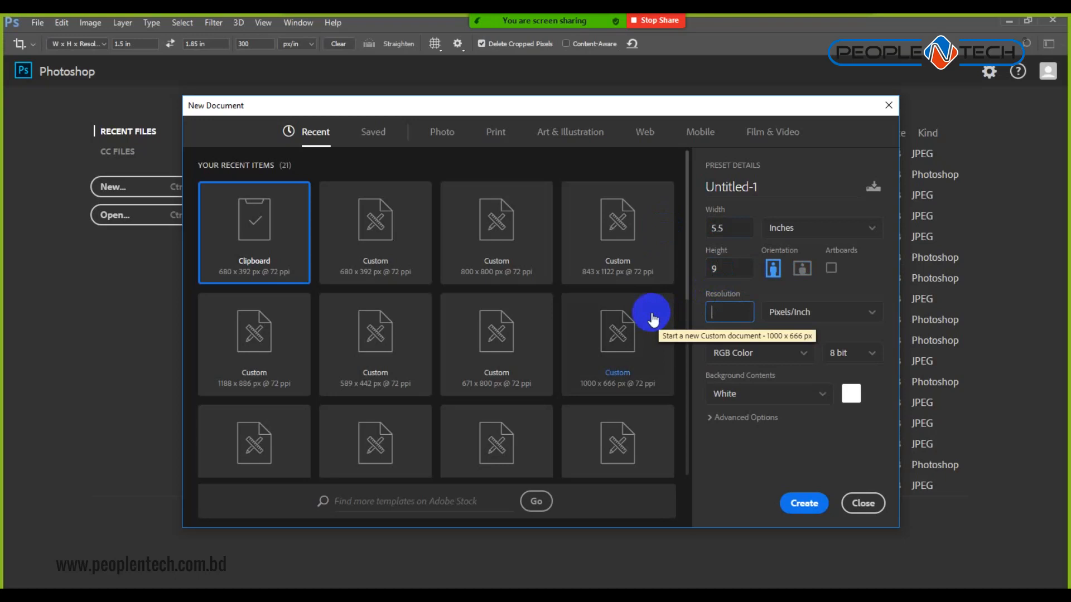
# Set the colour mode to CMYK Color, name it Book Cover, and create it.
pyautogui.click(802, 356)
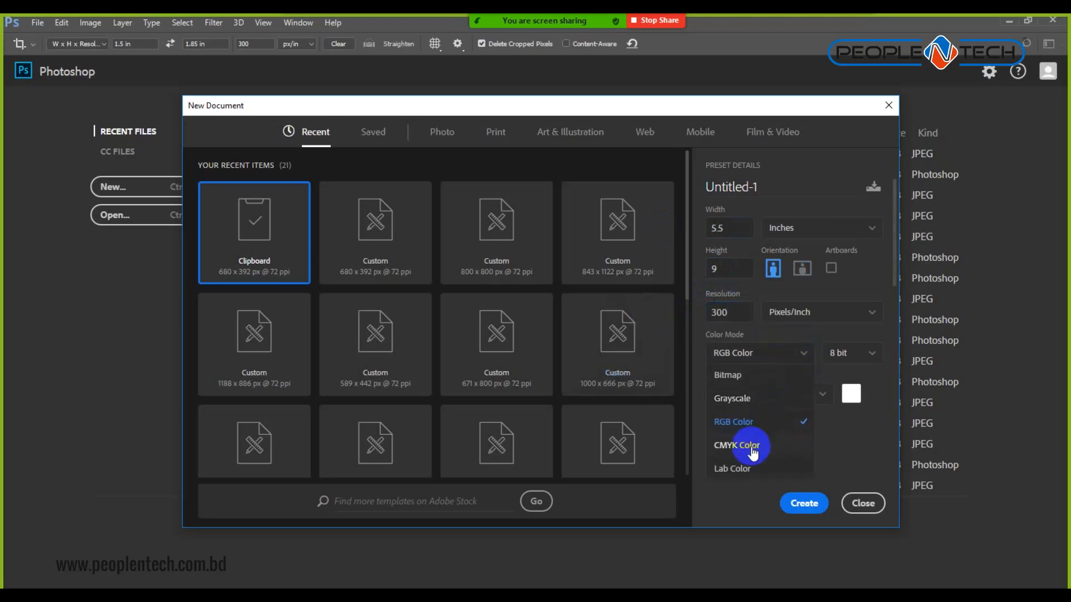
pyautogui.click(751, 446)
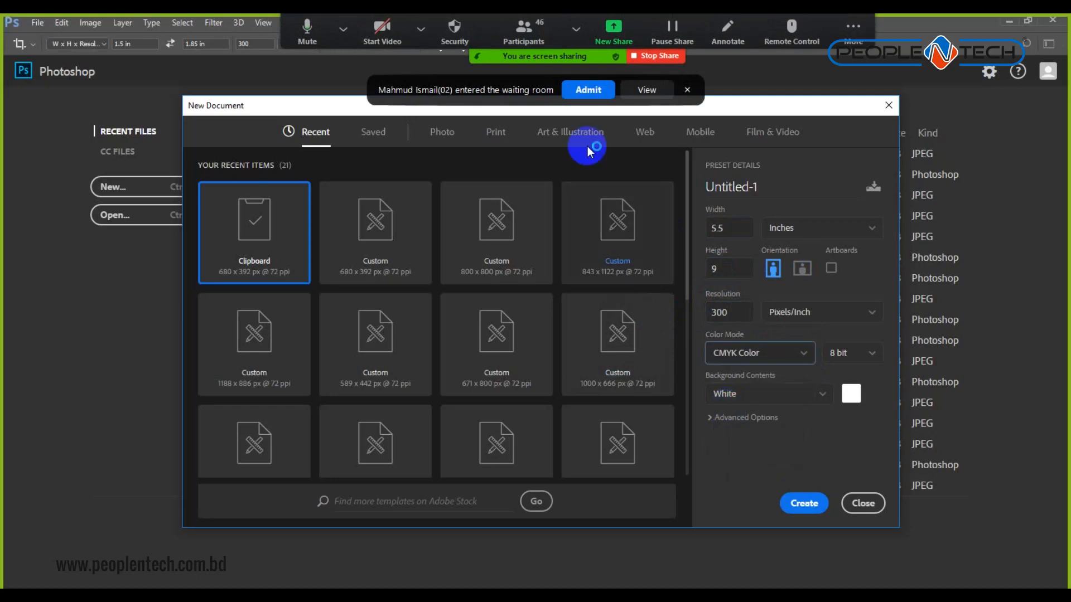
pyautogui.click(589, 92)
pyautogui.click(808, 506)
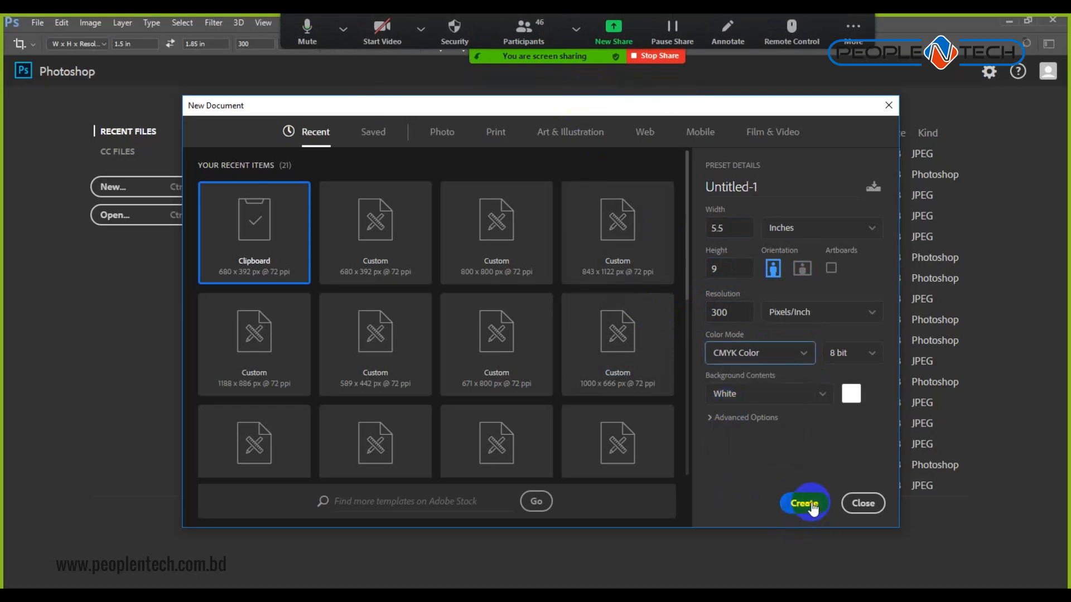
pyautogui.moveTo(774, 188); pyautogui.dragTo(516, 207)
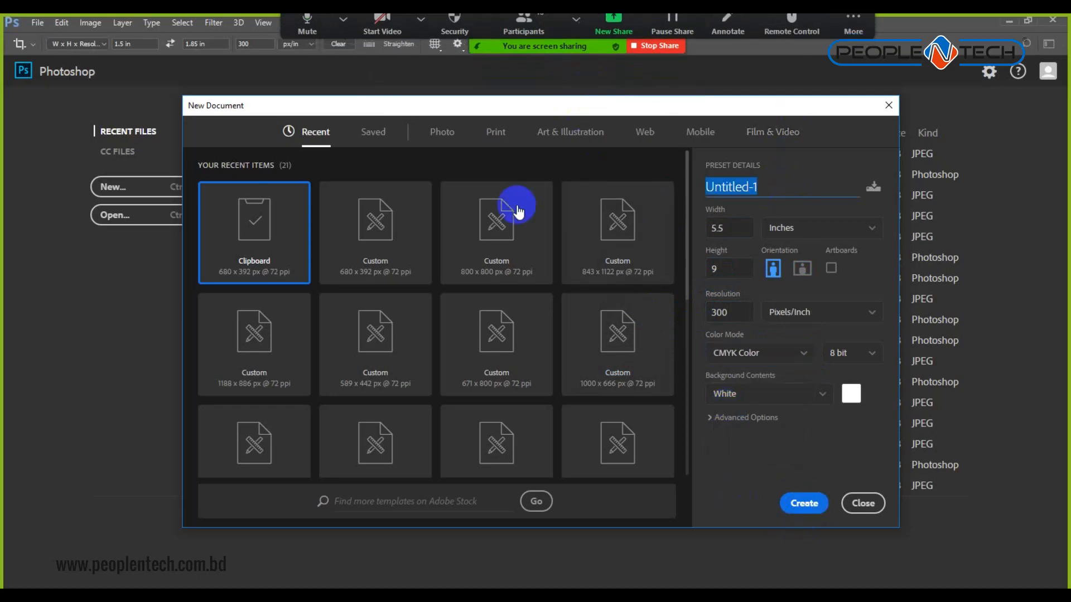
pyautogui.write('Book Cover')
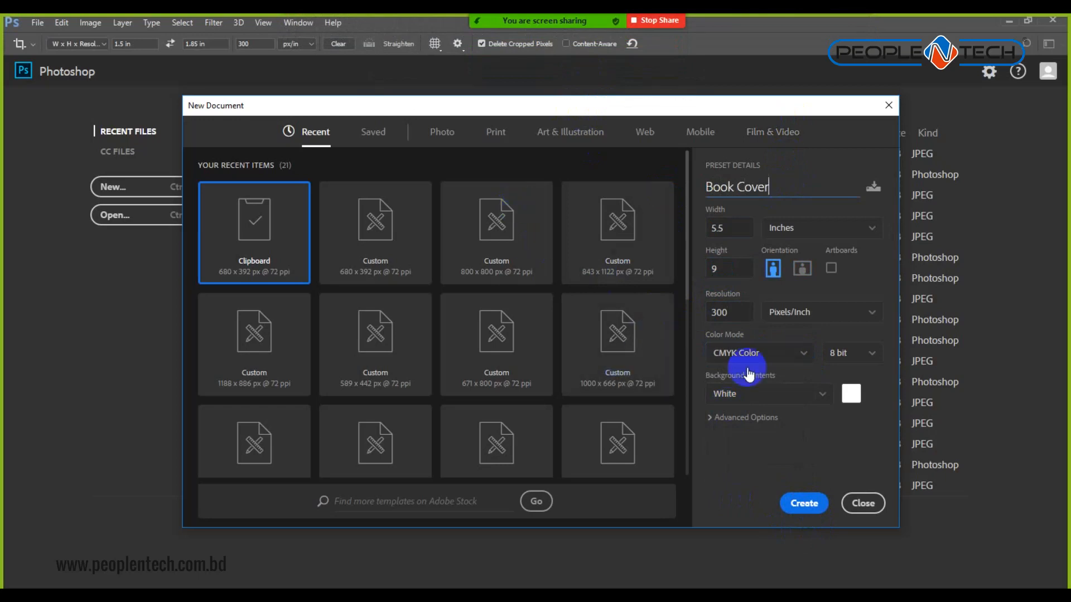
pyautogui.click(807, 506)
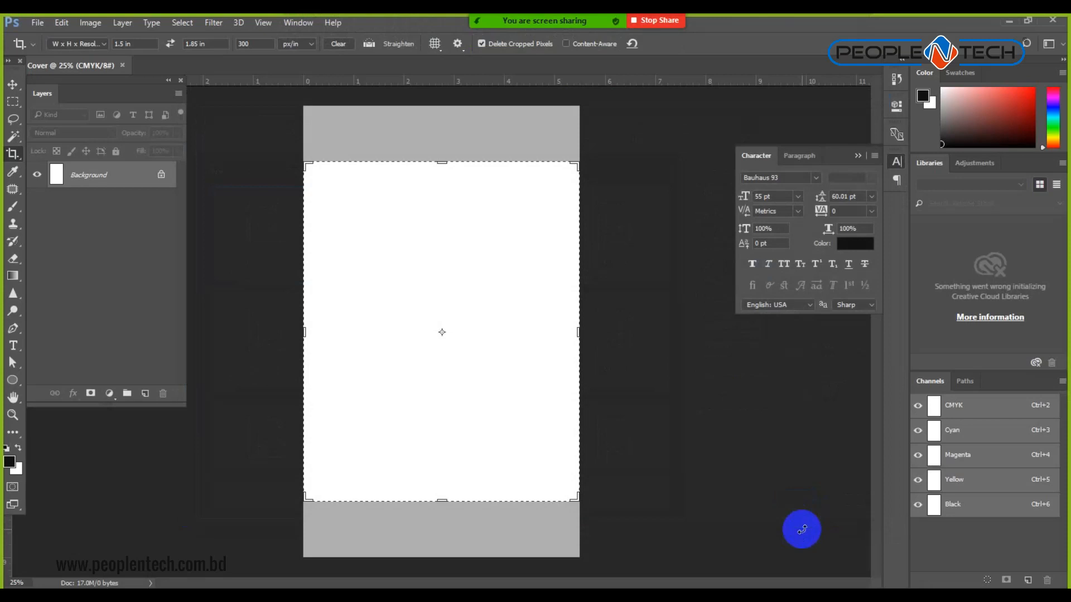
# Reduce the canvas height to 8.75 inches, accept the clipping, and zoom out.
pyautogui.click(12, 84)
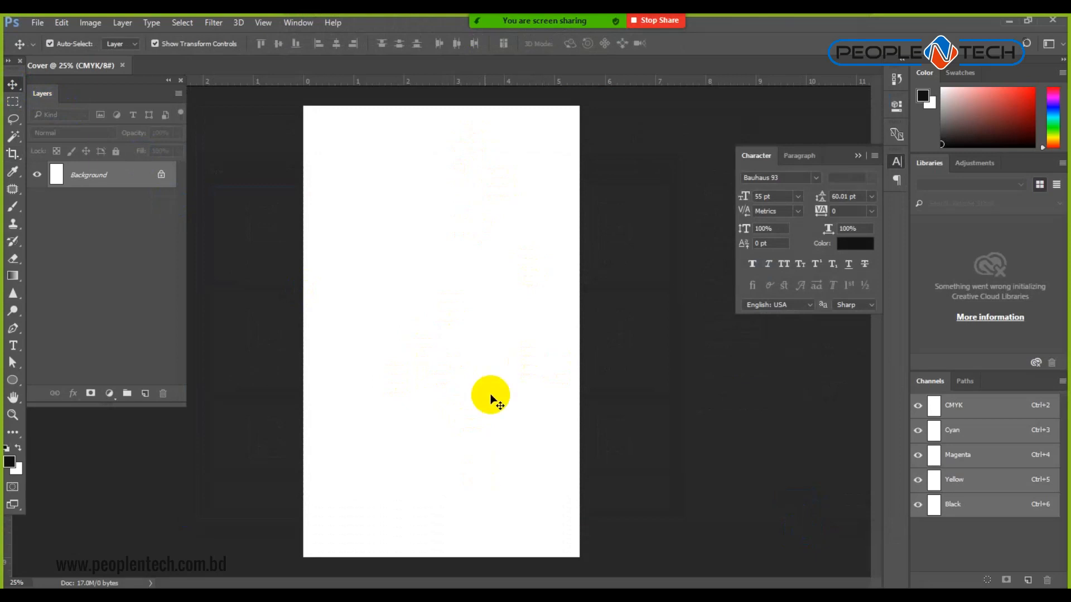
pyautogui.click(91, 22)
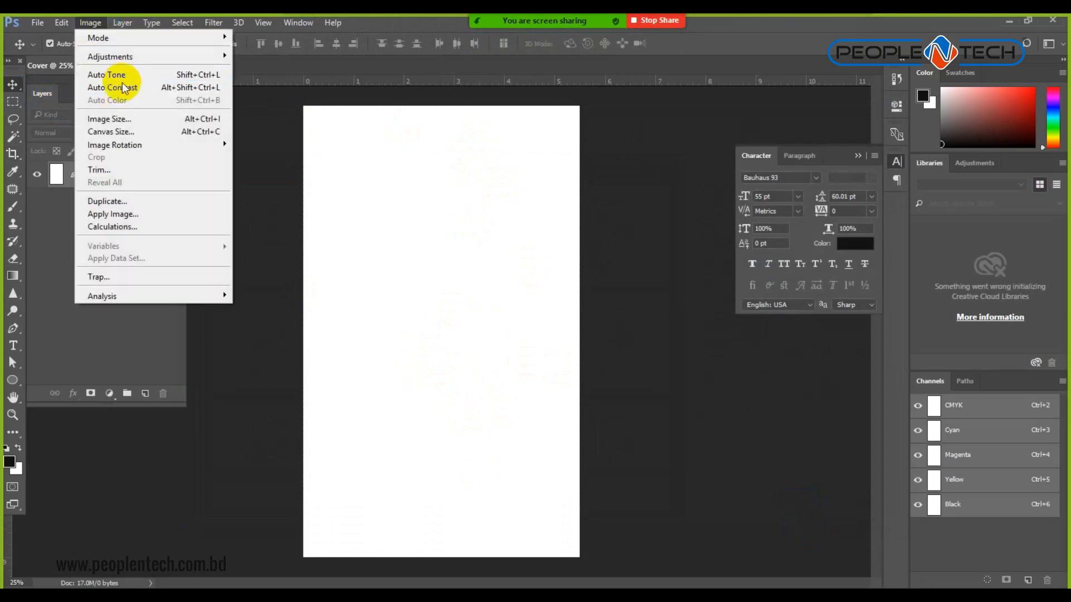
pyautogui.click(120, 133)
pyautogui.doubleClick(700, 241)
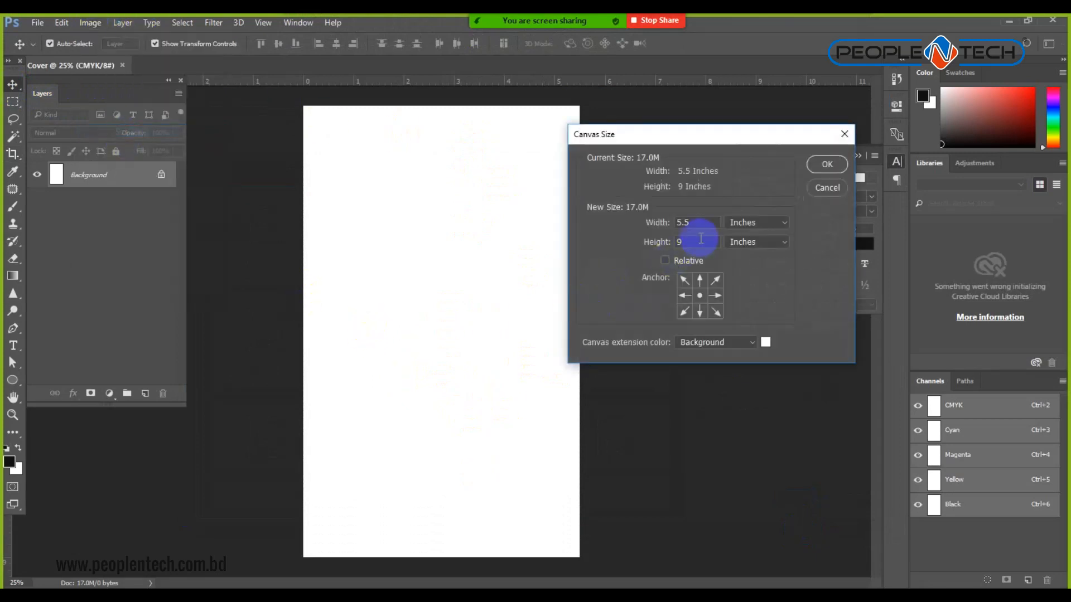
pyautogui.write('8.75')
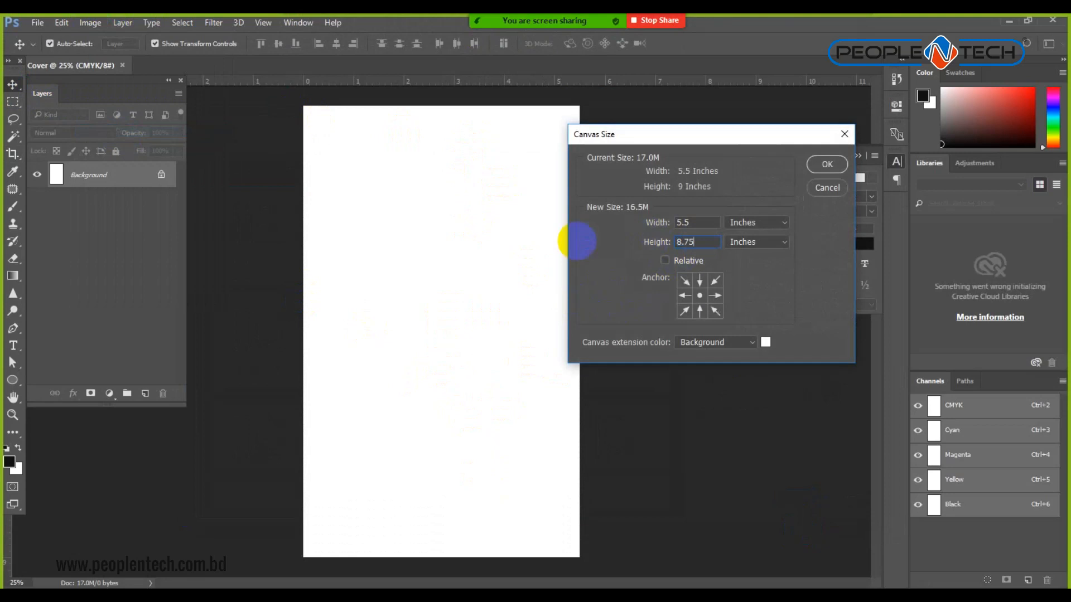
pyautogui.press('Return')
pyautogui.click(494, 241)
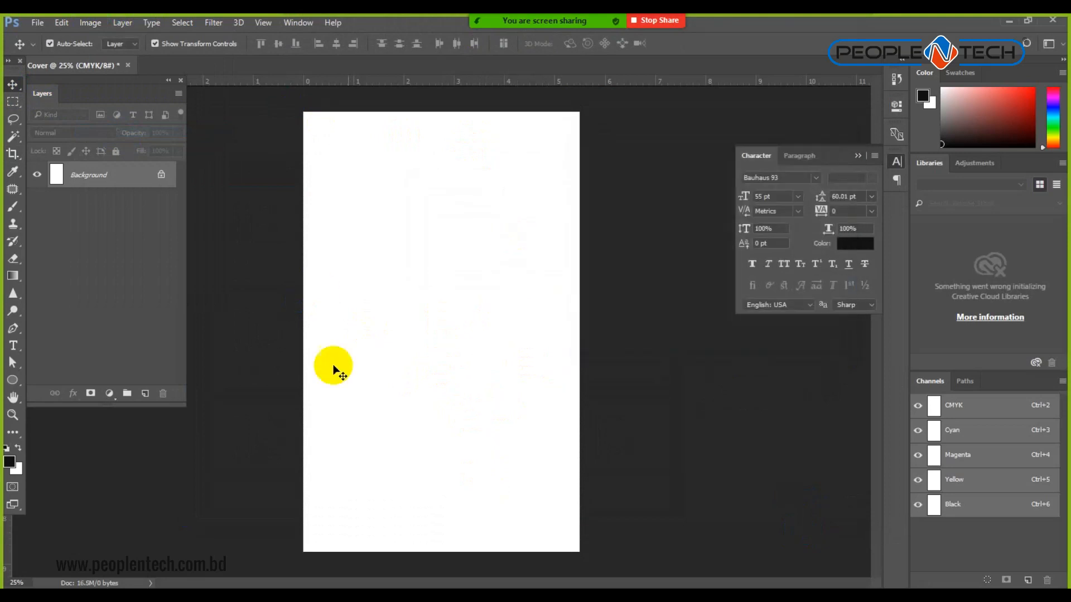
pyautogui.hotkey('ctrl', '-')
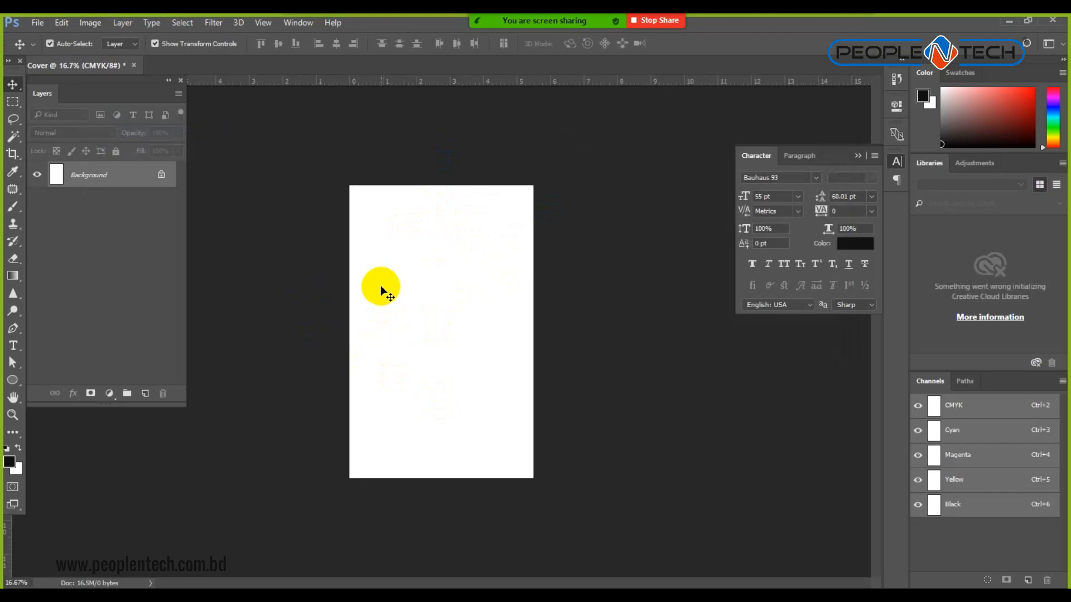
# Draw a margin rectangle inside the page with the Rectangle tool.
pyautogui.click(10, 382)
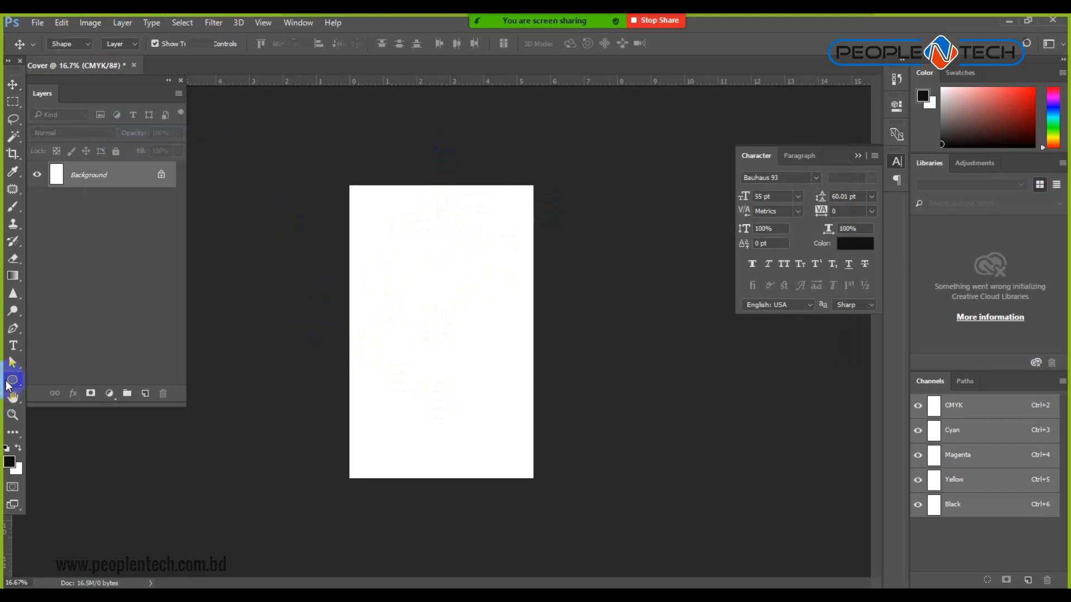
pyautogui.click(67, 380)
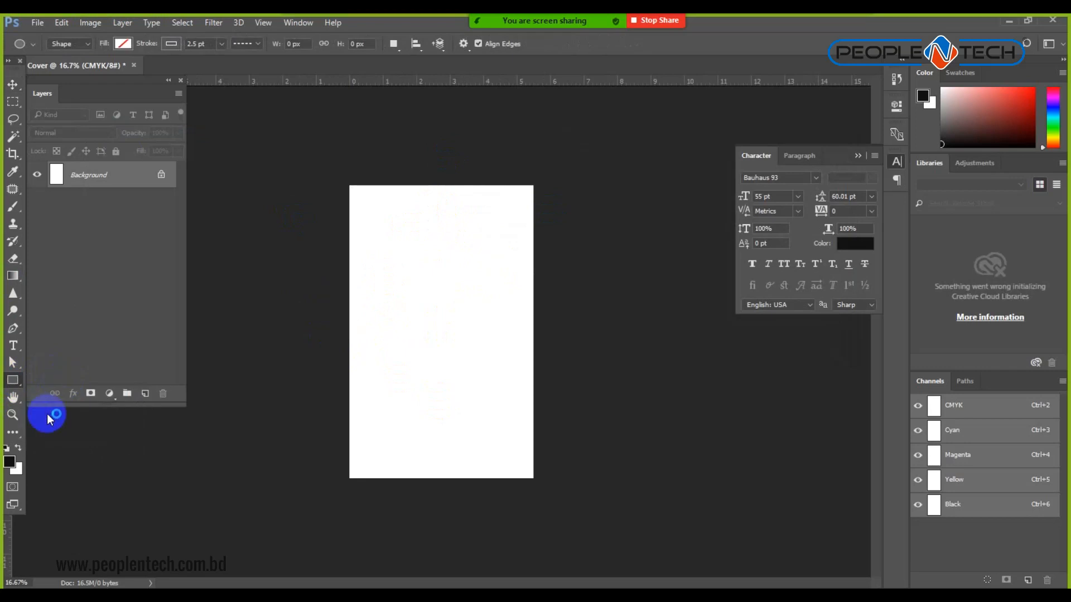
pyautogui.click(393, 244)
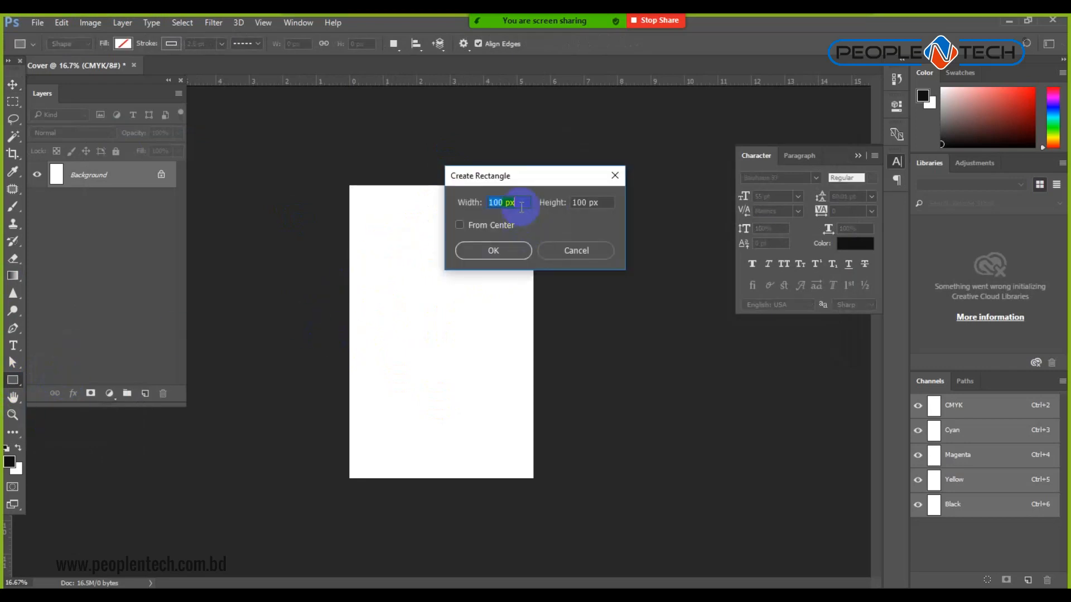
pyautogui.click(576, 251)
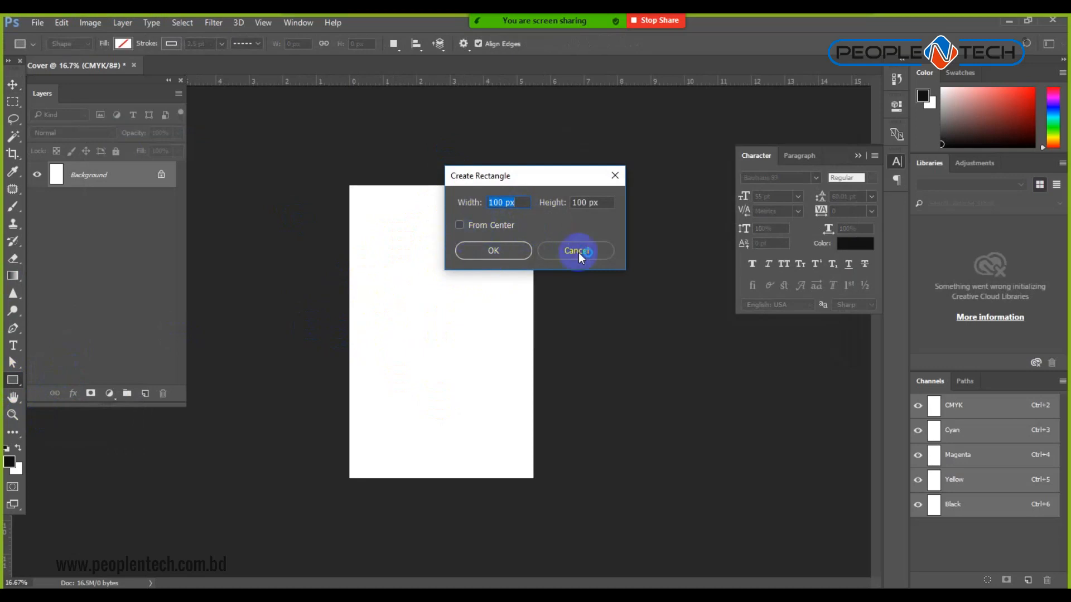
pyautogui.click(578, 253)
pyautogui.moveTo(380, 207); pyautogui.dragTo(501, 423)
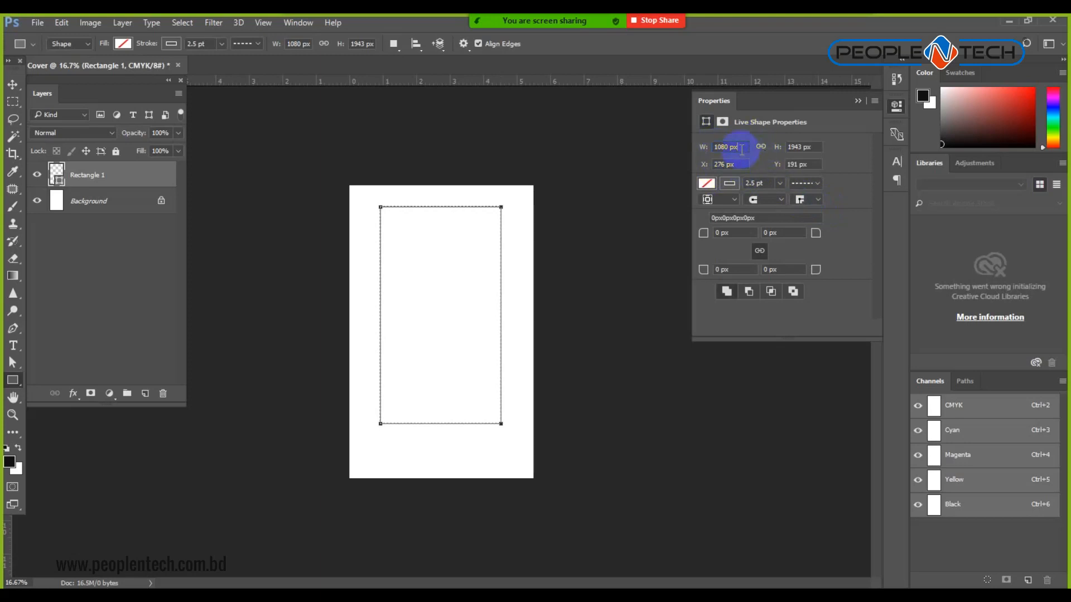
# Keep inches as the ruler unit and check the rectangle's width value.
pyautogui.rightClick(627, 78)
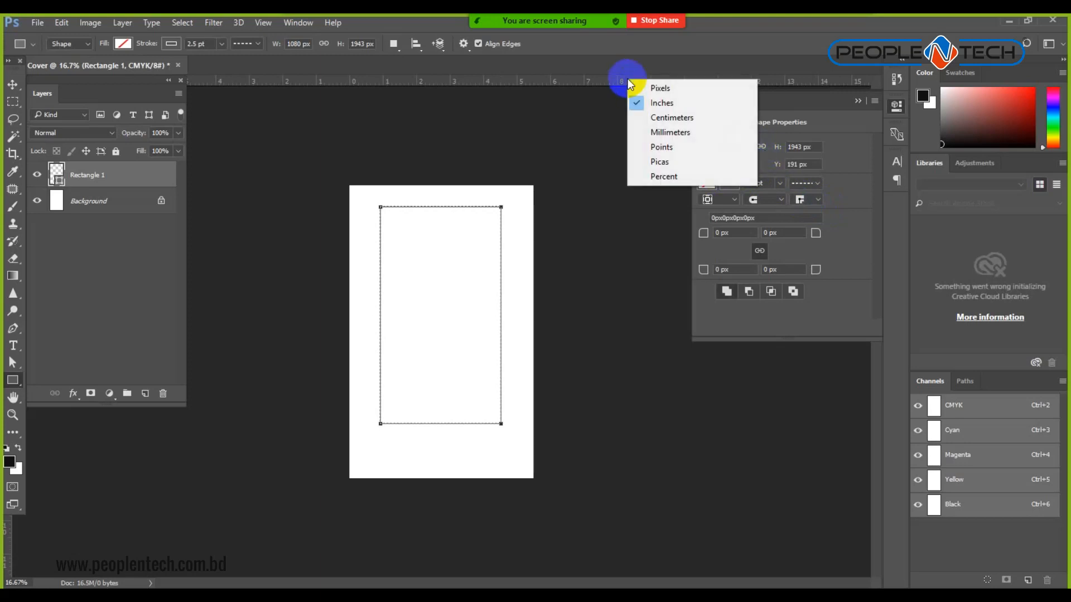
pyautogui.click(656, 102)
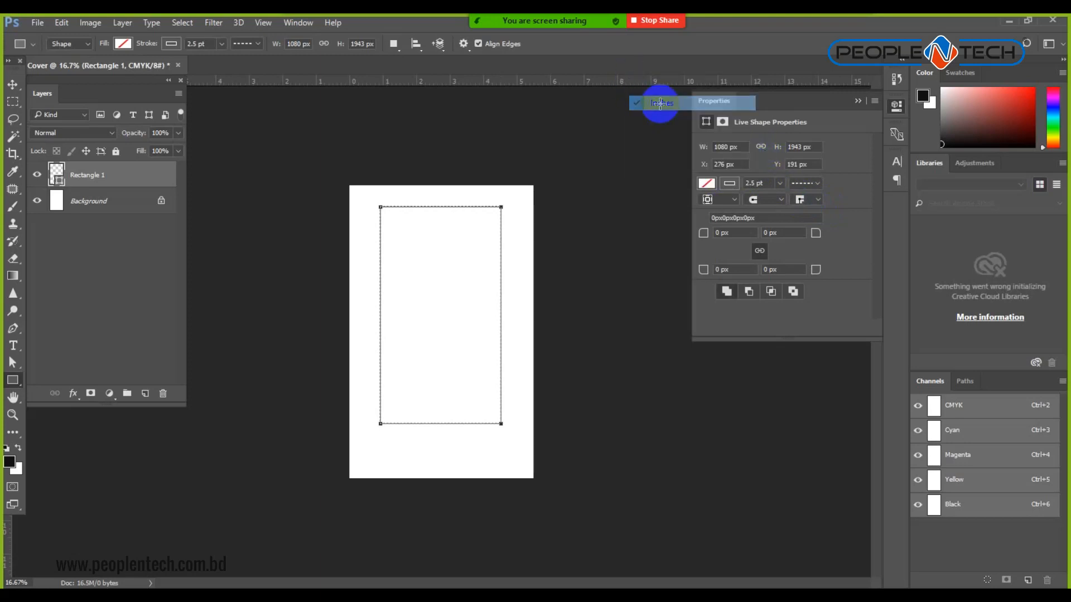
pyautogui.click(745, 149)
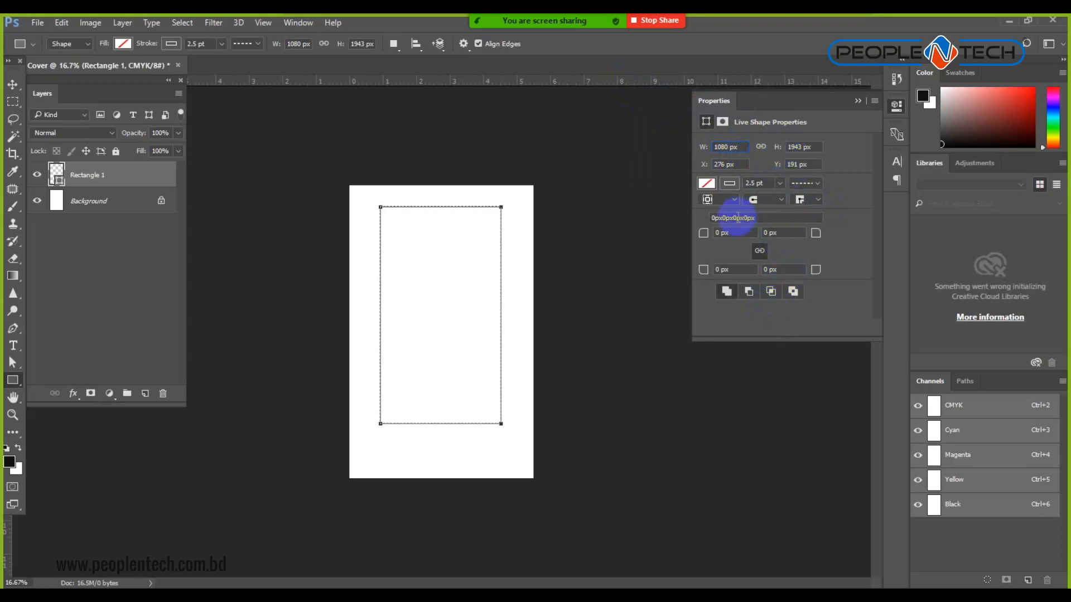
pyautogui.click(63, 24)
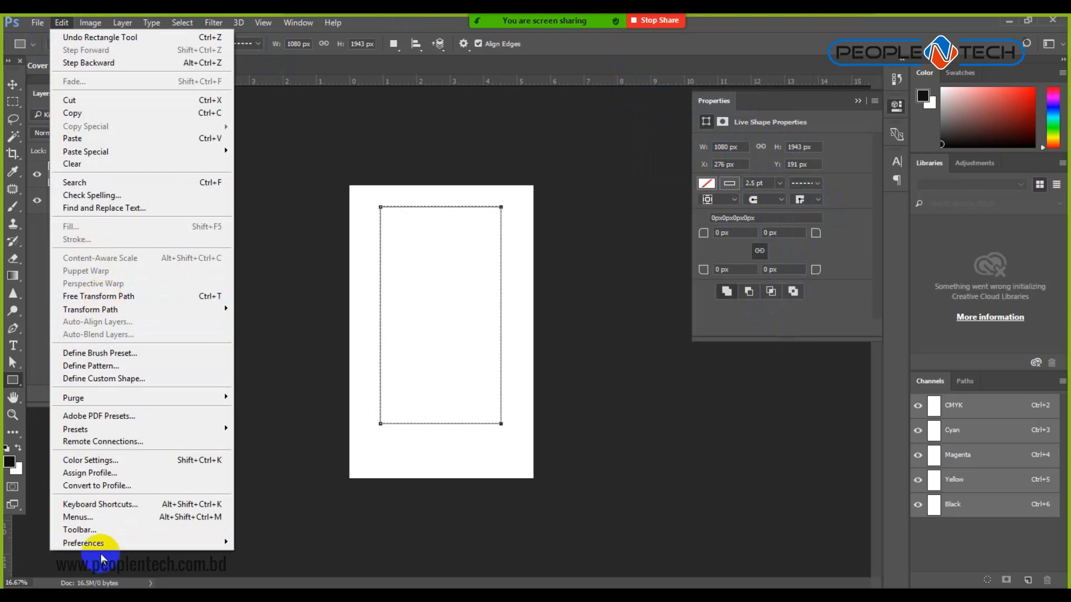
# Open the General preferences and move through the pages to Units & Rulers.
pyautogui.moveTo(83, 541)
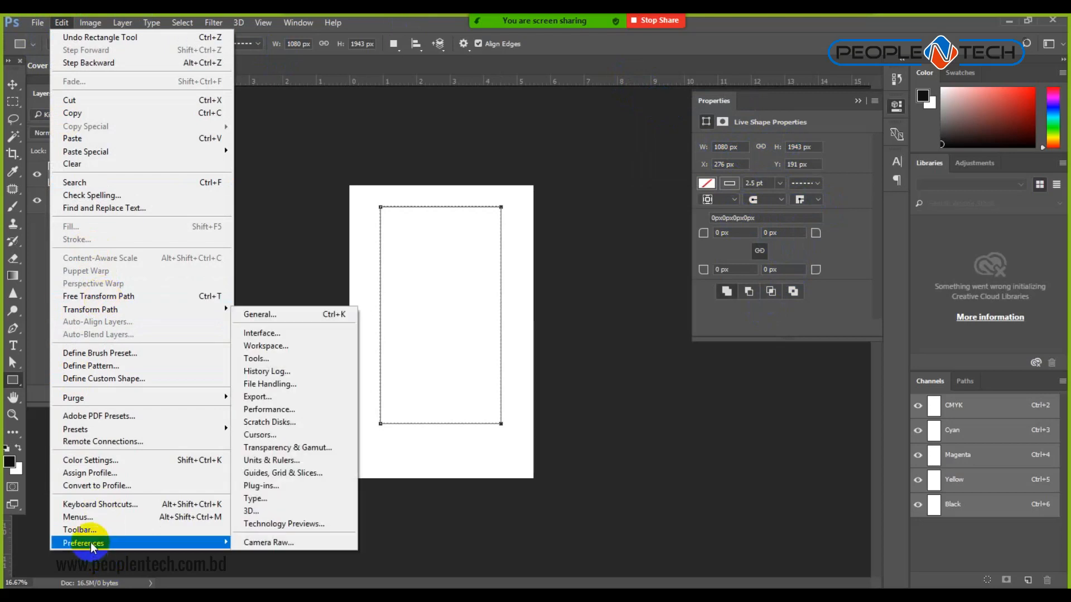
pyautogui.click(273, 316)
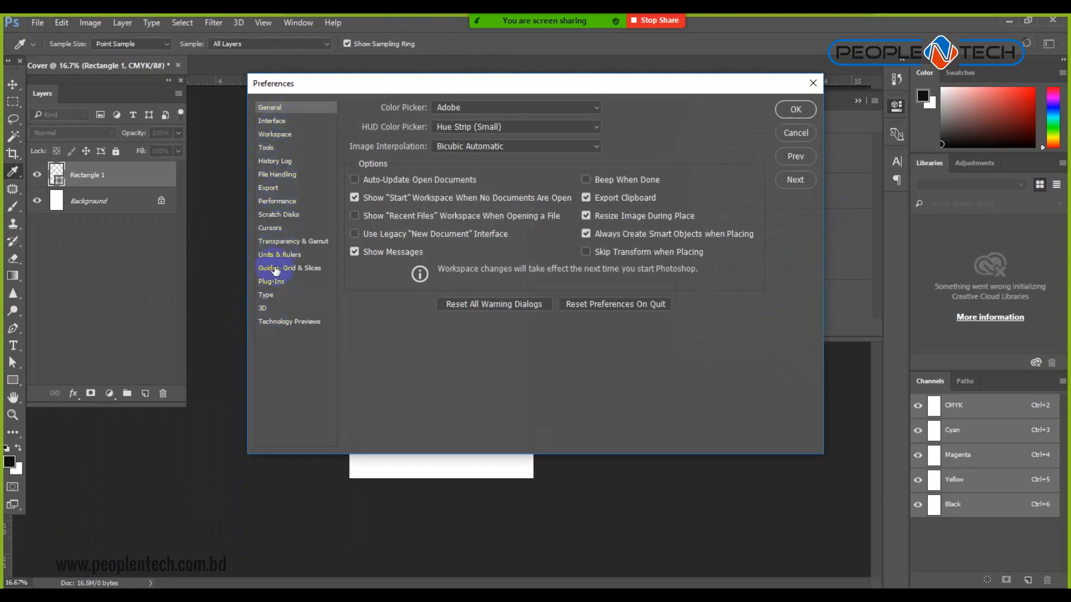
pyautogui.click(271, 122)
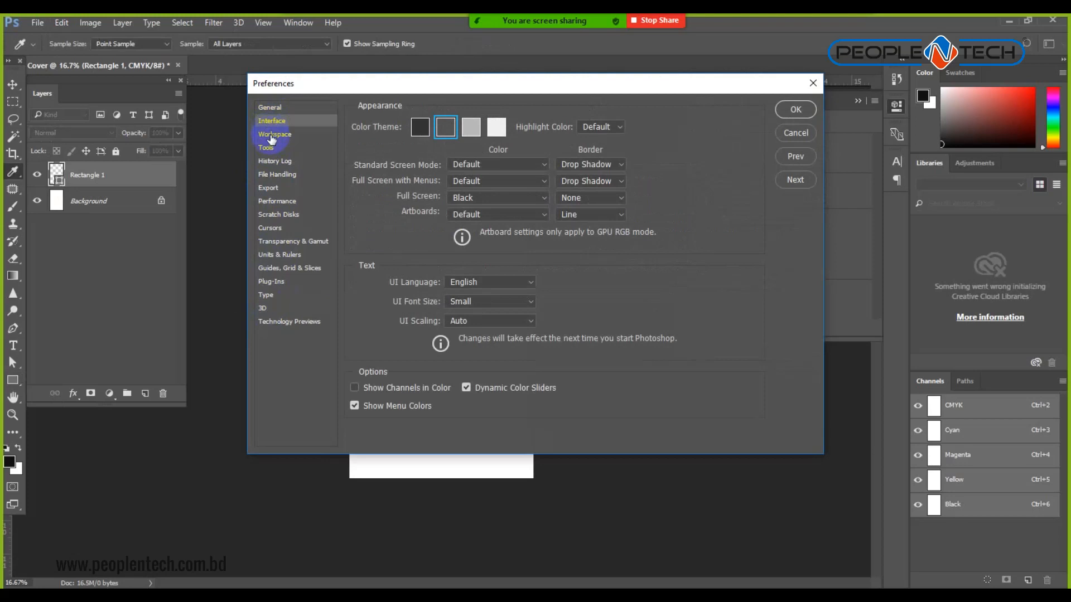
pyautogui.click(271, 136)
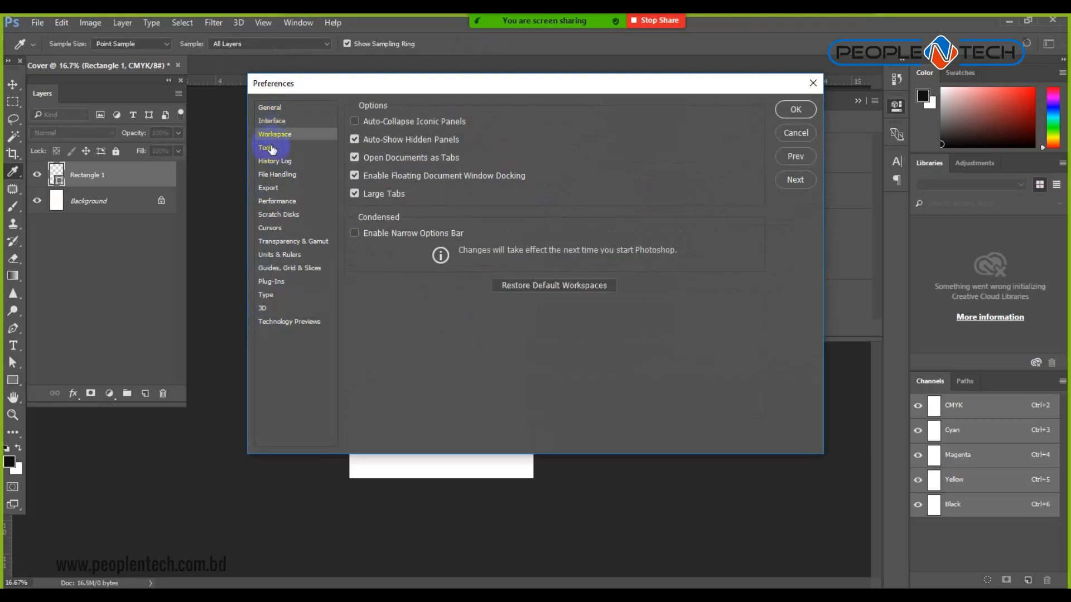
pyautogui.click(268, 147)
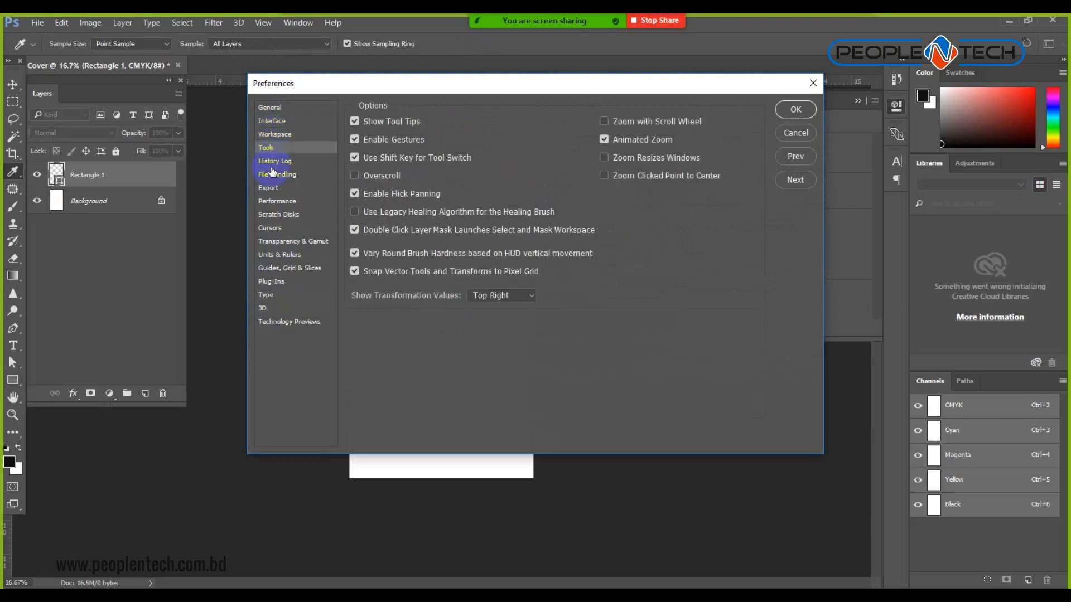
pyautogui.click(275, 174)
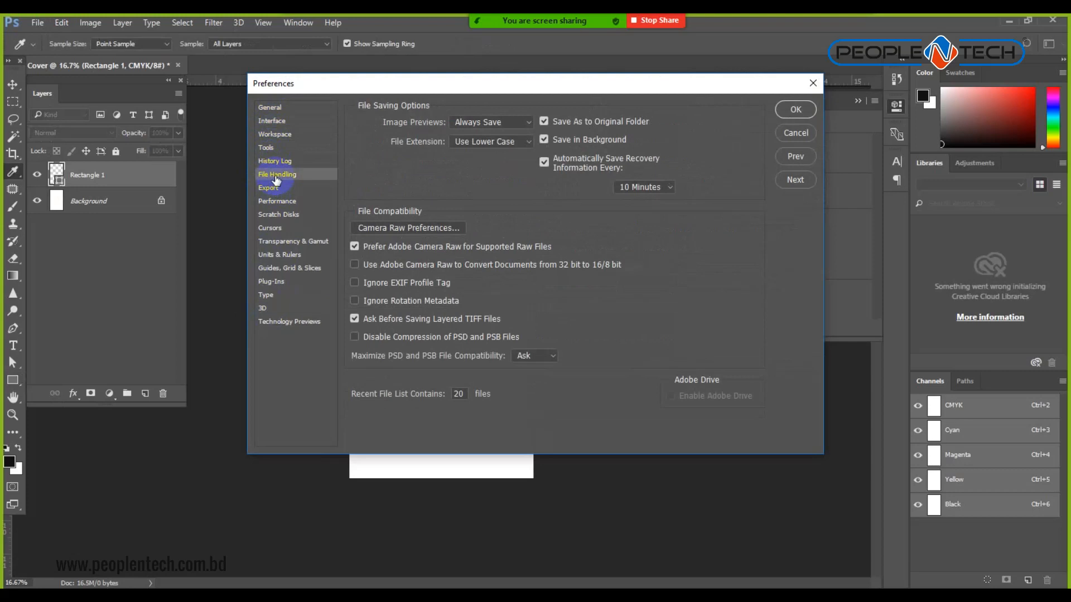
pyautogui.click(277, 255)
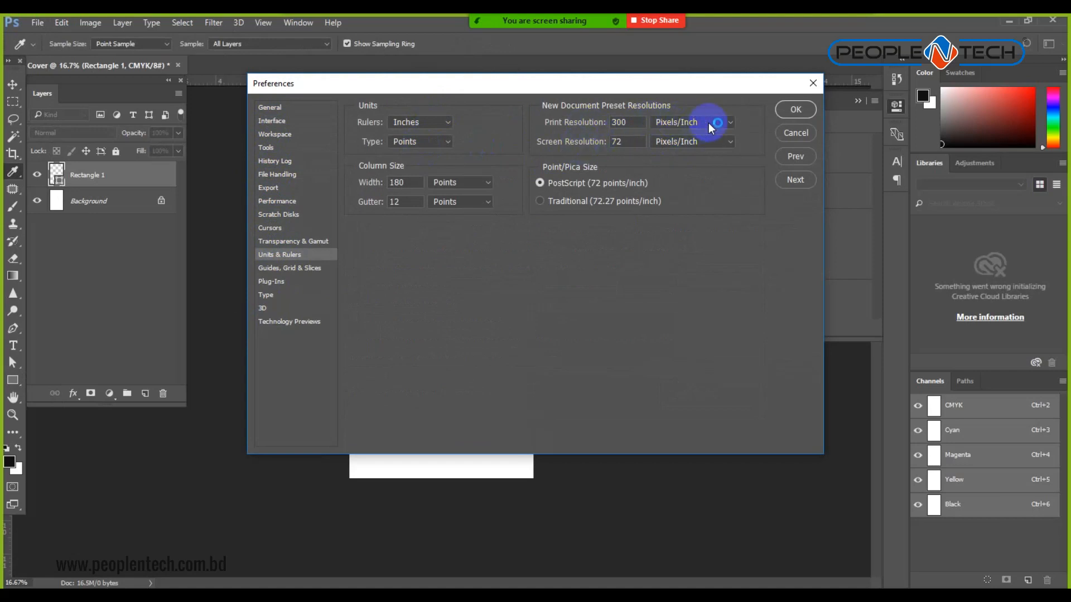
# Switch the column width and gutter units to inches and apply.
pyautogui.click(471, 183)
pyautogui.click(474, 194)
pyautogui.click(481, 202)
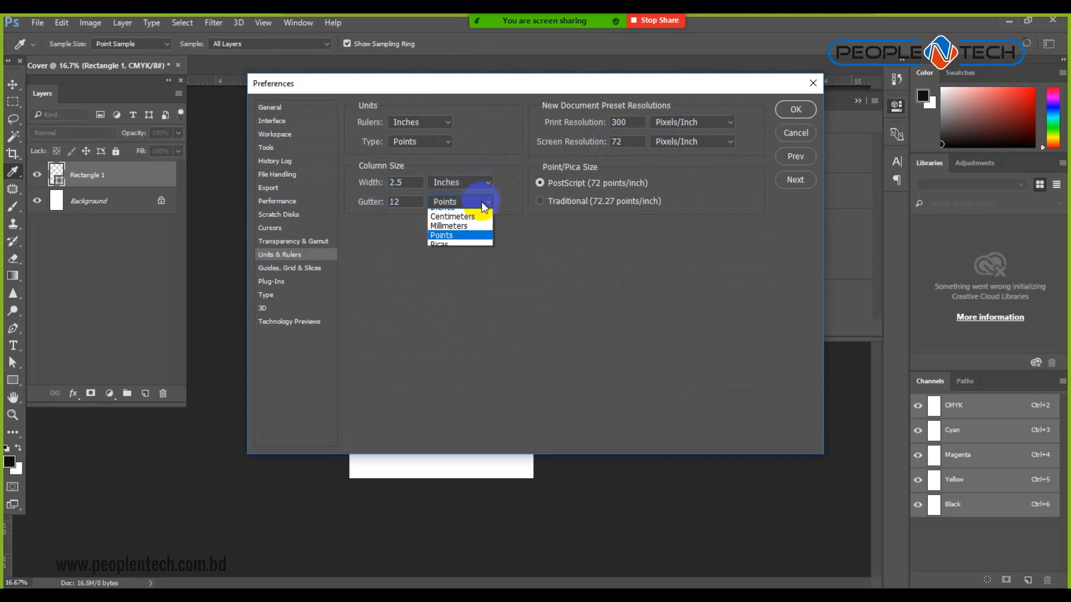
pyautogui.click(467, 207)
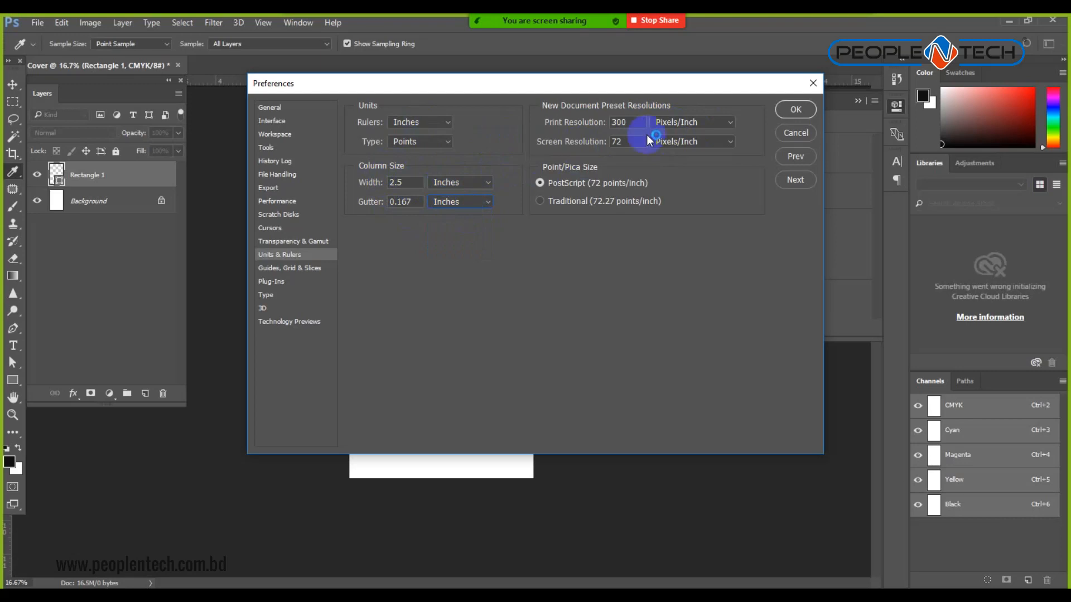
pyautogui.click(790, 114)
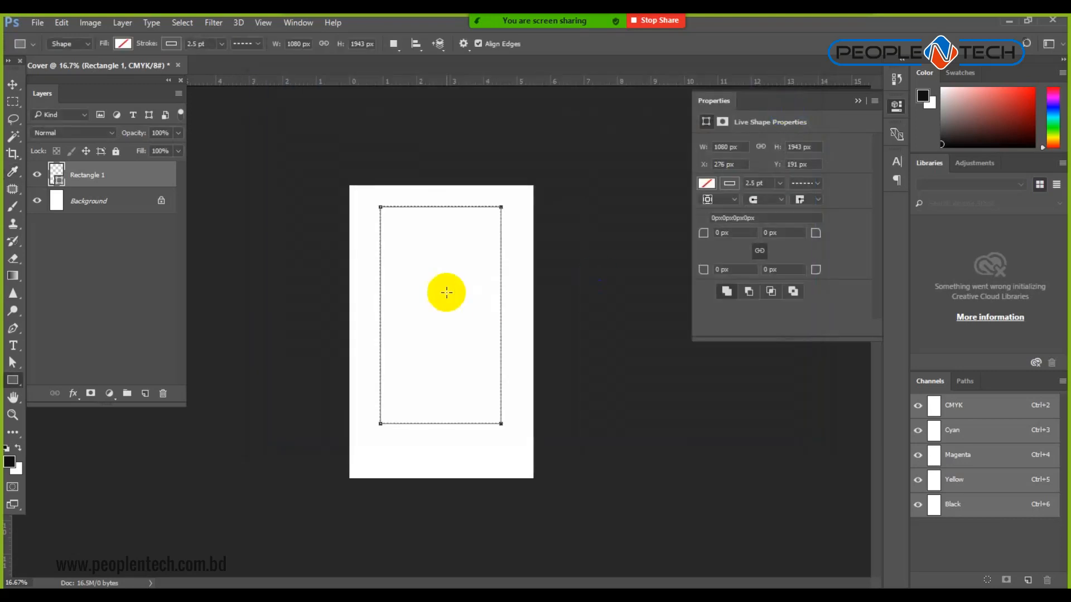
# Delete the first Rectangle 1 layer.
pyautogui.click(726, 147)
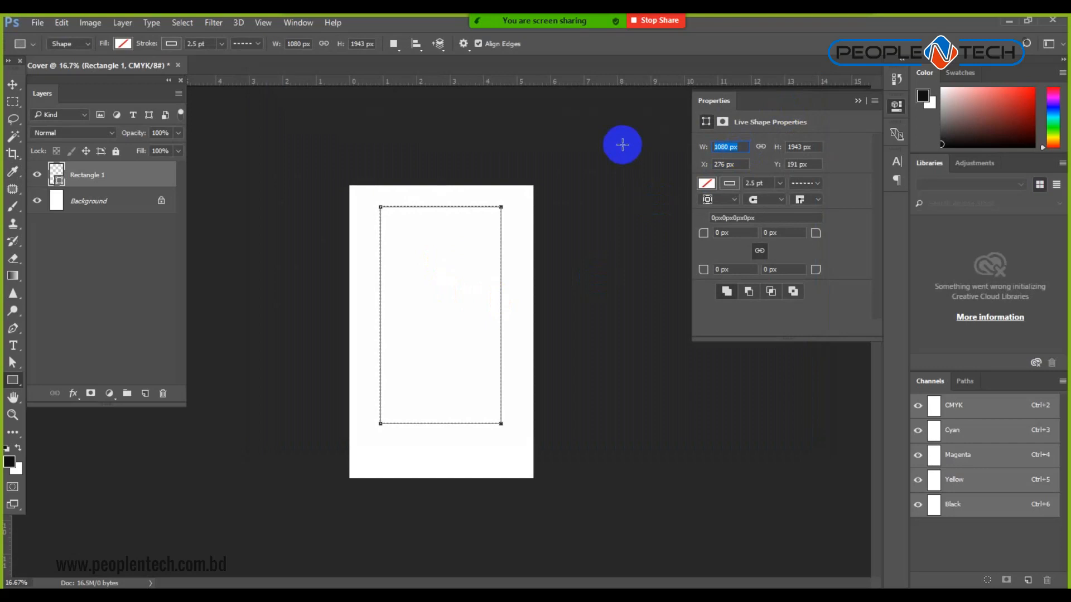
pyautogui.click(781, 184)
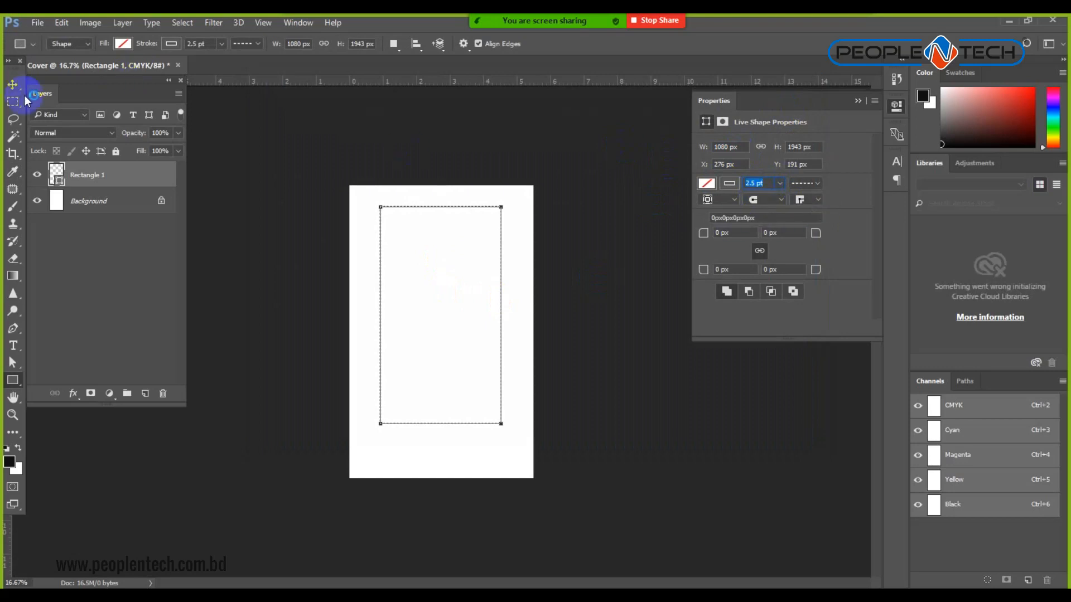
pyautogui.click(12, 84)
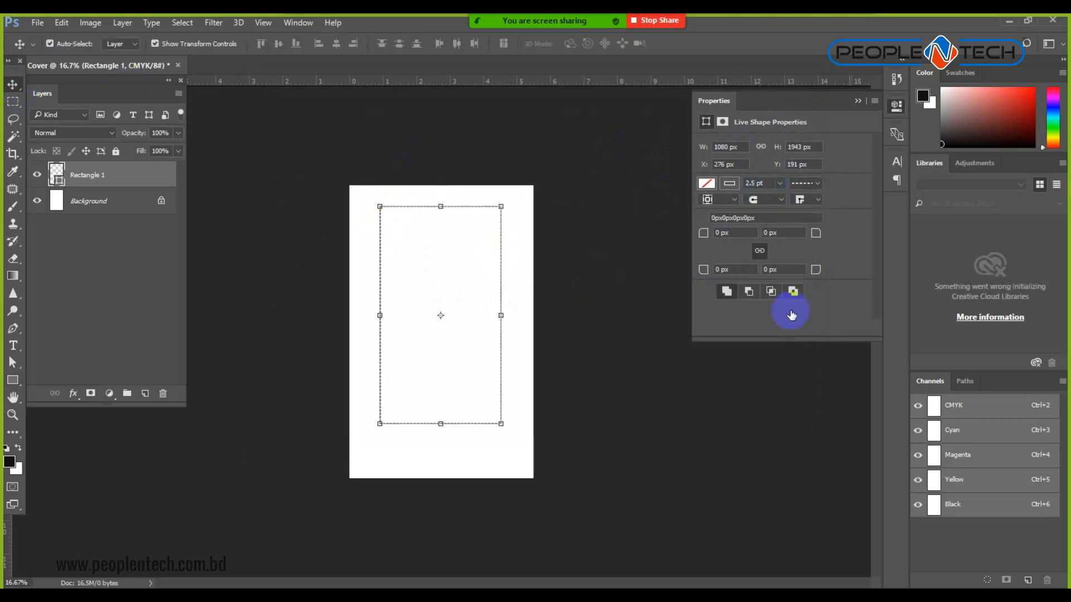
pyautogui.click(163, 393)
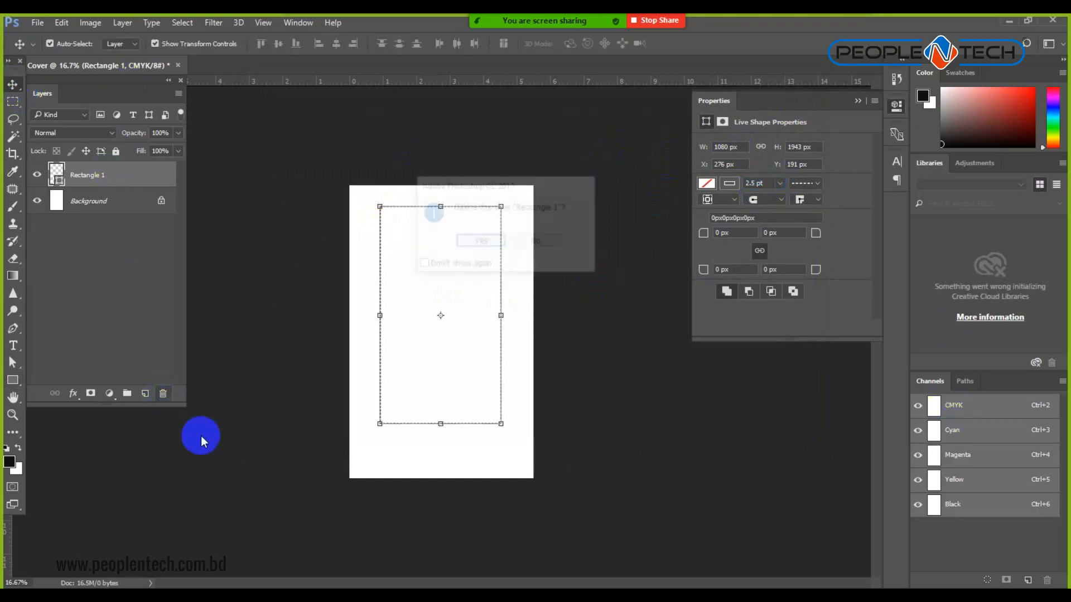
pyautogui.click(483, 242)
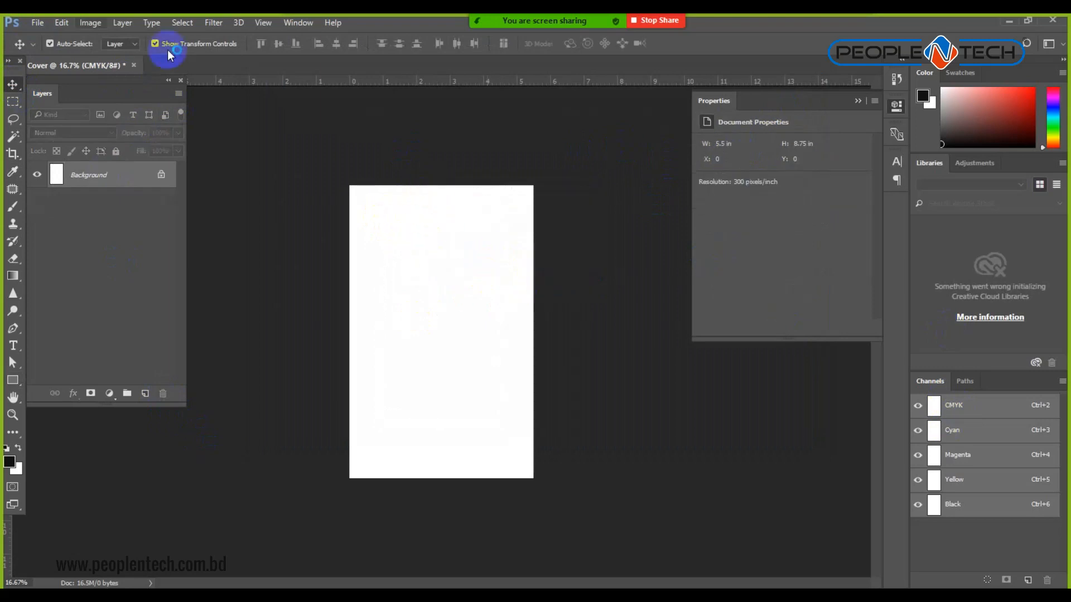
# Check the Image Size dialog and close it without changes.
pyautogui.click(96, 25)
pyautogui.click(112, 113)
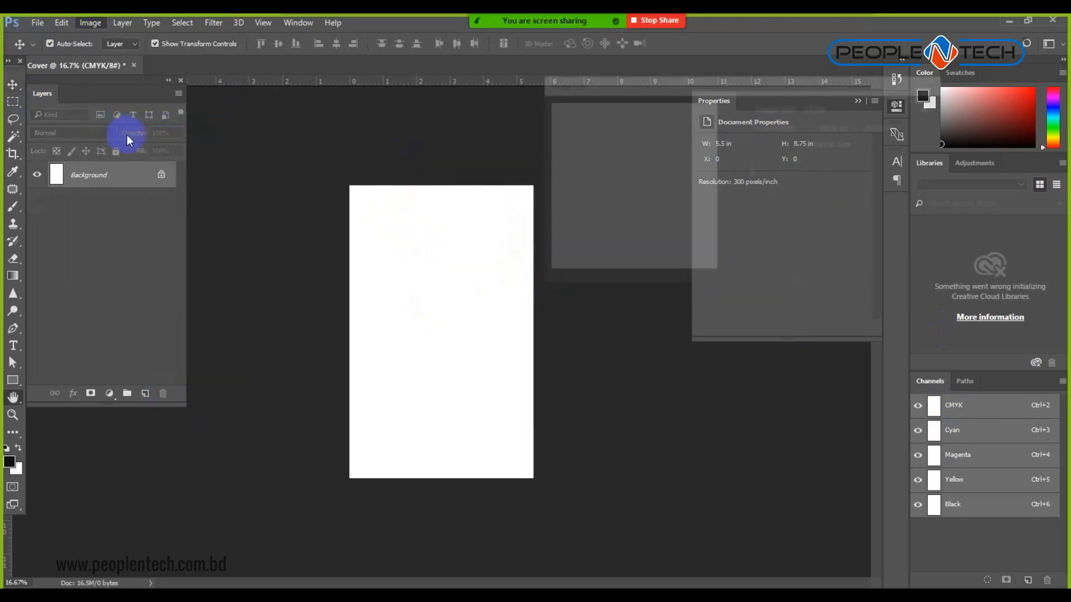
pyautogui.click(833, 162)
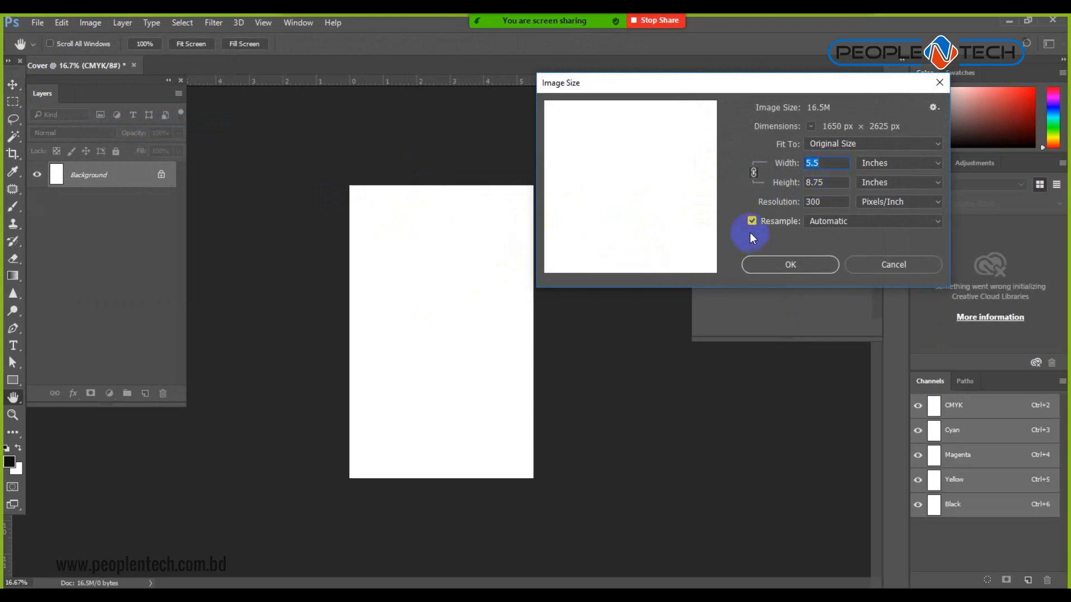
pyautogui.click(901, 264)
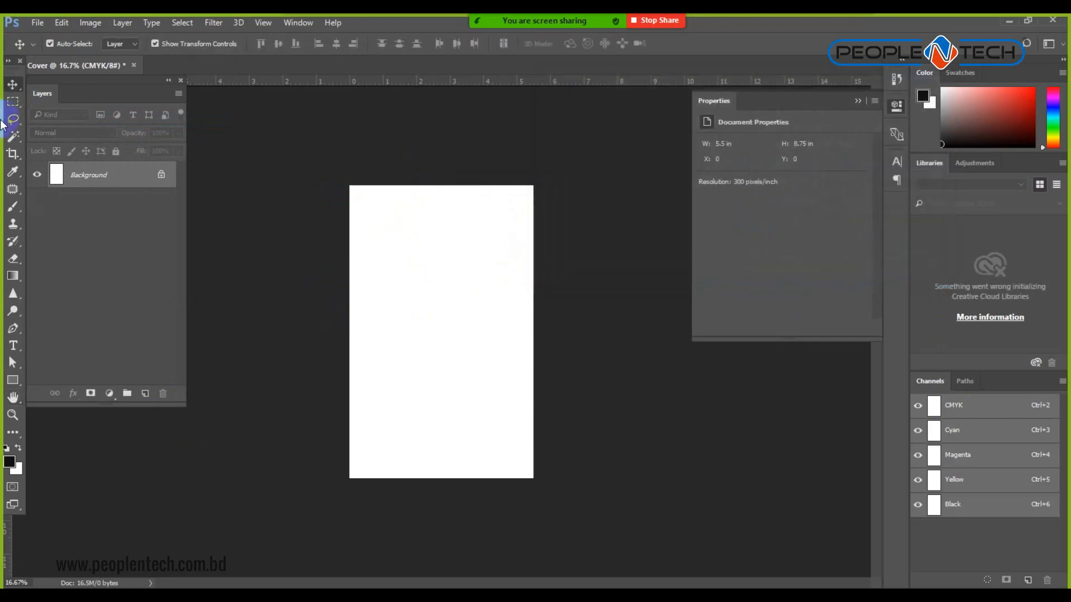
# Redraw the margin rectangle just inside the page edges.
pyautogui.click(12, 380)
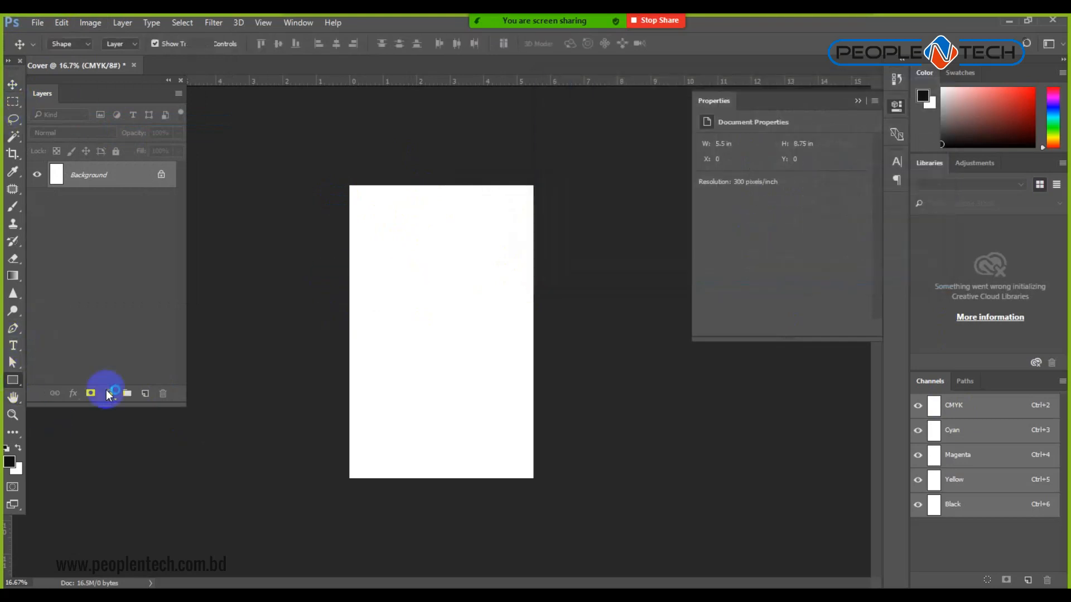
pyautogui.moveTo(358, 194); pyautogui.dragTo(523, 470)
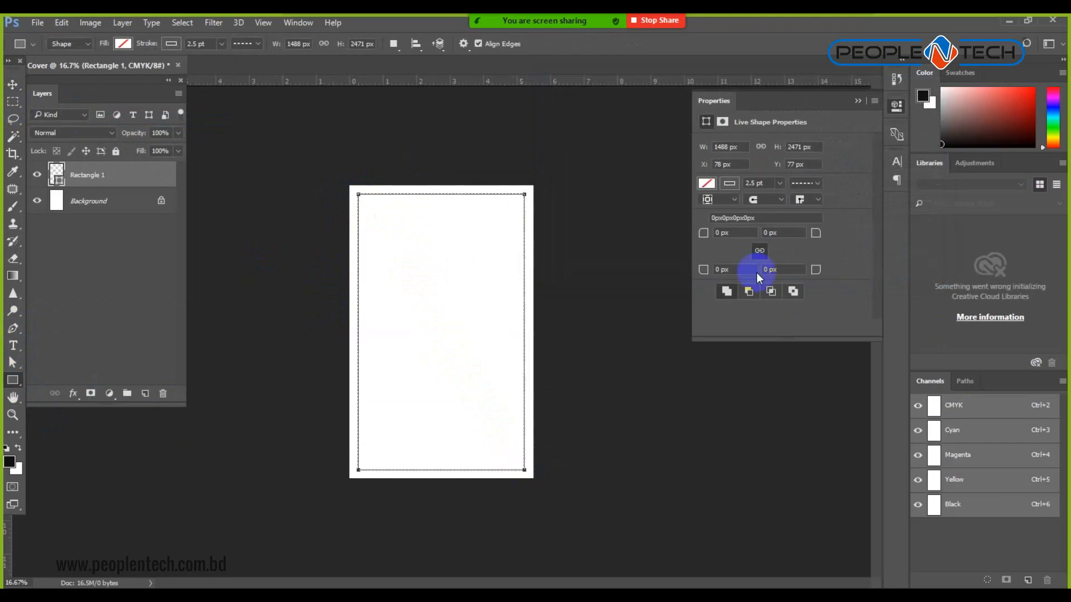
pyautogui.click(731, 182)
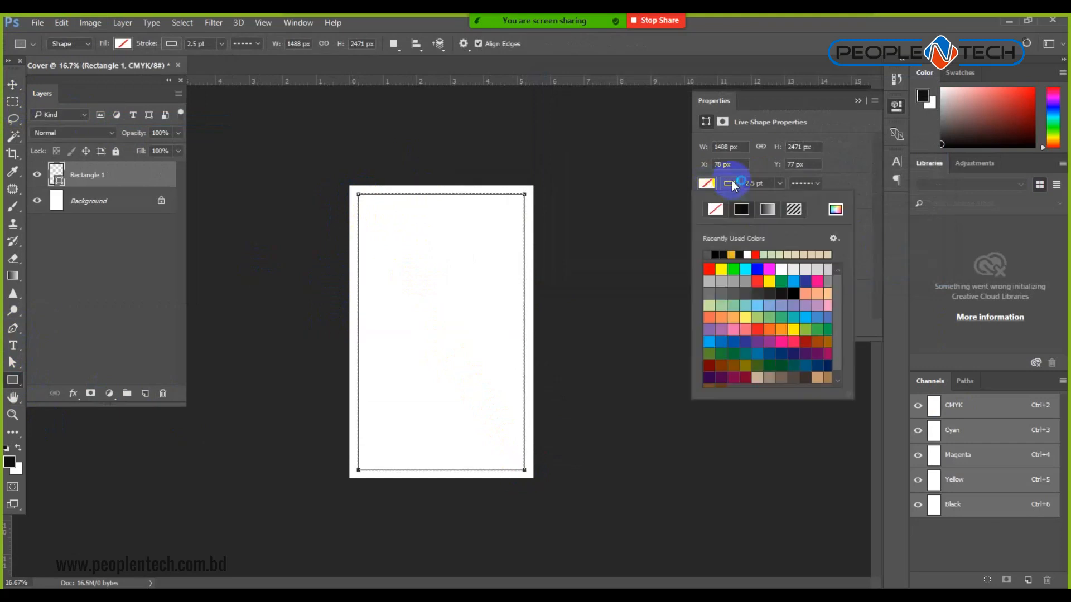
pyautogui.click(775, 183)
pyautogui.click(13, 84)
pyautogui.click(315, 140)
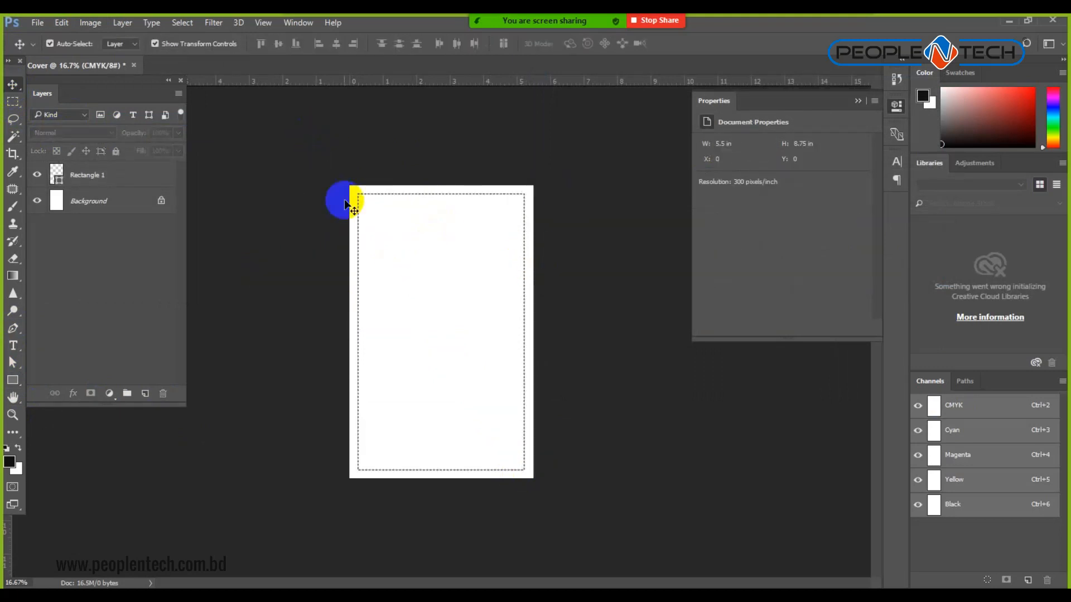
# Set Rectangle 1's stroke style to the dotted preset.
pyautogui.click(13, 379)
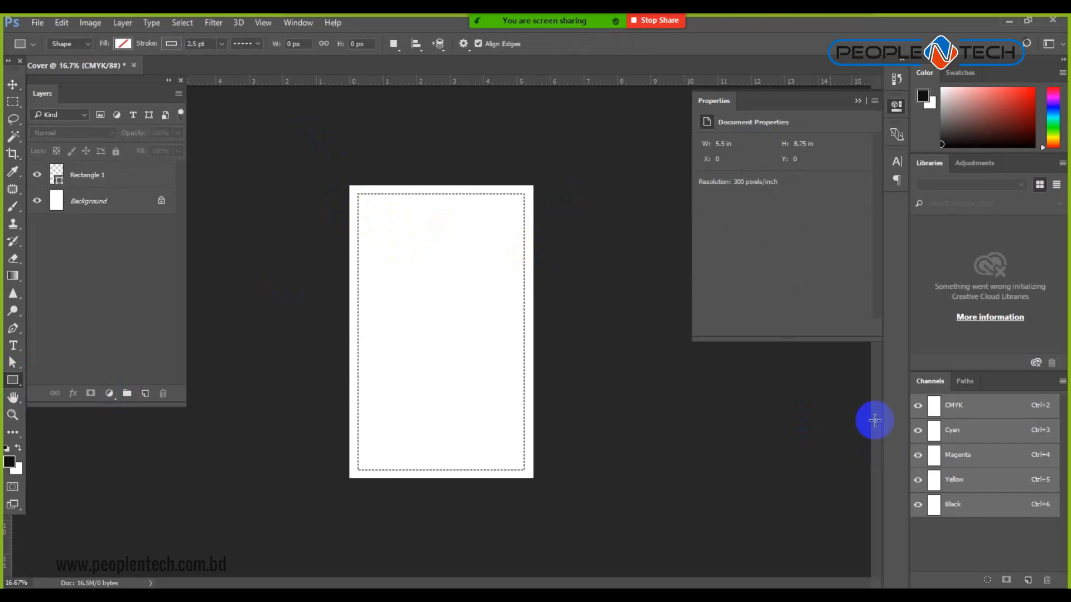
pyautogui.click(81, 182)
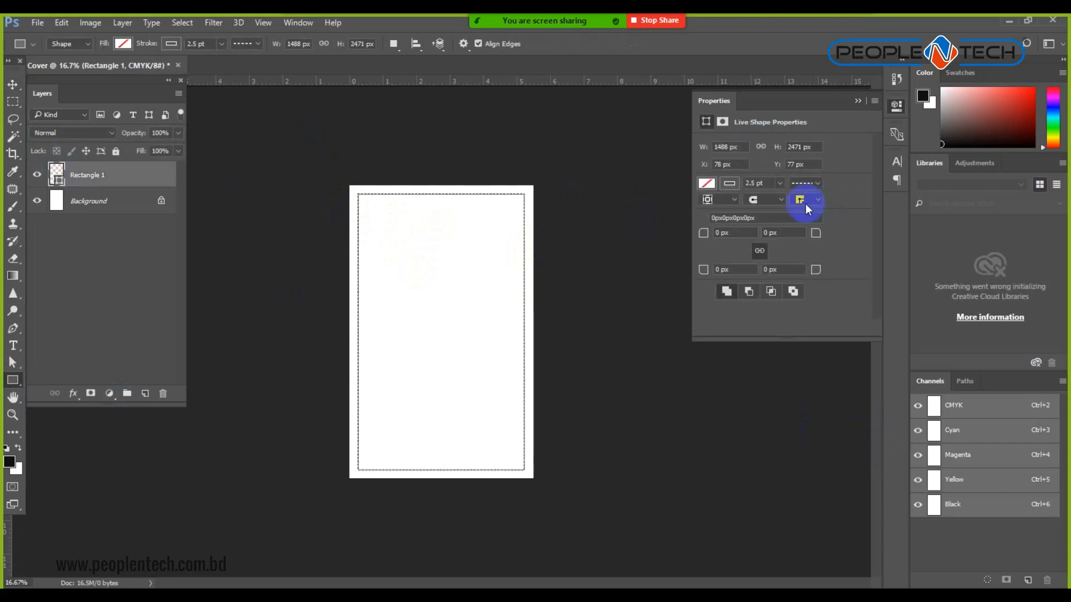
pyautogui.click(813, 186)
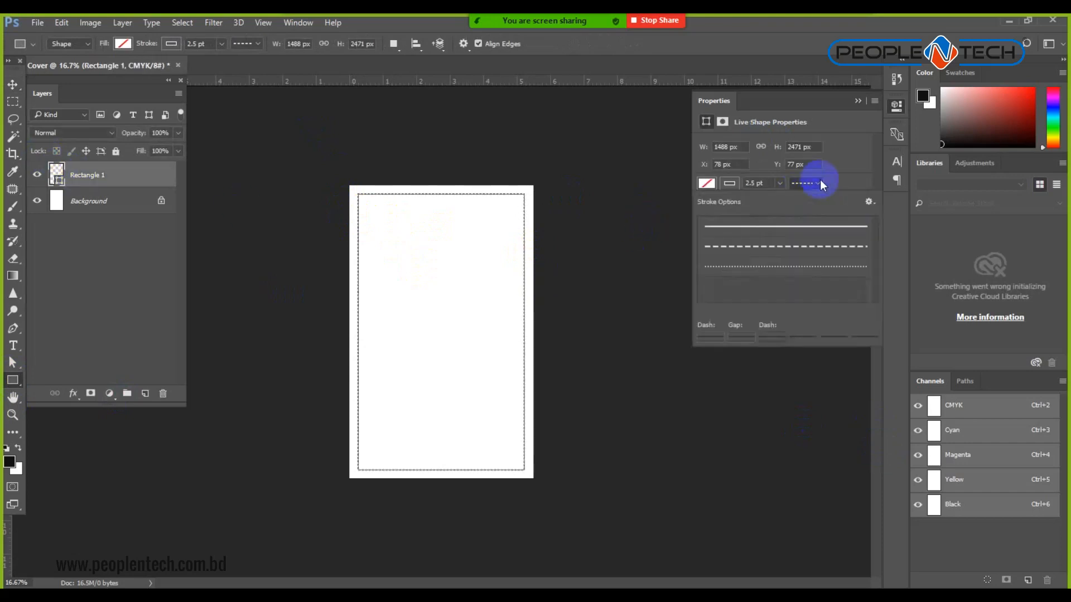
pyautogui.click(792, 272)
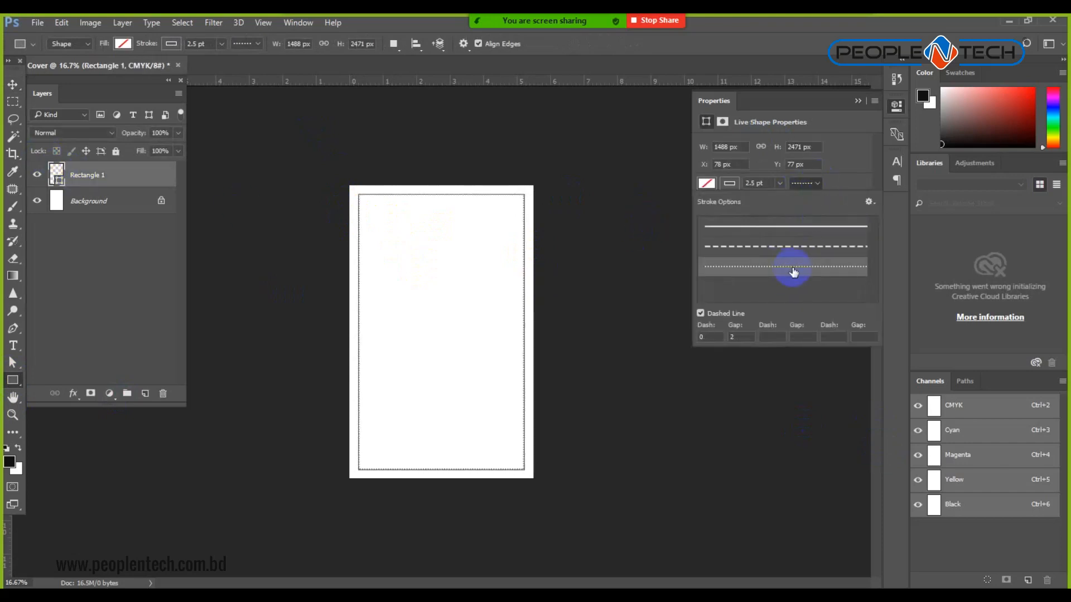
pyautogui.click(795, 246)
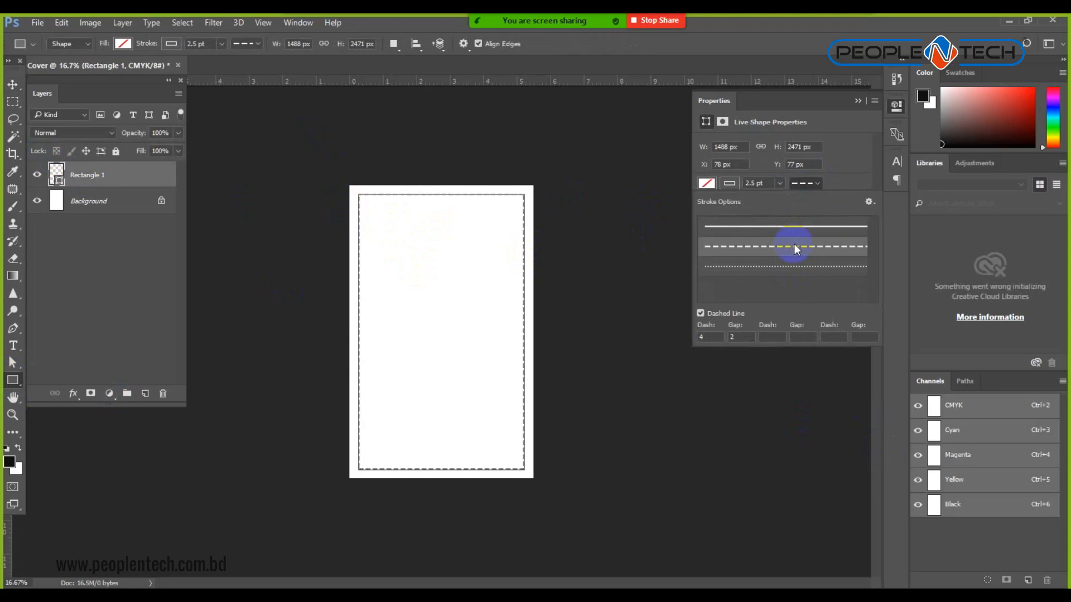
pyautogui.click(796, 270)
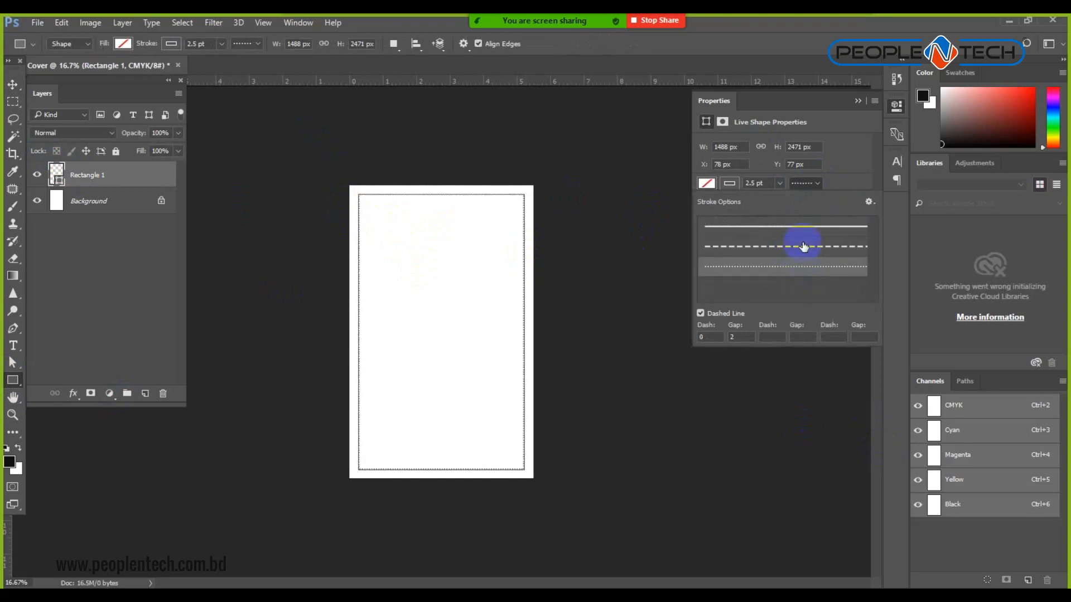
# Deselect the rectangle and bring up the Canvas Size dialog.
pyautogui.click(11, 87)
pyautogui.click(233, 147)
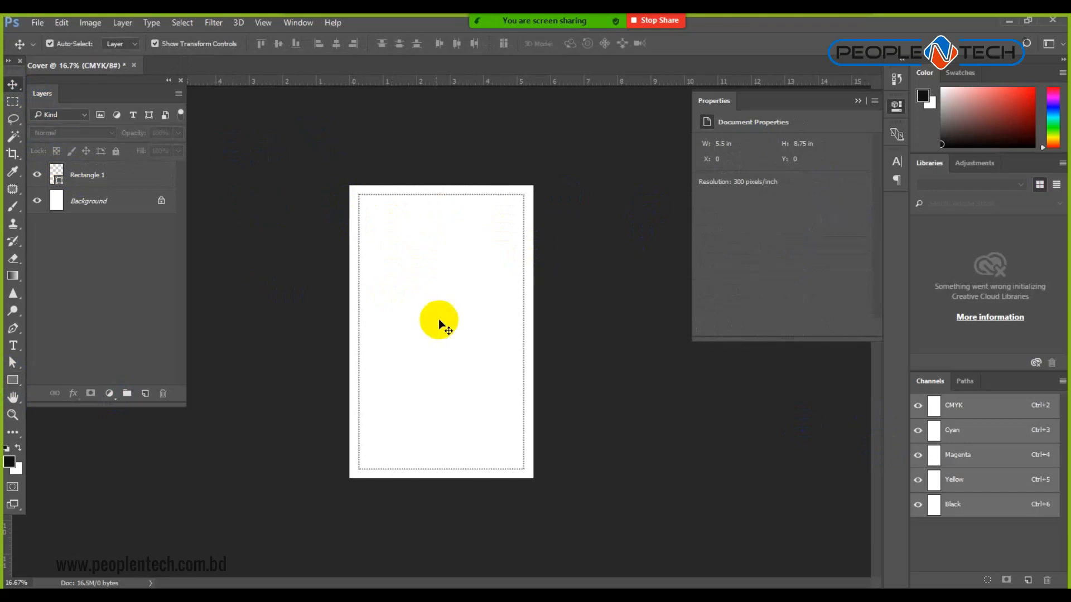
pyautogui.click(90, 23)
pyautogui.click(113, 131)
# Try a 6-inch canvas width anchored right, then undo it.
pyautogui.click(715, 294)
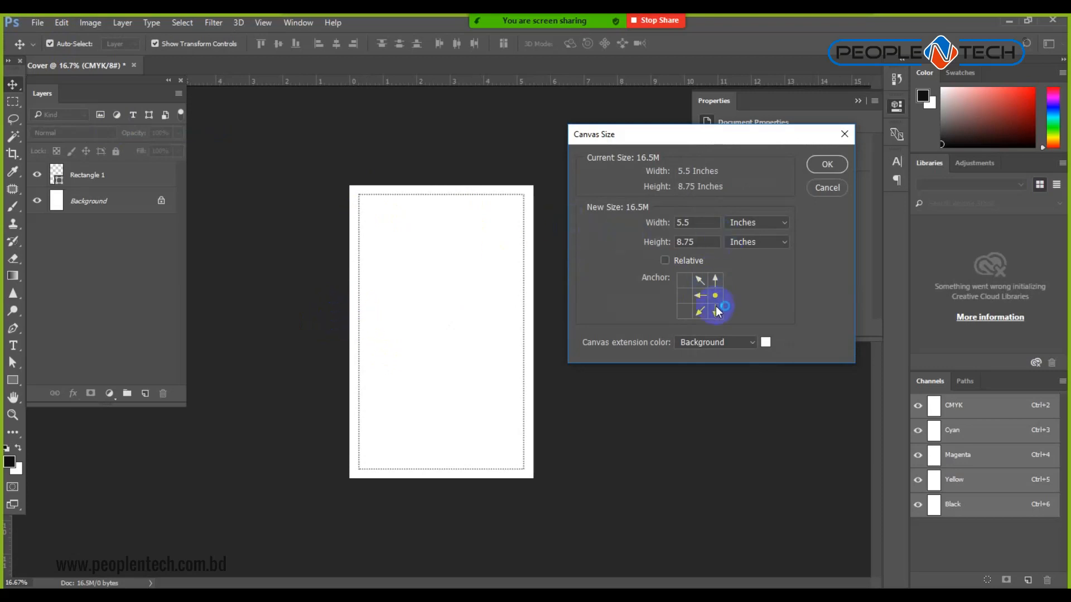
pyautogui.doubleClick(691, 222)
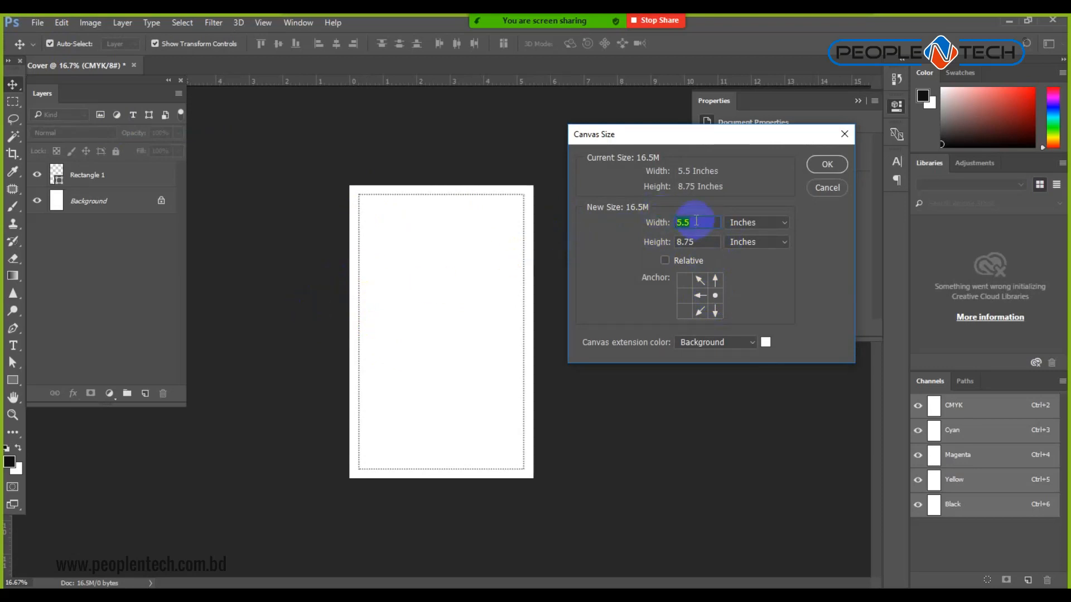
pyautogui.press('Return')
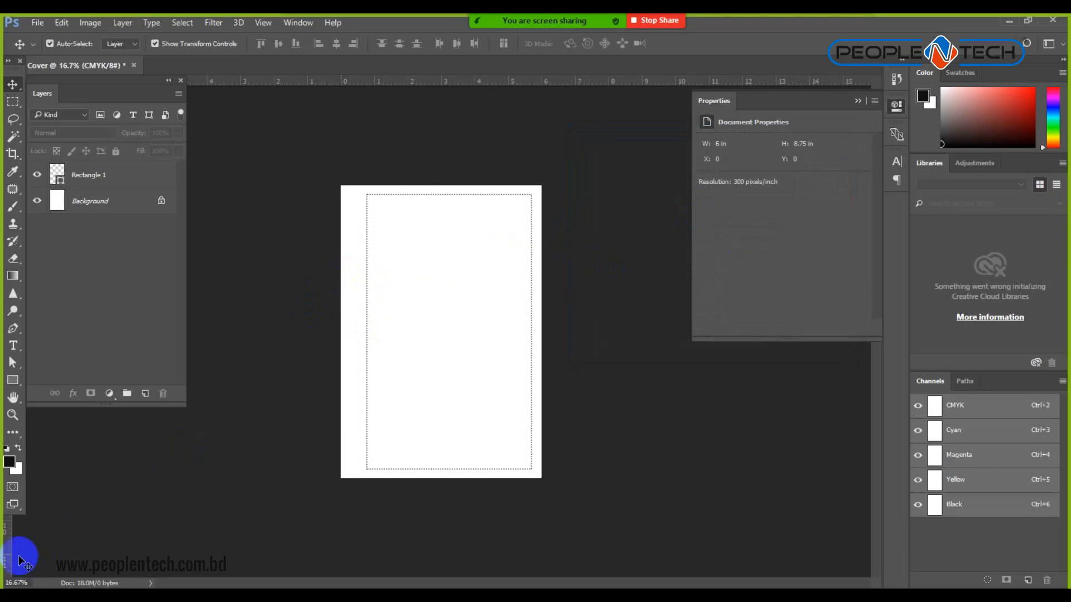
pyautogui.hotkey('ctrl', 'z')
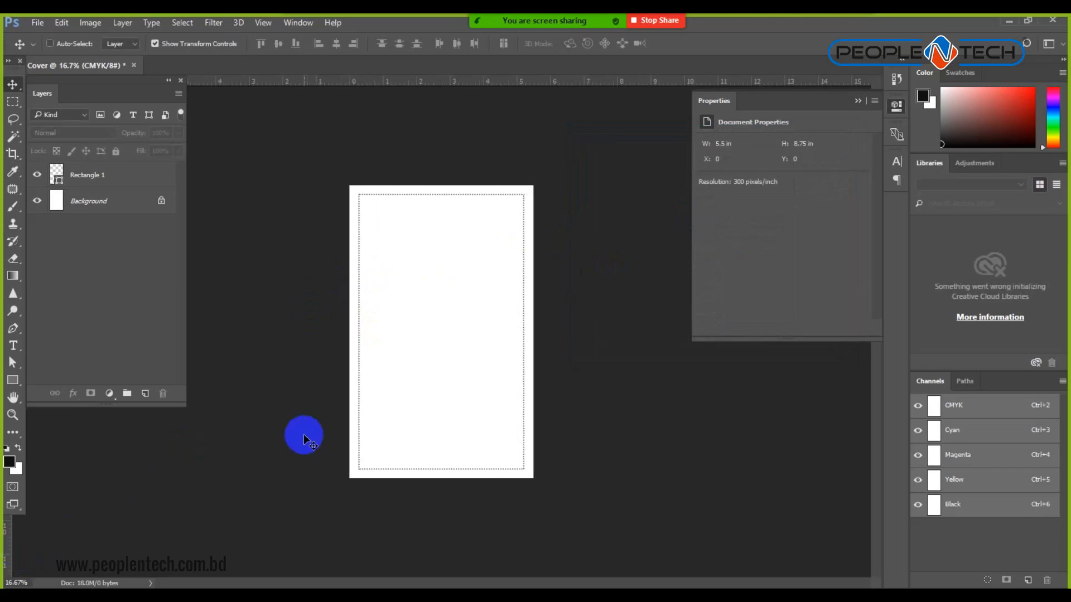
# Drag guides to the four page edges and vertical margins at 0.3 and 5.7 inches.
pyautogui.moveTo(5, 549); pyautogui.dragTo(533, 232)
pyautogui.moveTo(22, 527); pyautogui.dragTo(349, 329)
pyautogui.moveTo(458, 81); pyautogui.dragTo(445, 478)
pyautogui.moveTo(460, 83); pyautogui.dragTo(450, 195)
pyautogui.moveTo(428, 82); pyautogui.dragTo(430, 470)
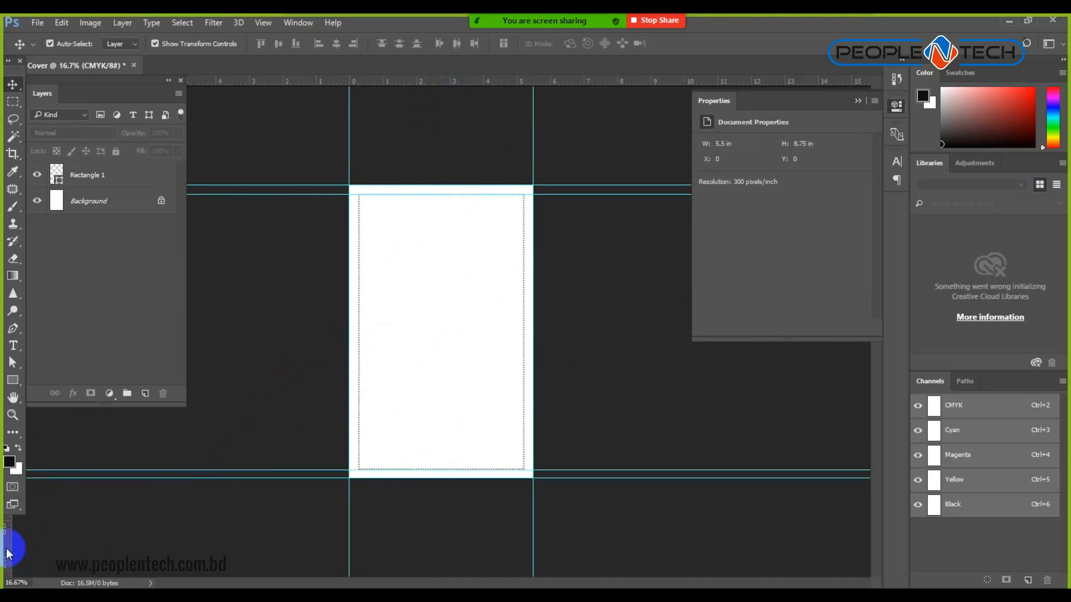
pyautogui.moveTo(9, 553); pyautogui.dragTo(360, 452)
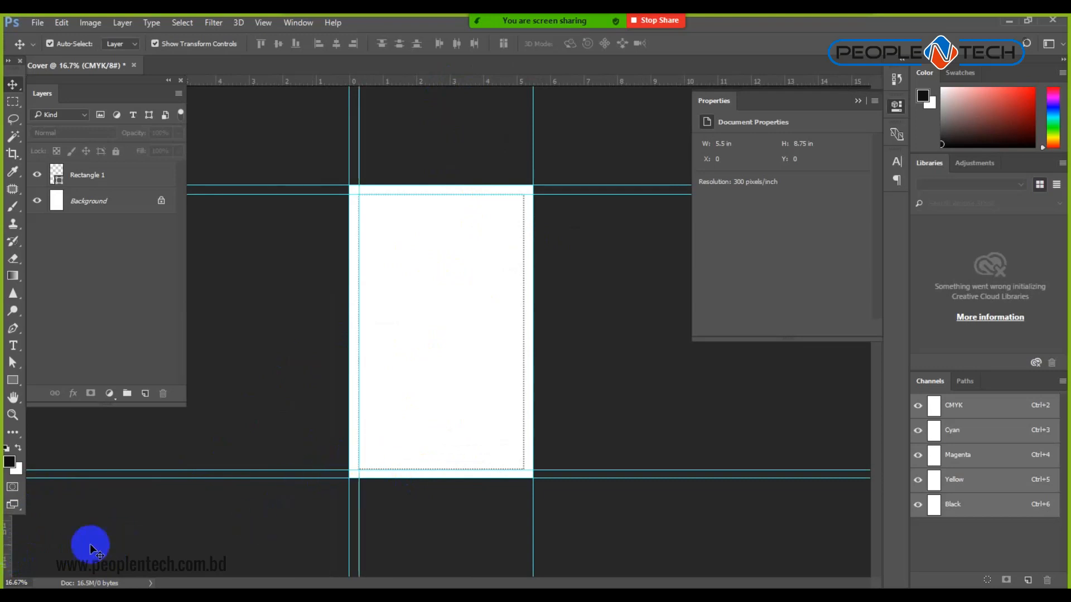
pyautogui.moveTo(7, 544); pyautogui.dragTo(525, 453)
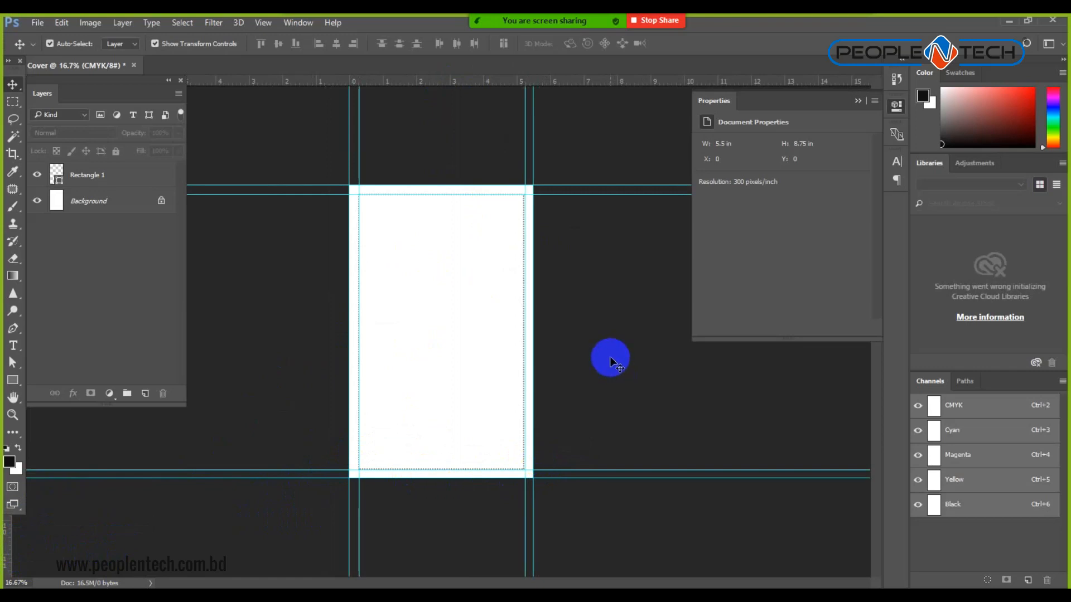
# Open the Image Size dialog and close it without changes.
pyautogui.click(90, 23)
pyautogui.click(116, 126)
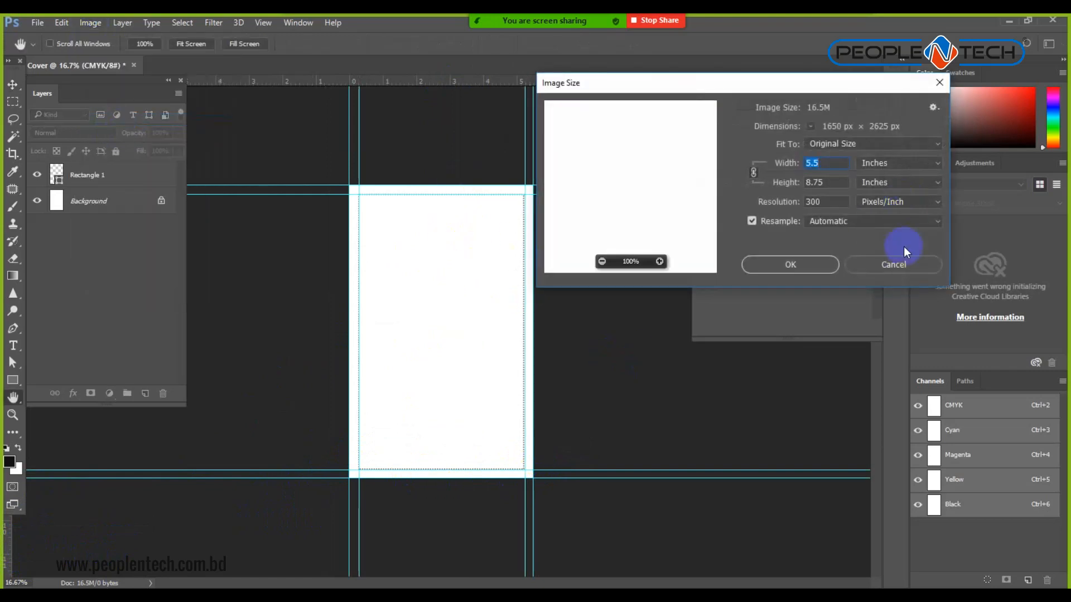
pyautogui.click(894, 267)
# Set the canvas width to 6 inches anchored middle-right, extending the left side.
pyautogui.click(91, 23)
pyautogui.click(109, 132)
pyautogui.click(715, 296)
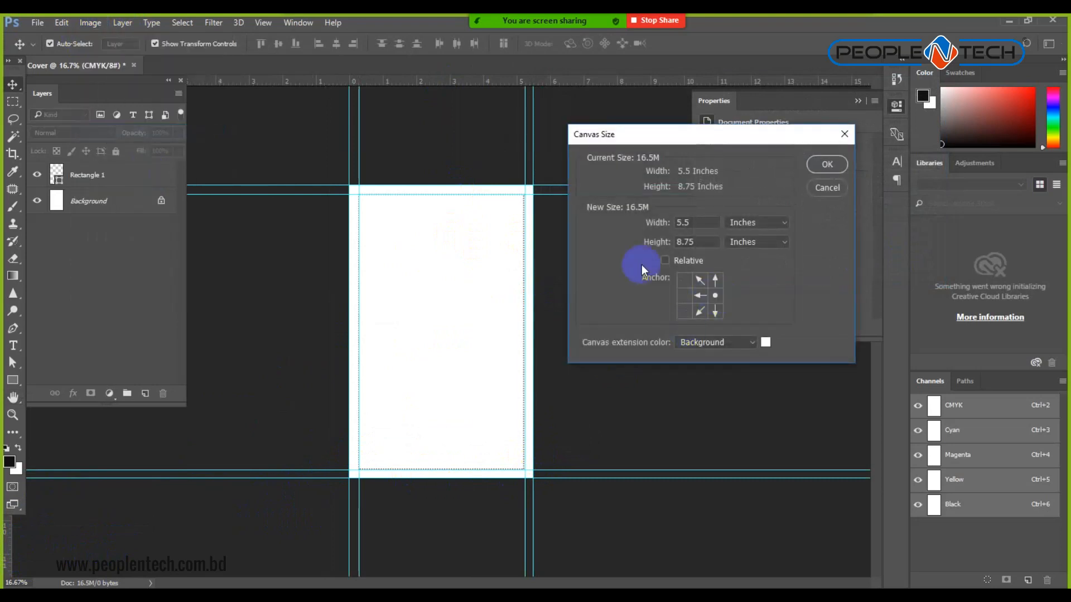
pyautogui.doubleClick(691, 224)
pyautogui.write('6')
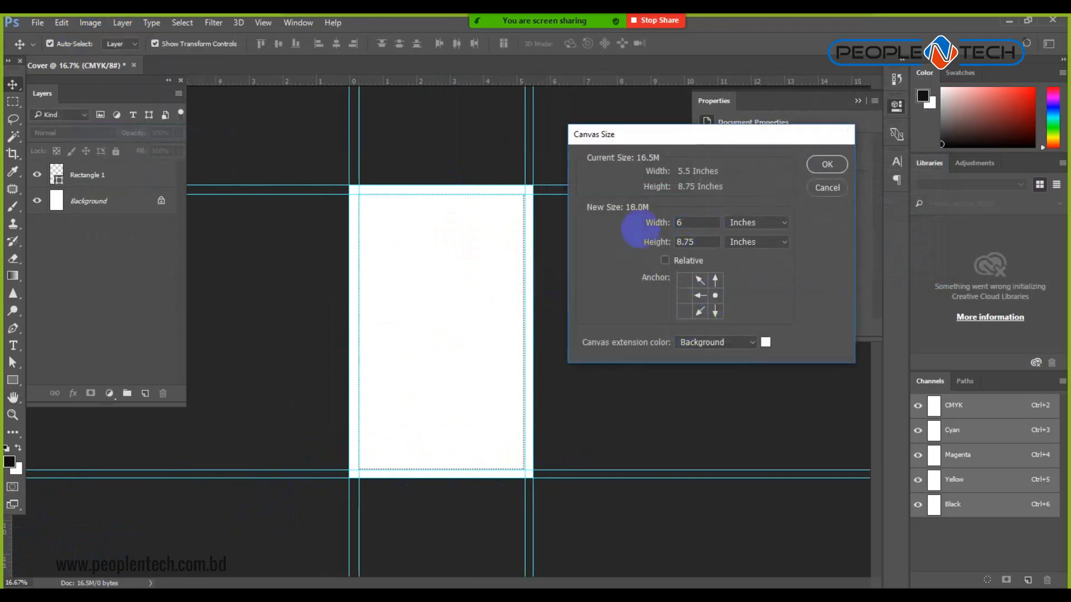
pyautogui.press('Return')
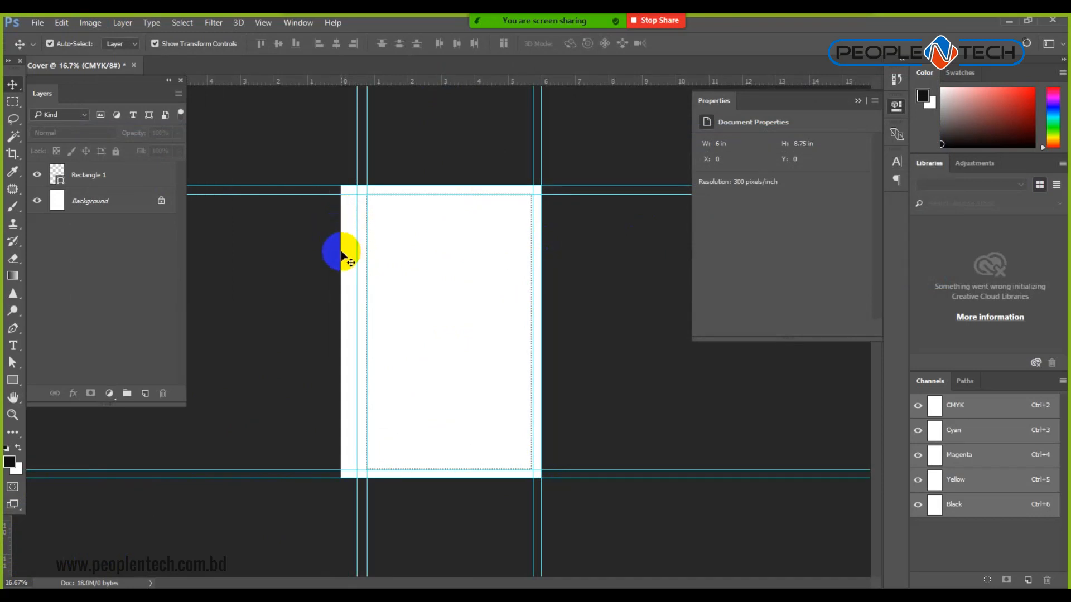
pyautogui.hotkey('ctrl', 'space')
pyautogui.click(357, 352)
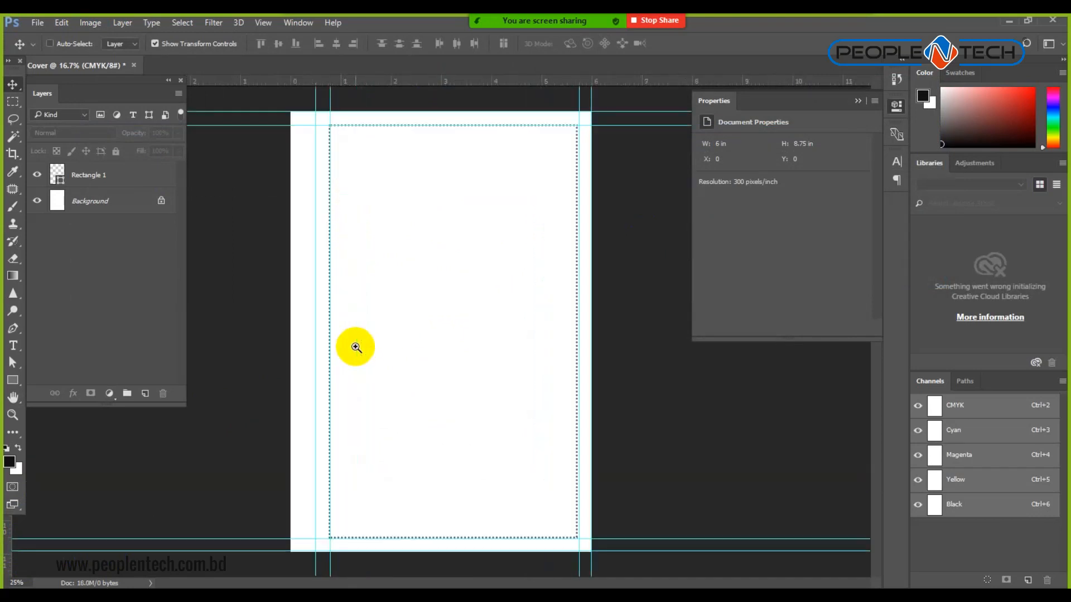
pyautogui.hotkey('ctrl', '-')
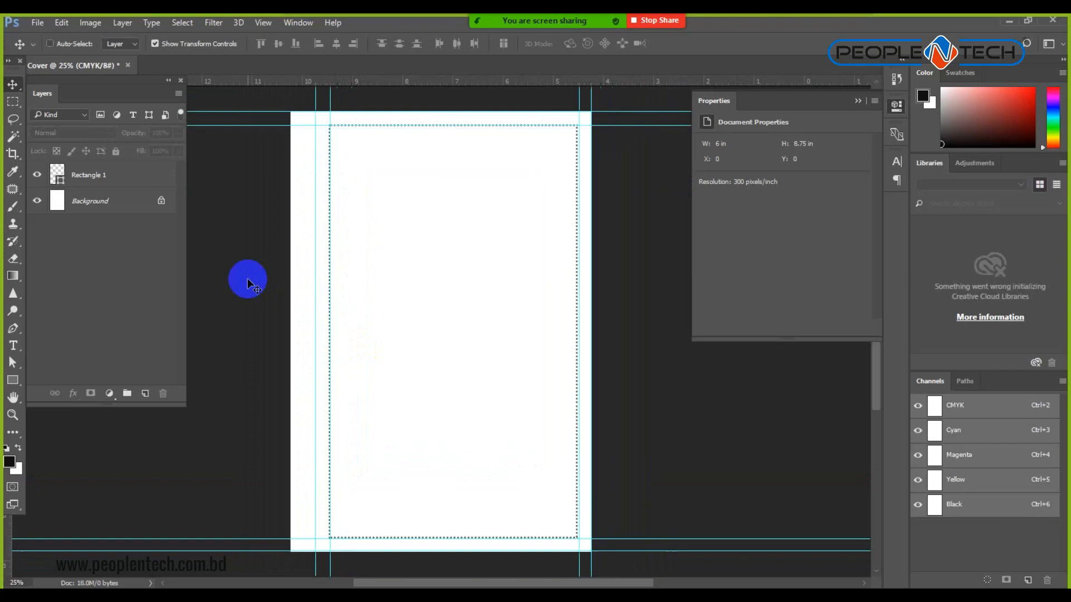
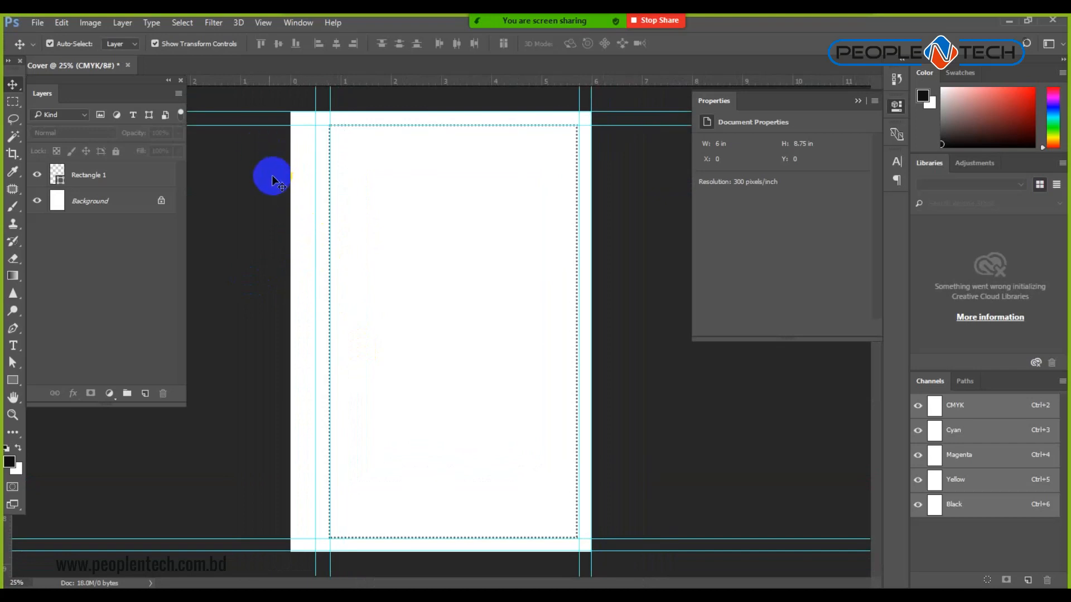
# Add a guide at the page's left edge, try an 11-inch canvas width, then undo it.
pyautogui.moveTo(7, 541); pyautogui.dragTo(289, 416)
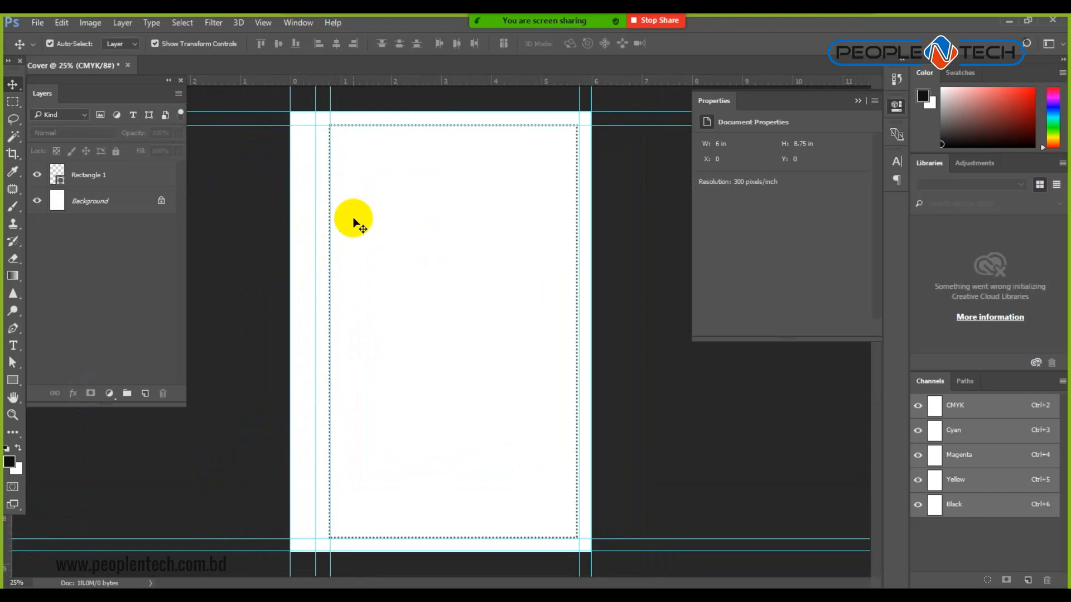
pyautogui.click(89, 22)
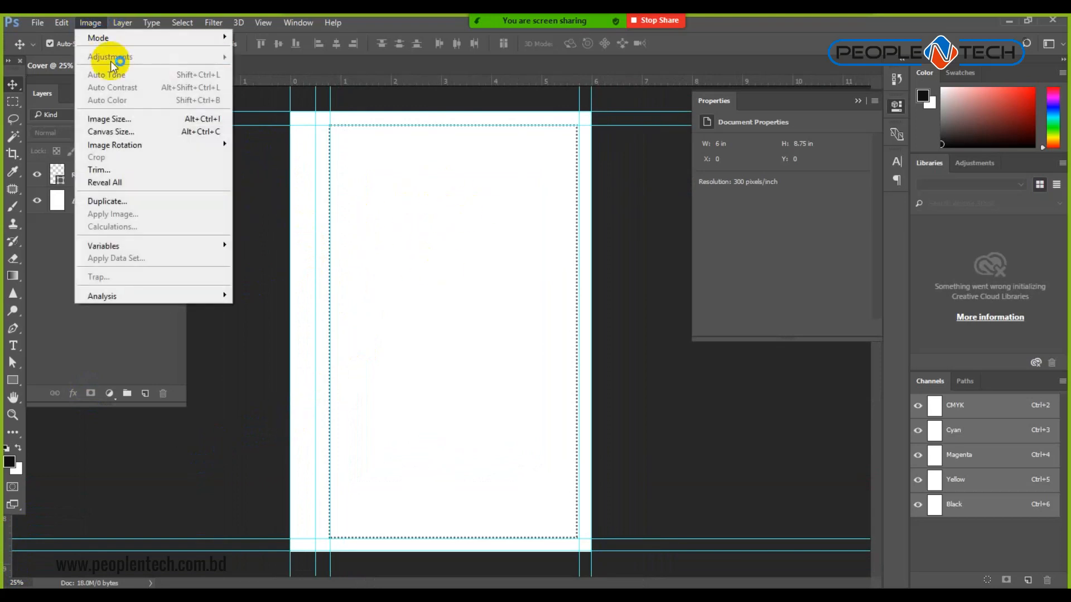
pyautogui.click(158, 130)
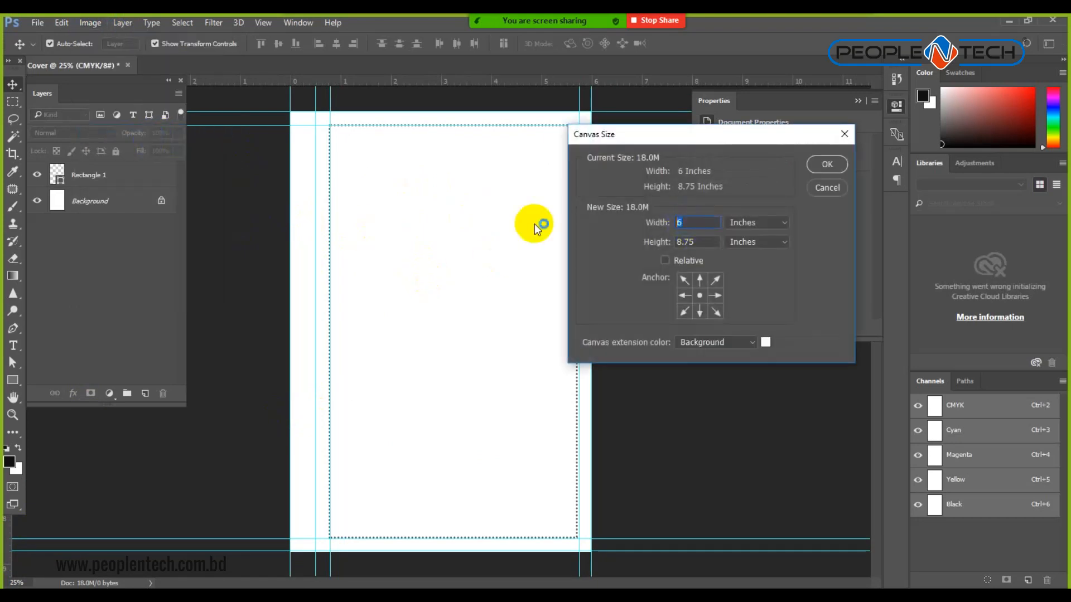
pyautogui.write('11.')
pyautogui.press('Return')
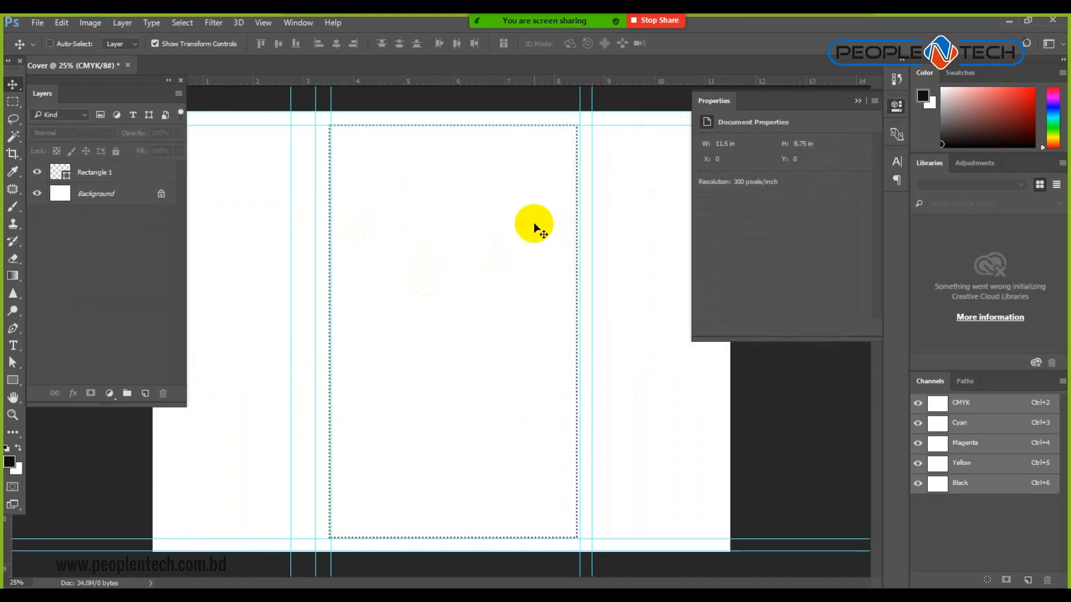
pyautogui.hotkey('ctrl', '-')
pyautogui.hotkey('ctrl', 'z')
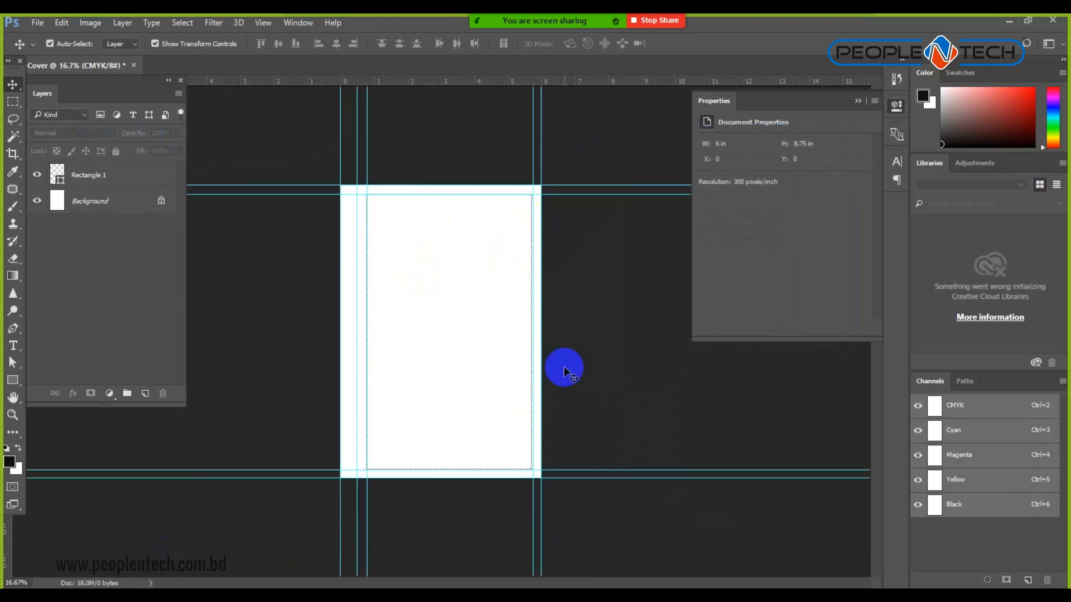
# Set the canvas width to 11.5 inches anchored right, extending the cover leftward.
pyautogui.click(91, 23)
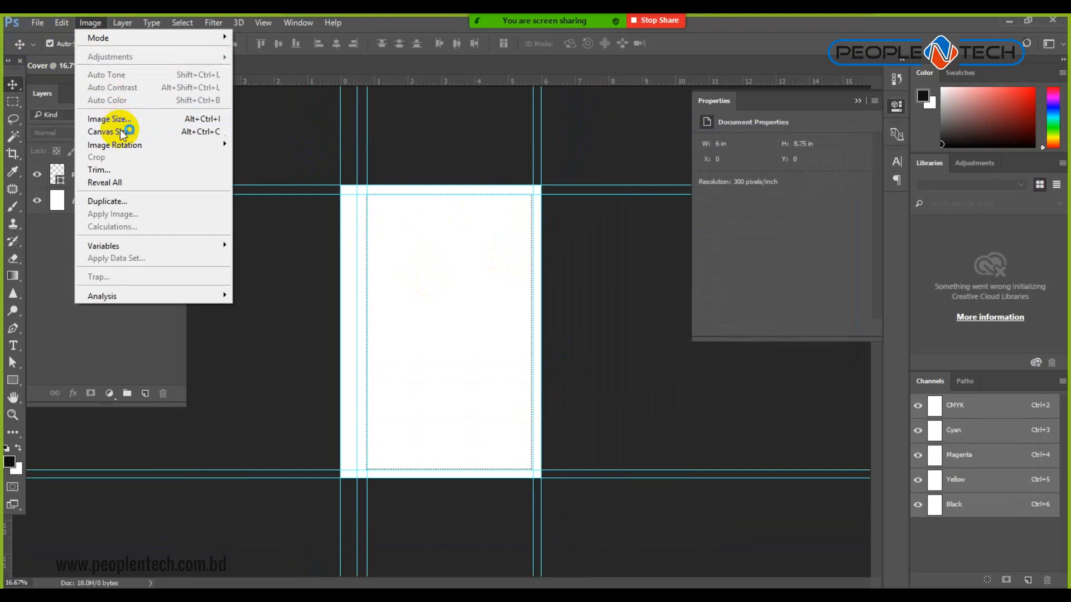
pyautogui.click(123, 132)
pyautogui.doubleClick(695, 224)
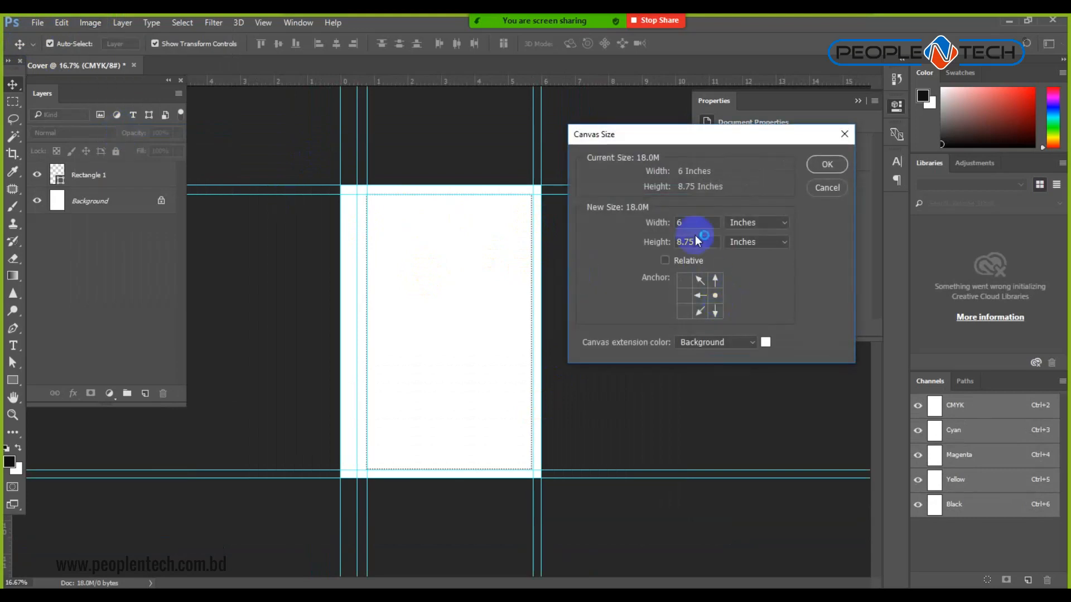
pyautogui.write('11.5')
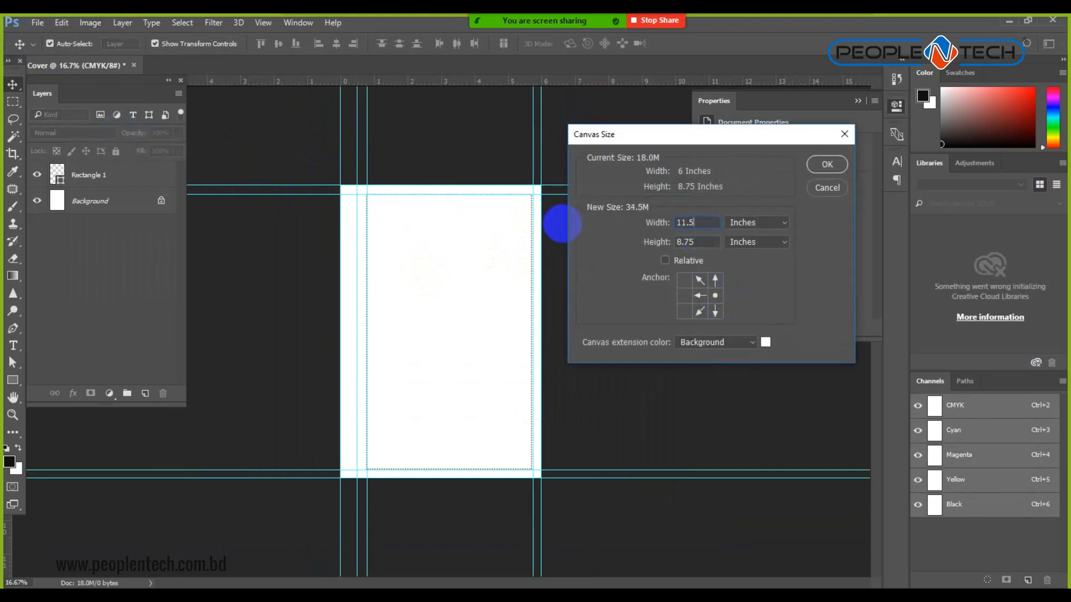
pyautogui.press('Return')
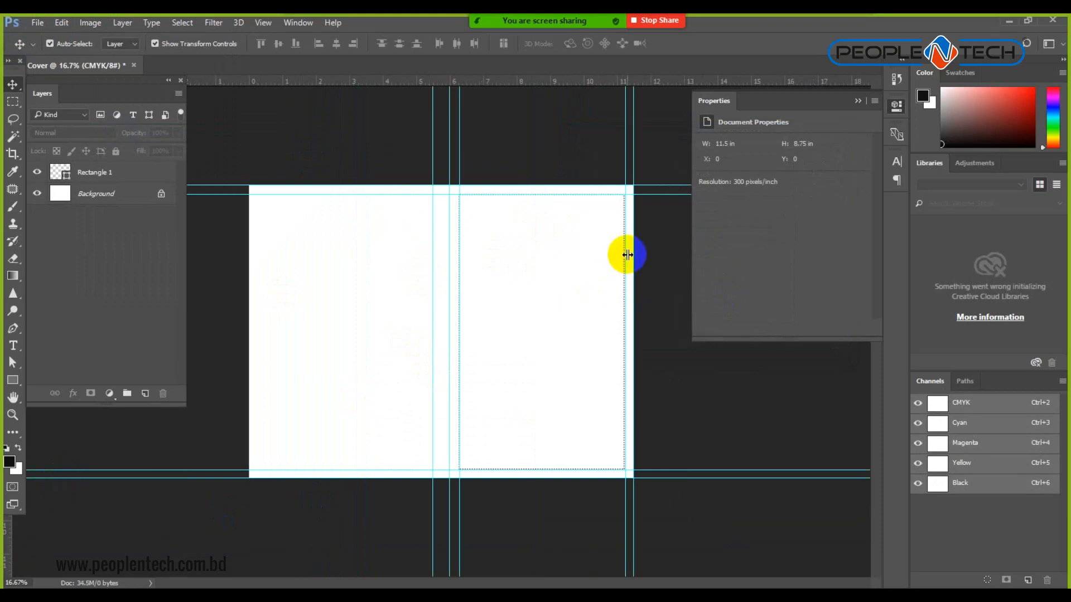
pyautogui.click(104, 183)
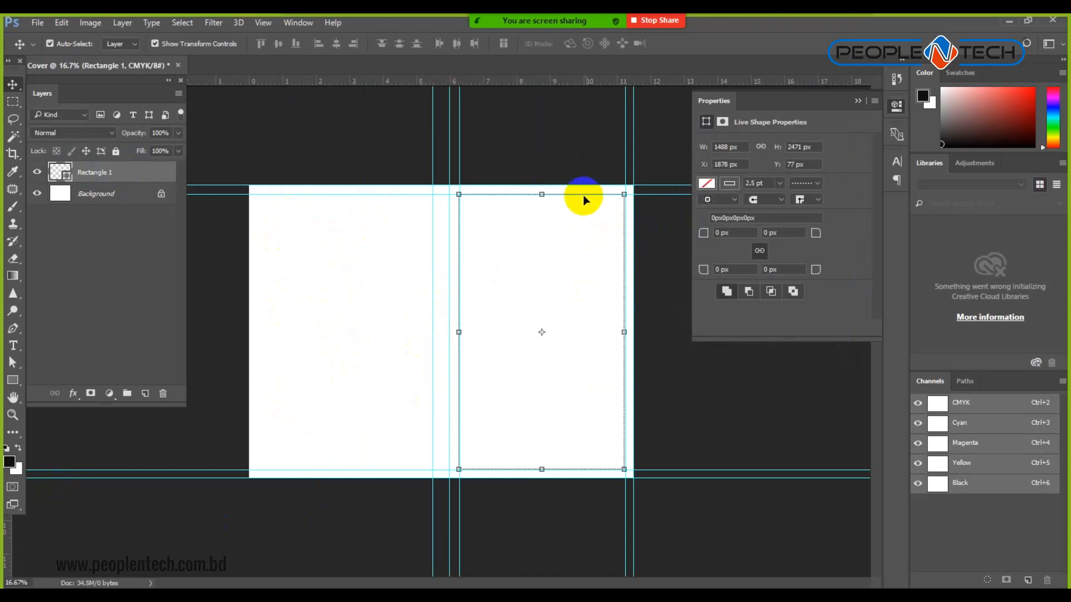
# Move Rectangle 1 onto the left half and add three vertical guides for the spine and margin.
pyautogui.moveTo(590, 200); pyautogui.dragTo(391, 195)
pyautogui.click(397, 153)
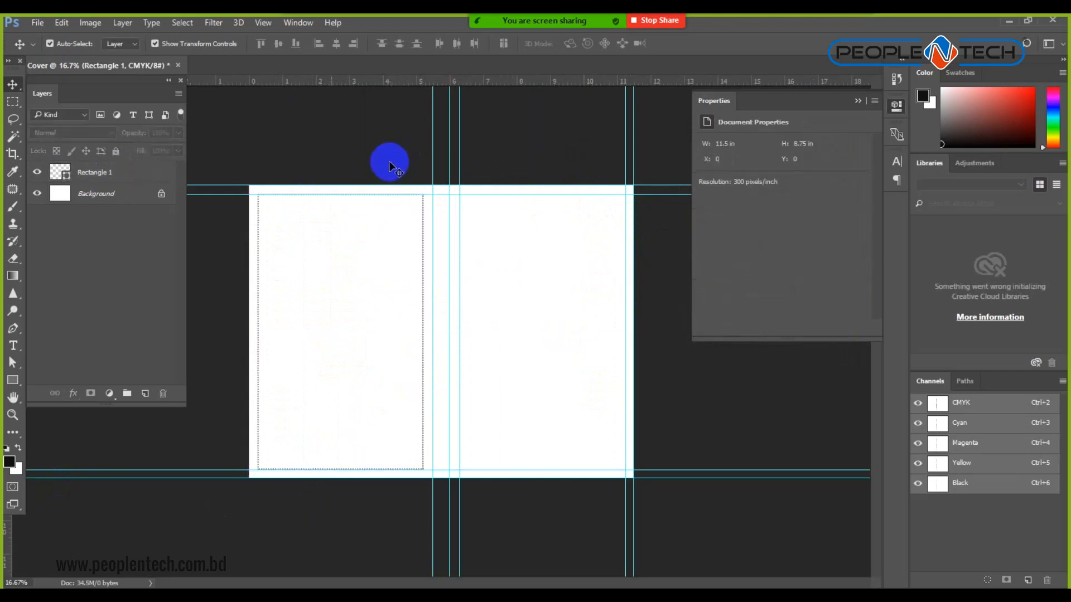
pyautogui.moveTo(10, 549); pyautogui.dragTo(423, 246)
pyautogui.moveTo(7, 552); pyautogui.dragTo(249, 287)
pyautogui.moveTo(7, 549); pyautogui.dragTo(258, 440)
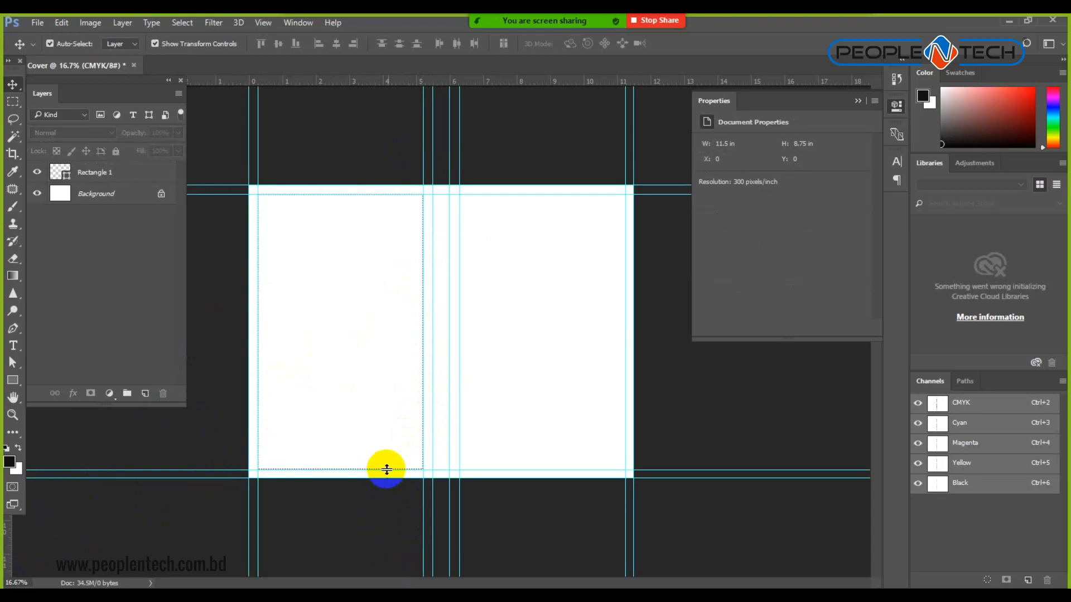
# Hide the Rectangle 1 layer, keeping it instead of deleting it.
pyautogui.click(122, 173)
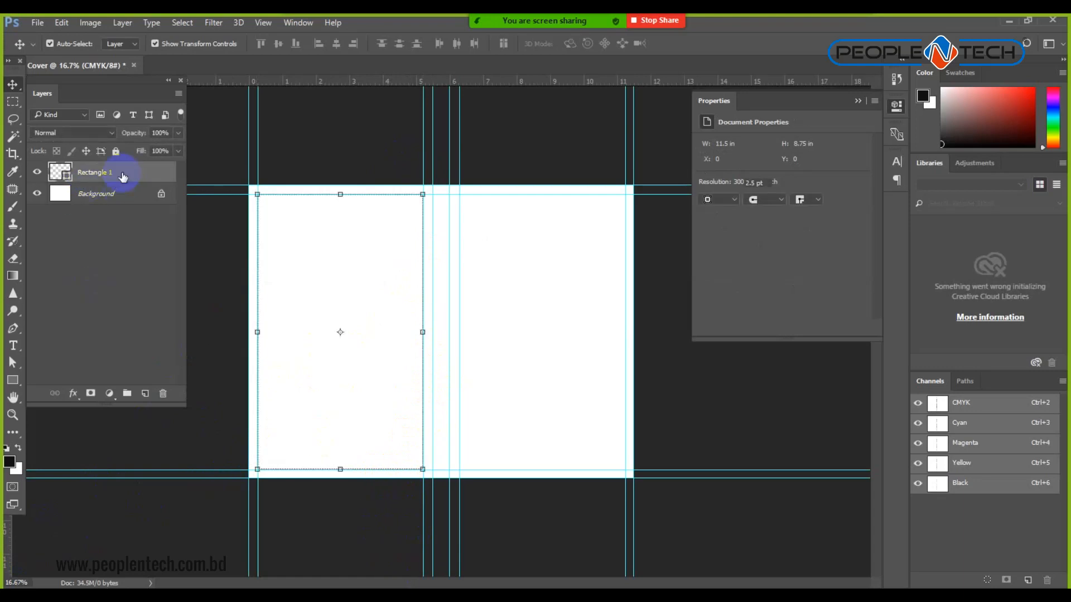
pyautogui.click(167, 394)
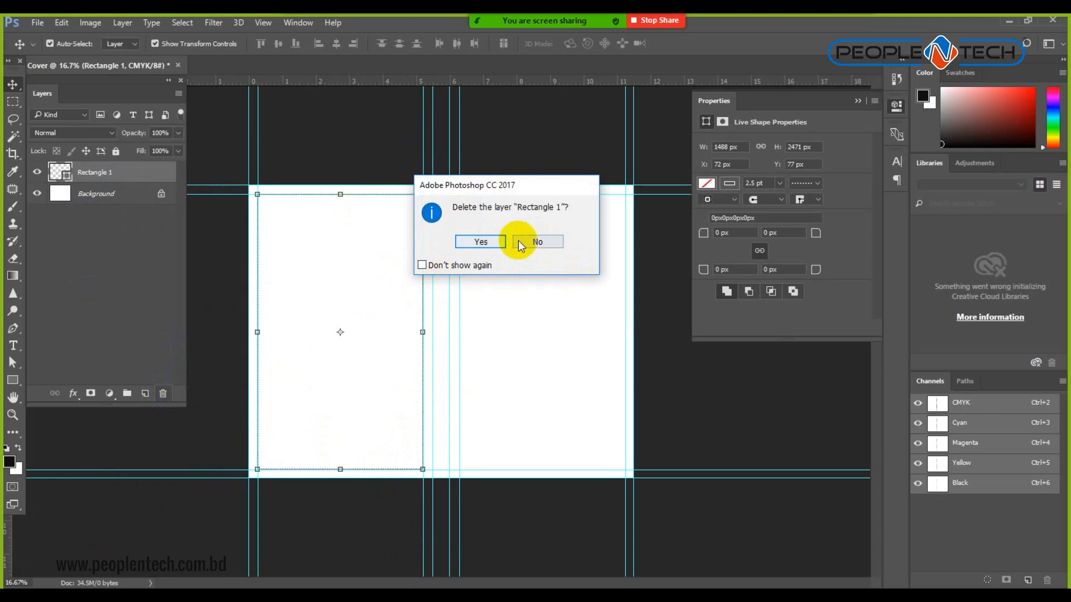
pyautogui.click(512, 241)
pyautogui.click(37, 172)
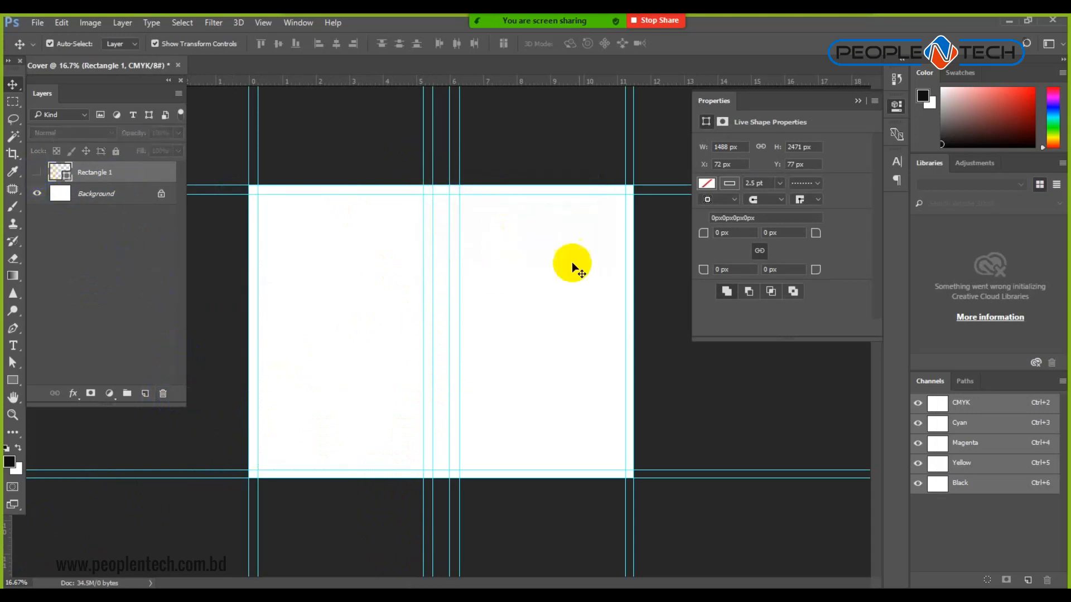
pyautogui.keyDown('ctrl'); pyautogui.click(444, 298); pyautogui.keyUp('ctrl')
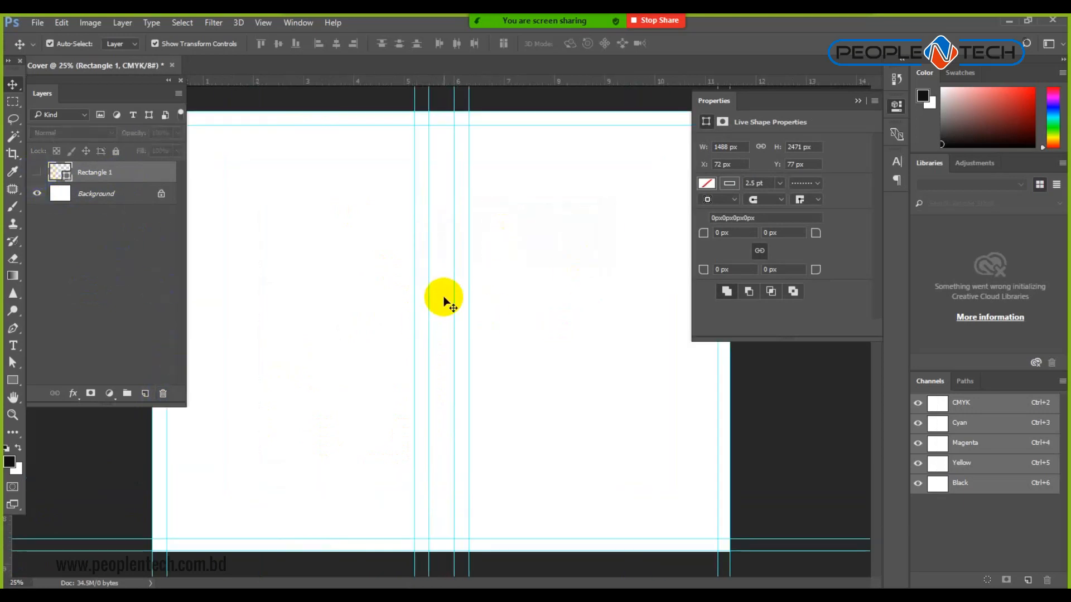
pyautogui.keyDown('ctrl'); pyautogui.keyDown('alt'); pyautogui.click(444, 300); pyautogui.keyUp('alt'); pyautogui.keyUp('ctrl')
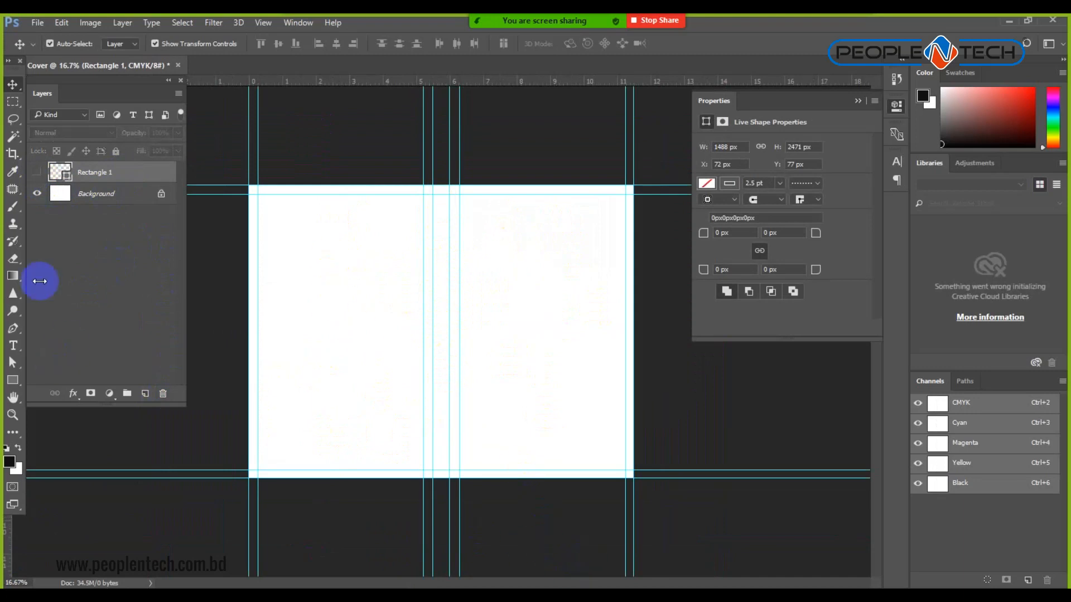
# Add a new empty layer, leaving the foreground colour unchanged.
pyautogui.click(145, 394)
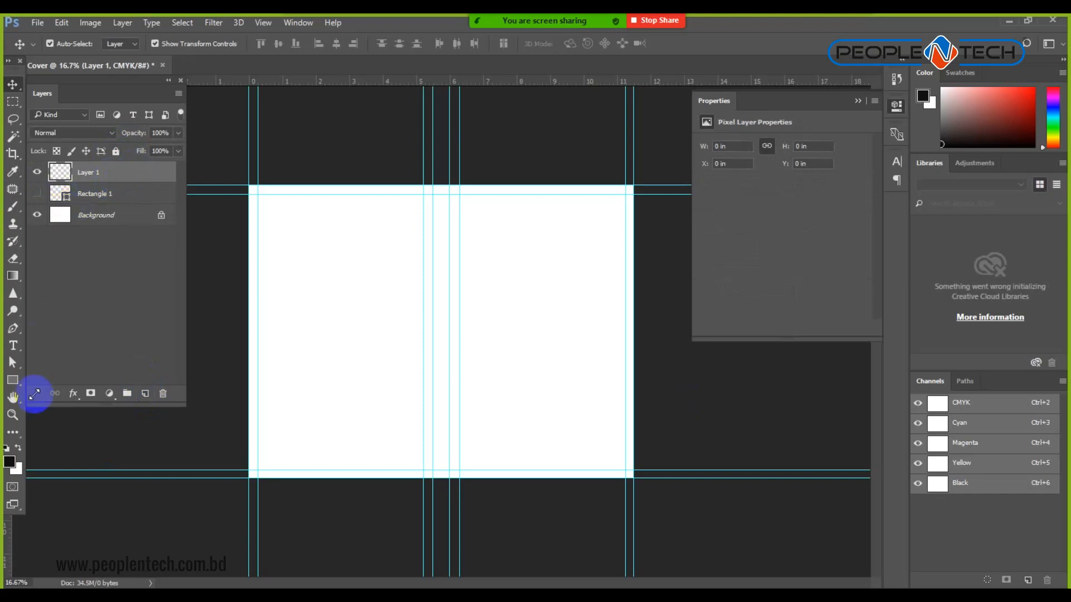
pyautogui.click(13, 380)
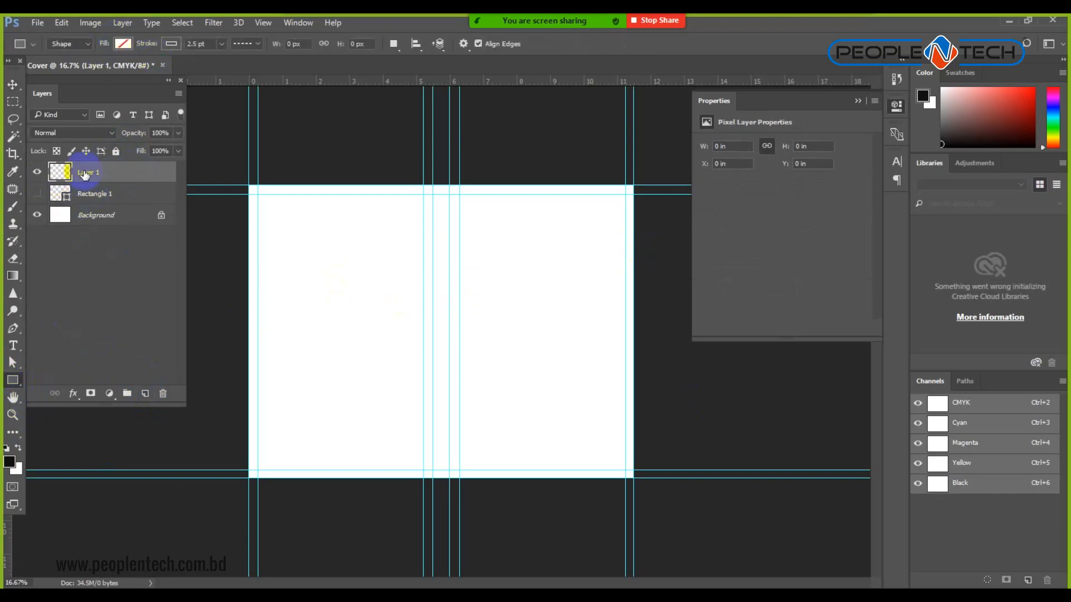
pyautogui.click(9, 461)
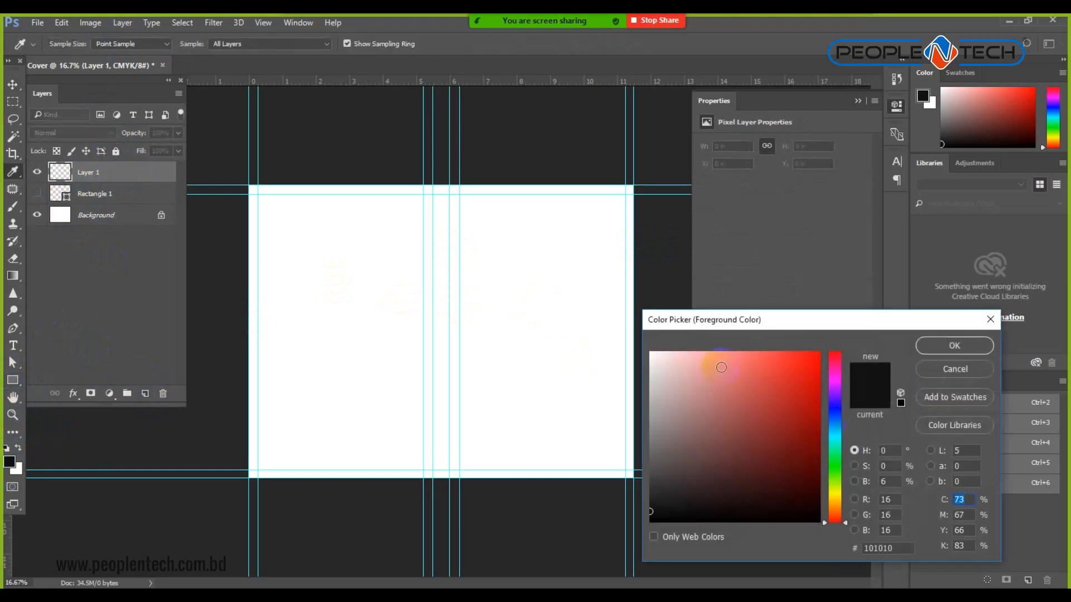
pyautogui.click(960, 370)
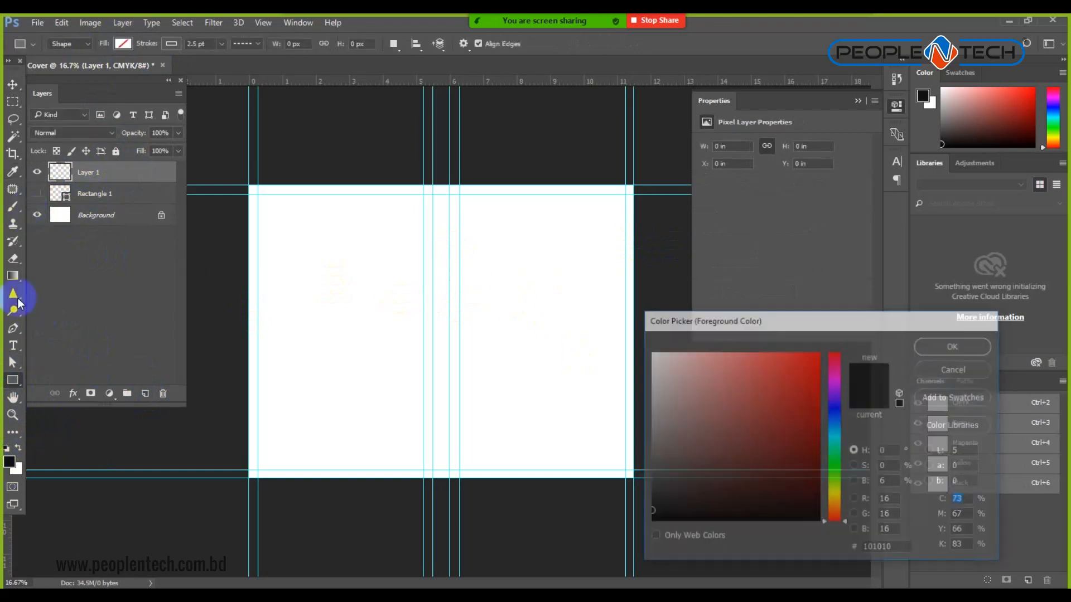
# Fill Layer 1 with the red-green preset gradient drawn from the top downward.
pyautogui.click(13, 276)
pyautogui.click(99, 44)
pyautogui.click(93, 70)
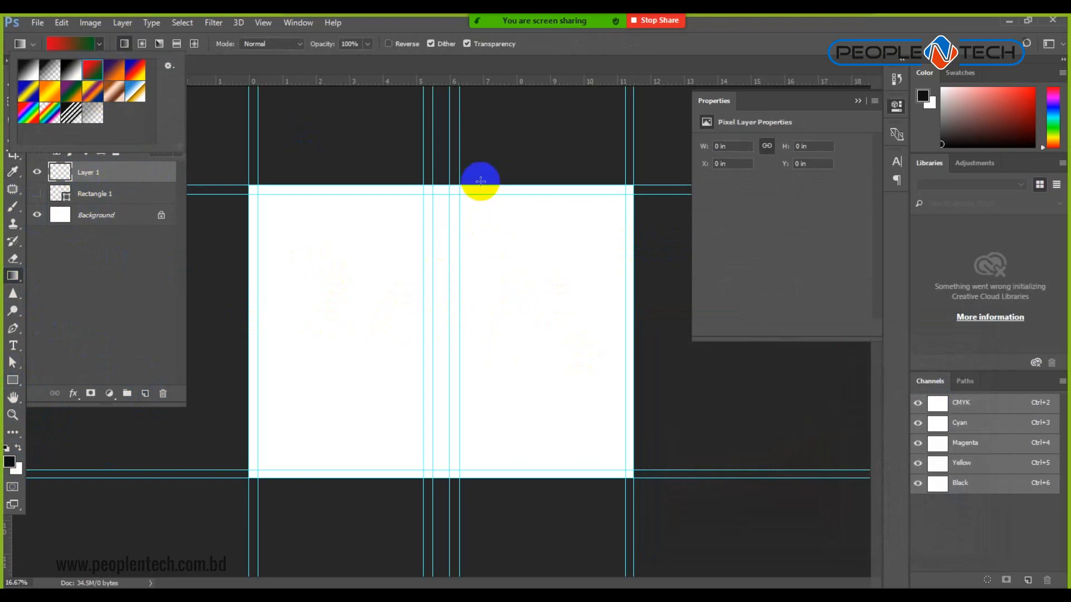
pyautogui.click(478, 187)
pyautogui.moveTo(480, 185); pyautogui.dragTo(491, 479)
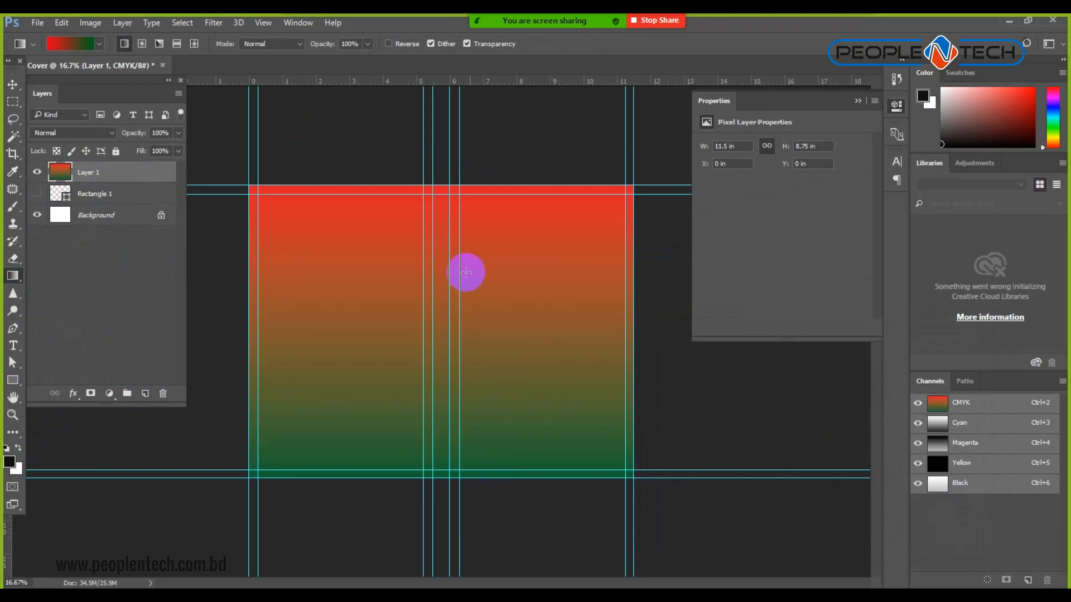
pyautogui.moveTo(493, 184); pyautogui.dragTo(493, 343)
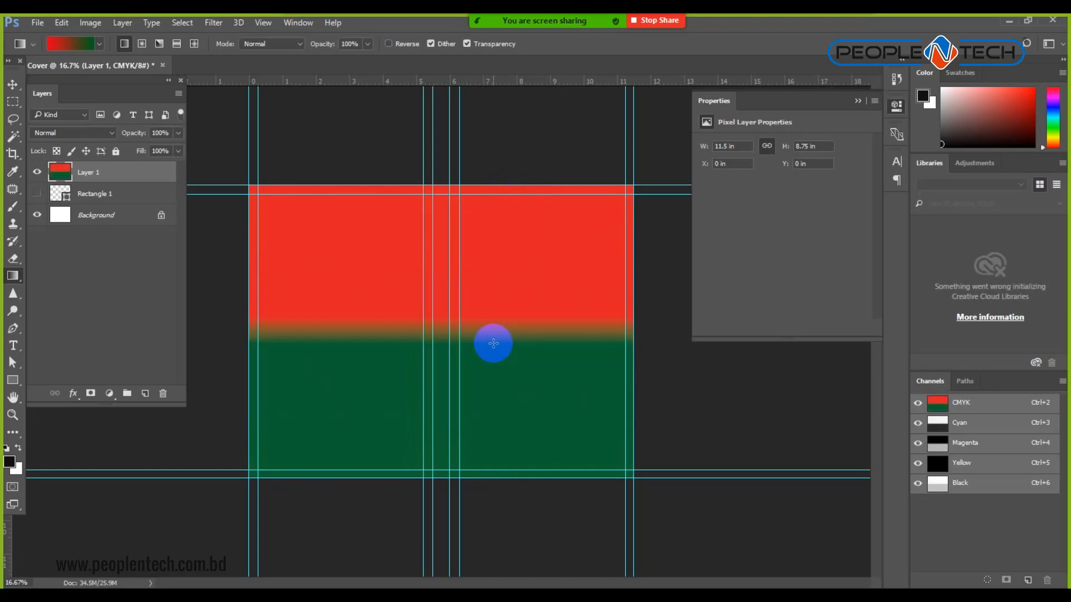
pyautogui.moveTo(514, 210); pyautogui.dragTo(530, 352)
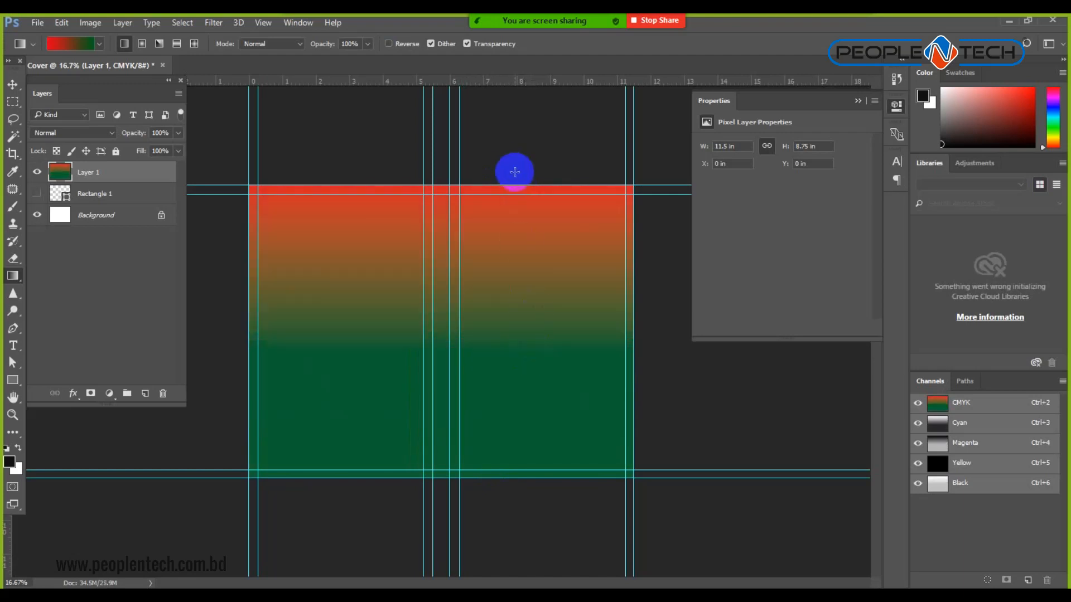
pyautogui.click(12, 85)
pyautogui.click(728, 376)
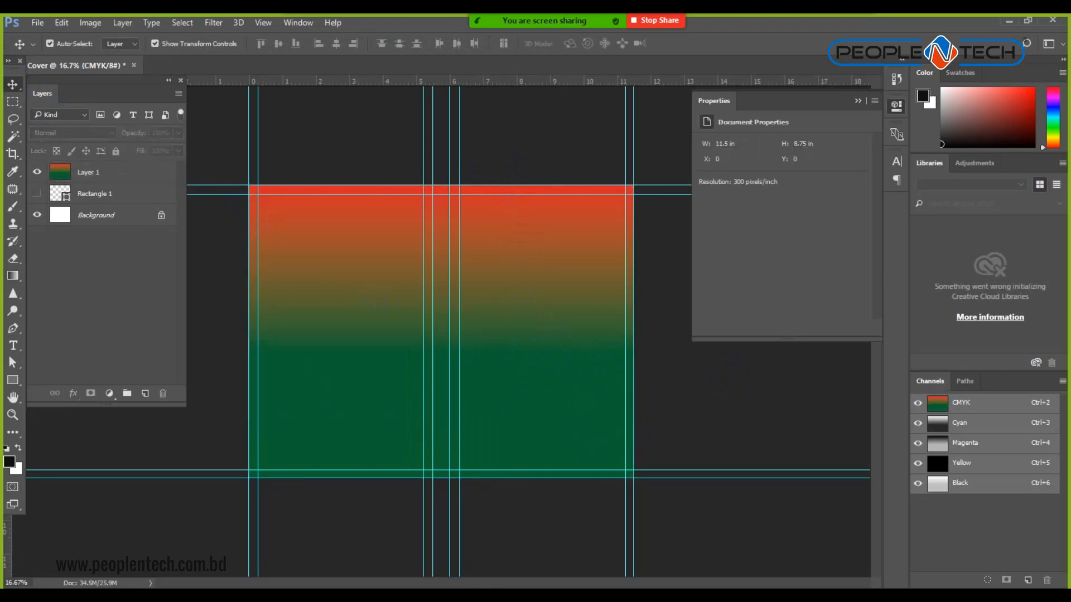
# Search Google Images for 'floral texture'.
pyautogui.hotkey('alt', 'Tab')
pyautogui.scroll(10, 357, 147)
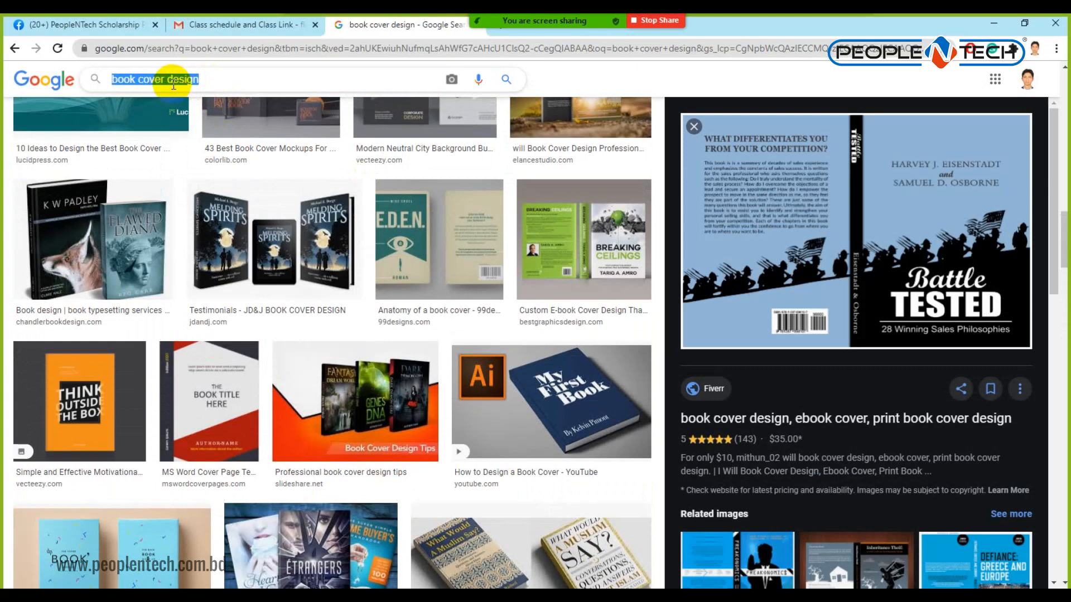
pyautogui.write('floral ')
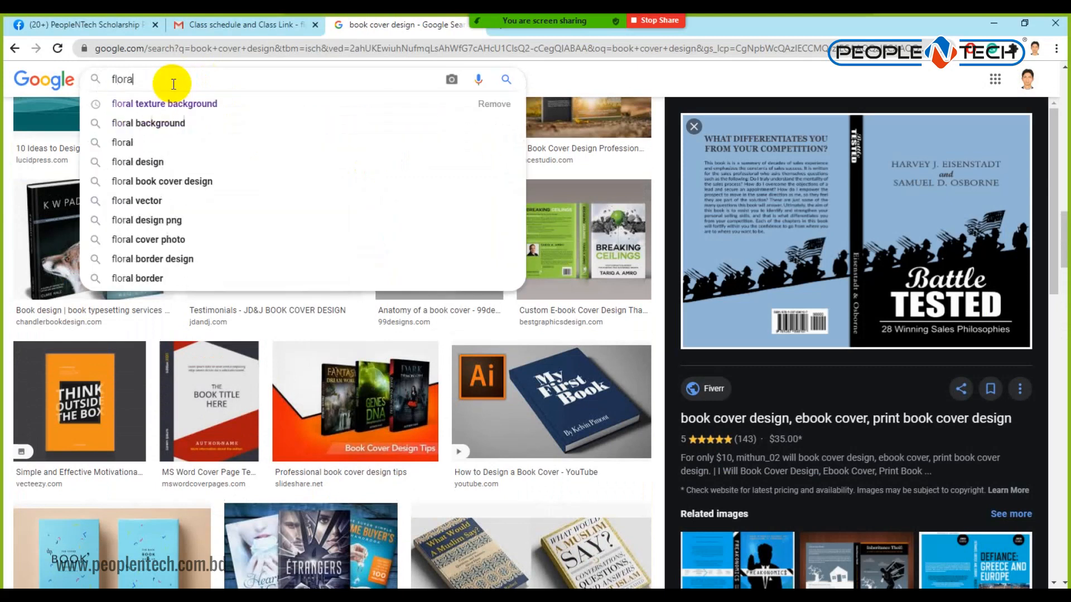
pyautogui.write('texture')
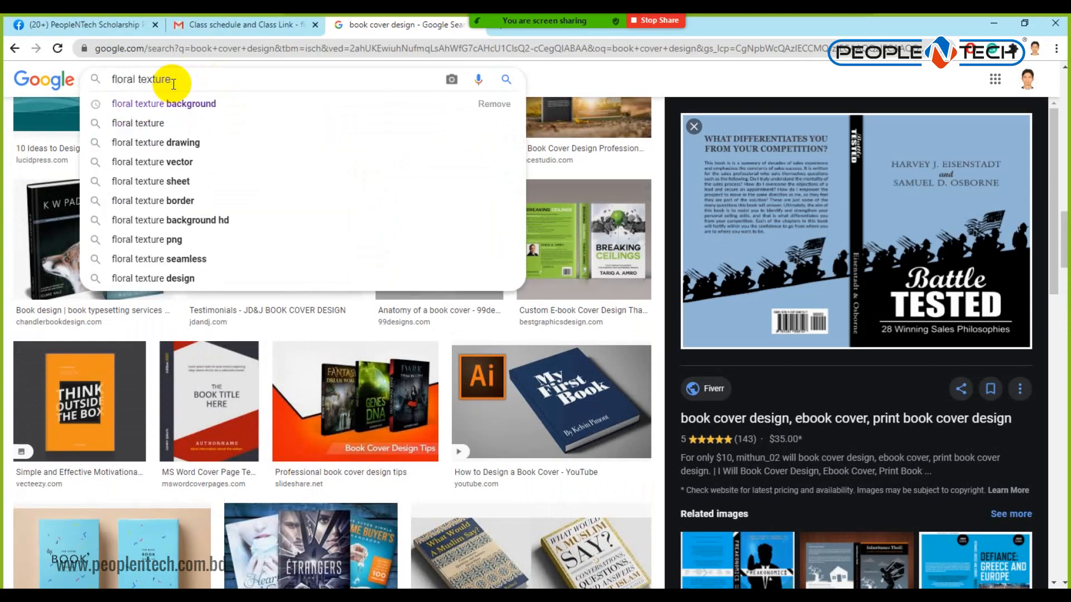
pyautogui.press('Return')
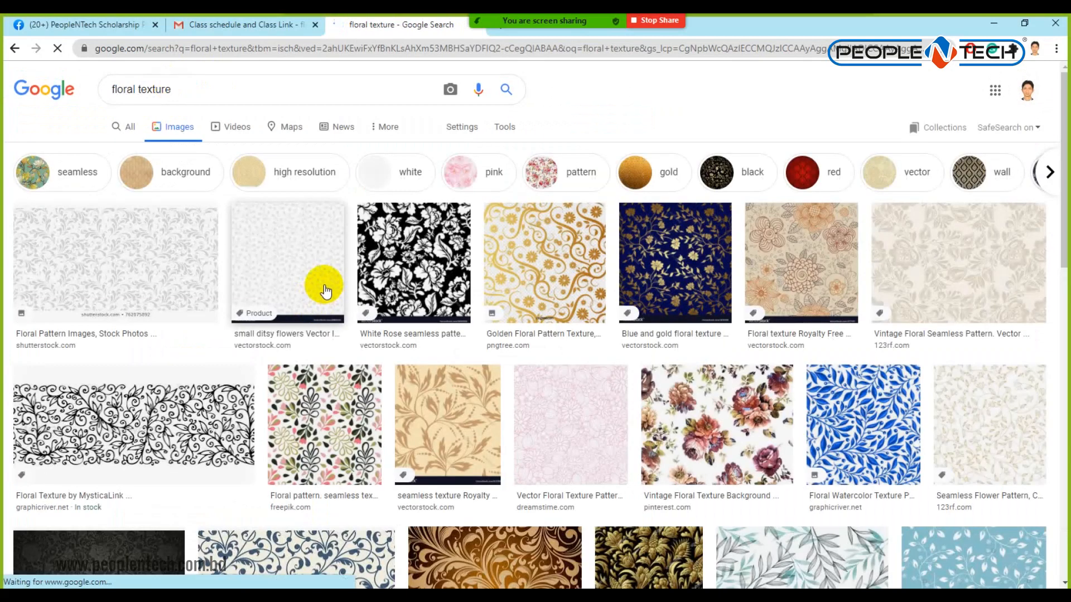
# Copy the black-and-white Floral Texture by MysticaLink image from the results.
pyautogui.scroll(-5, 326, 290)
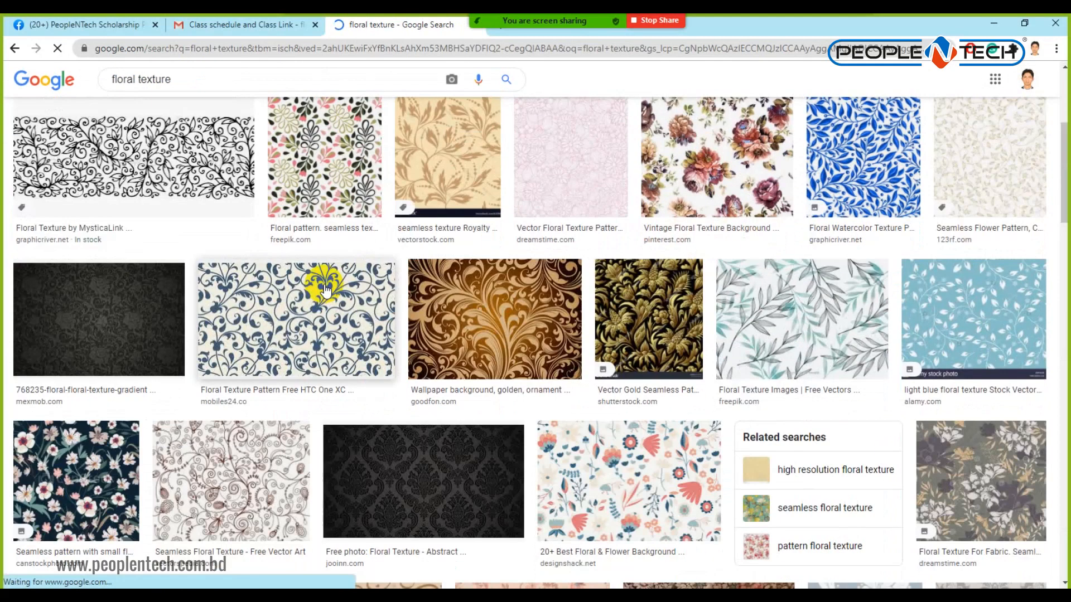
pyautogui.scroll(-5, 335, 318)
pyautogui.scroll(-7, 342, 328)
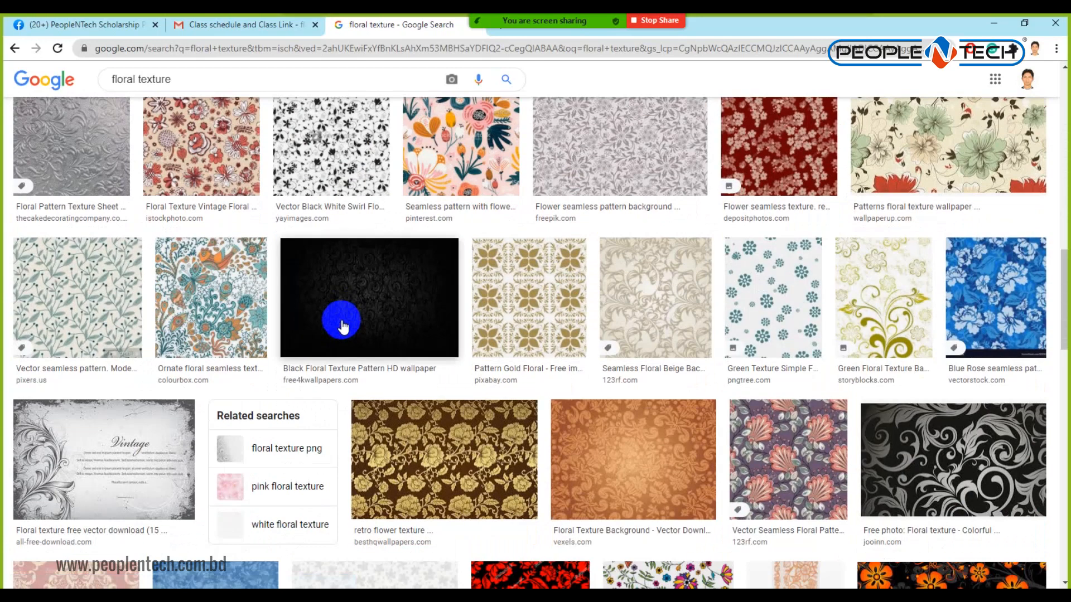
pyautogui.scroll(-7, 343, 327)
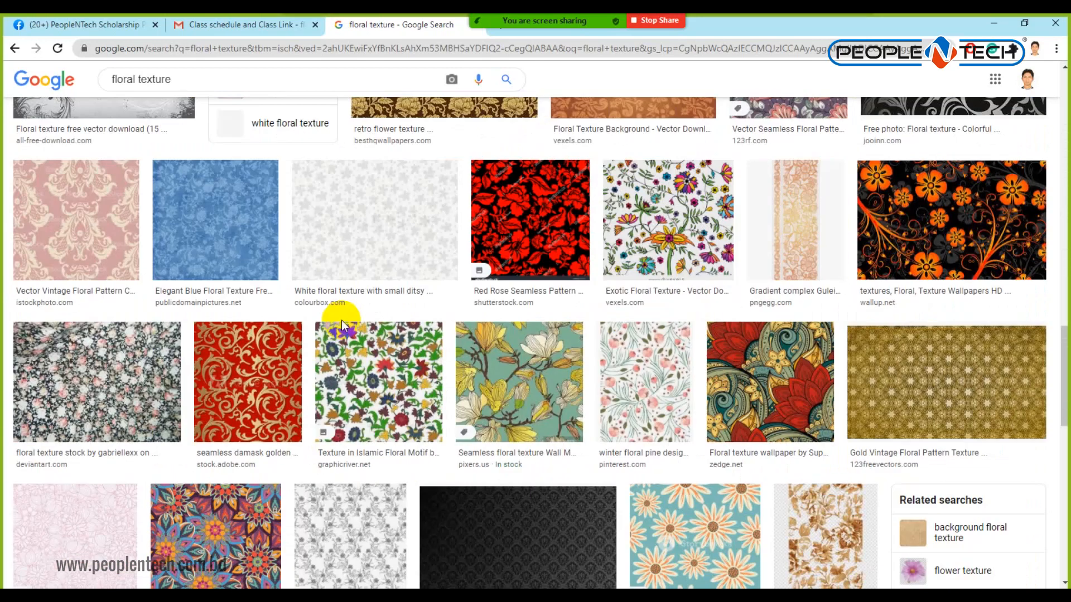
pyautogui.scroll(-7, 342, 326)
pyautogui.scroll(-7, 343, 324)
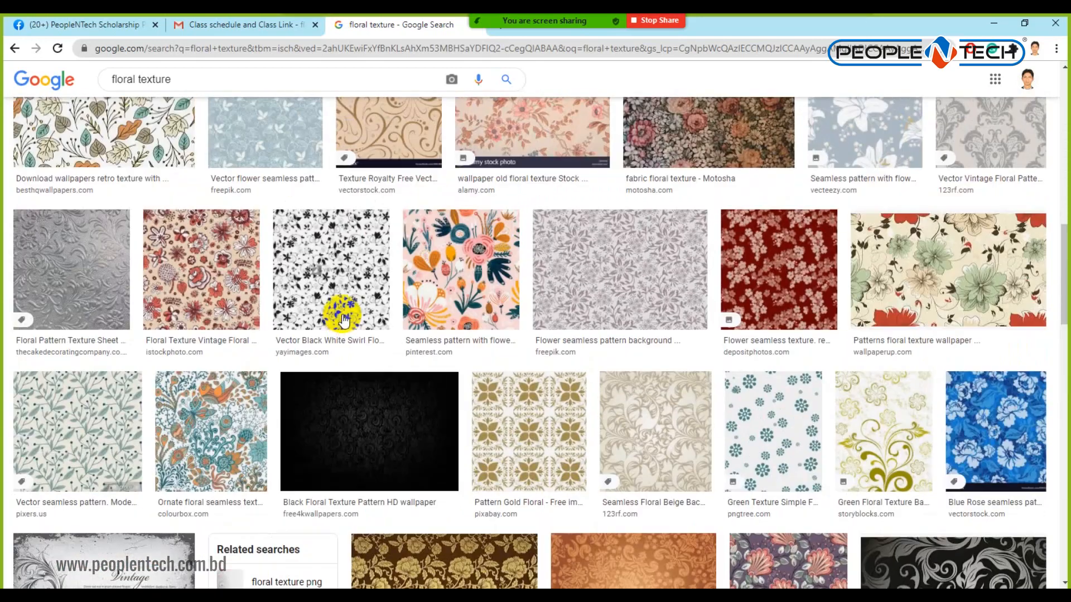
pyautogui.scroll(20, 342, 318)
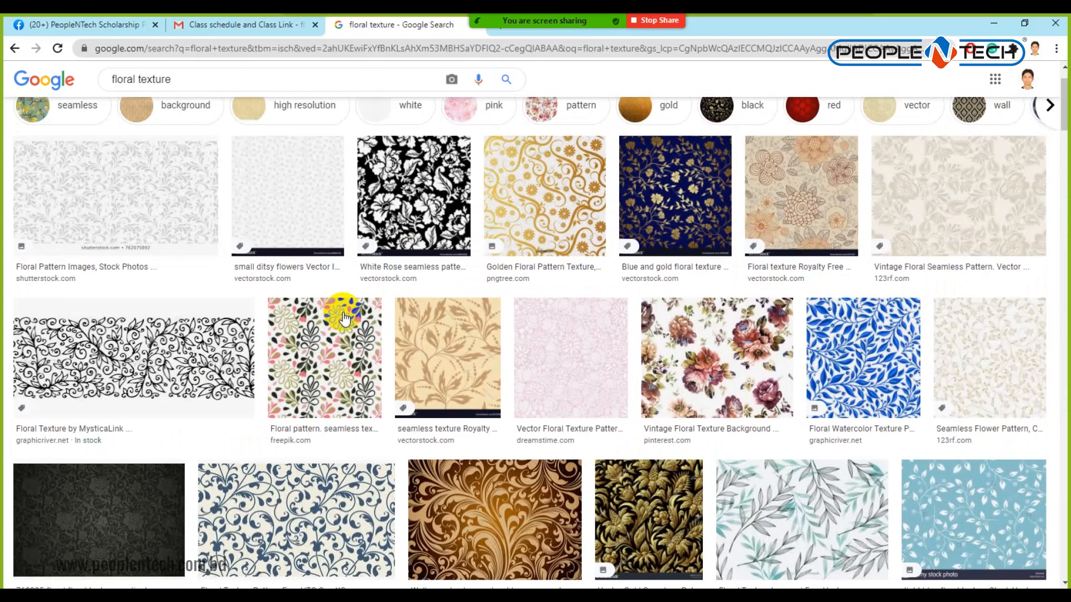
pyautogui.click(155, 354)
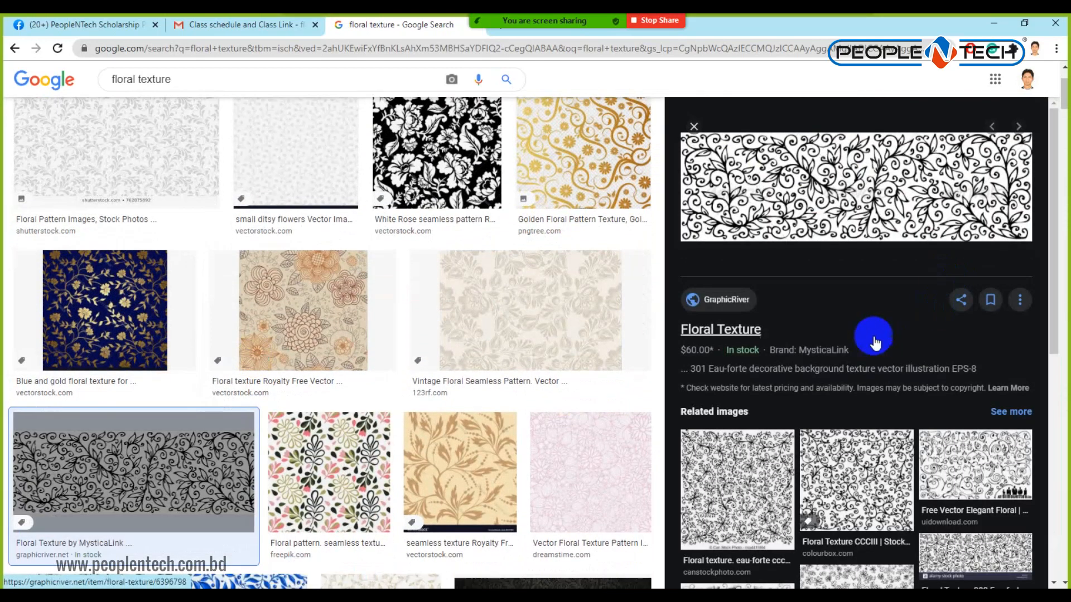
pyautogui.scroll(-5, 873, 338)
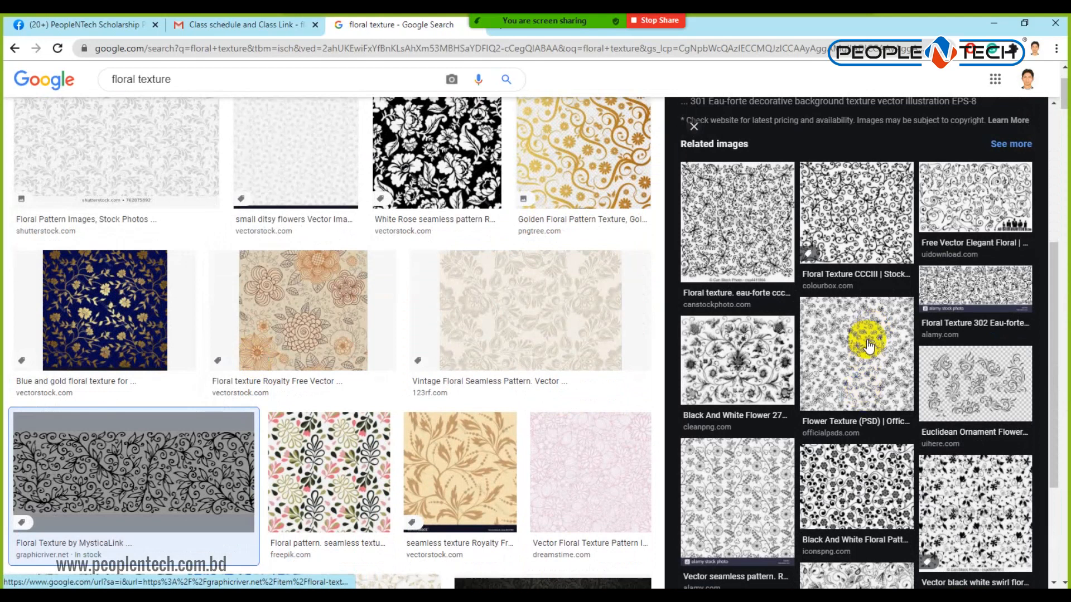
pyautogui.scroll(2, 558, 334)
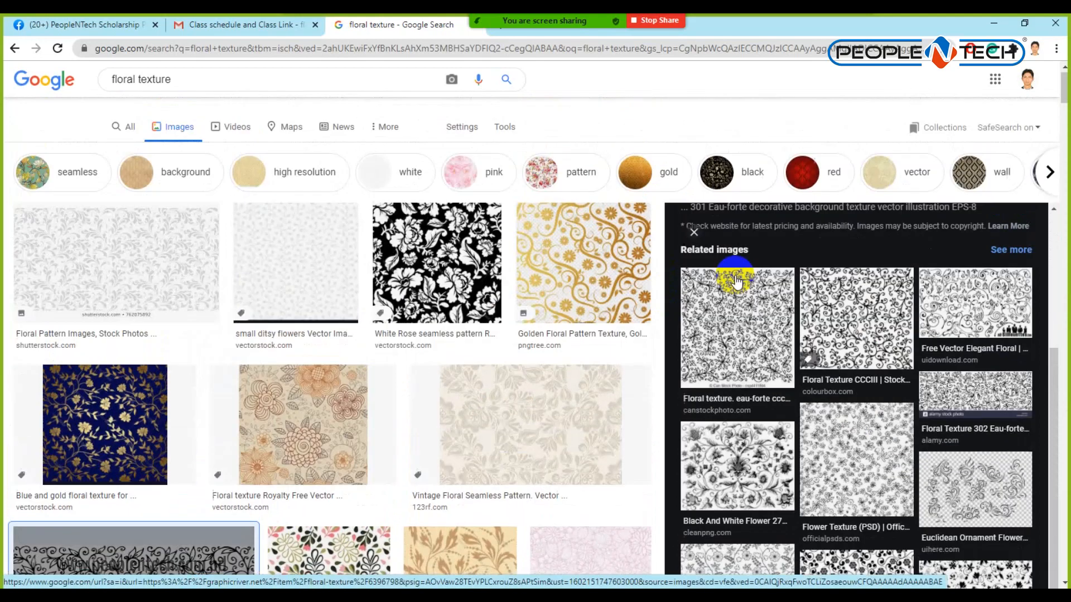
pyautogui.scroll(4, 810, 310)
pyautogui.rightClick(841, 270)
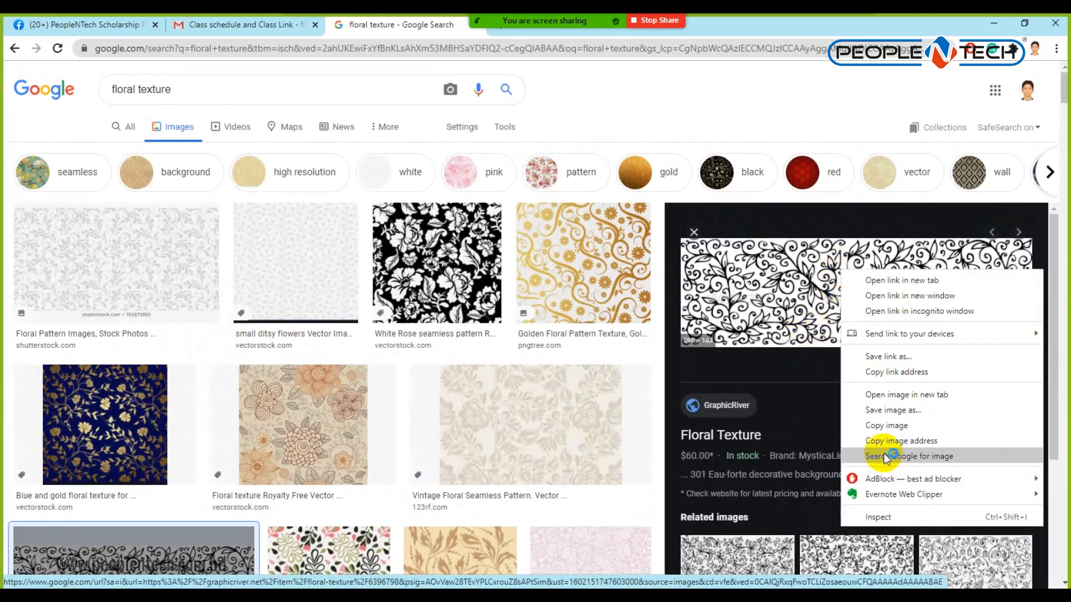
pyautogui.click(889, 428)
# Paste the floral texture as Layer 2, scaled to 5.54 × 1.72 in along the lower right half.
pyautogui.hotkey('alt', 'Tab')
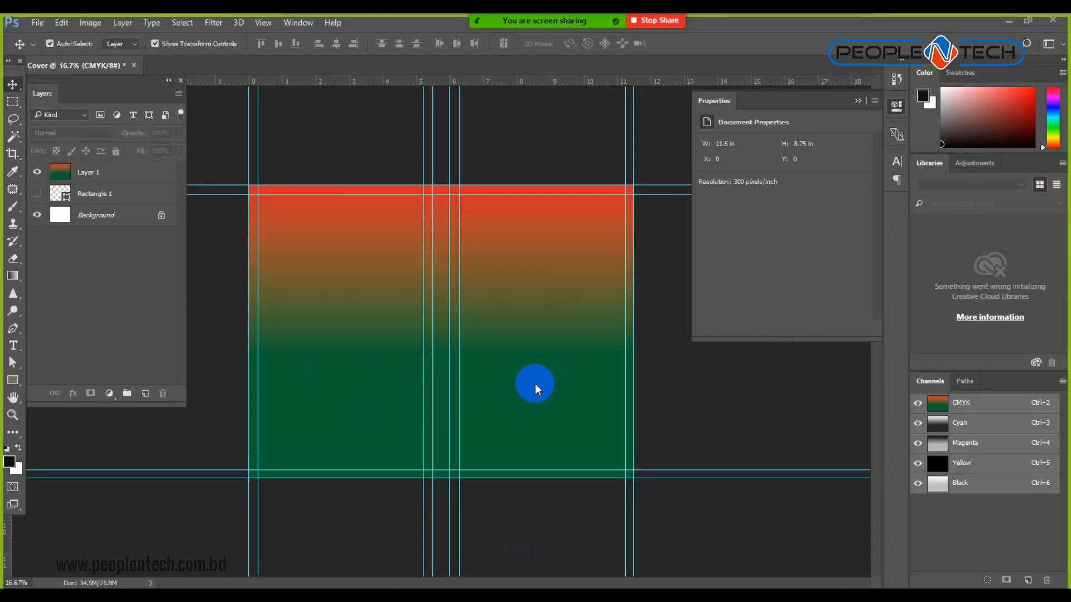
pyautogui.hotkey('ctrl', 'v')
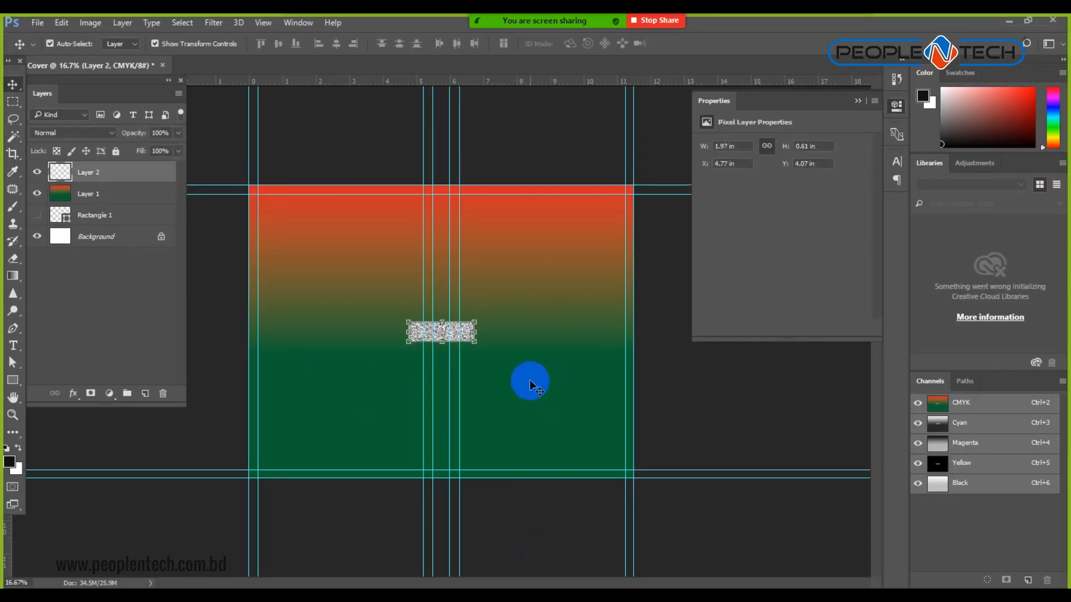
pyautogui.moveTo(467, 336); pyautogui.dragTo(629, 403)
pyautogui.press('Return')
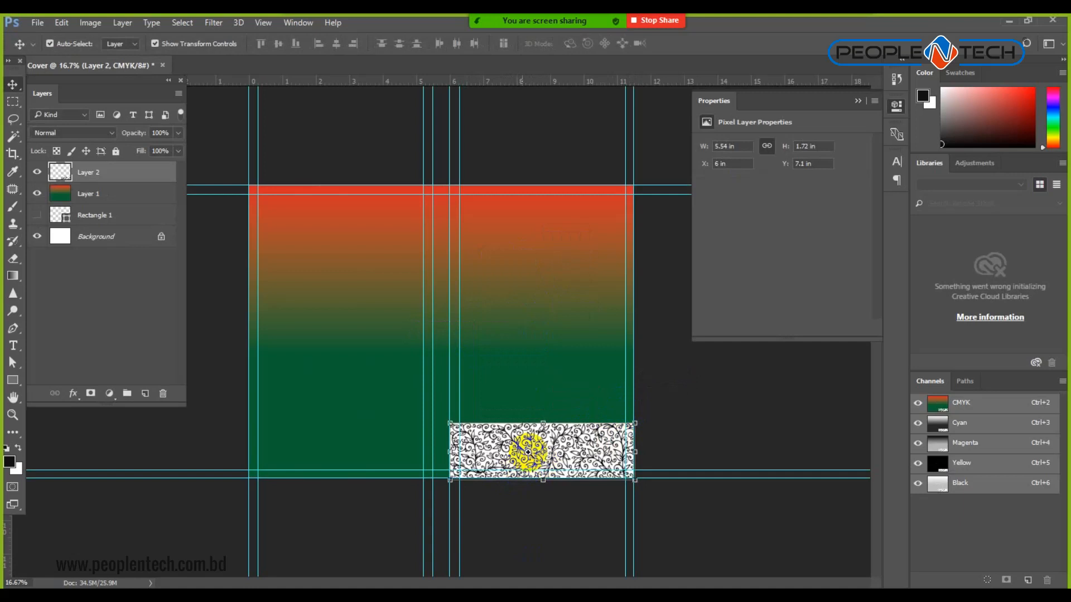
pyautogui.hotkey('ctrl', '+')
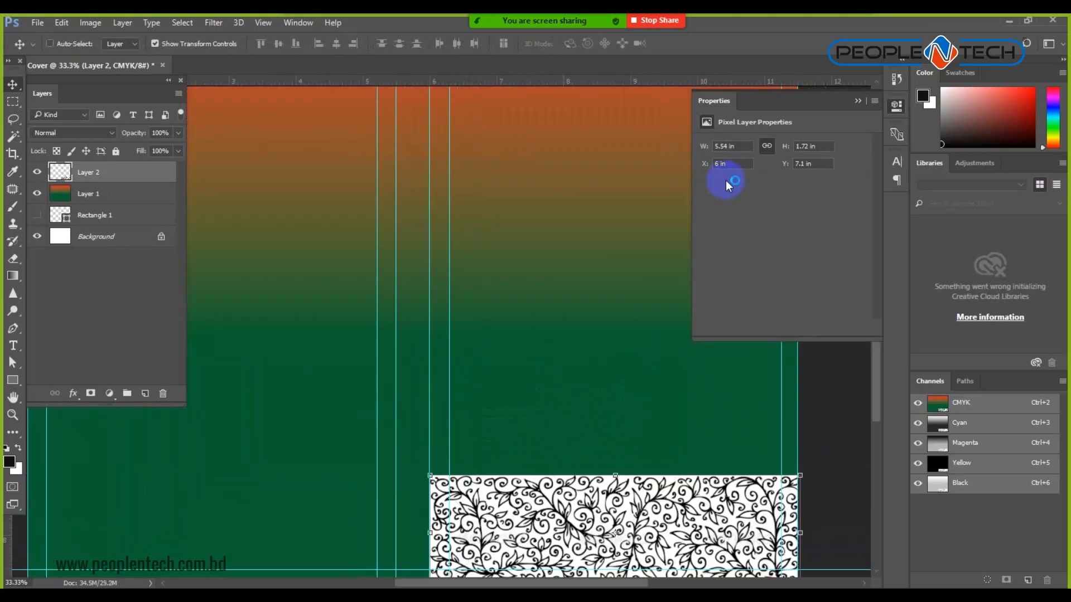
pyautogui.hotkey('ctrl', '-')
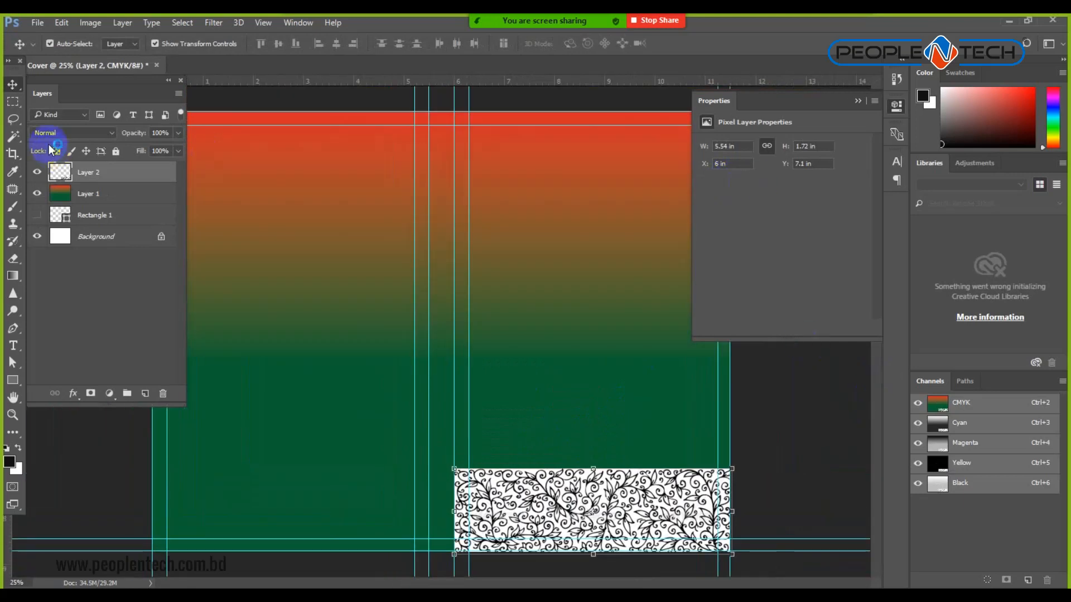
pyautogui.click(108, 134)
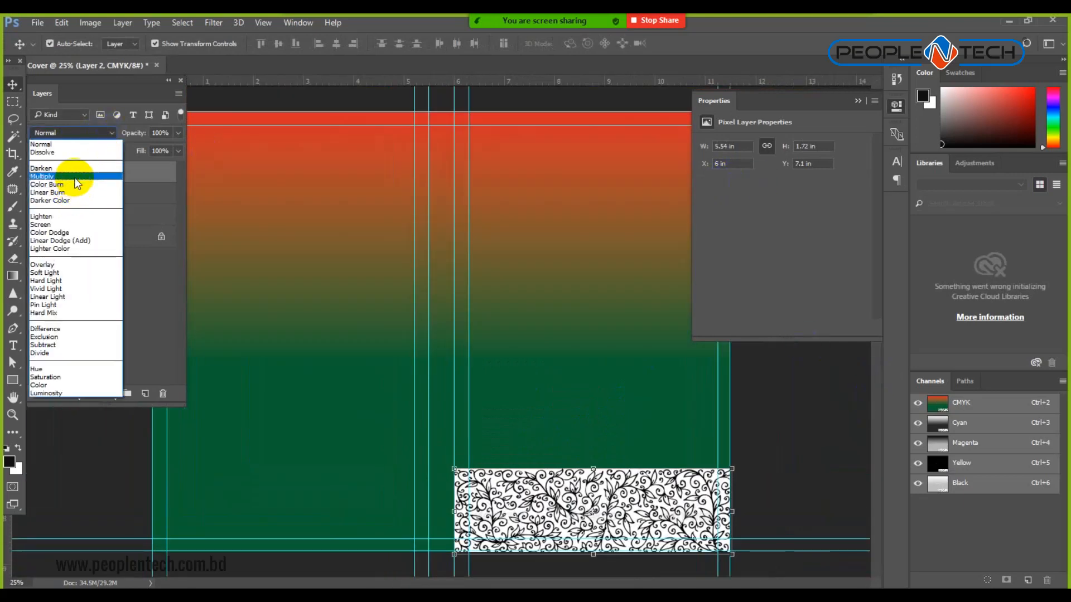
# Try Multiply and Vivid Light blend modes on the pattern, settling on Multiply.
pyautogui.click(76, 179)
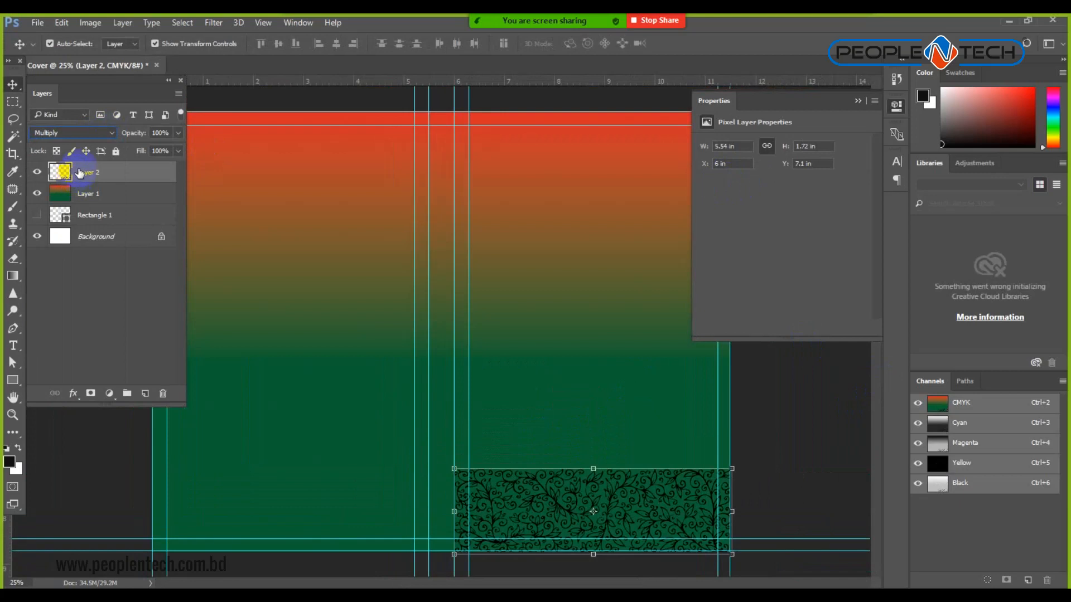
pyautogui.click(105, 131)
pyautogui.click(52, 286)
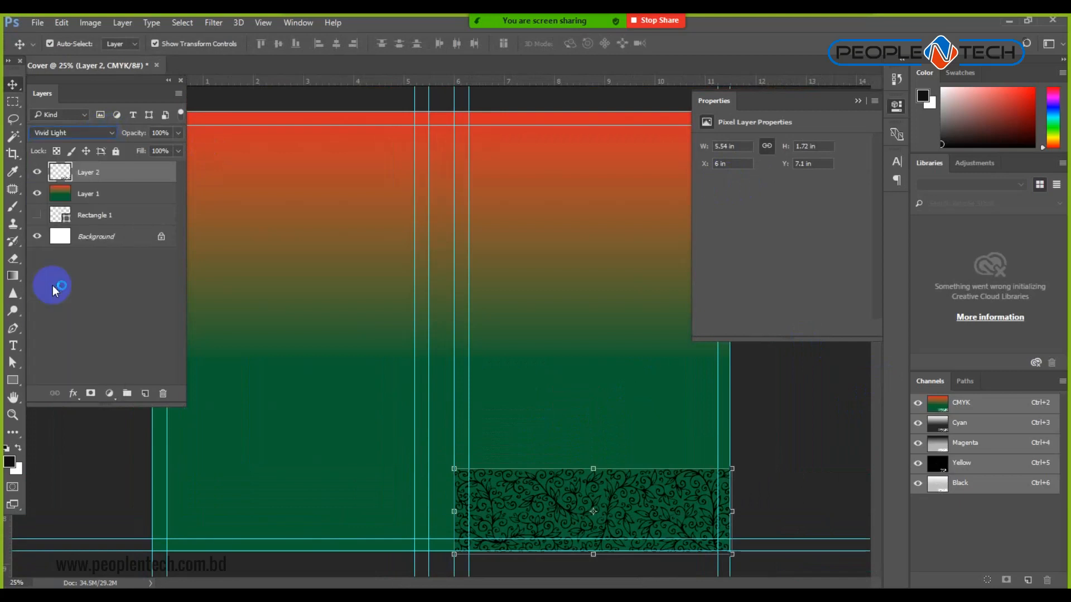
pyautogui.click(104, 133)
pyautogui.click(75, 179)
pyautogui.click(785, 426)
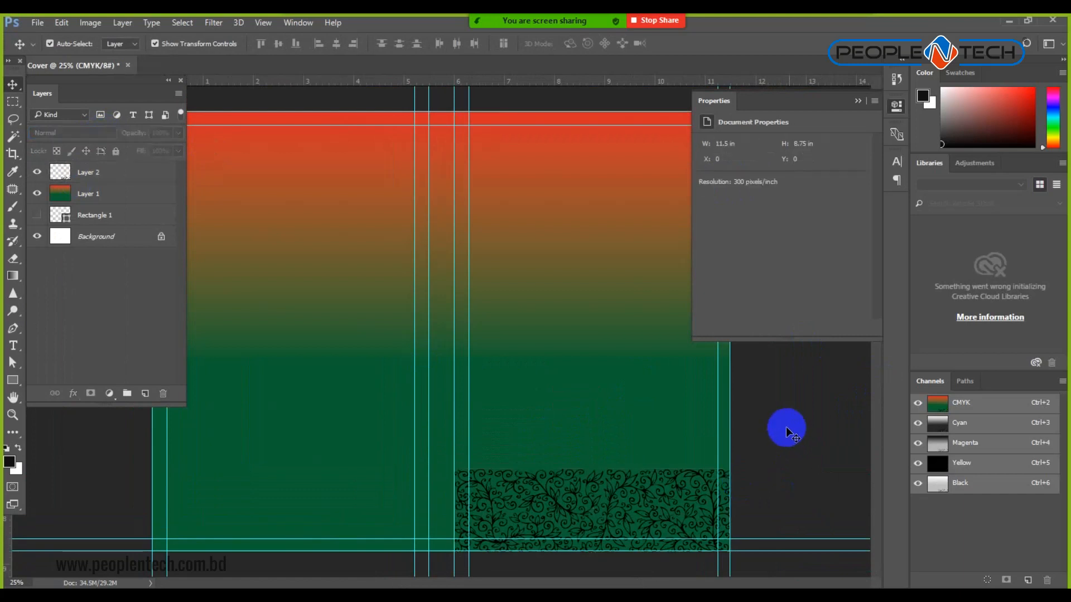
pyautogui.click(604, 530)
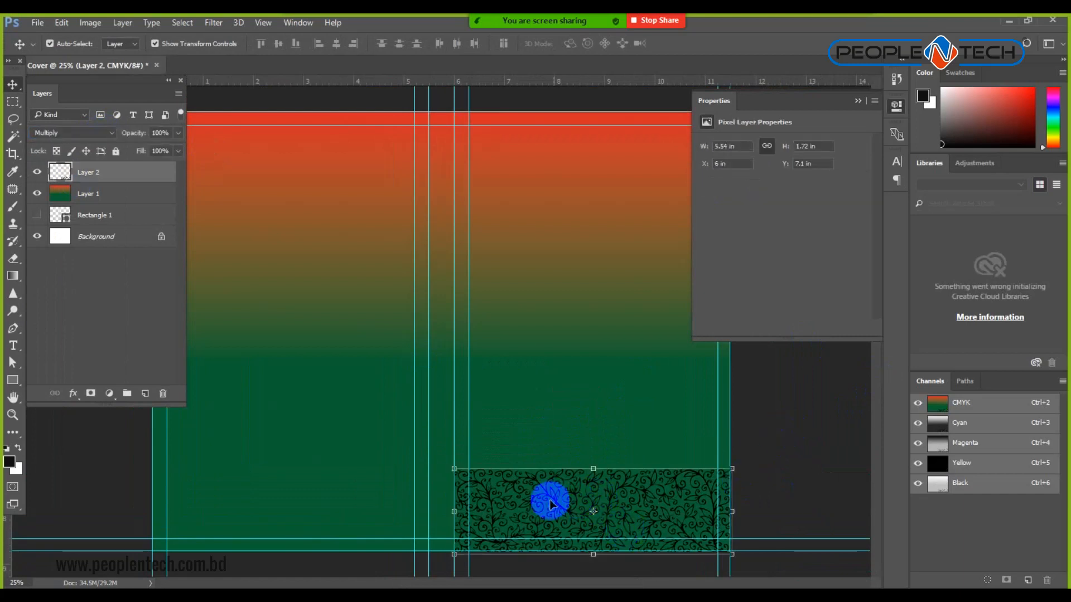
# Invert the pattern's colours, set Layer 2 to Normal blending and lock its pixels.
pyautogui.click(89, 22)
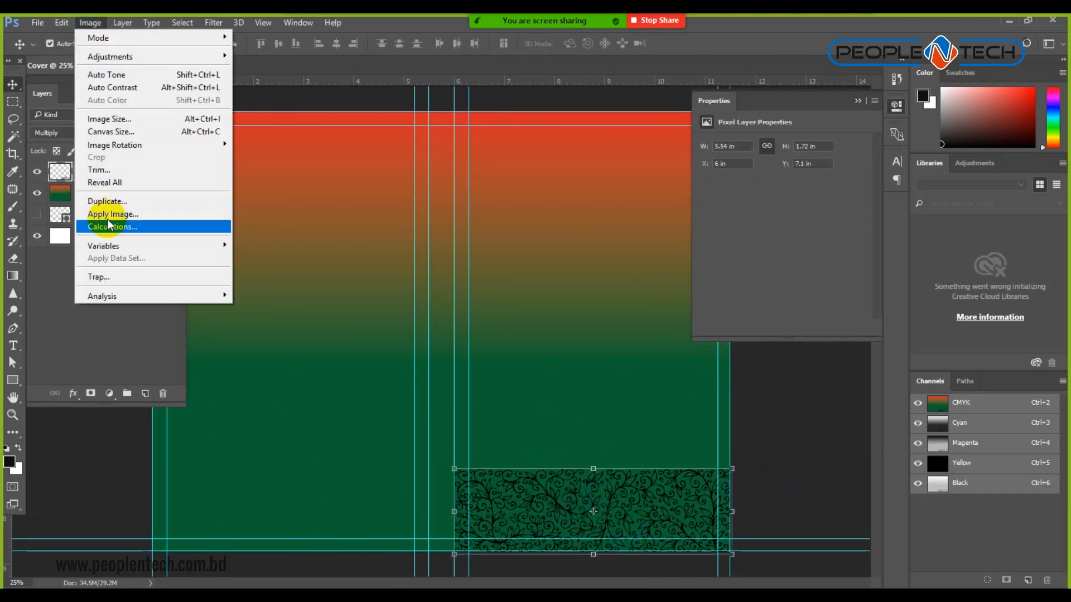
pyautogui.click(121, 57)
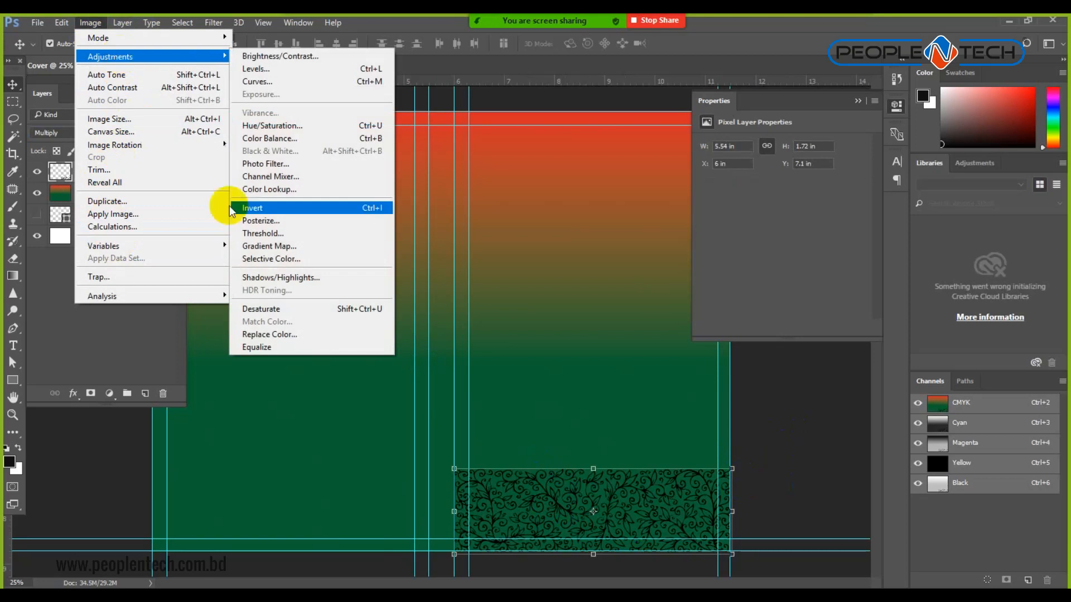
pyautogui.click(255, 209)
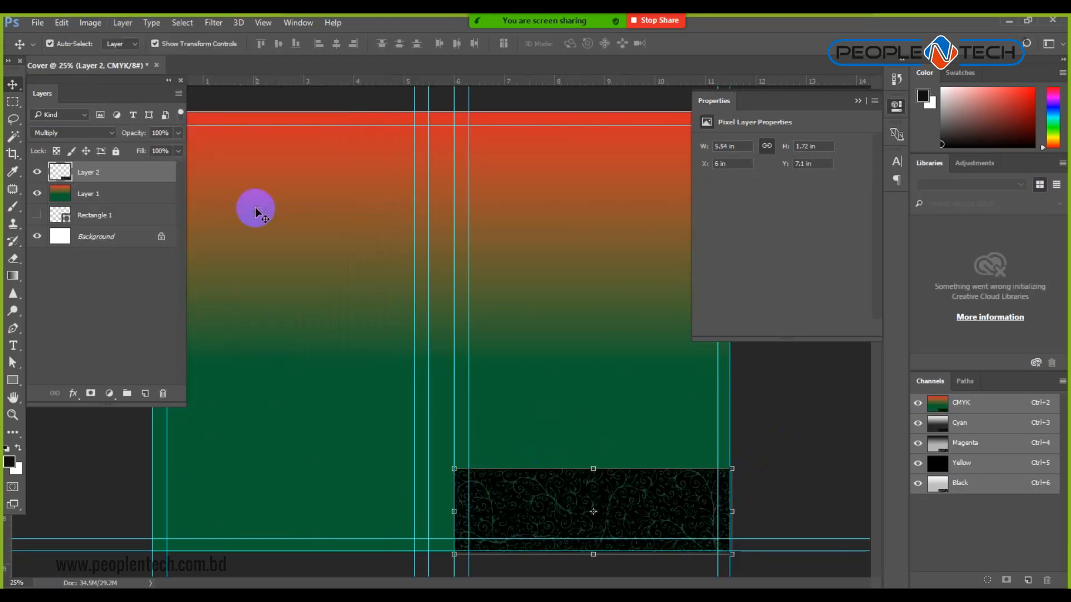
pyautogui.click(109, 133)
pyautogui.click(79, 143)
pyautogui.click(76, 148)
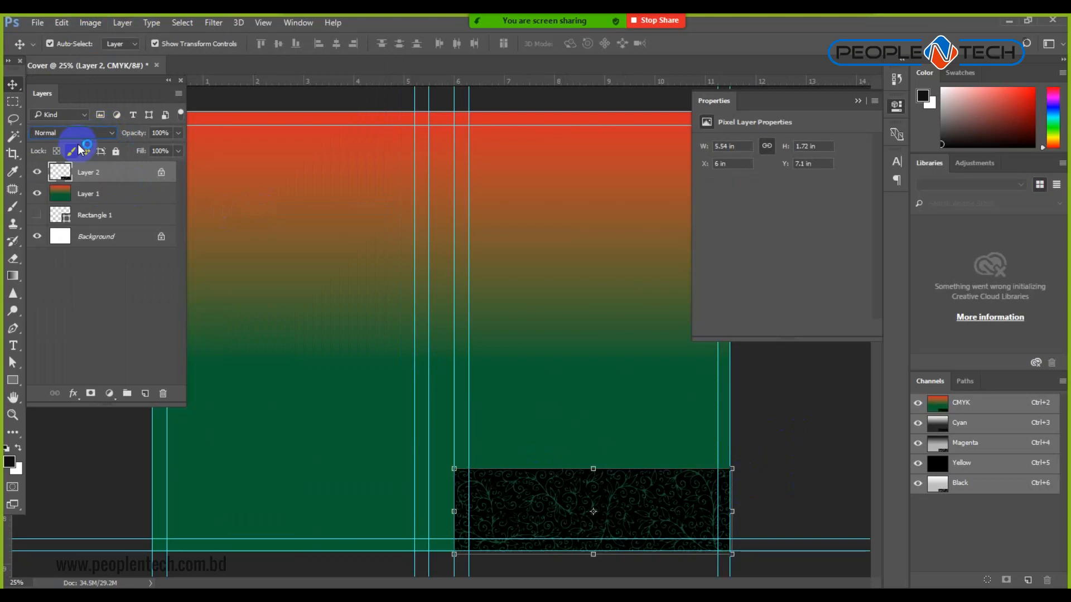
pyautogui.click(637, 505)
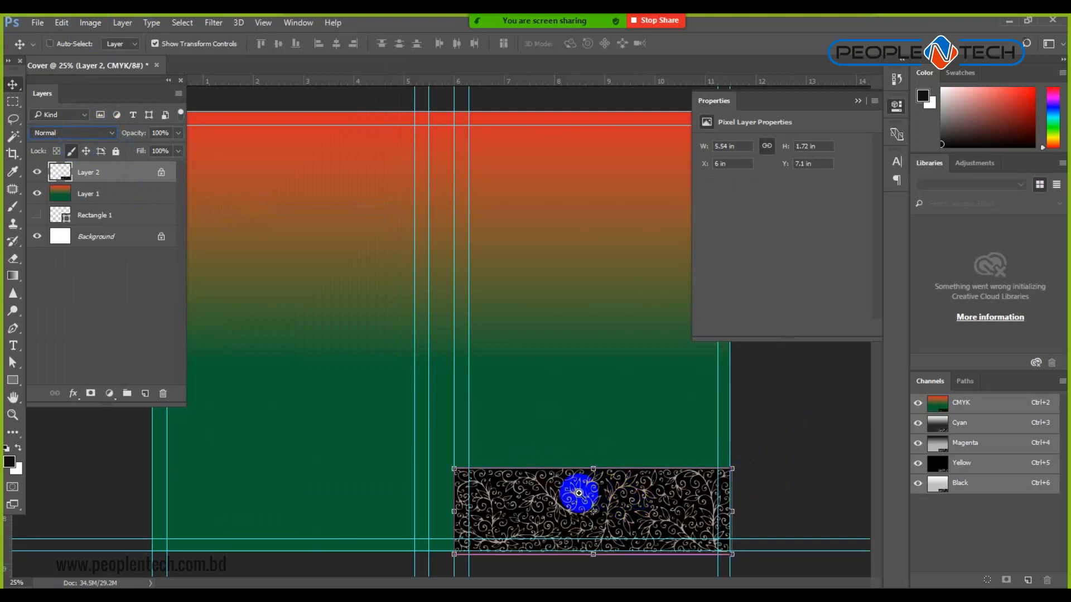
pyautogui.keyDown('ctrl'); pyautogui.click(541, 521); pyautogui.keyUp('ctrl')
pyautogui.keyDown('ctrl'); pyautogui.click(541, 513); pyautogui.keyUp('ctrl')
# Move the floral pattern strip up and left over the lower part of the cover.
pyautogui.keyDown('ctrl'); pyautogui.click(524, 514); pyautogui.keyUp('ctrl')
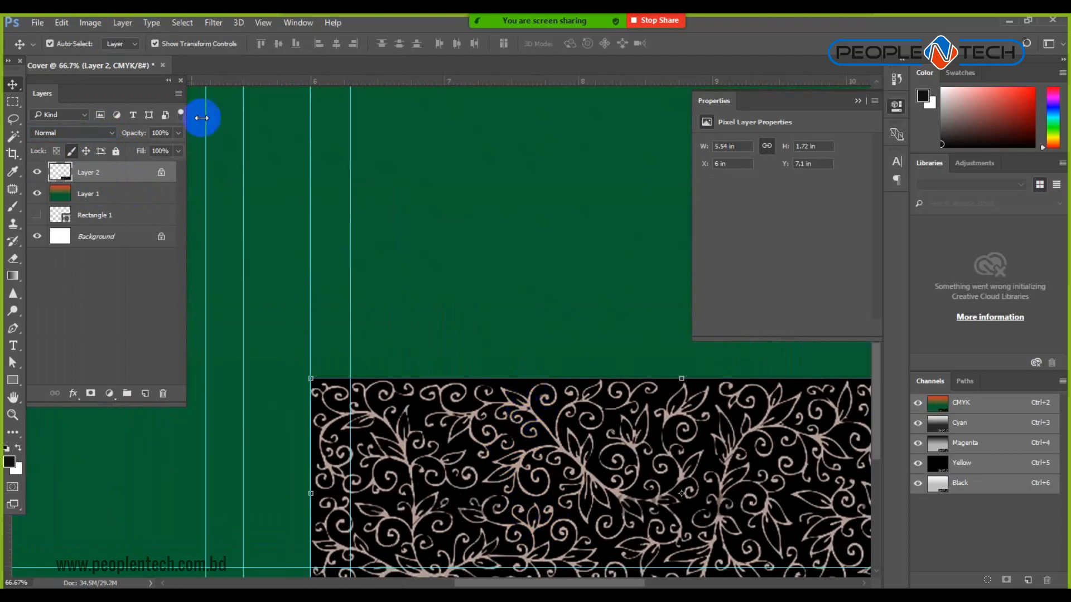
pyautogui.click(91, 23)
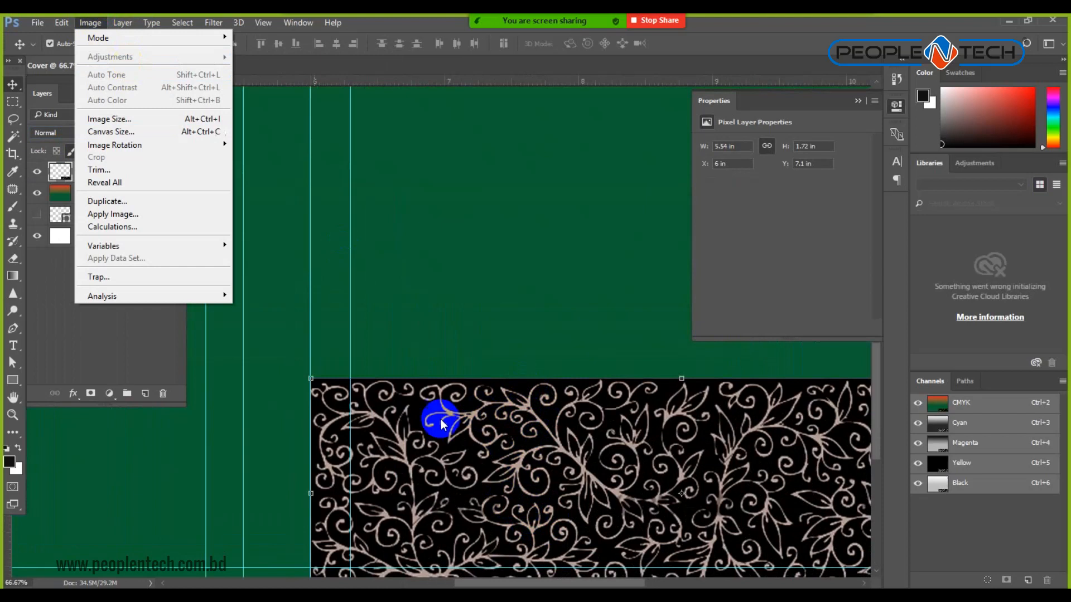
pyautogui.click(529, 468)
pyautogui.click(91, 23)
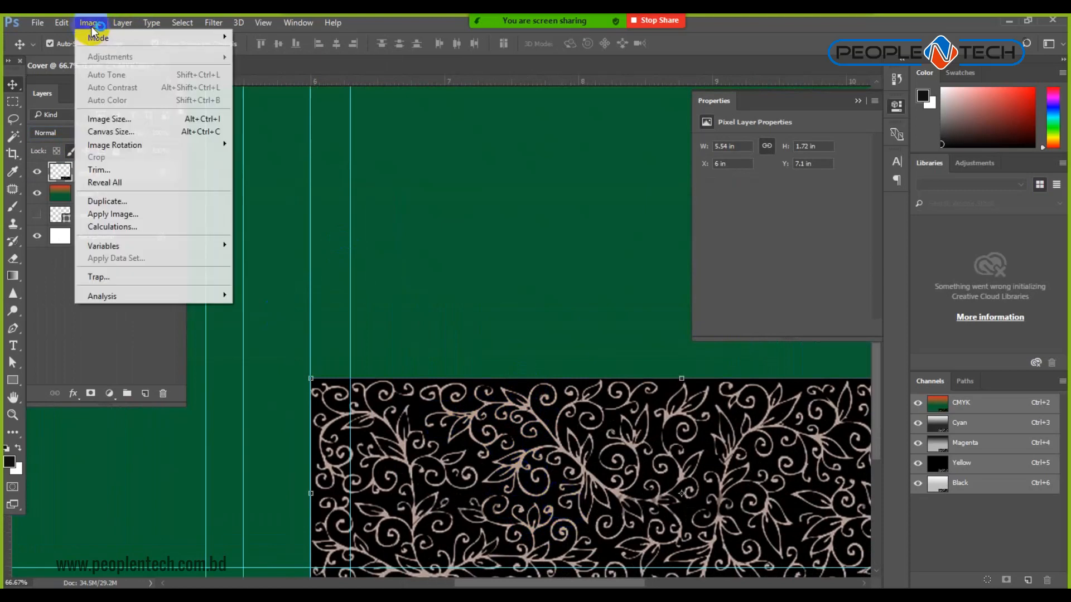
pyautogui.moveTo(109, 40)
pyautogui.click(418, 477)
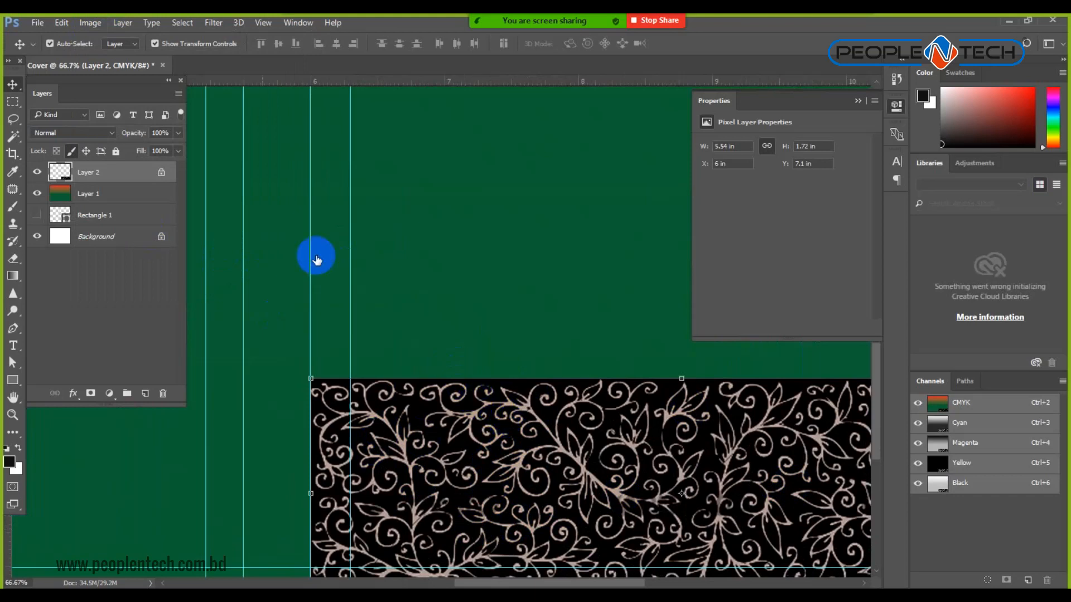
pyautogui.click(92, 25)
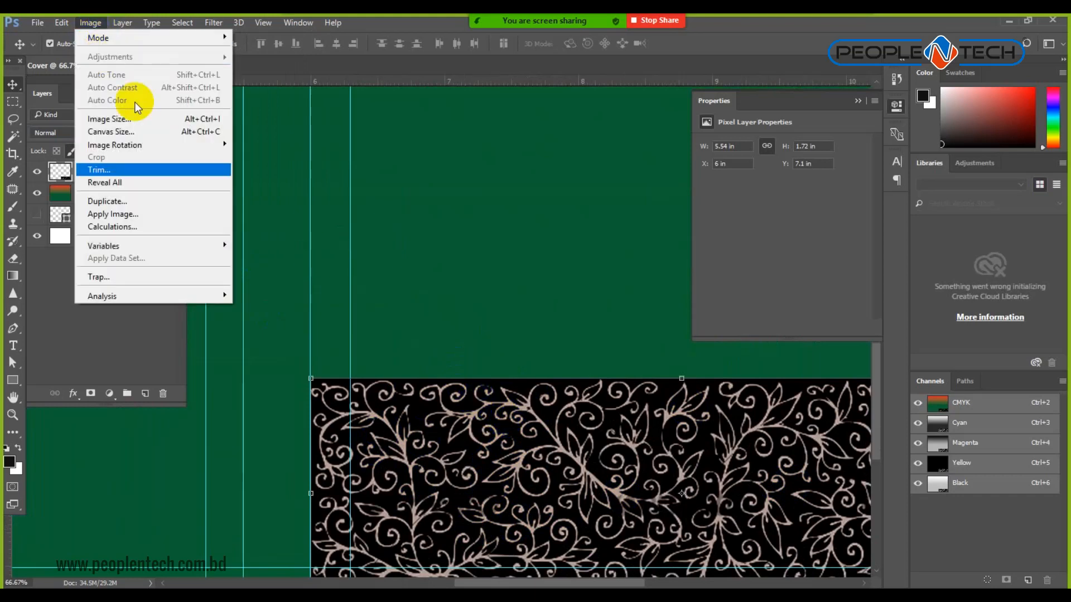
pyautogui.click(378, 424)
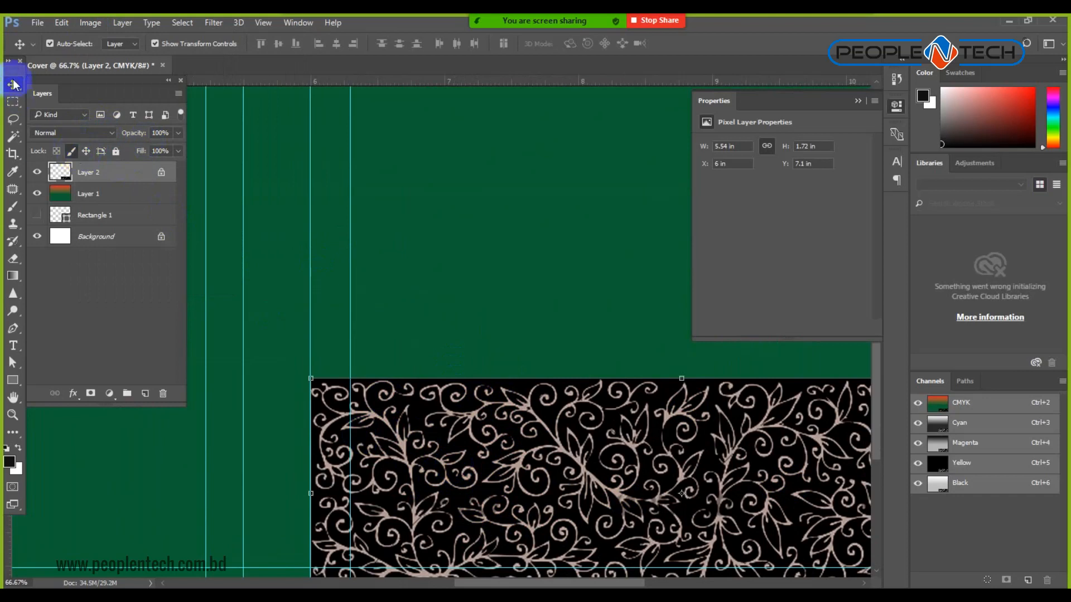
pyautogui.moveTo(495, 457); pyautogui.dragTo(480, 460)
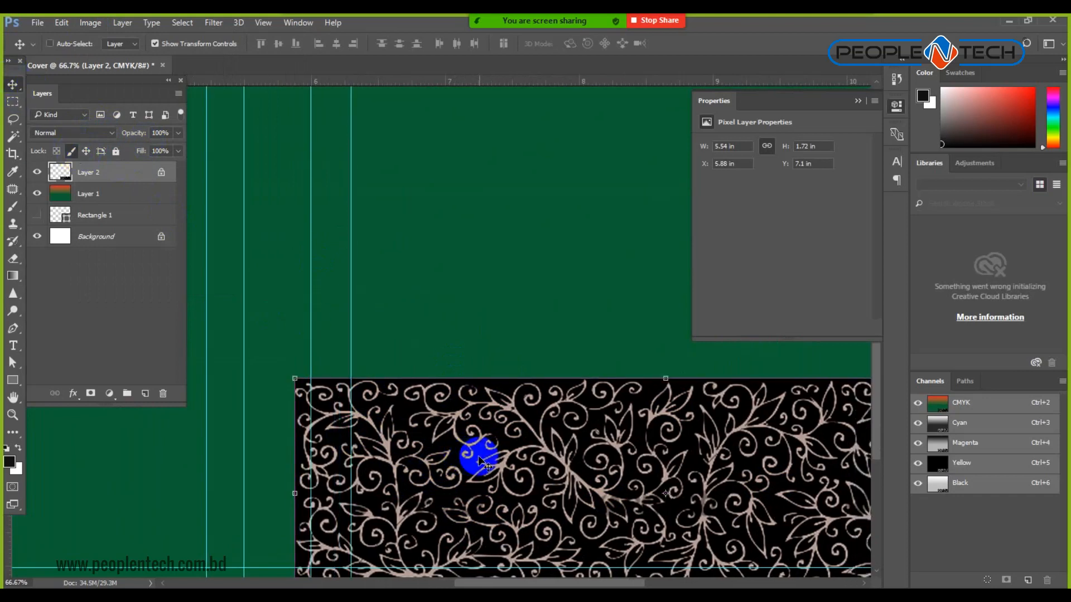
pyautogui.hotkey('ctrl', '-')
pyautogui.hotkey('ctrl', '-')
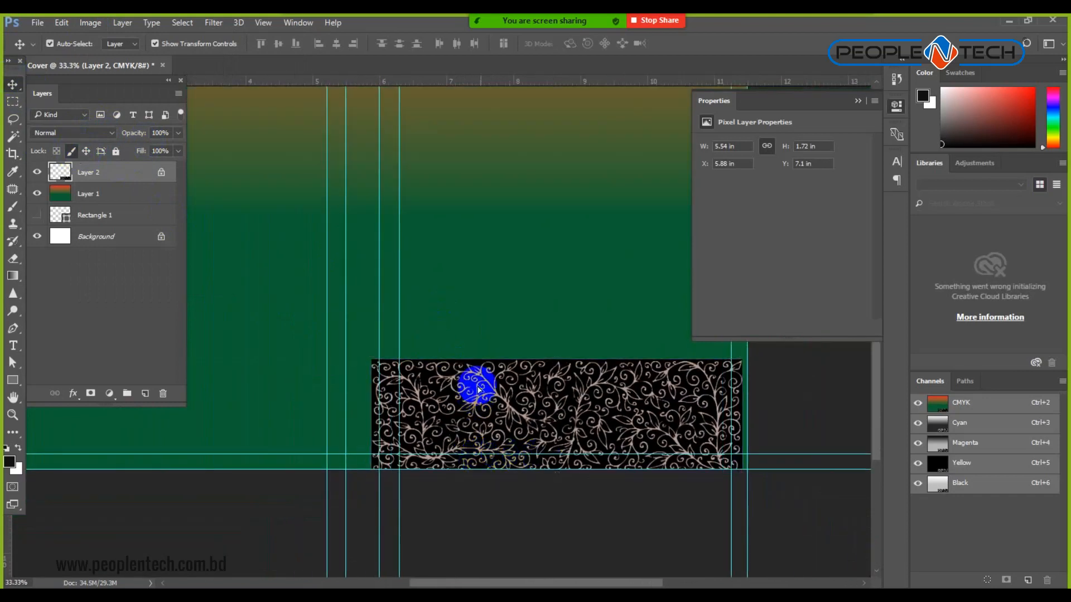
pyautogui.moveTo(481, 407); pyautogui.dragTo(471, 357)
# Fully lock the pattern layer, then invert the gradient layer and undo it.
pyautogui.click(91, 22)
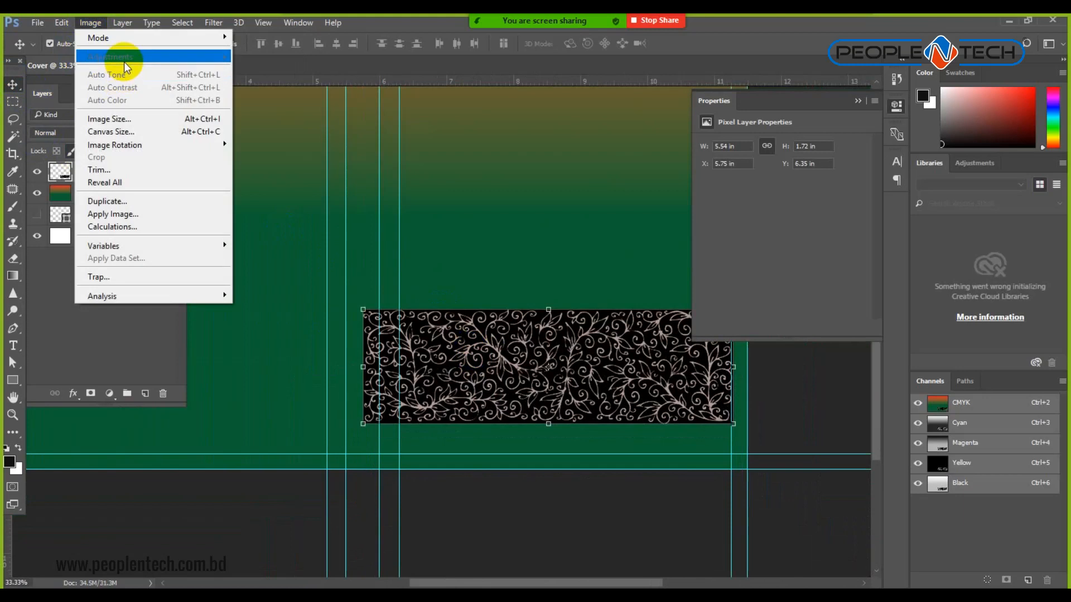
pyautogui.click(256, 519)
pyautogui.click(70, 152)
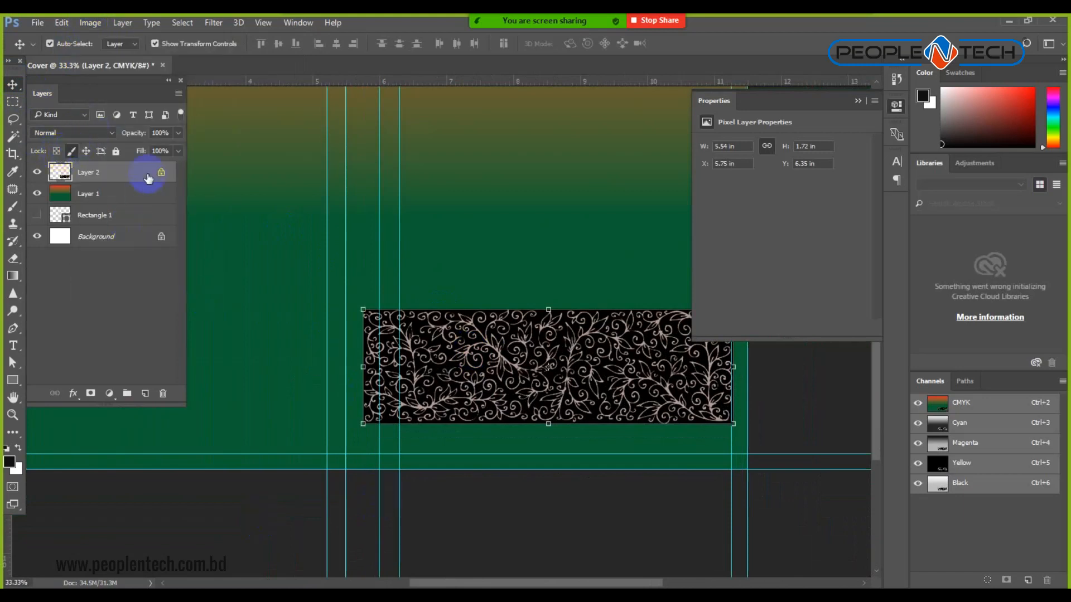
pyautogui.click(116, 154)
pyautogui.moveTo(480, 365); pyautogui.dragTo(250, 114)
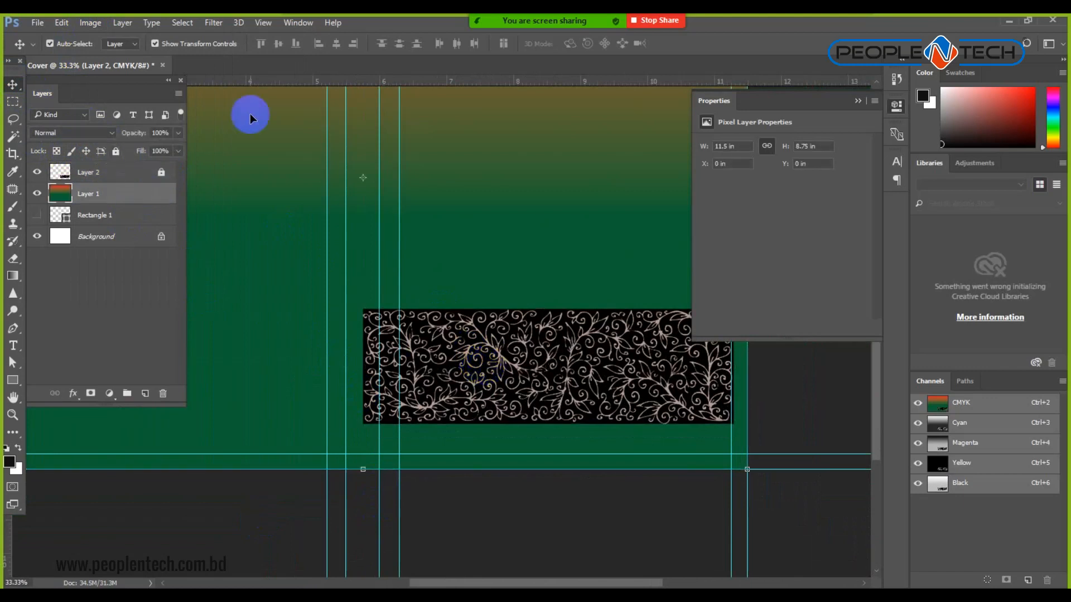
pyautogui.click(105, 21)
pyautogui.moveTo(187, 57)
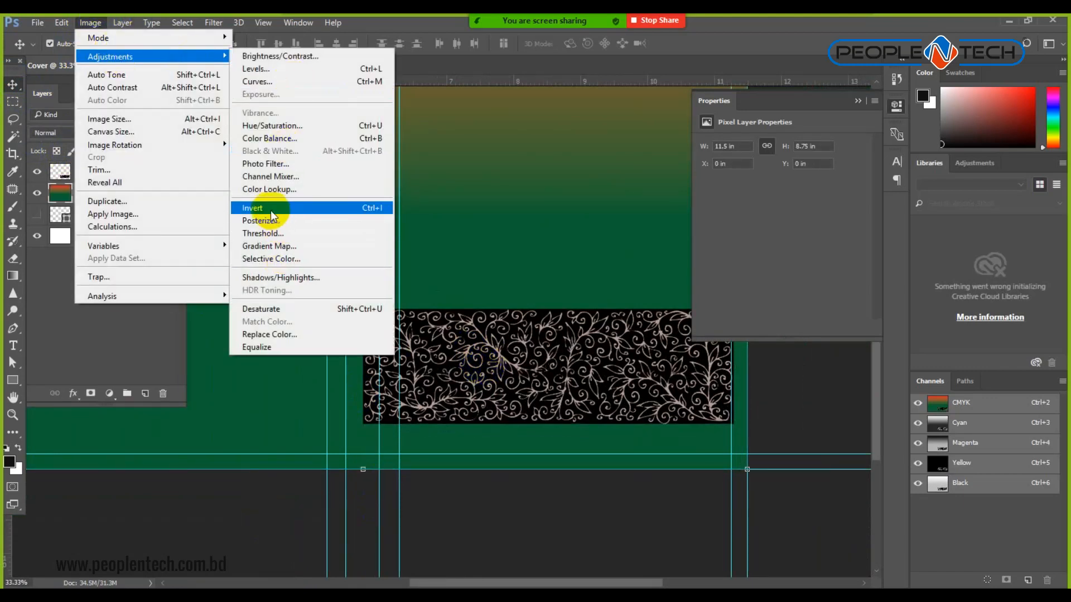
pyautogui.click(270, 208)
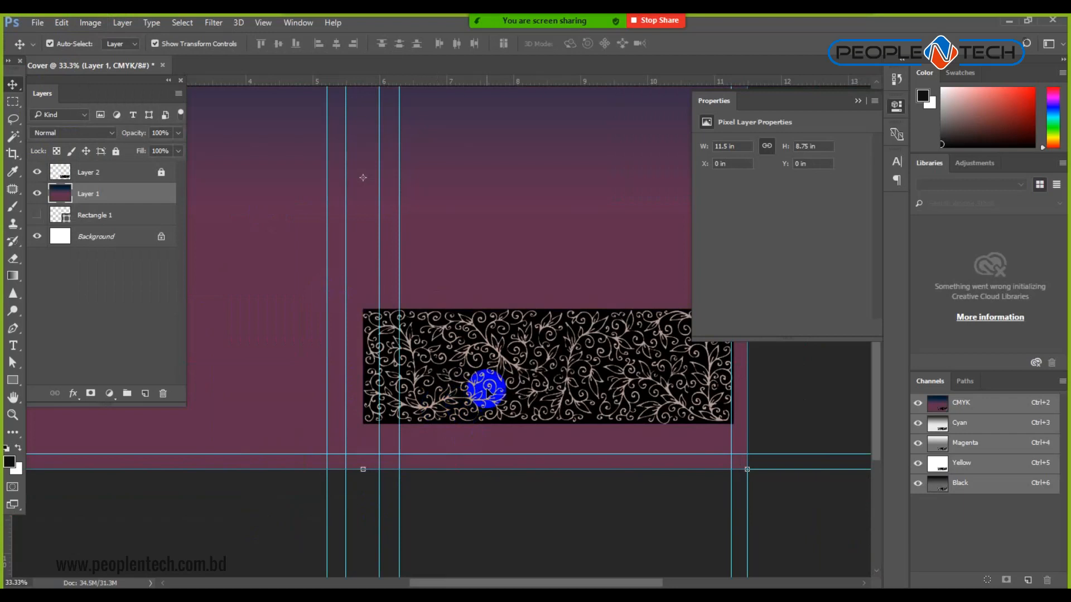
pyautogui.hotkey('ctrl', 'z')
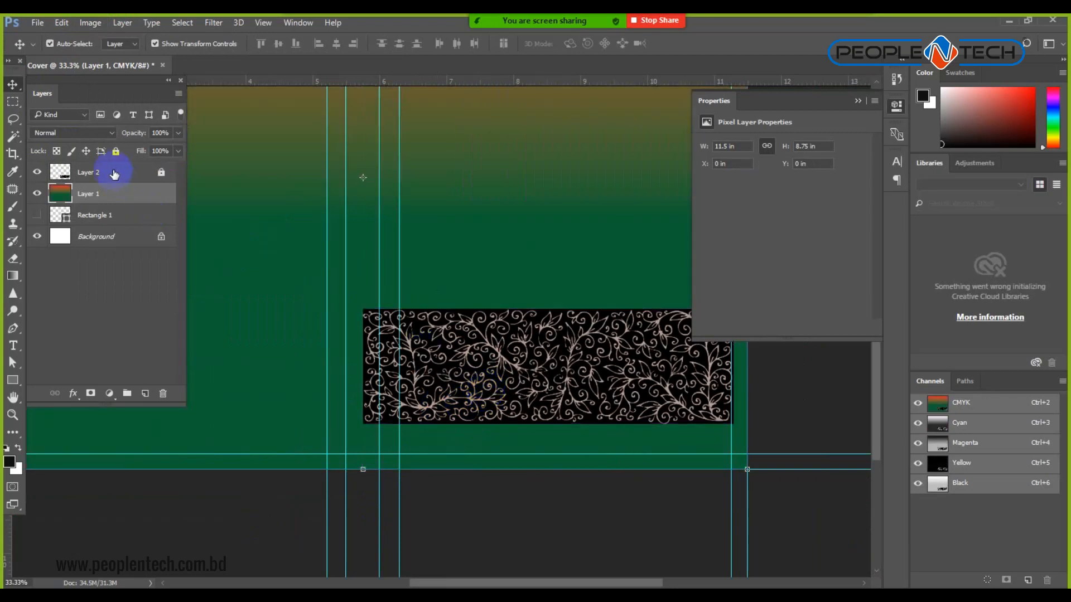
# Attempt inverting the locked Layer 2, then unlock it and reselect it.
pyautogui.click(161, 177)
pyautogui.hotkey('ctrl', 'i')
pyautogui.click(521, 242)
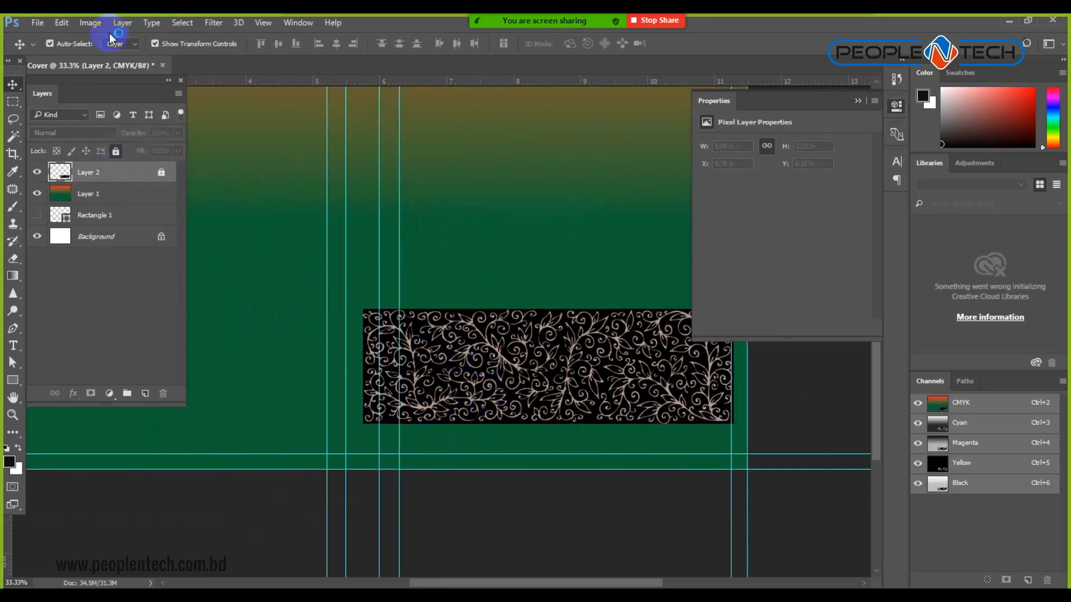
pyautogui.click(96, 24)
pyautogui.click(590, 392)
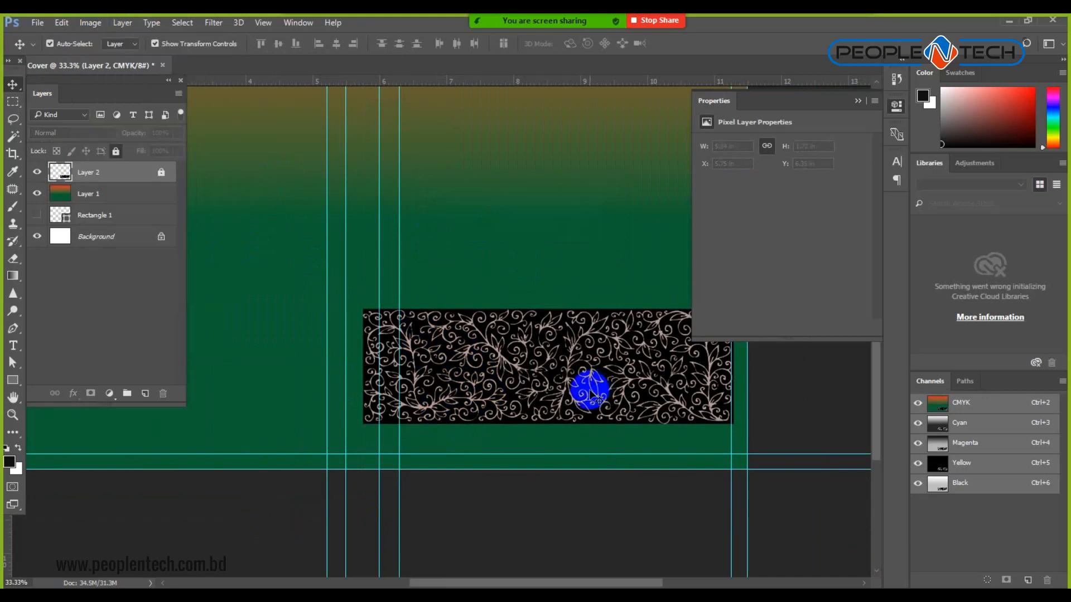
pyautogui.click(116, 152)
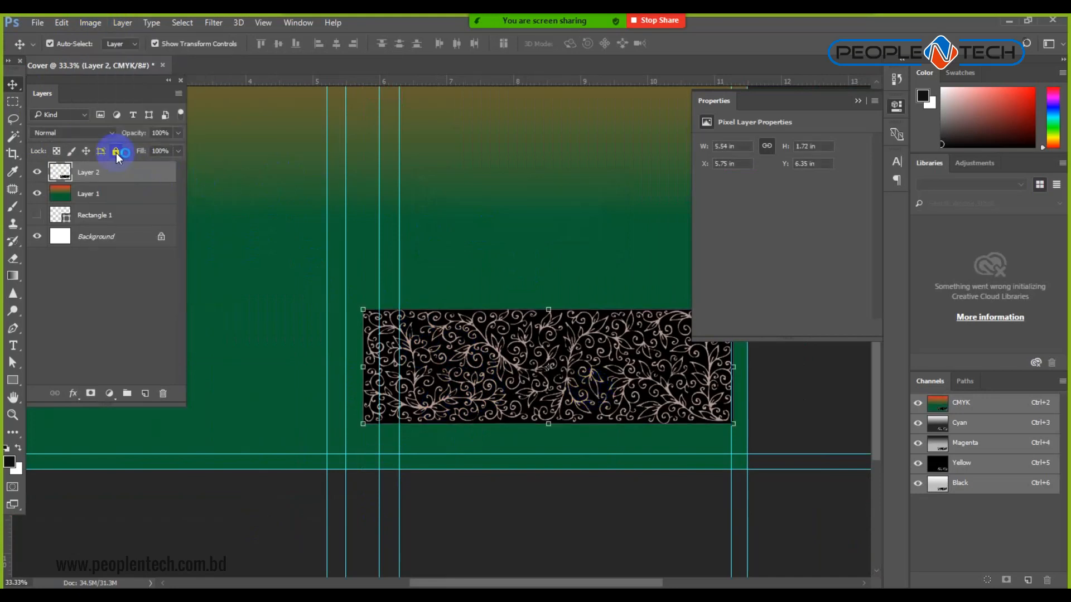
pyautogui.click(148, 204)
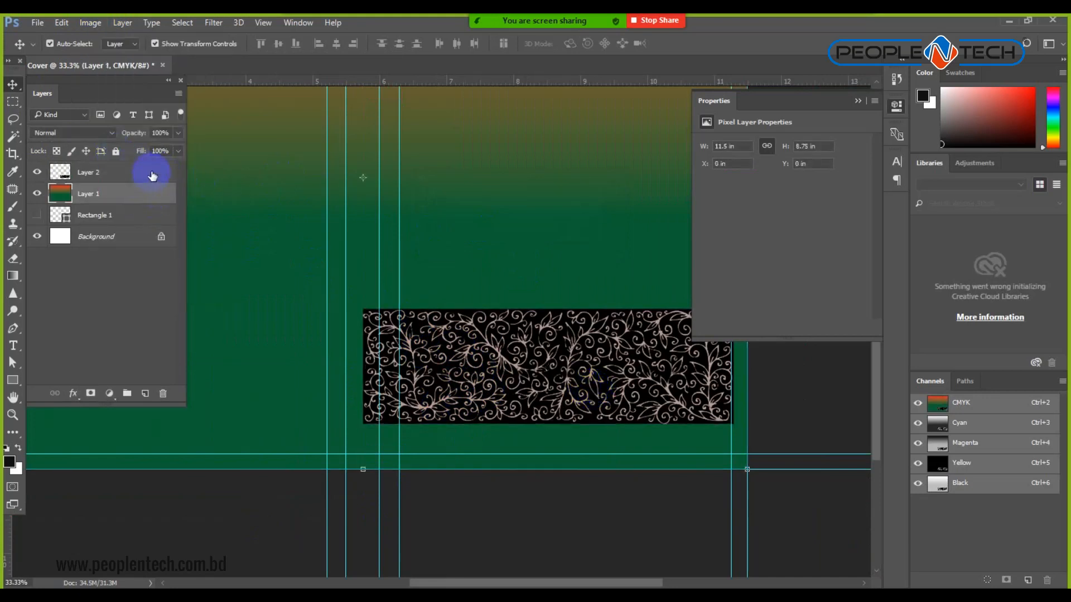
pyautogui.click(153, 176)
# Cancel a Posterize attempt, then invert Layer 2's colours twice.
pyautogui.click(90, 23)
pyautogui.moveTo(115, 54)
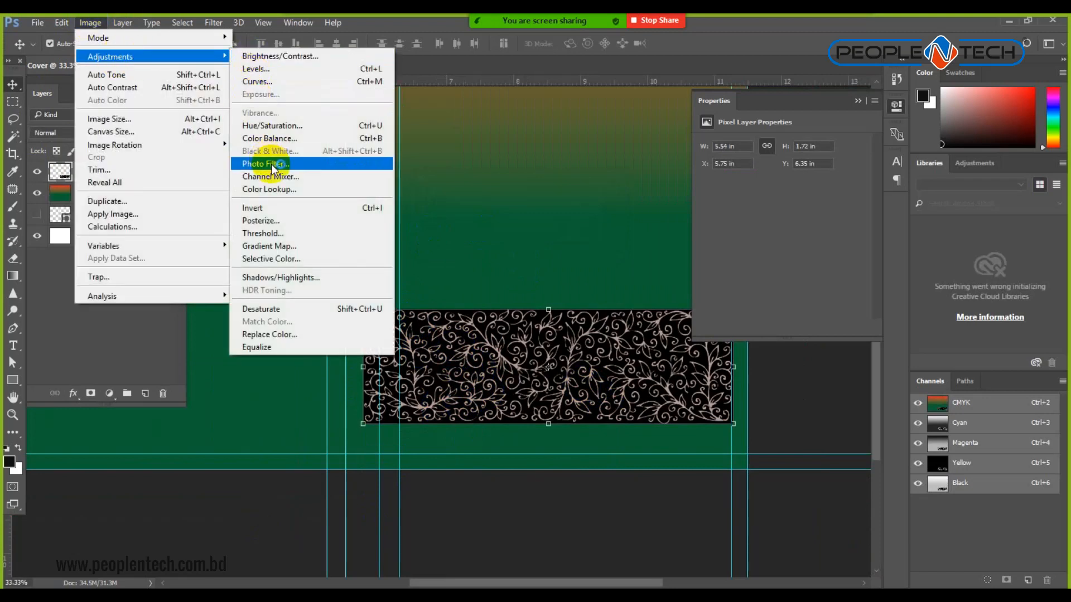
pyautogui.click(290, 219)
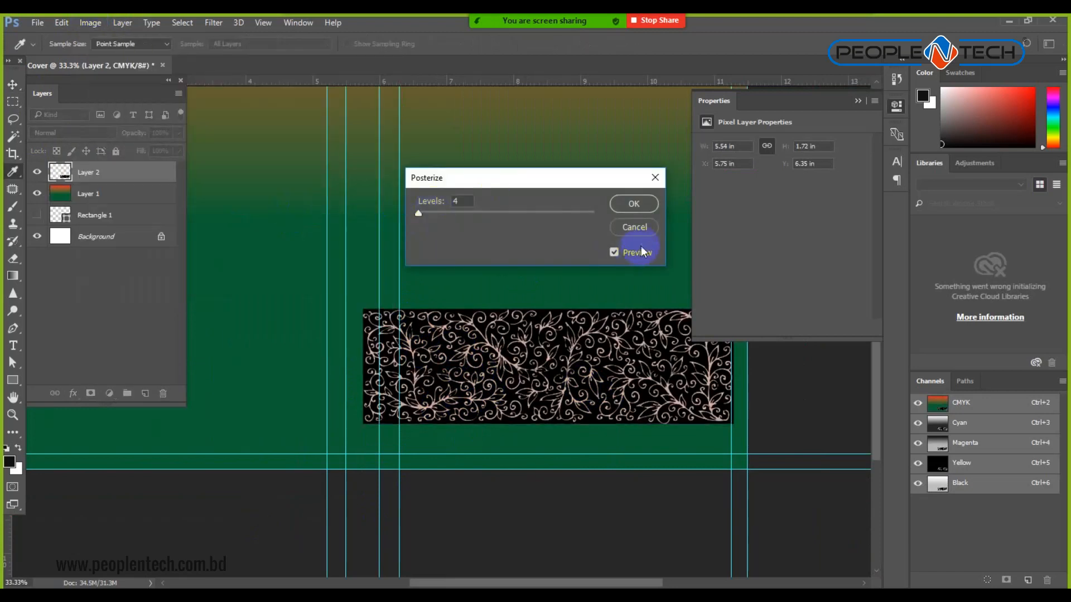
pyautogui.click(634, 227)
pyautogui.click(91, 22)
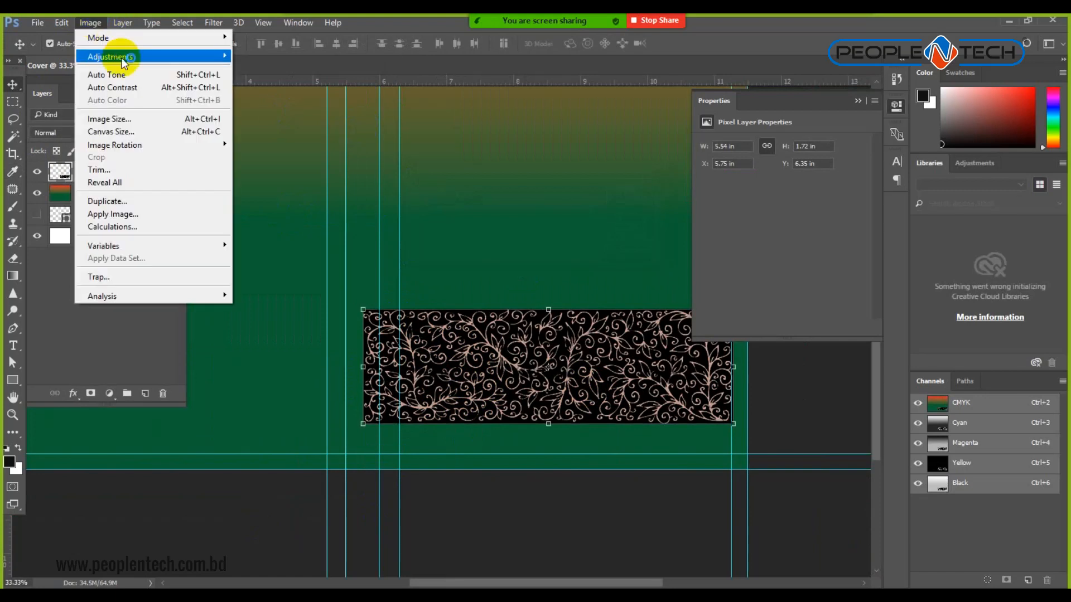
pyautogui.moveTo(217, 56)
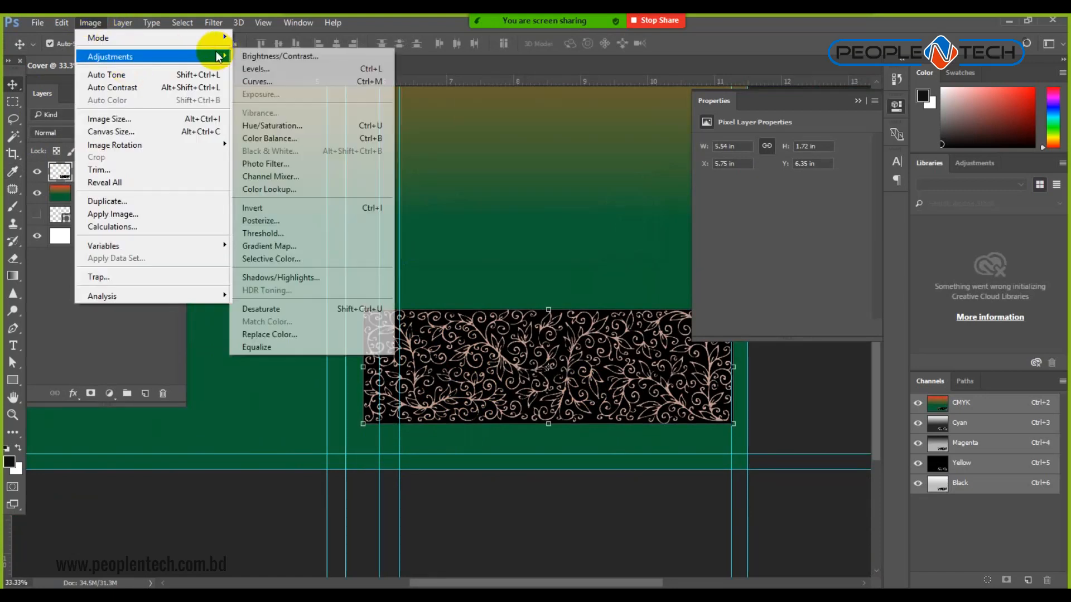
pyautogui.click(275, 210)
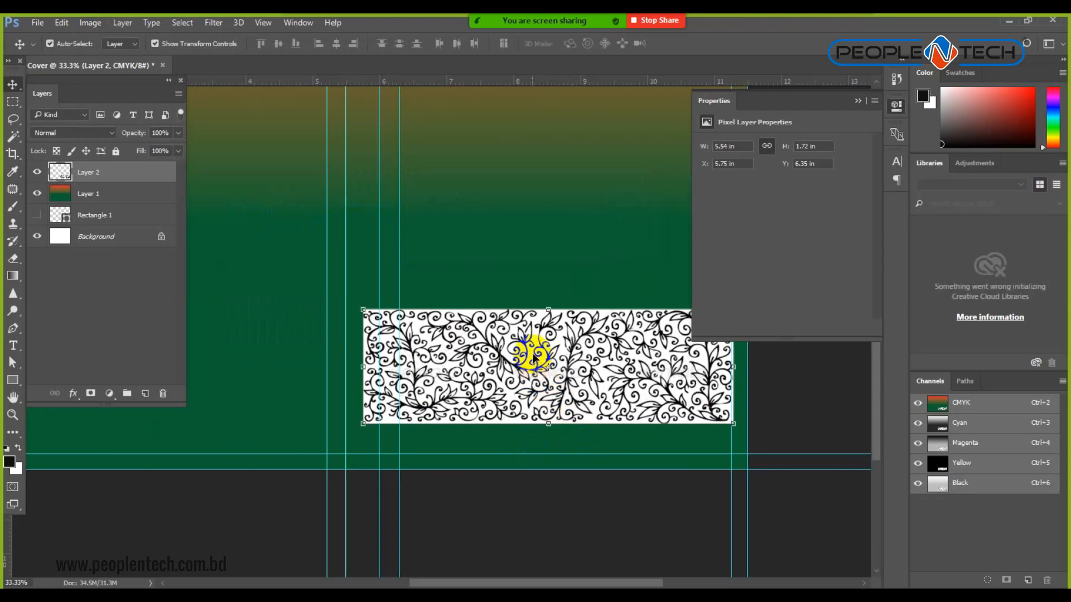
pyautogui.click(93, 24)
pyautogui.moveTo(215, 56)
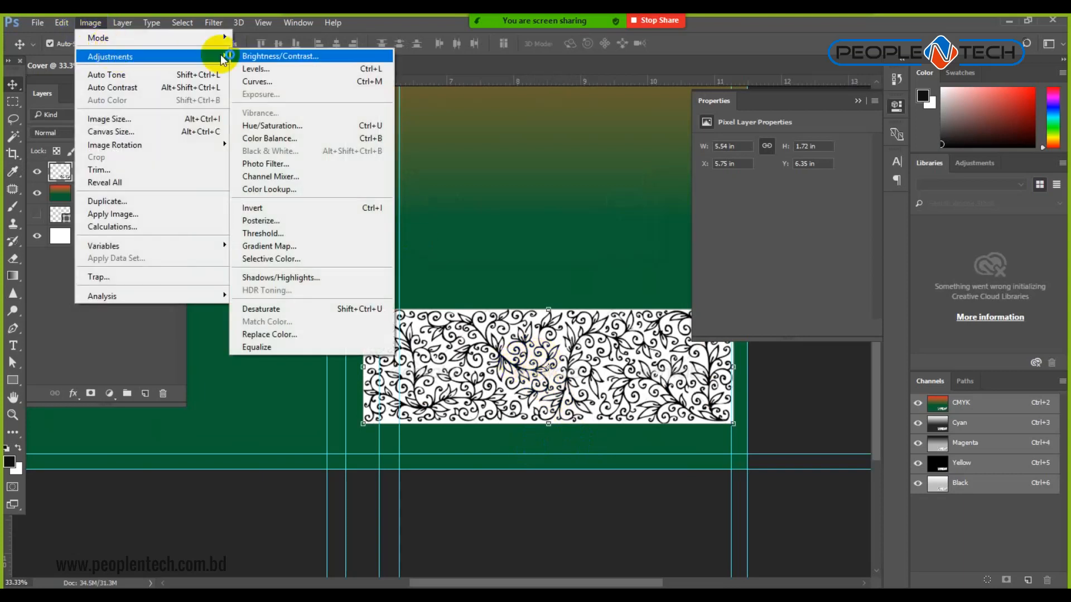
pyautogui.click(284, 209)
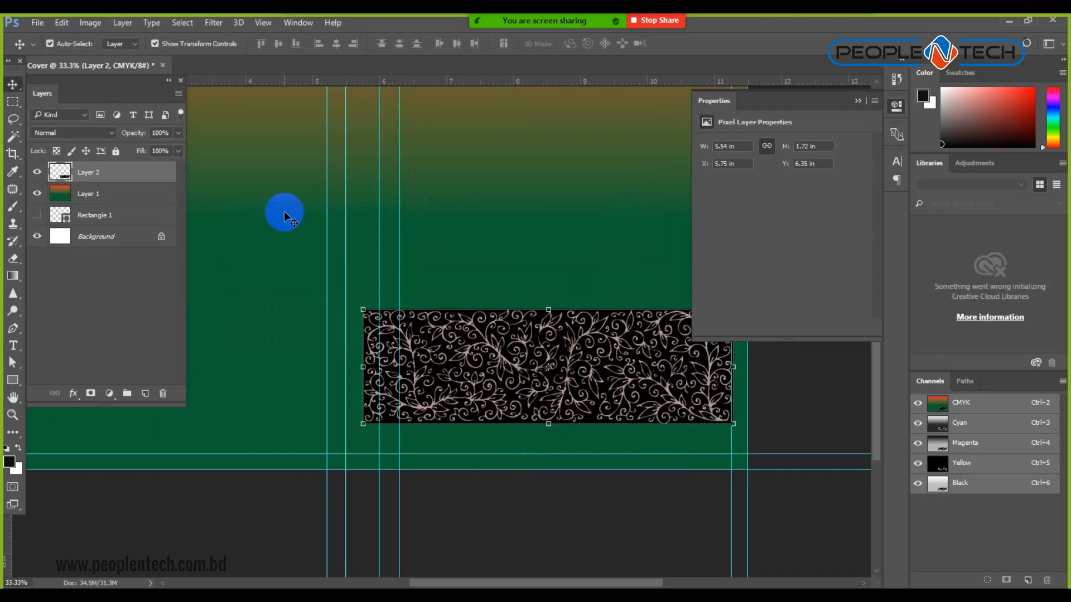
# Set Layer 2 to Screen blending and move the strip down to the cover's bottom edge.
pyautogui.click(103, 133)
pyautogui.click(103, 134)
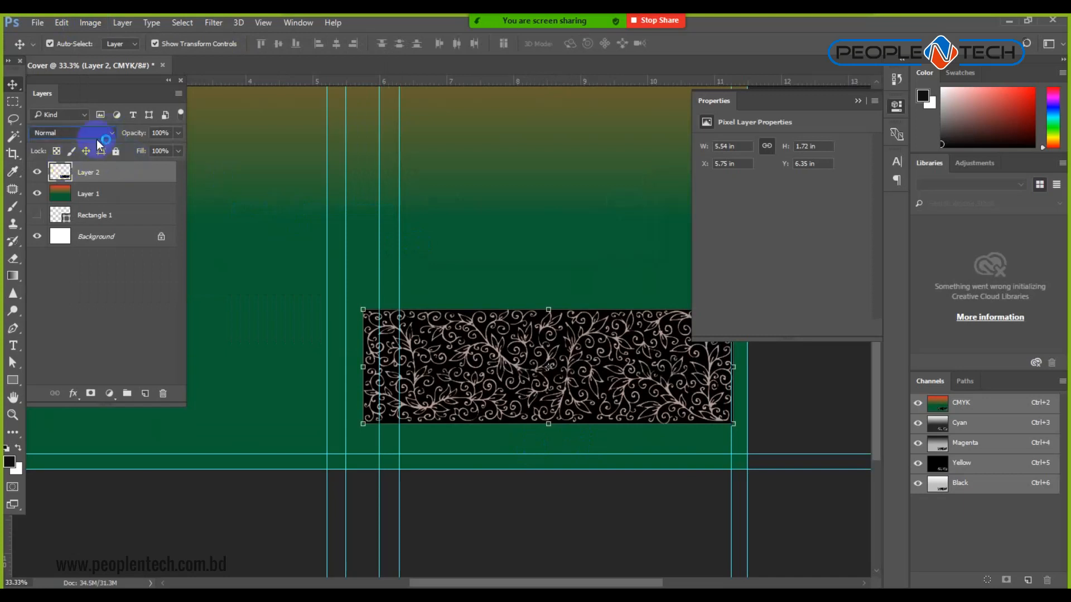
pyautogui.click(101, 134)
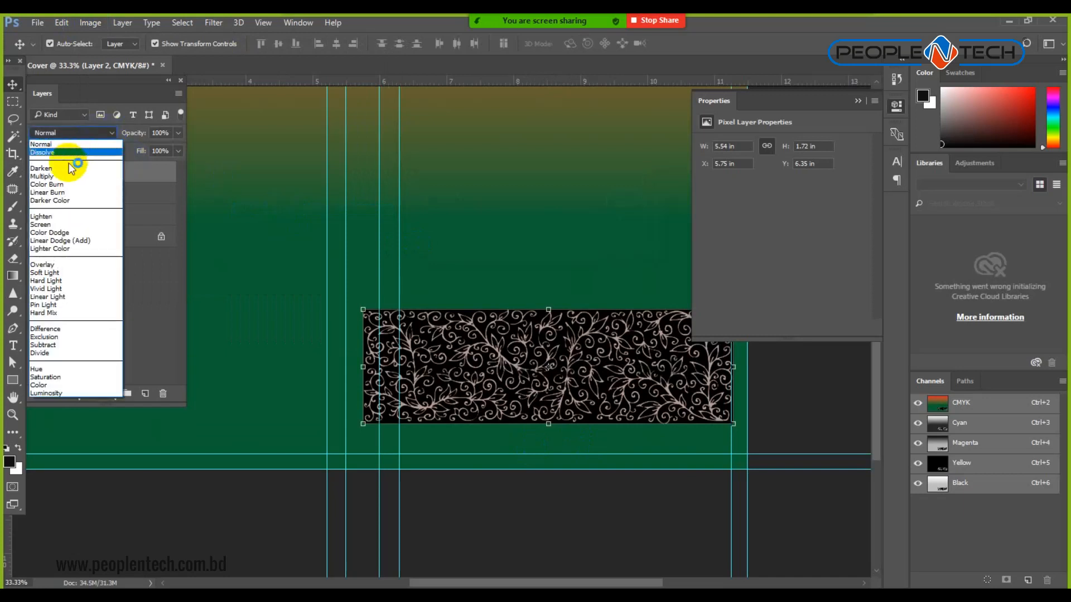
pyautogui.click(65, 225)
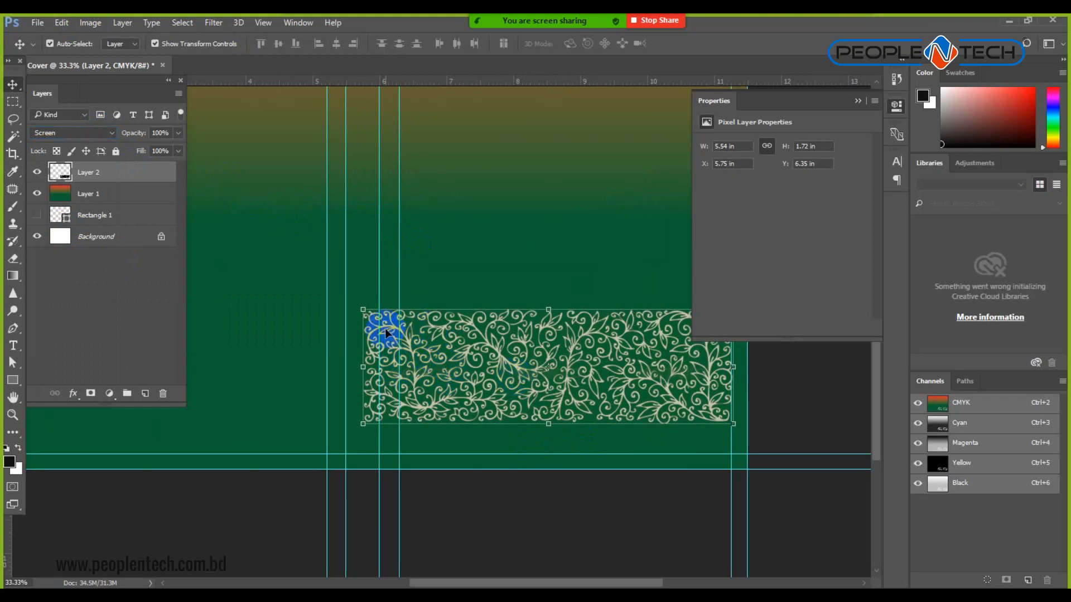
pyautogui.moveTo(386, 330); pyautogui.dragTo(387, 346)
pyautogui.click(488, 531)
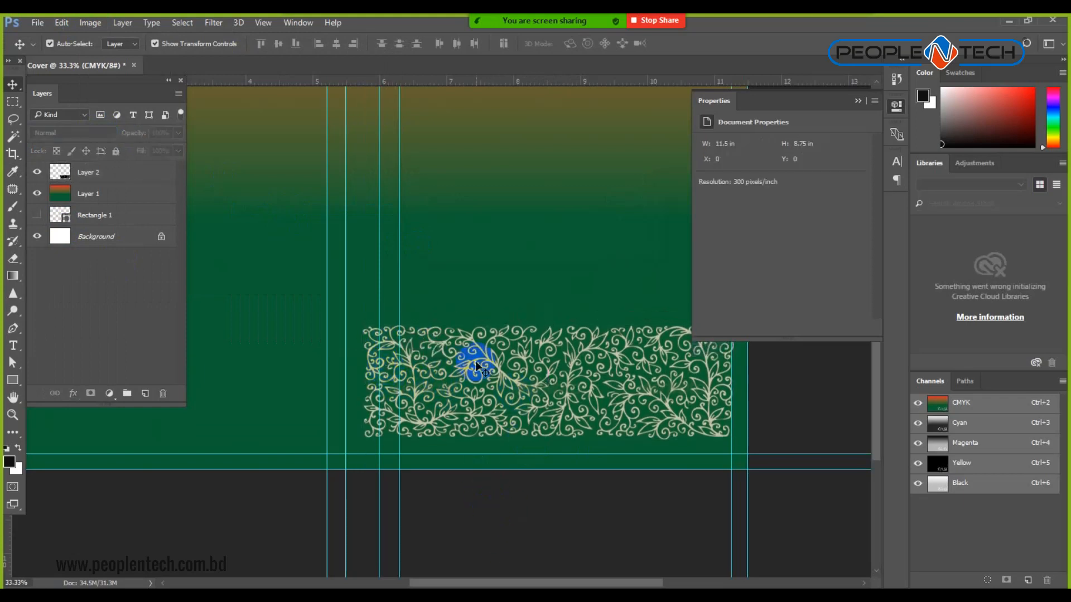
pyautogui.click(859, 101)
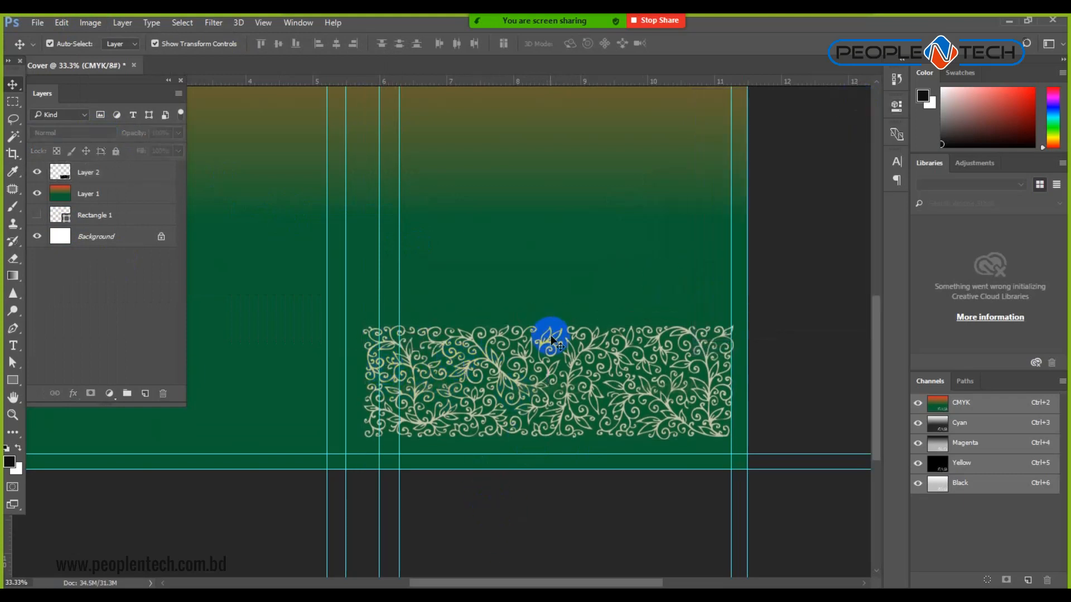
pyautogui.moveTo(615, 399); pyautogui.dragTo(629, 424)
pyautogui.click(582, 534)
# Alt-drag a duplicate of the pattern, Layer 2 copy, to the left along the bottom.
pyautogui.hotkey('ctrl', '-')
pyautogui.hotkey('ctrl', '-')
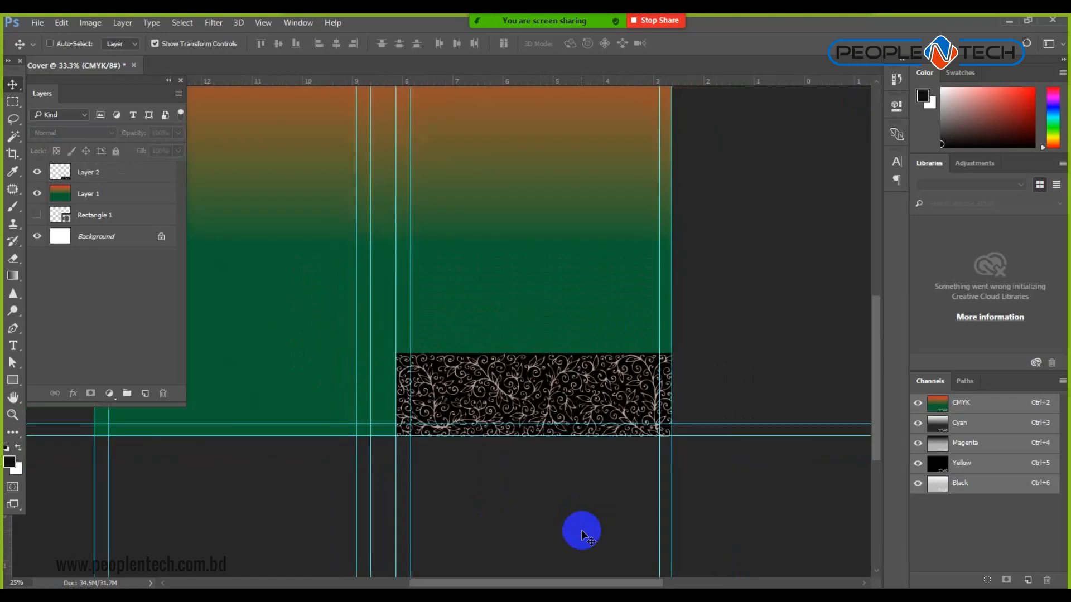
pyautogui.moveTo(558, 443); pyautogui.dragTo(534, 463)
pyautogui.keyDown('ctrl'); pyautogui.click(443, 448); pyautogui.keyUp('ctrl')
pyautogui.keyDown('ctrl'); pyautogui.click(442, 449); pyautogui.keyUp('ctrl')
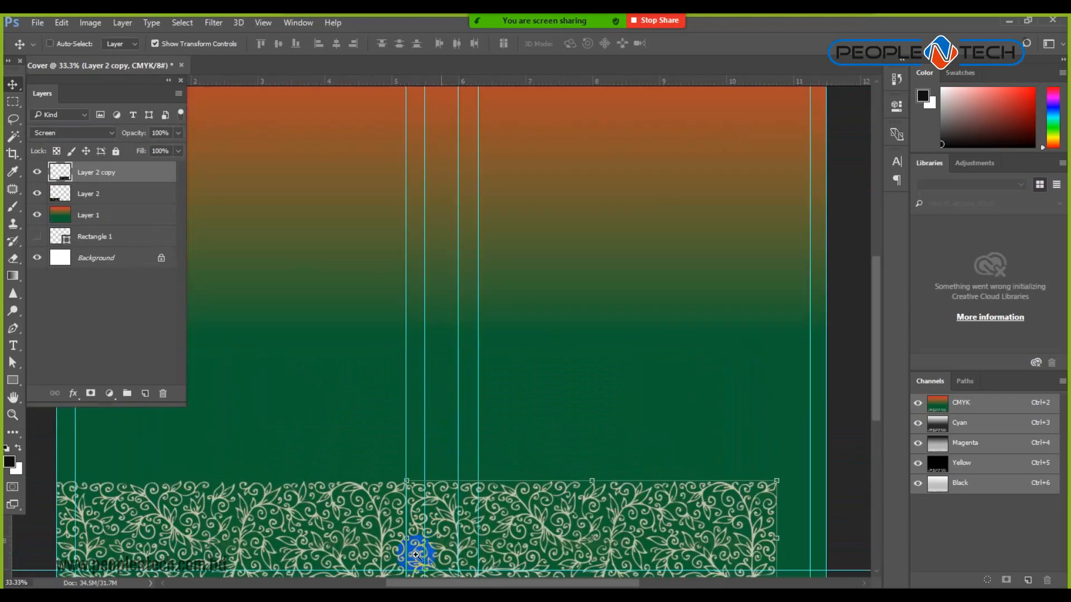
pyautogui.keyDown('ctrl'); pyautogui.click(416, 554); pyautogui.keyUp('ctrl')
pyautogui.moveTo(417, 521); pyautogui.dragTo(400, 413)
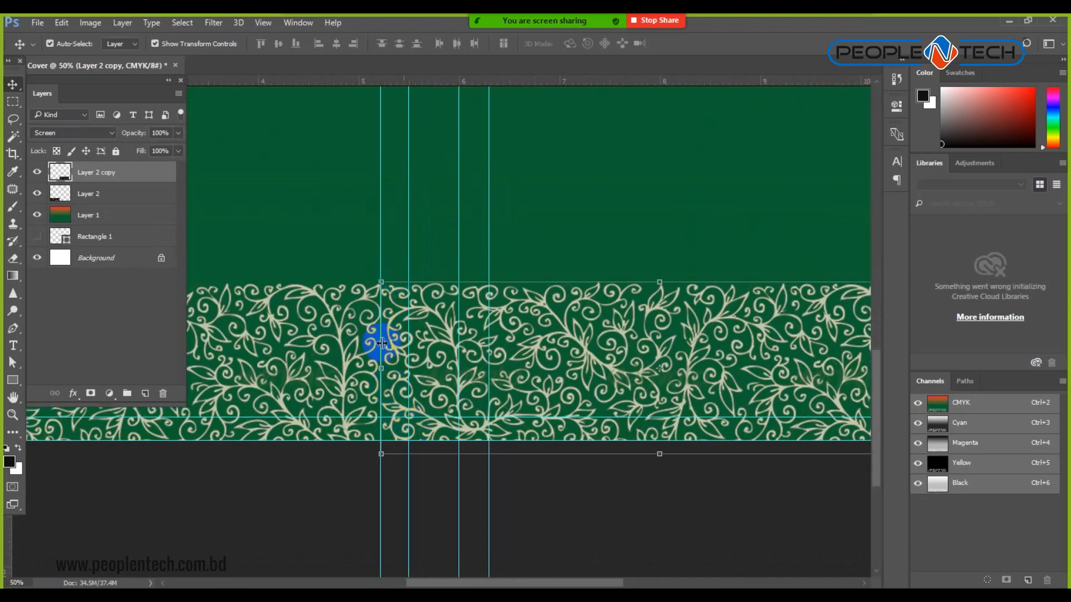
# Flip the copied pattern horizontally, then undo the flip.
pyautogui.click(61, 22)
pyautogui.moveTo(119, 309)
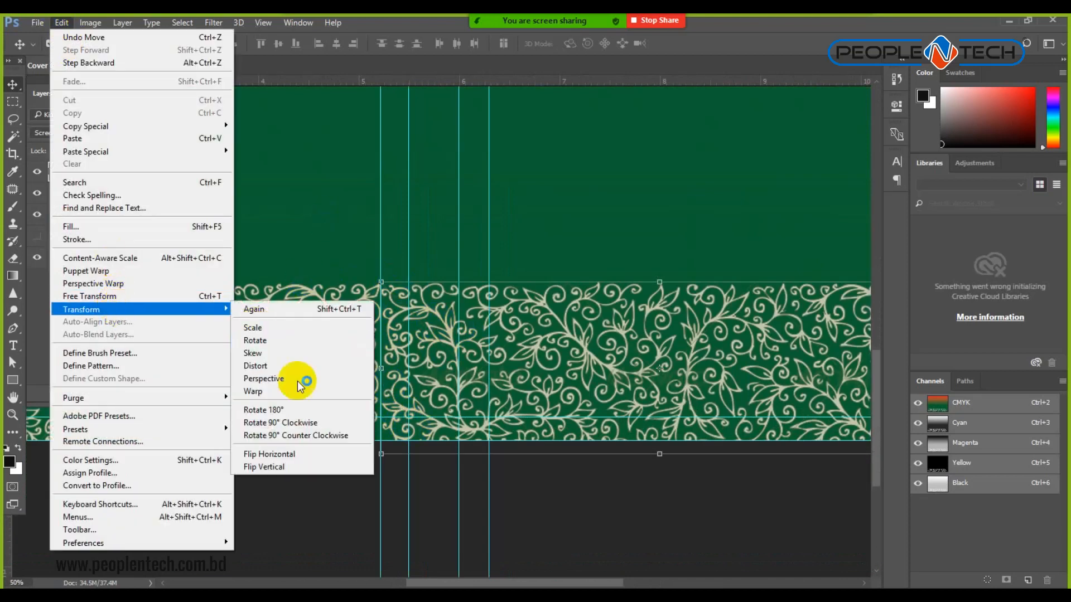
pyautogui.click(303, 454)
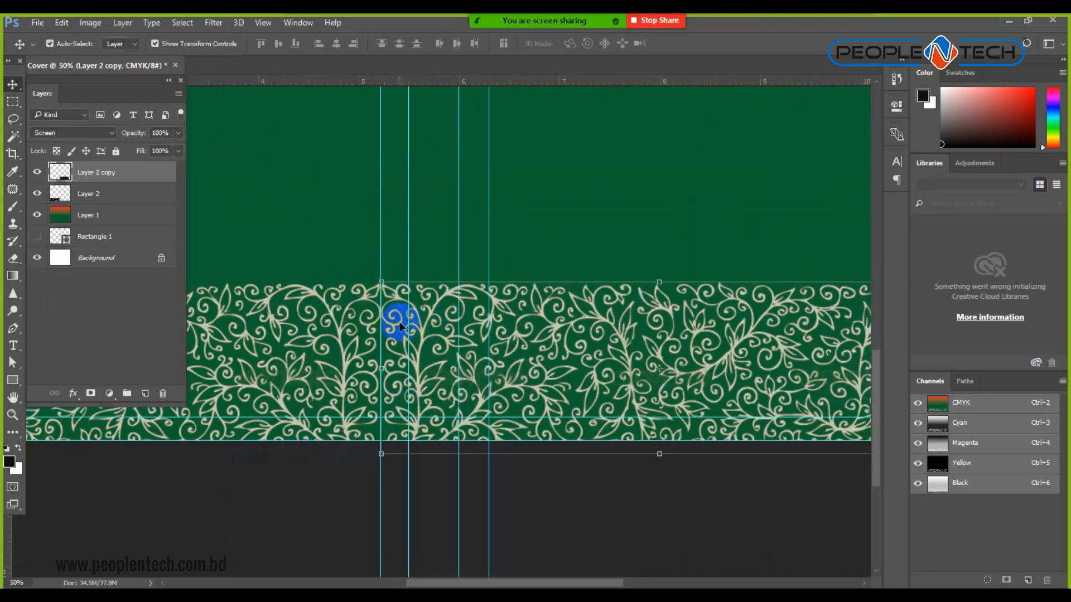
pyautogui.hotkey('ctrl', 'z')
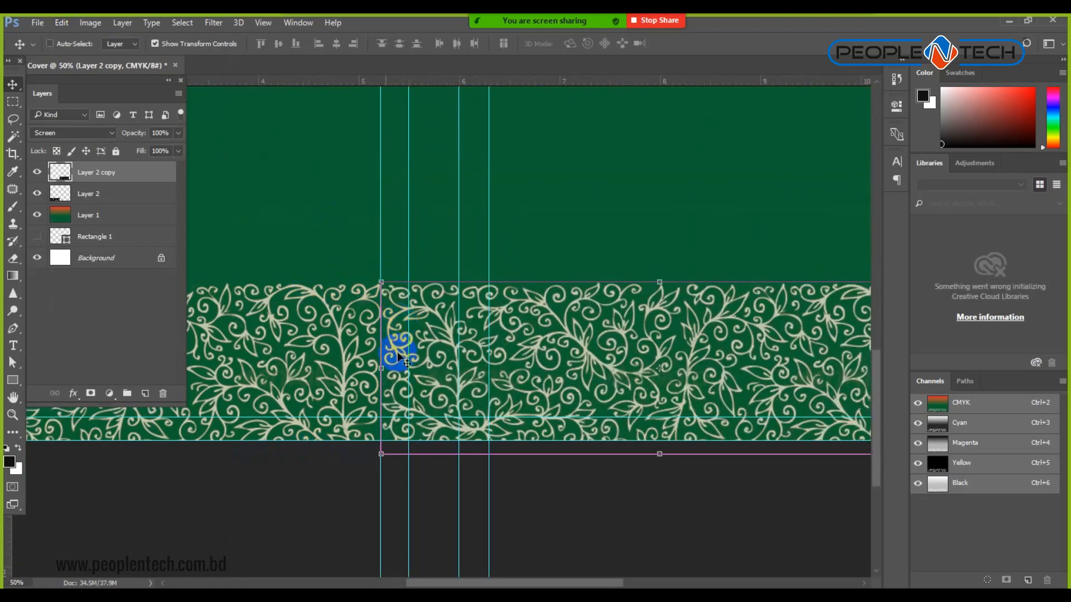
# Stretch Layer 2 and Layer 2 copy together so the floral band reaches the cover's right edge.
pyautogui.keyDown('ctrl'); pyautogui.click(311, 516); pyautogui.keyUp('ctrl')
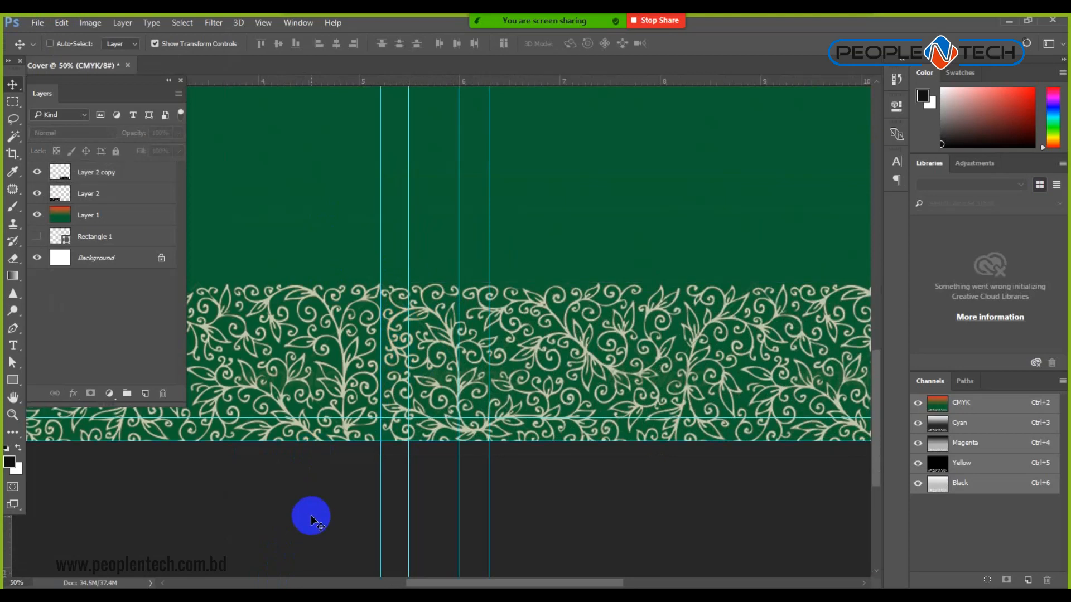
pyautogui.hotkey('ctrl', '-')
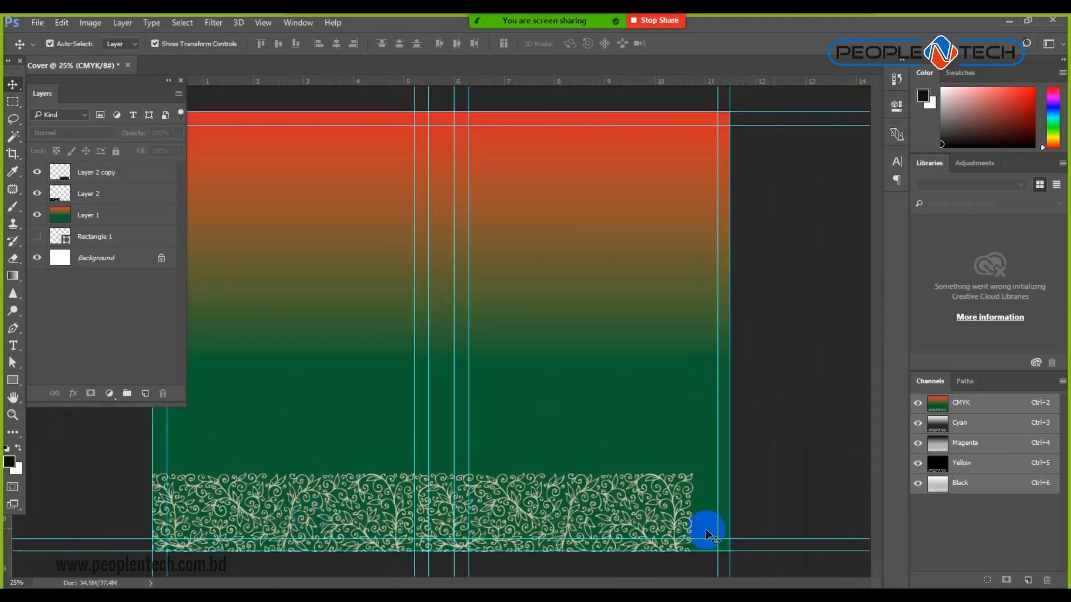
pyautogui.click(117, 177)
pyautogui.keyDown('shift'); pyautogui.click(137, 197); pyautogui.keyUp('shift')
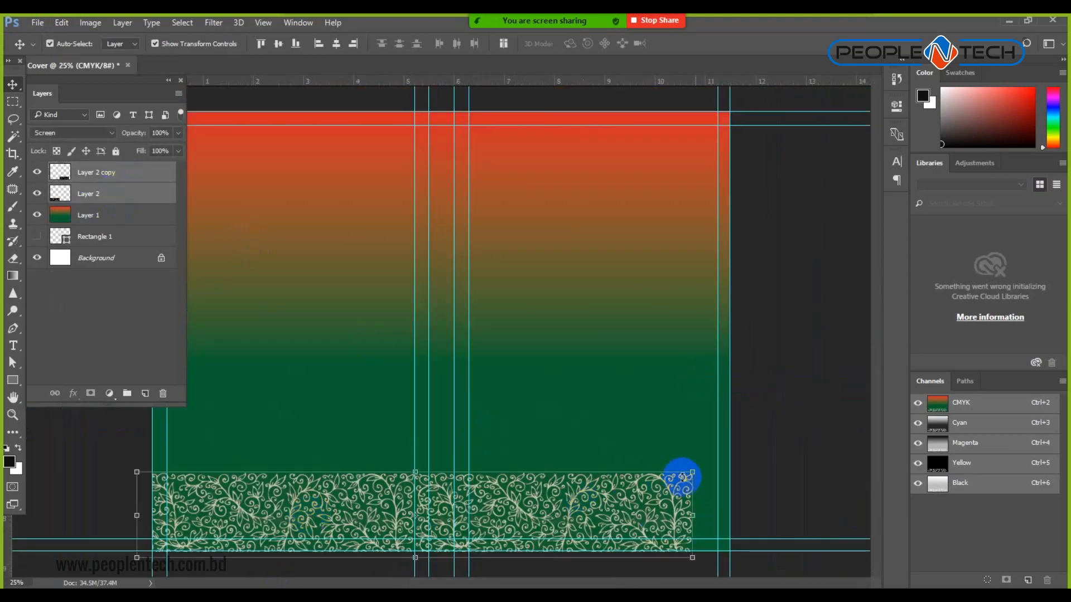
pyautogui.moveTo(693, 474); pyautogui.dragTo(734, 465)
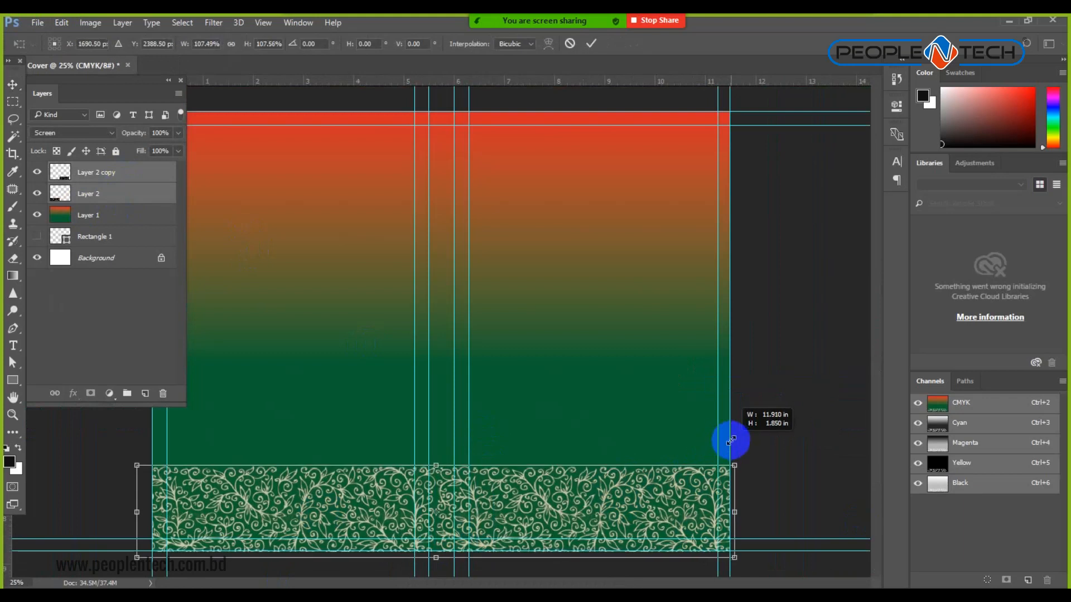
pyautogui.press('Return')
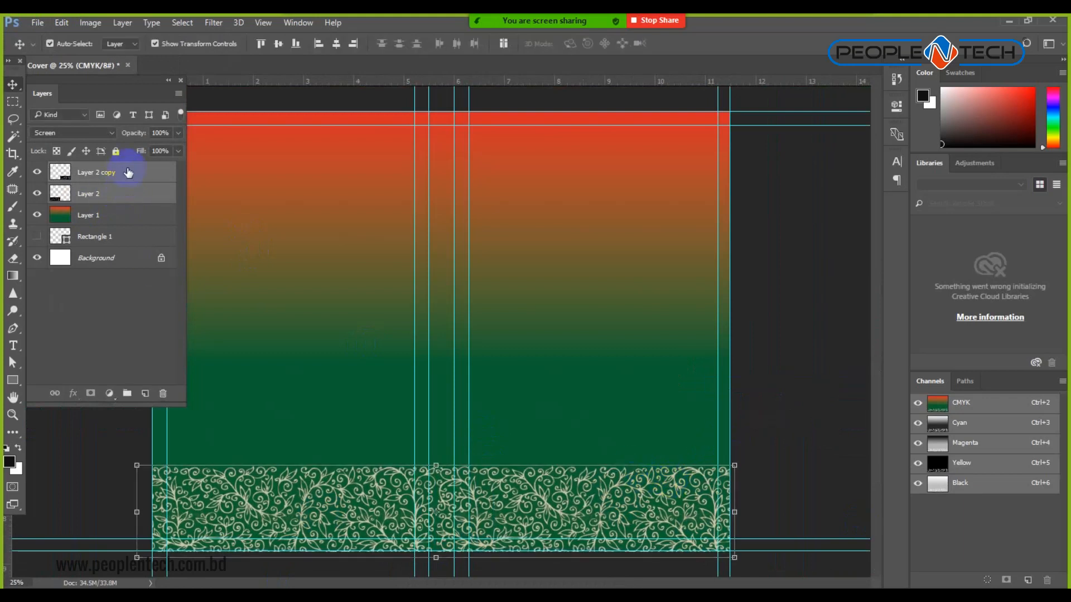
# Merge the two floral layers into a single pattern layer, briefly trying Screen blending.
pyautogui.rightClick(128, 174)
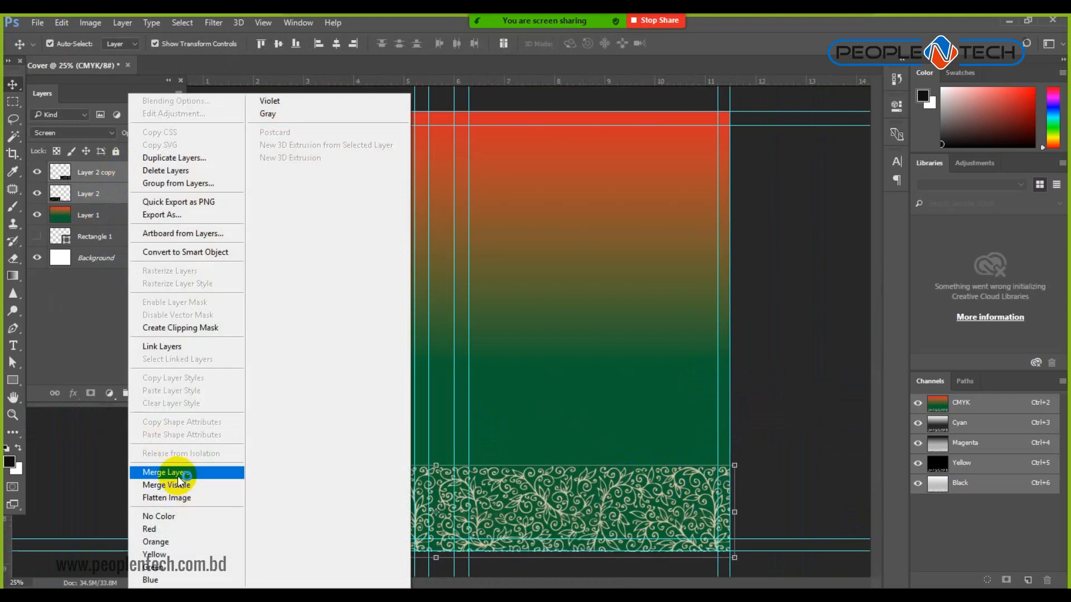
pyautogui.click(183, 478)
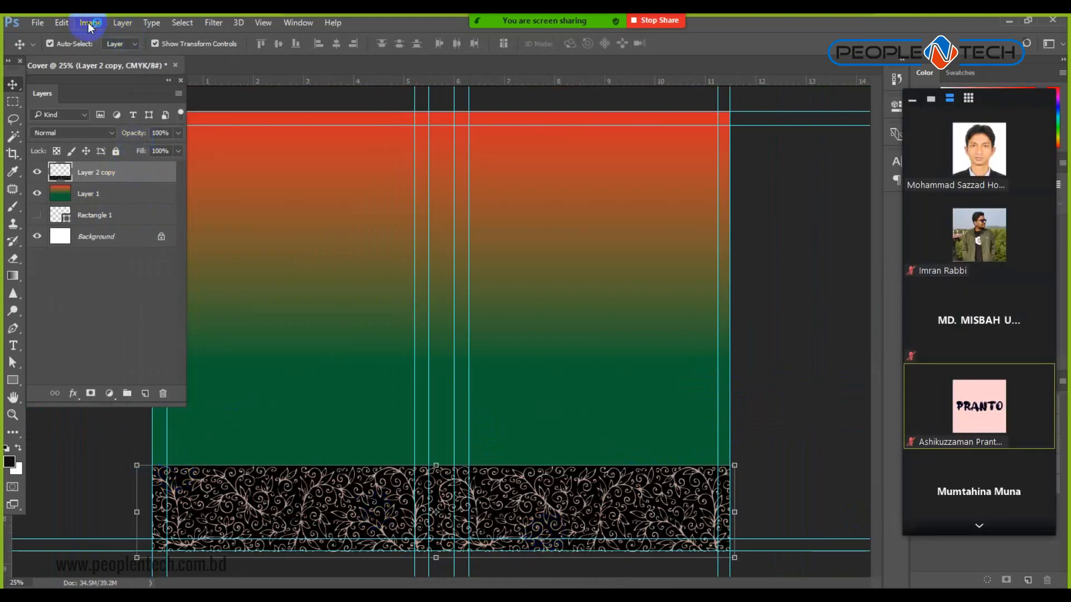
pyautogui.click(101, 134)
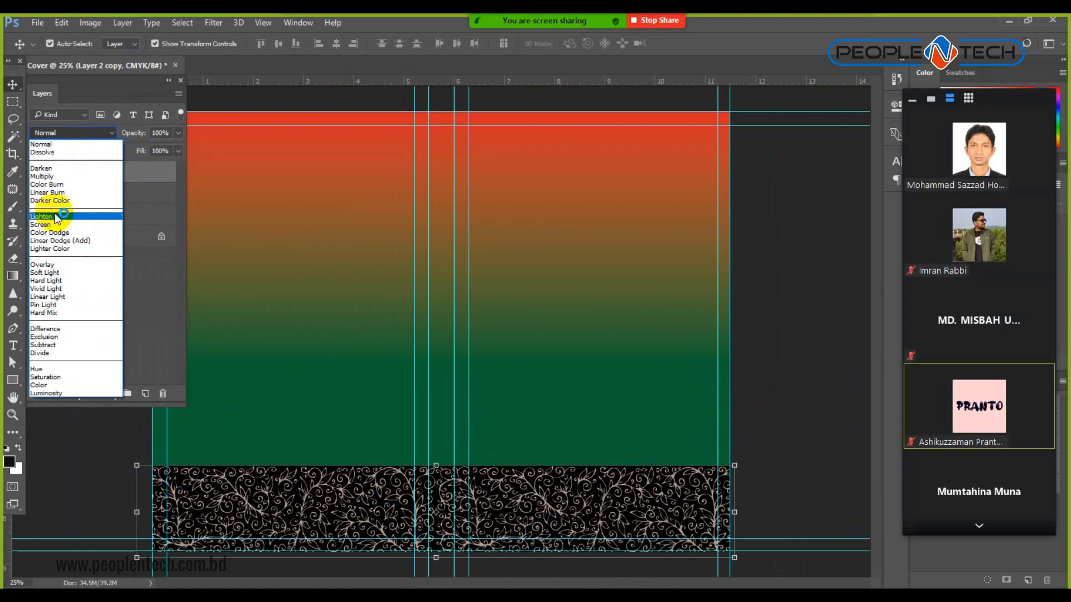
pyautogui.click(56, 224)
pyautogui.click(56, 222)
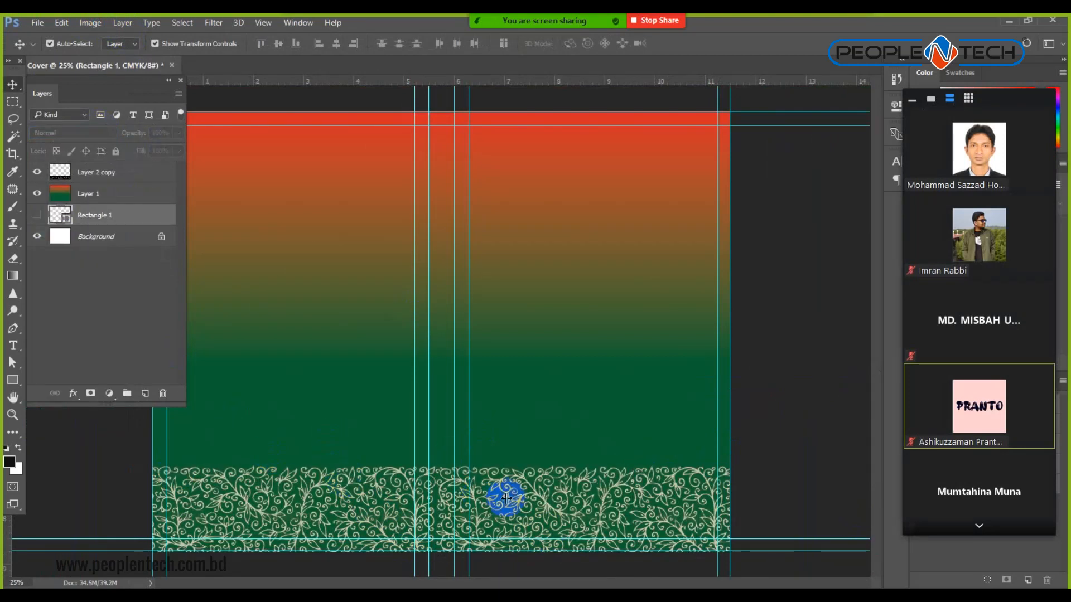
pyautogui.click(758, 397)
# Reposition the pattern band and set its blend mode back to Normal.
pyautogui.moveTo(602, 499); pyautogui.dragTo(625, 550)
pyautogui.click(95, 134)
pyautogui.click(78, 138)
pyautogui.click(69, 138)
pyautogui.click(70, 145)
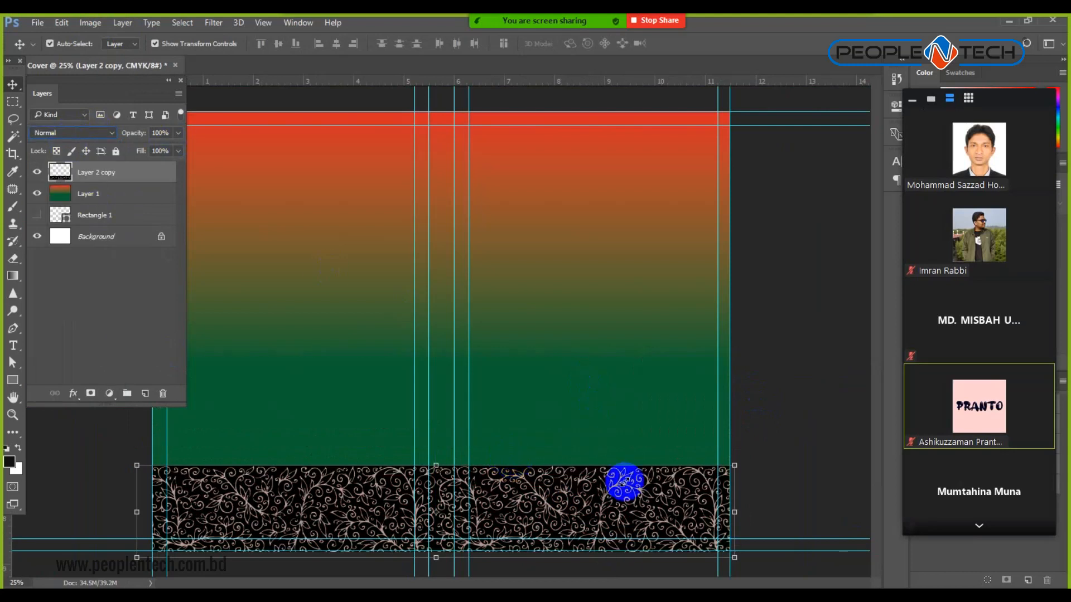
# Duplicate the pattern band upward and nudge the copy to close the gap.
pyautogui.moveTo(562, 516); pyautogui.dragTo(559, 412)
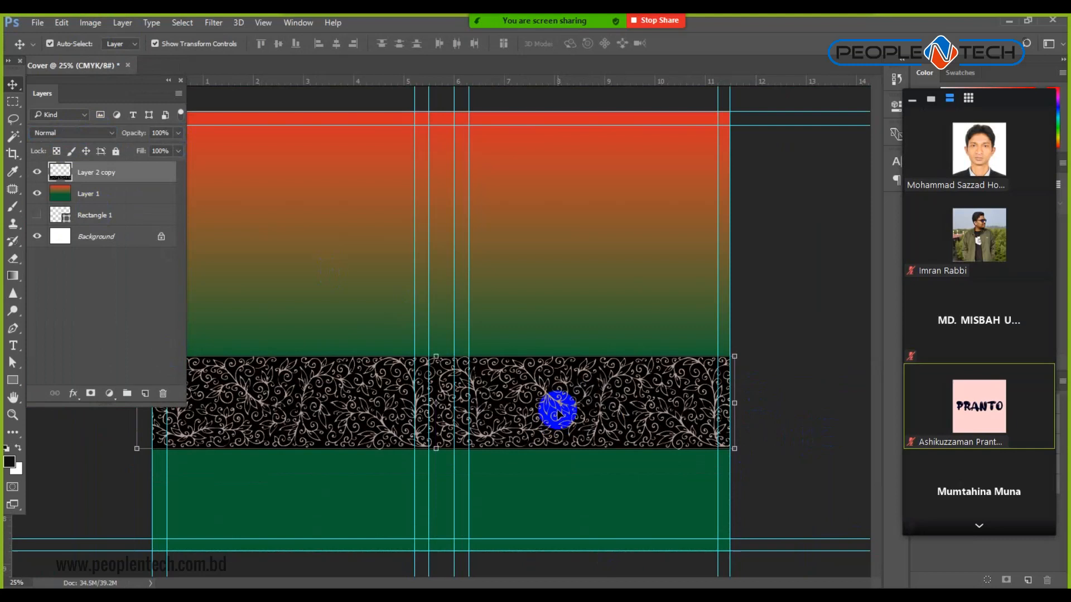
pyautogui.hotkey('ctrl', 'z')
pyautogui.moveTo(552, 493); pyautogui.dragTo(544, 395)
pyautogui.hotkey('ctrl', 'z')
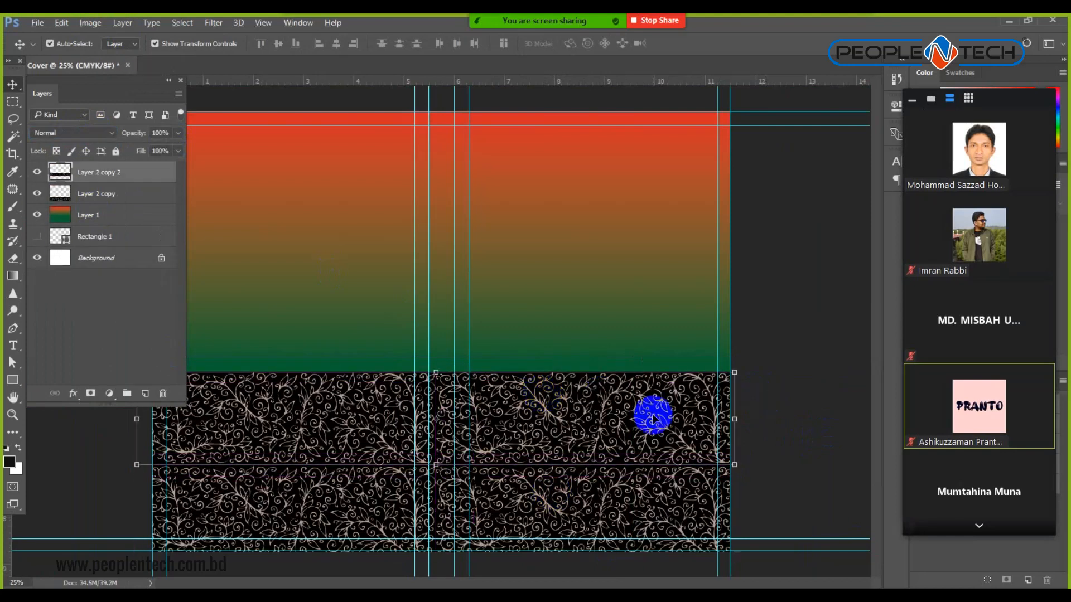
pyautogui.hotkey('ctrl', 'z')
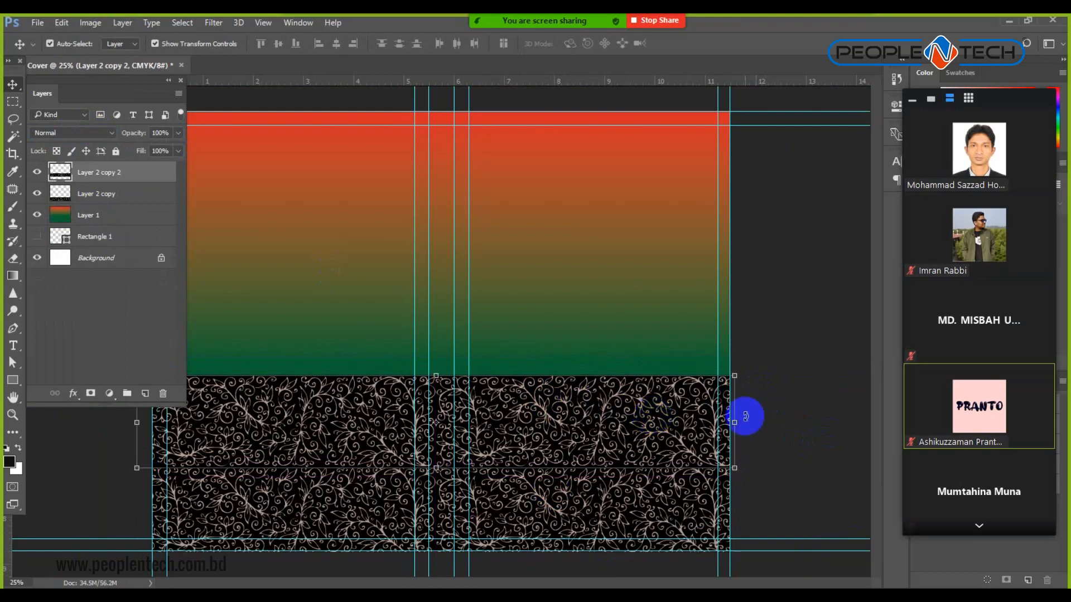
pyautogui.click(803, 417)
pyautogui.click(596, 422)
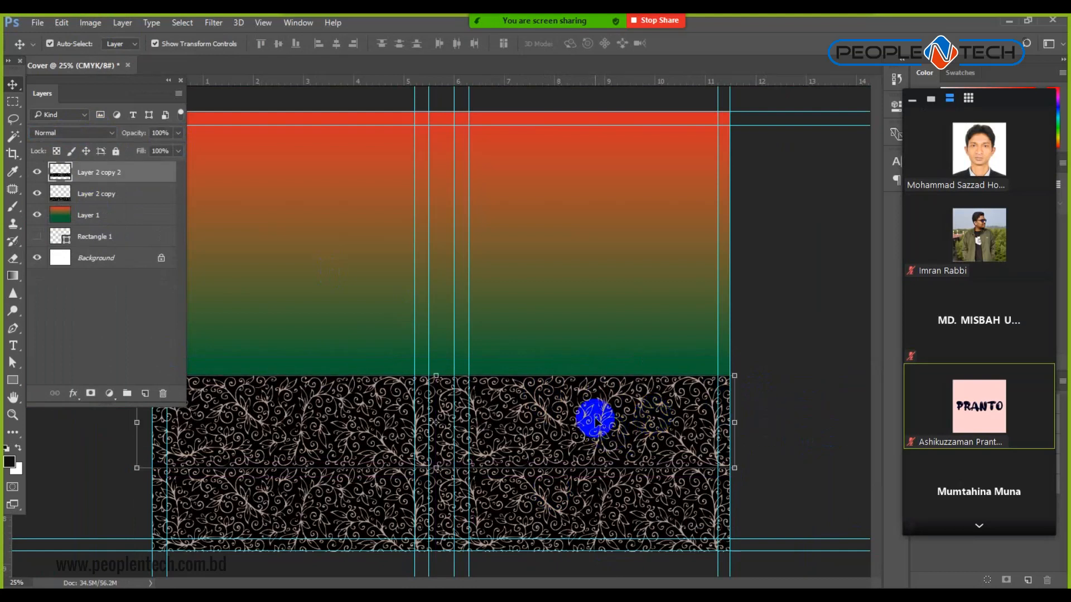
pyautogui.press('Up')
pyautogui.press('Up')
pyautogui.press('Up')
pyautogui.press('Up')
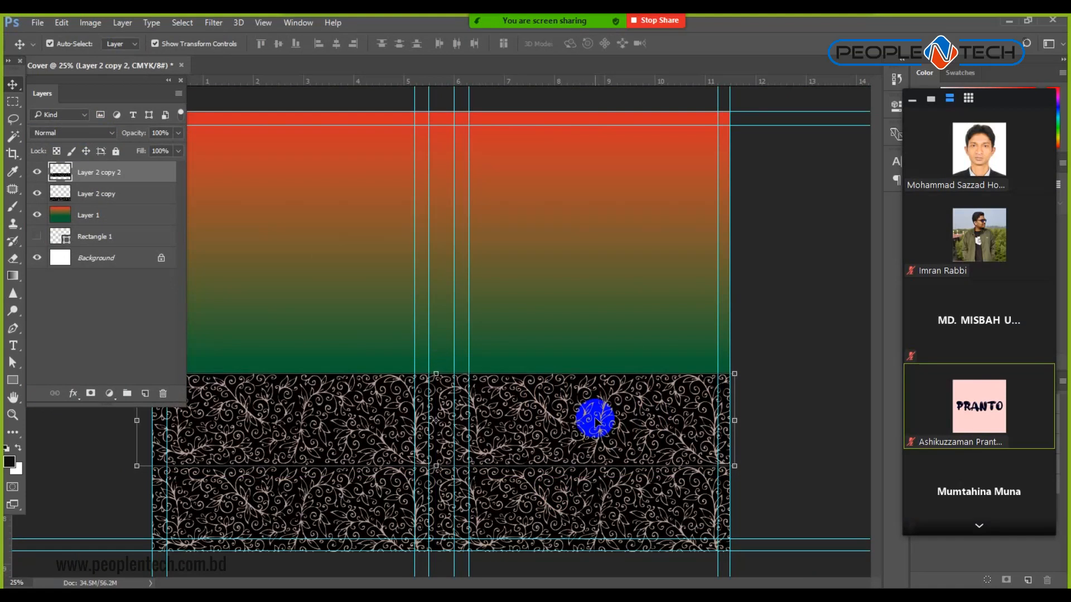
pyautogui.click(814, 429)
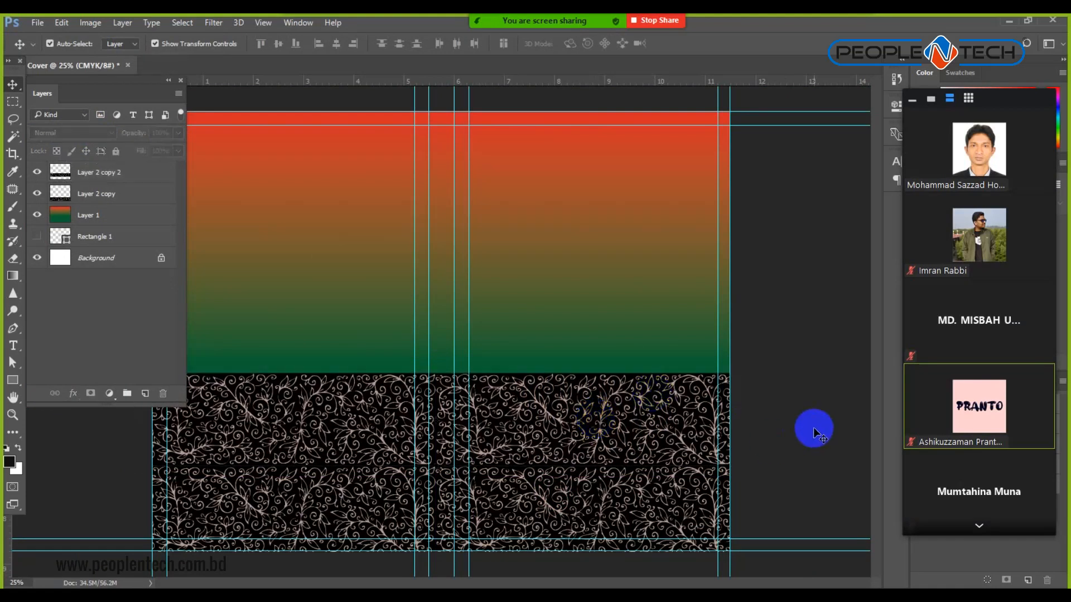
# Merge Layer 2 copy 2 and Layer 2 copy into one doubled band.
pyautogui.click(142, 171)
pyautogui.keyDown('ctrl'); pyautogui.click(144, 195); pyautogui.keyUp('ctrl')
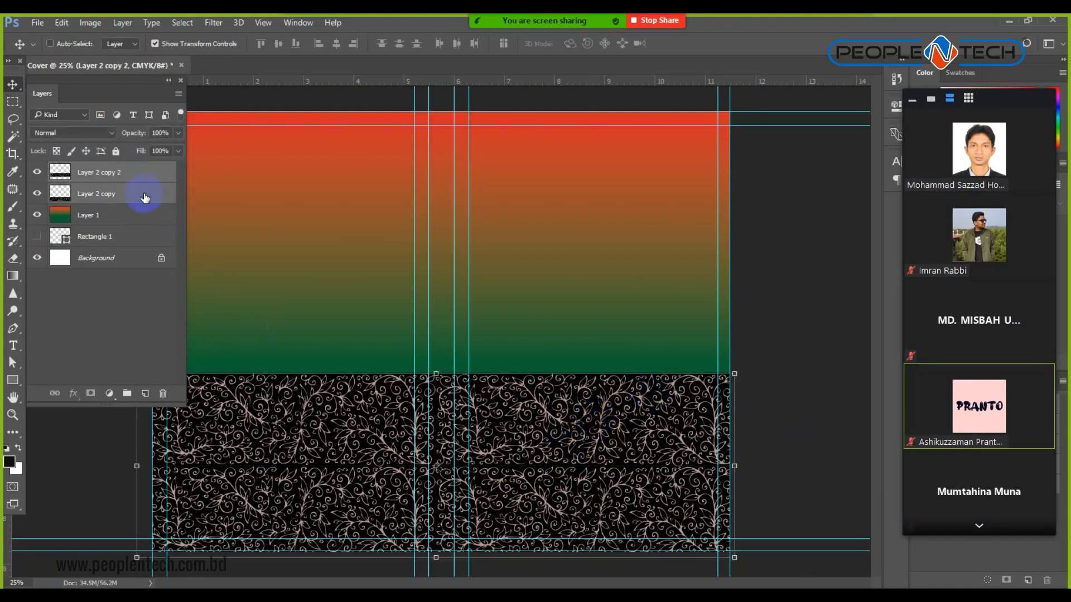
pyautogui.rightClick(143, 199)
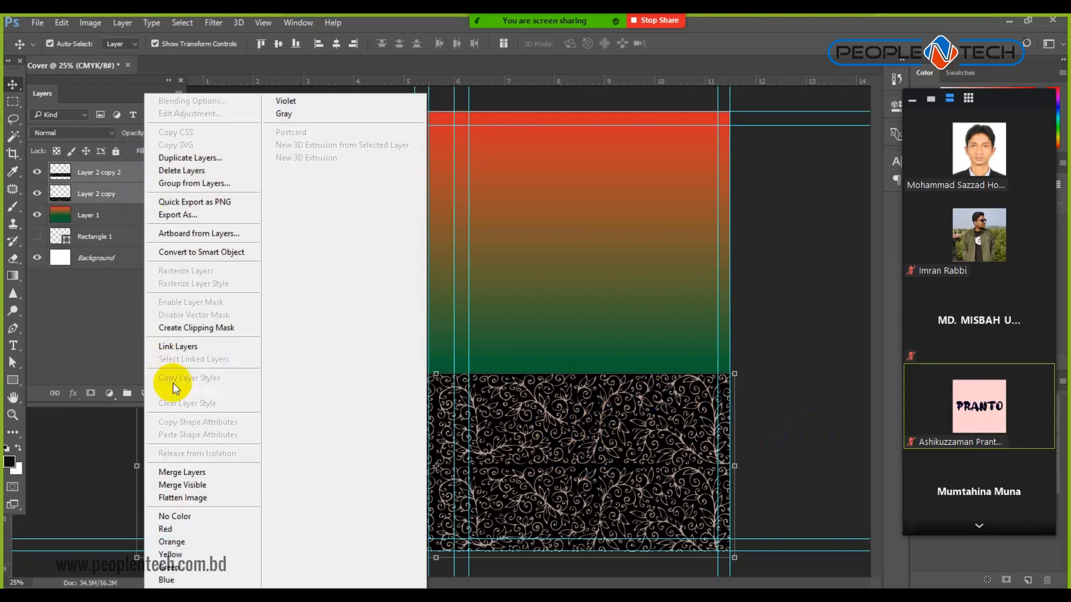
pyautogui.click(225, 474)
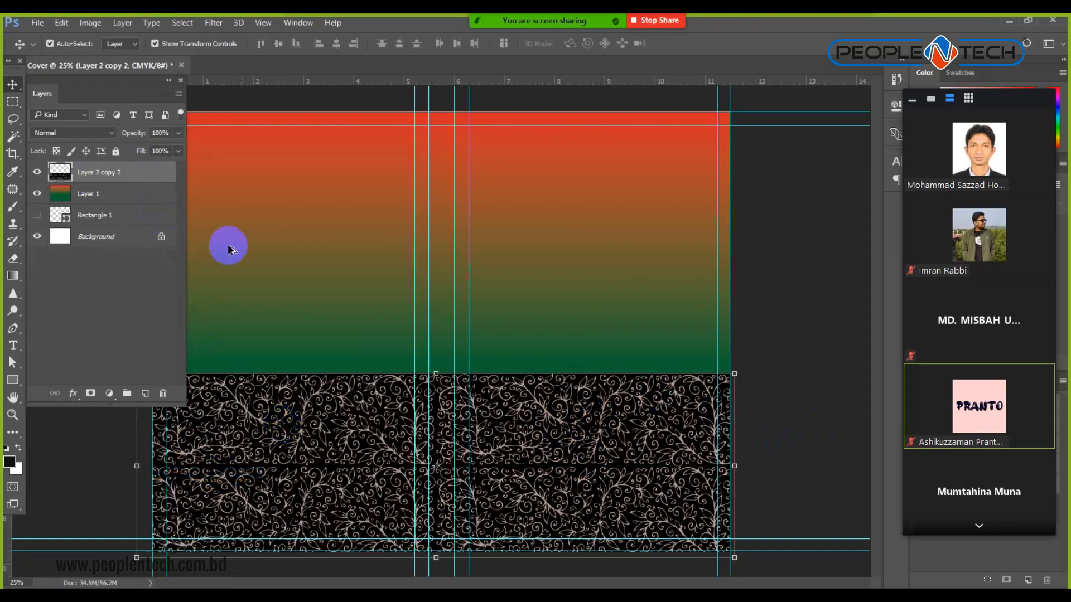
# Duplicate the doubled band upward and merge the three pattern layers into Layer 2 copy 4.
pyautogui.keyDown('alt'); pyautogui.moveTo(578, 440); pyautogui.dragTo(561, 240); pyautogui.keyUp('alt')
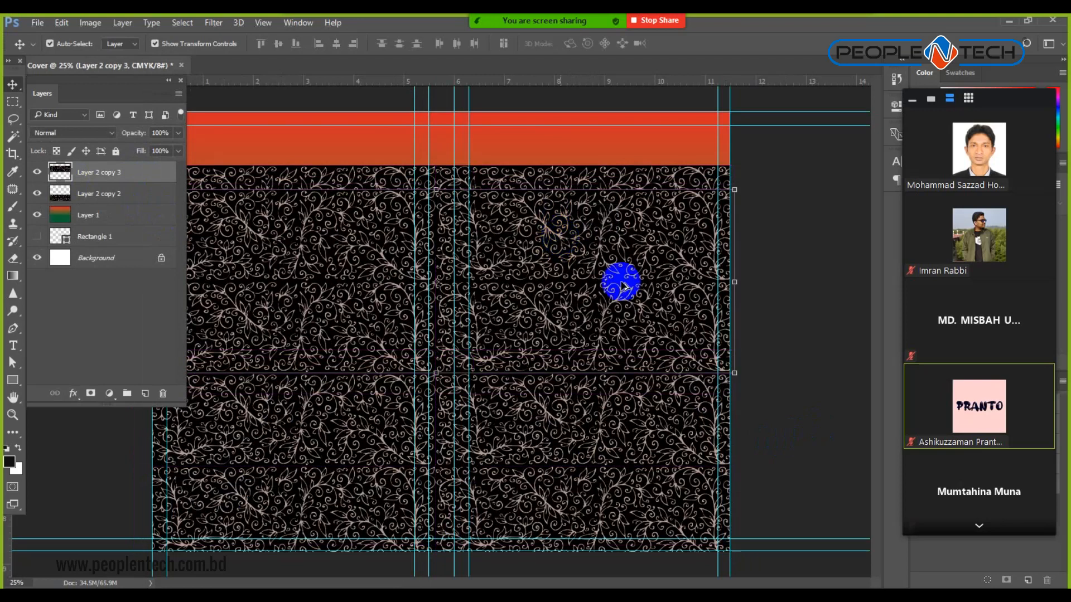
pyautogui.click(805, 382)
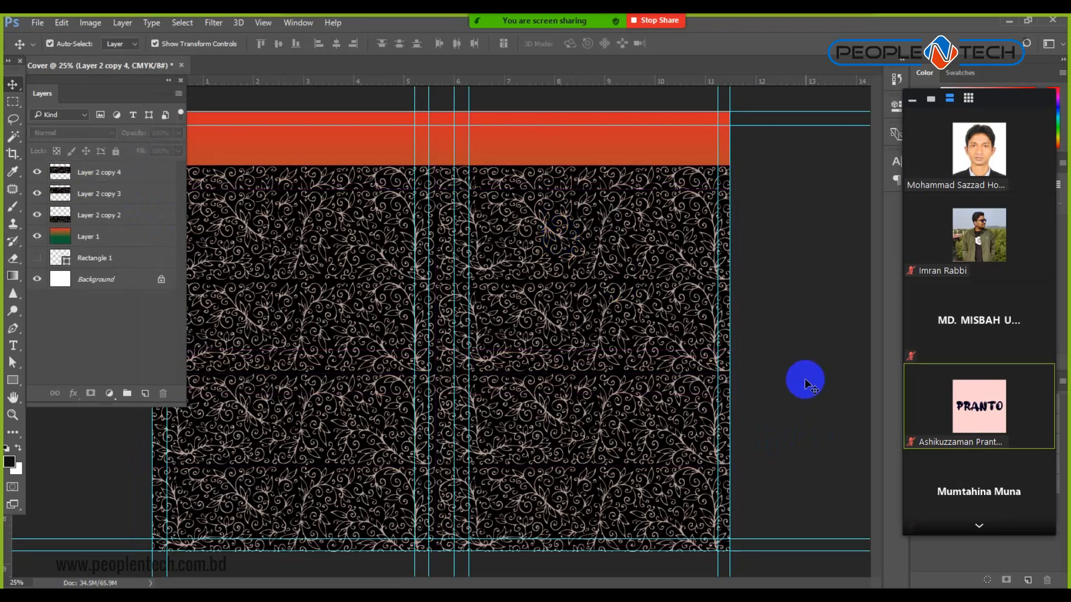
pyautogui.click(144, 173)
pyautogui.keyDown('ctrl'); pyautogui.click(131, 202); pyautogui.keyUp('ctrl')
pyautogui.keyDown('ctrl'); pyautogui.click(133, 217); pyautogui.keyUp('ctrl')
pyautogui.rightClick(144, 215)
pyautogui.click(192, 472)
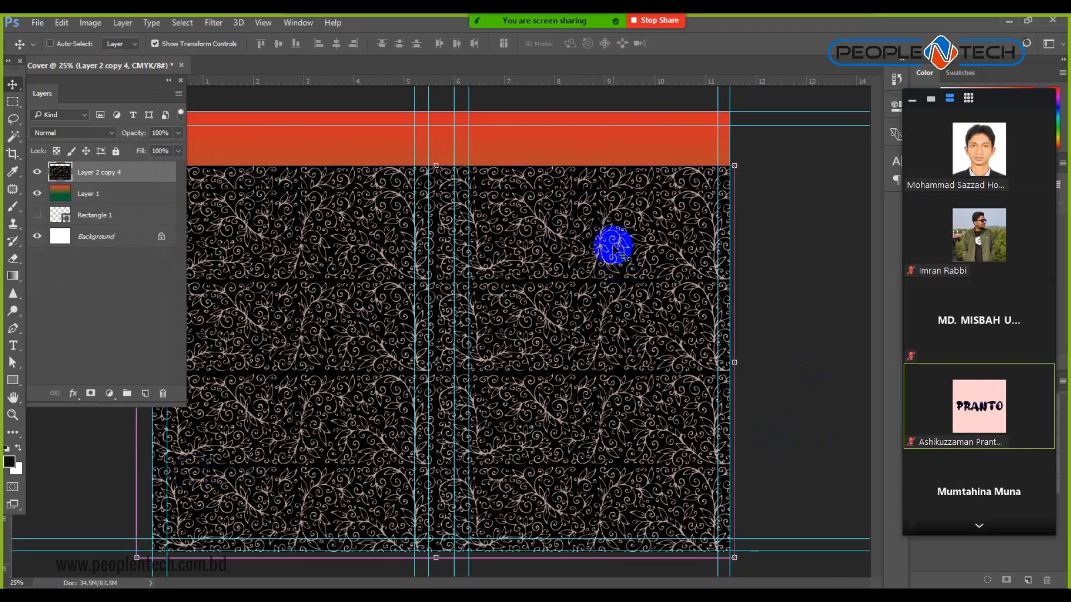
# Duplicate the pattern upward over the top orange strip as Layer 2 copy 5.
pyautogui.hotkey('ctrl', '-')
pyautogui.moveTo(504, 382); pyautogui.dragTo(517, 131)
pyautogui.click(693, 294)
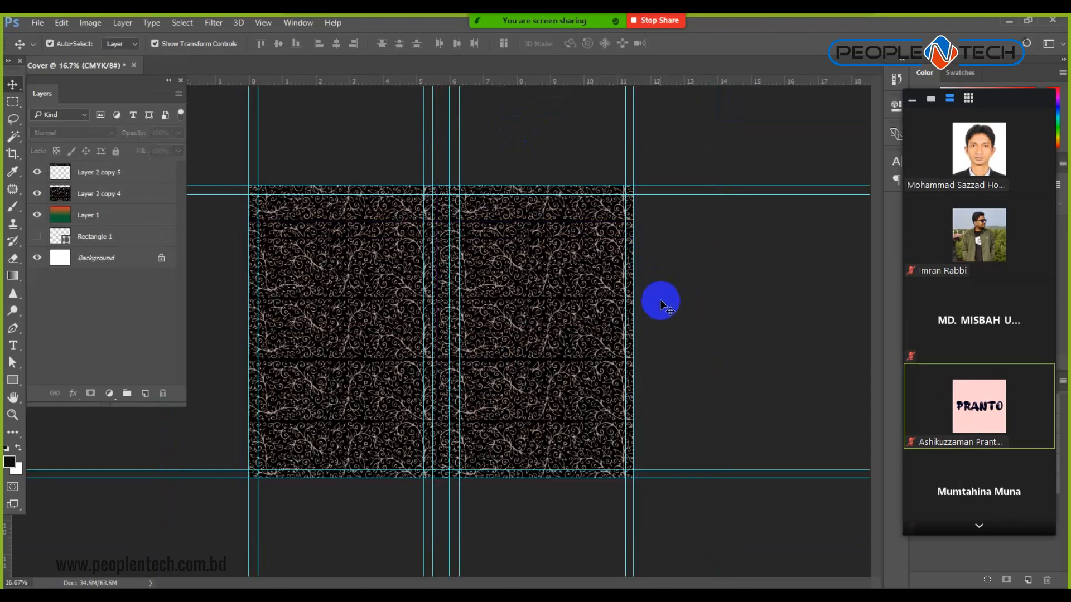
# Merge Layer 2 copy 5 and Layer 2 copy 4 into one pattern layer.
pyautogui.click(582, 210)
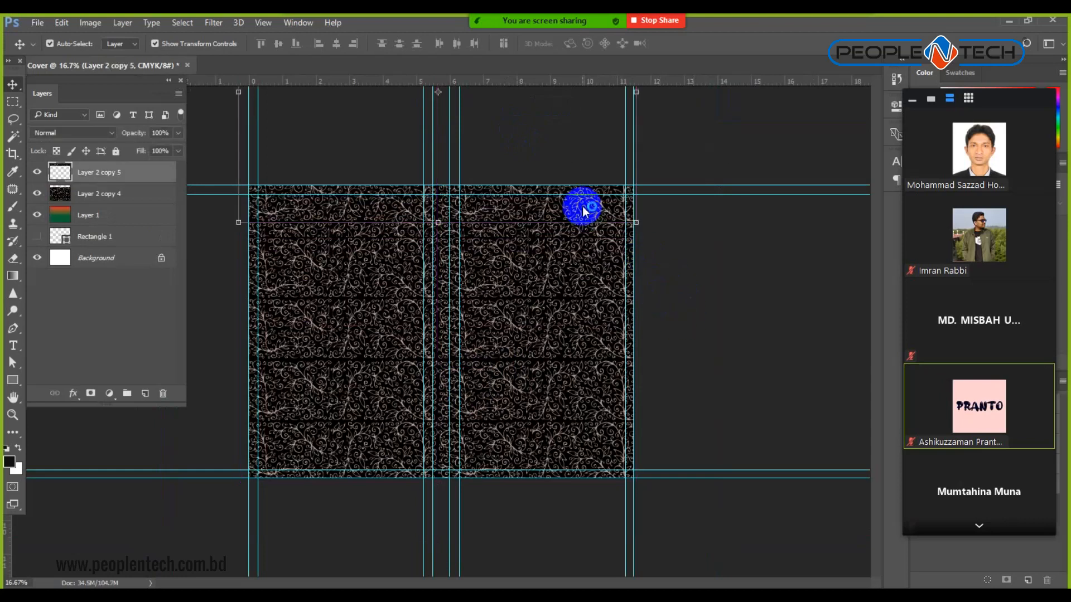
pyautogui.click(719, 310)
pyautogui.click(121, 177)
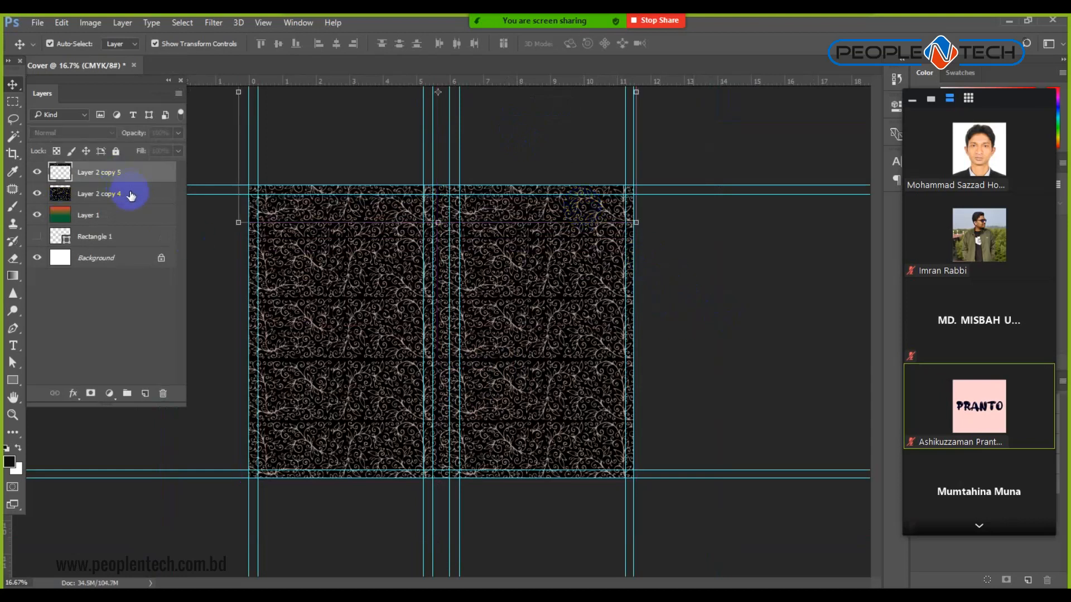
pyautogui.rightClick(133, 199)
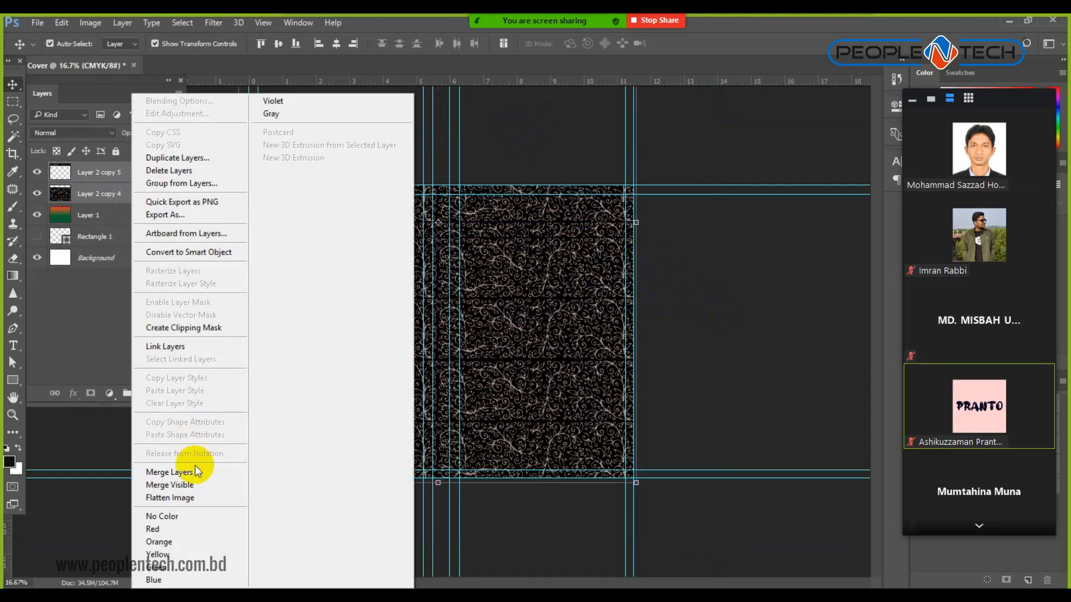
pyautogui.click(196, 472)
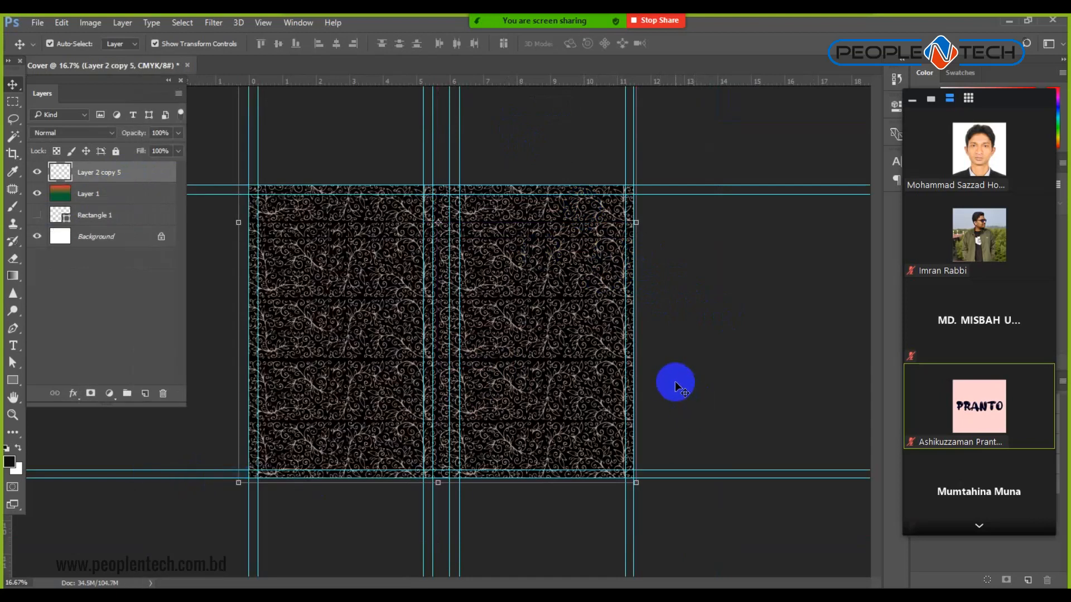
# Scale the swirl texture from its top-left corner to cover the full wraparound area.
pyautogui.hotkey('ctrl', '-')
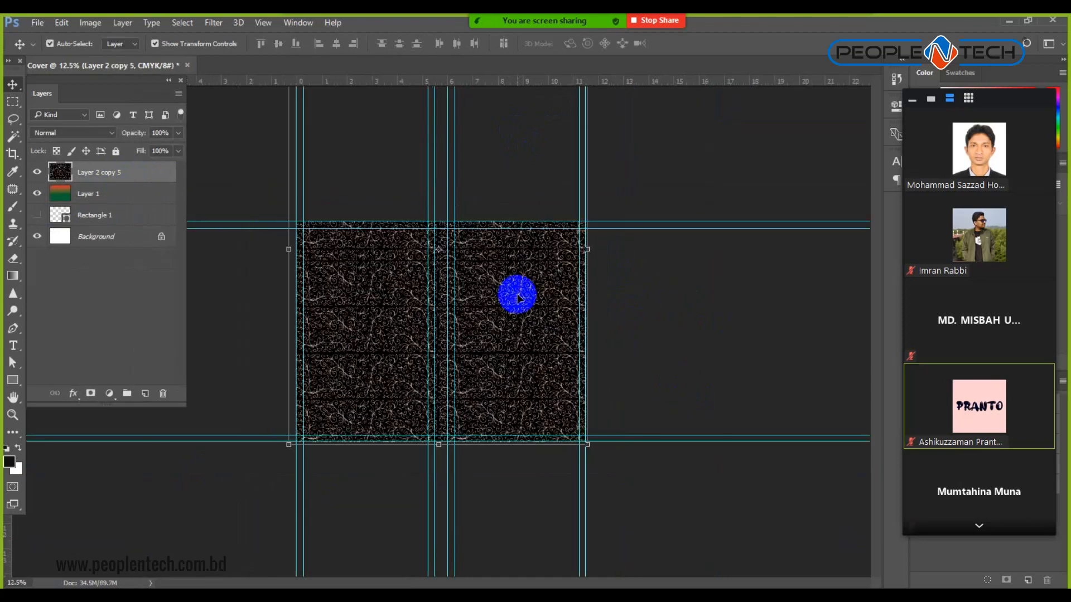
pyautogui.hotkey('ctrl', '-')
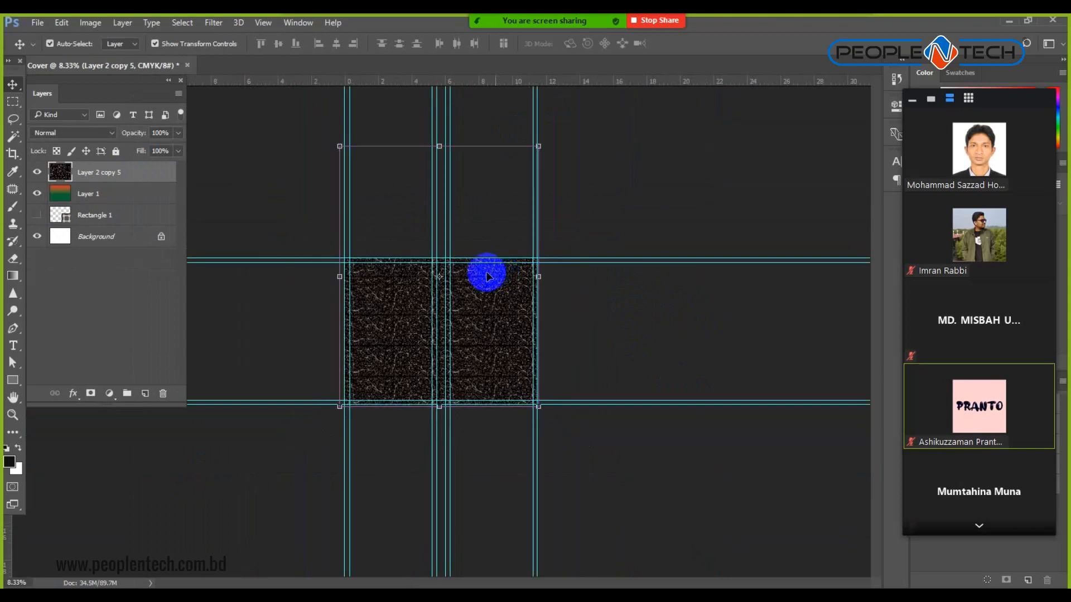
pyautogui.moveTo(381, 214); pyautogui.dragTo(382, 250)
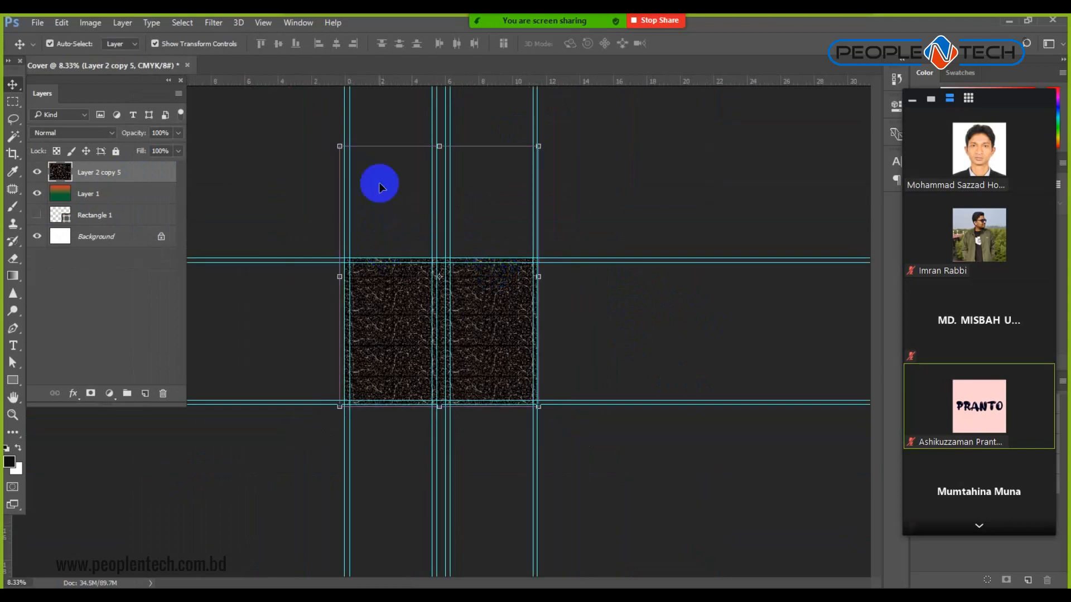
pyautogui.moveTo(339, 146); pyautogui.dragTo(428, 306)
pyautogui.hotkey('ctrl', '+')
pyautogui.hotkey('ctrl', '+')
pyautogui.hotkey('ctrl', '+')
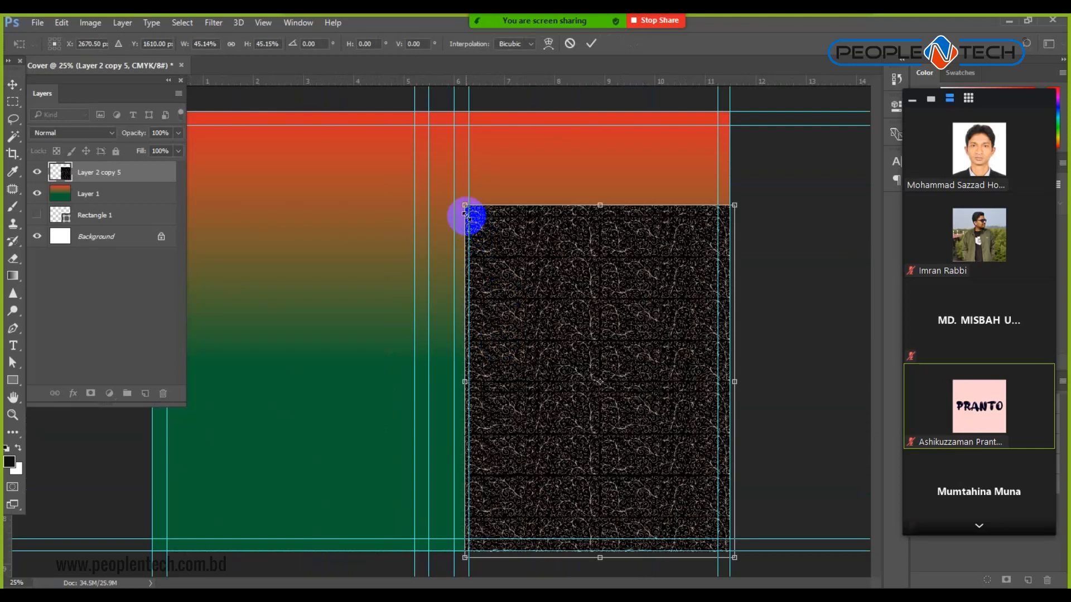
pyautogui.moveTo(465, 202); pyautogui.dragTo(240, 126)
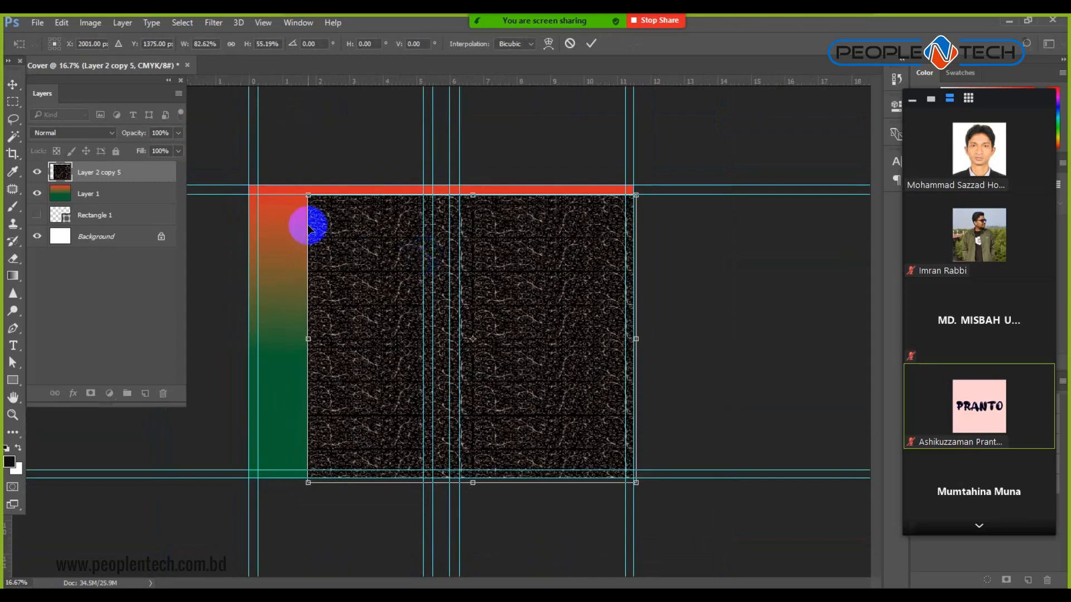
pyautogui.moveTo(308, 195); pyautogui.dragTo(249, 188)
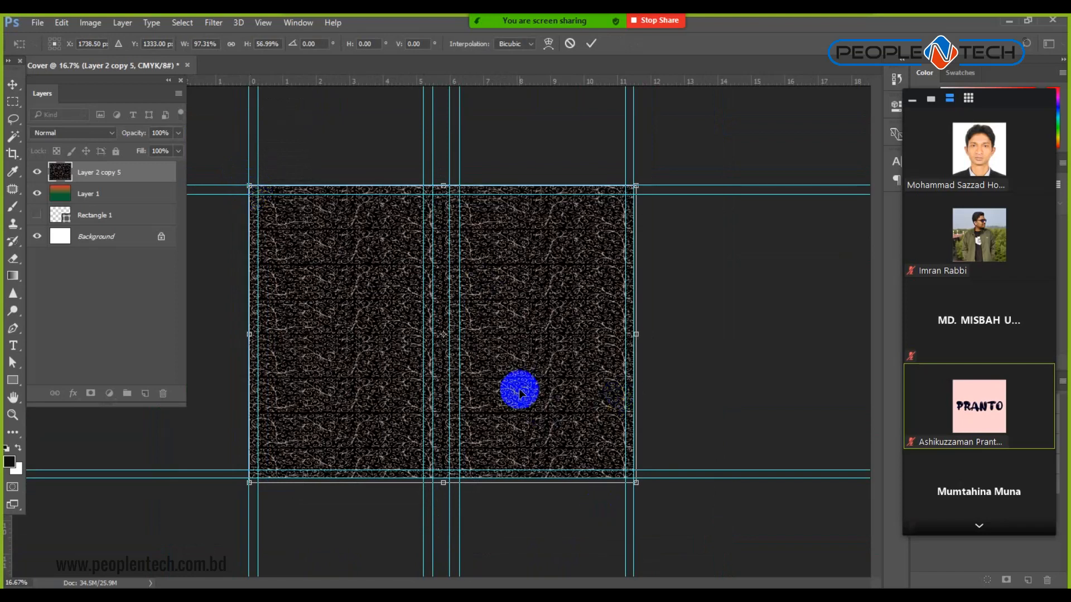
pyautogui.press('Return')
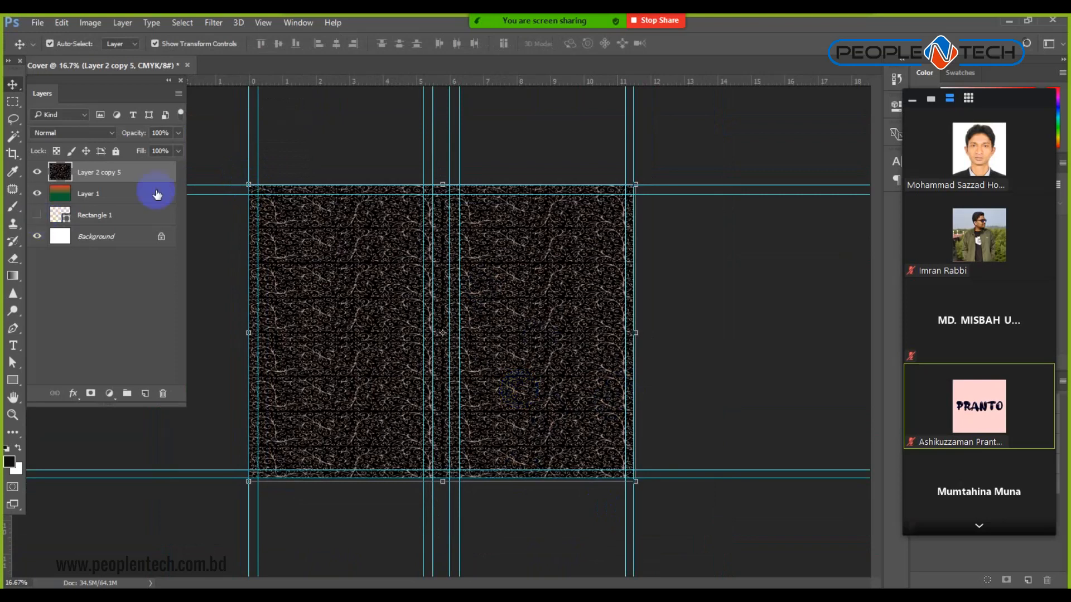
# Set the texture layer's blend mode to Screen.
pyautogui.click(92, 22)
pyautogui.moveTo(114, 58)
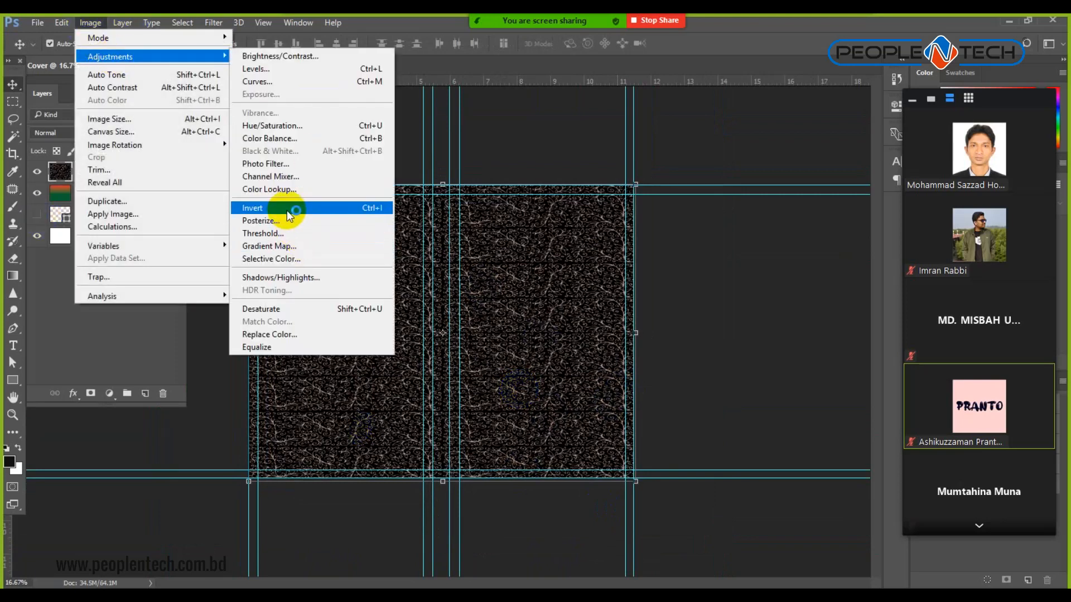
pyautogui.click(118, 343)
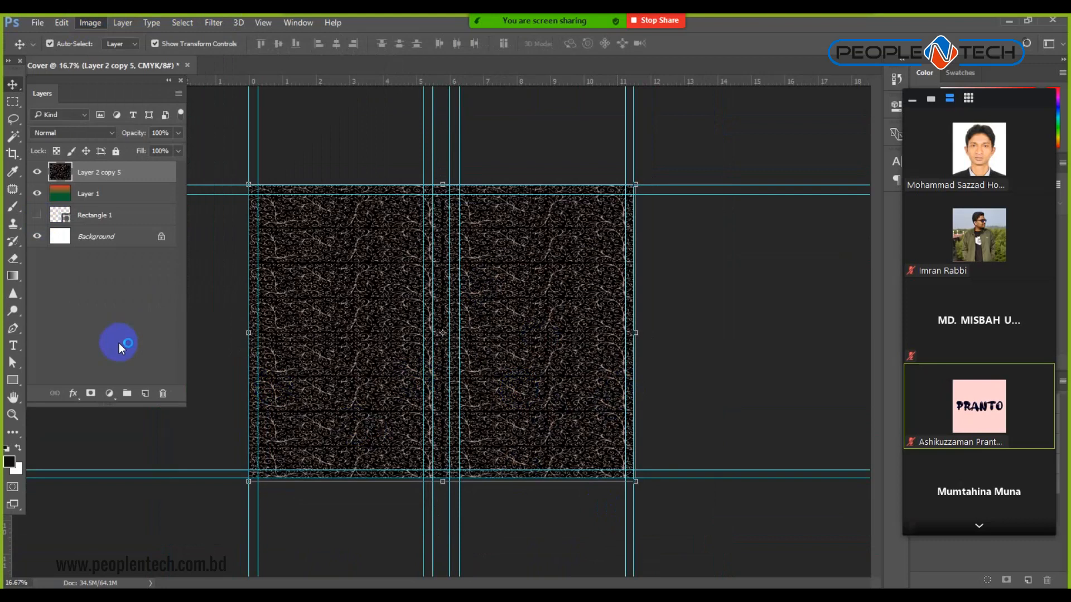
pyautogui.click(83, 115)
pyautogui.click(145, 179)
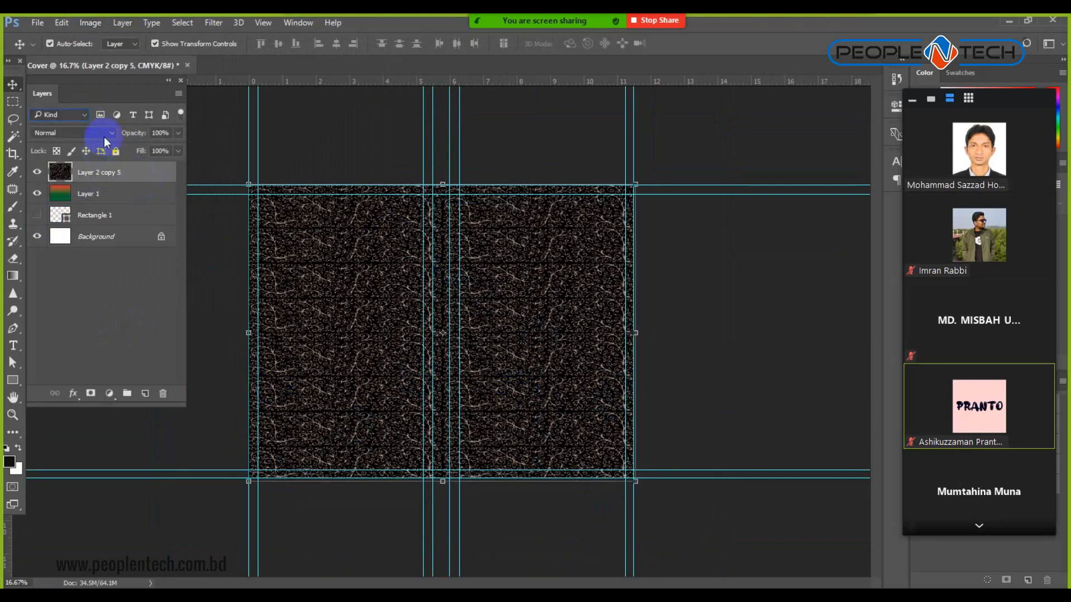
pyautogui.click(105, 134)
pyautogui.click(59, 224)
# Lower Layer 2 copy 5's opacity to 50% and inspect the faint swirls.
pyautogui.click(220, 436)
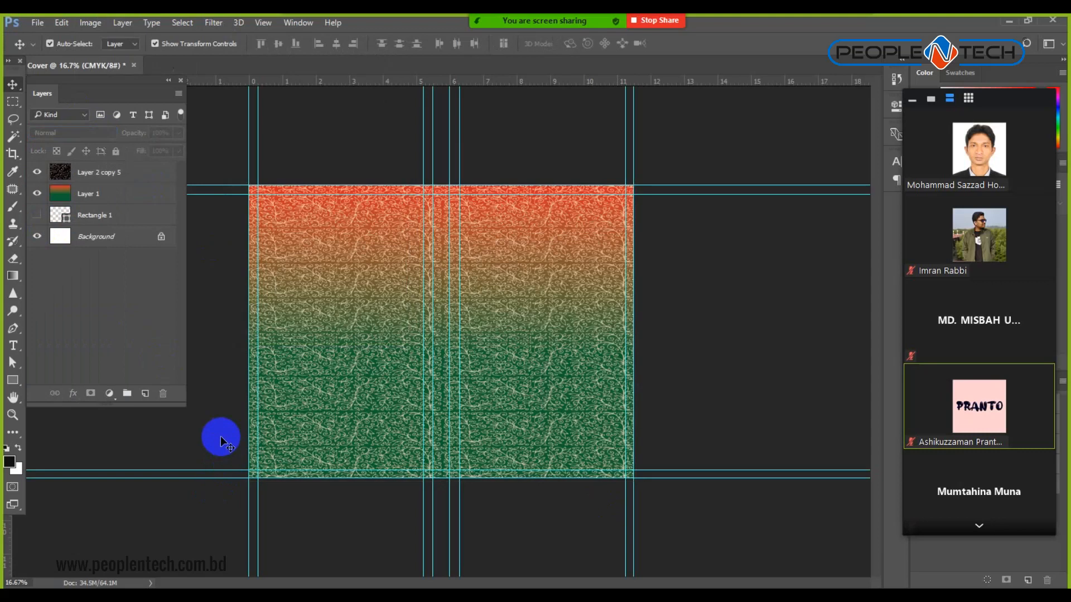
pyautogui.keyDown('ctrl'); pyautogui.click(496, 370); pyautogui.keyUp('ctrl')
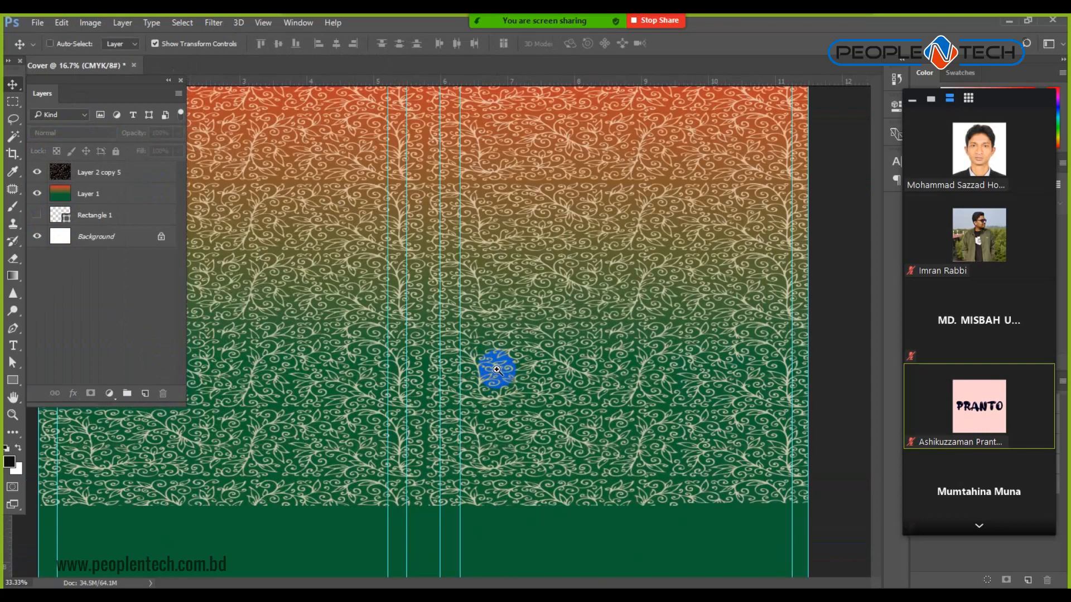
pyautogui.keyDown('ctrl'); pyautogui.click(496, 369); pyautogui.keyUp('ctrl')
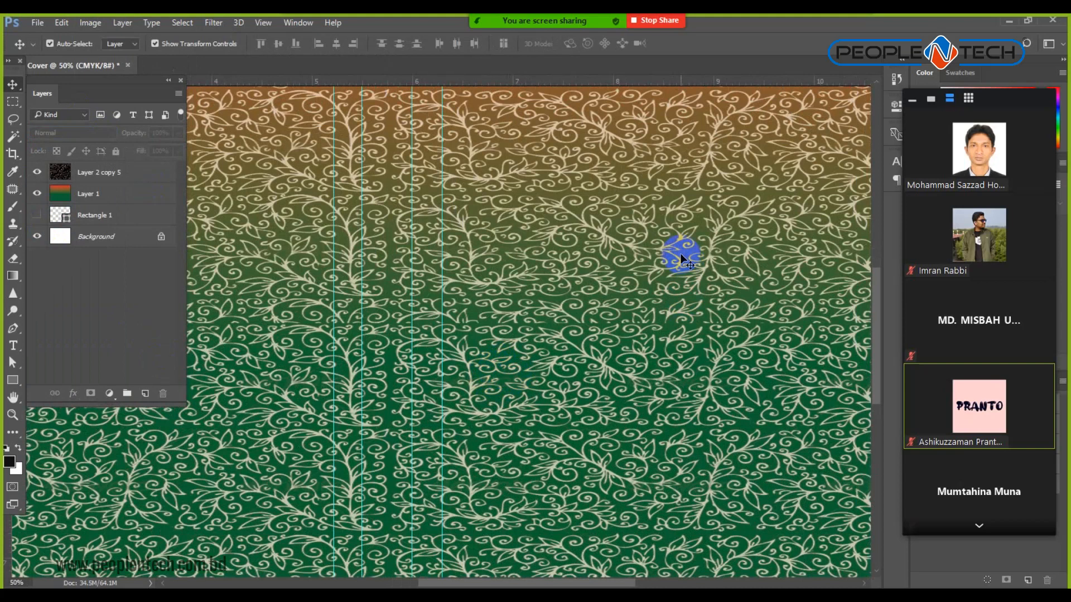
pyautogui.keyDown('alt'); pyautogui.click(680, 257); pyautogui.keyUp('alt')
pyautogui.keyDown('alt'); pyautogui.click(680, 258); pyautogui.keyUp('alt')
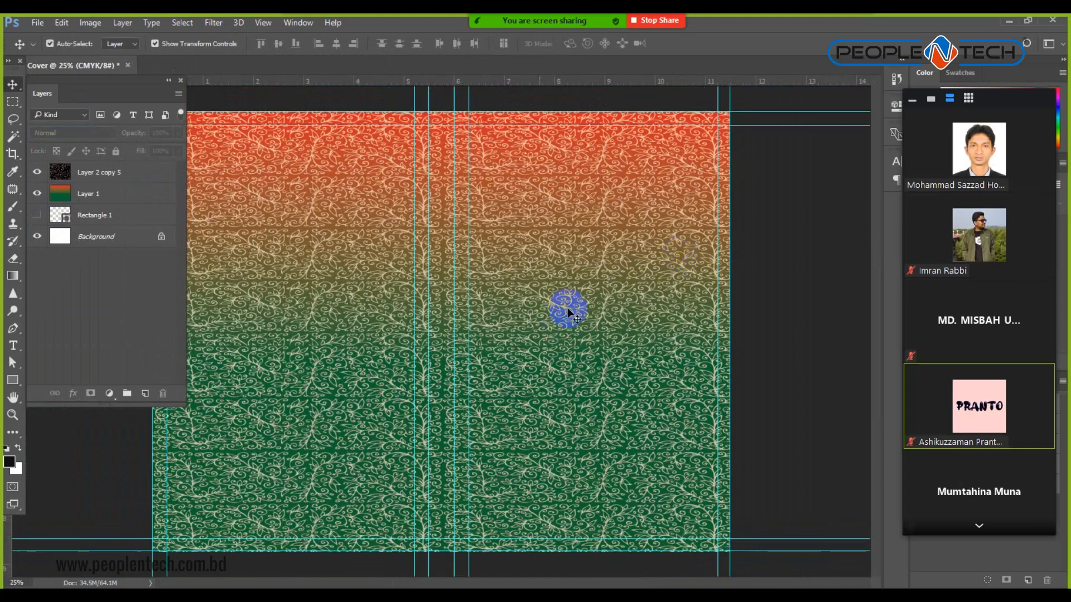
pyautogui.click(140, 172)
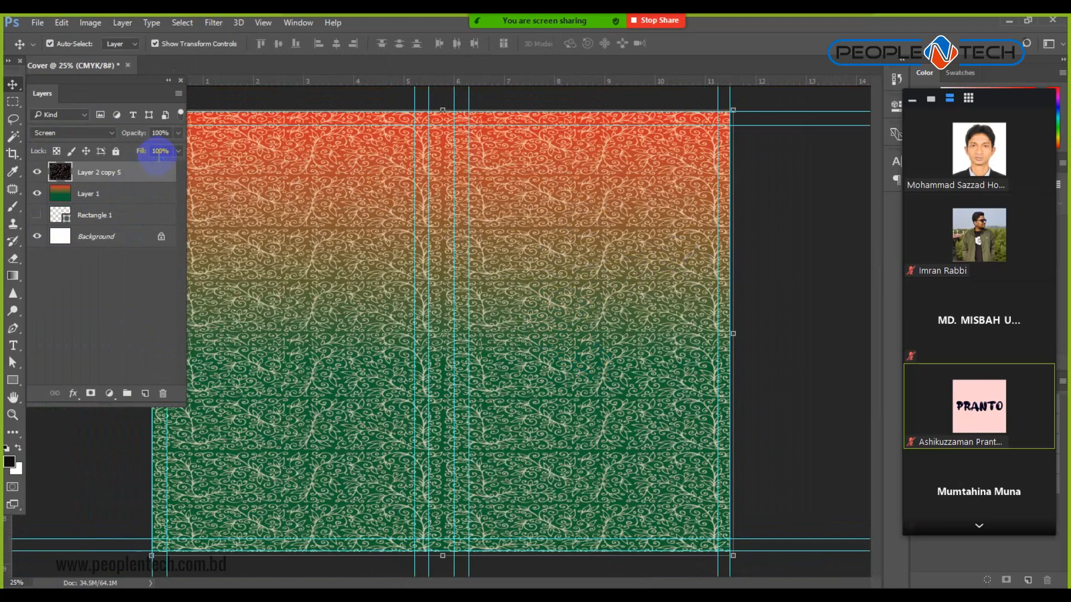
pyautogui.write('50')
pyautogui.press('Return')
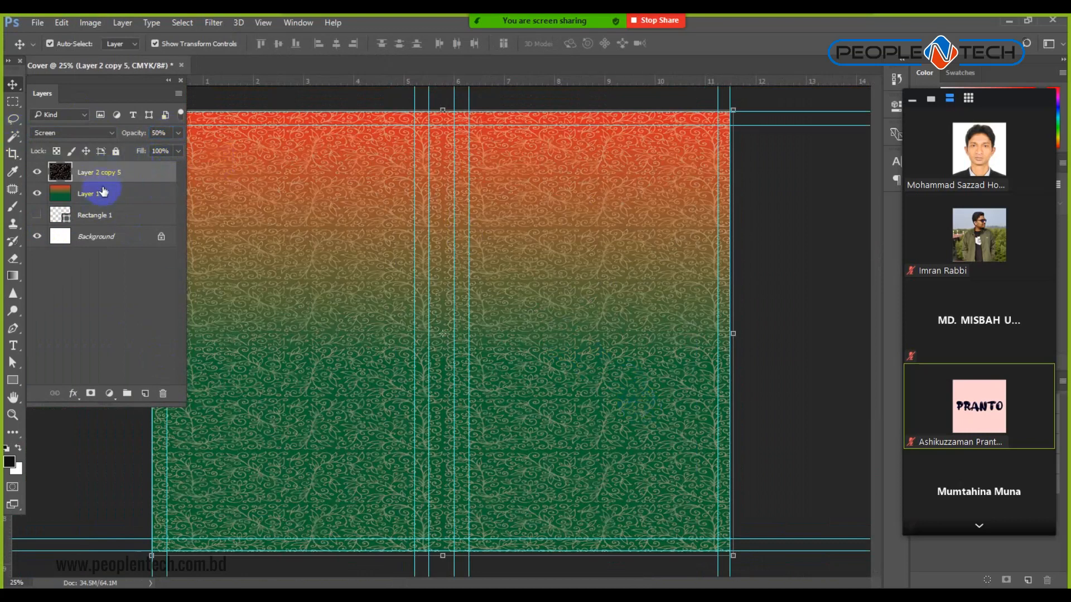
pyautogui.keyDown('ctrl'); pyautogui.click(562, 257); pyautogui.keyUp('ctrl')
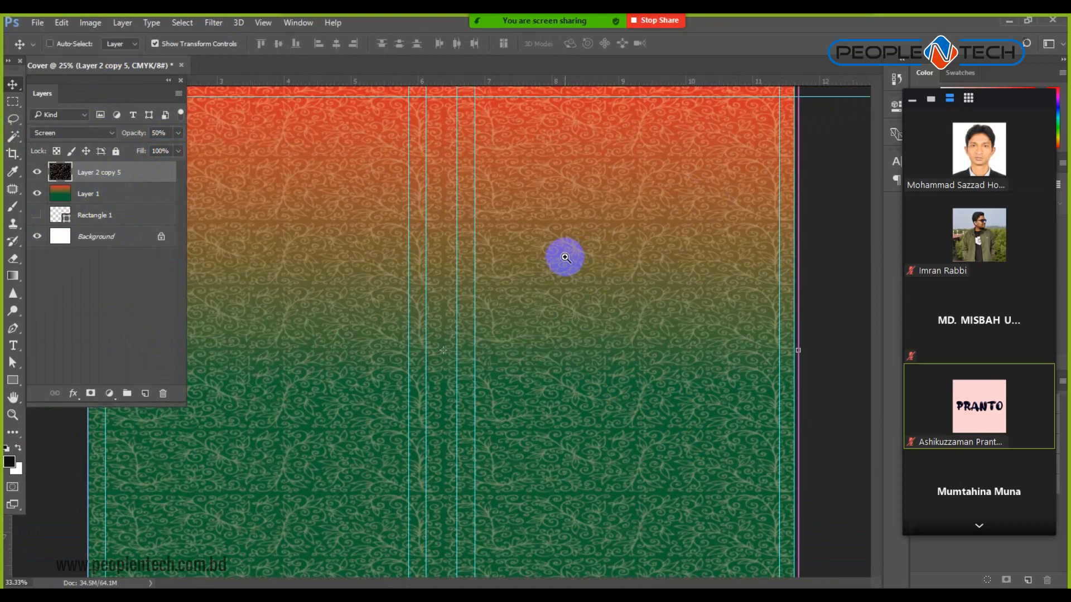
pyautogui.keyDown('ctrl'); pyautogui.click(562, 258); pyautogui.keyUp('ctrl')
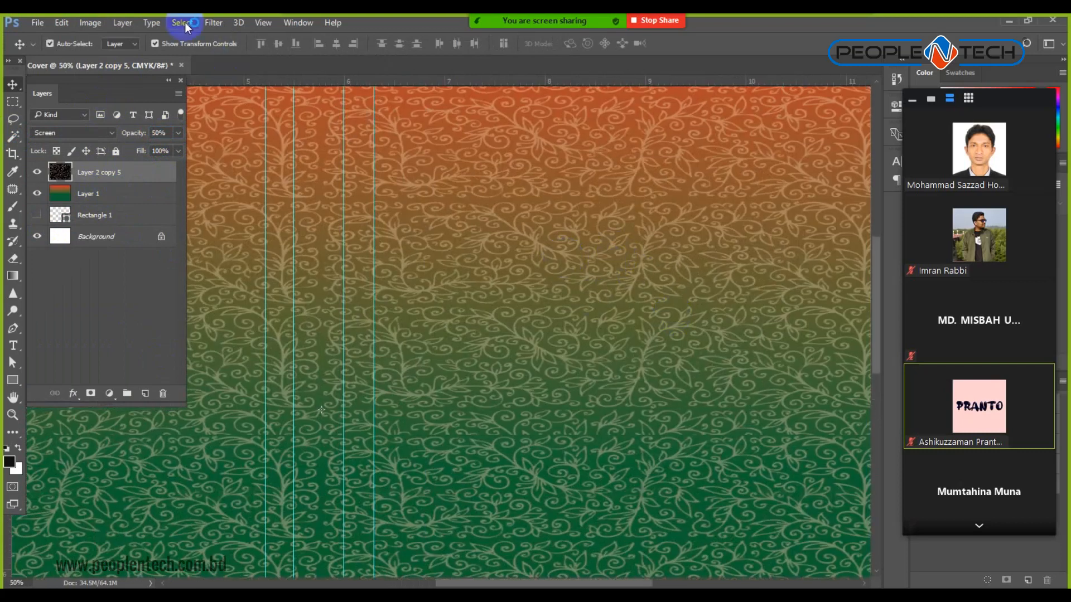
# Switch the Cover document from CMYK to RGB Color, choosing Don't Flatten.
pyautogui.click(182, 22)
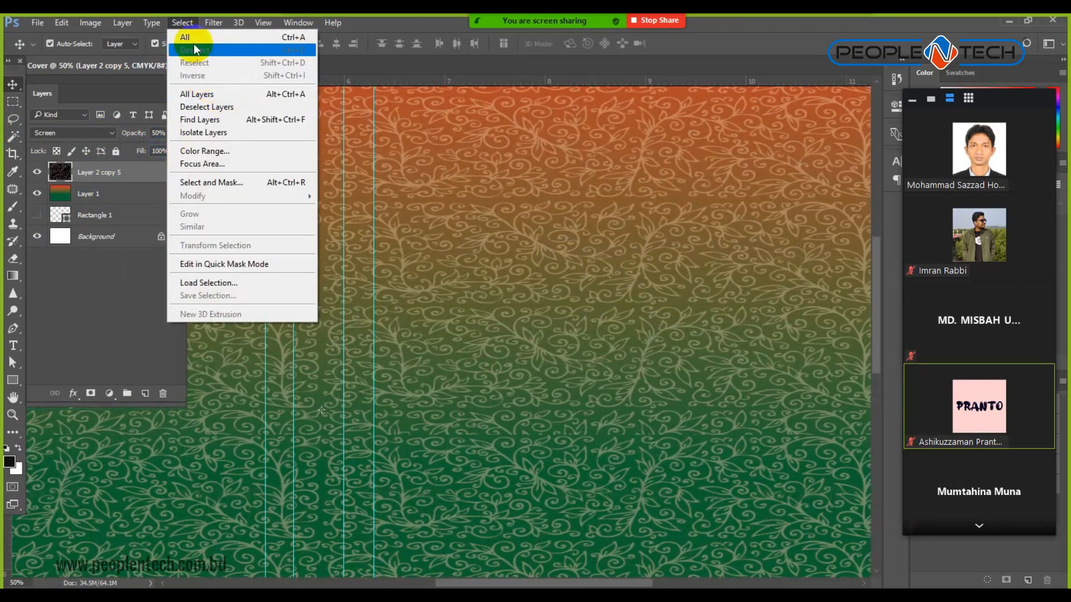
pyautogui.moveTo(215, 25)
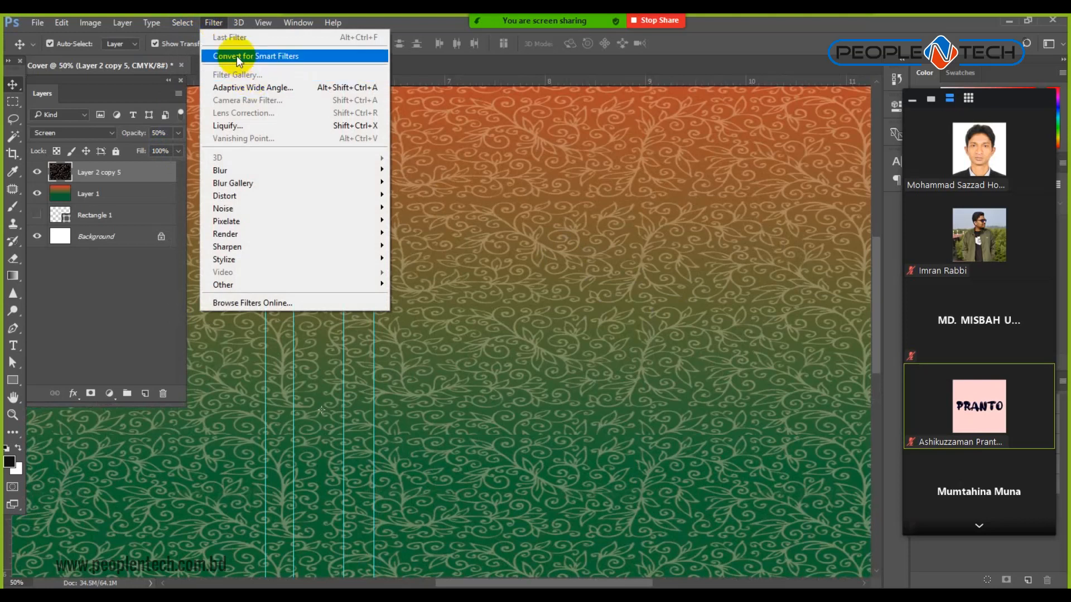
pyautogui.click(127, 300)
pyautogui.click(141, 172)
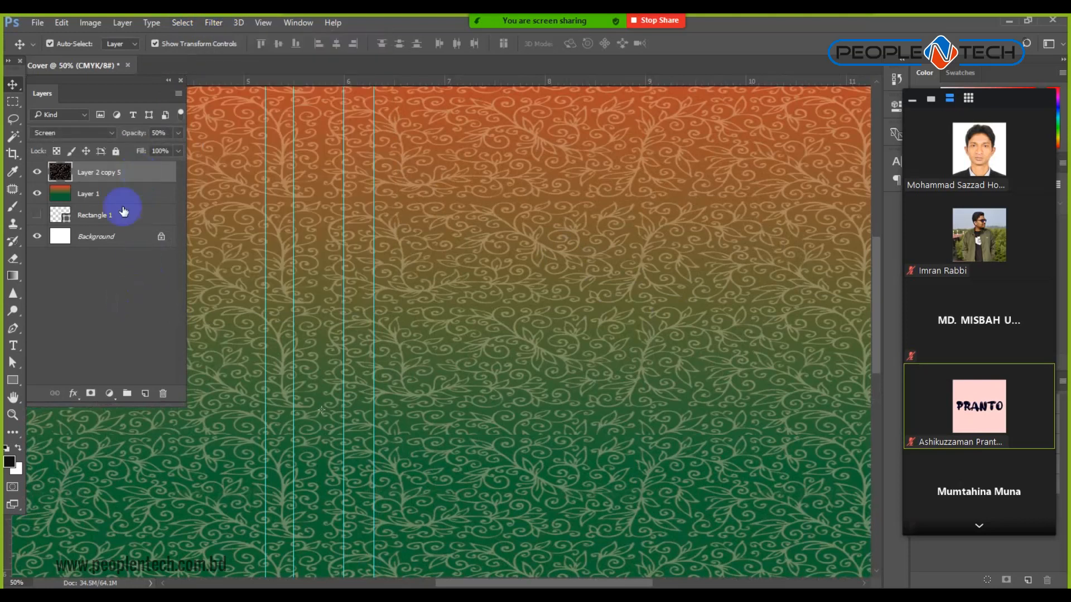
pyautogui.click(215, 23)
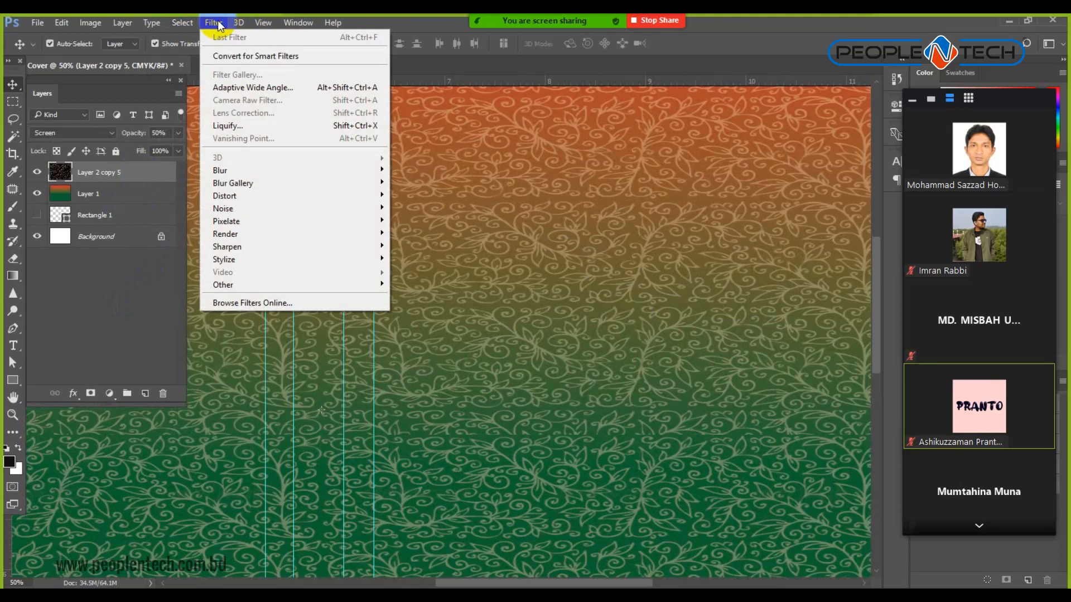
pyautogui.click(86, 335)
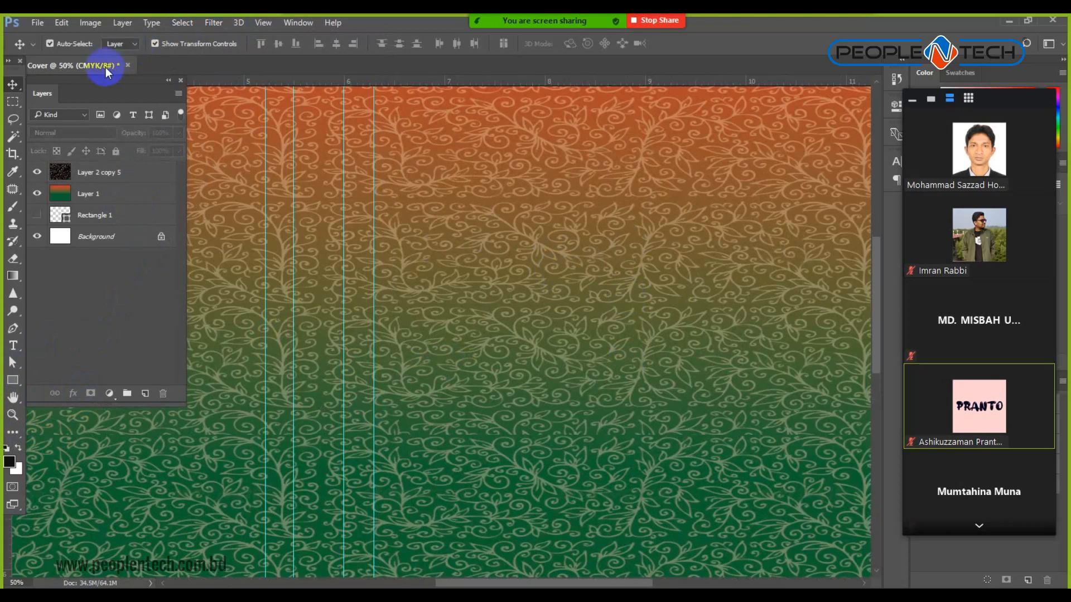
pyautogui.click(214, 23)
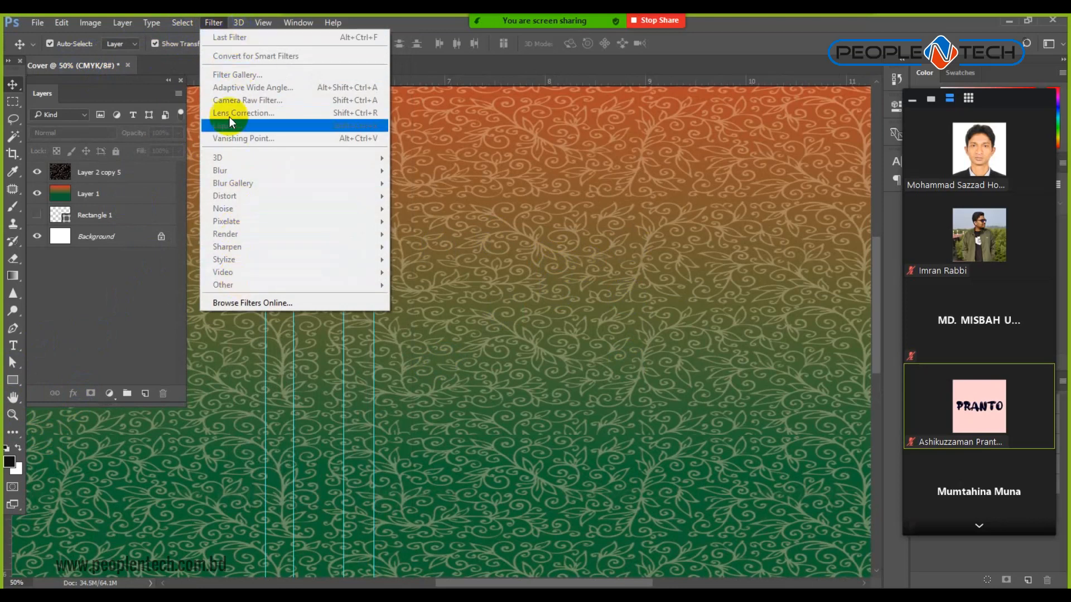
pyautogui.moveTo(90, 22)
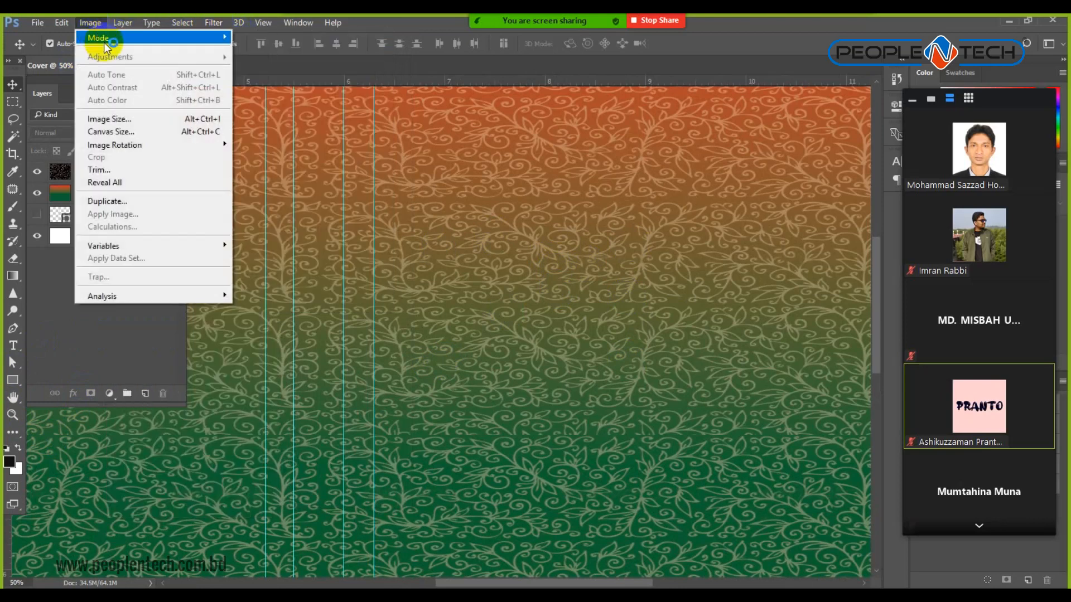
pyautogui.moveTo(112, 38)
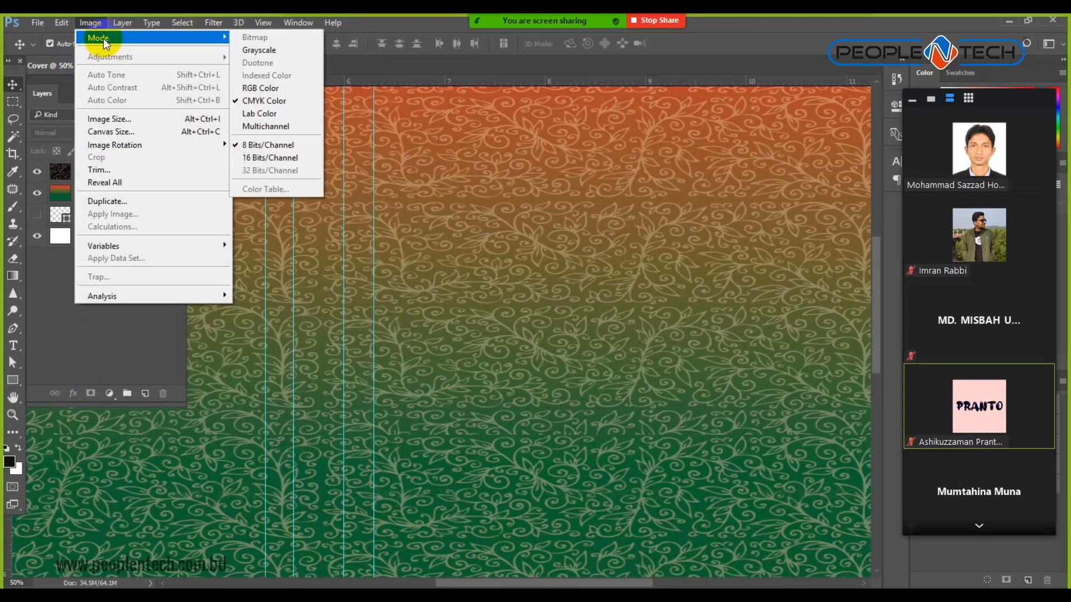
pyautogui.click(280, 88)
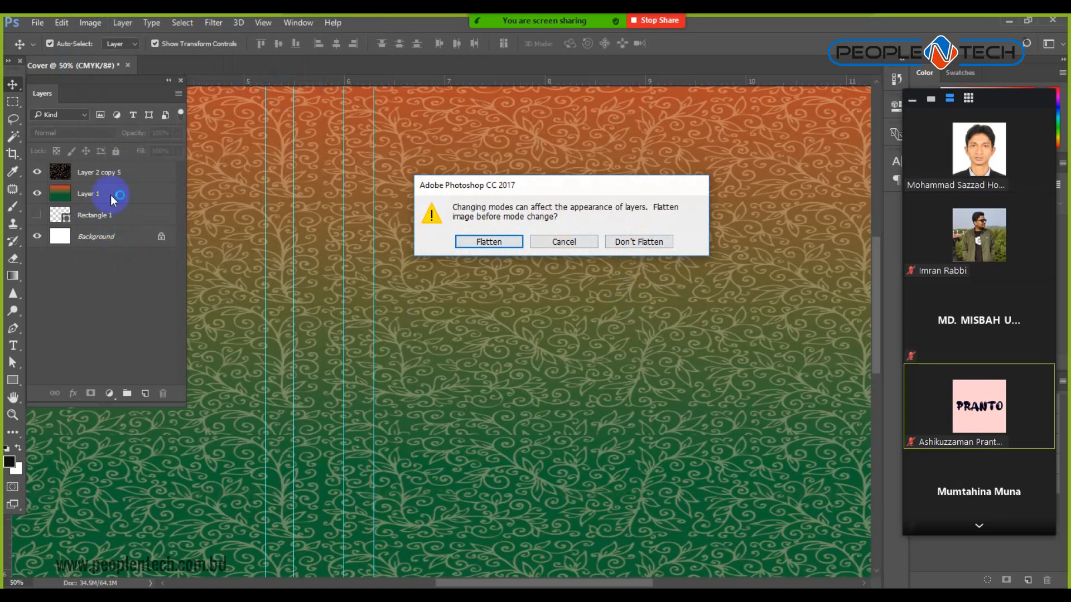
pyautogui.click(641, 243)
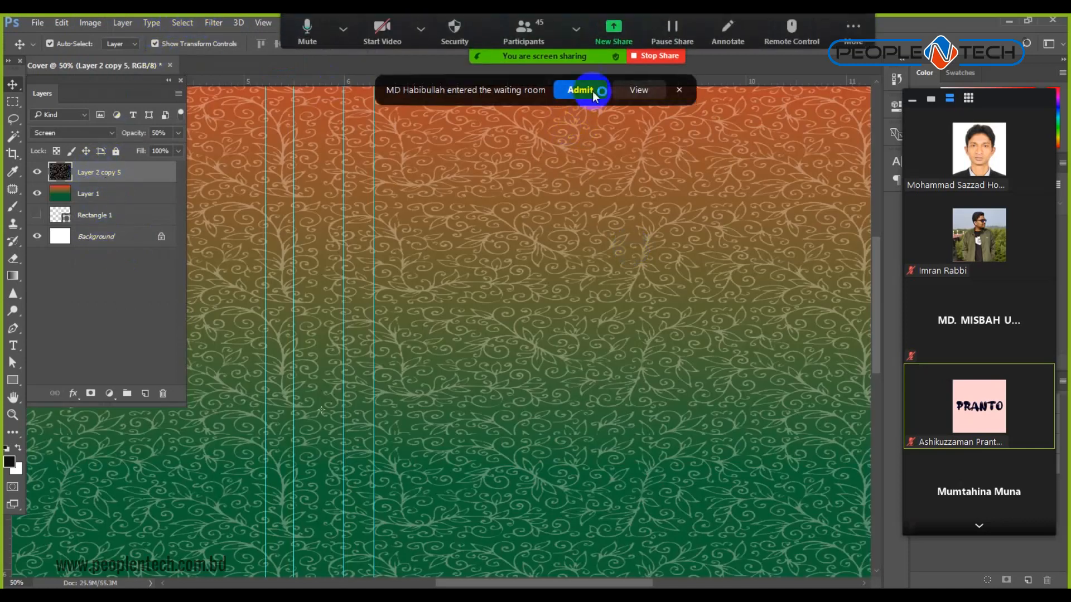
pyautogui.click(595, 95)
# Apply Filter Gallery's Distort > Ocean Ripple to the swirl texture layer.
pyautogui.click(212, 23)
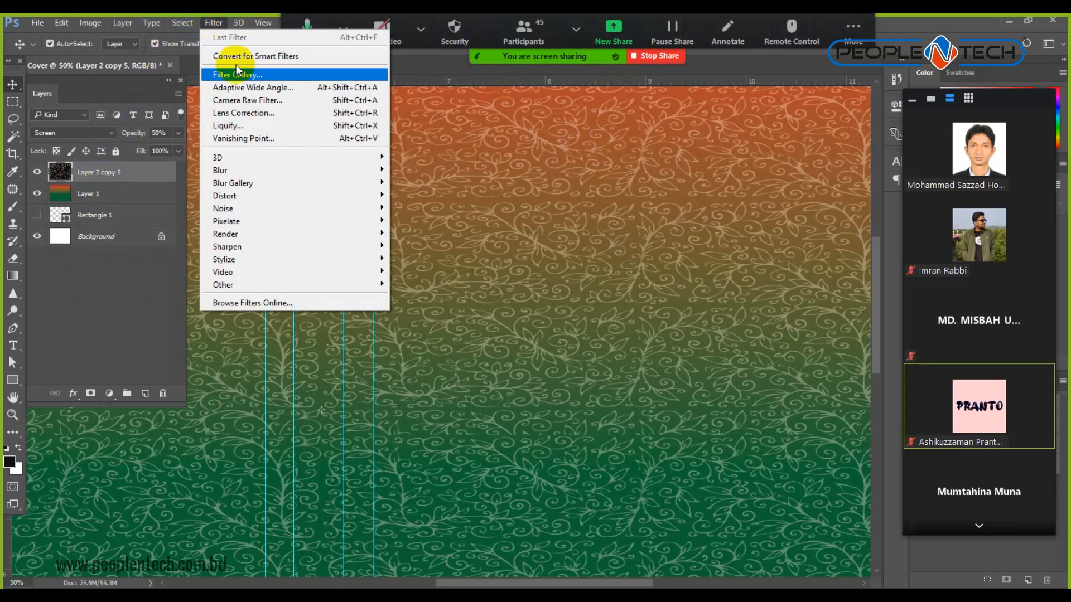
pyautogui.click(260, 76)
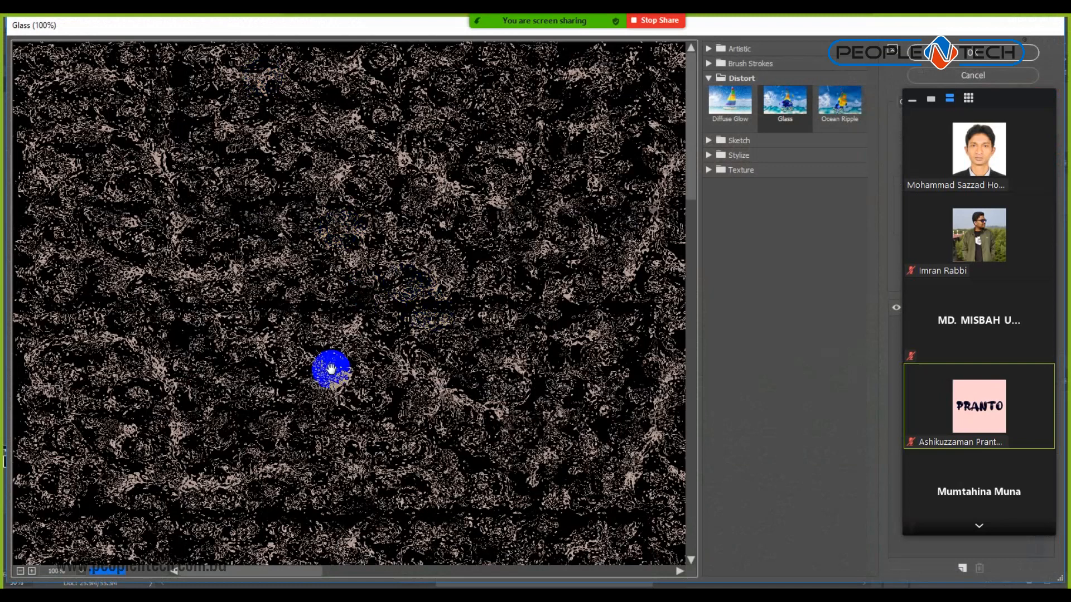
pyautogui.click(20, 572)
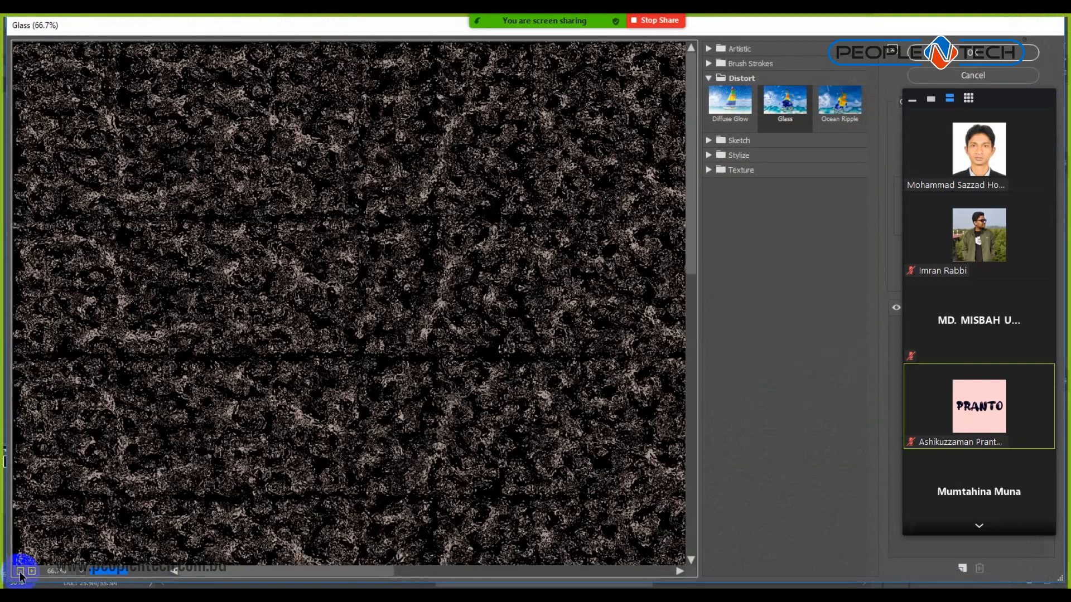
pyautogui.click(21, 573)
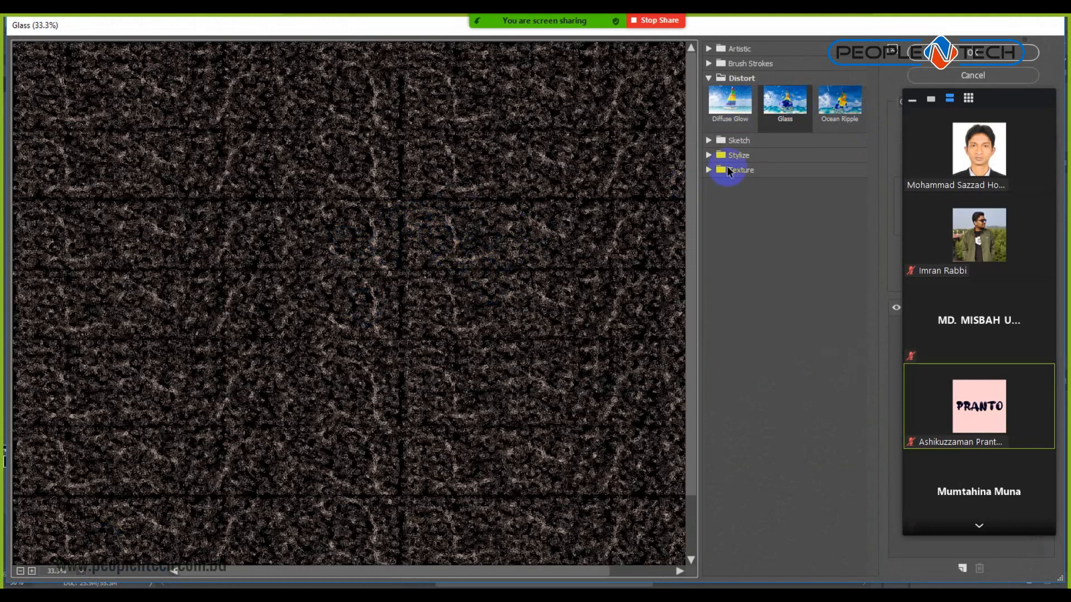
pyautogui.click(795, 104)
pyautogui.click(731, 100)
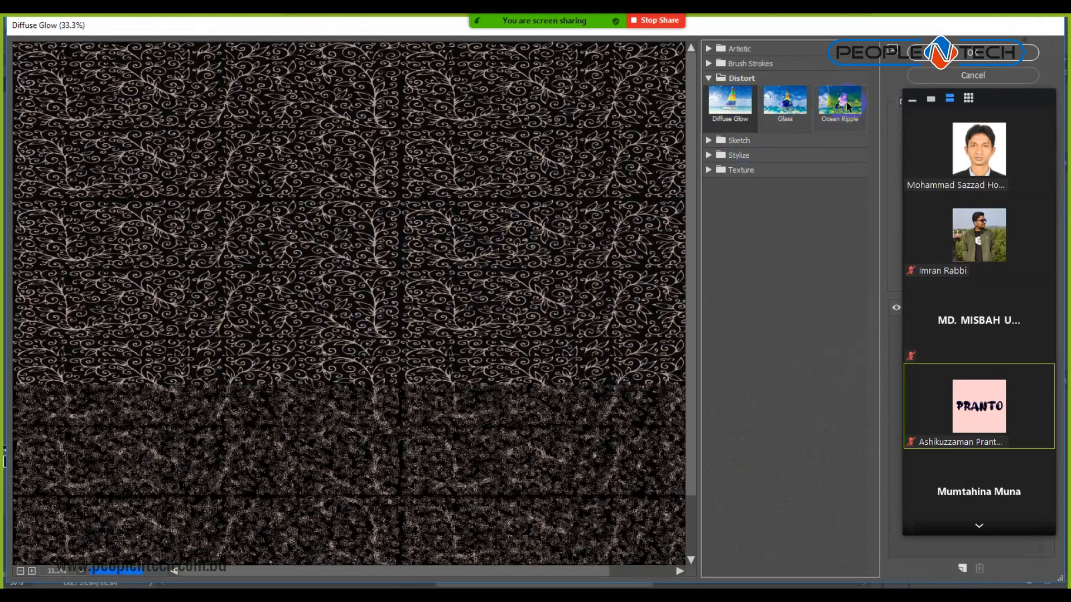
pyautogui.click(844, 120)
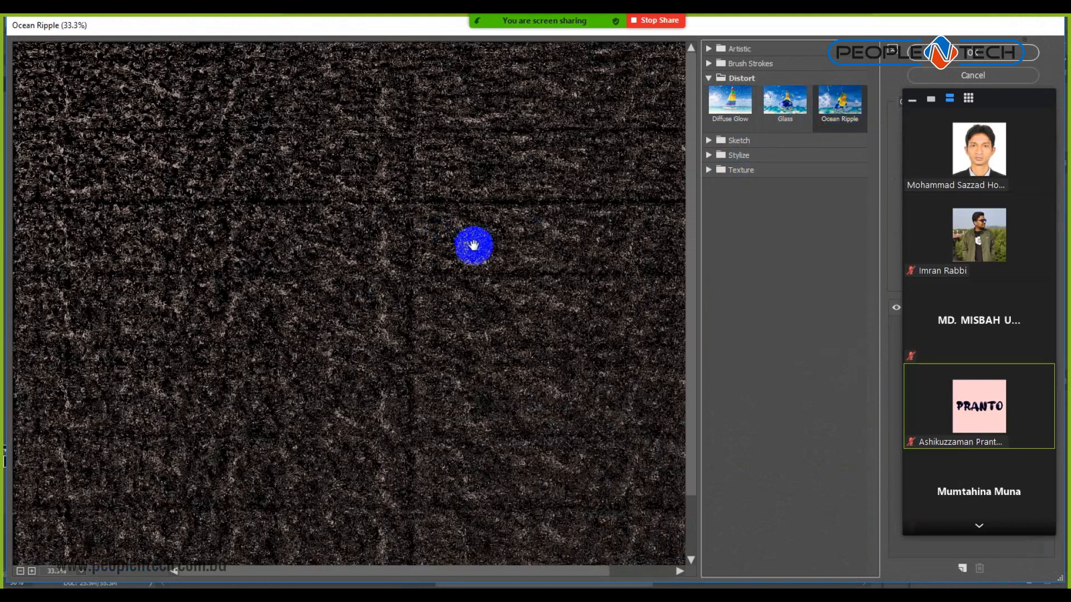
pyautogui.click(977, 53)
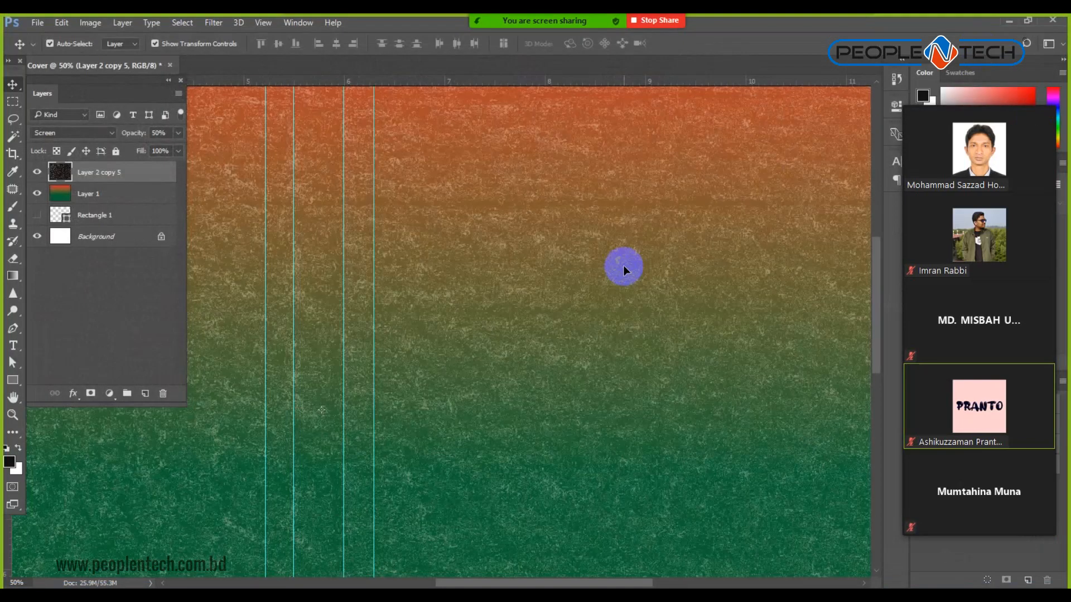
# Raise the texture layer's opacity to 100%.
pyautogui.hotkey('ctrl', '-')
pyautogui.hotkey('ctrl', '-')
pyautogui.click(178, 133)
pyautogui.moveTo(152, 149); pyautogui.dragTo(187, 151)
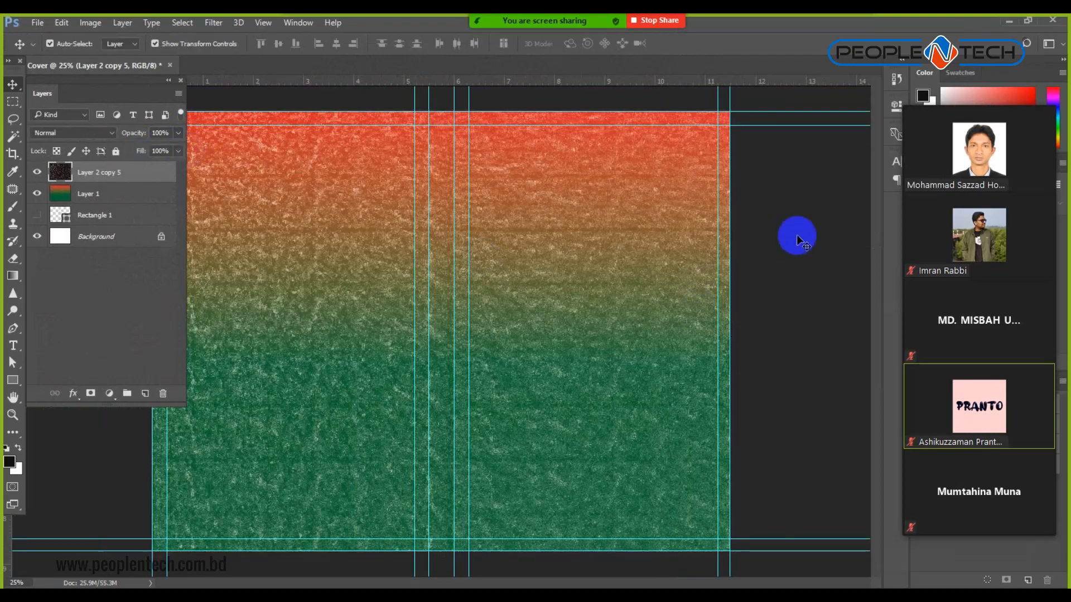
pyautogui.click(796, 232)
# Zoom in to inspect the rippled grain detail on the cover.
pyautogui.click(485, 437)
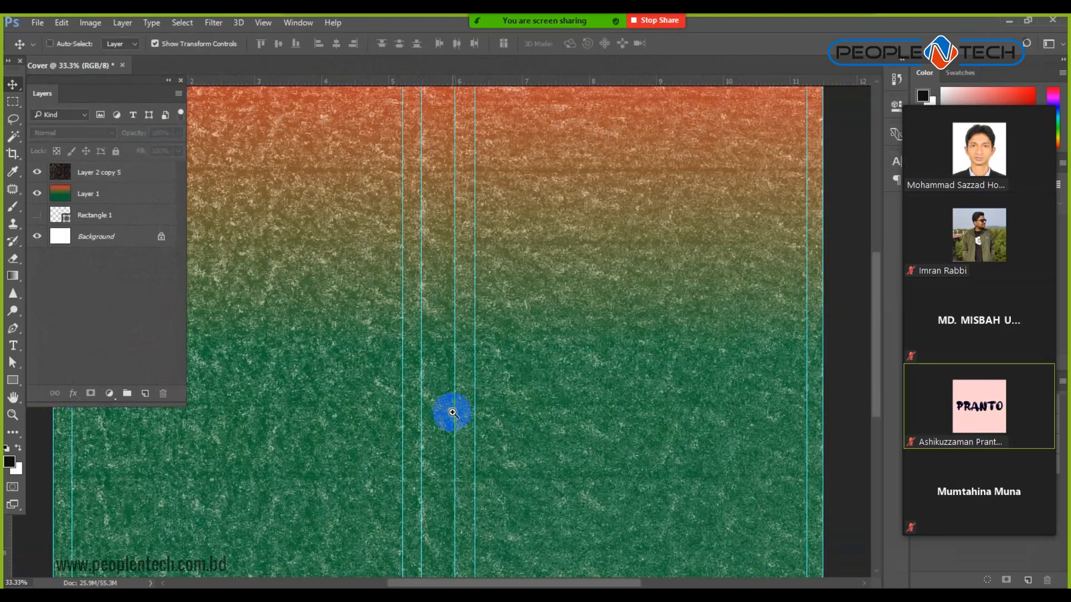
pyautogui.click(454, 410)
pyautogui.click(455, 409)
pyautogui.click(455, 410)
pyautogui.click(455, 410)
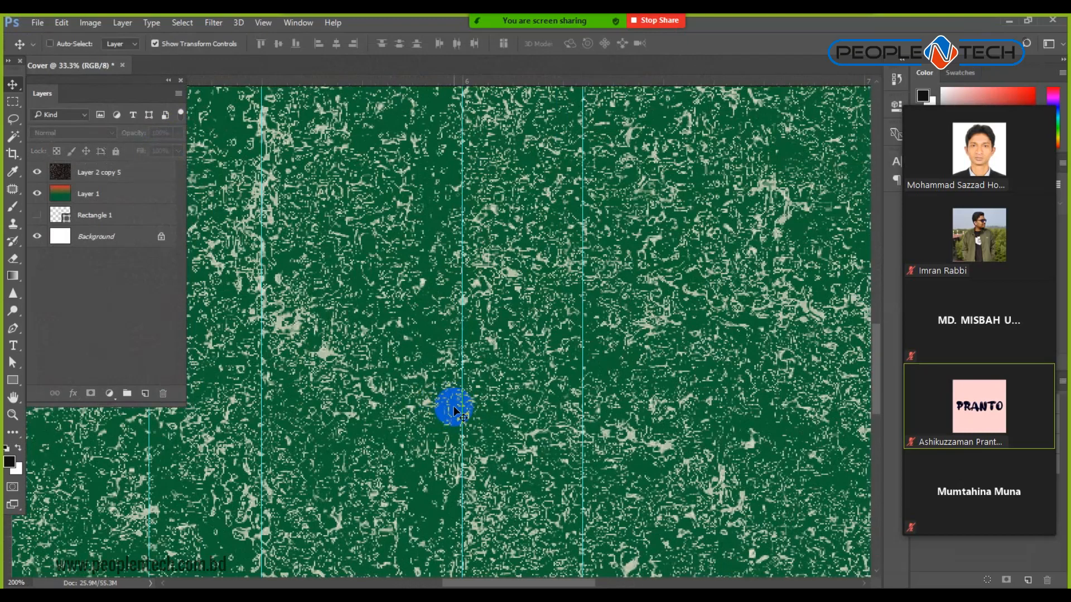
pyautogui.scroll(-7, 453, 410)
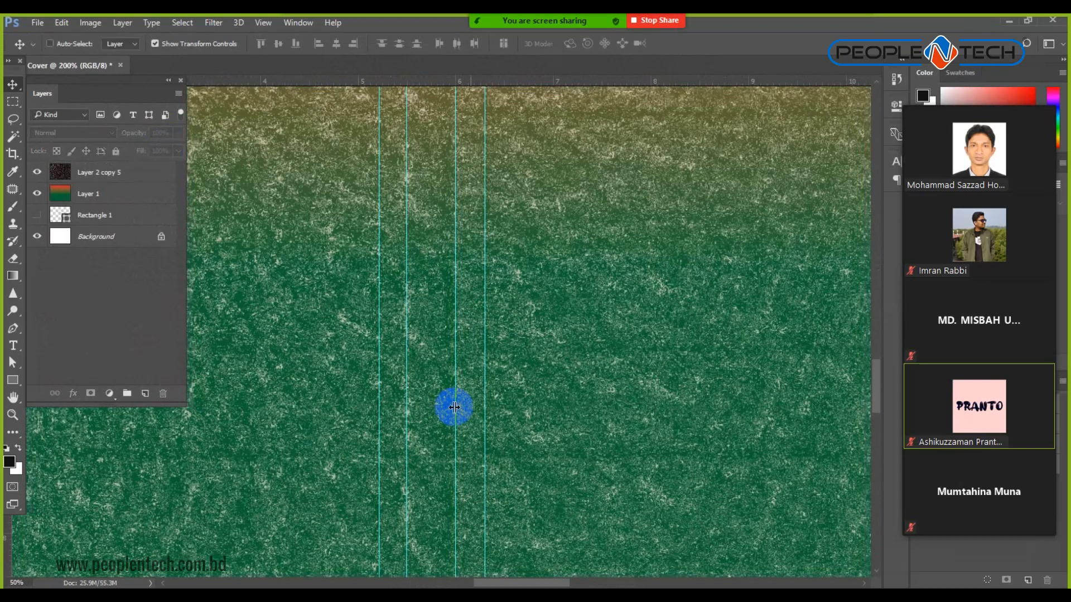
pyautogui.click(450, 375)
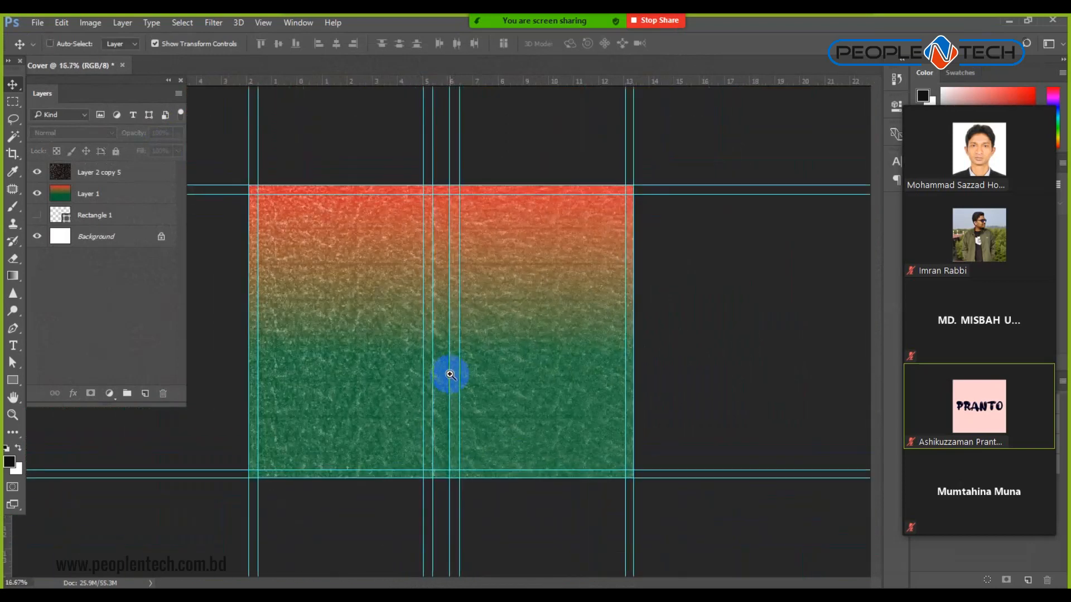
pyautogui.click(451, 375)
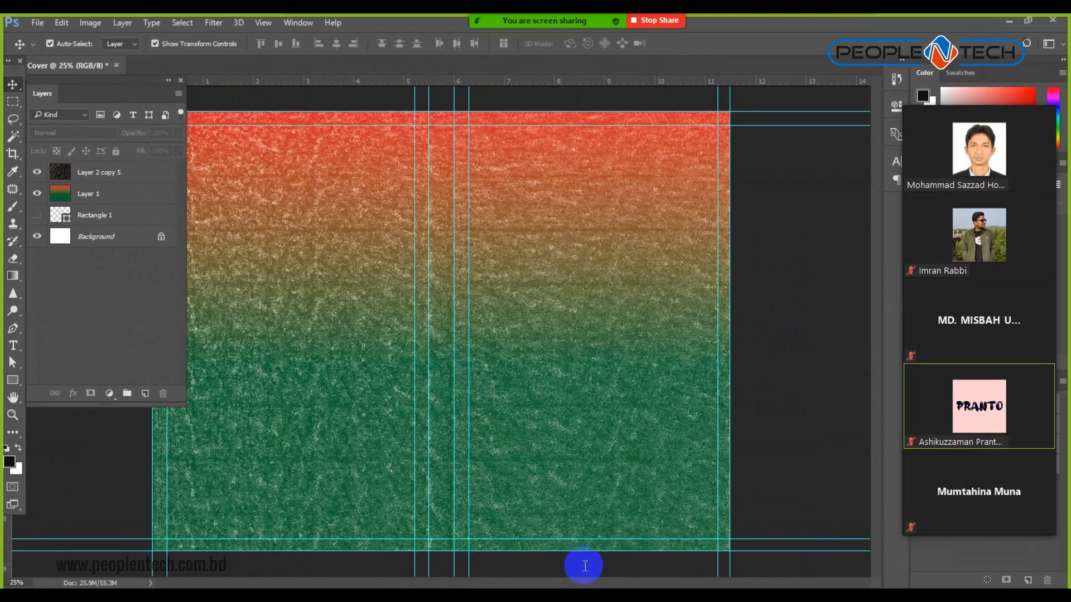
pyautogui.hotkey('alt', 'Tab')
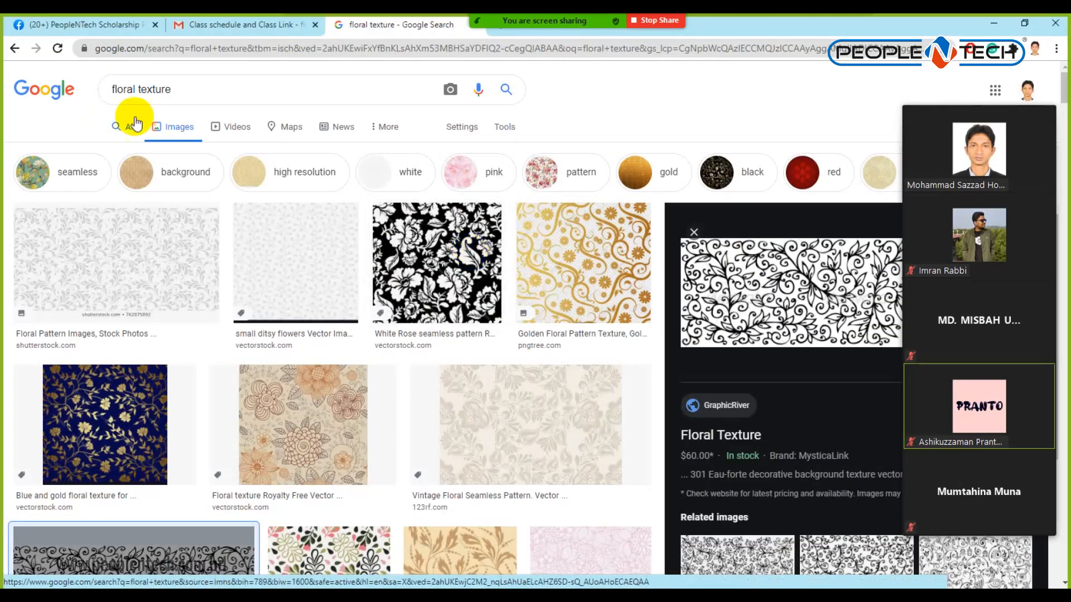
# Search Google Images for 'bangladeshi women'.
pyautogui.tripleClick(166, 87)
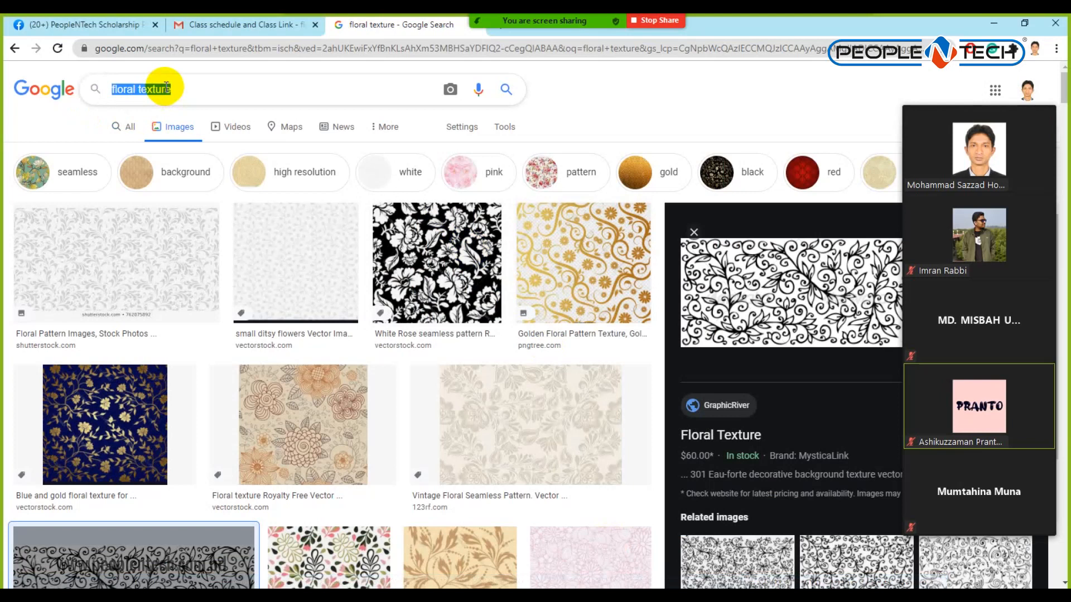
pyautogui.write('owmen')
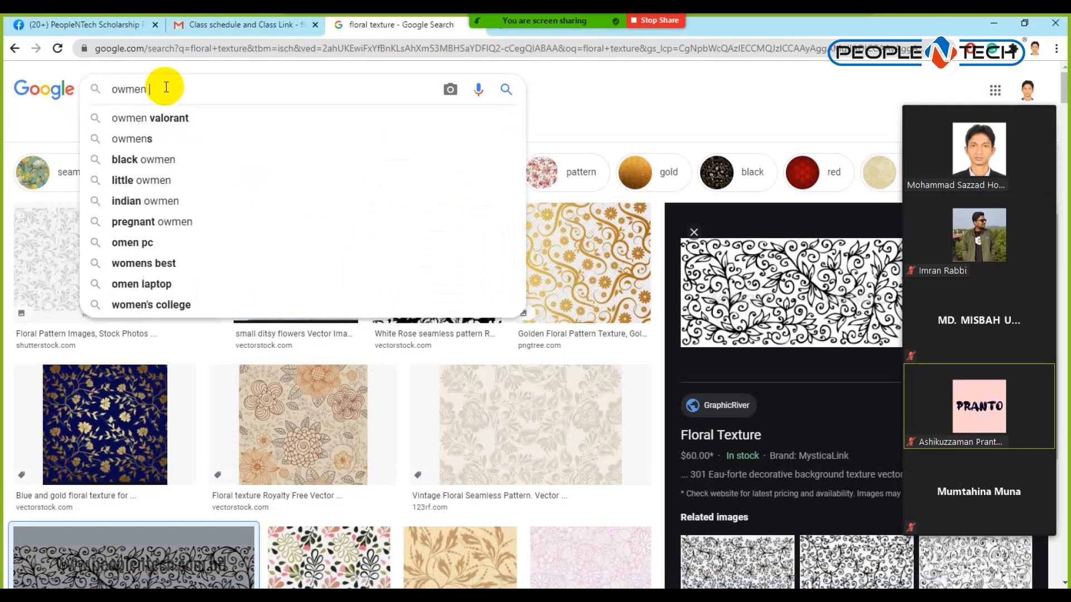
pyautogui.write(' pow')
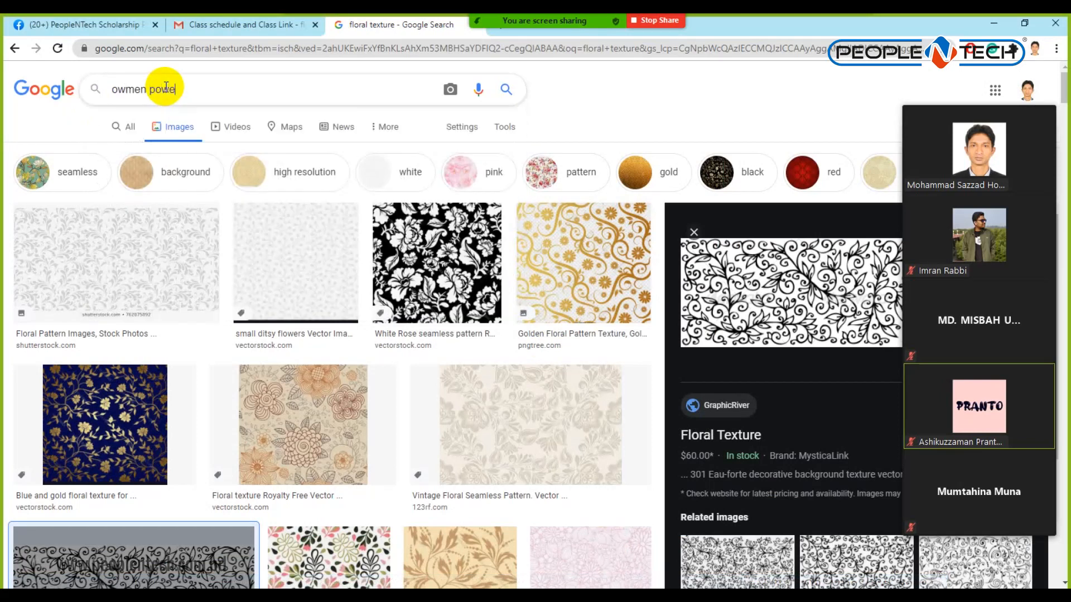
pyautogui.hotkey('ctrl', 'a')
pyautogui.press('BackSpace')
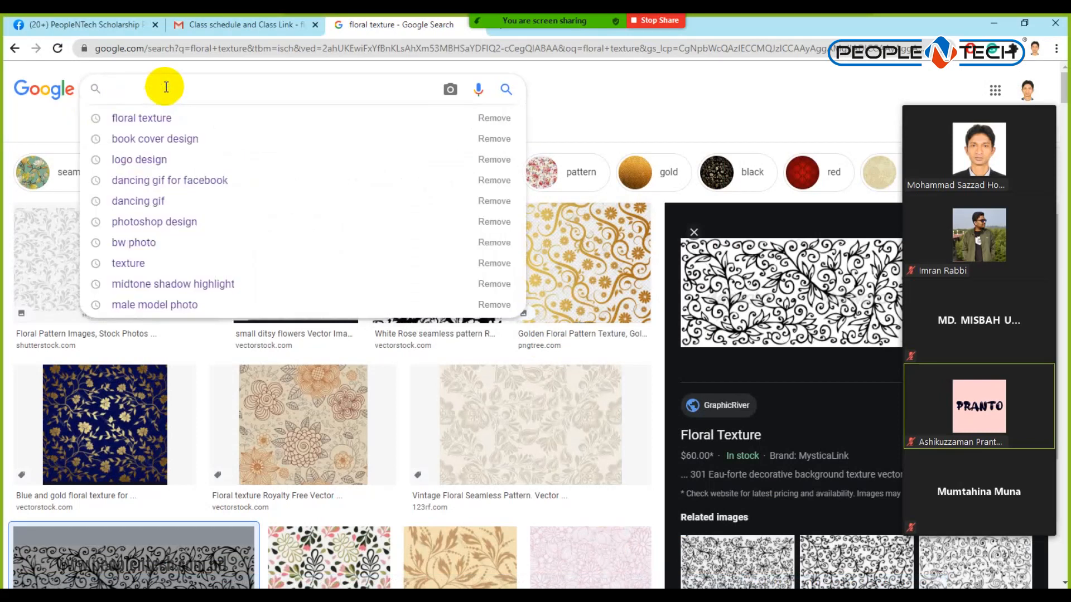
pyautogui.write('bangla')
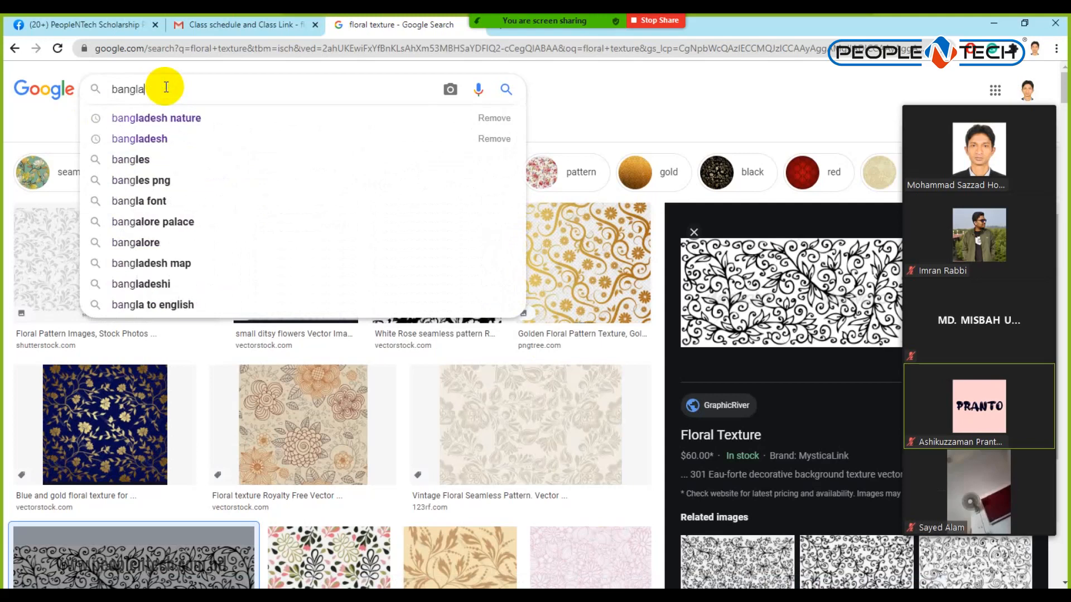
pyautogui.write('deshi women')
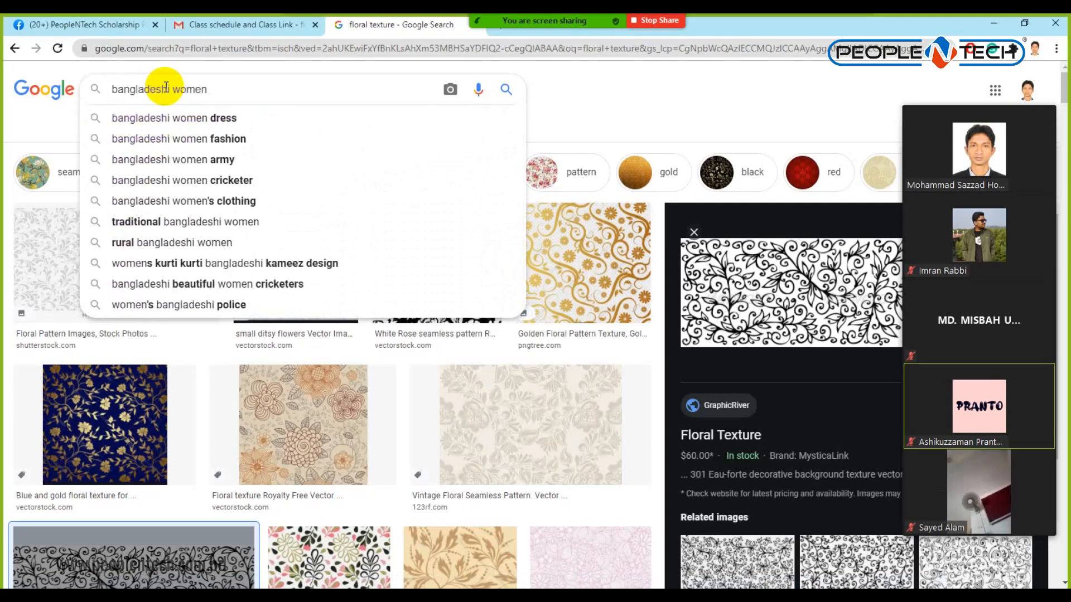
pyautogui.press('Return')
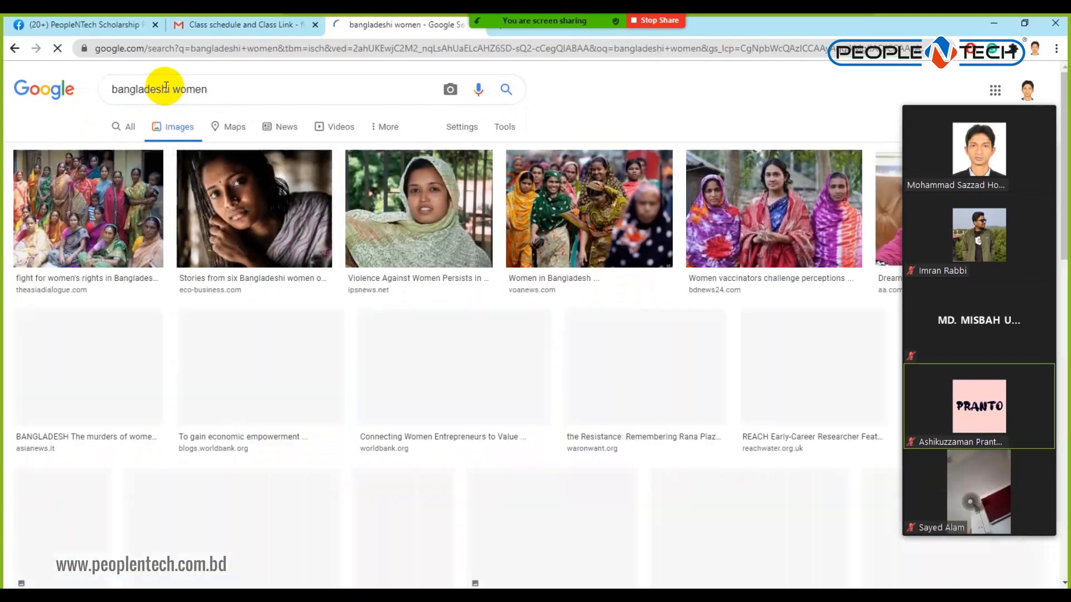
# Open the black-and-white young girl portrait and copy the image.
pyautogui.click(248, 206)
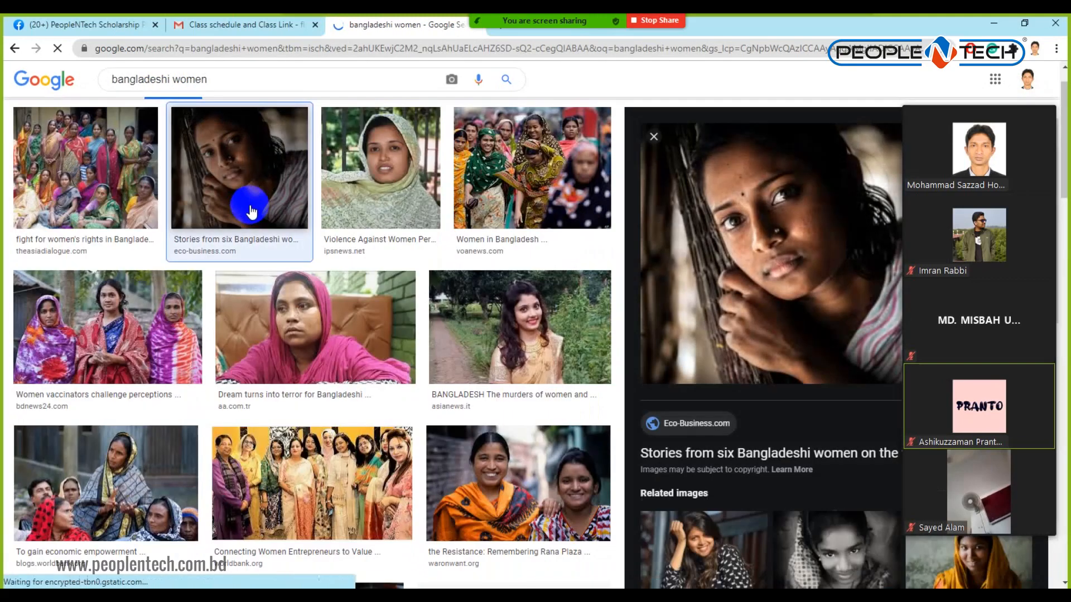
pyautogui.click(852, 539)
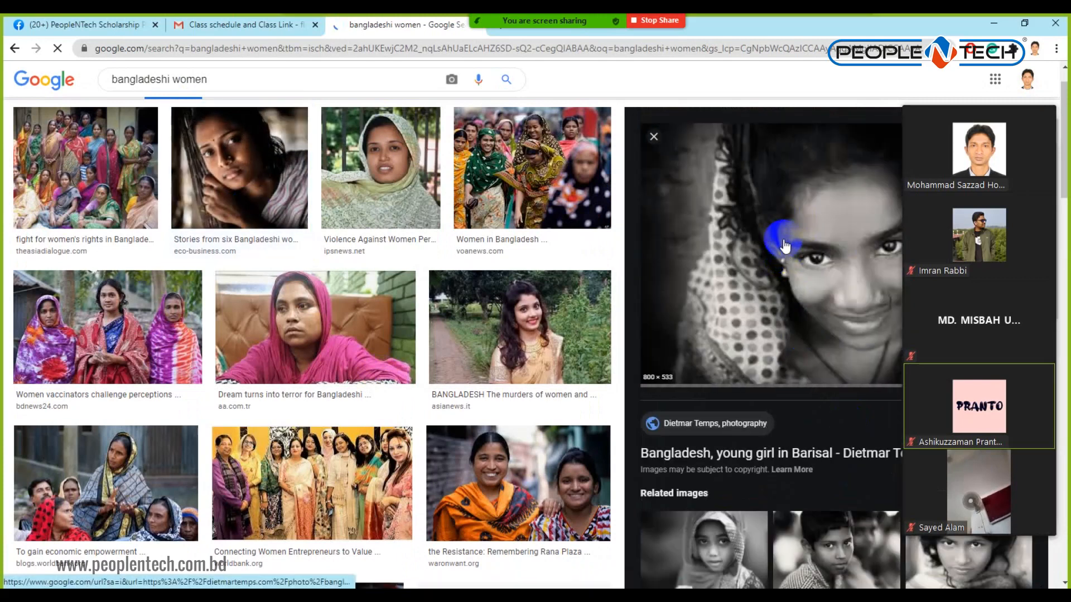
pyautogui.rightClick(790, 216)
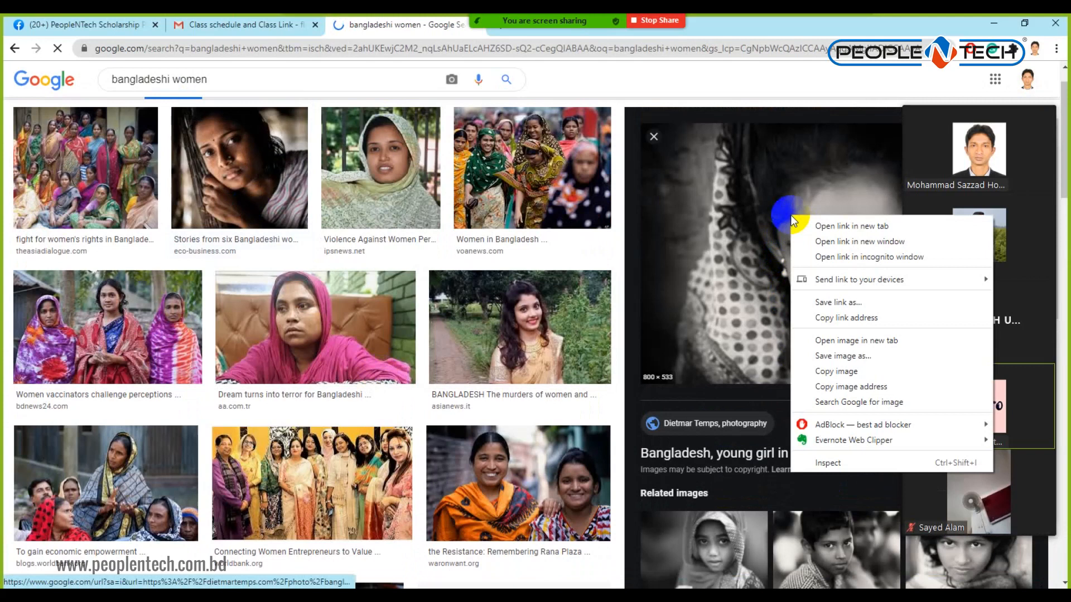
pyautogui.click(837, 373)
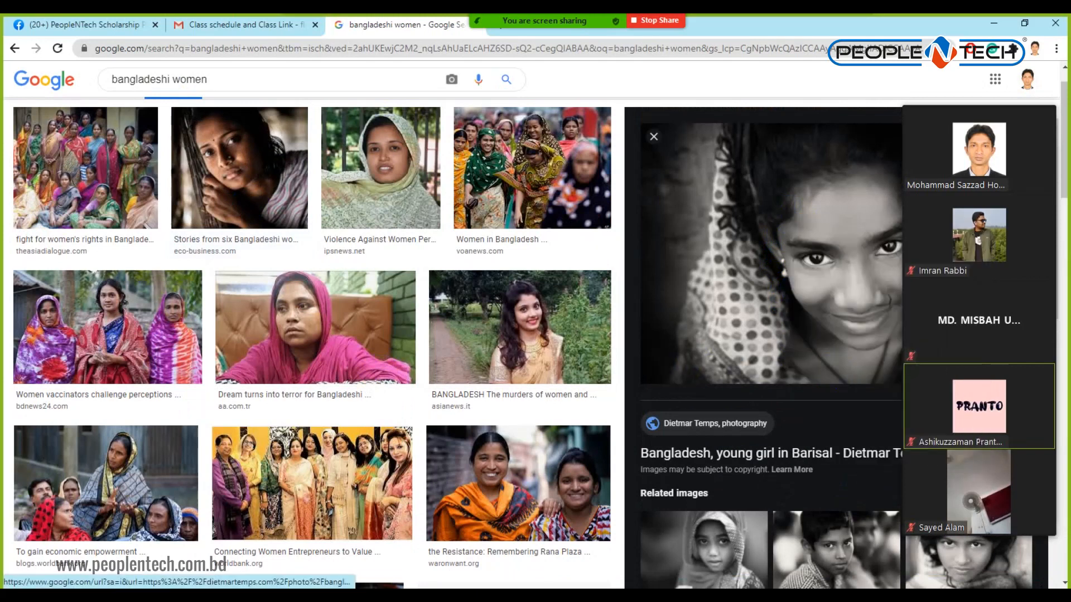
pyautogui.hotkey('alt', 'Tab')
# Paste the portrait, enlarge it to about double size, and move it to the lower right.
pyautogui.hotkey('ctrl', 'v')
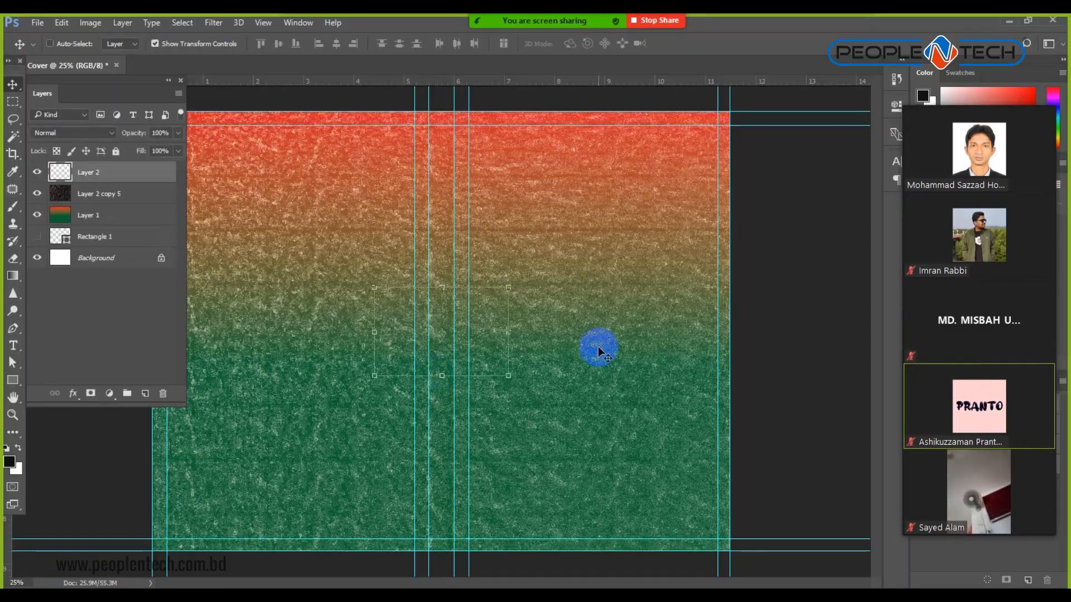
pyautogui.moveTo(510, 378); pyautogui.dragTo(575, 439)
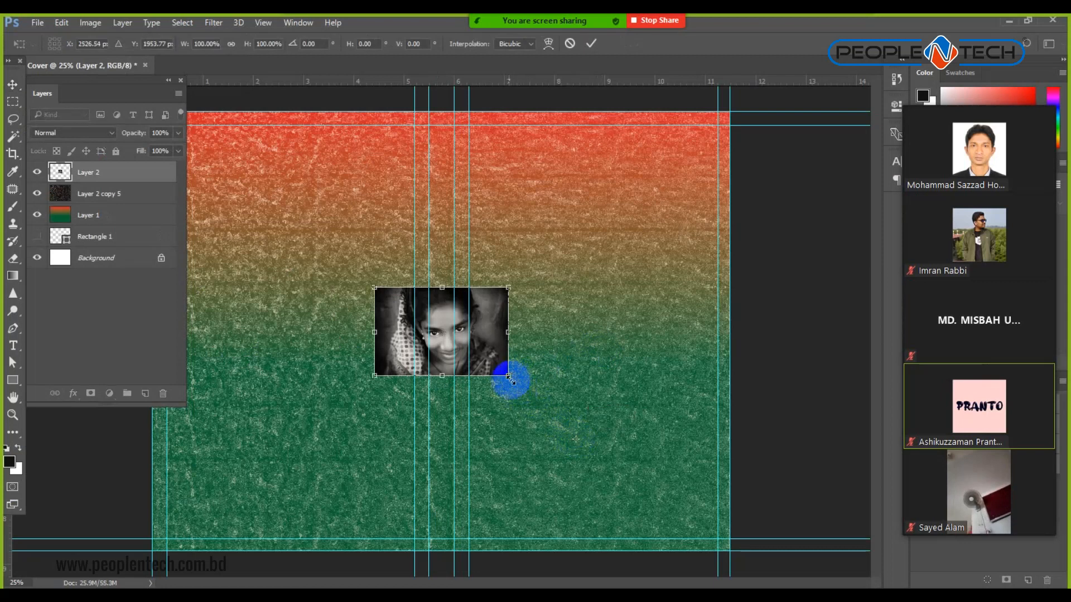
pyautogui.moveTo(507, 377)
pyautogui.mouseDown()
pyautogui.moveTo(567, 445)
pyautogui.moveTo(507, 357)
pyautogui.moveTo(506, 366)
pyautogui.mouseUp()
pyautogui.moveTo(351, 270); pyautogui.dragTo(224, 146)
pyautogui.doubleClick(348, 302)
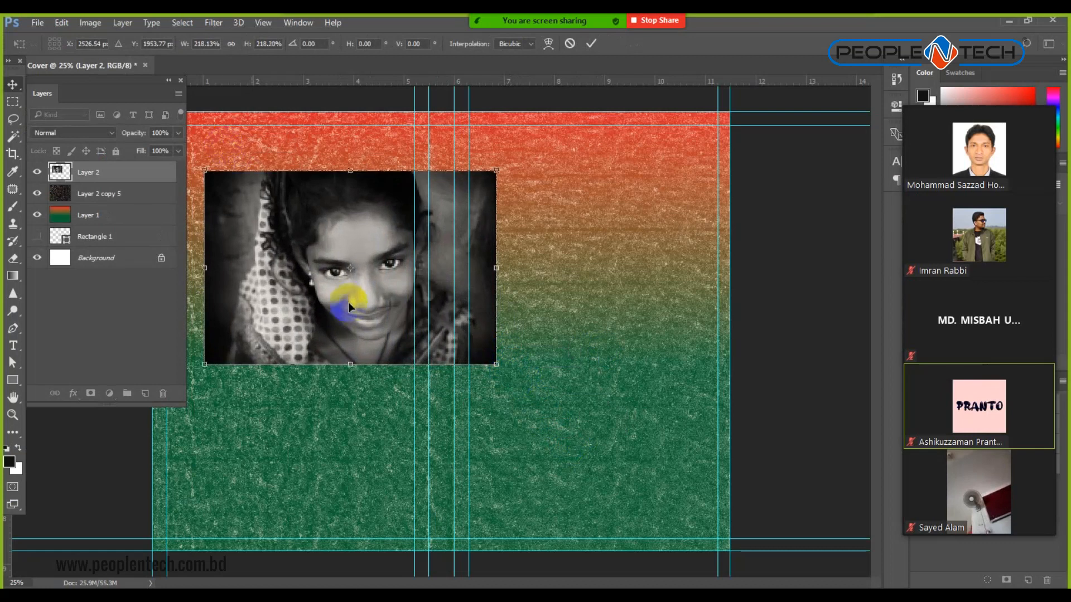
pyautogui.moveTo(358, 329); pyautogui.dragTo(586, 520)
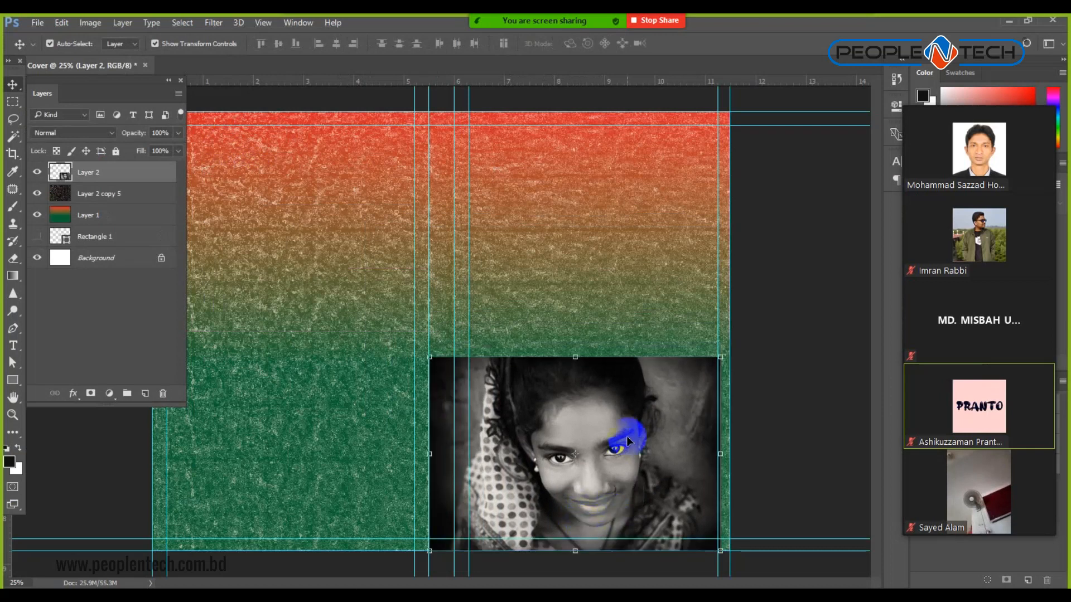
# Blend the portrait in Screen mode and resize it to fill the lower right.
pyautogui.click(112, 132)
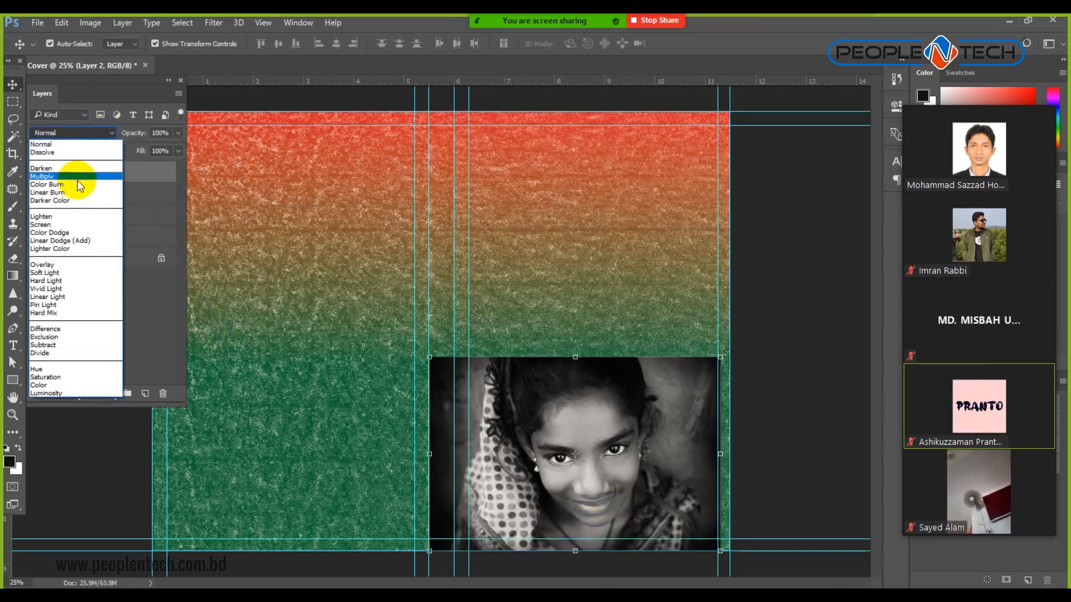
pyautogui.click(82, 225)
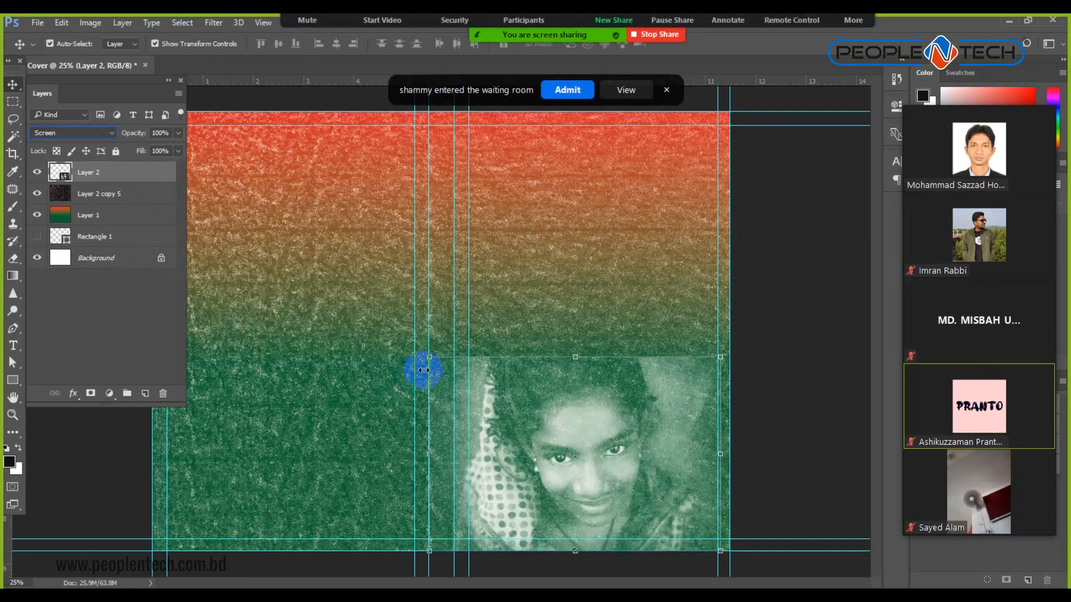
pyautogui.click(578, 90)
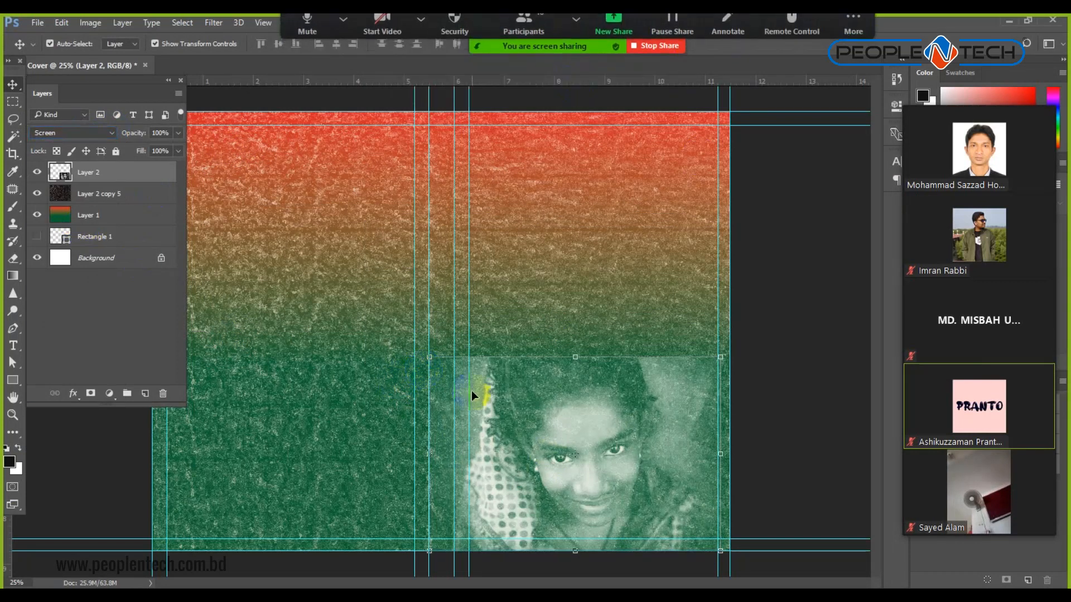
pyautogui.click(429, 358)
pyautogui.moveTo(386, 300); pyautogui.dragTo(422, 319)
pyautogui.moveTo(721, 342); pyautogui.dragTo(734, 322)
pyautogui.doubleClick(627, 414)
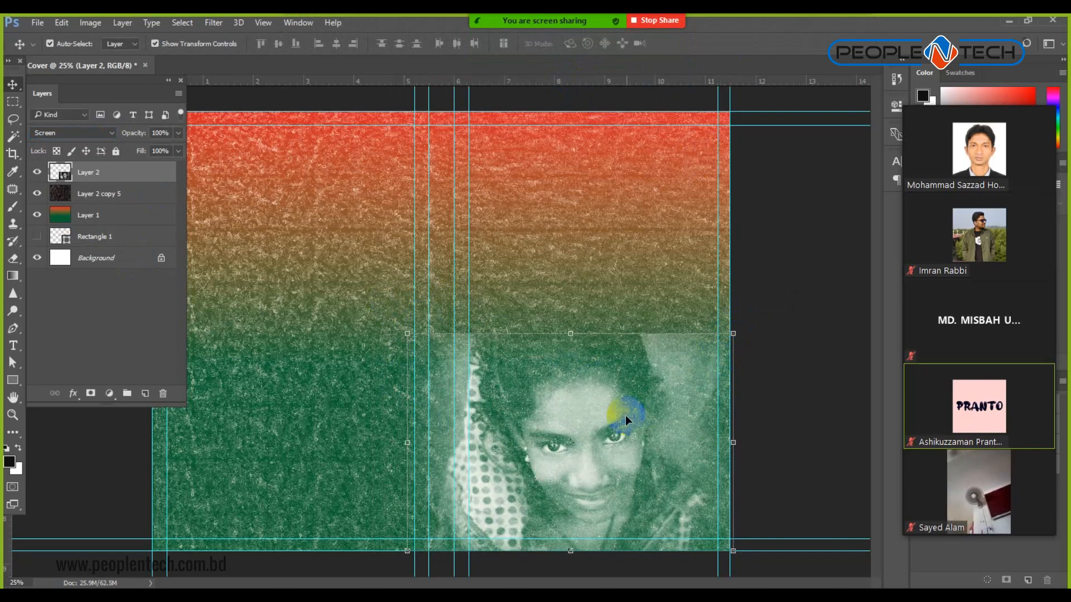
pyautogui.click(93, 23)
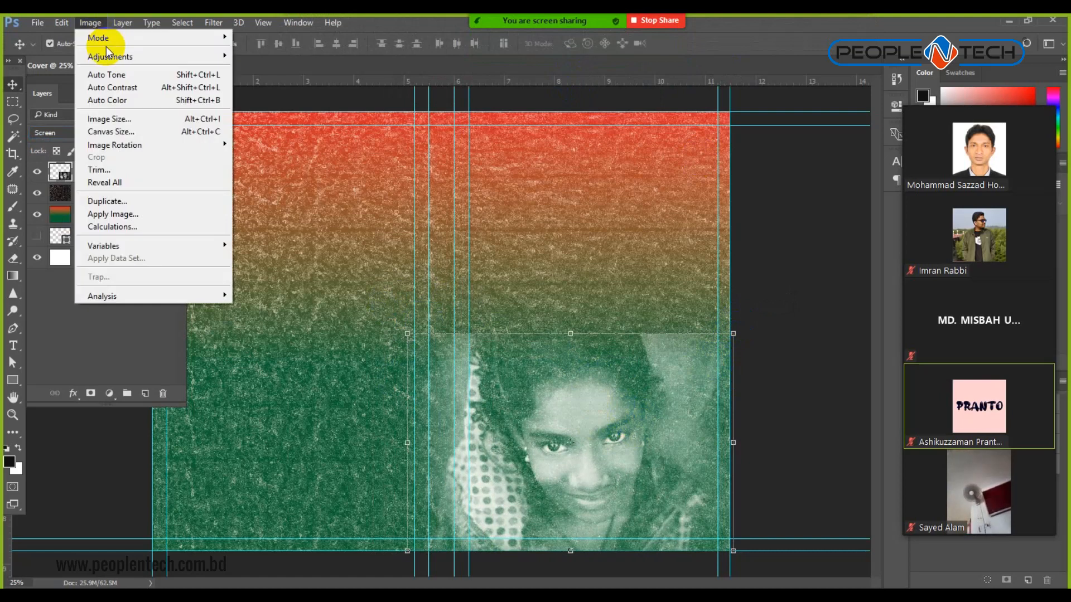
# Apply Levels to the portrait with black input near 69 and midtone near 1.18.
pyautogui.moveTo(140, 56)
pyautogui.click(281, 68)
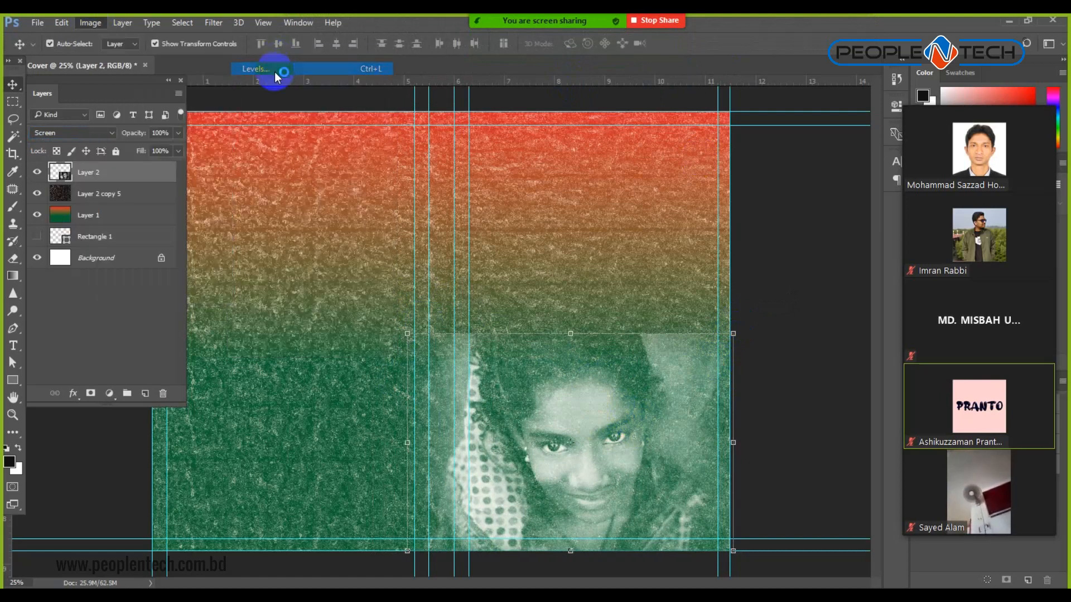
pyautogui.moveTo(671, 278); pyautogui.dragTo(691, 282)
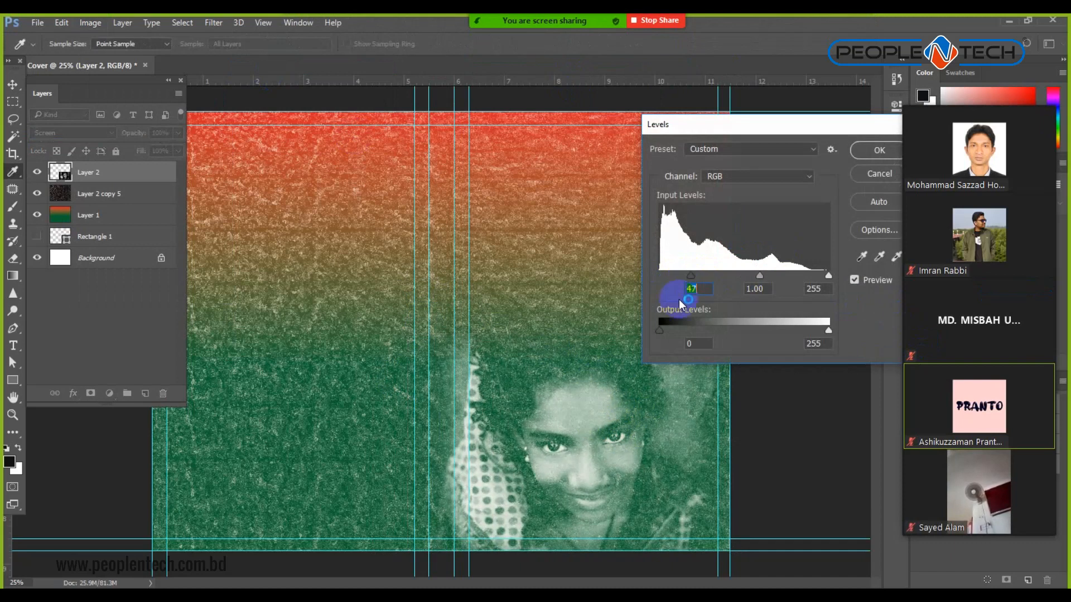
pyautogui.moveTo(759, 275); pyautogui.dragTo(705, 277)
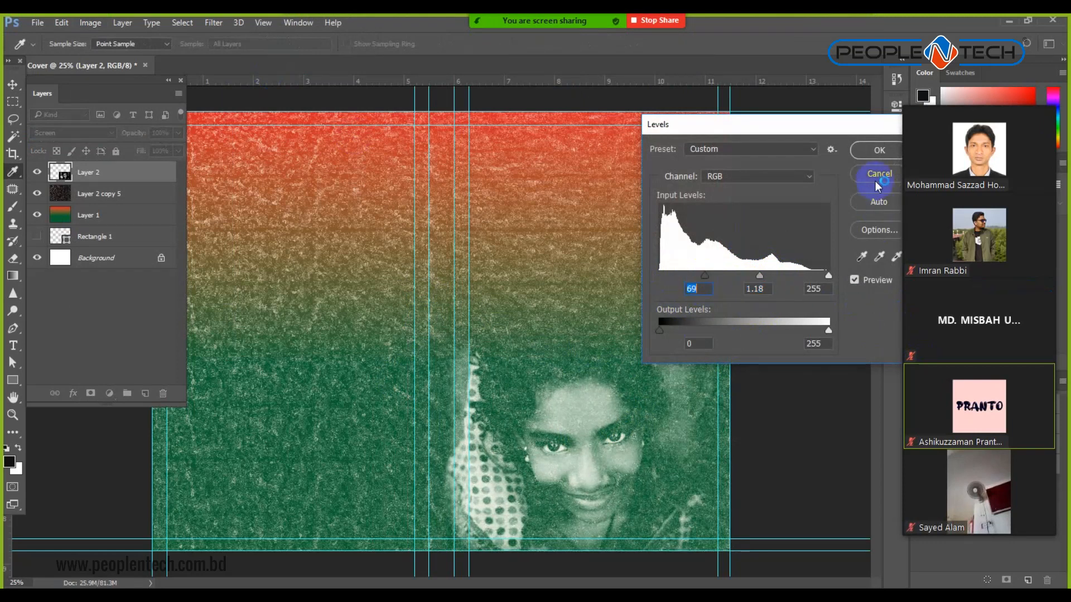
pyautogui.click(876, 149)
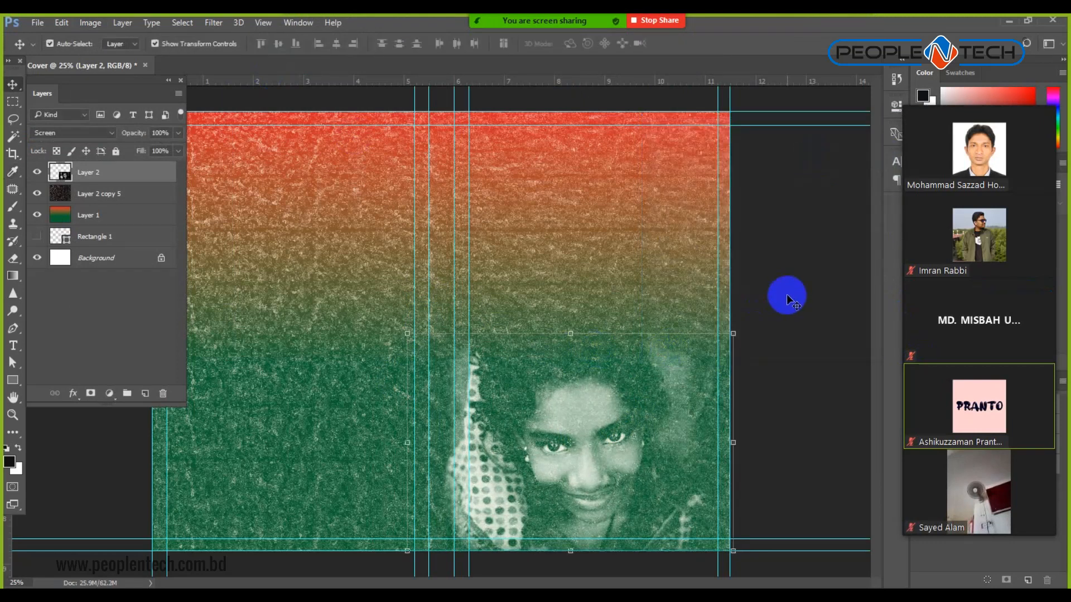
# Reposition the portrait so her face sits at the bottom of the right panel.
pyautogui.moveTo(616, 454); pyautogui.dragTo(616, 240)
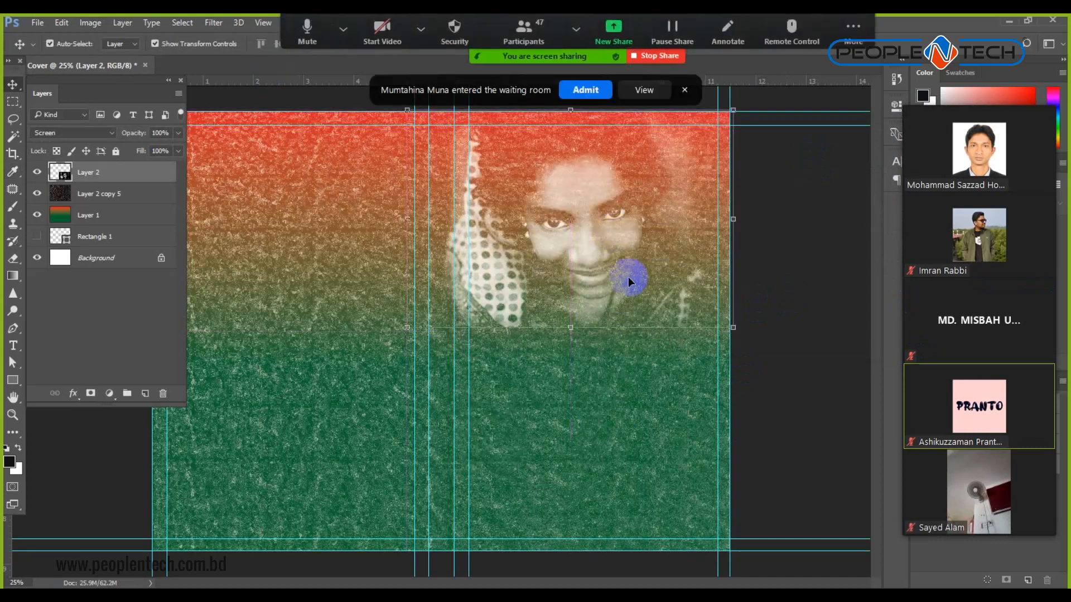
pyautogui.click(586, 89)
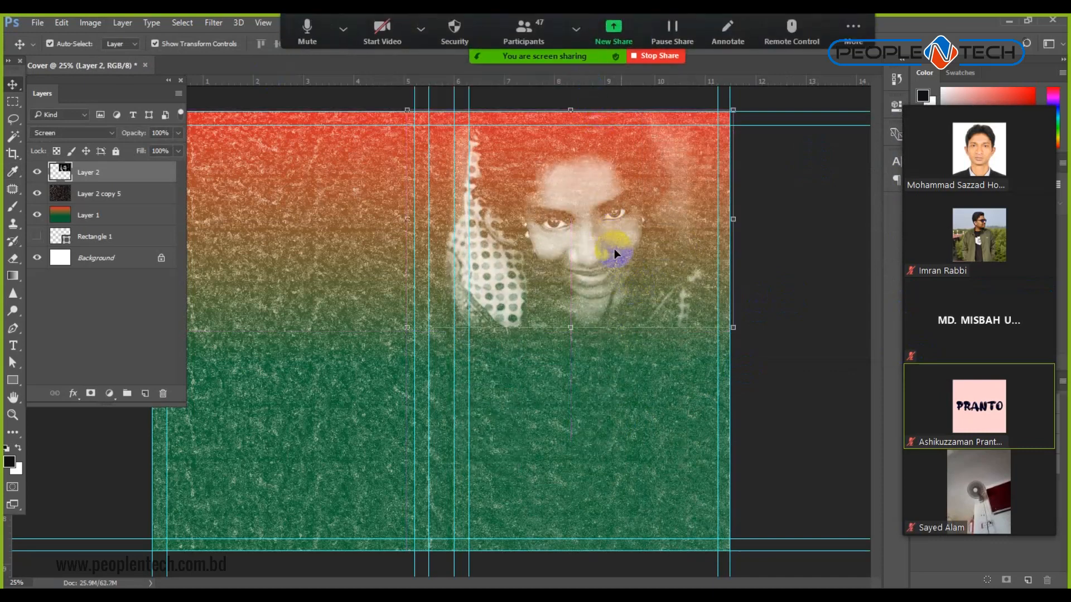
pyautogui.moveTo(597, 234); pyautogui.dragTo(594, 455)
pyautogui.click(782, 296)
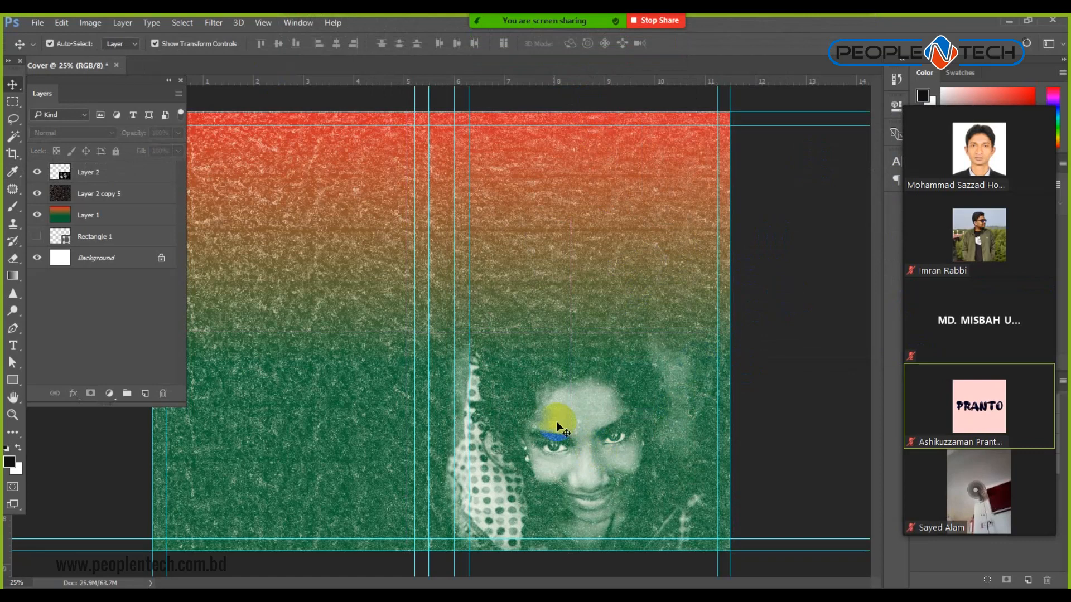
# Apply Brightness/Contrast to the portrait layer with brightness -12 and contrast 27.
pyautogui.click(580, 448)
pyautogui.click(90, 23)
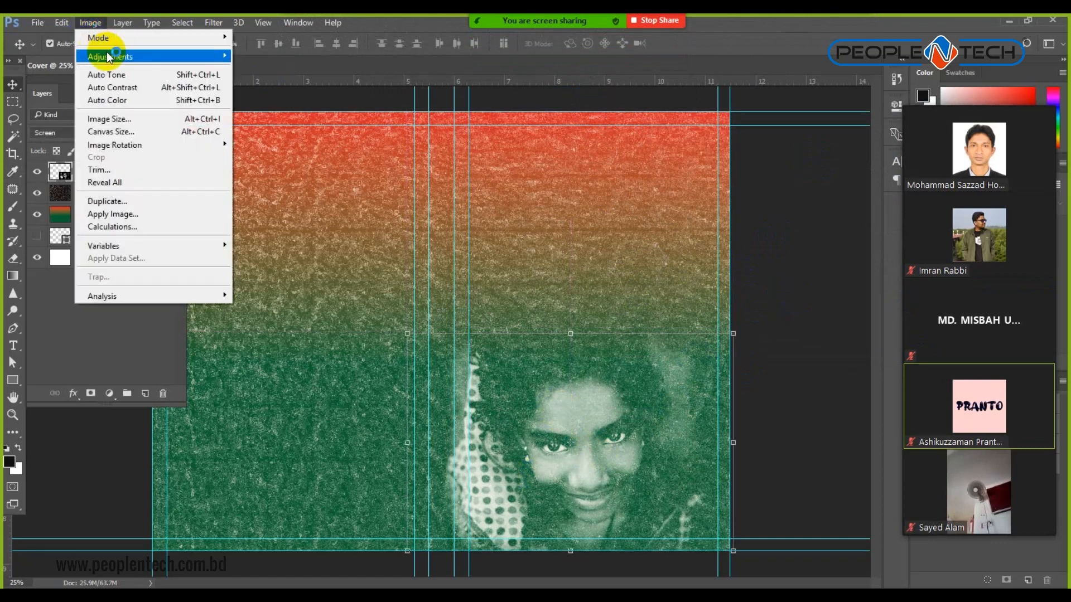
pyautogui.moveTo(215, 52)
pyautogui.click(275, 56)
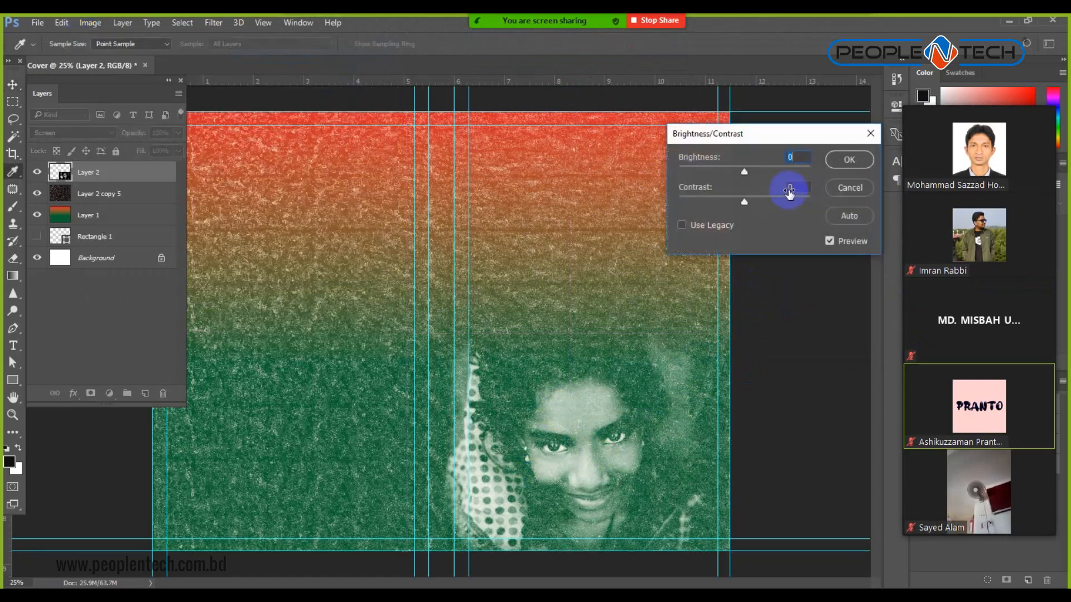
pyautogui.moveTo(770, 201); pyautogui.dragTo(739, 174)
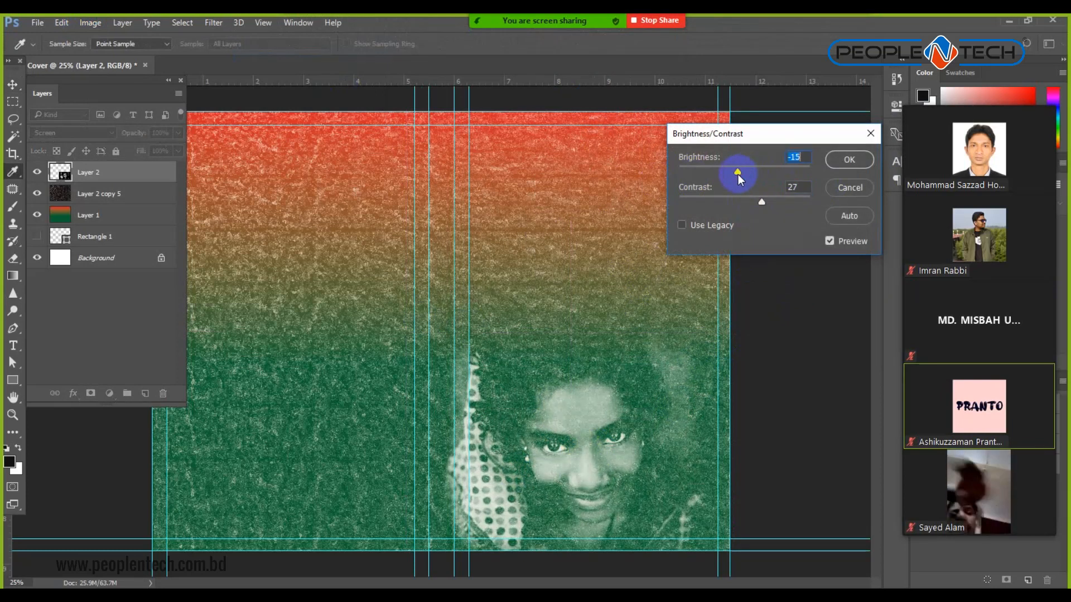
pyautogui.press('v')
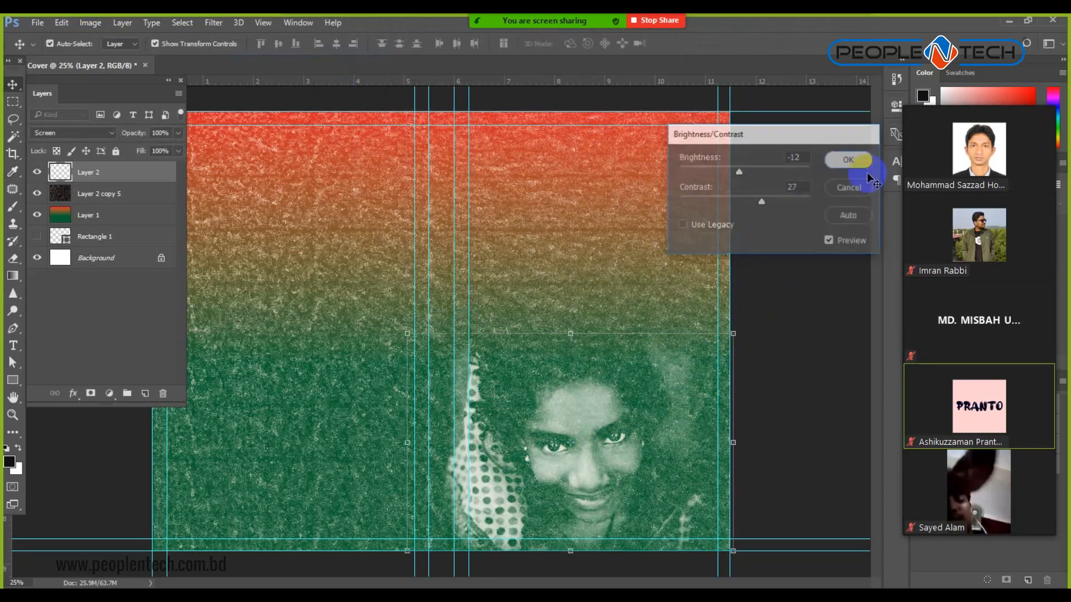
pyautogui.click(849, 160)
# Reselect the portrait layer and reopen the Image menu for another adjustment.
pyautogui.click(773, 279)
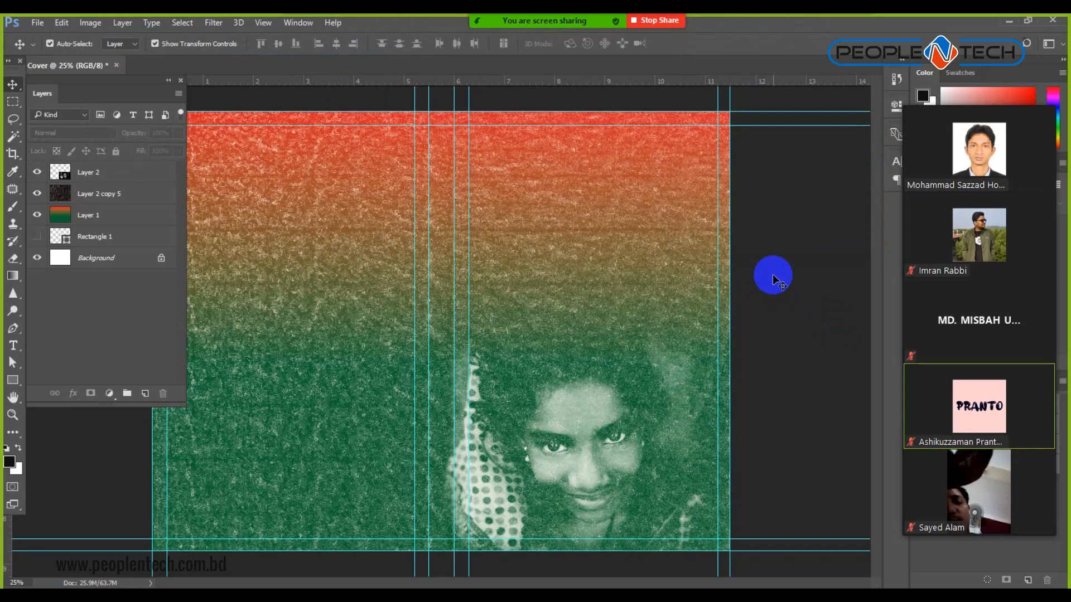
pyautogui.click(90, 22)
pyautogui.click(552, 443)
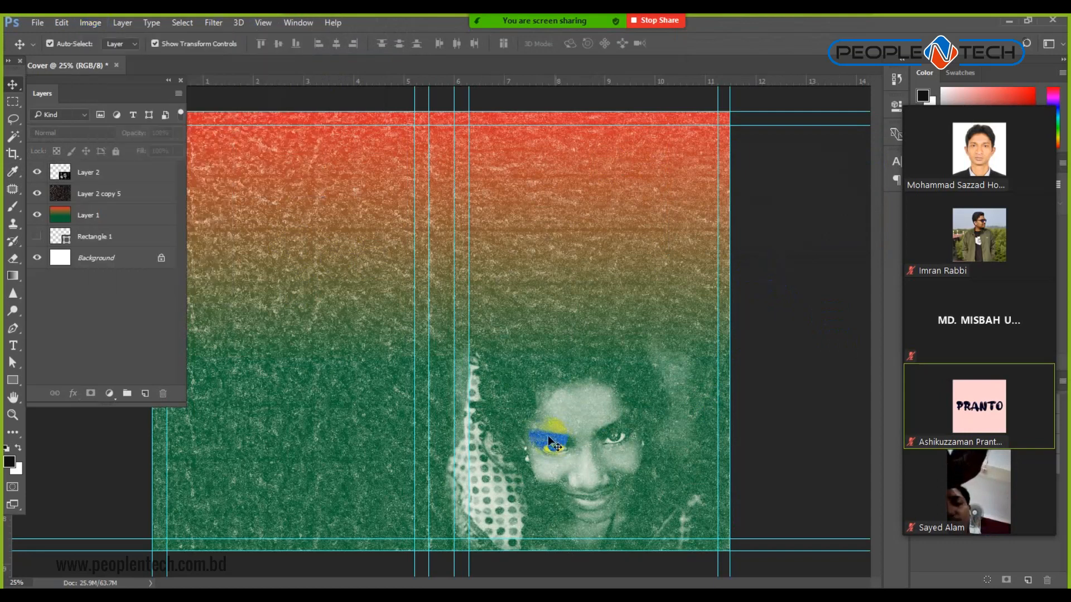
pyautogui.click(118, 171)
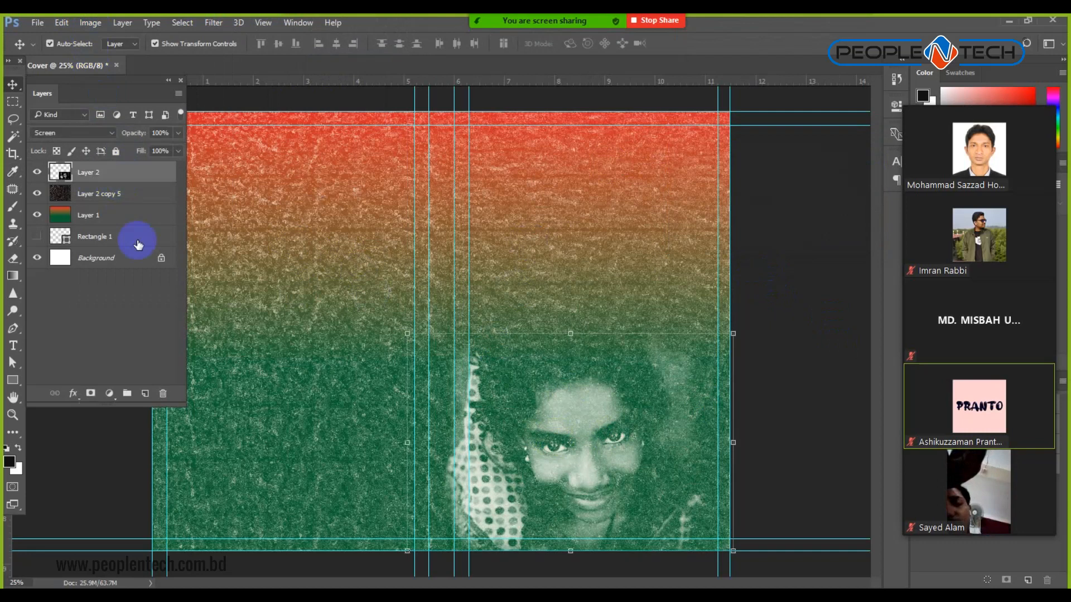
pyautogui.click(91, 23)
# Apply Levels to the portrait with black input 32 and midtone gamma 2.16.
pyautogui.moveTo(117, 56)
pyautogui.click(281, 68)
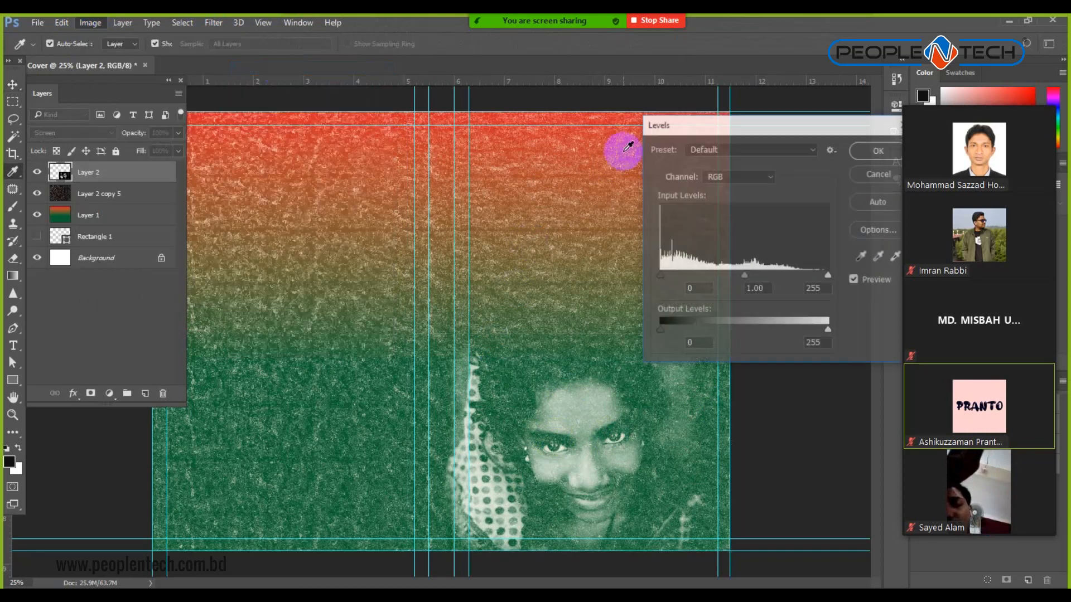
pyautogui.moveTo(660, 276)
pyautogui.mouseDown()
pyautogui.moveTo(685, 279)
pyautogui.moveTo(676, 278)
pyautogui.mouseUp()
pyautogui.moveTo(752, 278); pyautogui.dragTo(714, 278)
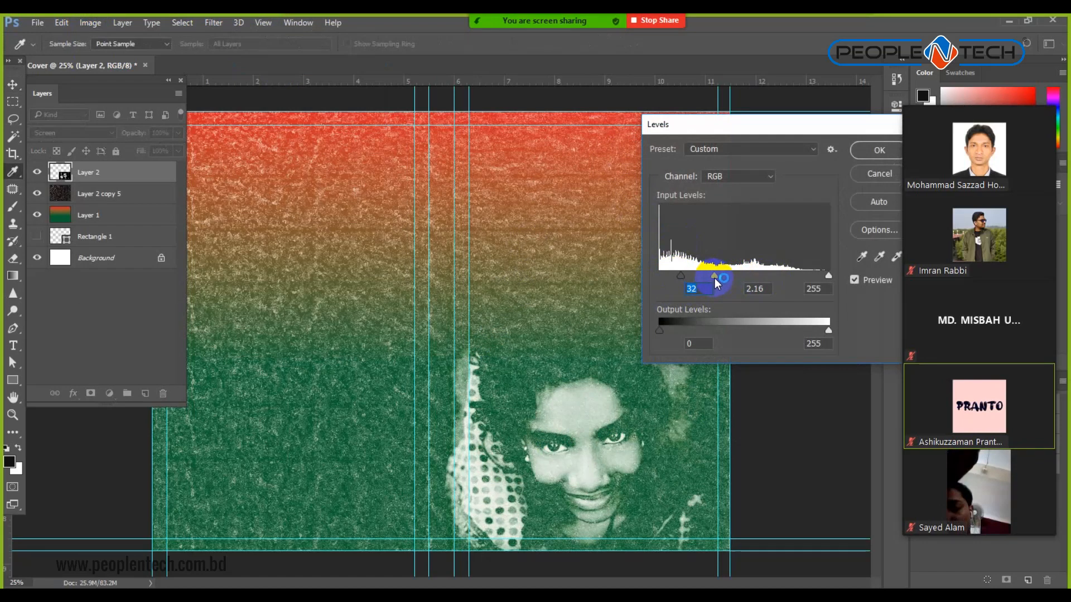
pyautogui.click(878, 150)
pyautogui.click(797, 272)
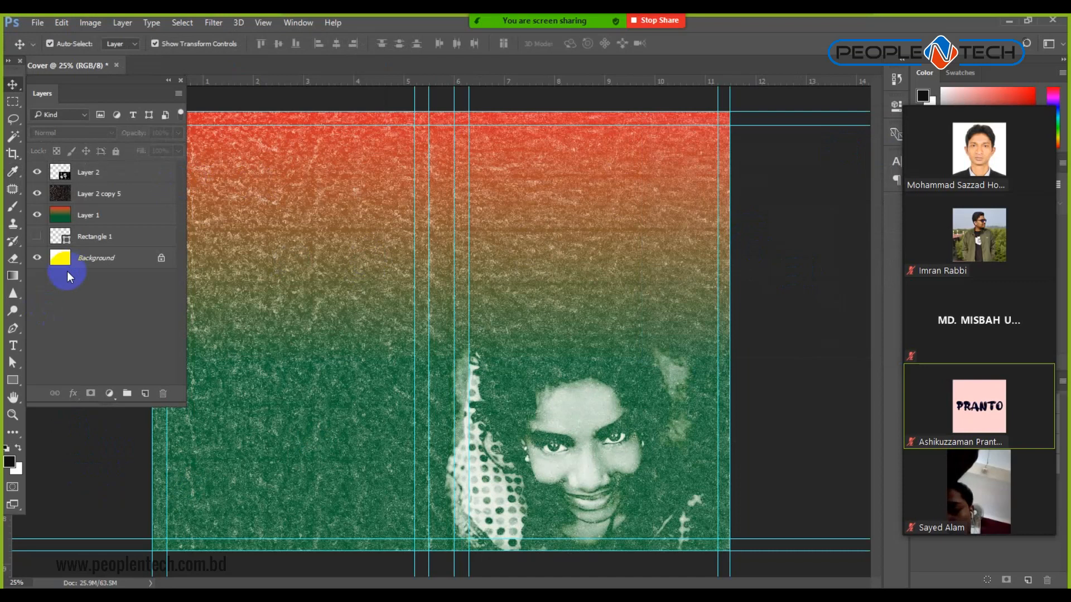
# Create an empty text layer on the cover, then bring up the Windows Start menu.
pyautogui.click(12, 345)
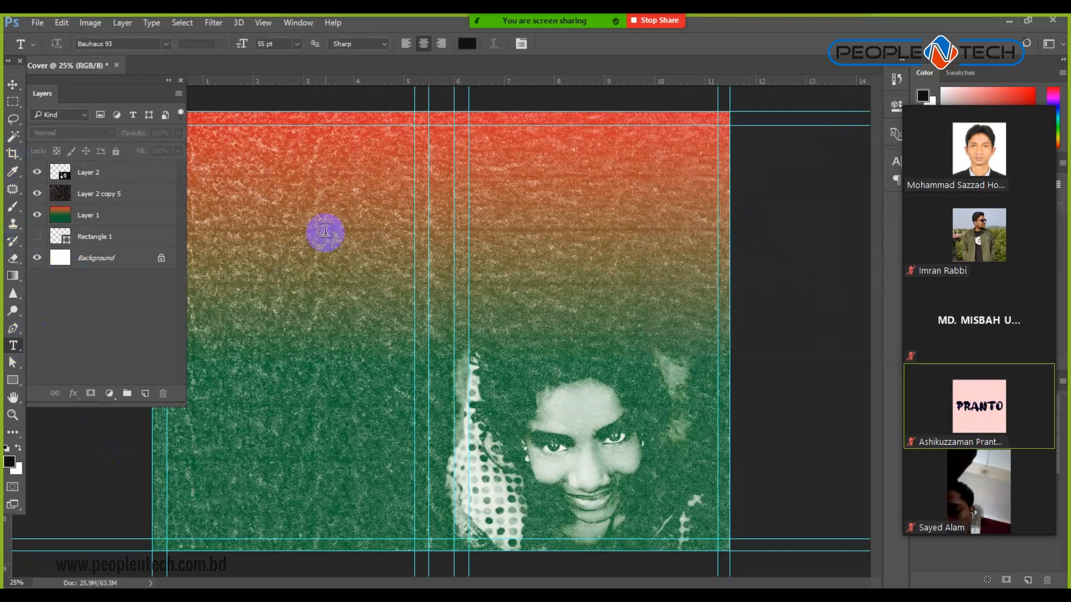
pyautogui.click(583, 227)
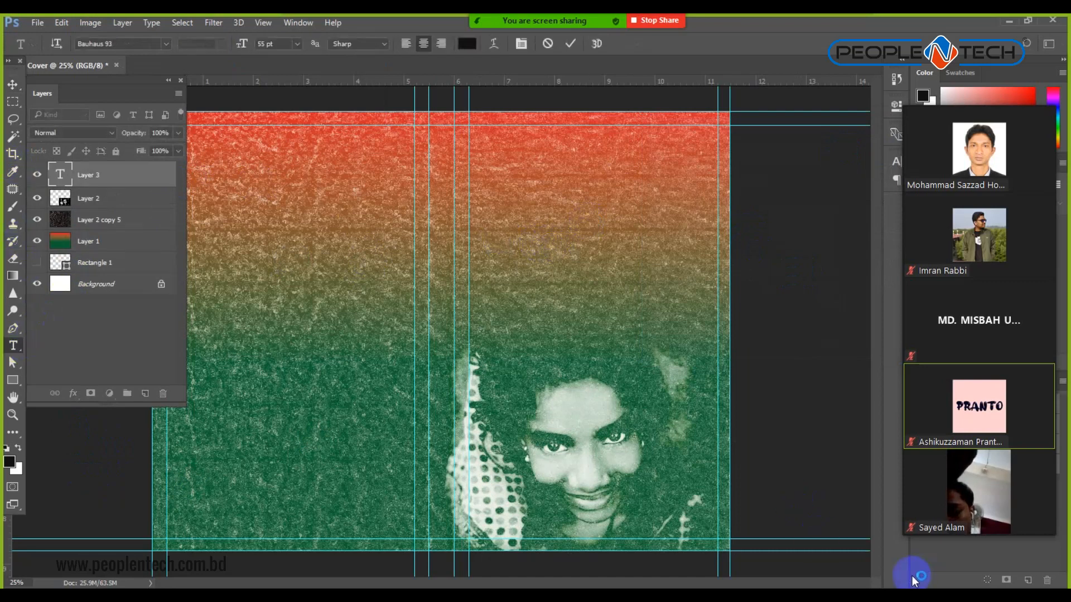
pyautogui.click(931, 597)
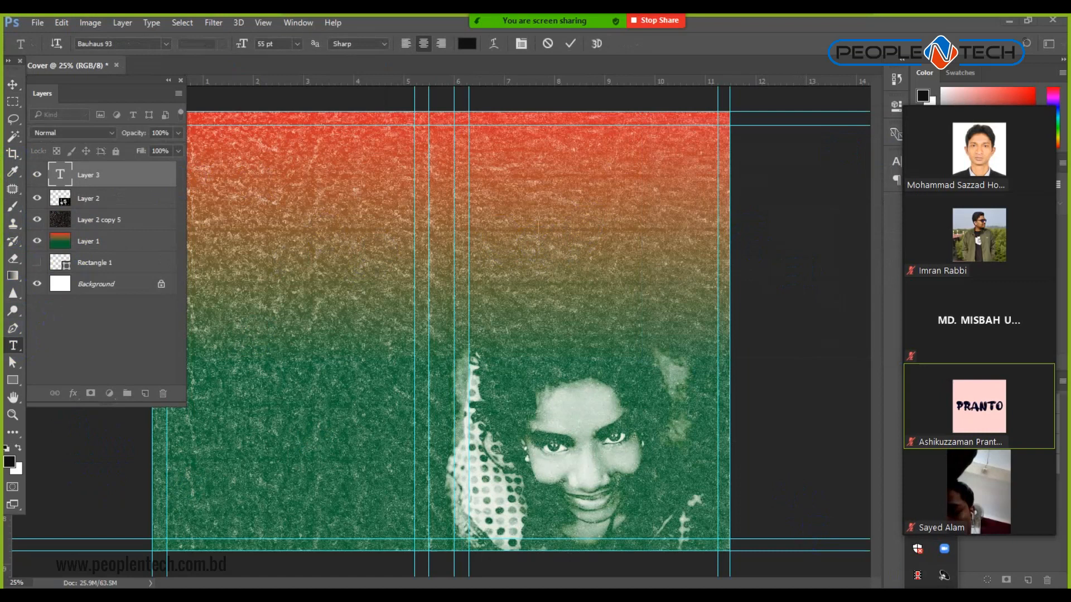
pyautogui.click(931, 597)
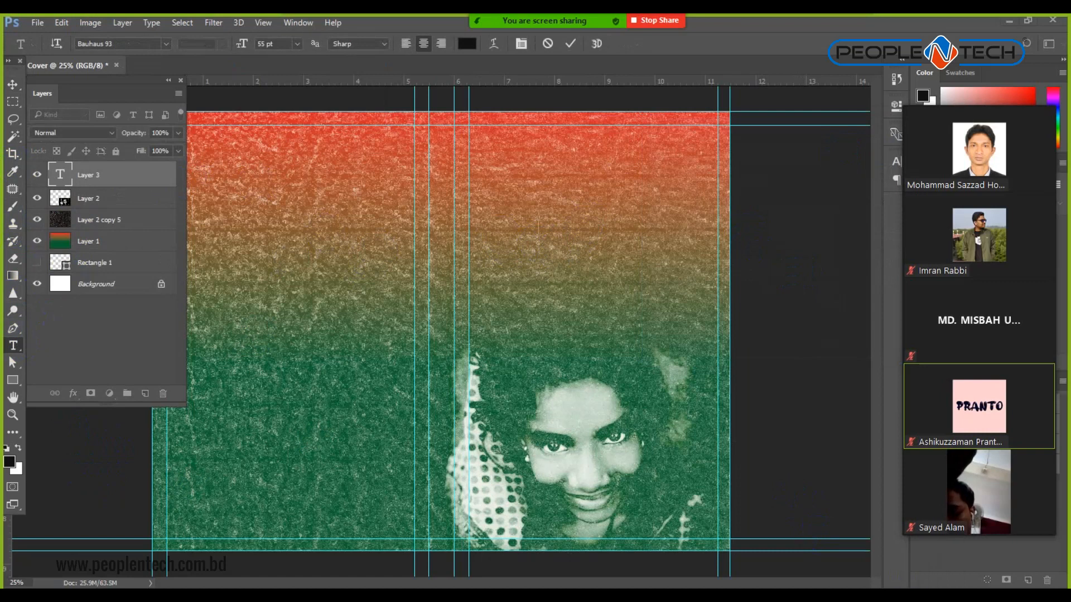
pyautogui.press('super')
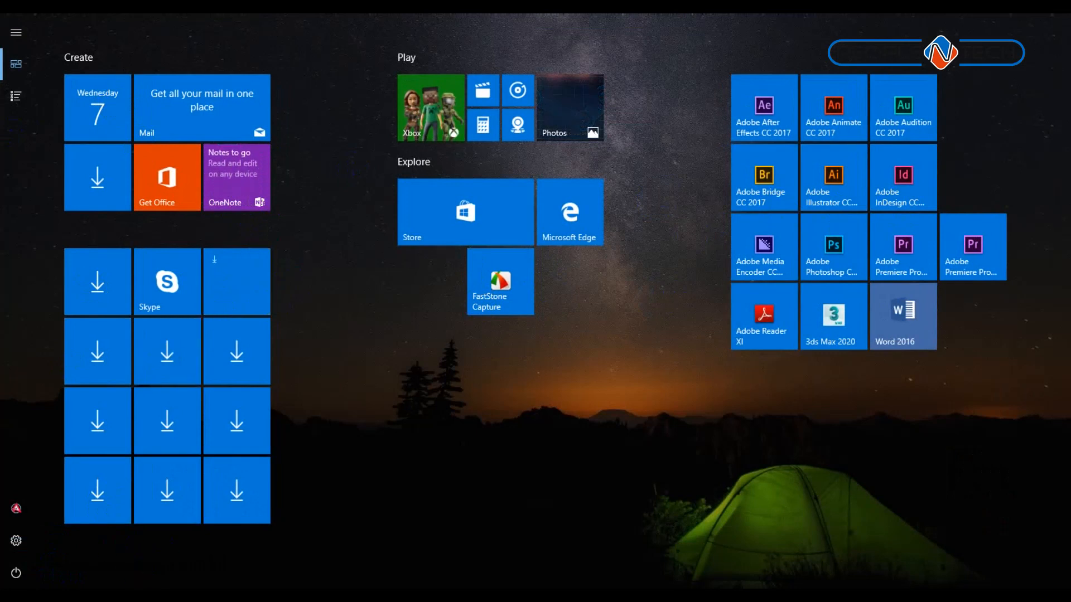
# Launch BijoyBayanno from the Start menu search results.
pyautogui.write('p')
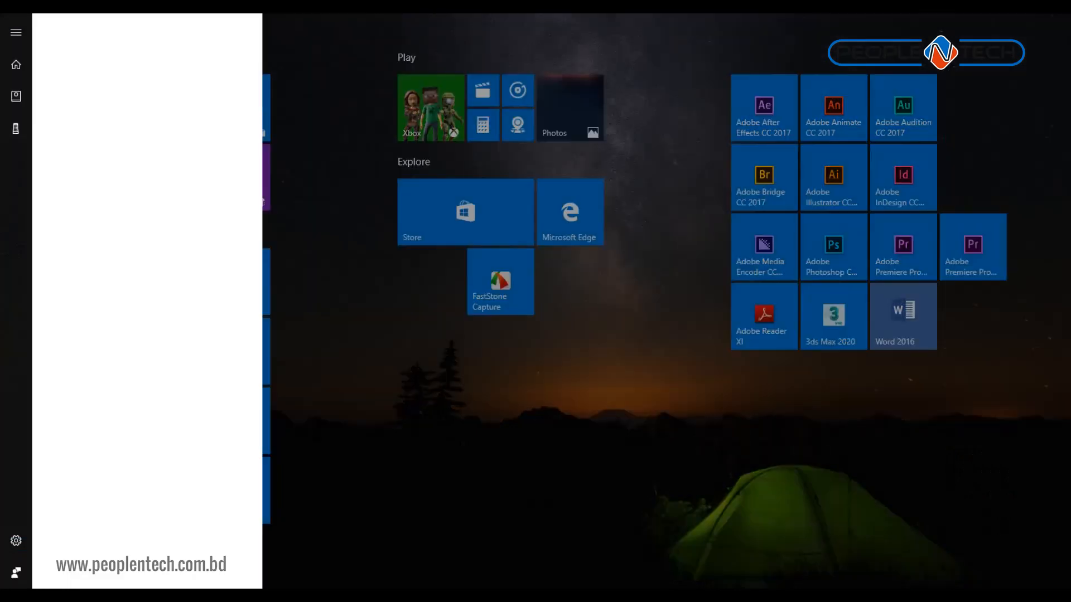
pyautogui.click(166, 90)
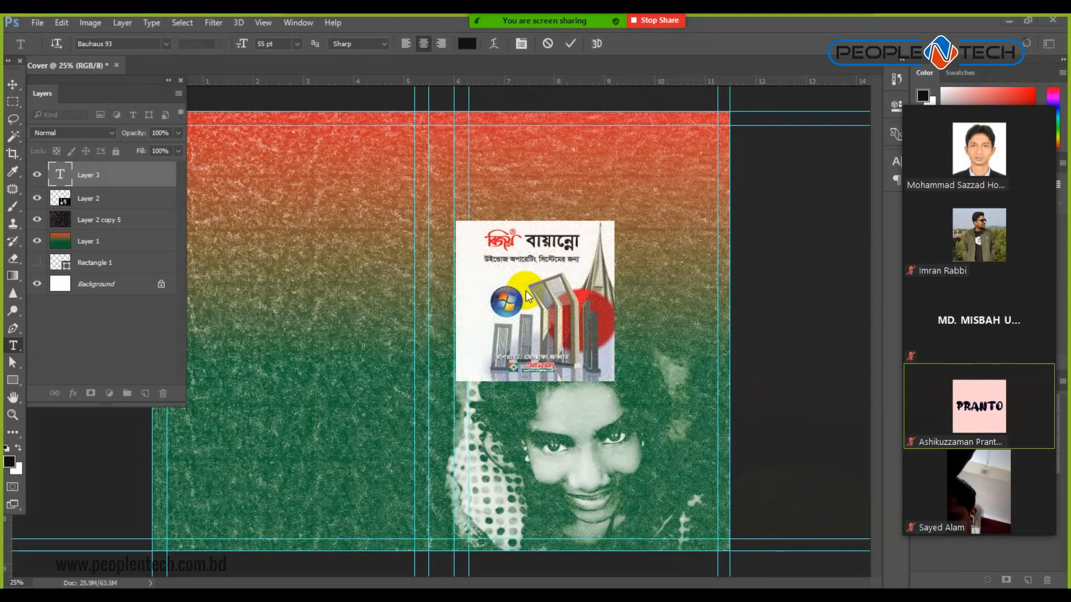
# Dismiss the Bijoy splash and switch the keyboard to the Bijoy Classic layout.
pyautogui.click(525, 290)
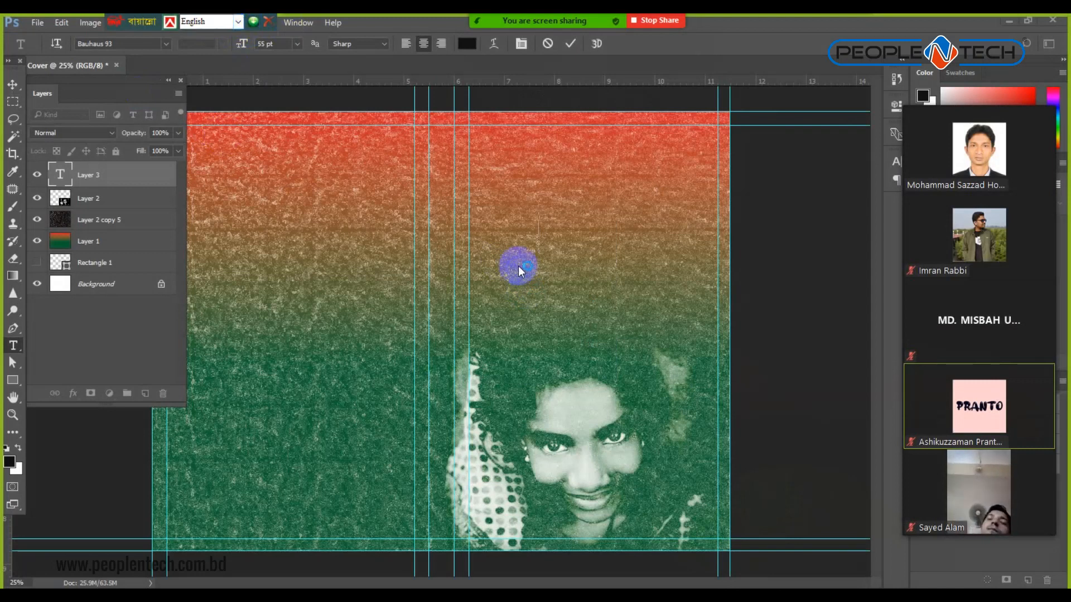
pyautogui.click(242, 21)
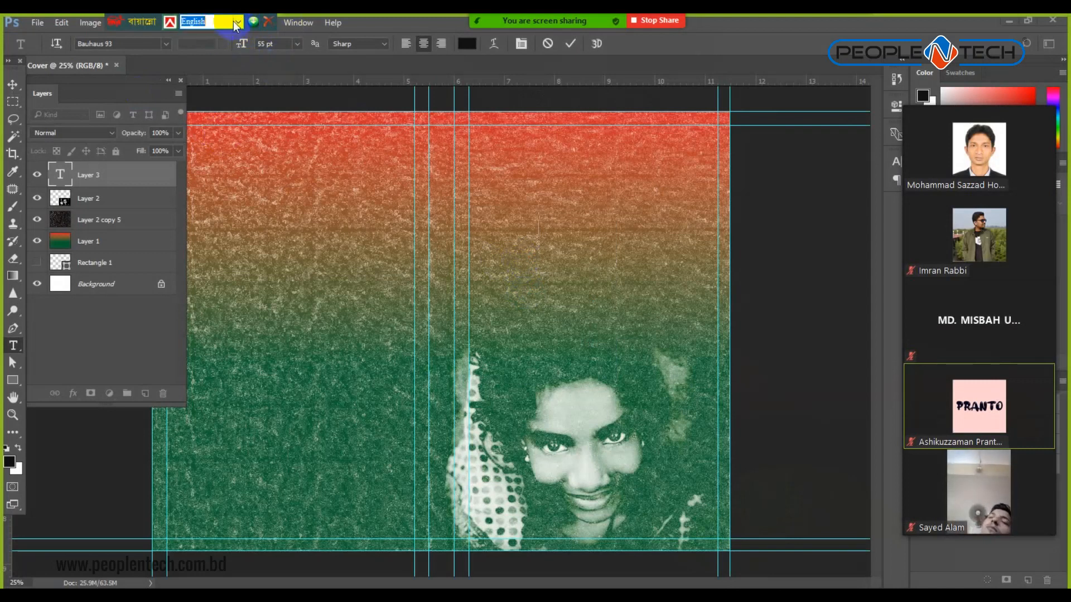
pyautogui.click(238, 21)
pyautogui.click(201, 46)
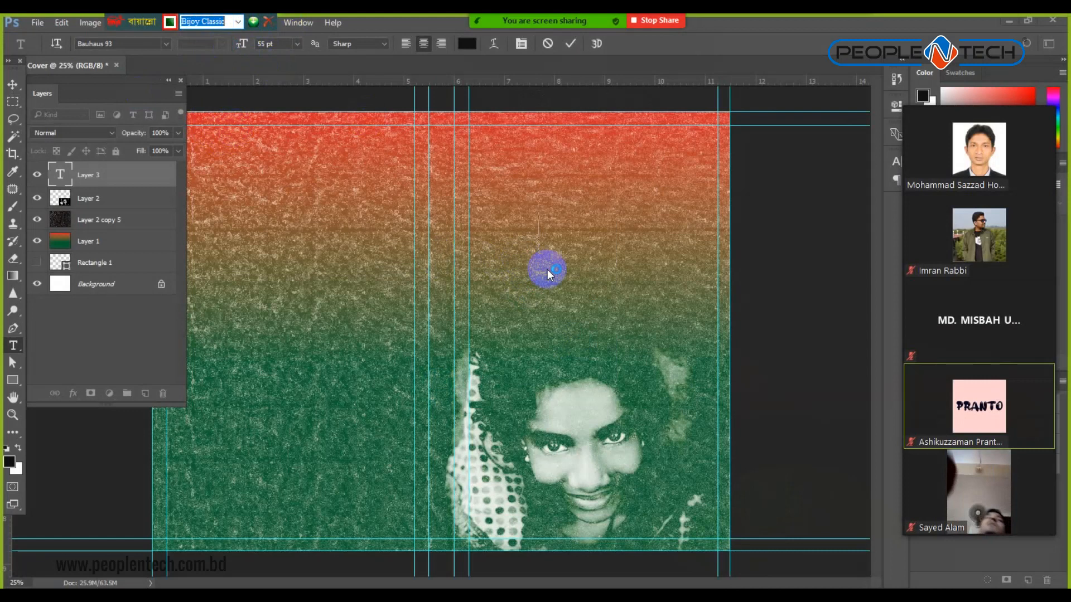
pyautogui.click(12, 349)
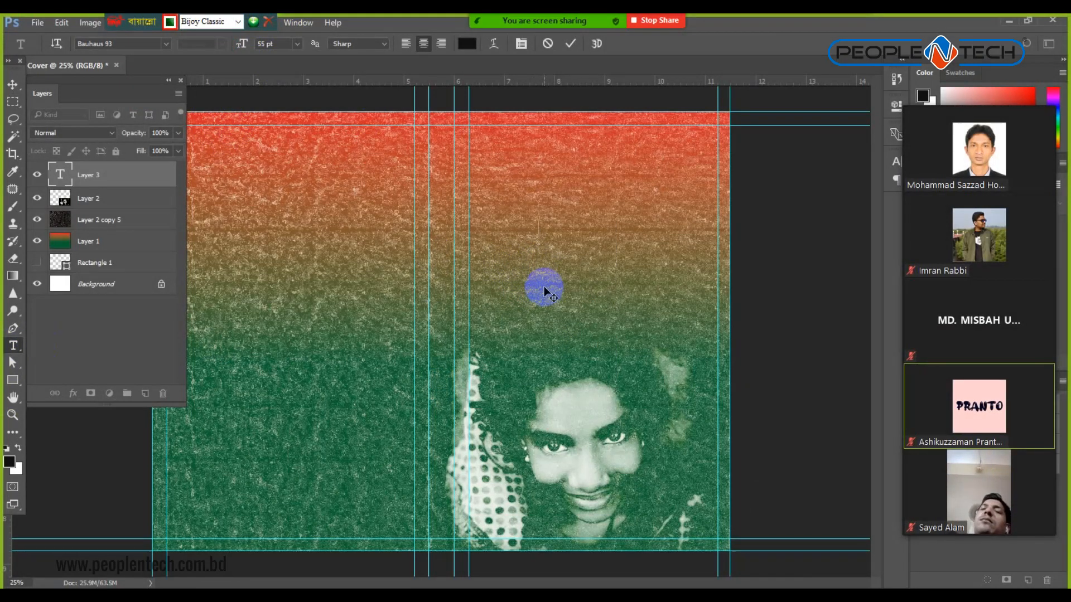
# Type the start of the title and set its font to ArhialkhanMJ.
pyautogui.write('R!')
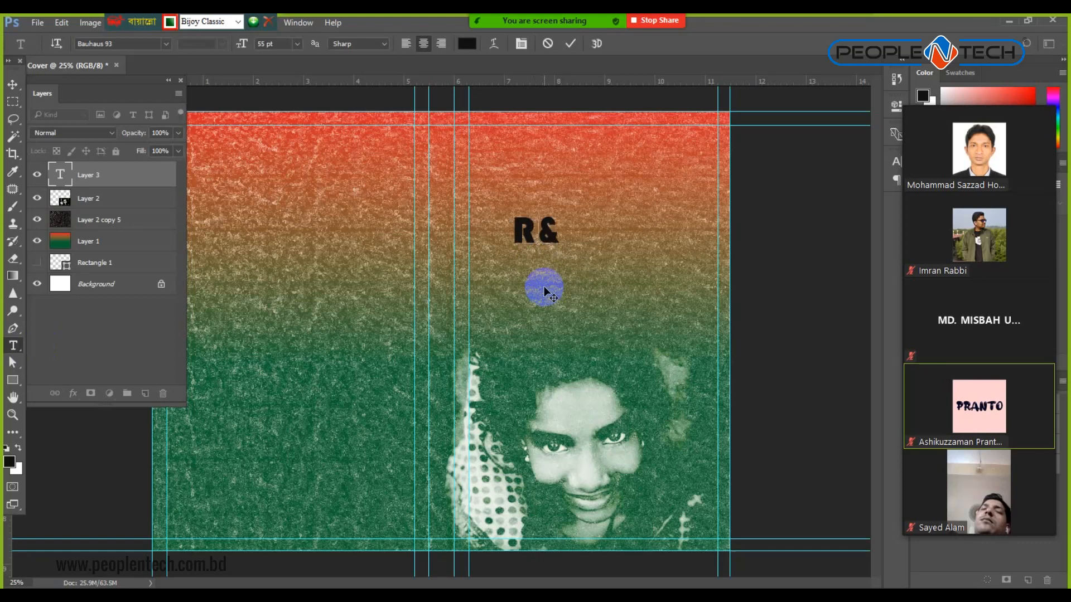
pyautogui.hotkey('ctrl', 'a')
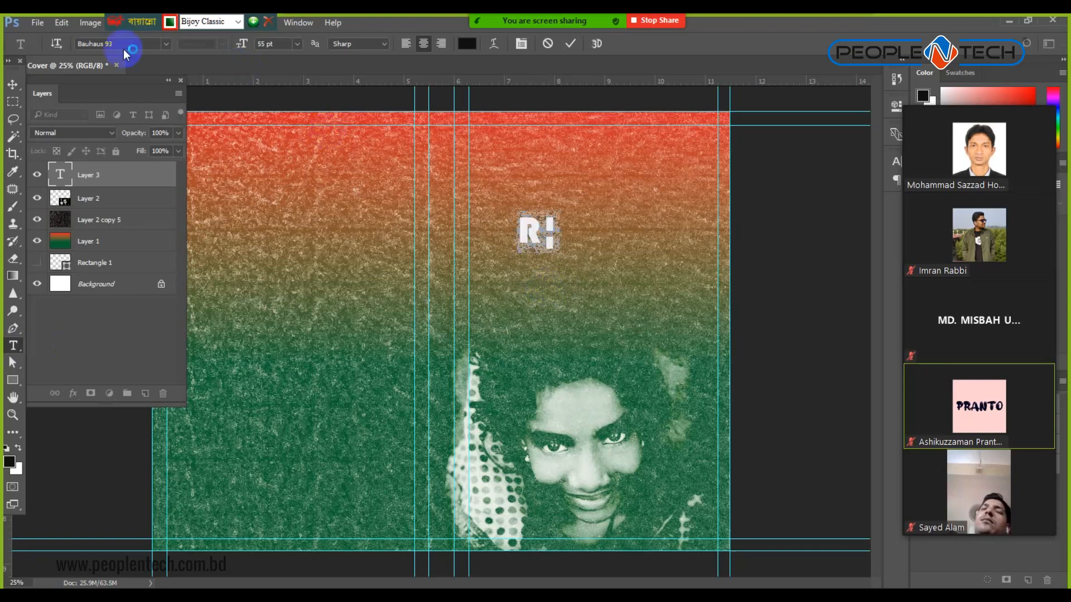
pyautogui.click(166, 44)
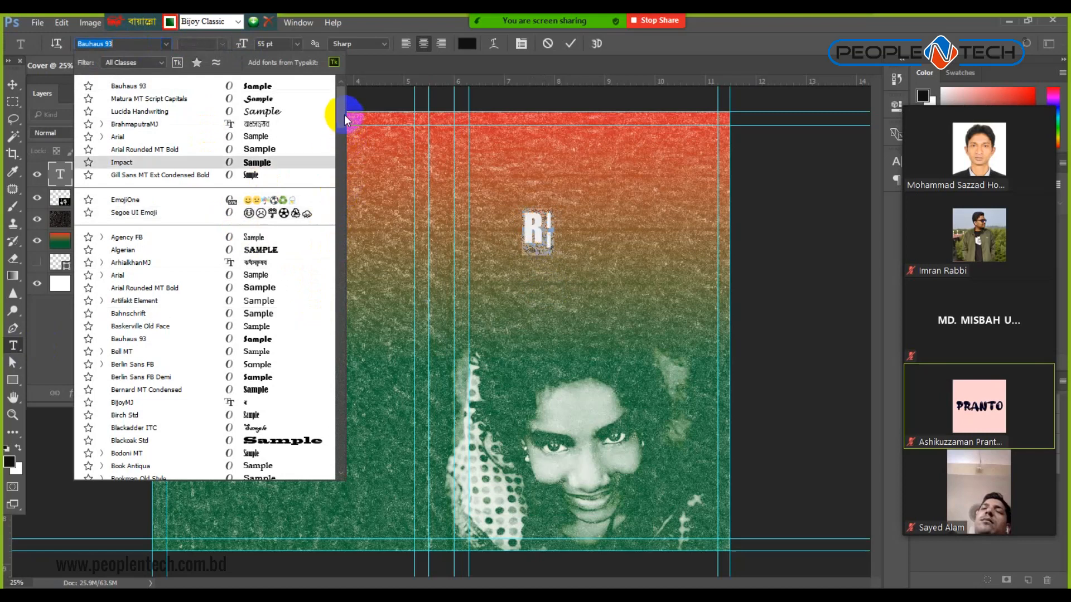
pyautogui.click(343, 277)
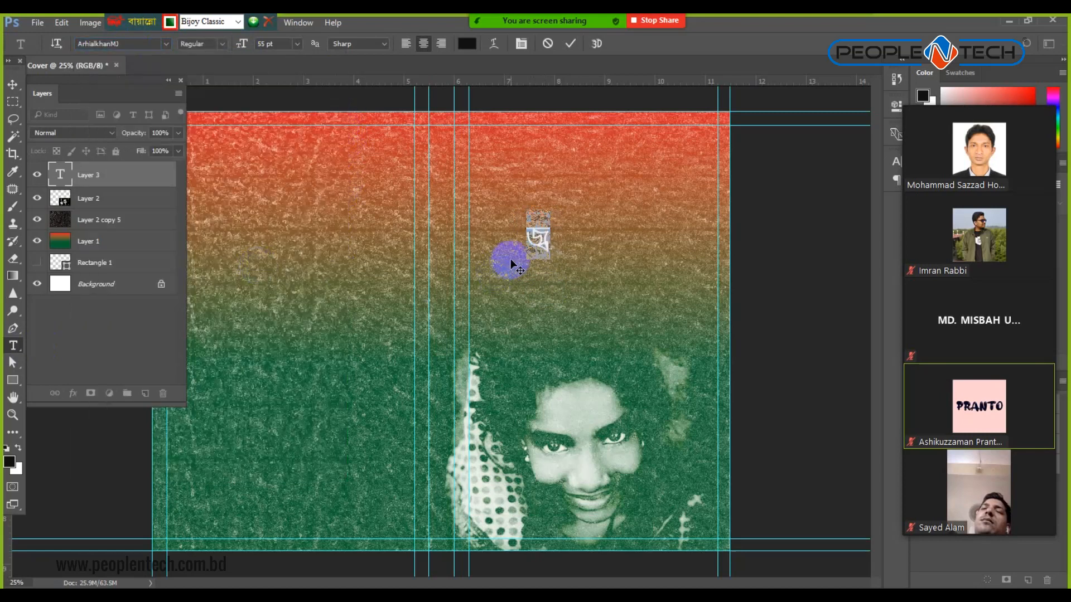
# Finish the title as two lines, 'জ্বলে ওঠো' and 'আপন শক্তিতে', and select it all.
pyautogui.click(556, 237)
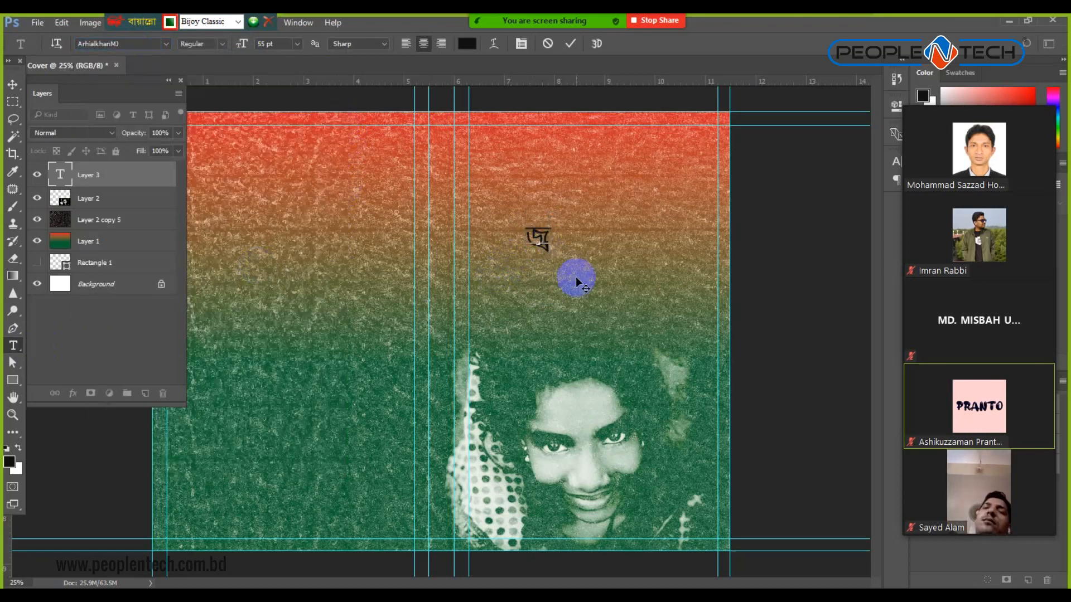
pyautogui.write('লে')
pyautogui.write(' উঠে')
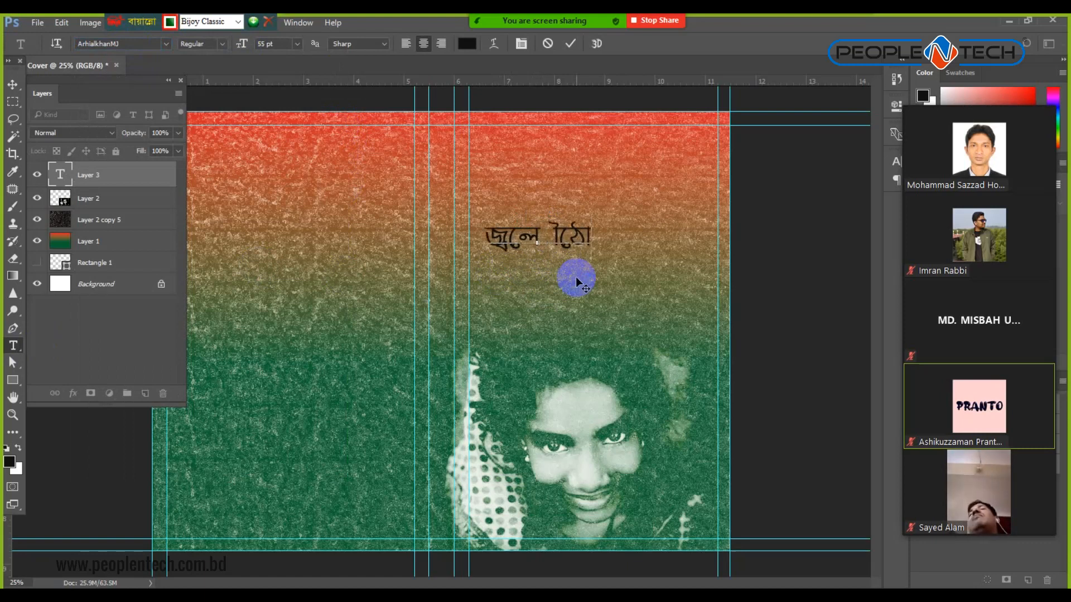
pyautogui.press('BackSpace')
pyautogui.press('BackSpace')
pyautogui.press('BackSpace')
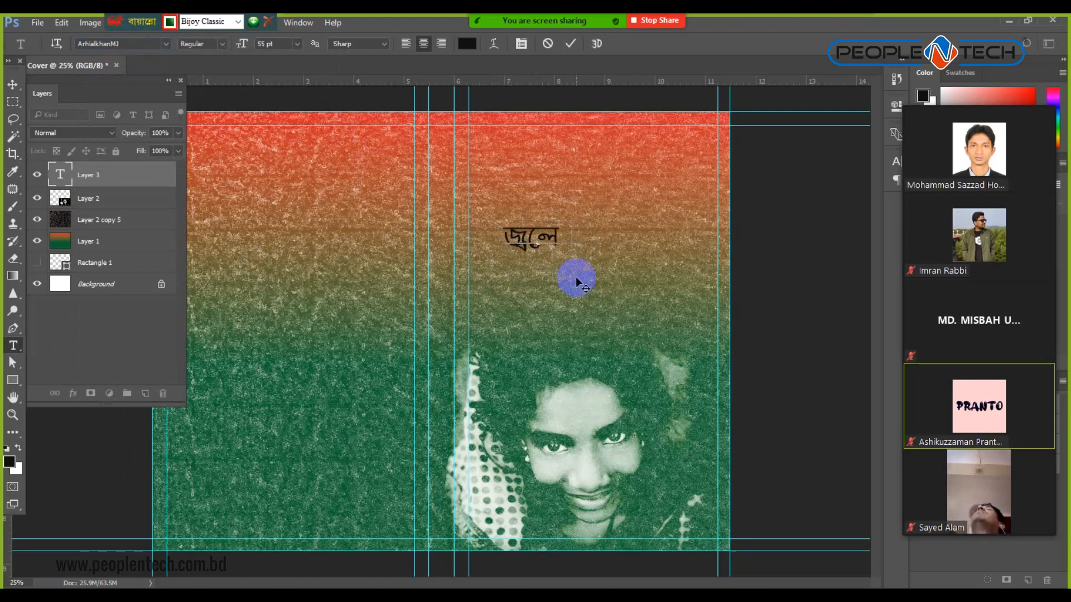
pyautogui.write('ওে')
pyautogui.write('ঠো')
pyautogui.press('Return')
pyautogui.write('আপন শ')
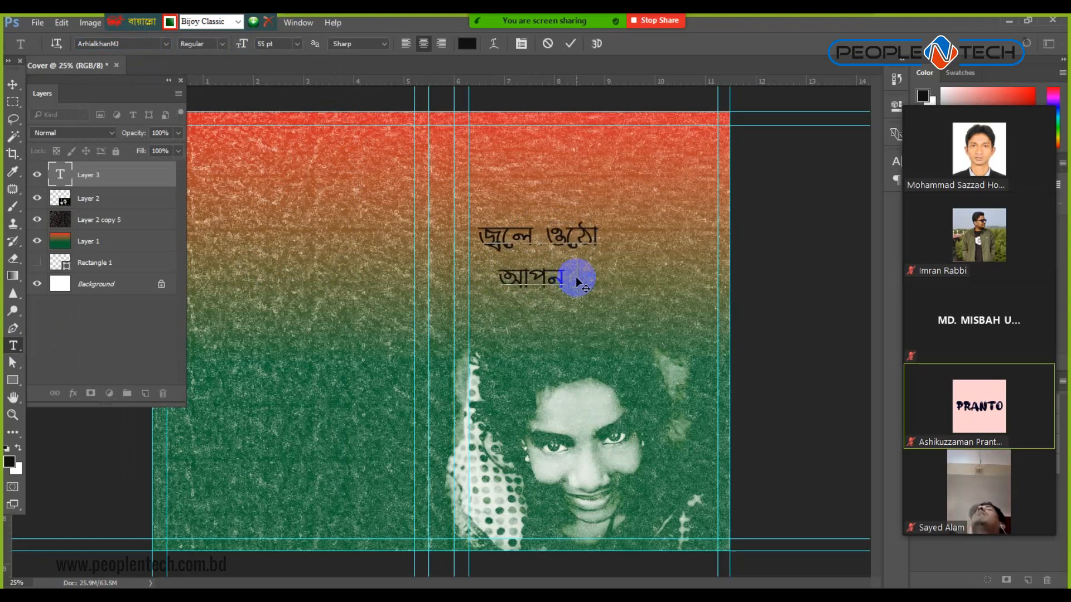
pyautogui.write('ক্তিতে')
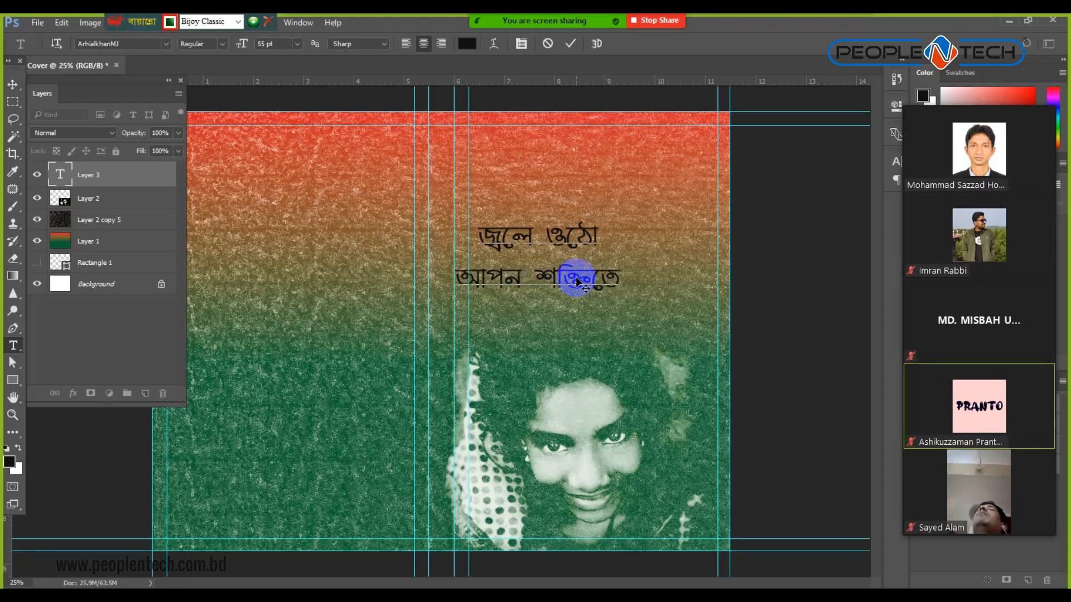
pyautogui.hotkey('ctrl', 'a')
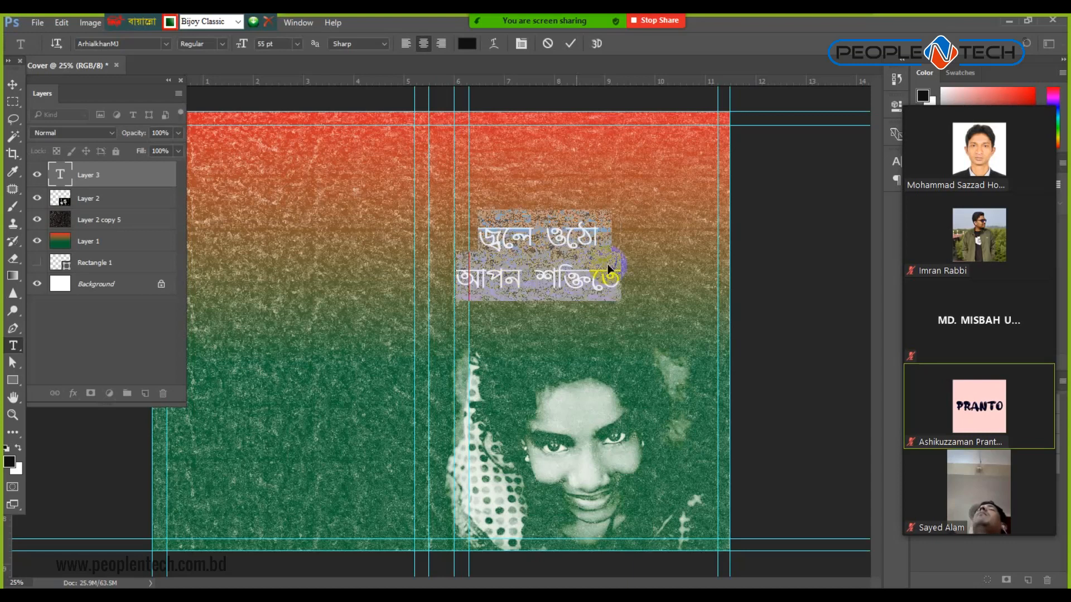
# Switch the title to DhakarChithiMJ and enlarge the first line to 95 pt.
pyautogui.click(166, 42)
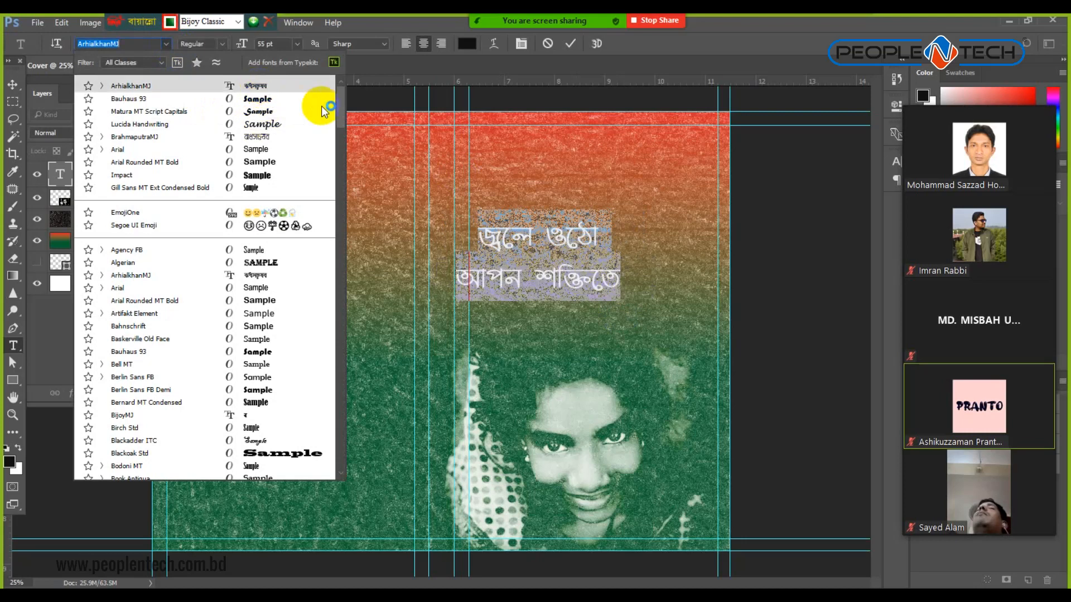
pyautogui.moveTo(344, 105); pyautogui.dragTo(340, 179)
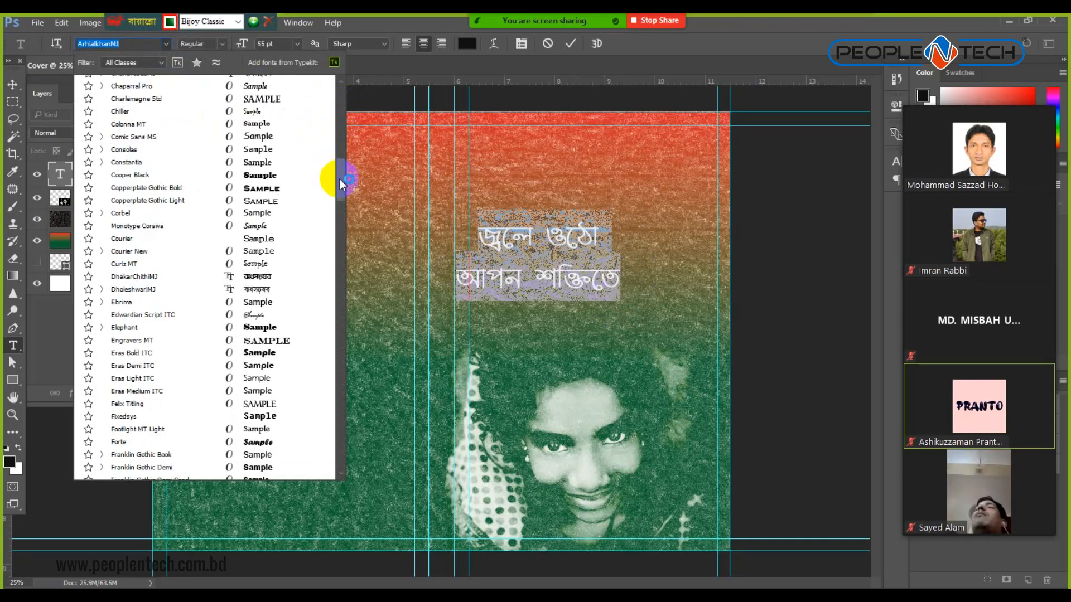
pyautogui.click(274, 276)
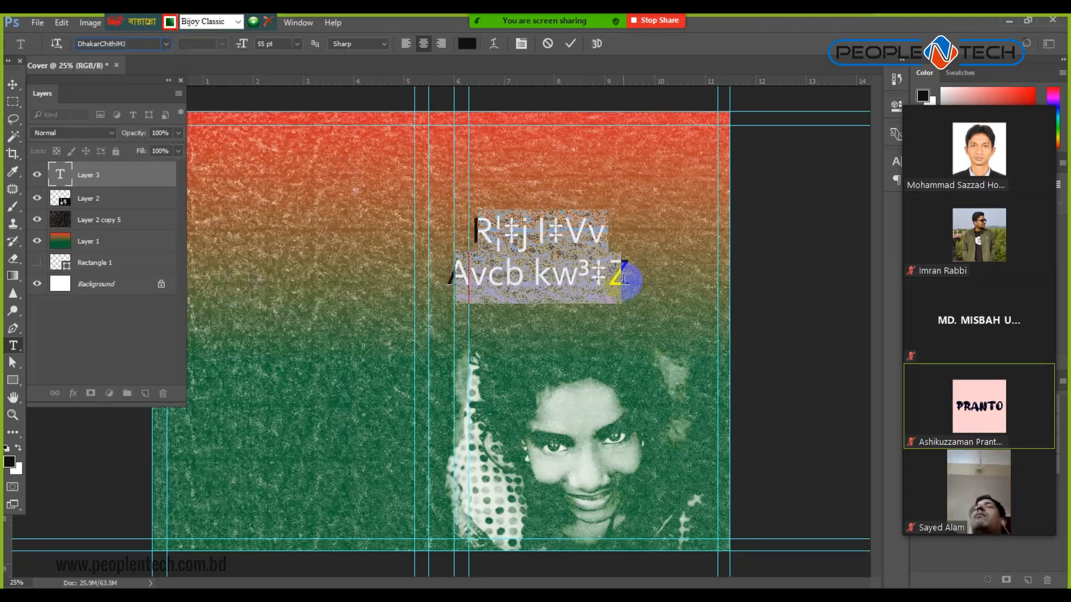
pyautogui.click(537, 239)
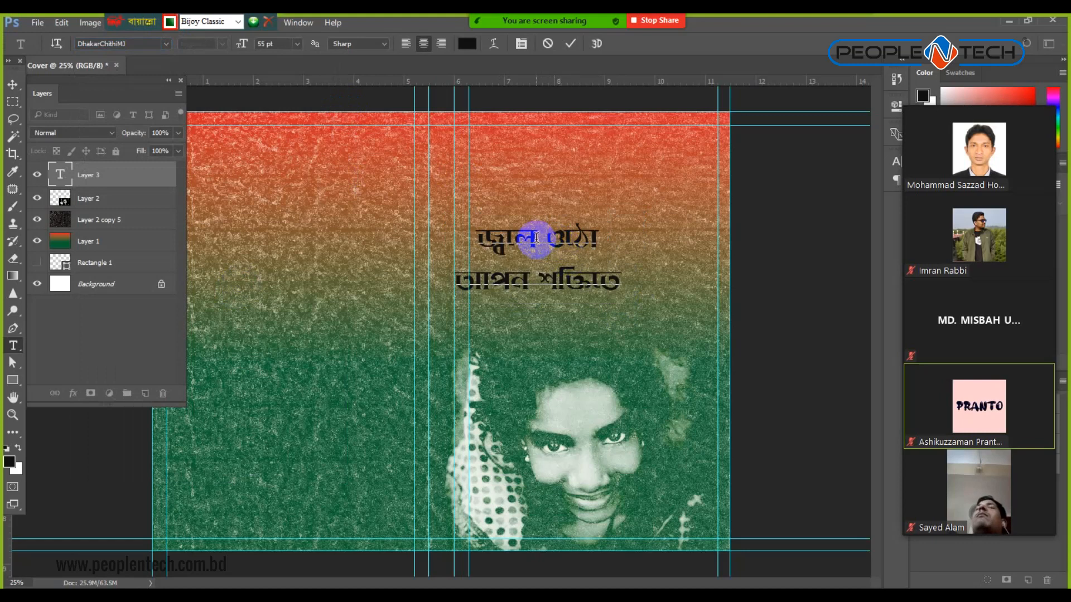
pyautogui.tripleClick(537, 239)
pyautogui.click(252, 45)
pyautogui.write('95')
pyautogui.press('Return')
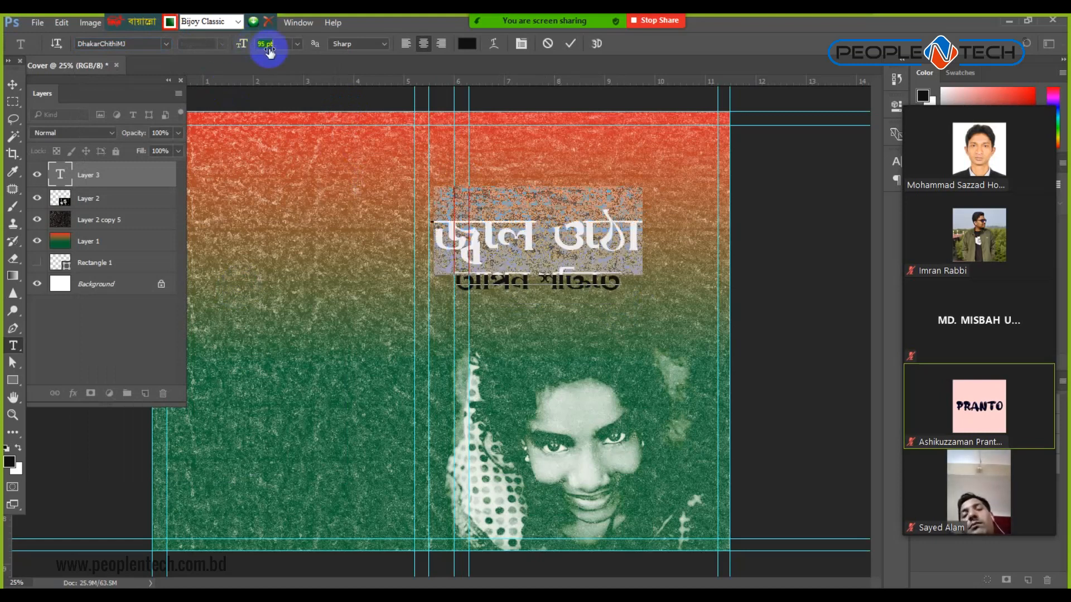
# Move the title up and right onto the front cover and shrink it slightly.
pyautogui.tripleClick(545, 282)
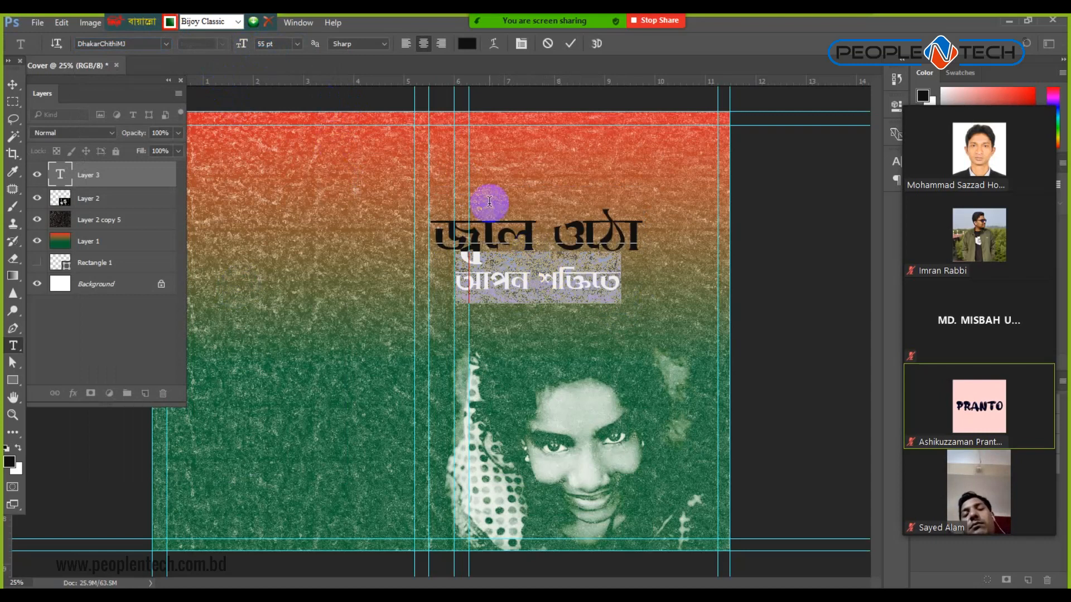
pyautogui.click(12, 85)
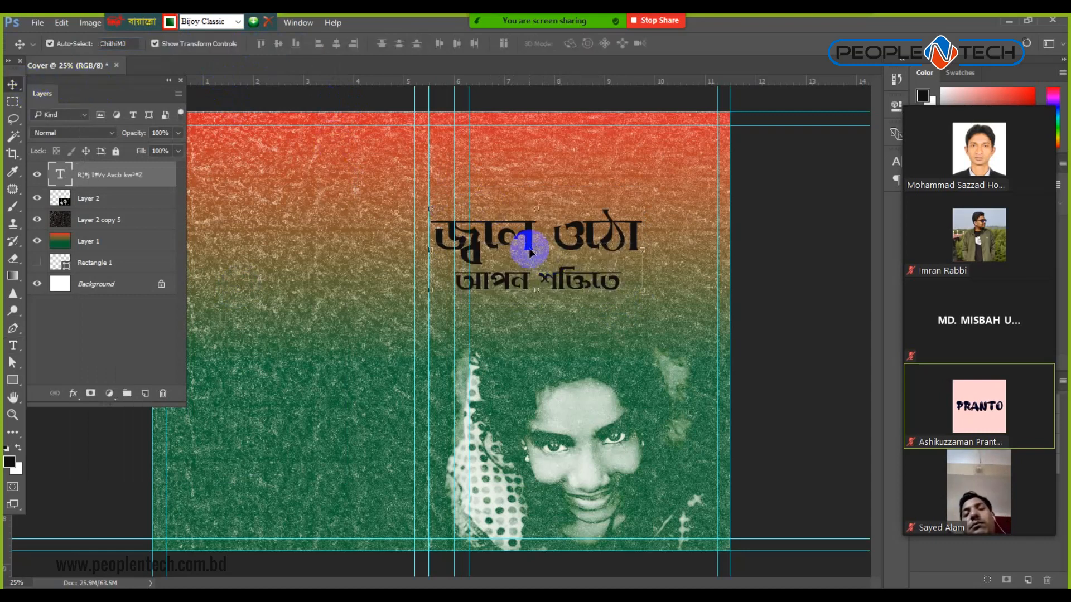
pyautogui.moveTo(527, 247); pyautogui.dragTo(574, 176)
pyautogui.click(13, 344)
pyautogui.tripleClick(567, 174)
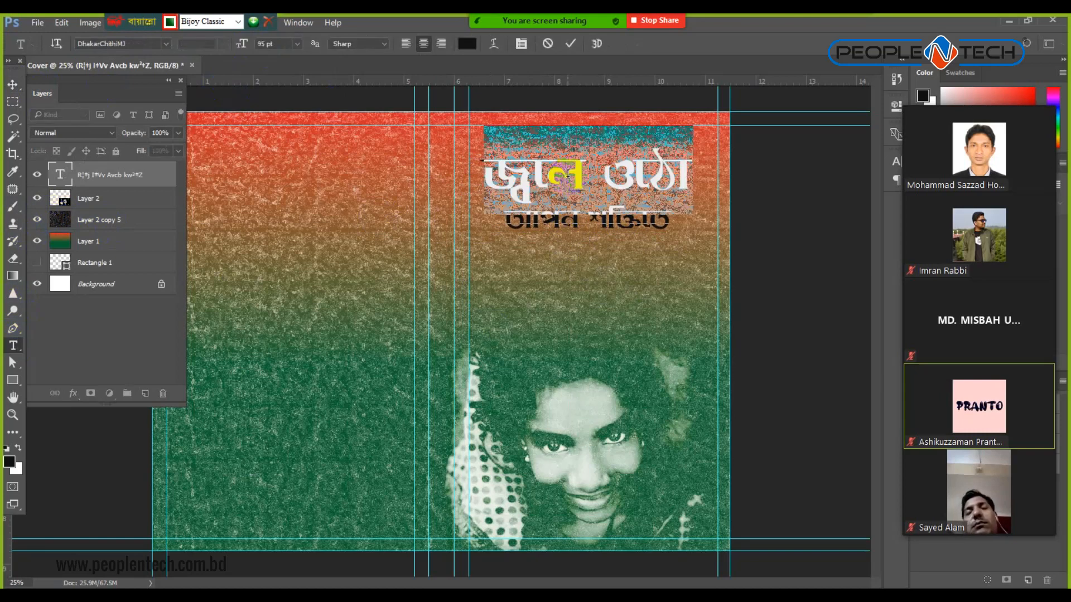
pyautogui.hotkey('ctrl', 'a')
pyautogui.hotkey('ctrl', 'shift', ',')
pyautogui.hotkey('ctrl', 'shift', ',')
pyautogui.hotkey('ctrl', 'shift', ',')
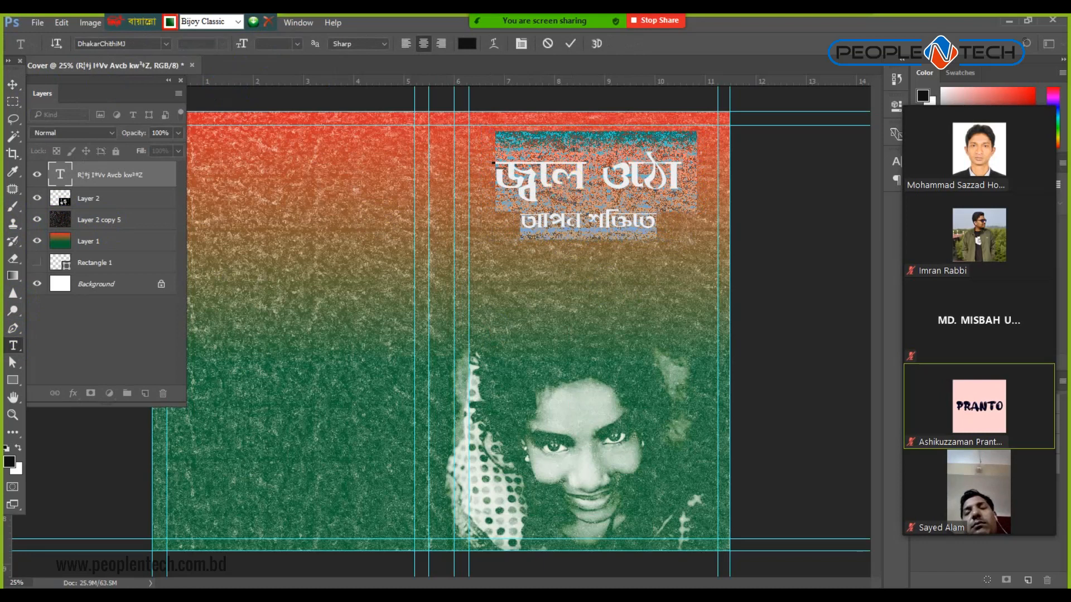
# Set both title lines to 60 pt.
pyautogui.moveTo(495, 168); pyautogui.dragTo(675, 166)
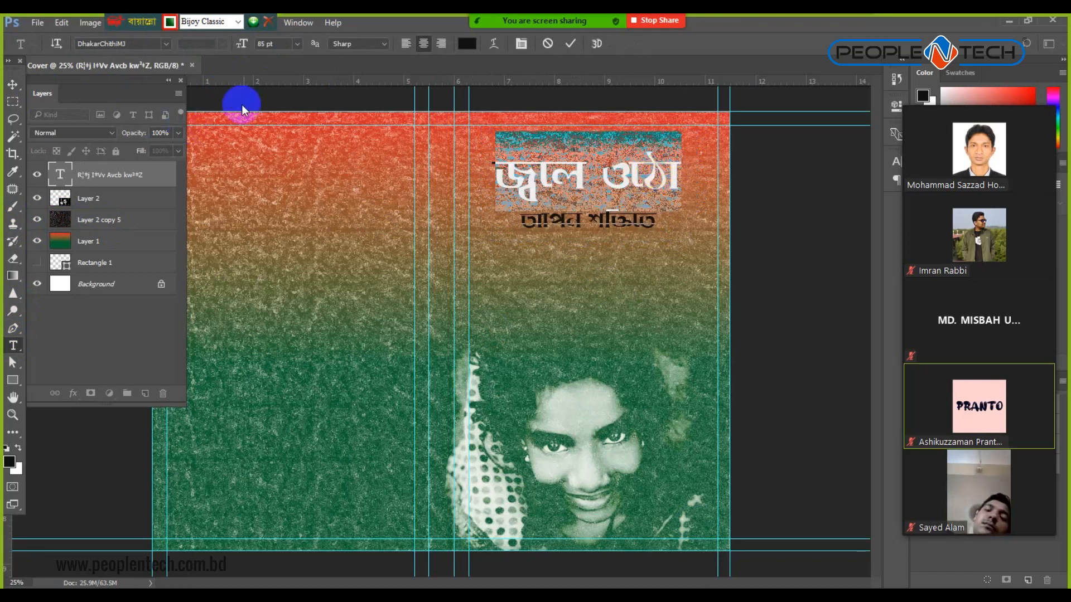
pyautogui.click(283, 44)
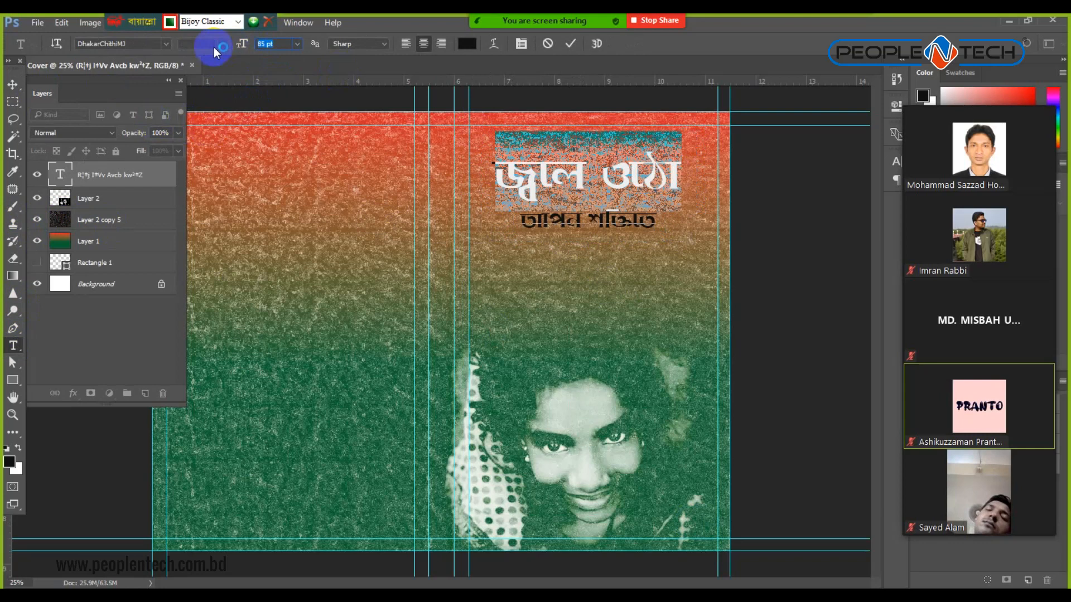
pyautogui.write('60')
pyautogui.press('Return')
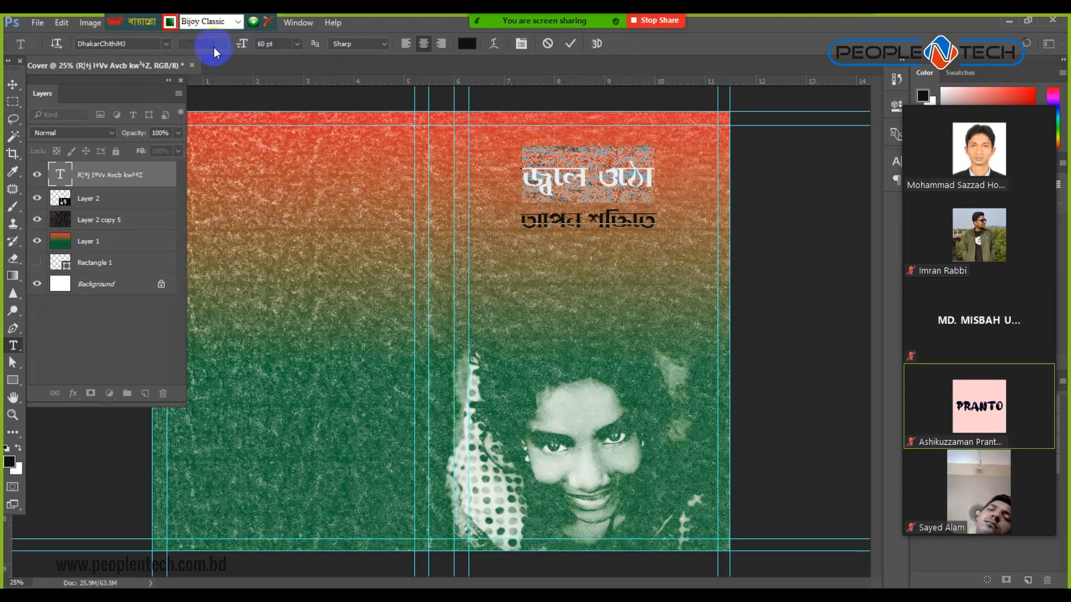
pyautogui.tripleClick(579, 219)
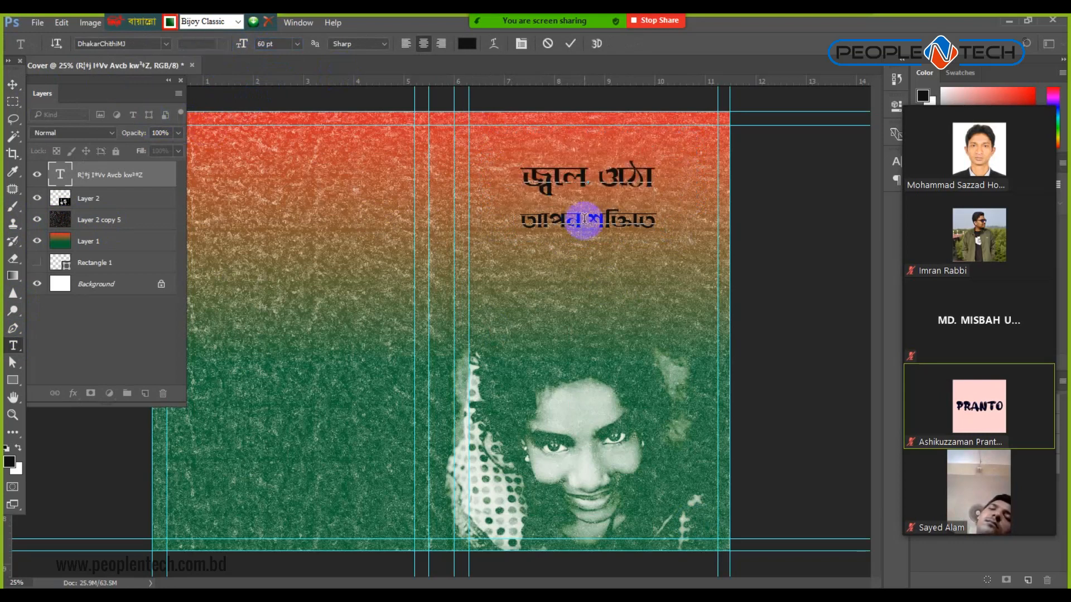
pyautogui.click(278, 45)
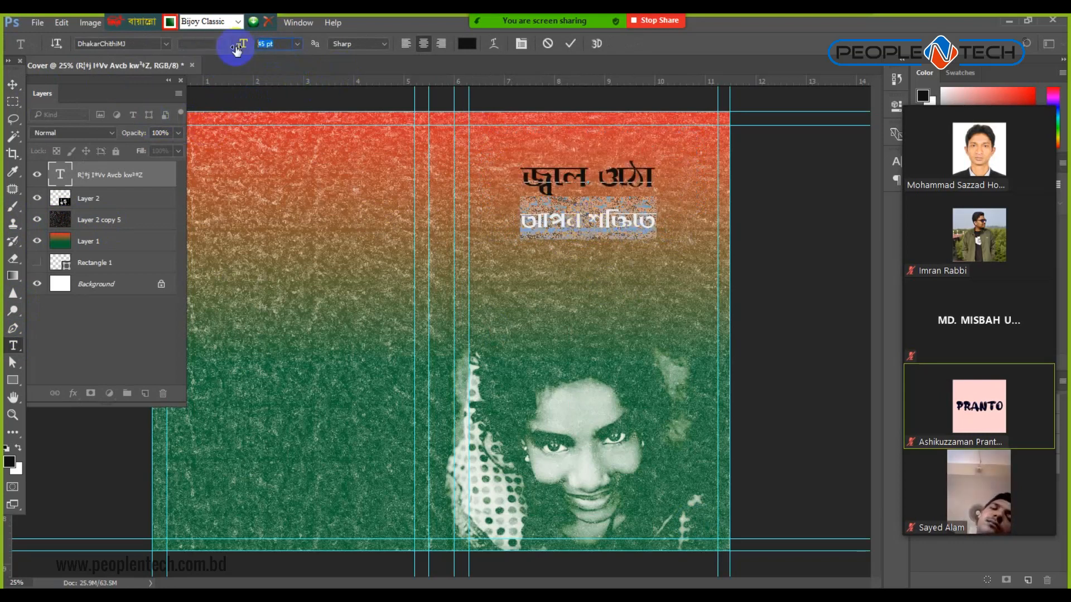
pyautogui.write('60')
pyautogui.press('Return')
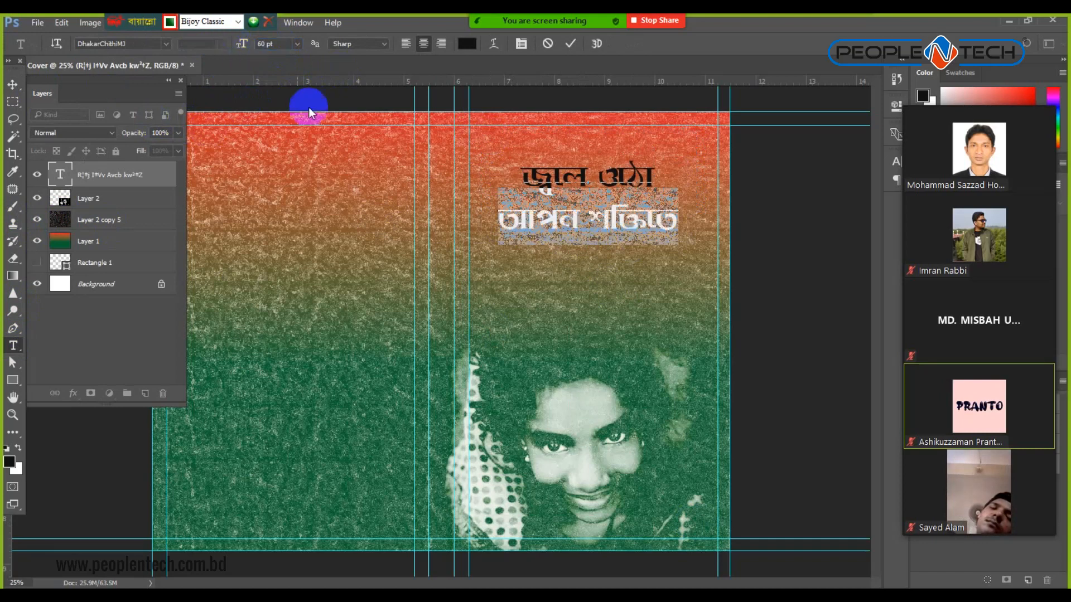
pyautogui.click(581, 205)
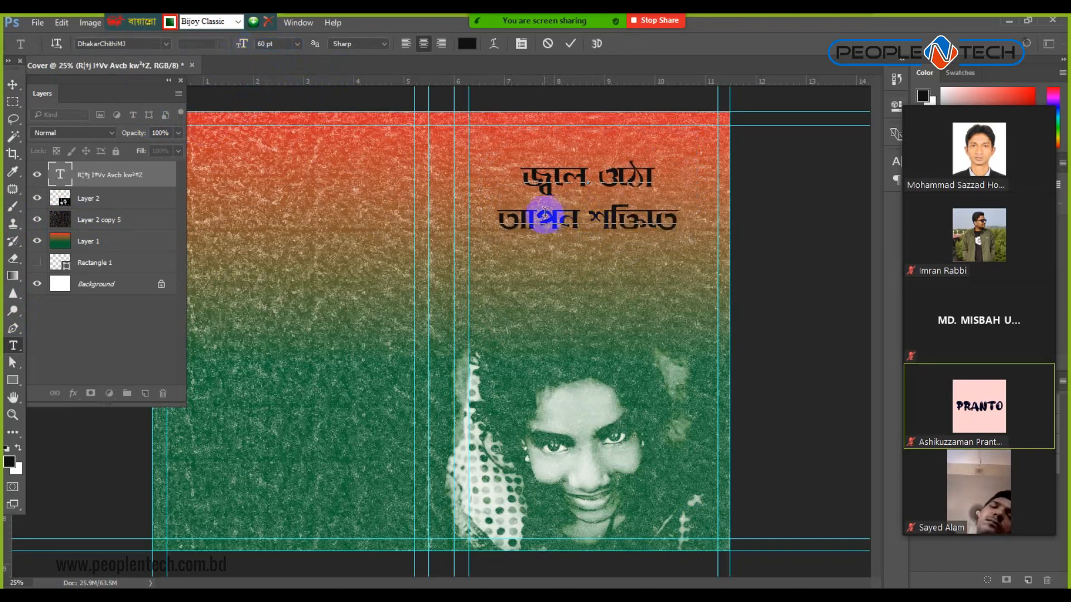
pyautogui.tripleClick(598, 218)
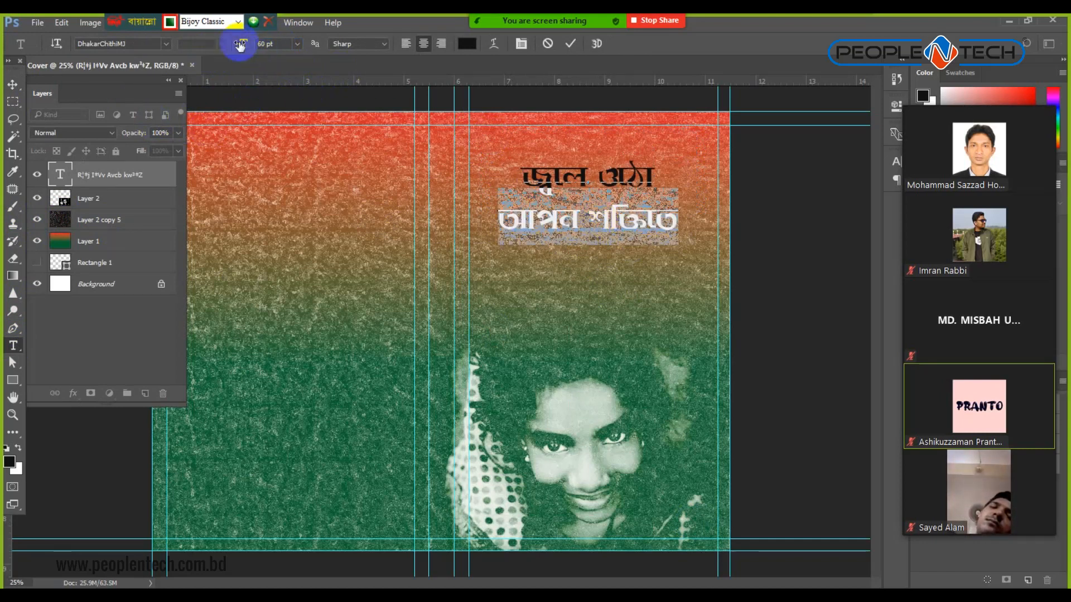
# Tighten the title's line spacing in the Character panel and reselect both lines.
pyautogui.click(521, 44)
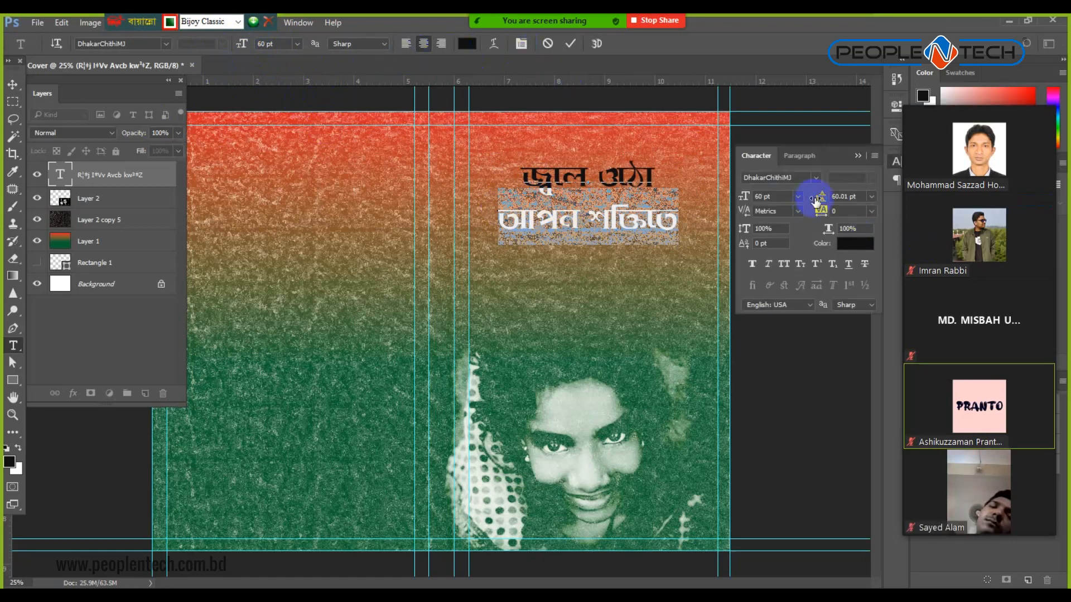
pyautogui.moveTo(822, 201); pyautogui.dragTo(817, 202)
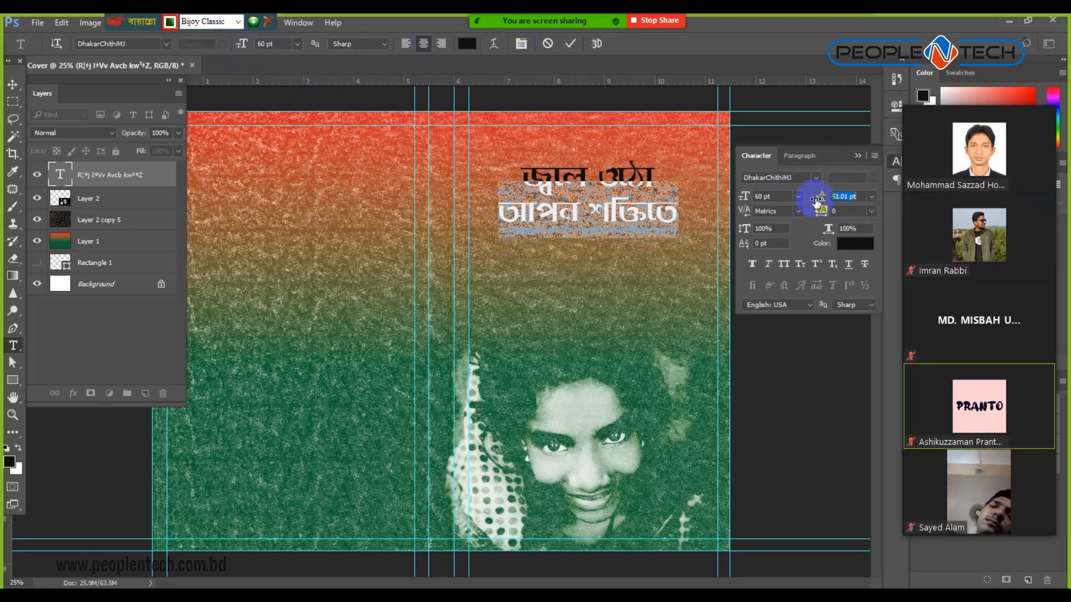
pyautogui.click(12, 84)
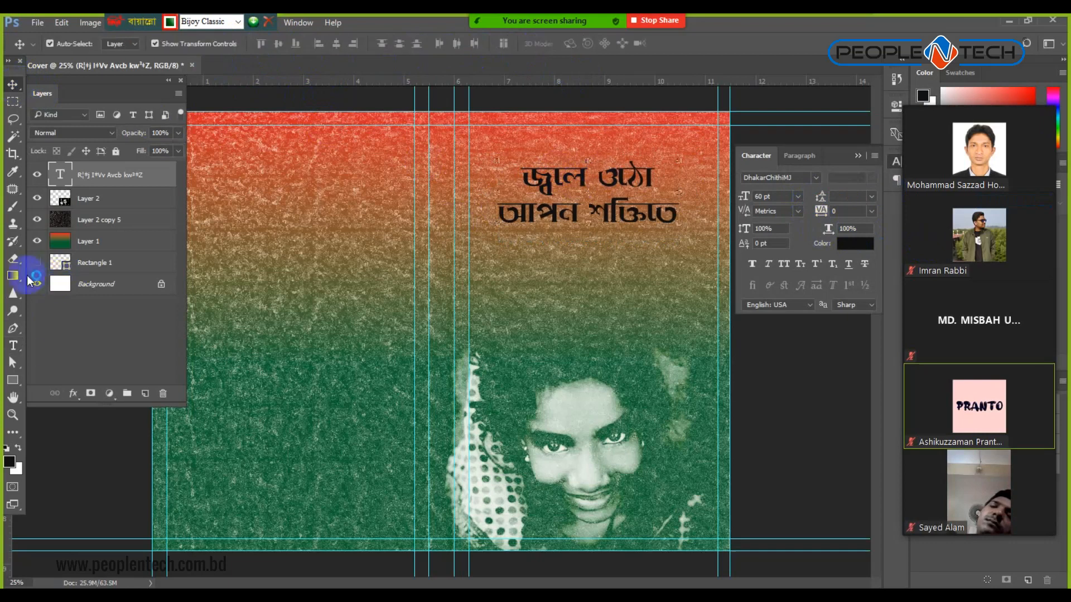
pyautogui.click(13, 347)
pyautogui.tripleClick(545, 181)
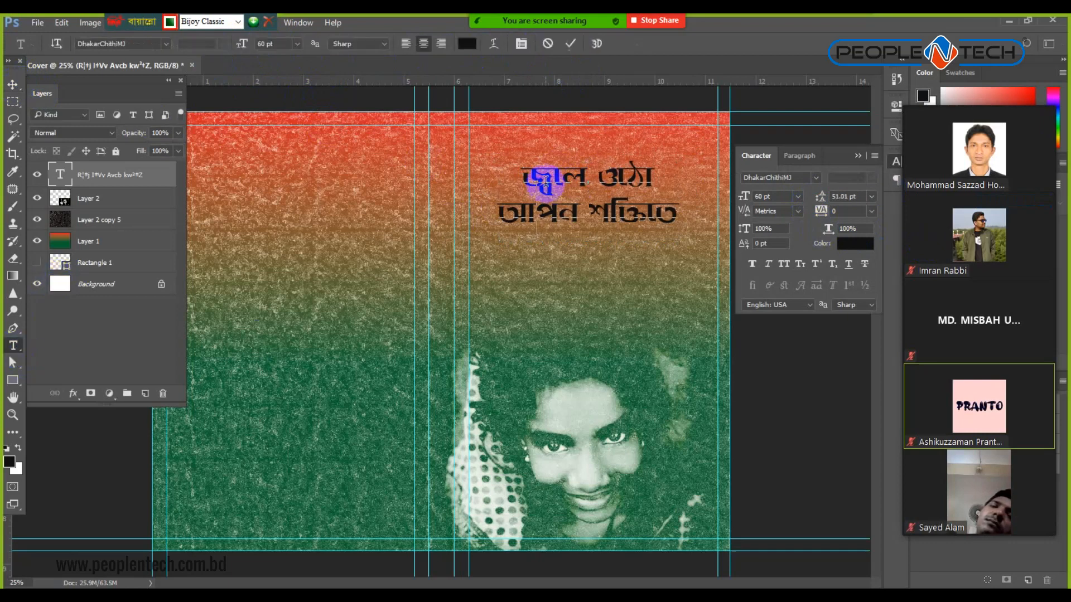
pyautogui.click(545, 181)
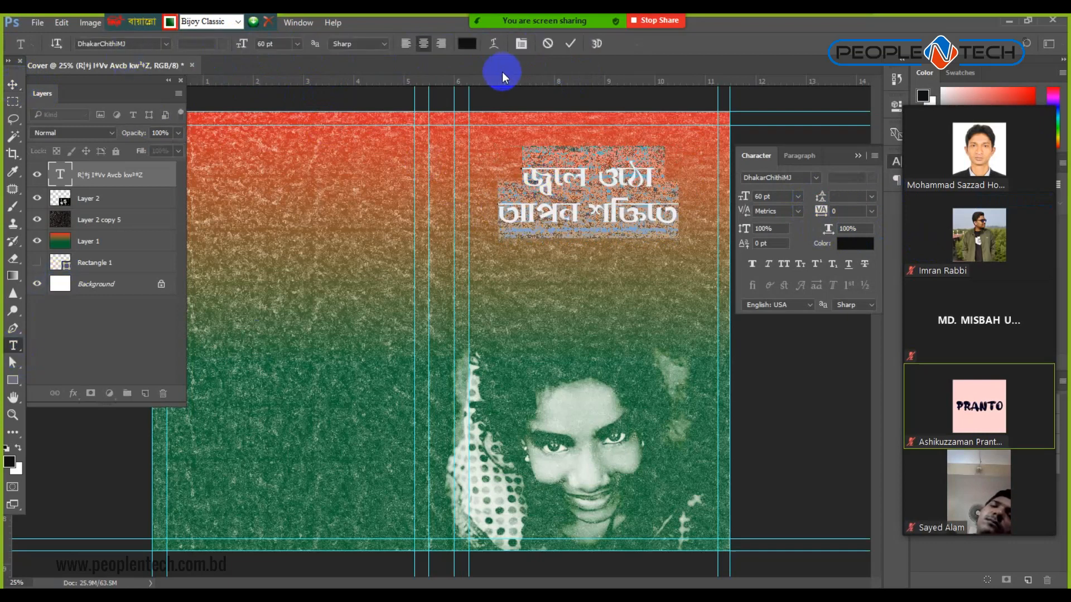
# Colour the heading bright yellow (#e1fb05) and commit the text.
pyautogui.click(467, 44)
pyautogui.moveTo(700, 371); pyautogui.dragTo(604, 325)
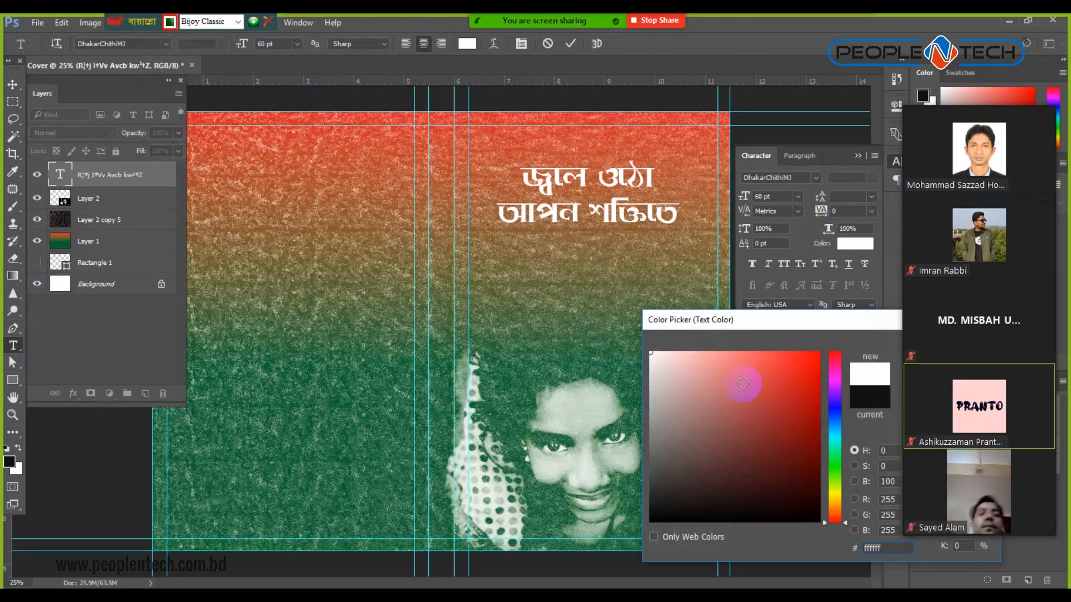
pyautogui.click(835, 492)
pyautogui.click(817, 355)
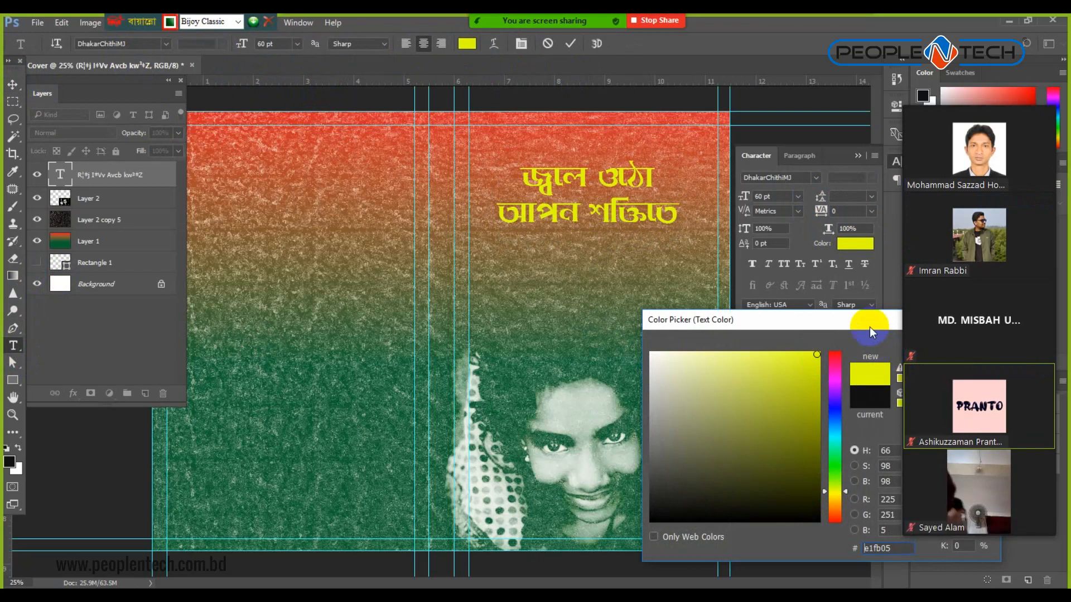
pyautogui.moveTo(870, 323); pyautogui.dragTo(649, 290)
pyautogui.click(735, 314)
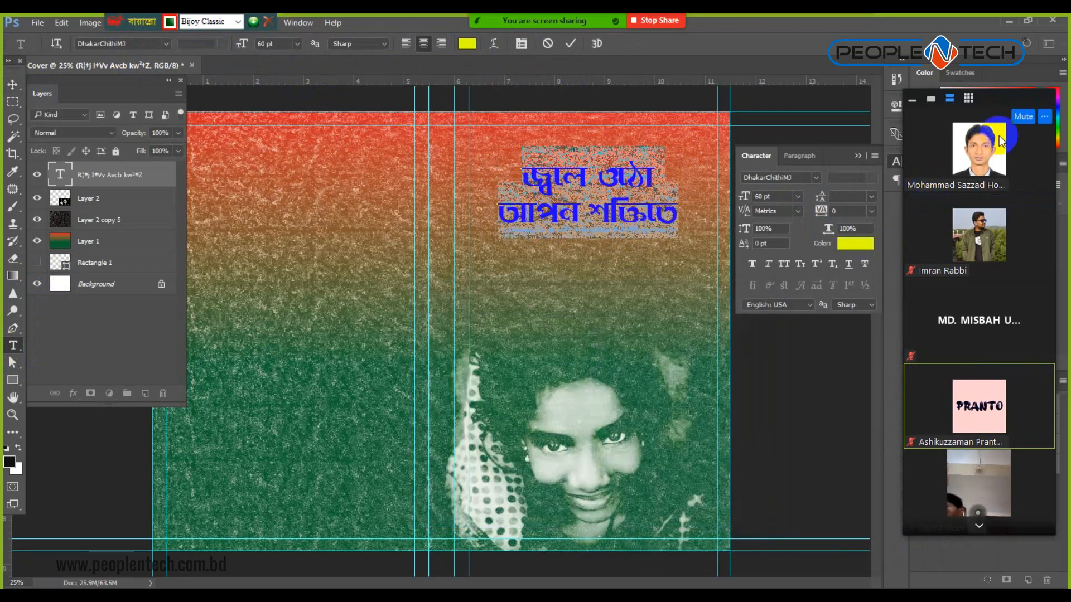
pyautogui.click(13, 84)
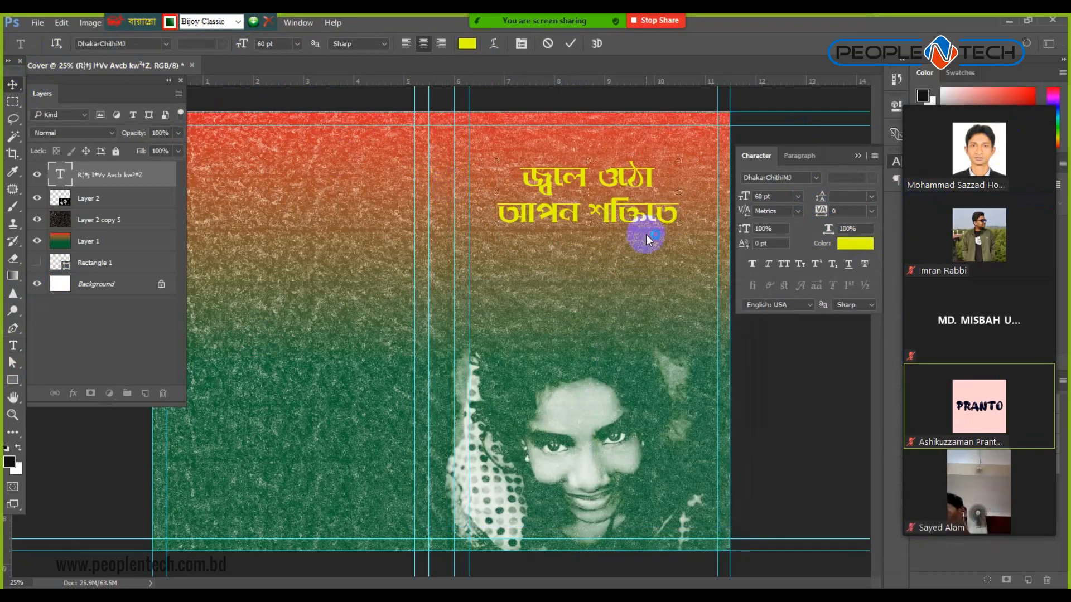
# Add a Stroke layer effect to the heading with size 8 px.
pyautogui.click(73, 393)
pyautogui.click(105, 451)
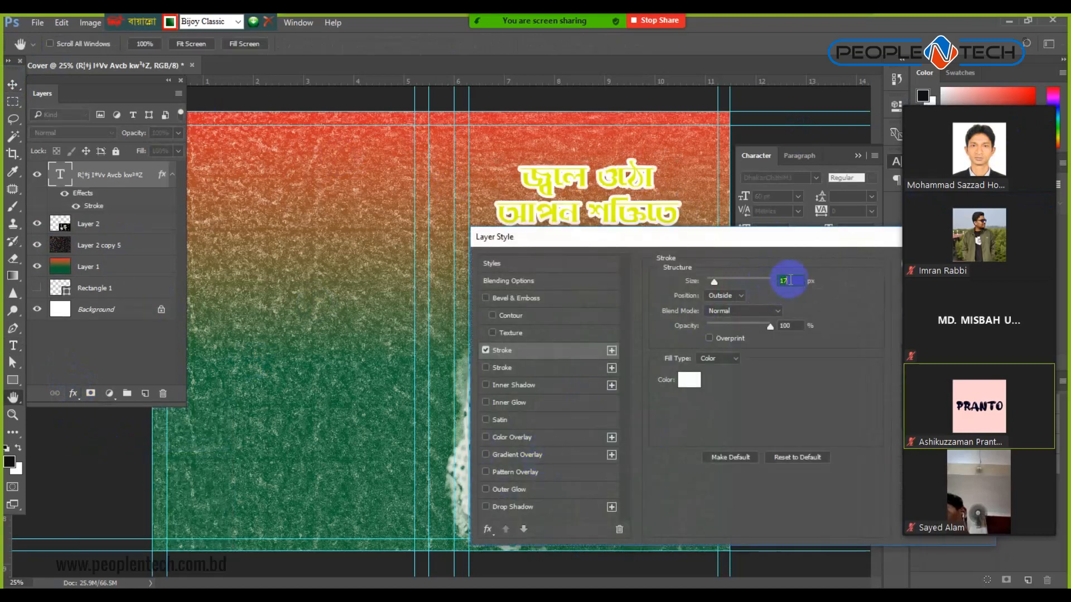
pyautogui.click(712, 277)
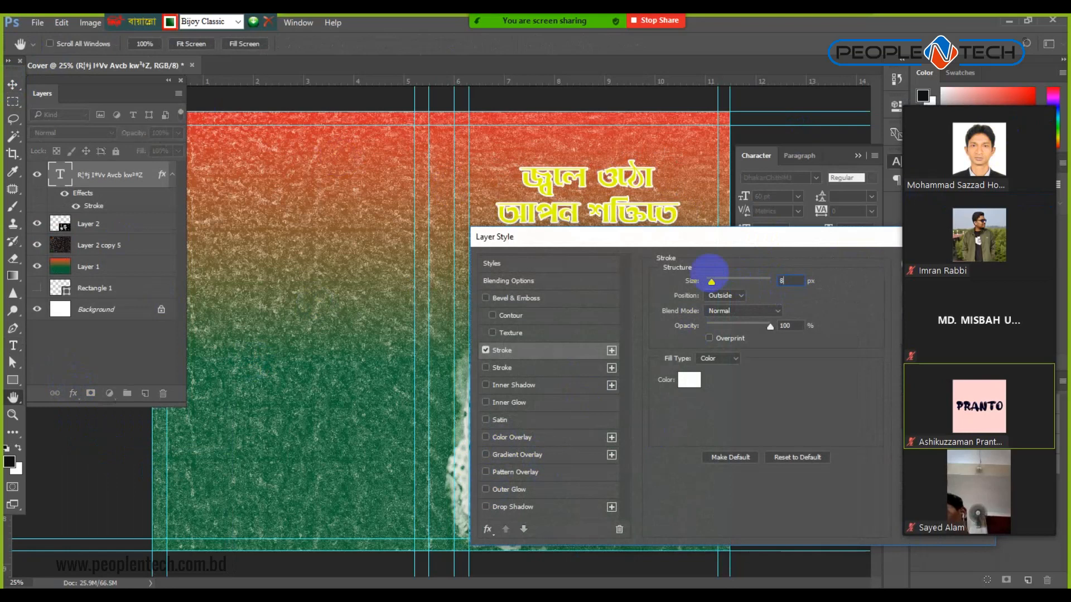
pyautogui.click(689, 379)
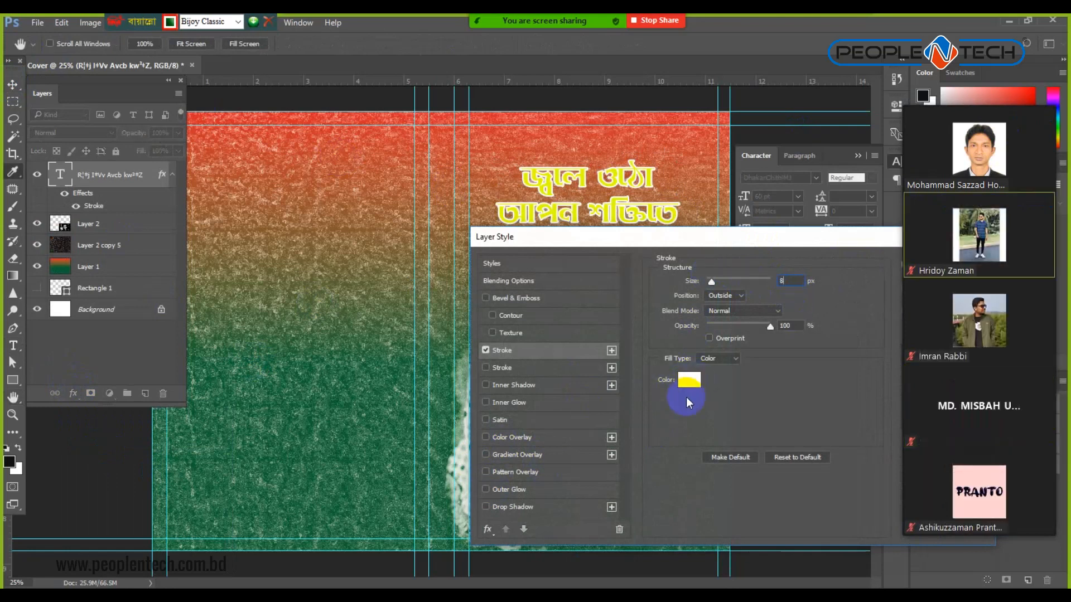
# Set the stroke colour to white and apply the effect.
pyautogui.click(697, 383)
pyautogui.moveTo(556, 353); pyautogui.dragTo(594, 497)
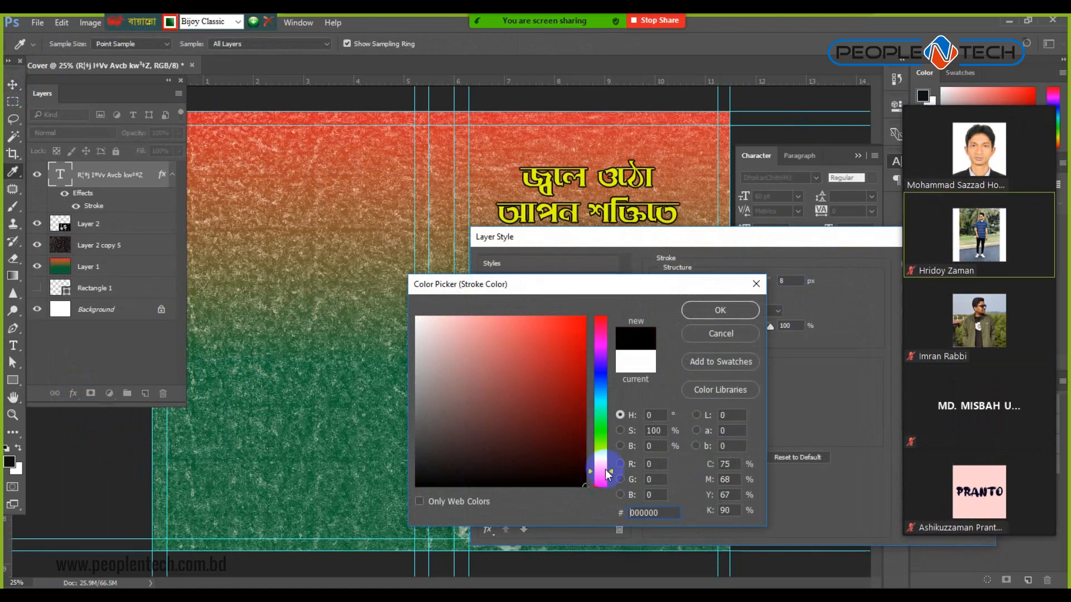
pyautogui.moveTo(608, 474); pyautogui.dragTo(611, 500)
pyautogui.moveTo(577, 374)
pyautogui.mouseDown()
pyautogui.moveTo(582, 430)
pyautogui.moveTo(554, 433)
pyautogui.moveTo(579, 470)
pyautogui.mouseUp()
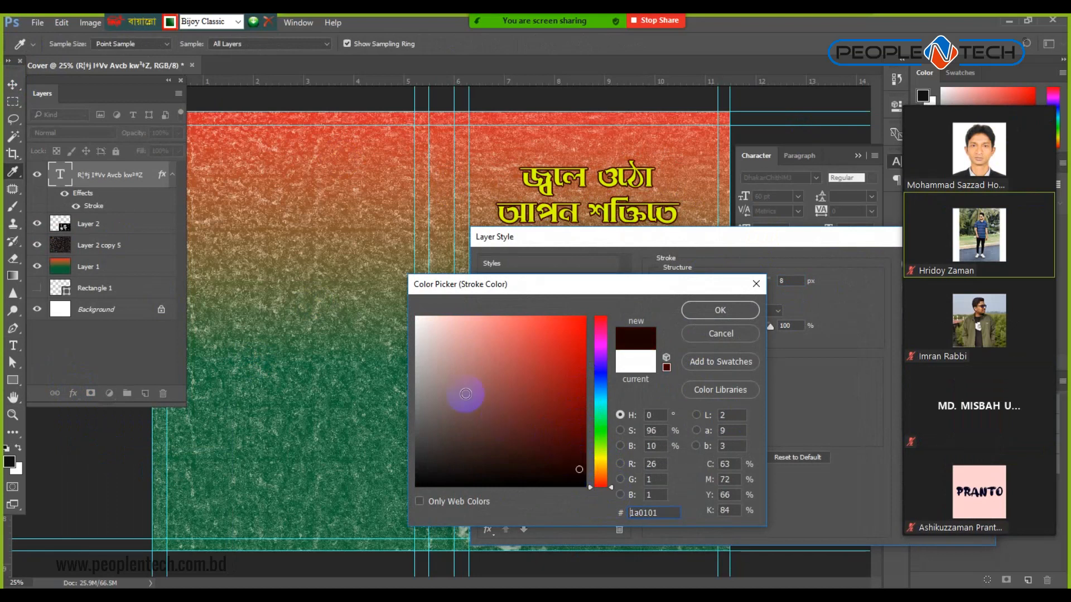
pyautogui.click(390, 293)
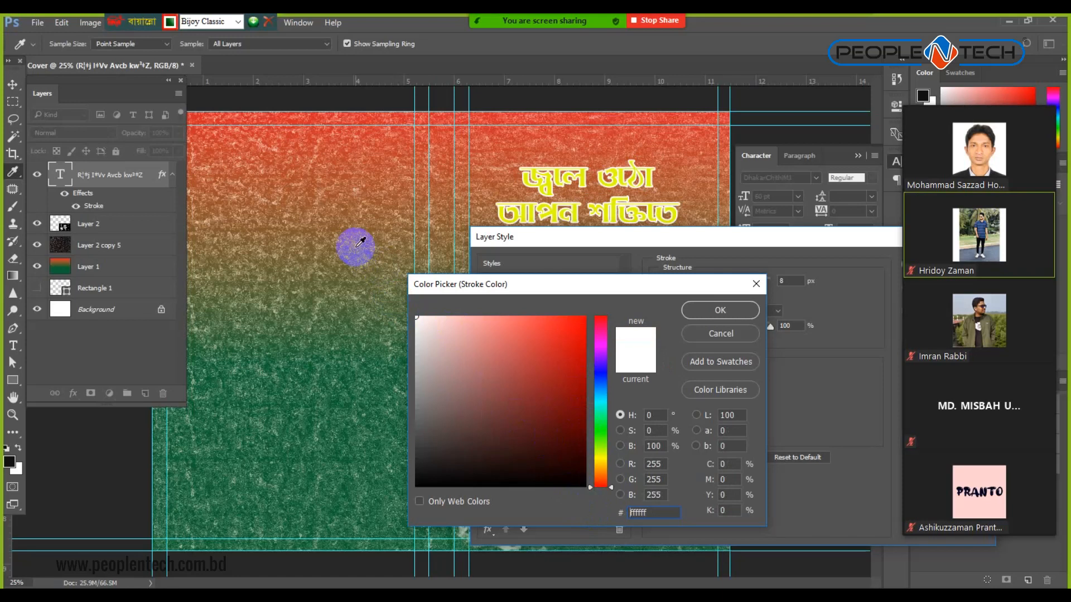
pyautogui.click(719, 310)
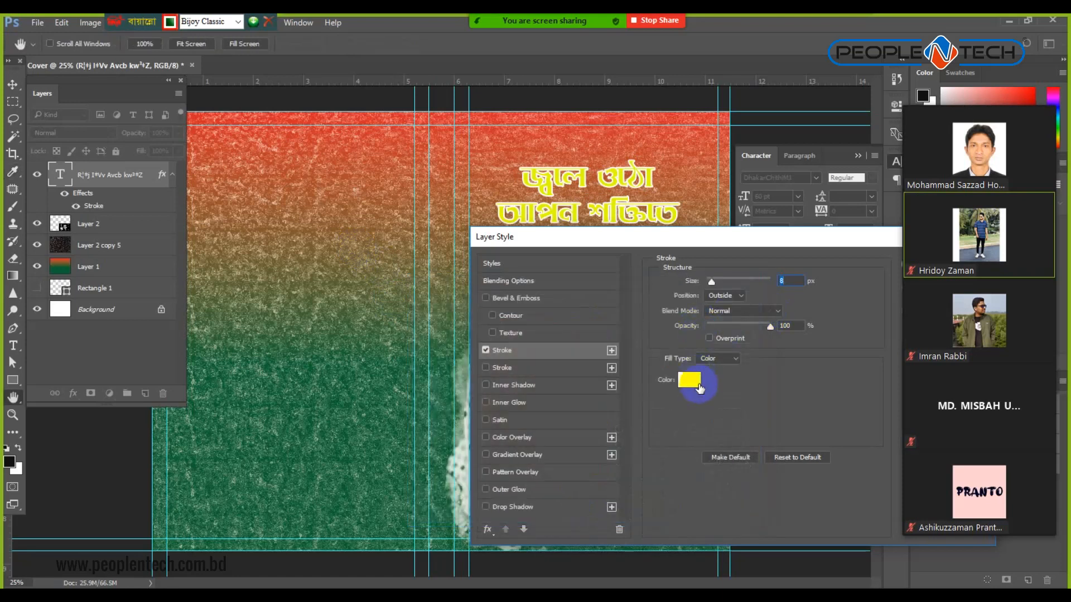
pyautogui.moveTo(855, 234); pyautogui.dragTo(755, 240)
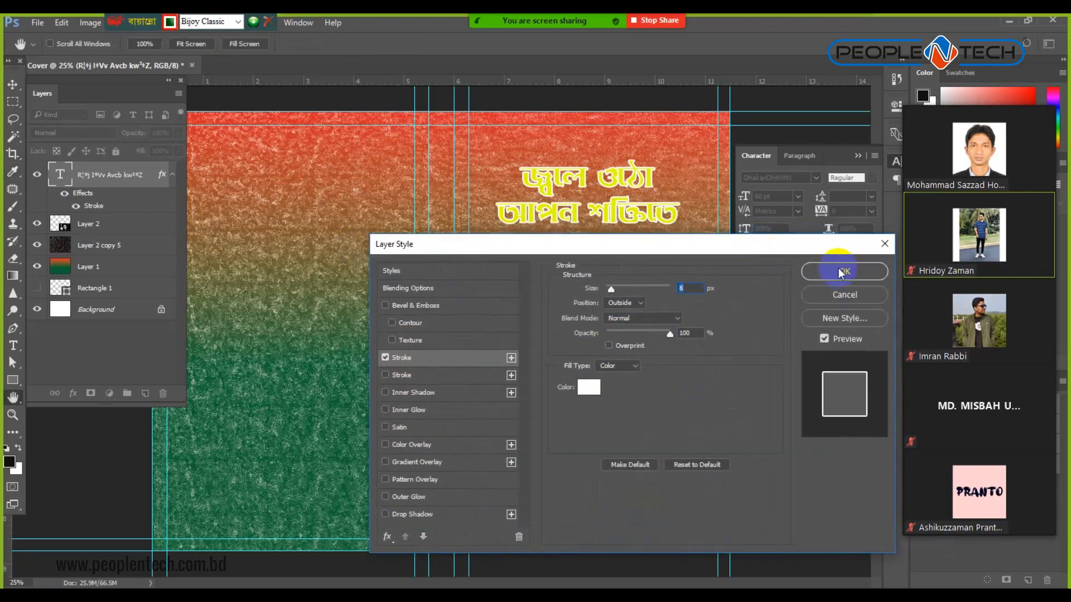
pyautogui.click(841, 272)
pyautogui.click(13, 345)
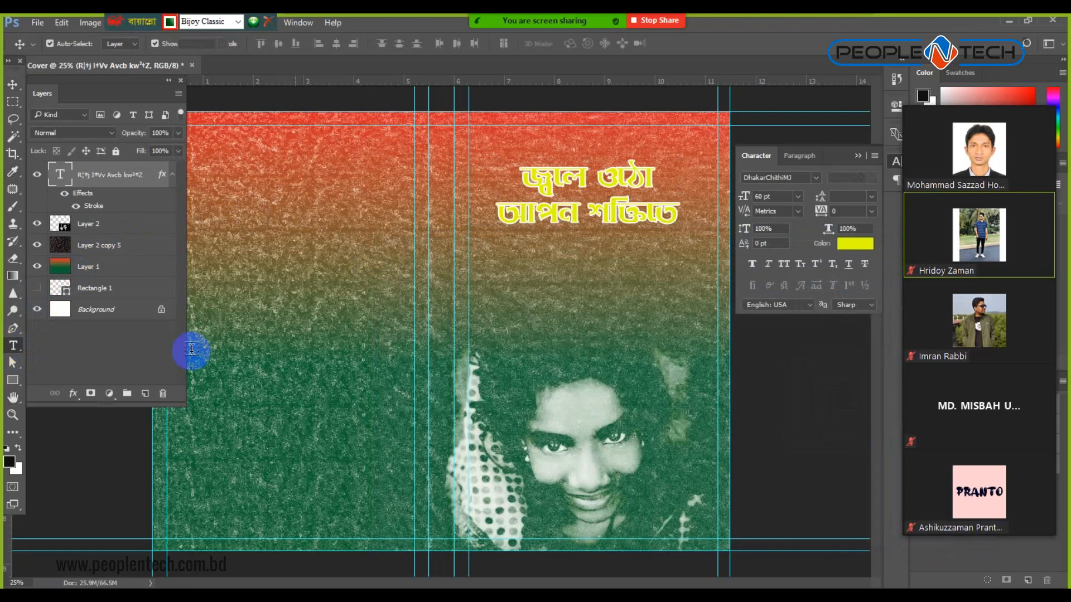
# Recolour the heading dark red (#840a0a) and nudge it slightly to the right.
pyautogui.click(566, 176)
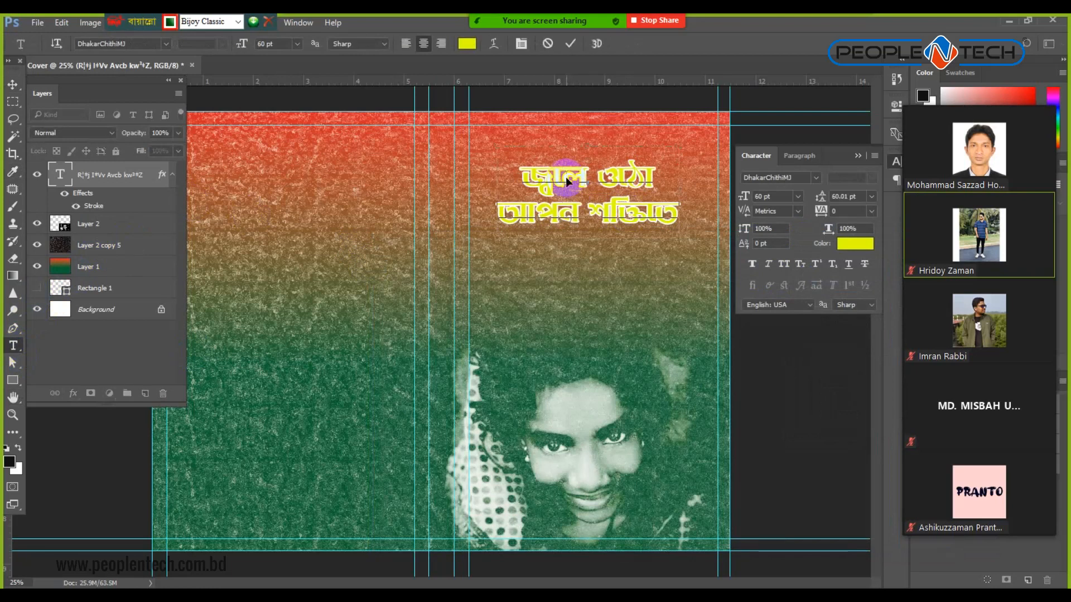
pyautogui.hotkey('ctrl', 'a')
pyautogui.click(855, 243)
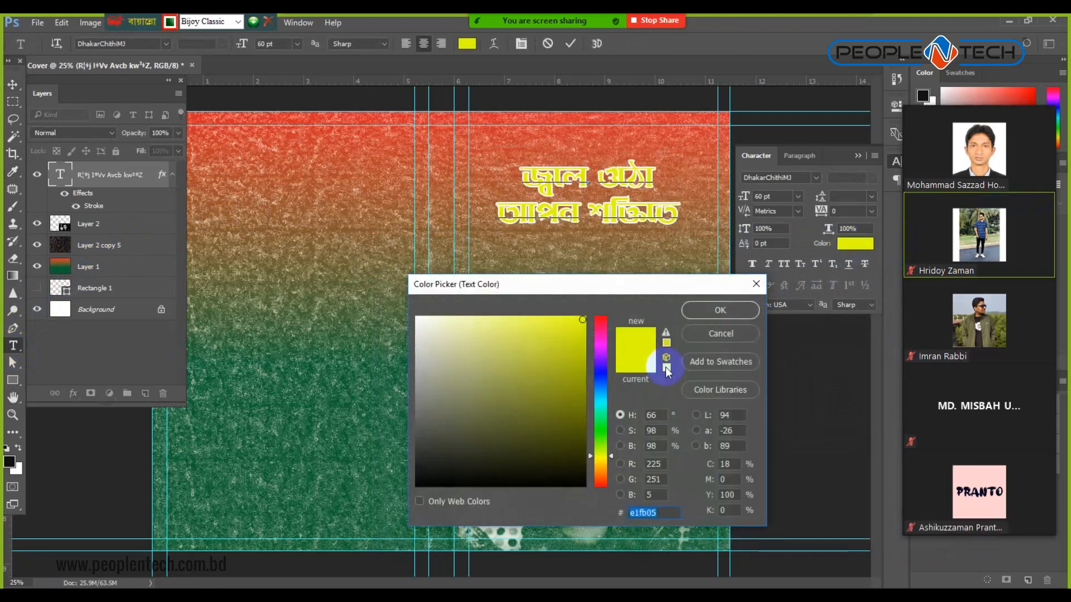
pyautogui.moveTo(602, 363); pyautogui.dragTo(600, 304)
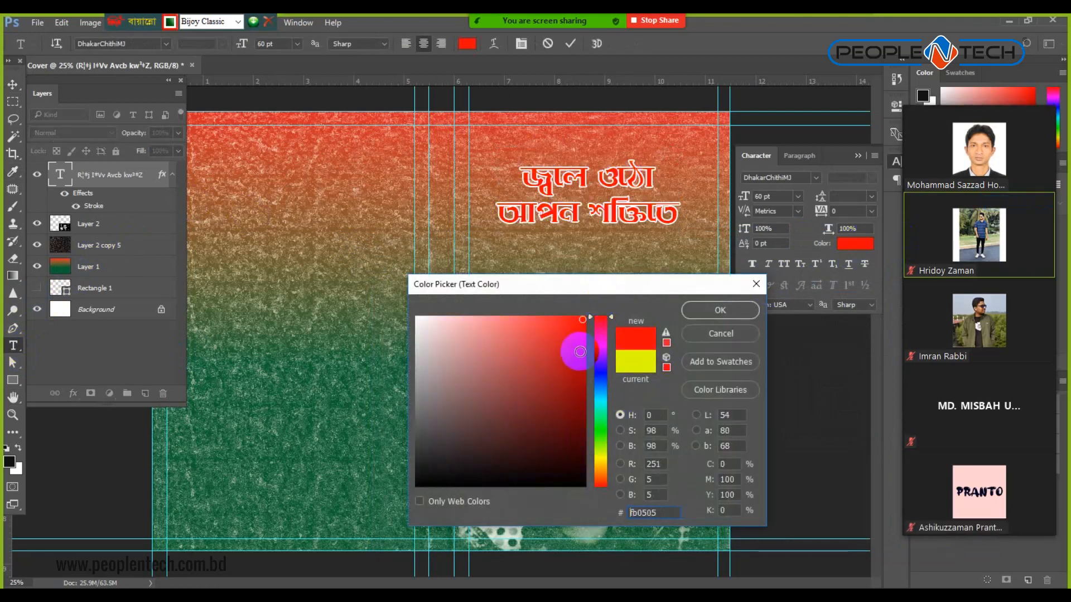
pyautogui.moveTo(580, 359)
pyautogui.mouseDown()
pyautogui.moveTo(585, 333)
pyautogui.moveTo(570, 406)
pyautogui.moveTo(571, 386)
pyautogui.mouseUp()
pyautogui.click(716, 313)
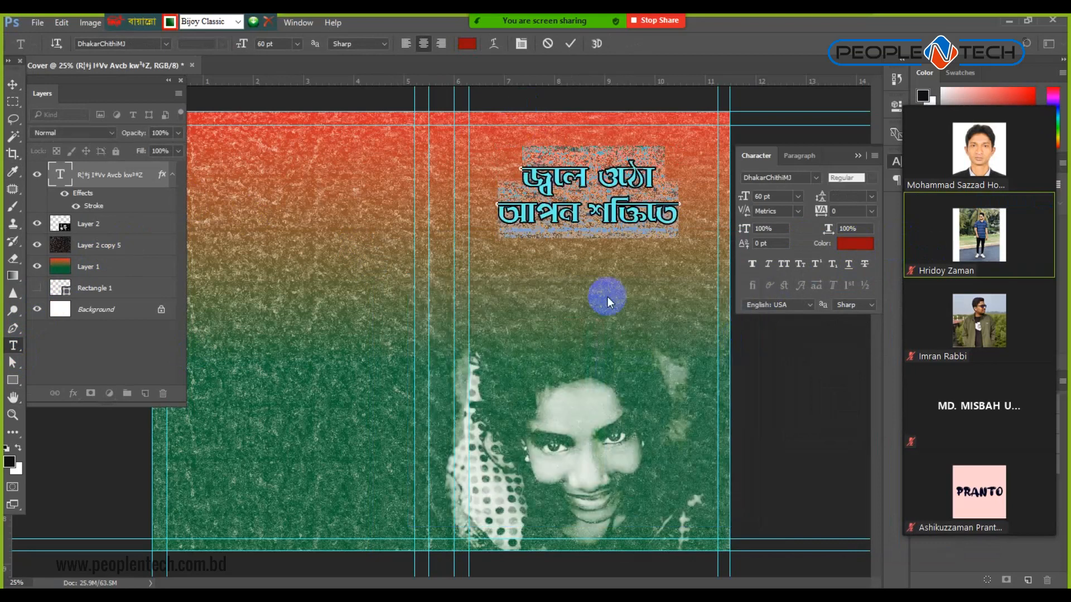
pyautogui.click(15, 85)
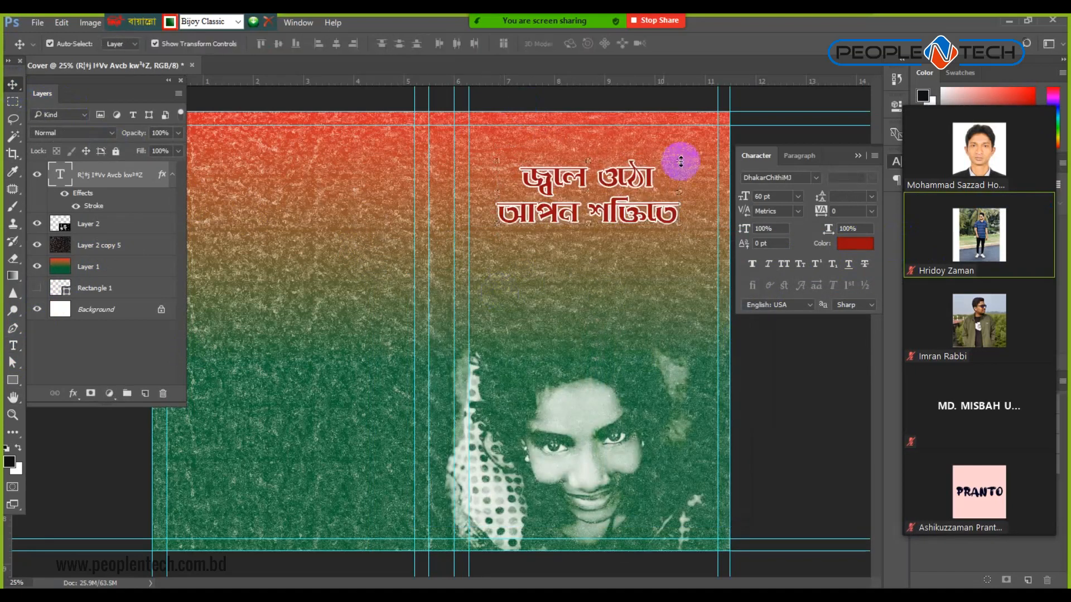
pyautogui.moveTo(636, 156); pyautogui.dragTo(637, 162)
pyautogui.press('Right')
pyautogui.press('Right')
pyautogui.press('Right')
pyautogui.press('Right')
pyautogui.press('Right')
pyautogui.press('Right')
pyautogui.press('Right')
pyautogui.press('Right')
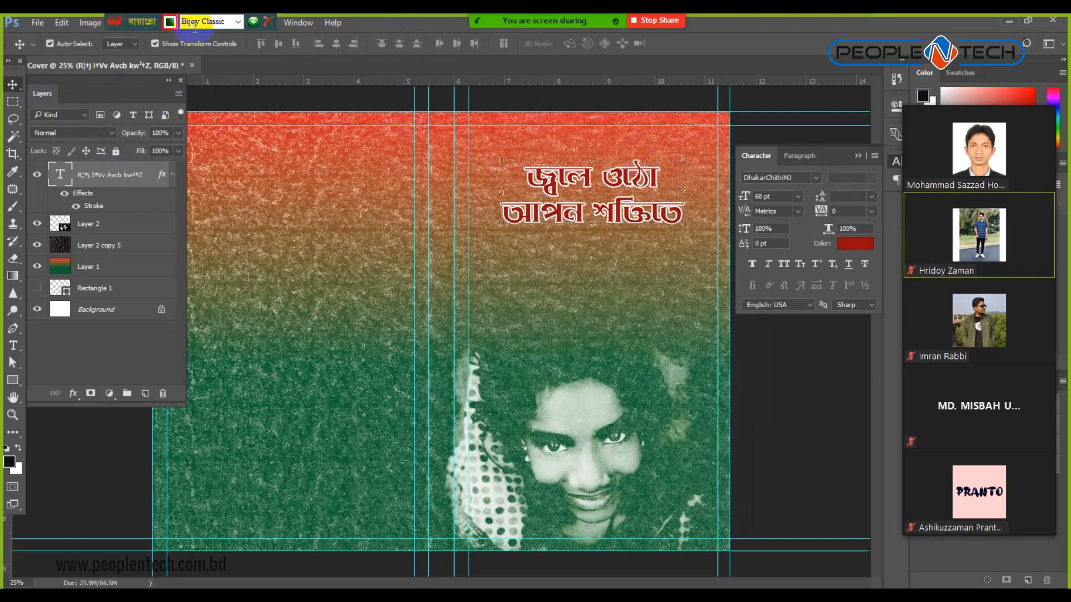
# Close the Bijoy keyboard toolbar and reapply the last filter to the heading.
pyautogui.click(269, 23)
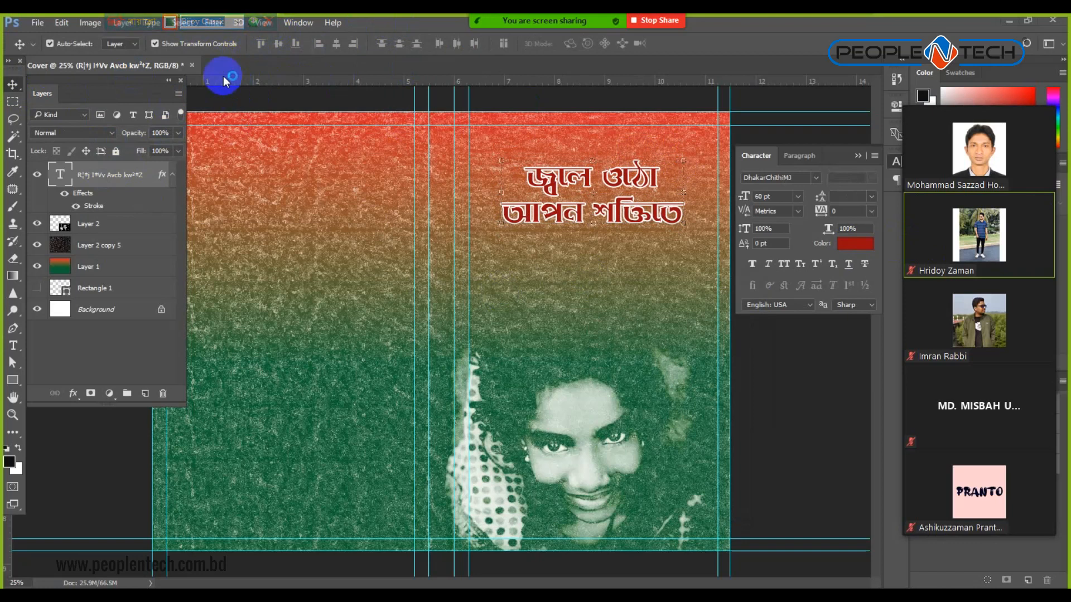
pyautogui.click(213, 23)
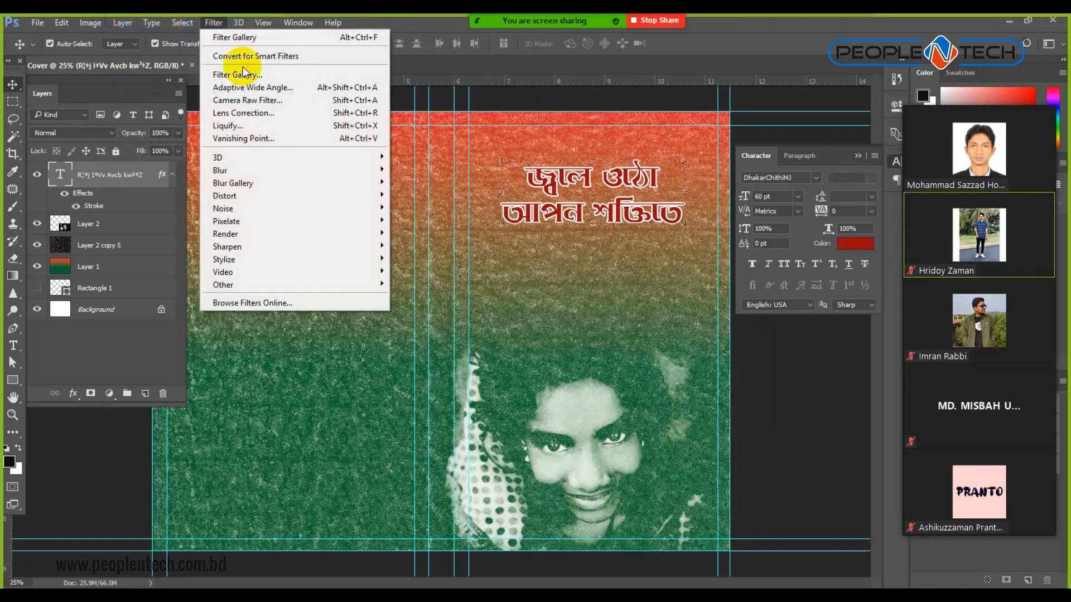
pyautogui.click(239, 40)
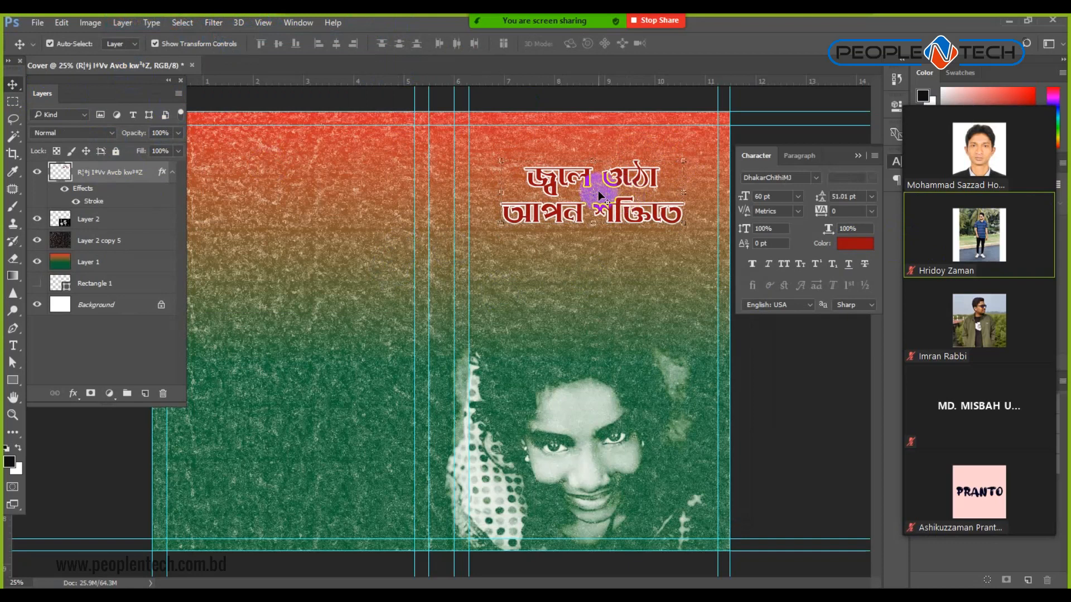
pyautogui.scroll(1, 598, 190)
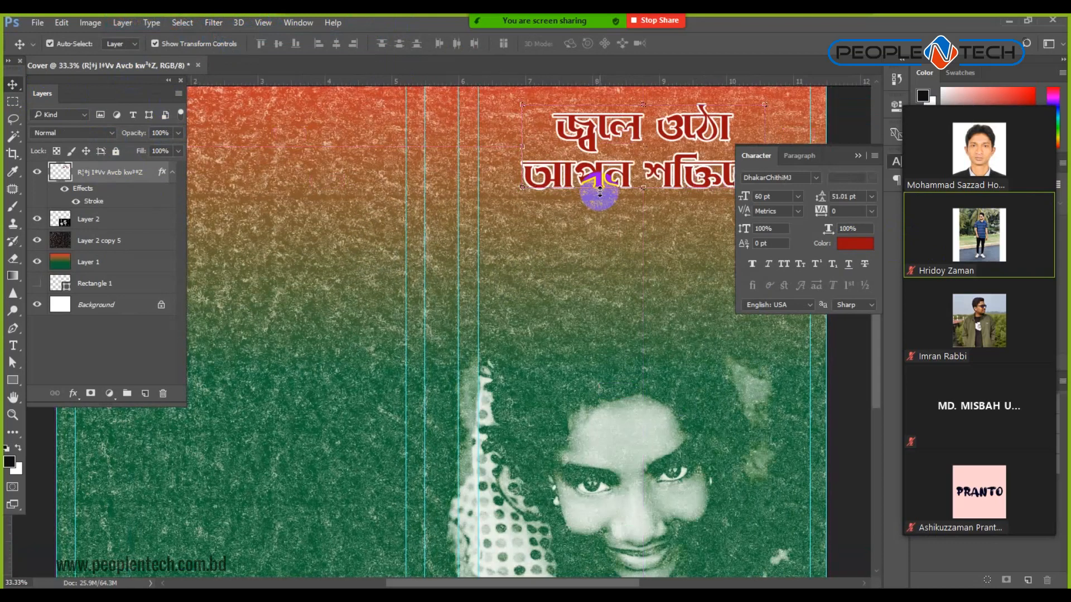
pyautogui.scroll(3, 590, 272)
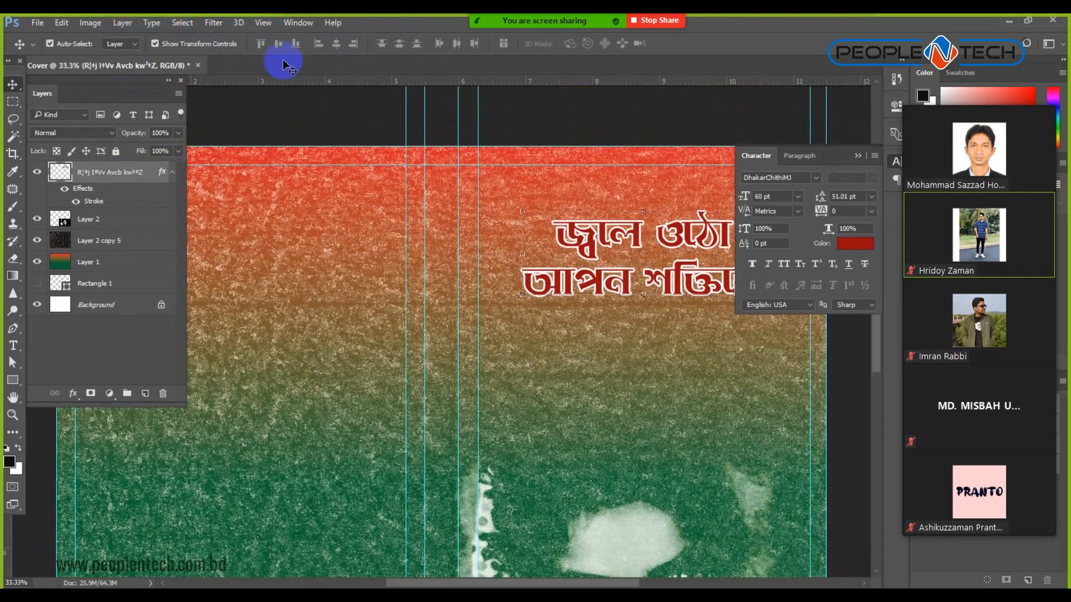
# Preview Texturizer and Stained Glass in the Filter Gallery, then undo the texture.
pyautogui.click(213, 22)
pyautogui.click(241, 74)
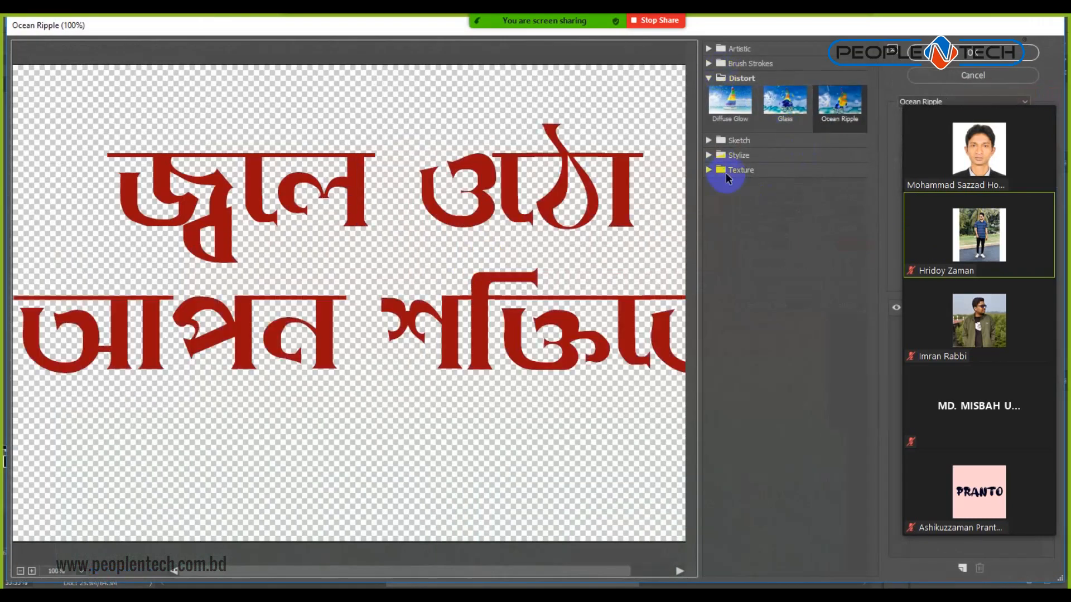
pyautogui.click(710, 170)
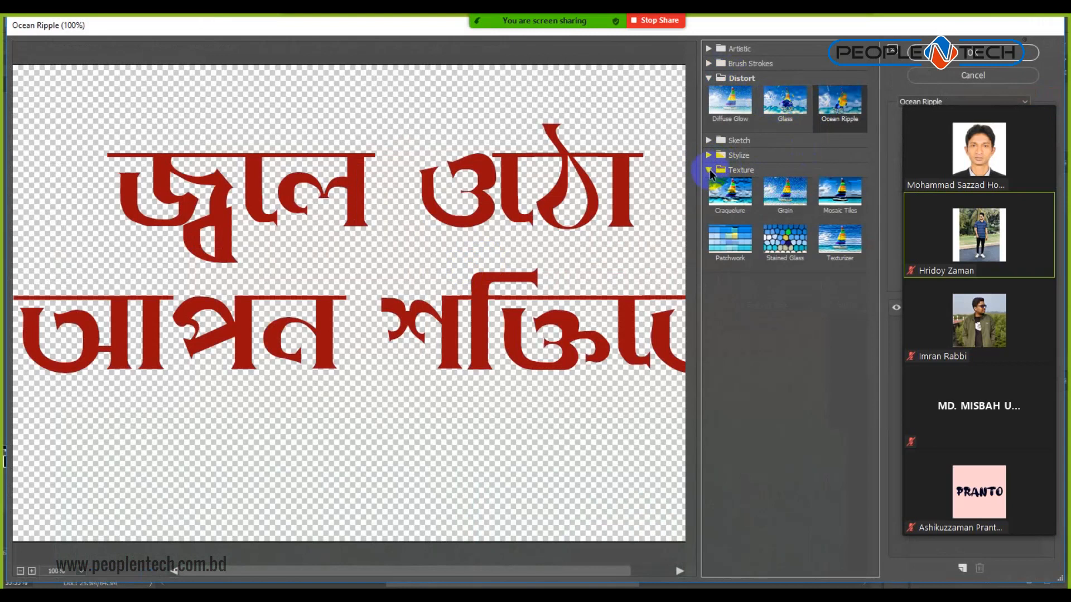
pyautogui.click(833, 245)
pyautogui.click(789, 241)
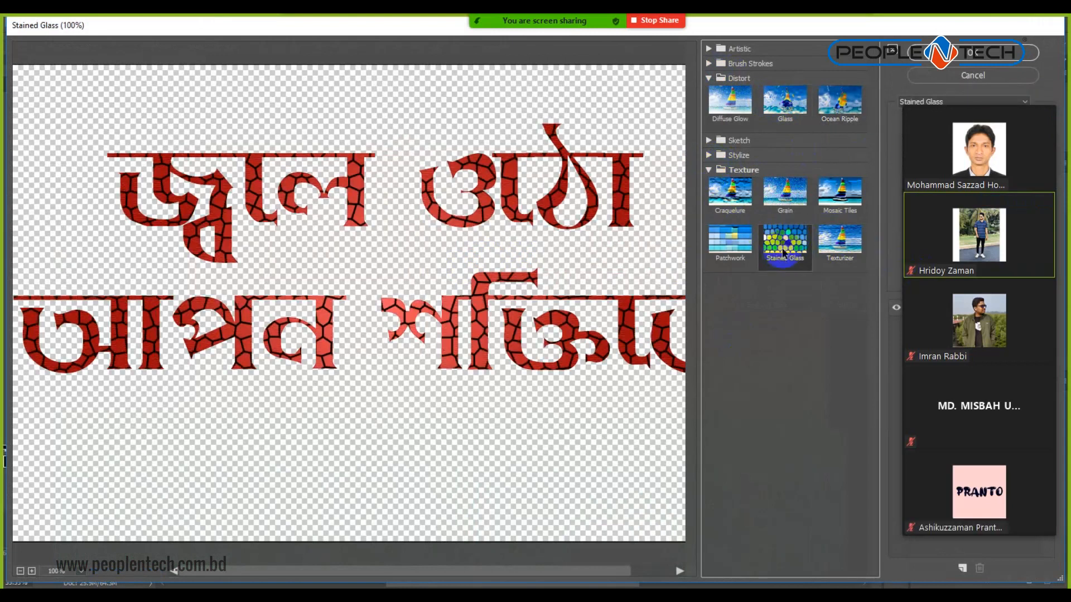
pyautogui.press('Escape')
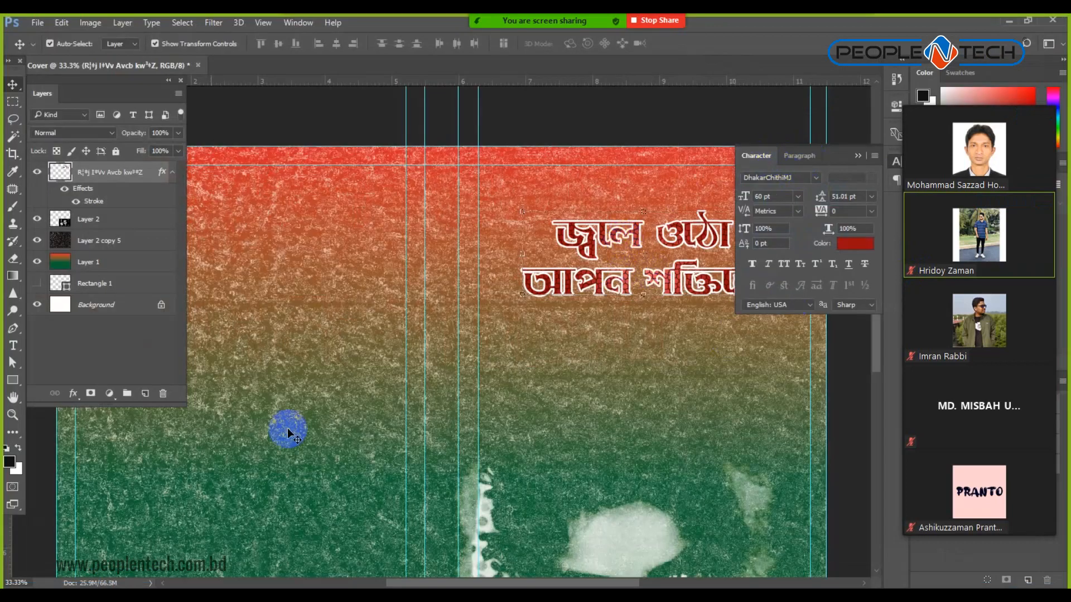
pyautogui.hotkey('ctrl', 'z')
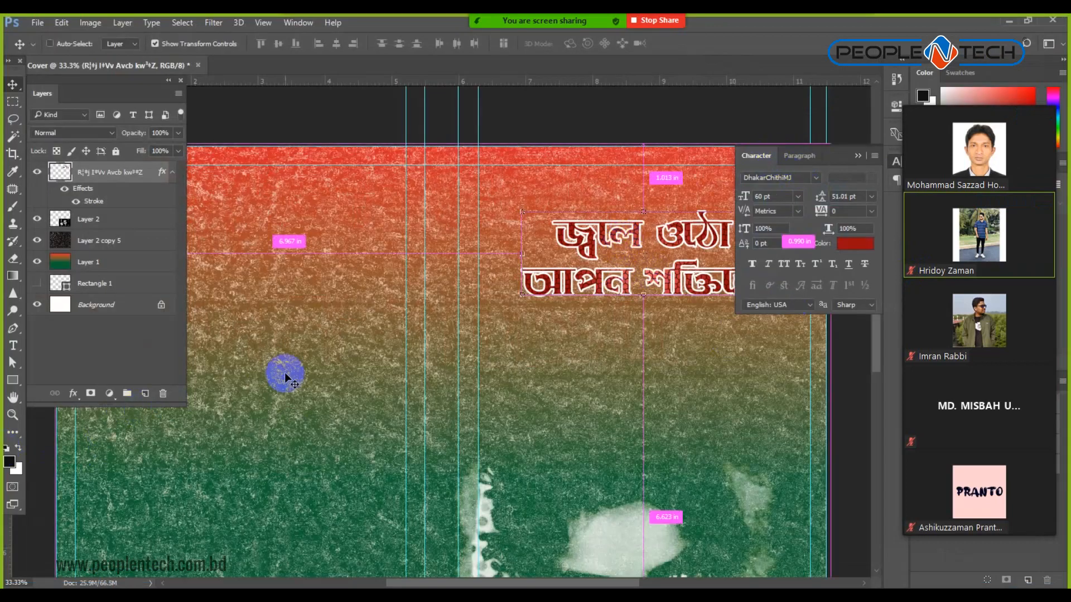
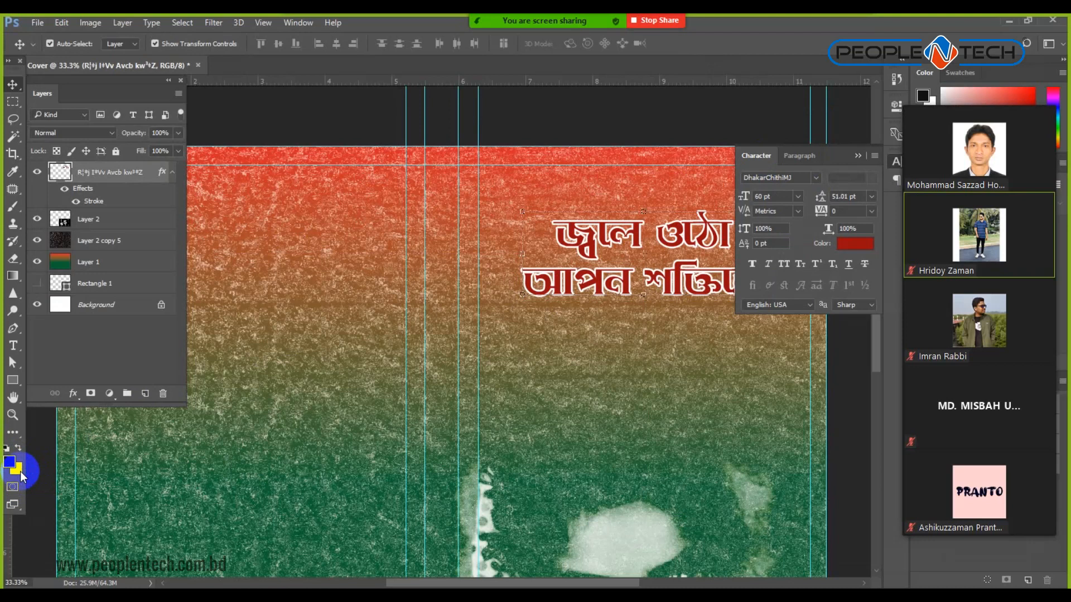
# Reset the colours to default, then set the foreground colour to bright yellow.
pyautogui.press('d')
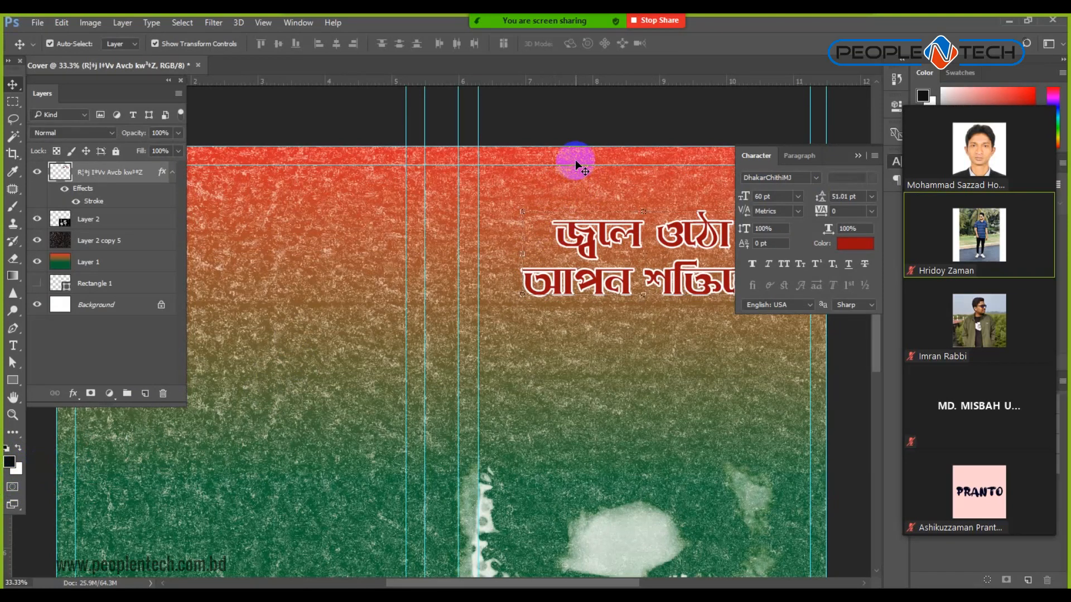
pyautogui.click(10, 467)
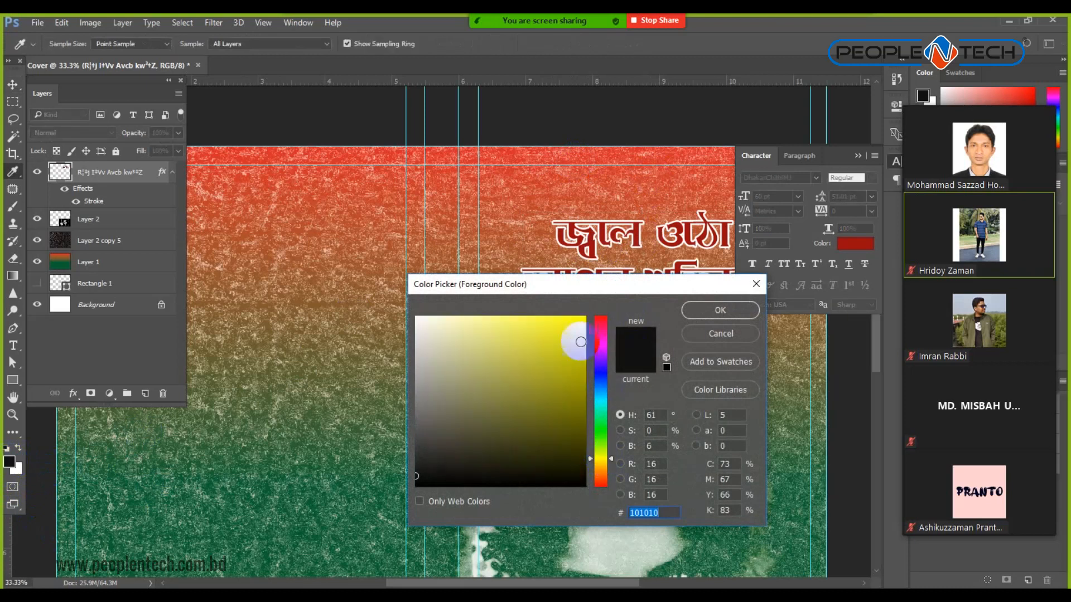
pyautogui.click(583, 320)
pyautogui.click(698, 313)
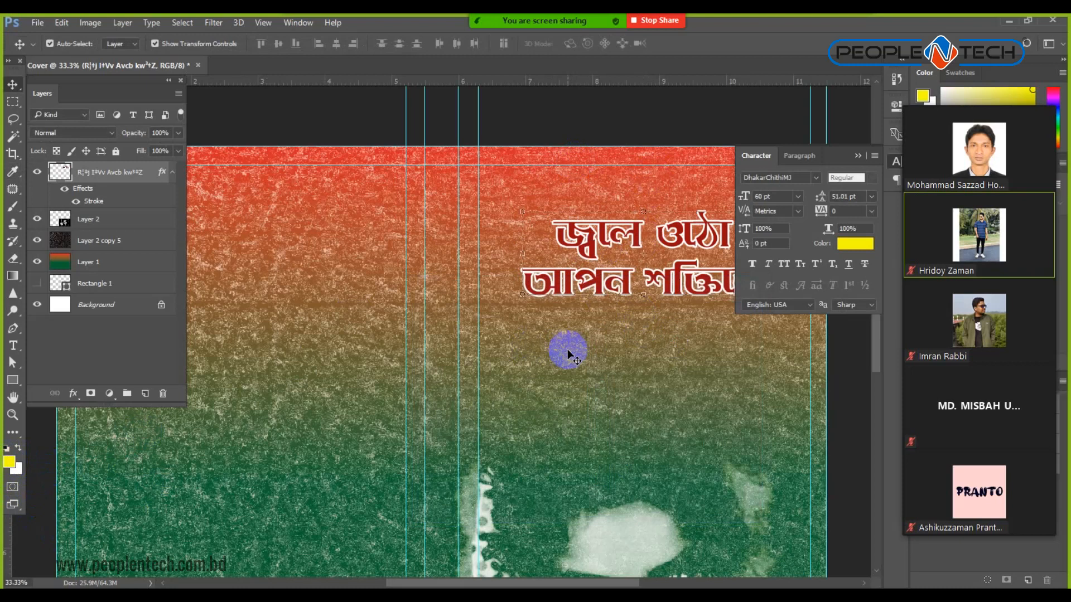
# Apply the Filter Gallery's Stained Glass texture to the headline.
pyautogui.click(214, 23)
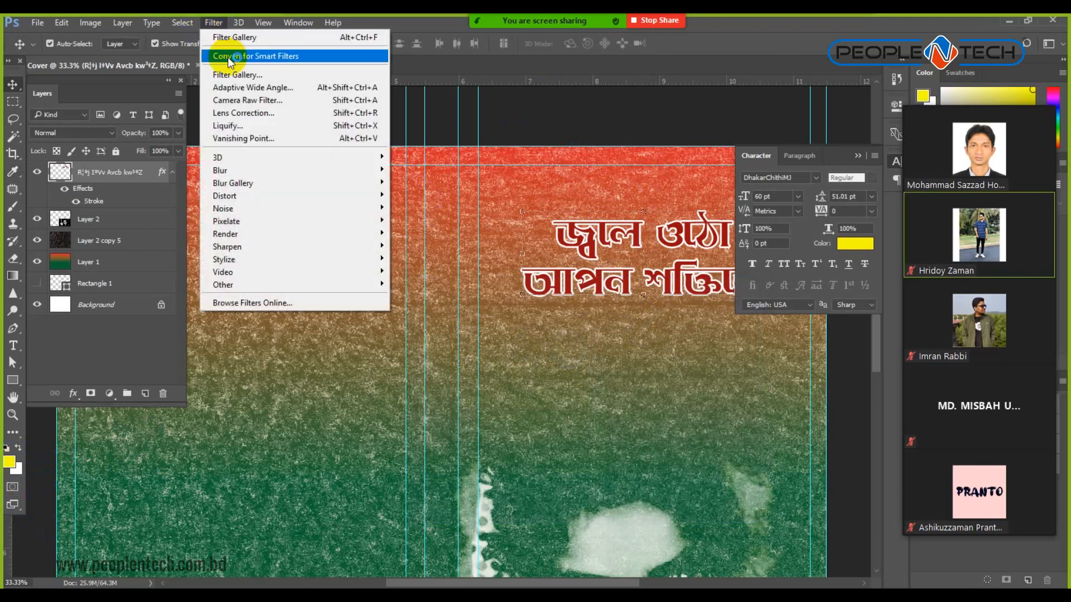
pyautogui.click(238, 75)
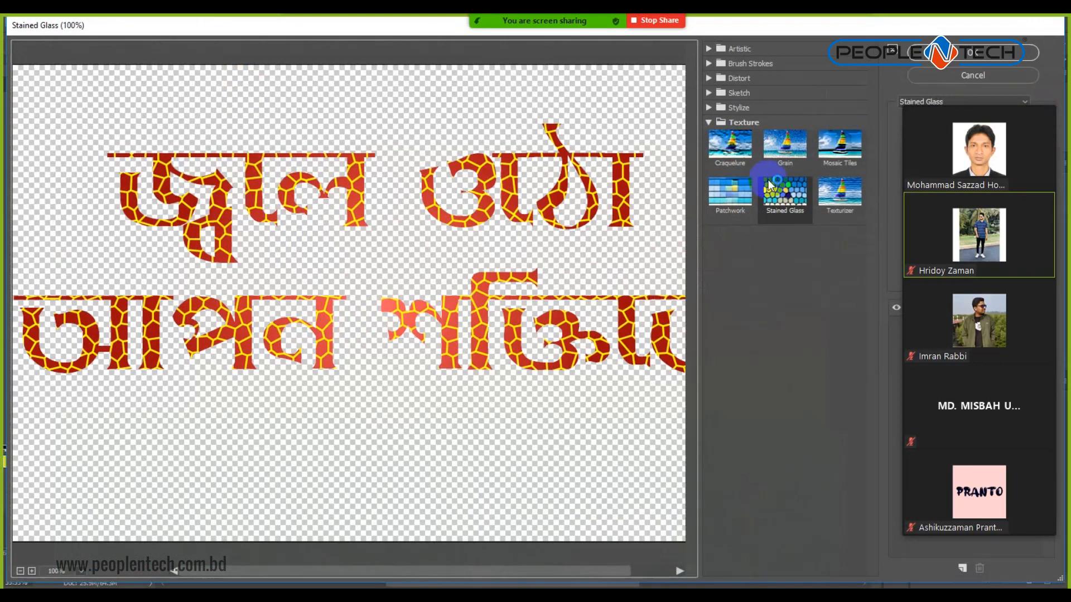
pyautogui.click(970, 52)
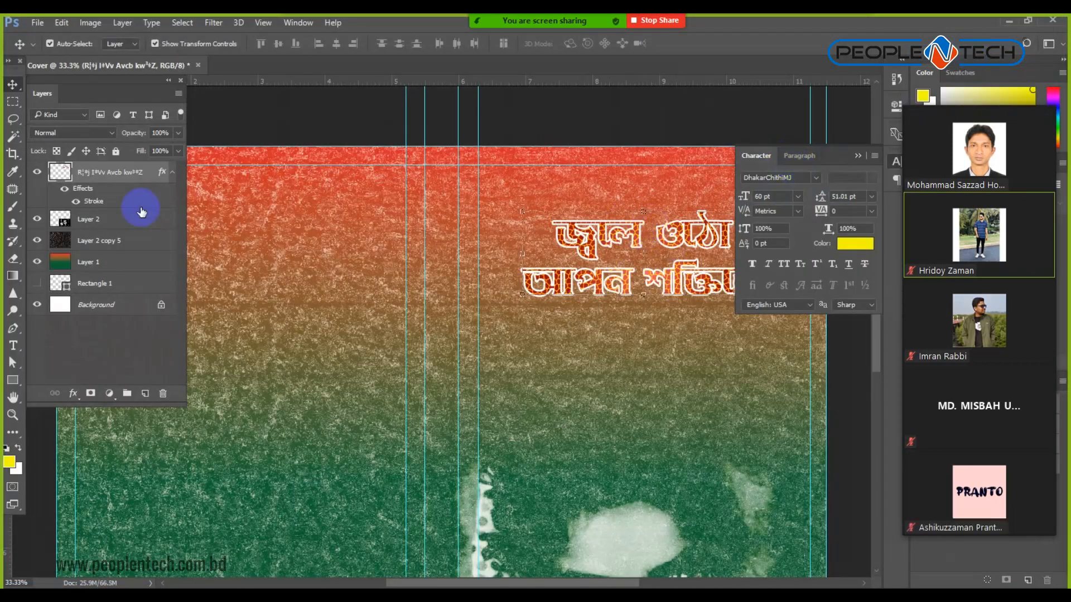
# Change the headline's Stroke effect to black at 6 px.
pyautogui.doubleClick(88, 203)
pyautogui.click(590, 388)
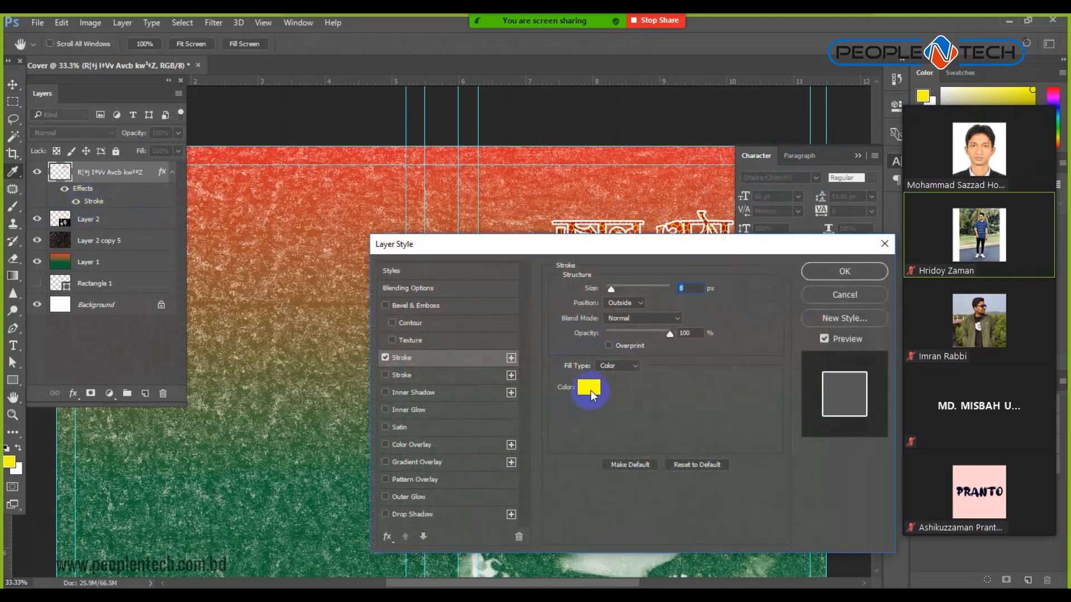
pyautogui.moveTo(574, 353); pyautogui.dragTo(593, 526)
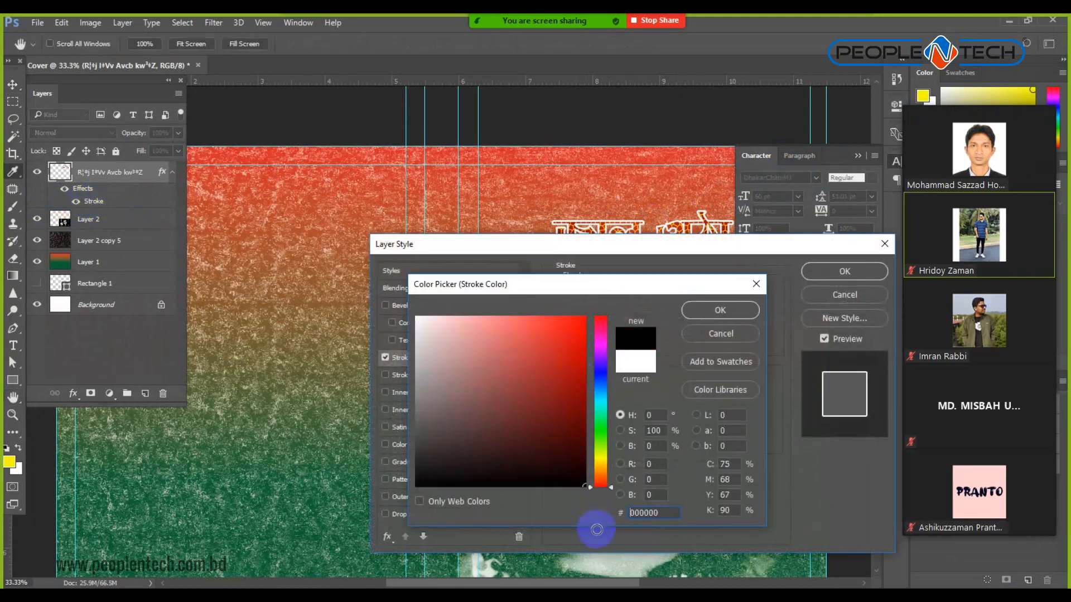
pyautogui.click(718, 311)
pyautogui.moveTo(739, 250)
pyautogui.mouseDown()
pyautogui.moveTo(471, 317)
pyautogui.moveTo(315, 260)
pyautogui.mouseUp()
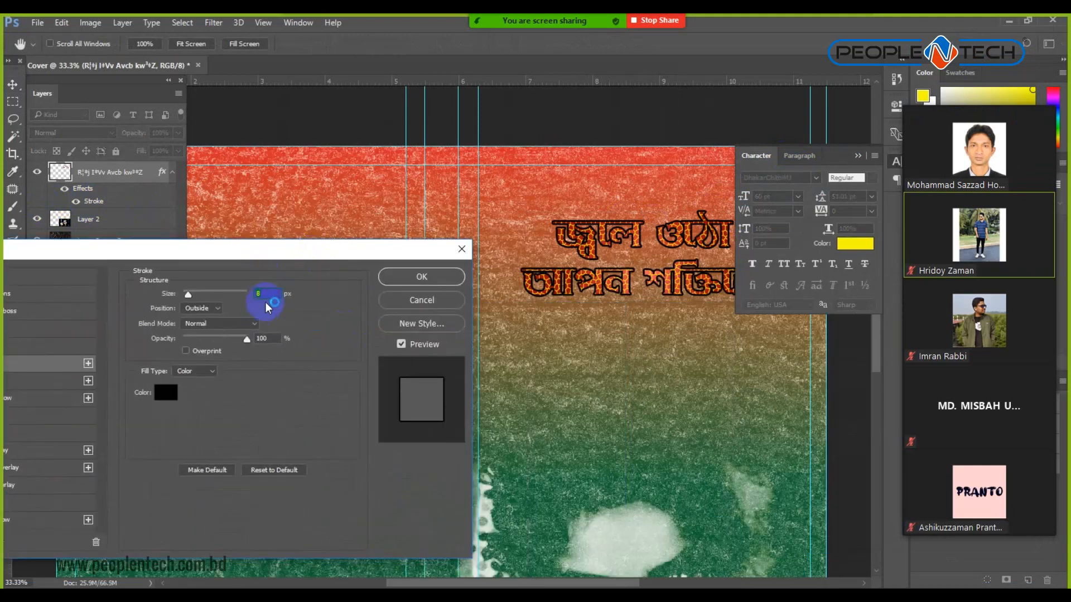
pyautogui.write('6')
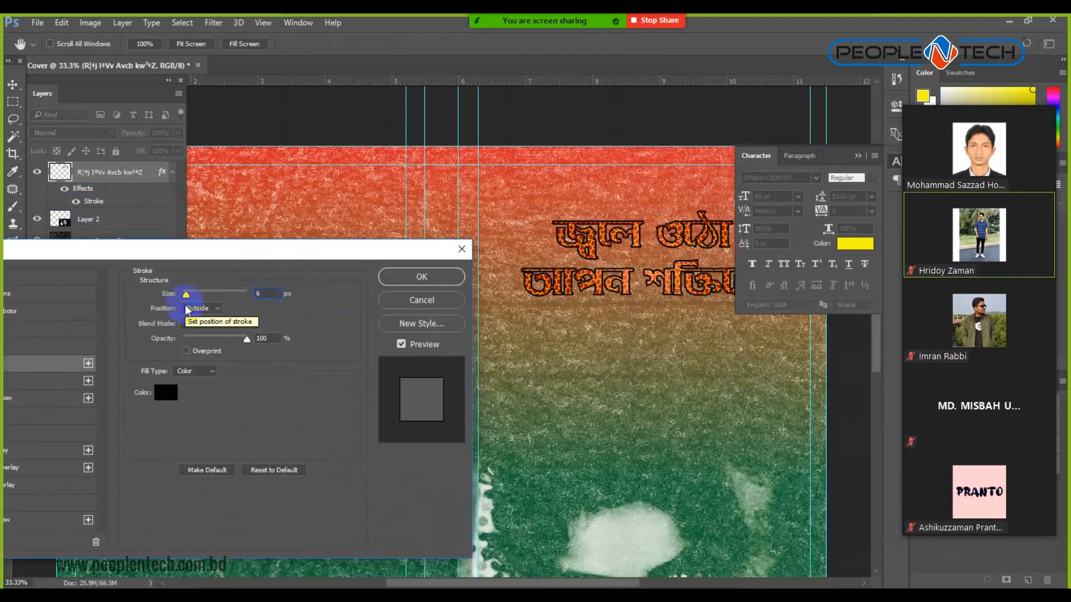
pyautogui.moveTo(268, 295); pyautogui.dragTo(161, 303)
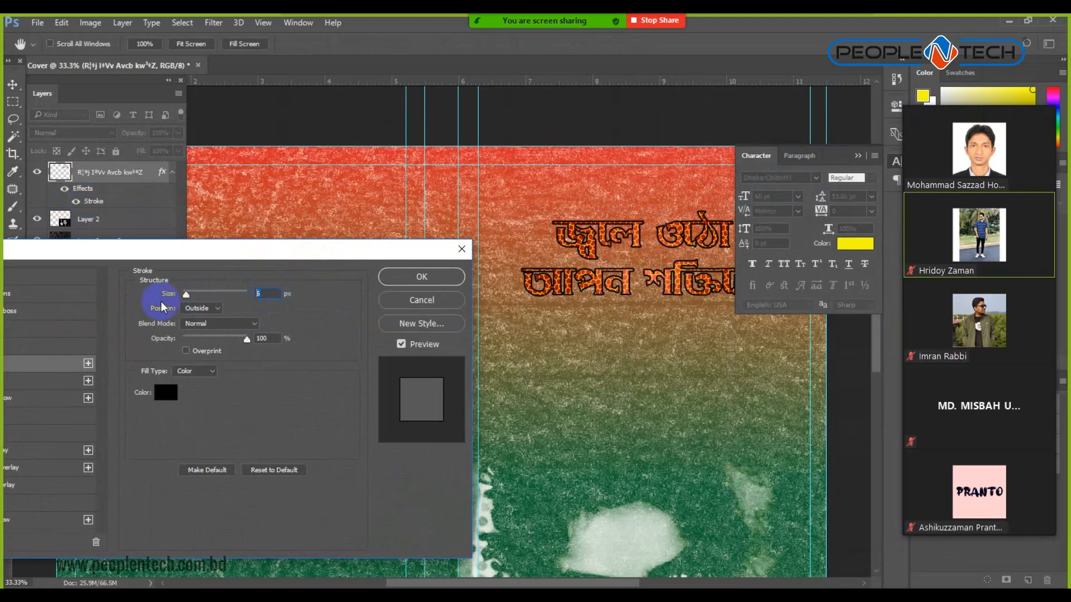
pyautogui.click(420, 275)
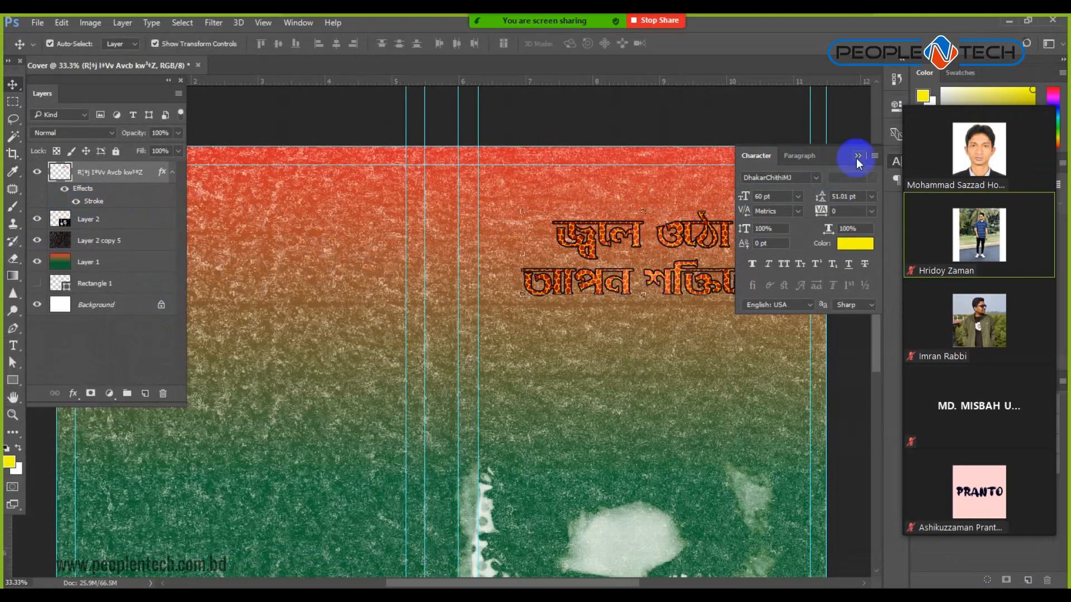
# Collapse the Character panel, deselect the headline and zoom out to the whole cover.
pyautogui.click(857, 157)
pyautogui.click(835, 240)
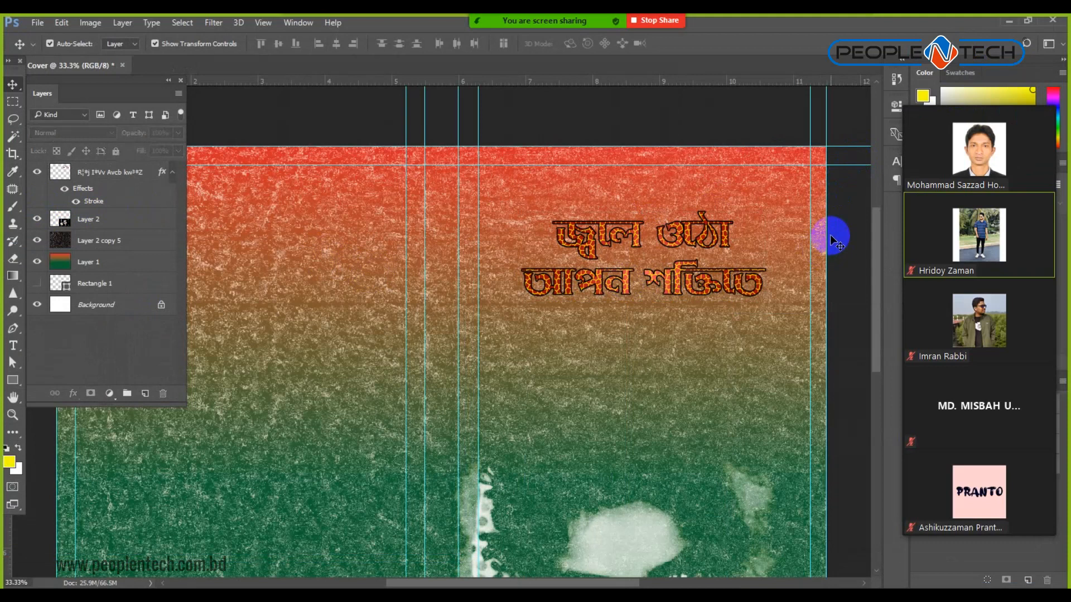
pyautogui.hotkey('ctrl', '-')
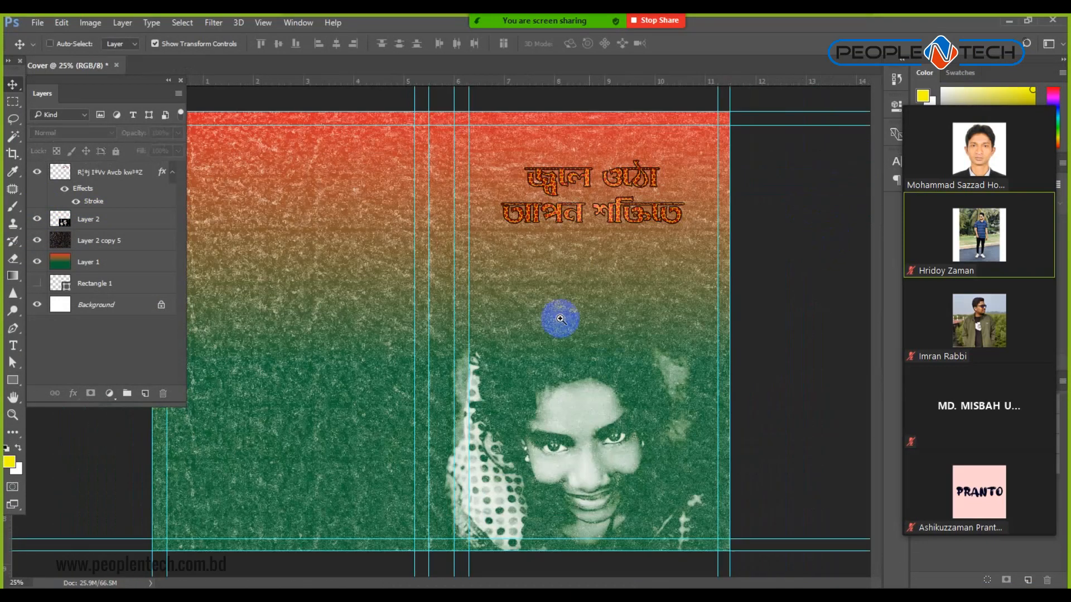
# Add a Bevel & Emboss effect to the headline using the Emboss style.
pyautogui.keyDown('ctrl'); pyautogui.click(601, 241); pyautogui.keyUp('ctrl')
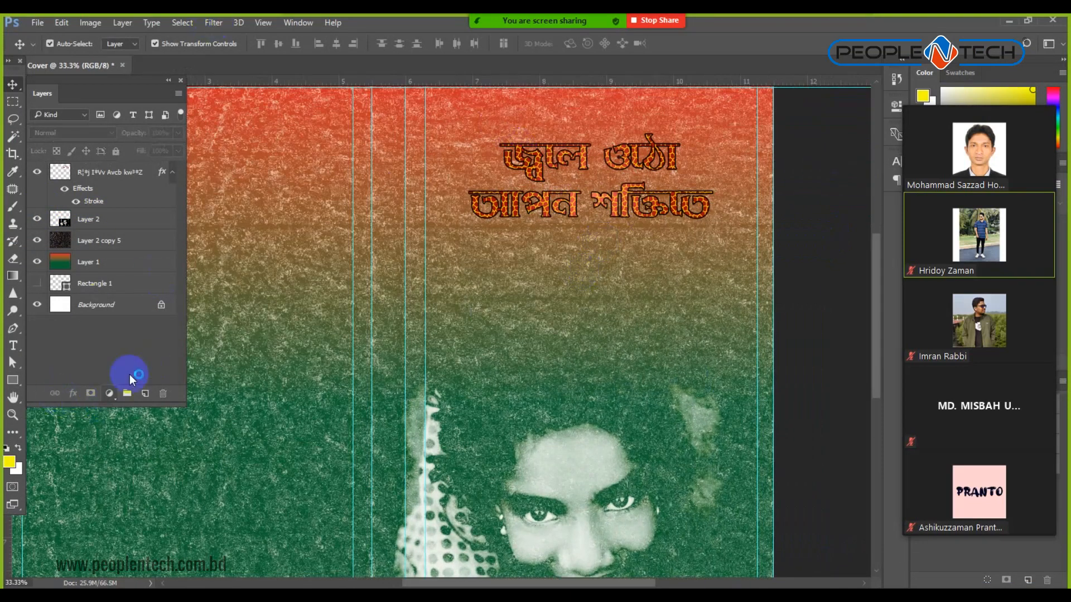
pyautogui.click(72, 393)
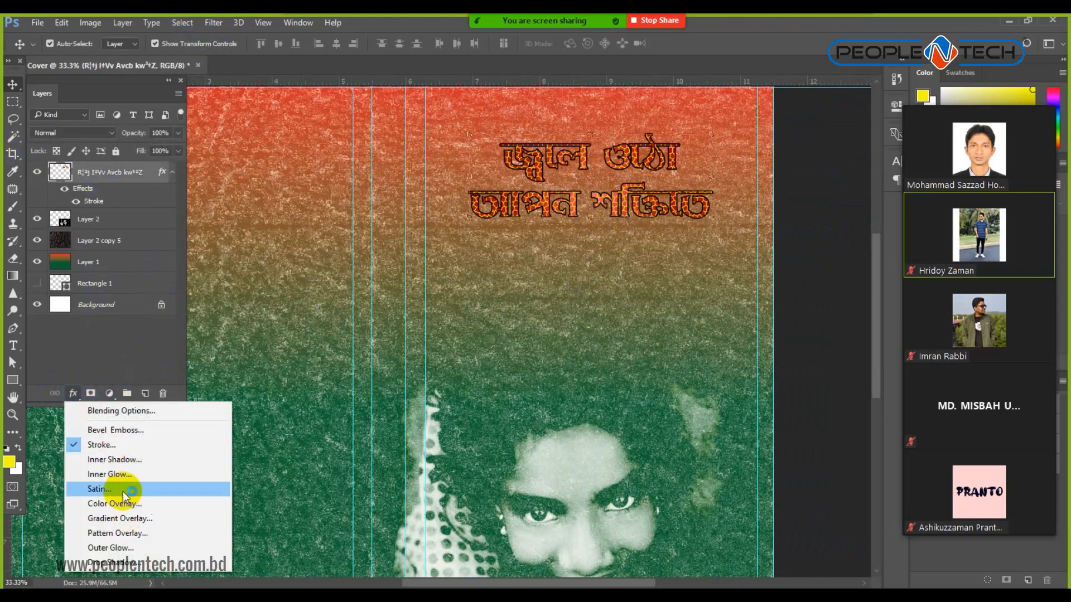
pyautogui.click(126, 428)
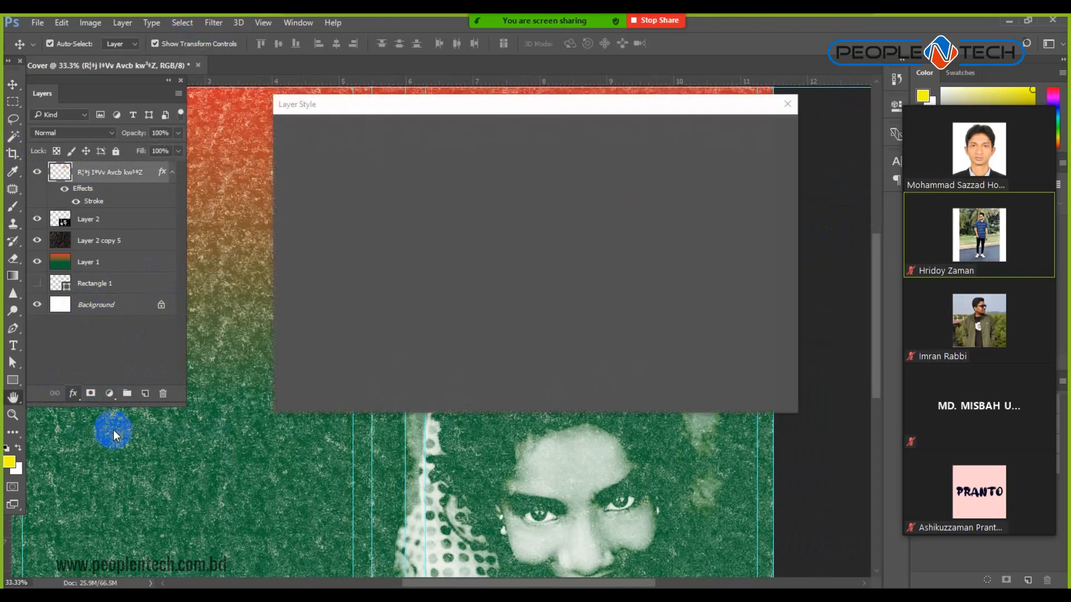
pyautogui.moveTo(509, 105); pyautogui.dragTo(217, 252)
pyautogui.click(252, 294)
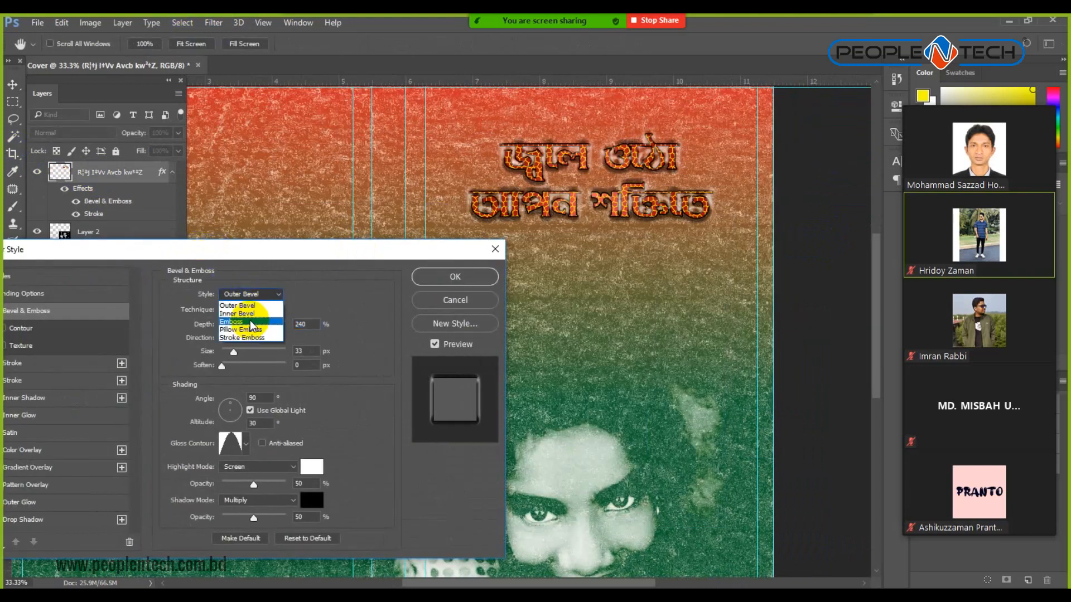
pyautogui.click(251, 323)
# Set the emboss depth to 105%, size 16 px, with the Linear gloss contour.
pyautogui.moveTo(245, 328); pyautogui.dragTo(236, 353)
pyautogui.click(233, 356)
pyautogui.click(246, 446)
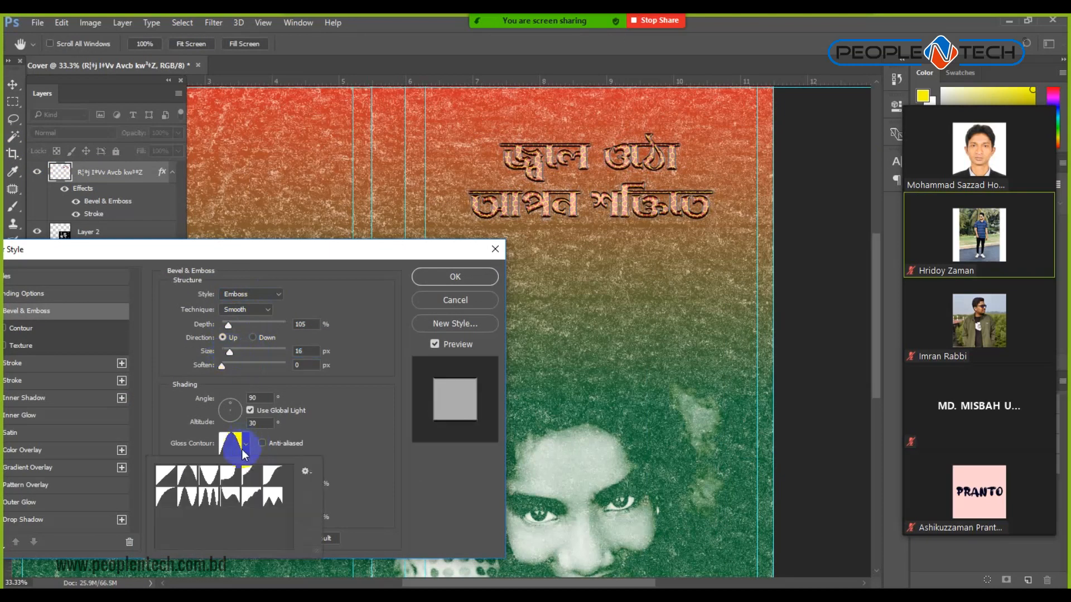
pyautogui.click(165, 475)
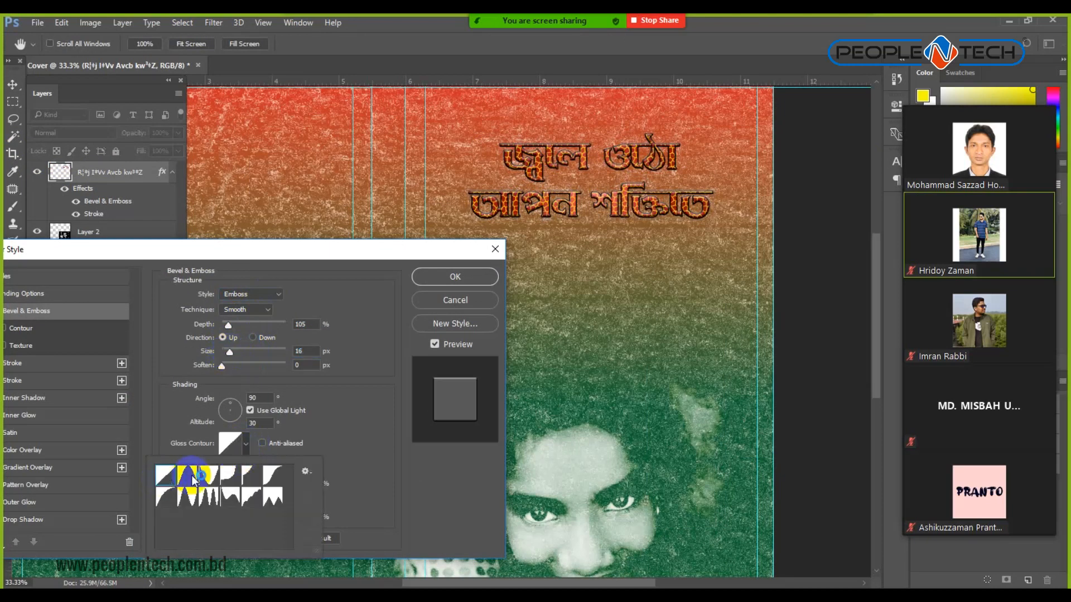
pyautogui.click(455, 277)
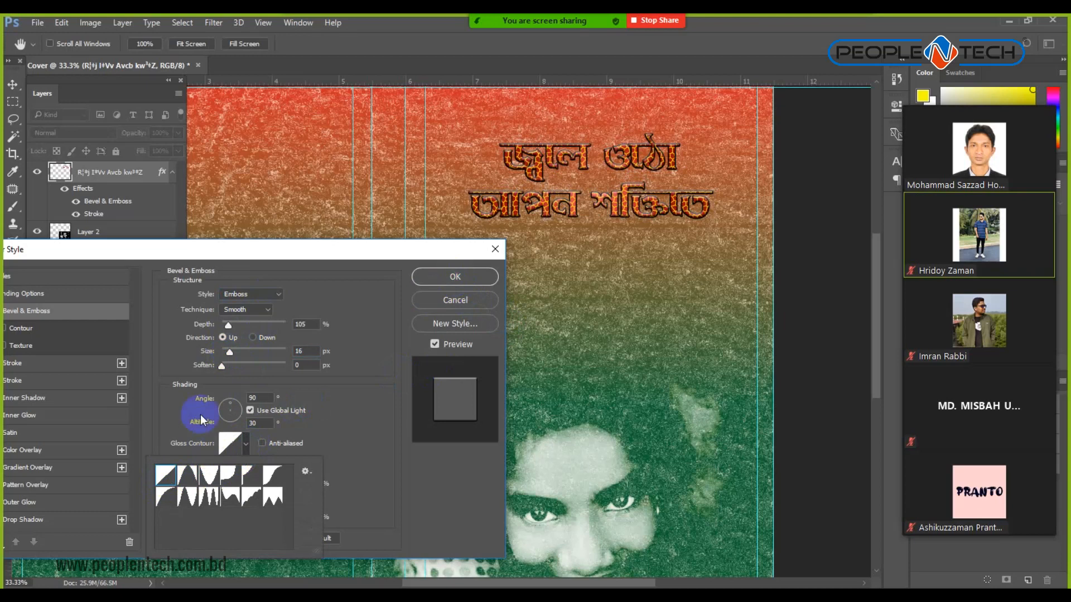
pyautogui.click(226, 252)
pyautogui.moveTo(229, 254); pyautogui.dragTo(437, 265)
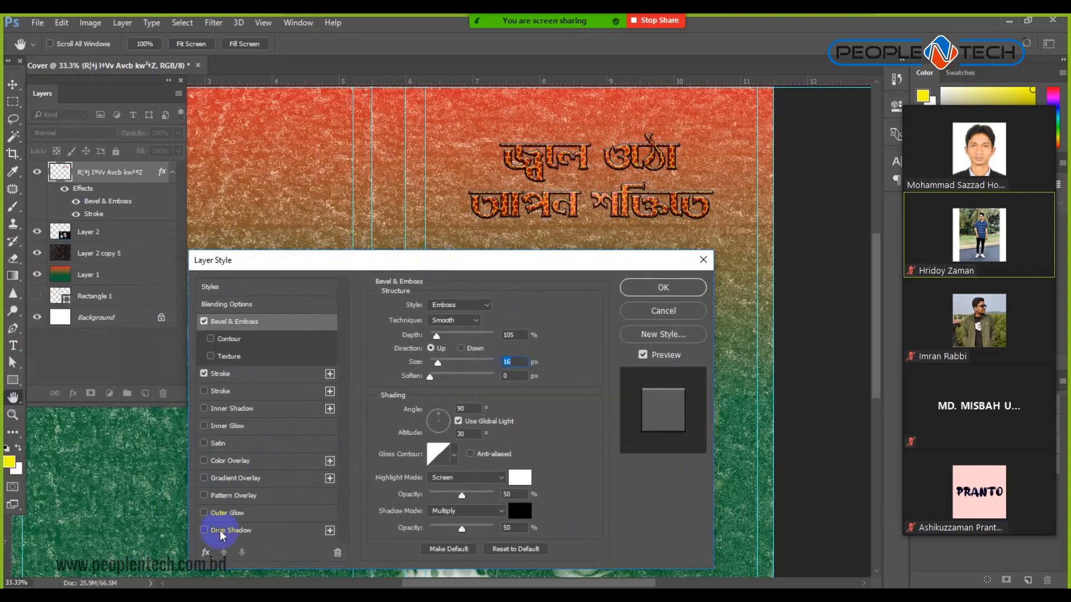
# Add an Outer Glow to the headline in bright yellow.
pyautogui.click(234, 512)
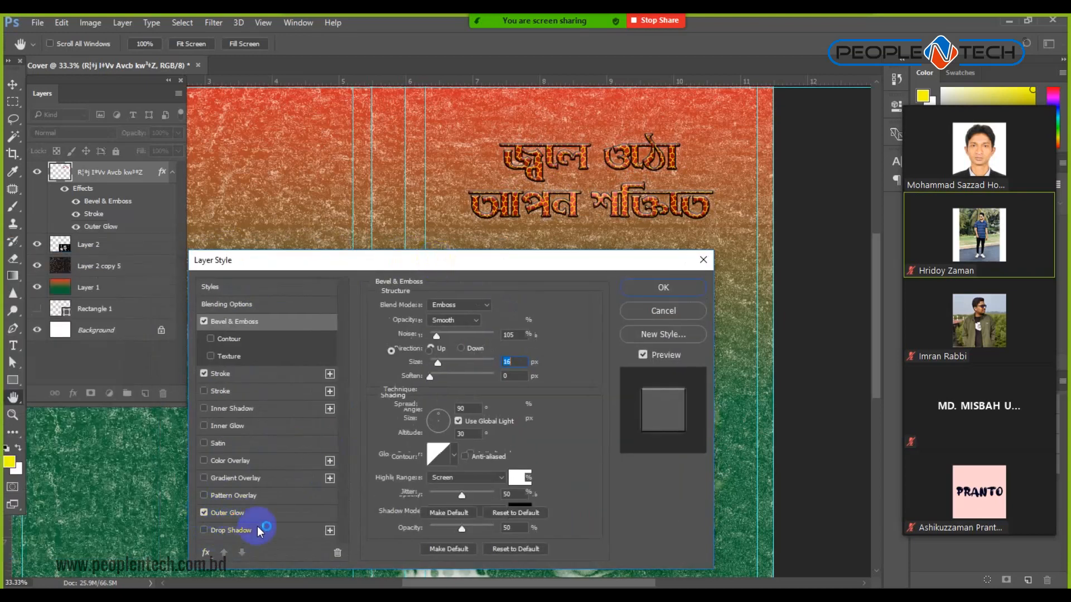
pyautogui.click(407, 352)
pyautogui.click(405, 352)
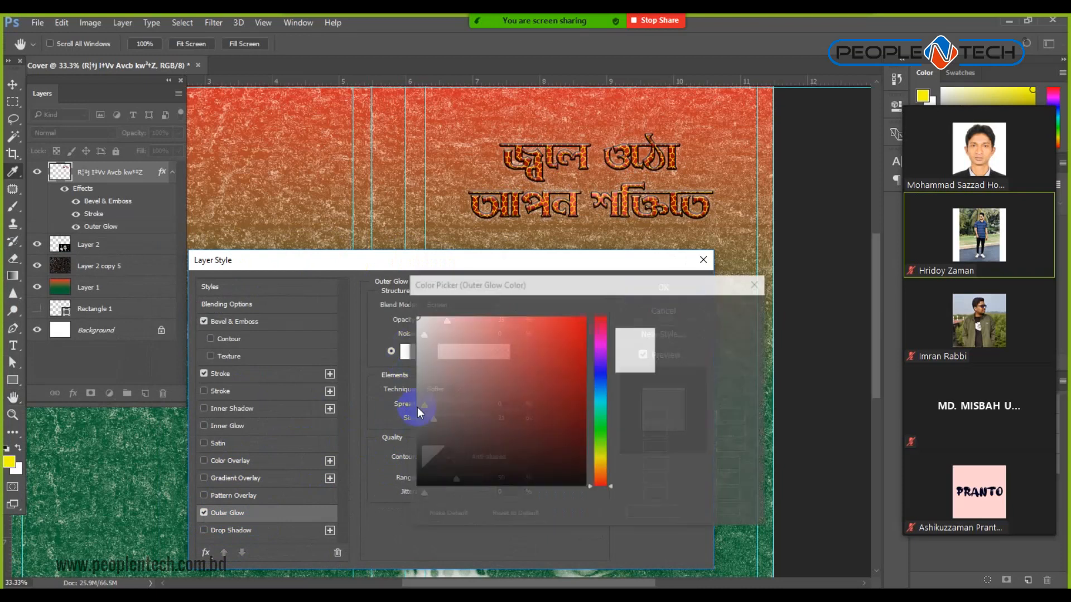
pyautogui.click(600, 458)
pyautogui.click(585, 319)
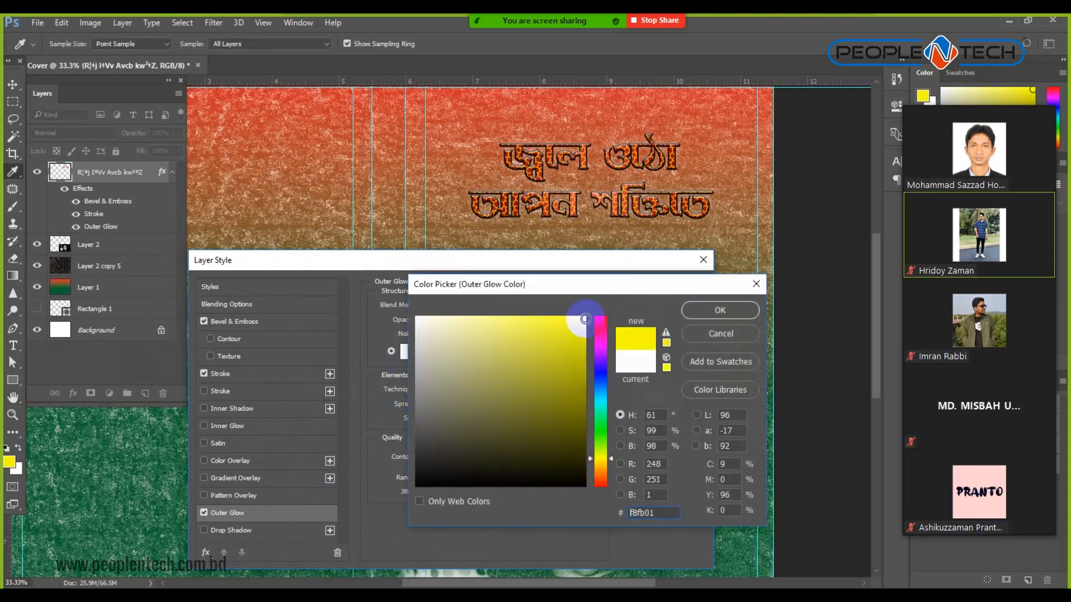
pyautogui.click(721, 310)
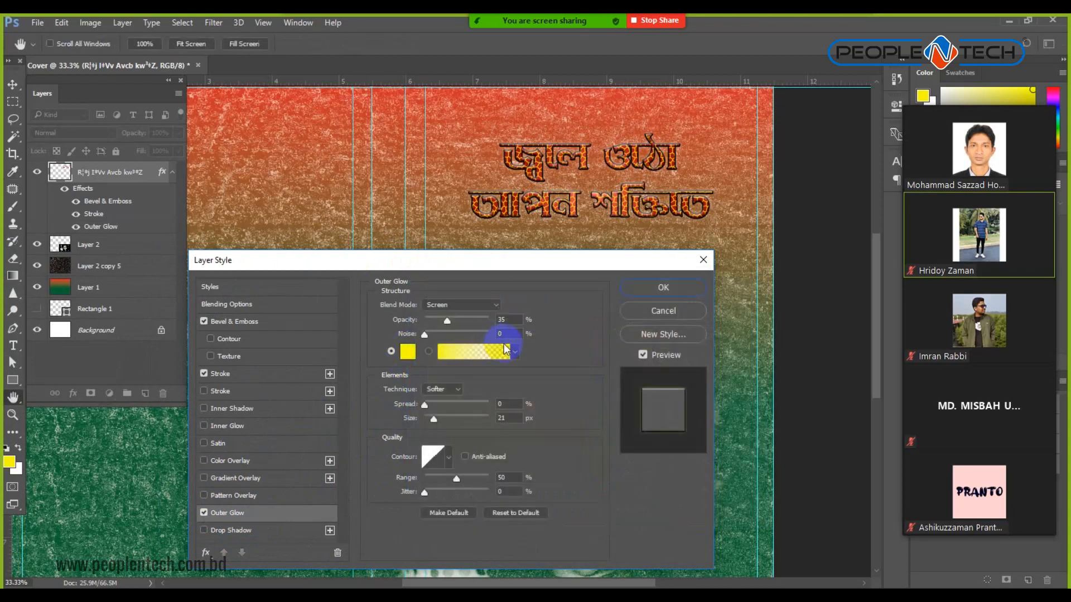
# Set the glow to Normal mode, 100% opacity, 174 px size with added noise and spread.
pyautogui.click(462, 310)
pyautogui.click(455, 305)
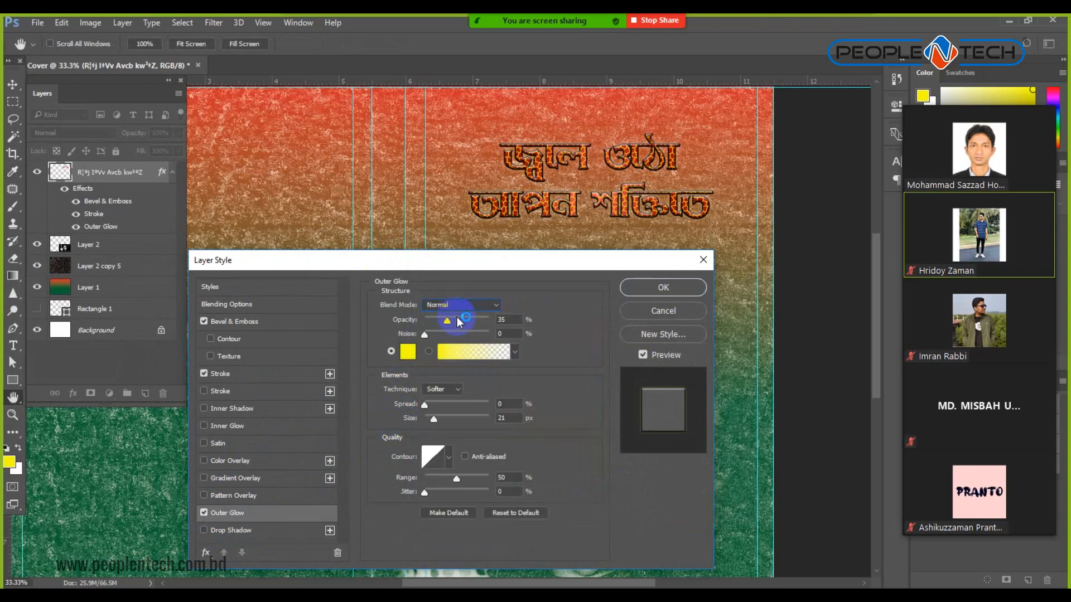
pyautogui.moveTo(448, 326); pyautogui.dragTo(506, 320)
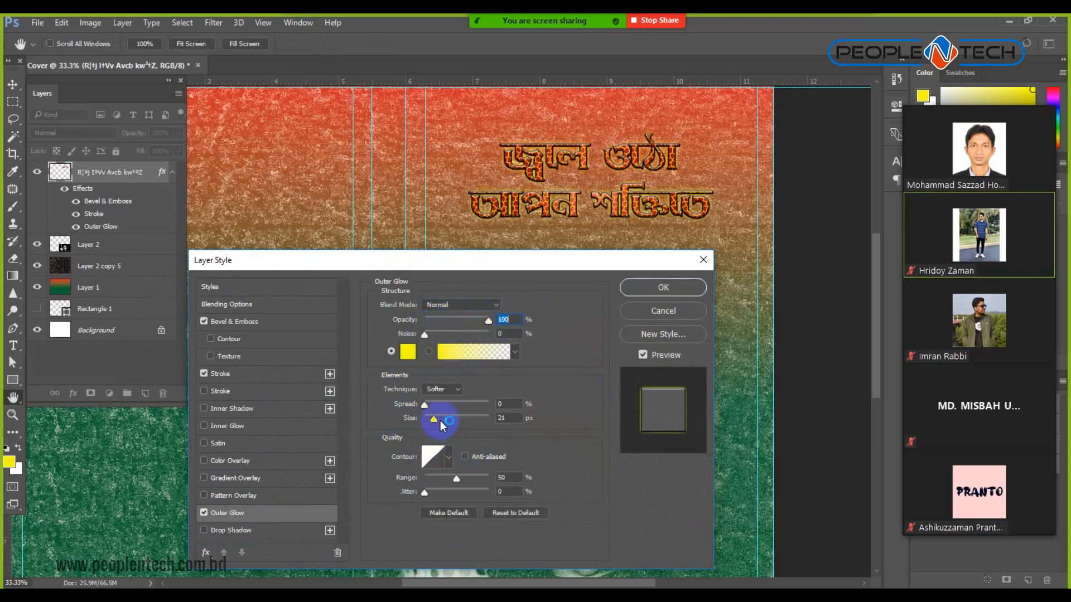
pyautogui.moveTo(434, 419); pyautogui.dragTo(472, 422)
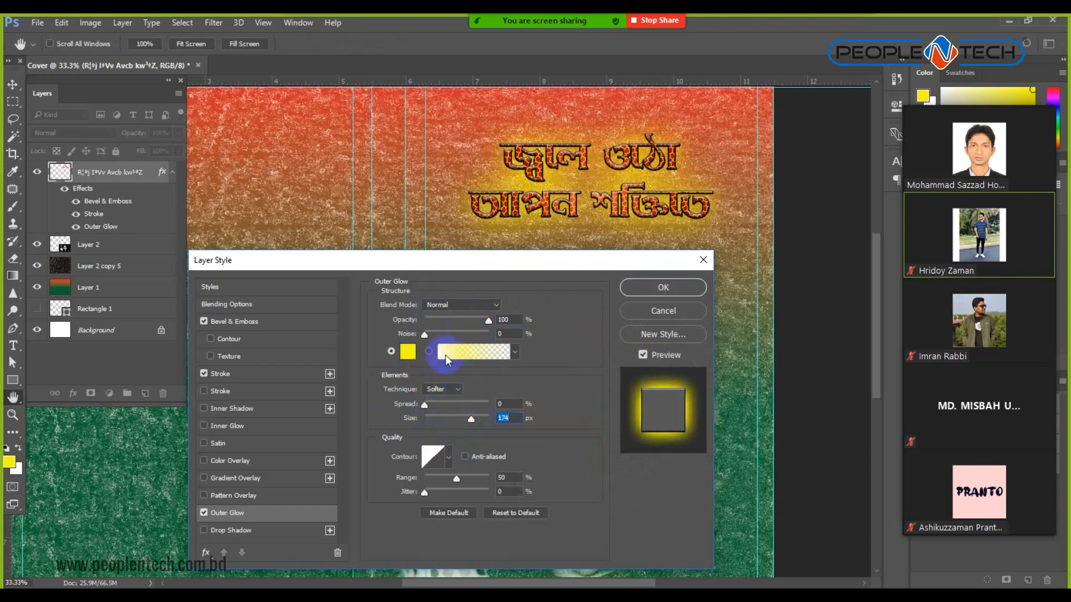
pyautogui.moveTo(427, 339); pyautogui.dragTo(459, 340)
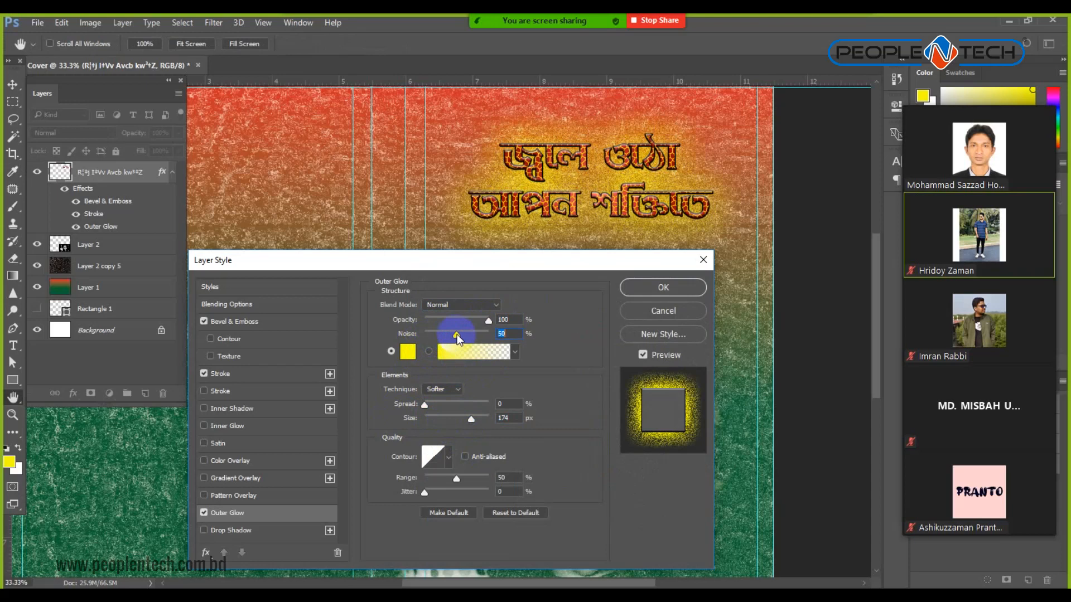
pyautogui.moveTo(426, 411)
pyautogui.mouseDown()
pyautogui.moveTo(441, 408)
pyautogui.moveTo(423, 407)
pyautogui.mouseUp()
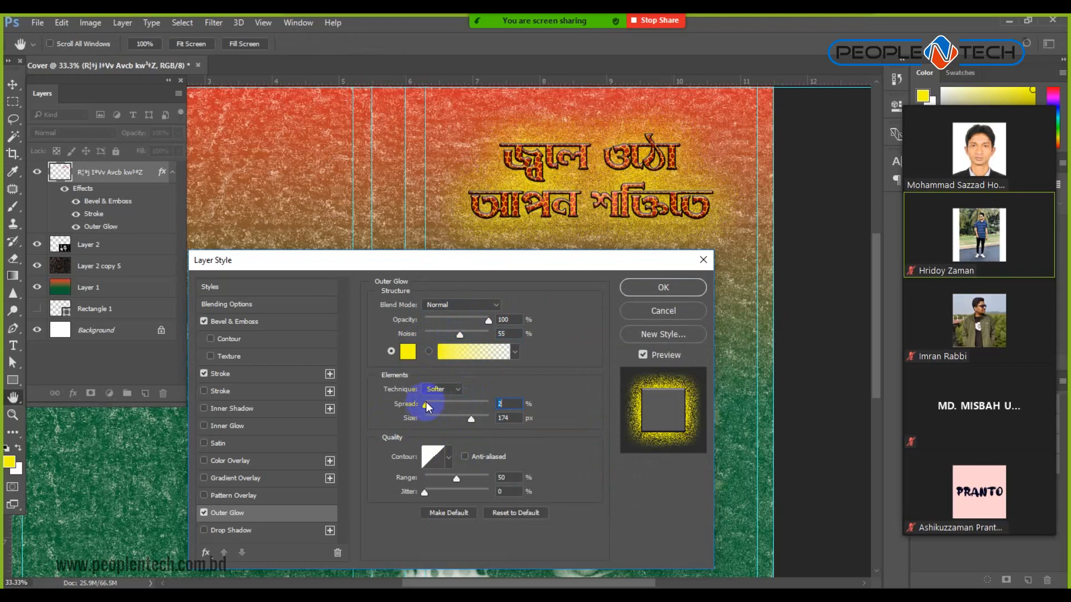
pyautogui.press('Return')
pyautogui.press('v')
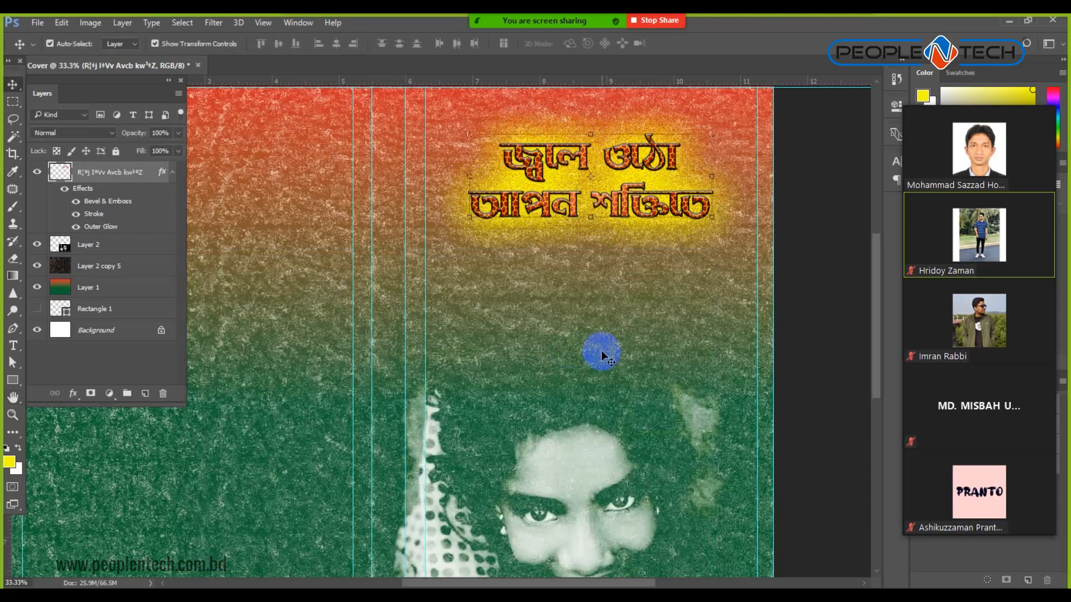
pyautogui.scroll(-1, 601, 350)
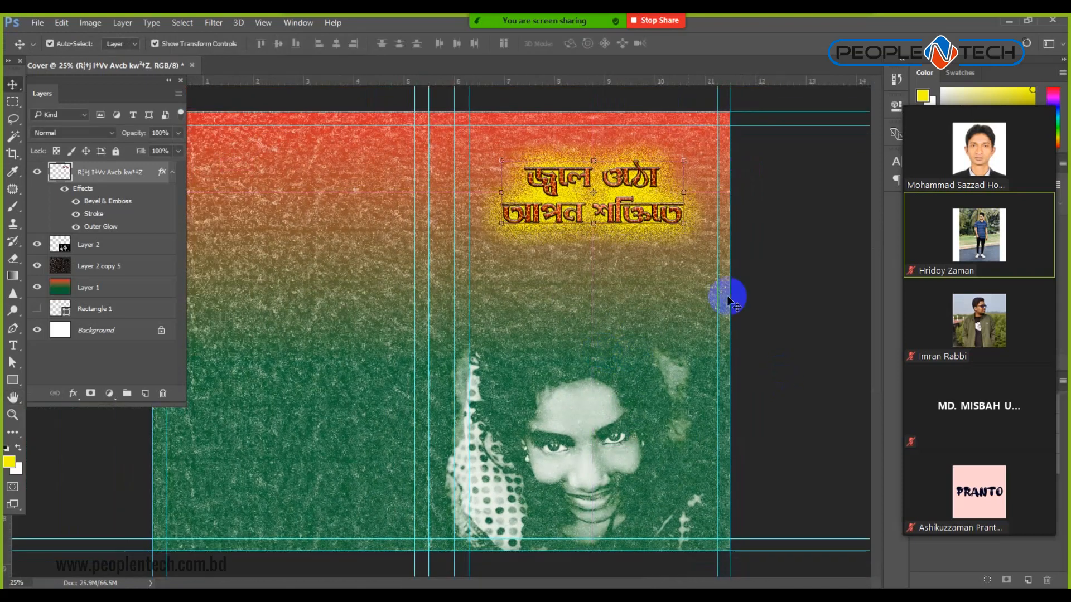
# Enlarge the Bengali title with Free Transform.
pyautogui.moveTo(684, 222); pyautogui.dragTo(692, 232)
pyautogui.press('Return')
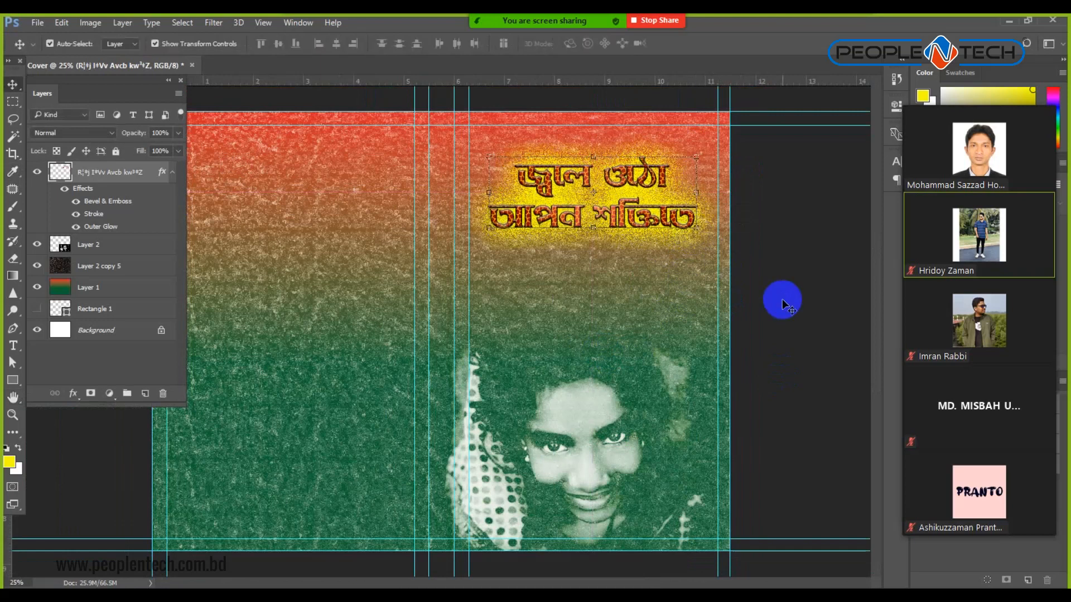
pyautogui.click(783, 302)
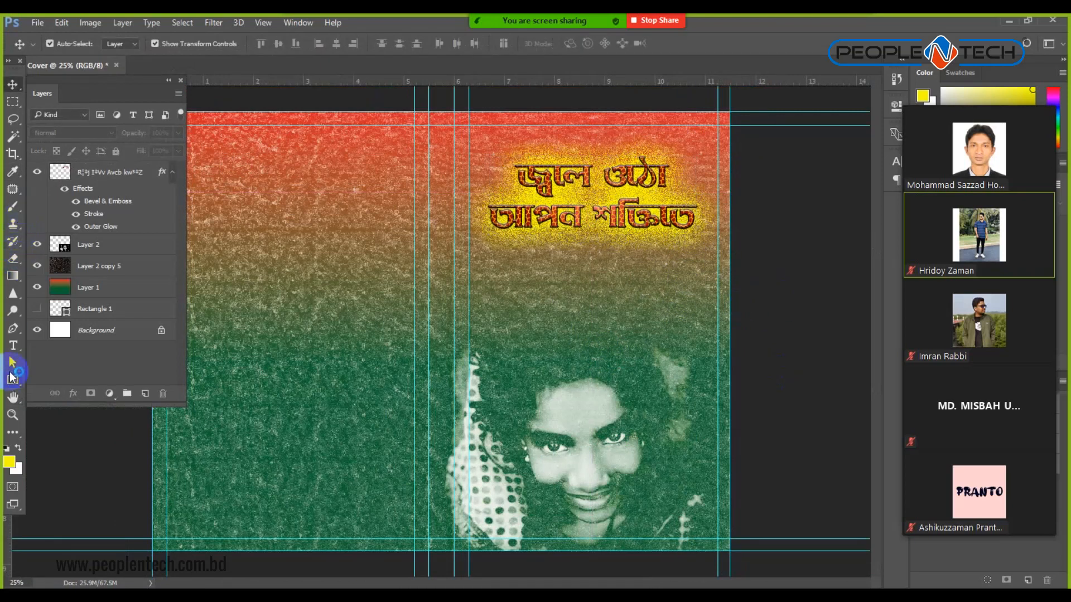
# Add a new text layer with a Bengali line below the title.
pyautogui.click(15, 347)
pyautogui.click(571, 293)
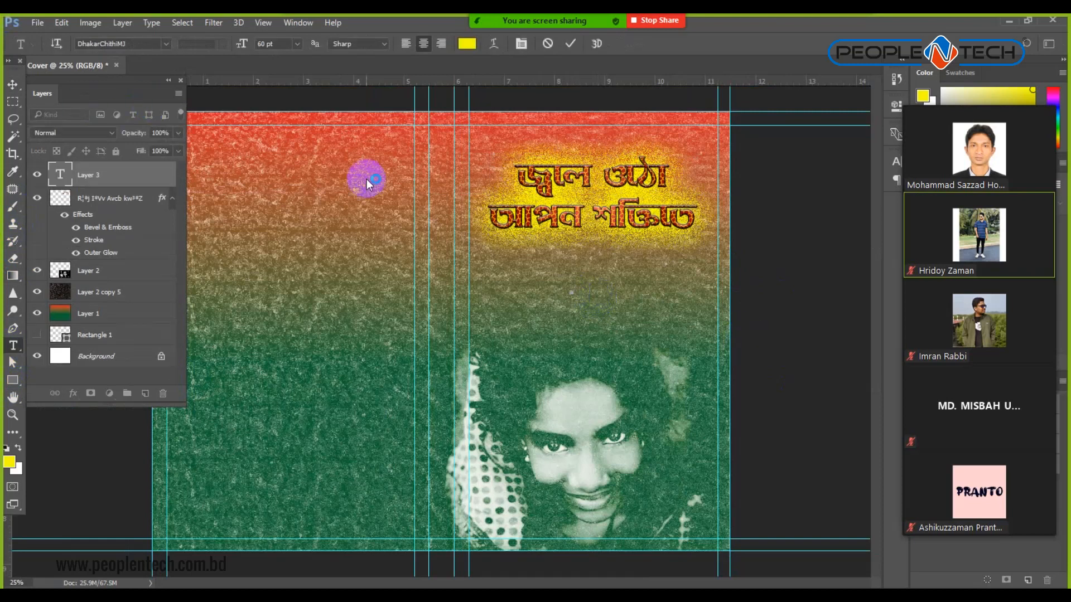
pyautogui.write('পঠউপলা')
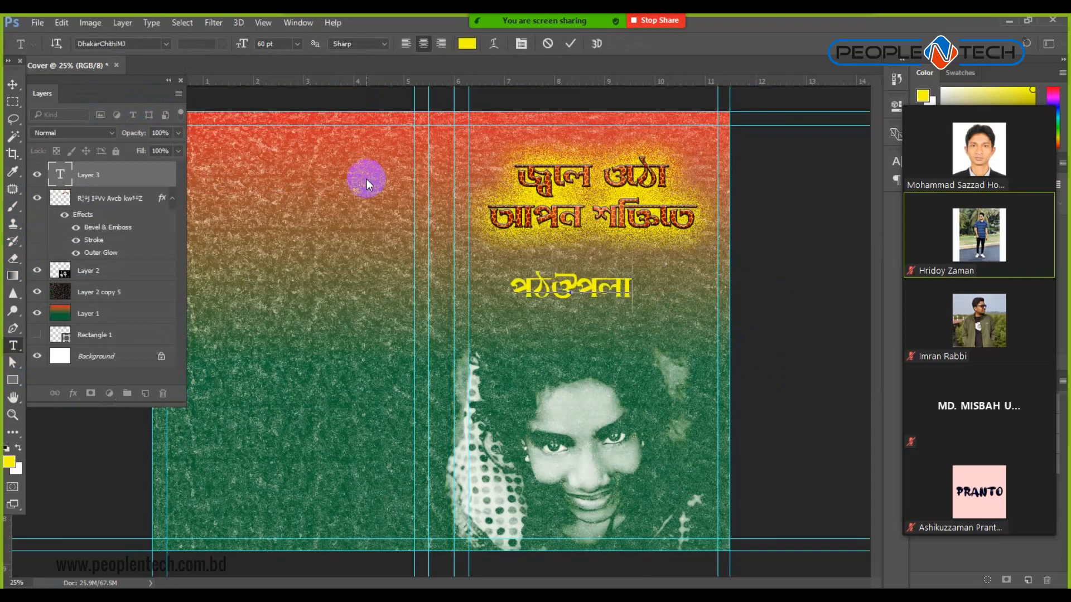
pyautogui.write(' নভেস')
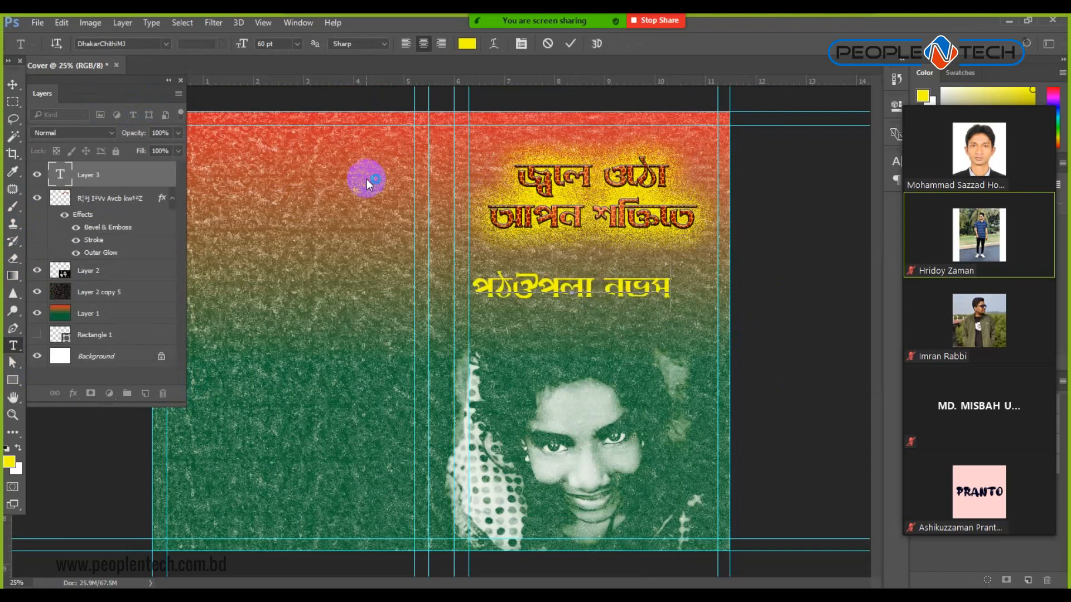
pyautogui.hotkey('ctrl', 'a')
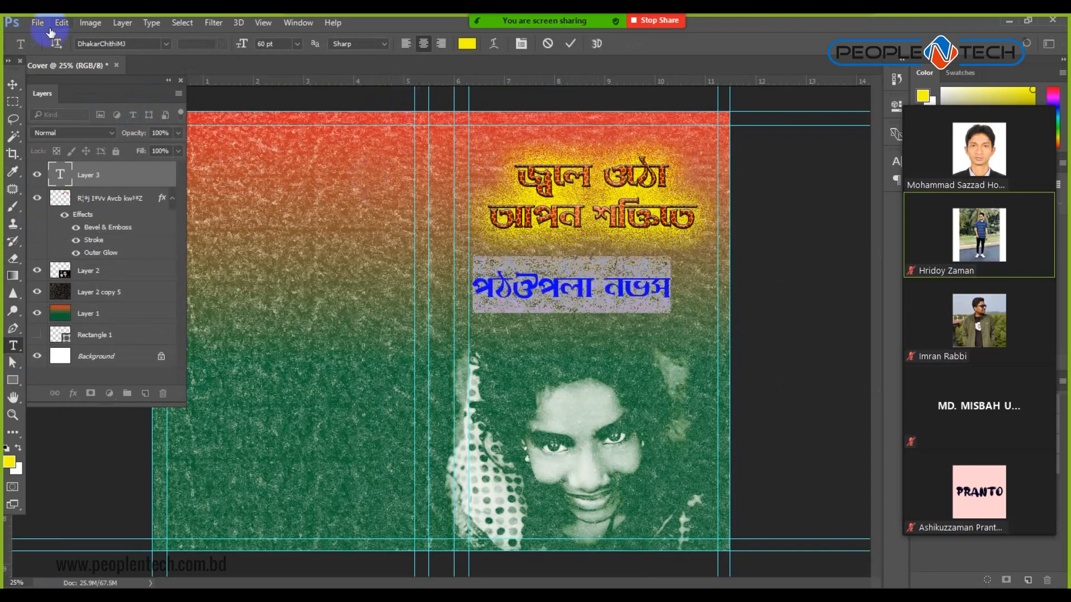
# Launch the Bijoy Bayanno keyboard and switch its layout to Bijoy Classic.
pyautogui.click(931, 597)
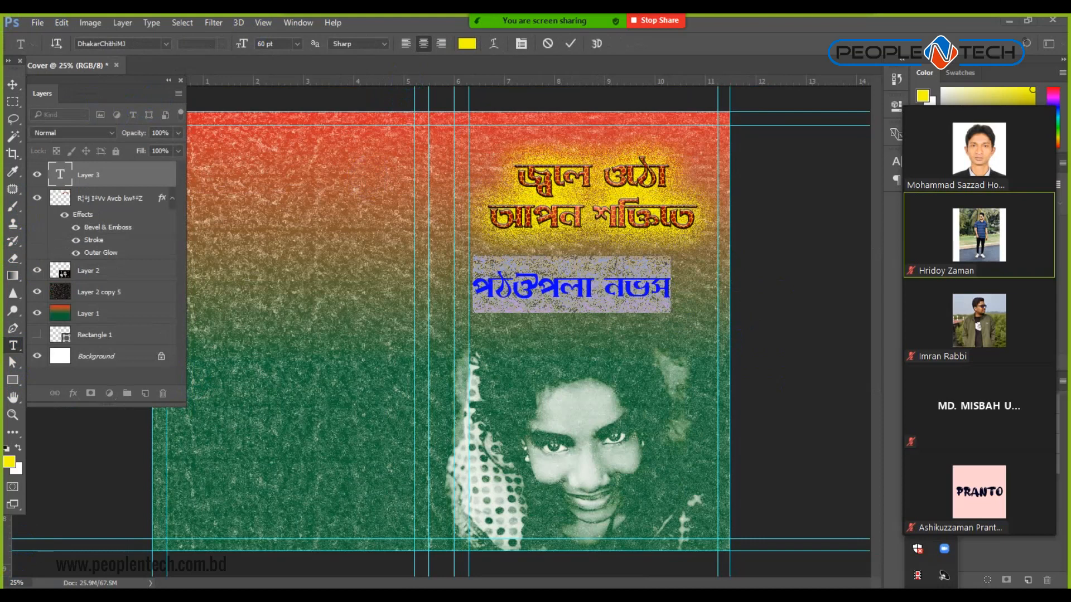
pyautogui.press('super+s')
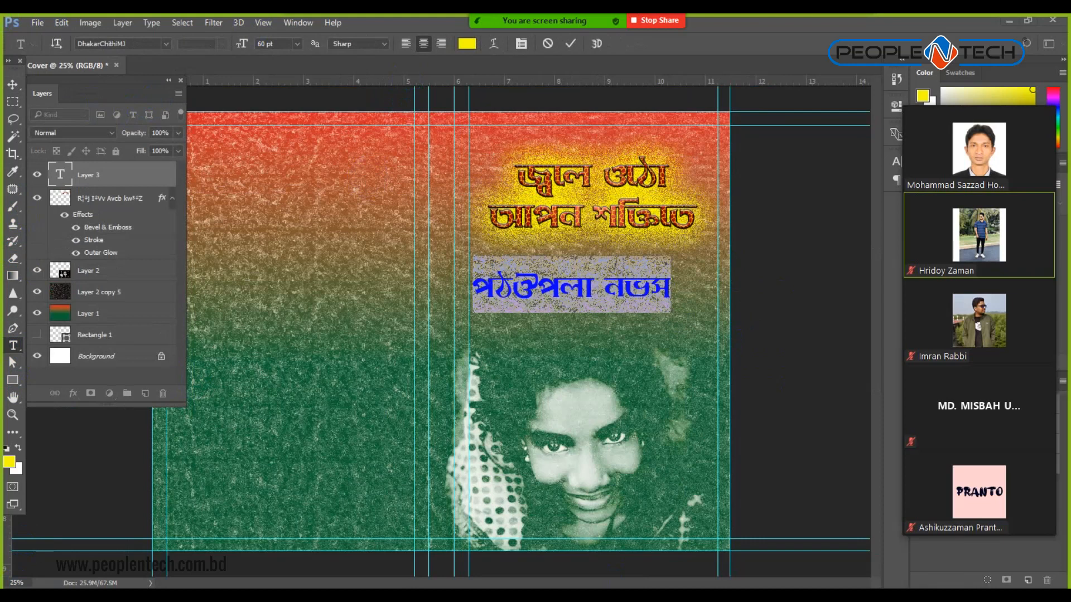
pyautogui.write('bij')
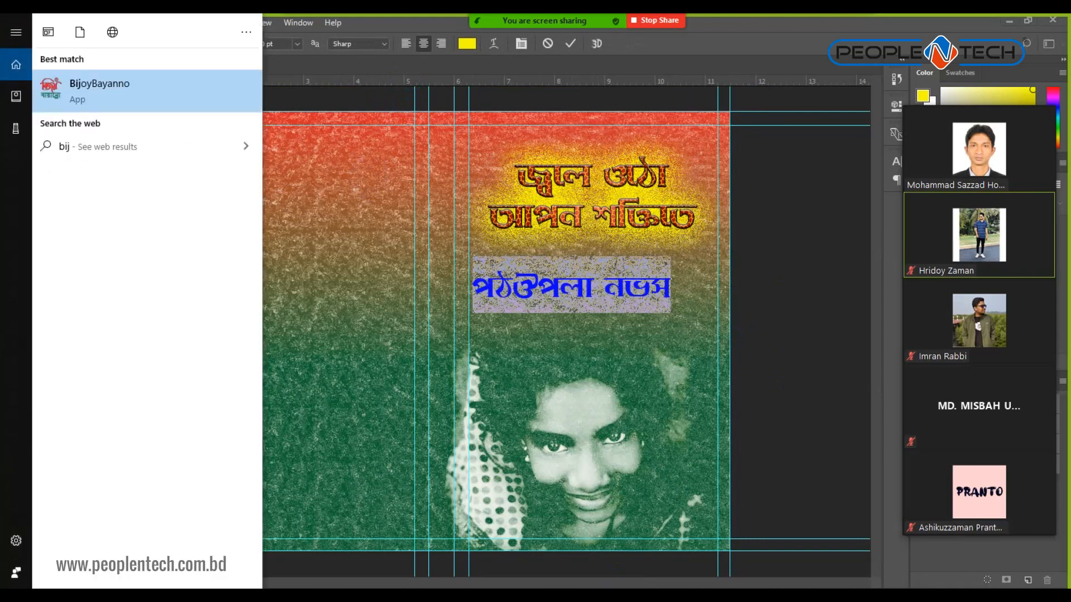
pyautogui.click(108, 87)
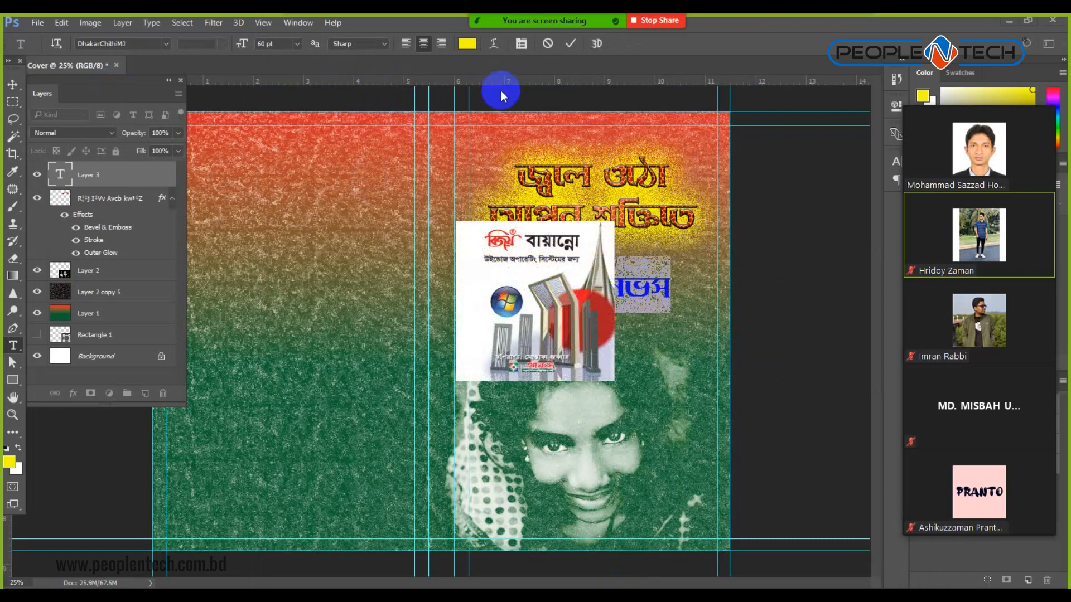
pyautogui.click(256, 23)
pyautogui.click(230, 46)
# Retype the line below the title as 'খোকার নাম'.
pyautogui.click(572, 291)
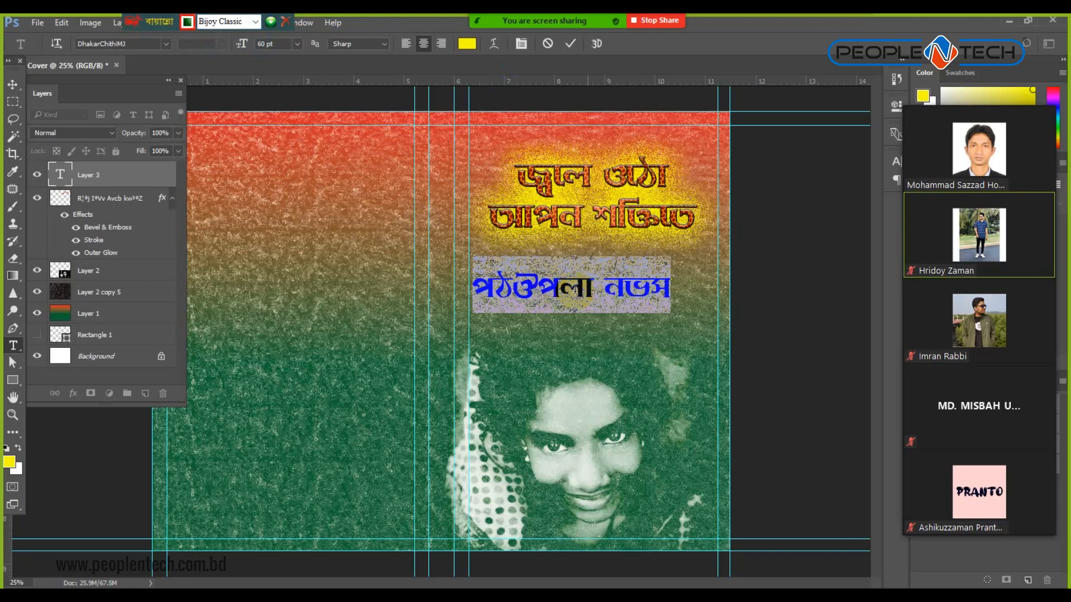
pyautogui.tripleClick(571, 290)
pyautogui.press('BackSpace')
pyautogui.write('খোকার নাম')
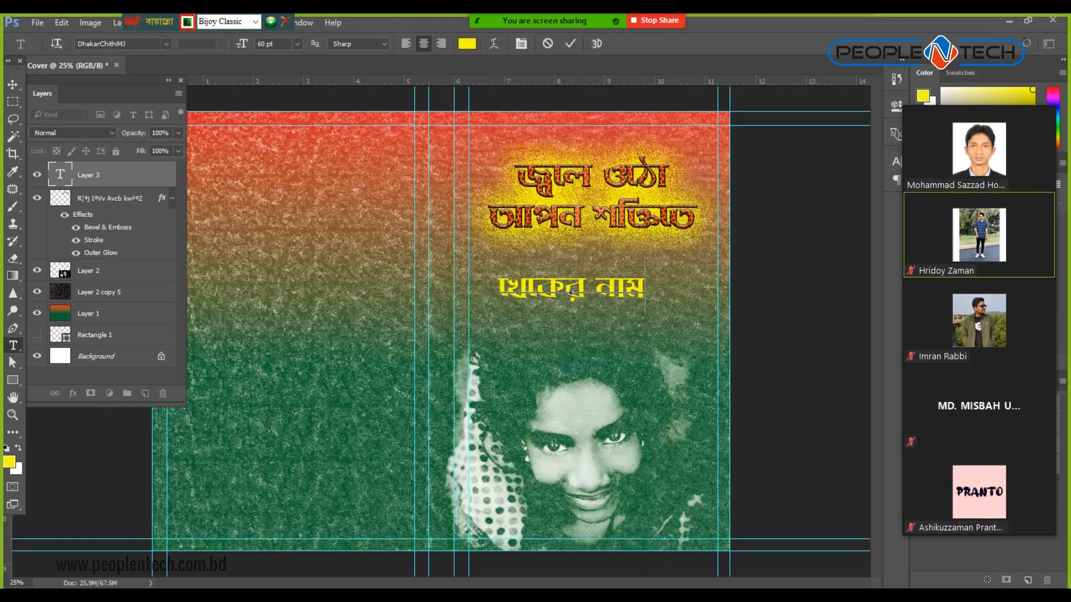
pyautogui.hotkey('alt', 'Tab')
# Scroll the PeopleNTech Scholarship Photoshop Batch-01 group feed to the Photo Manipulation post.
pyautogui.click(78, 25)
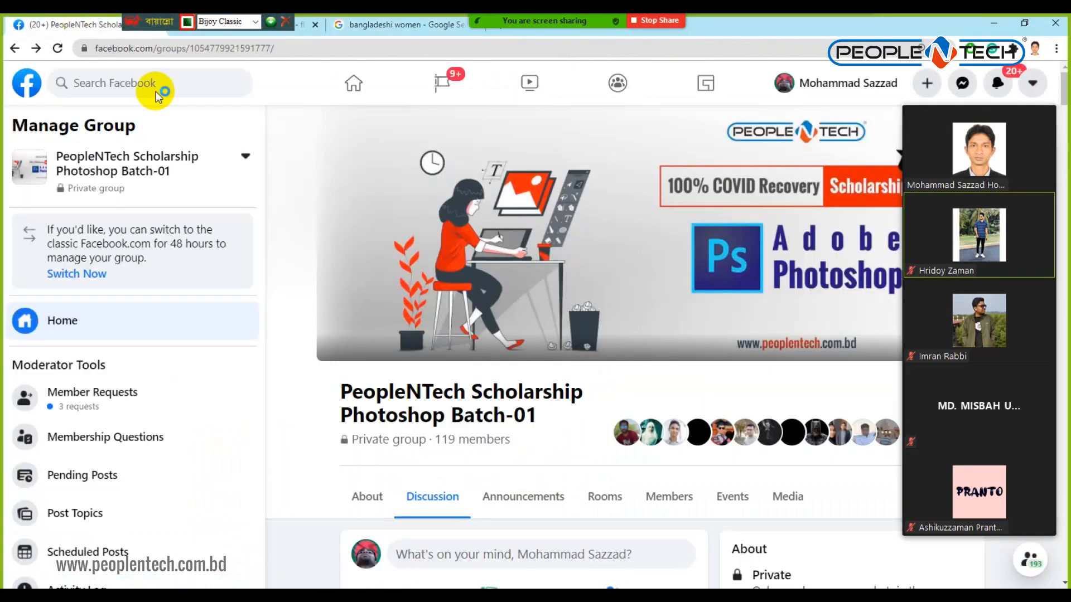
pyautogui.scroll(-10, 477, 376)
pyautogui.scroll(-5, 476, 370)
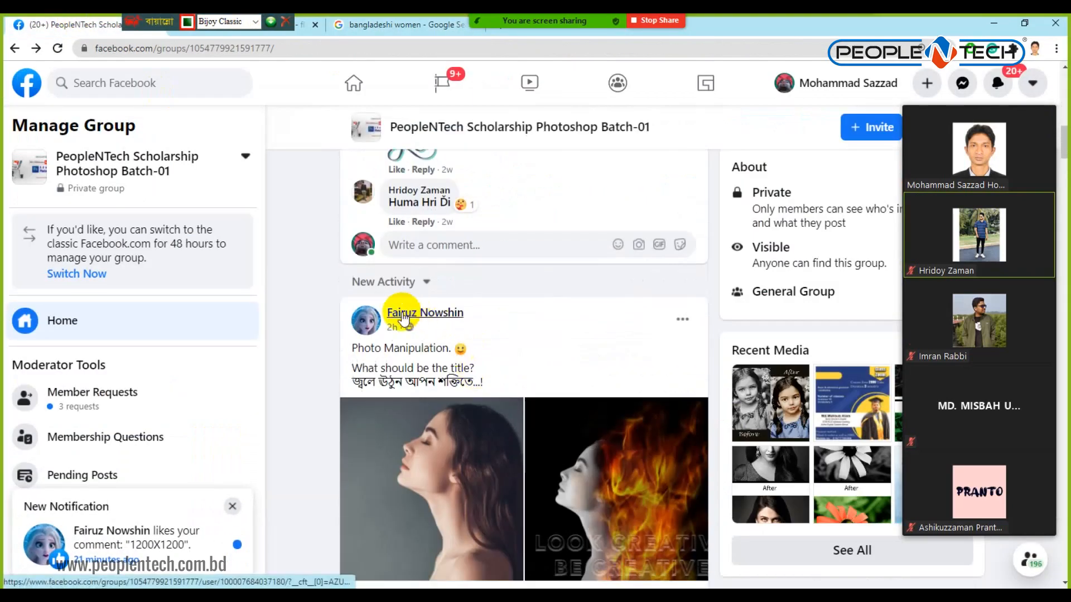
pyautogui.click(508, 427)
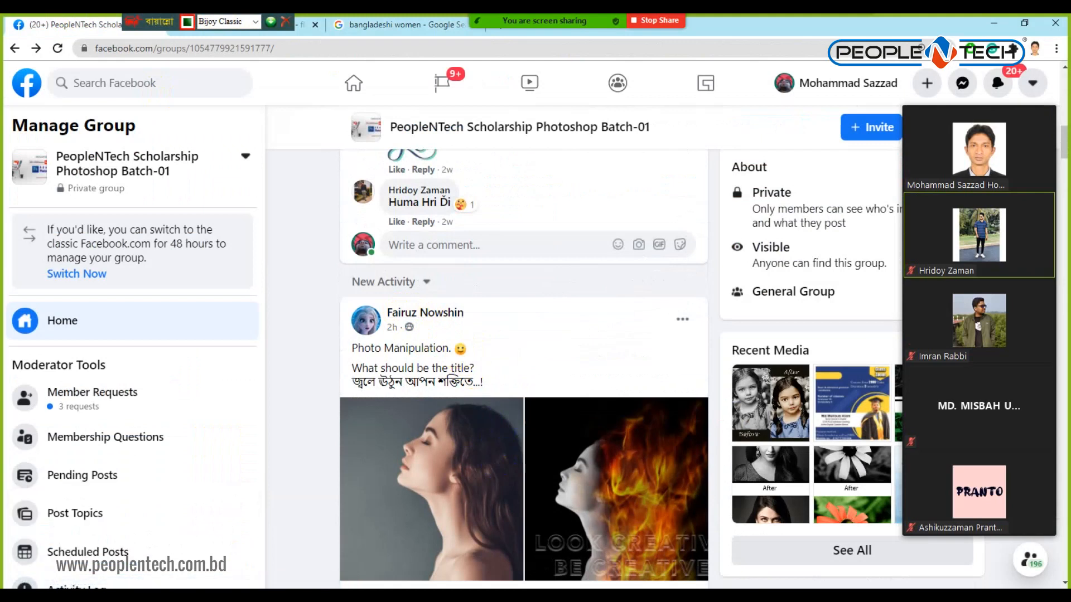
pyautogui.hotkey('alt', 'Tab')
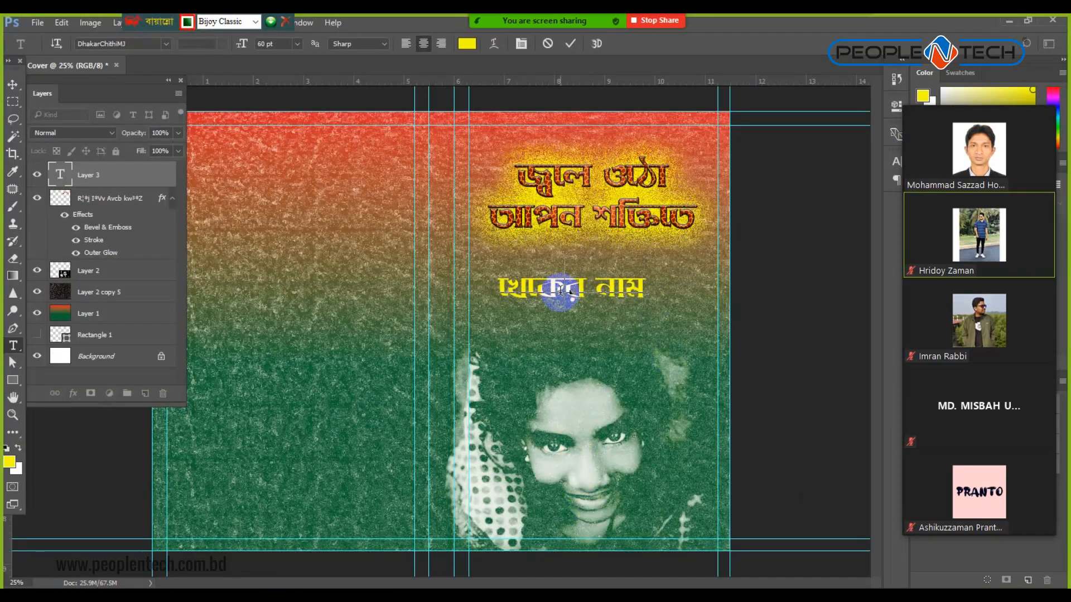
# Replace the line with the post author's name and shrink it to 37 pt.
pyautogui.tripleClick(561, 289)
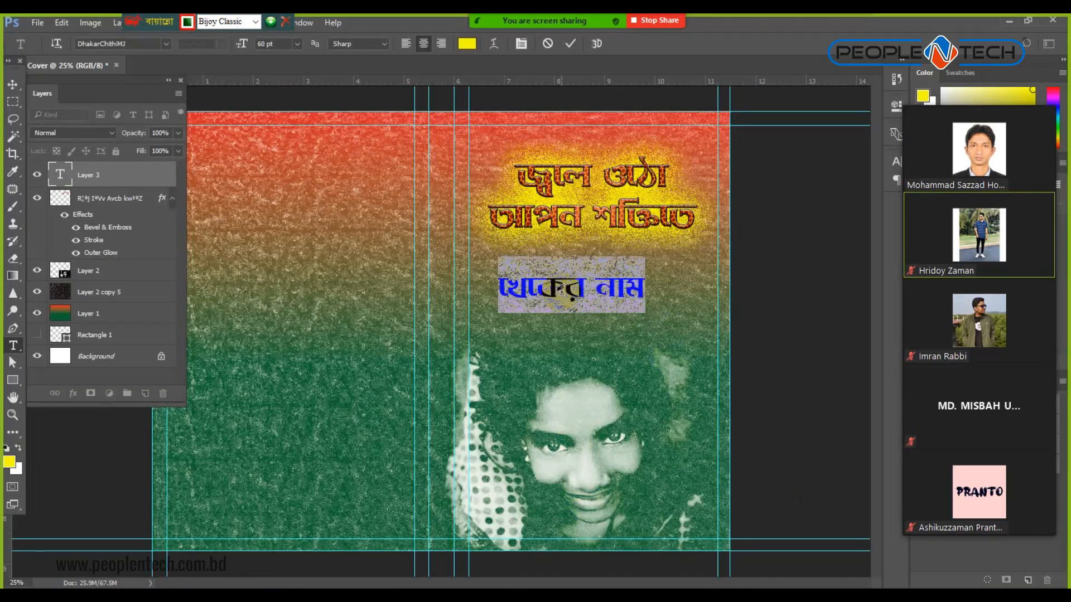
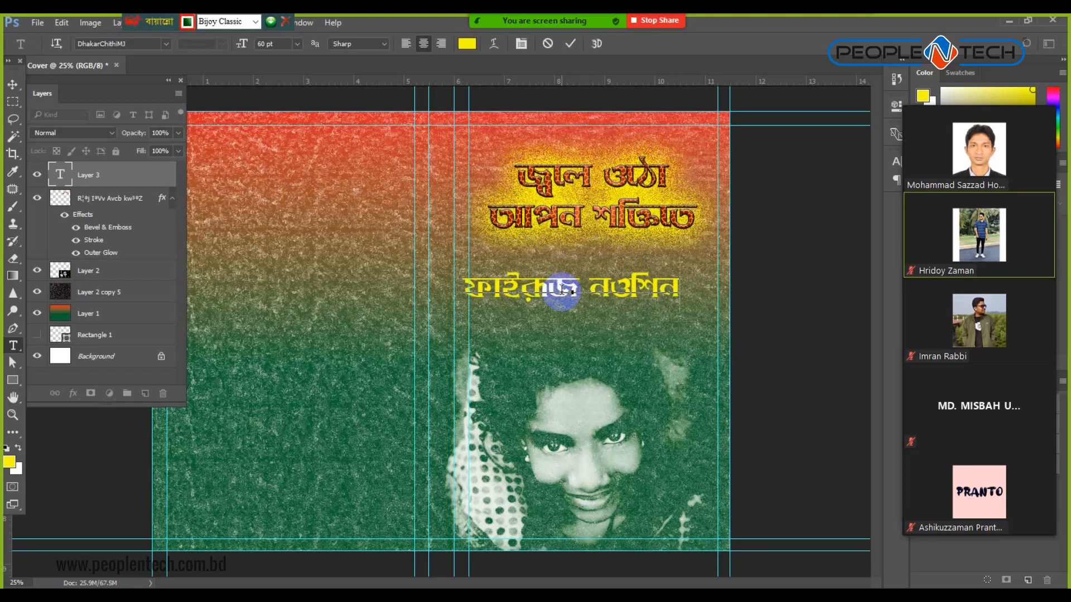
pyautogui.tripleClick(573, 289)
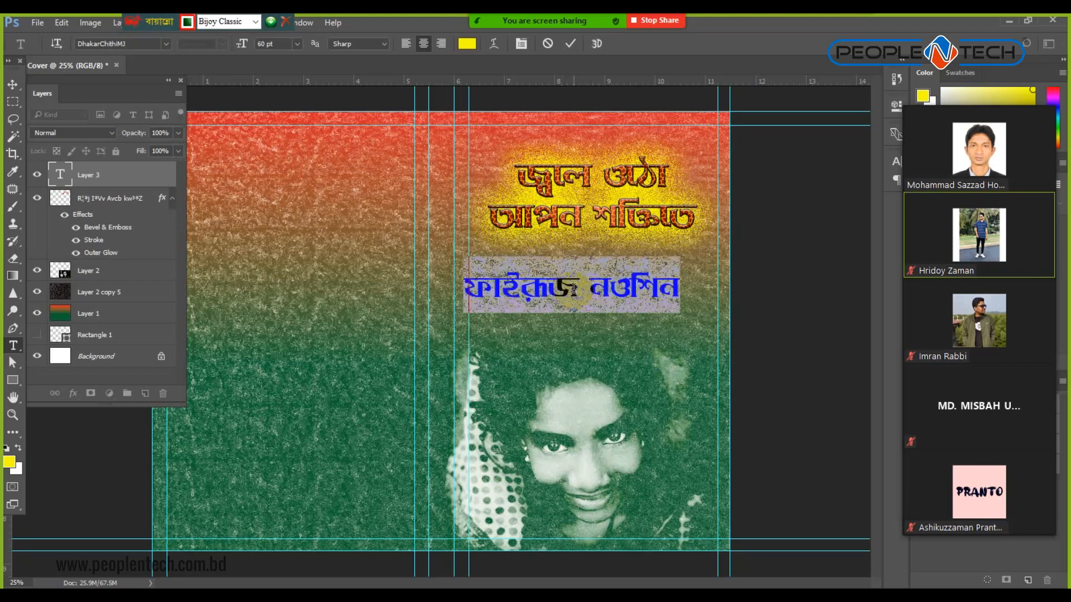
pyautogui.hotkey('ctrl', 'shift', ',')
pyautogui.hotkey('ctrl', 'shift', ',')
pyautogui.hotkey('ctrl', 'shift', ',')
pyautogui.hotkey('ctrl', 'shift', ',')
pyautogui.hotkey('ctrl', 'shift', ',')
pyautogui.hotkey('ctrl', 'shift', ',')
pyautogui.hotkey('ctrl', 'shift', ',')
pyautogui.hotkey('ctrl', 'shift', ',')
pyautogui.hotkey('ctrl', 'shift', ',')
pyautogui.hotkey('ctrl', 'shift', ',')
pyautogui.hotkey('ctrl', 'shift', ',')
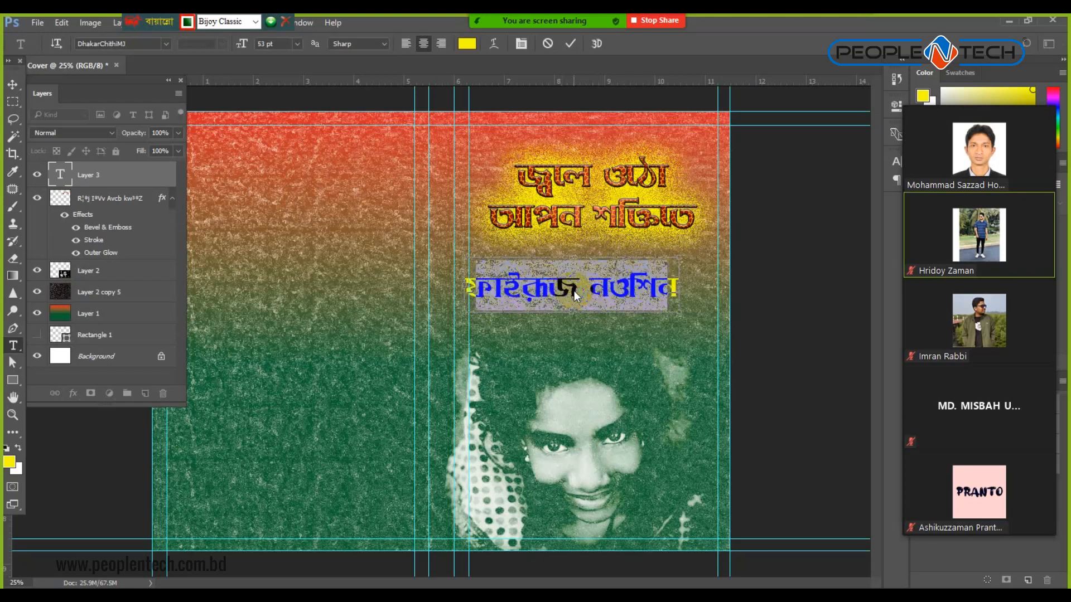
pyautogui.hotkey('ctrl', 'shift', ',')
pyautogui.hotkey('ctrl', 'shift', ',')
pyautogui.hotkey('ctrl', 'shift', ',')
pyautogui.hotkey('ctrl', 'shift', ',')
pyautogui.hotkey('ctrl', 'shift', ',')
pyautogui.hotkey('ctrl', 'shift', ',')
pyautogui.hotkey('ctrl', 'shift', ',')
pyautogui.hotkey('ctrl', 'shift', ',')
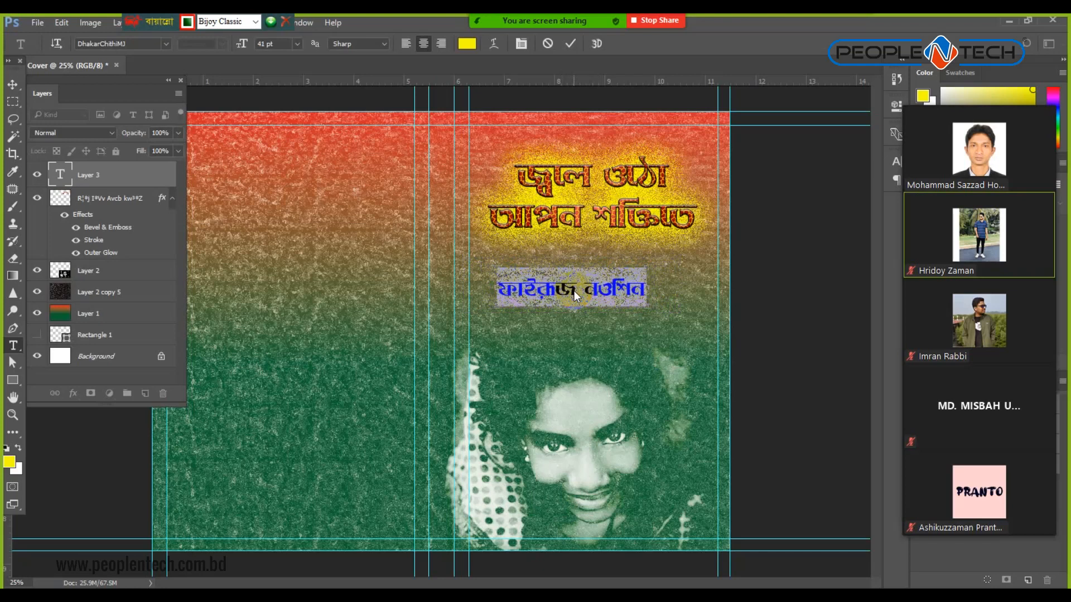
pyautogui.hotkey('ctrl', 'shift', ',')
pyautogui.hotkey('ctrl', 'shift', ',')
pyautogui.hotkey('ctrl', 'shift', ',')
pyautogui.hotkey('ctrl', 'shift', ',')
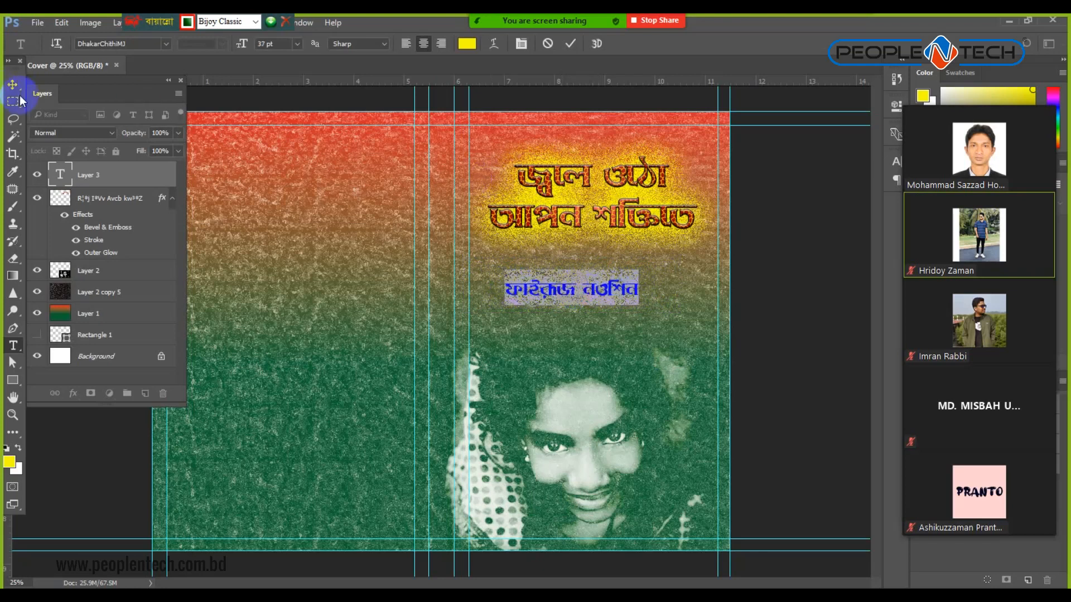
# Make the name white and move it up just below the title.
pyautogui.click(465, 46)
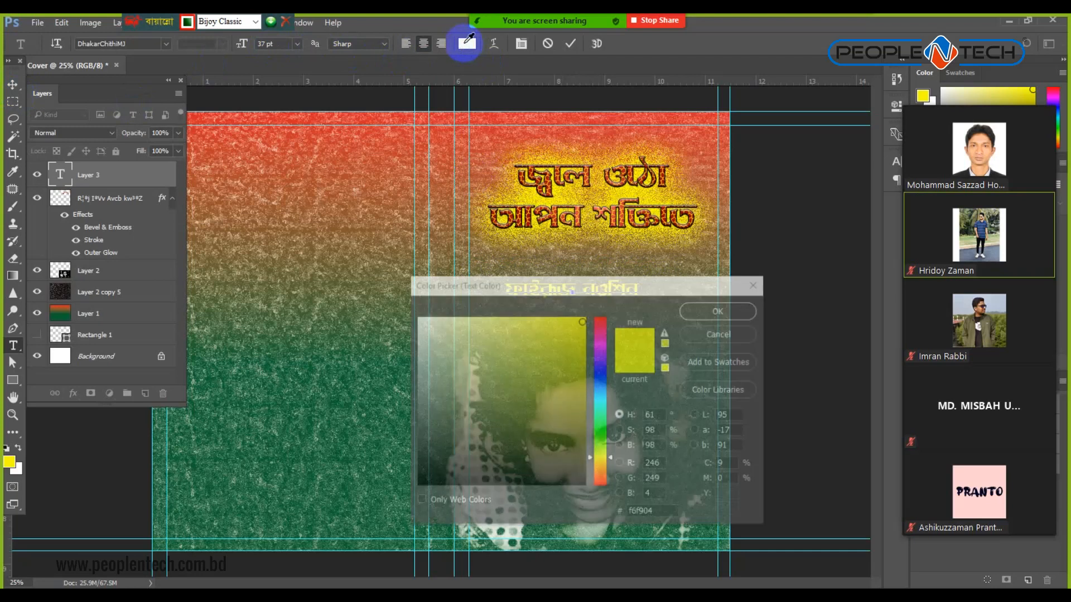
pyautogui.moveTo(434, 347); pyautogui.dragTo(380, 302)
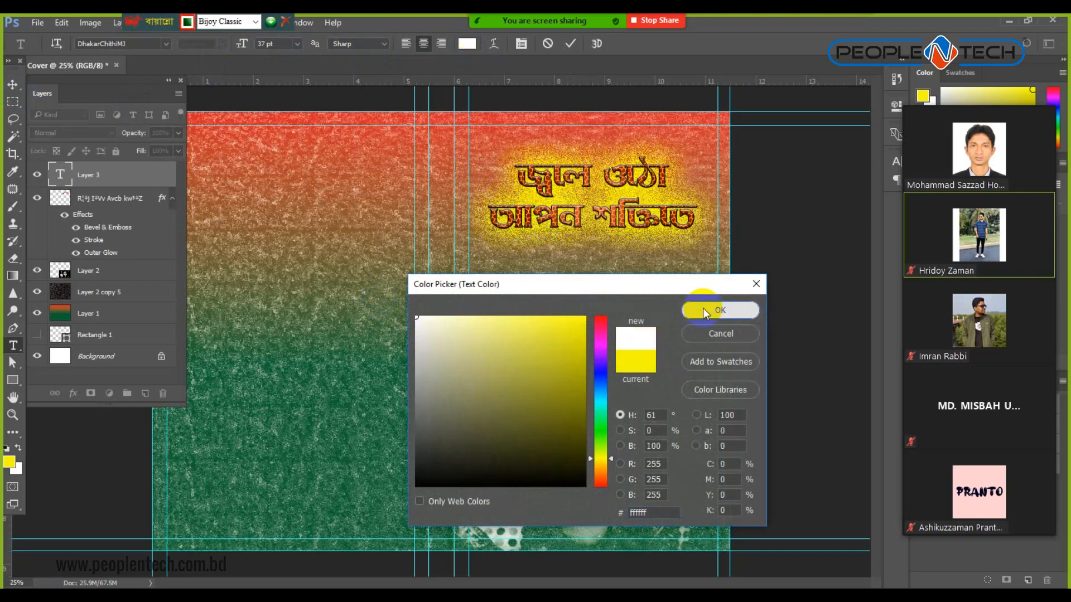
pyautogui.click(706, 310)
pyautogui.click(12, 84)
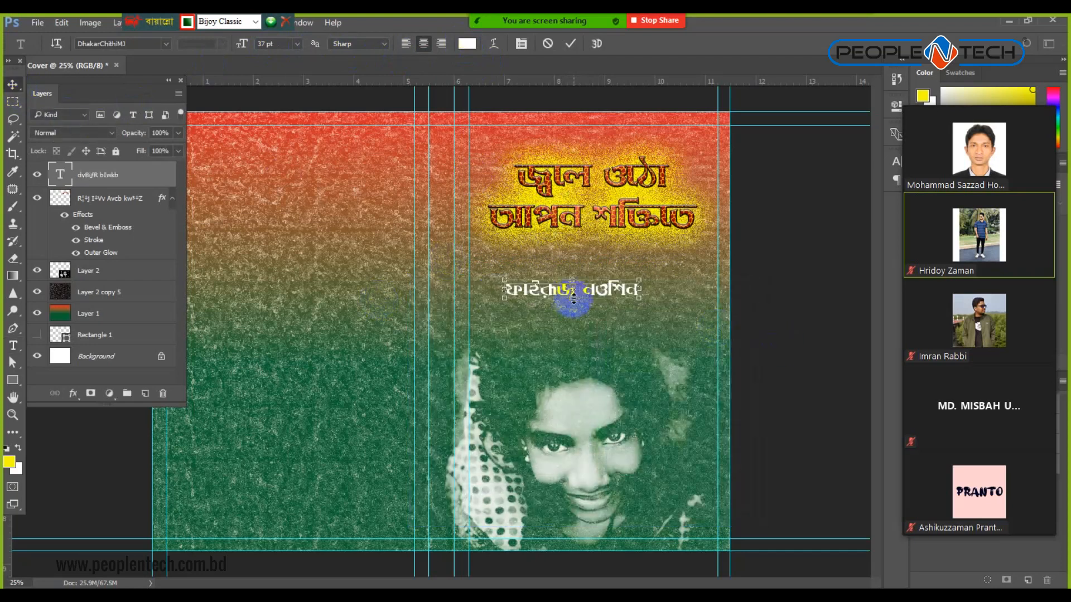
pyautogui.moveTo(554, 293); pyautogui.dragTo(580, 260)
pyautogui.click(789, 266)
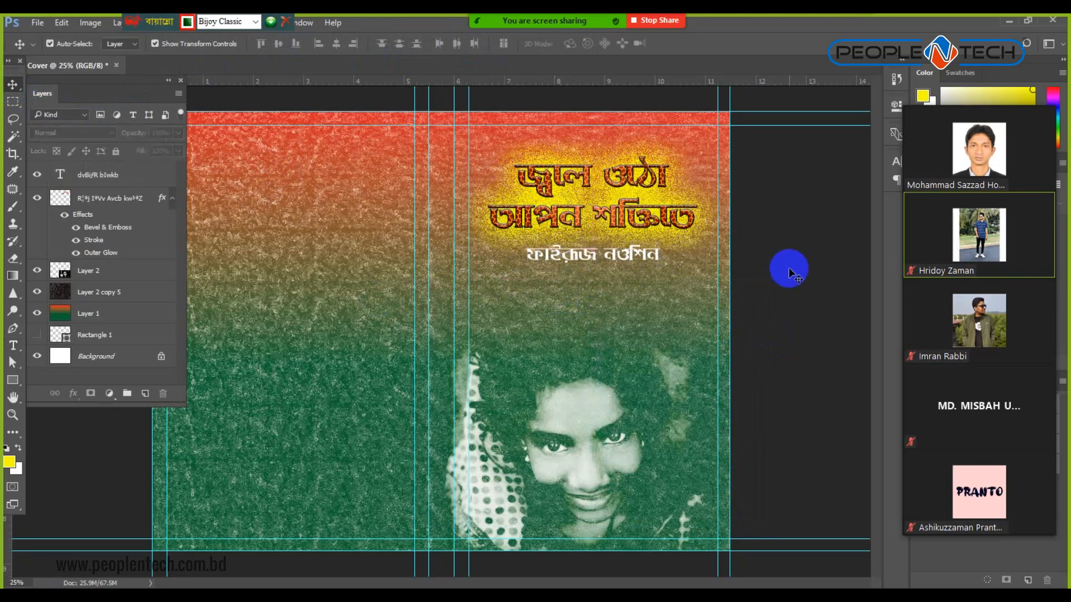
# Zoom out and dismiss the move-tool error message.
pyautogui.hotkey('ctrl', '-')
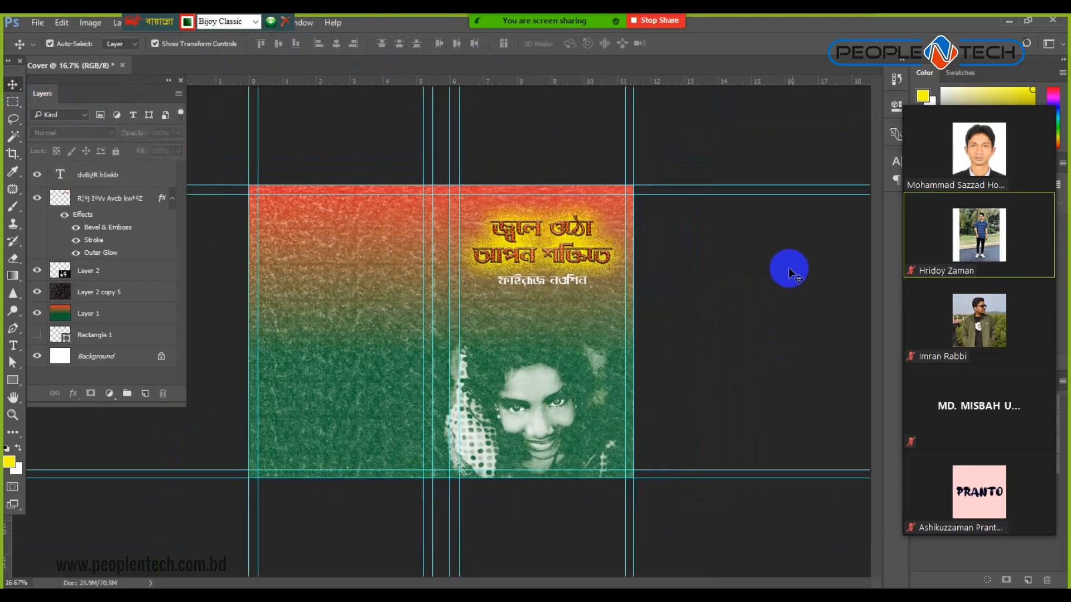
pyautogui.click(374, 327)
pyautogui.click(534, 241)
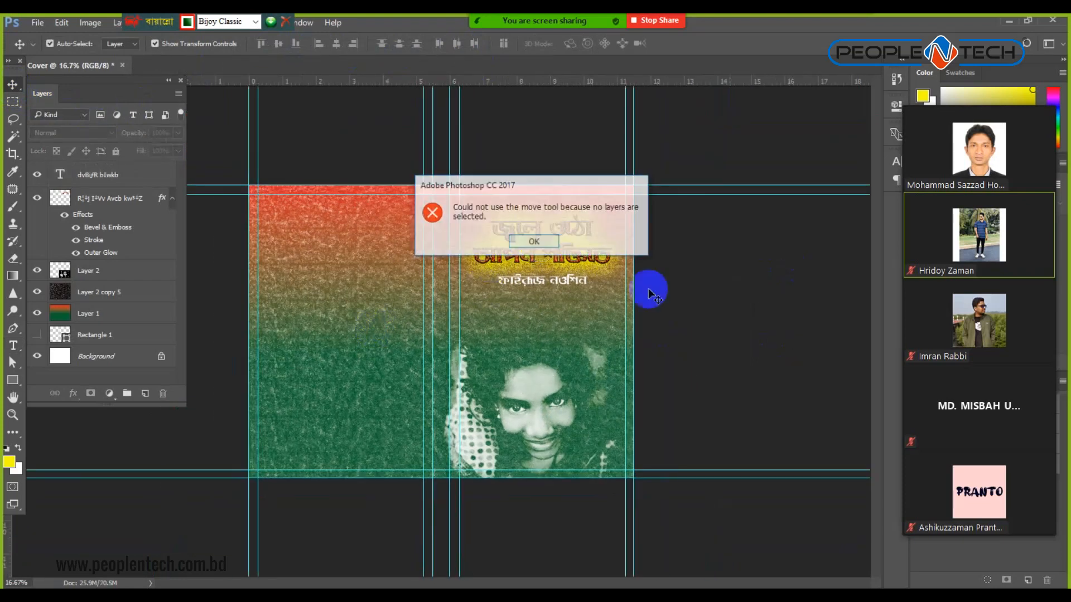
pyautogui.press('ctrl')
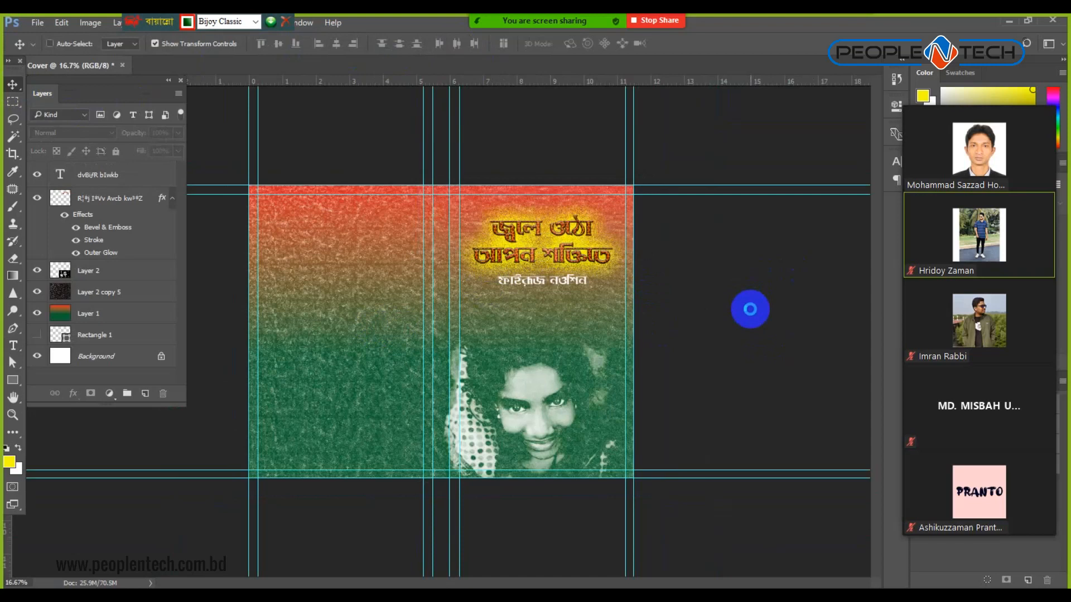
# Save the cover as the layered Photoshop file Cover.psd.
pyautogui.hotkey('ctrl', 's')
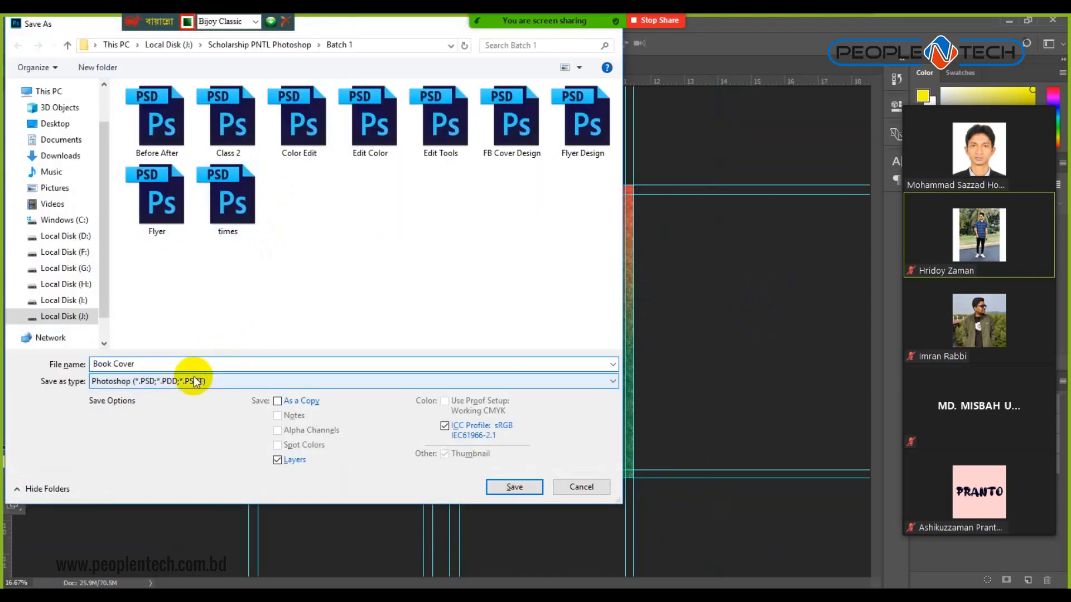
pyautogui.press('Return')
pyautogui.click(693, 196)
pyautogui.keyDown('ctrl'); pyautogui.click(489, 365); pyautogui.keyUp('ctrl')
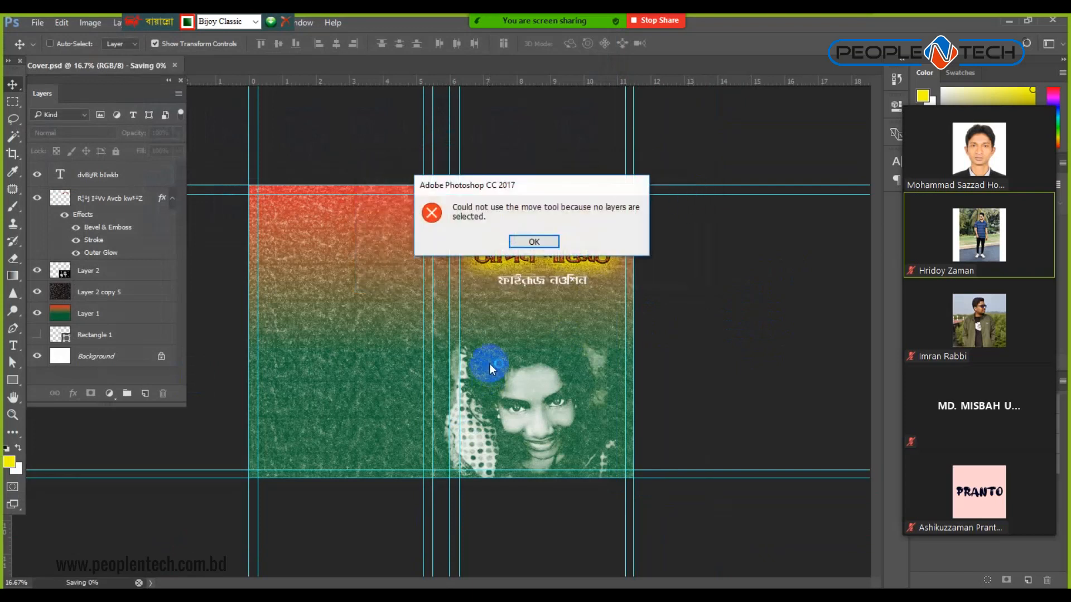
pyautogui.click(542, 244)
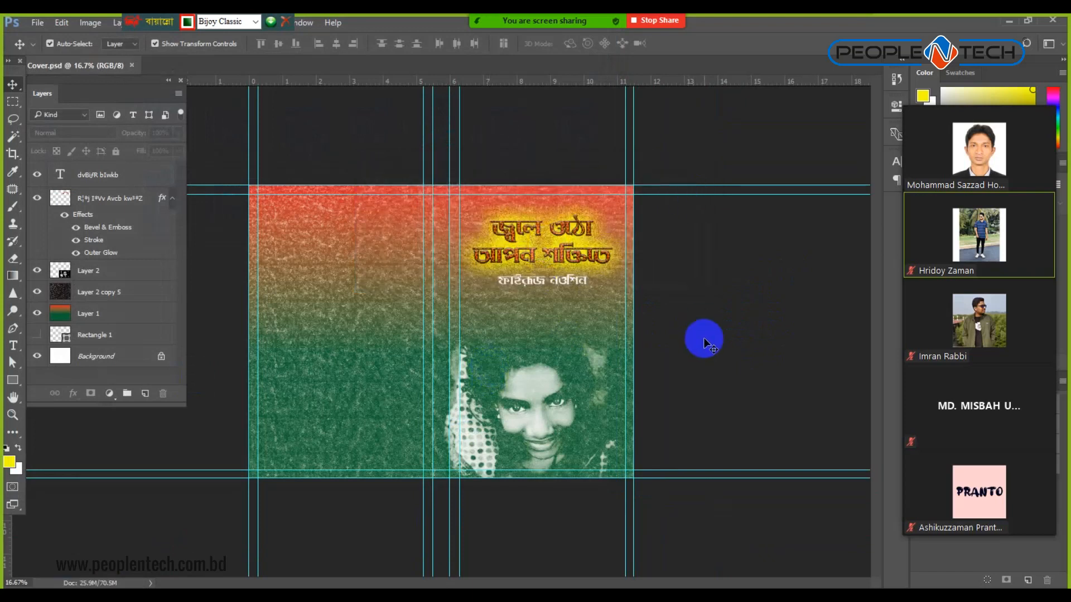
pyautogui.hotkey('ctrl', '+')
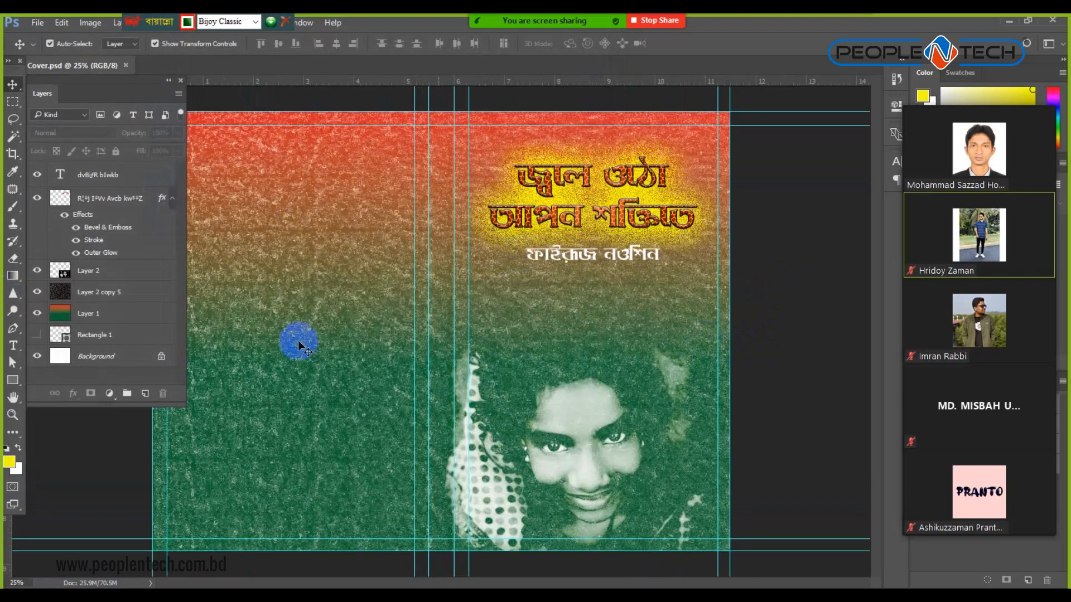
# Place a copy of the author-name text on the back cover.
pyautogui.click(524, 273)
pyautogui.moveTo(585, 251); pyautogui.dragTo(340, 277)
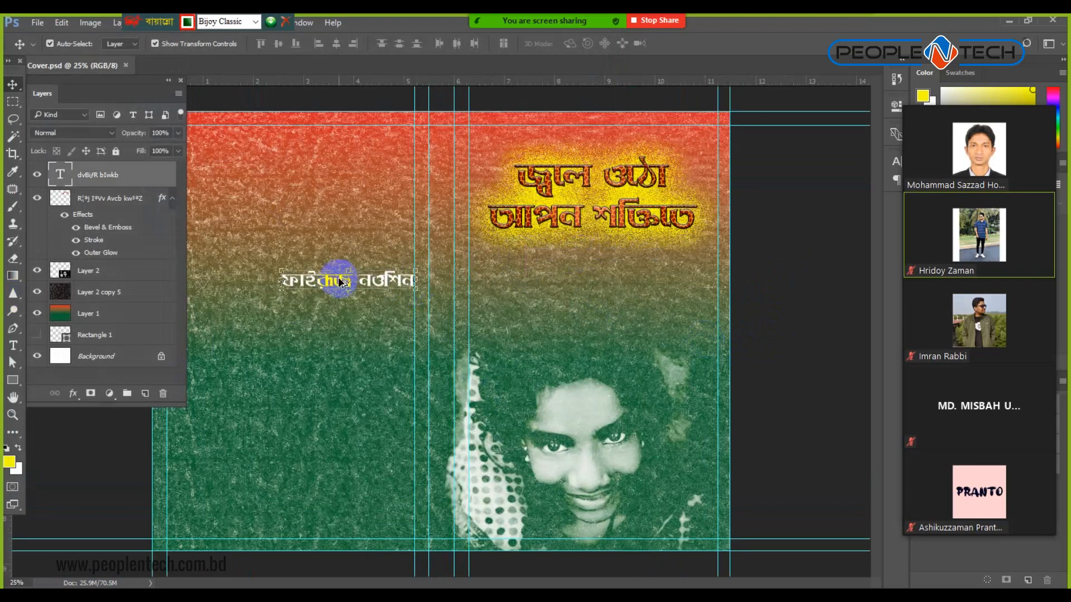
pyautogui.hotkey('ctrl', 'z')
pyautogui.moveTo(571, 256); pyautogui.dragTo(340, 299)
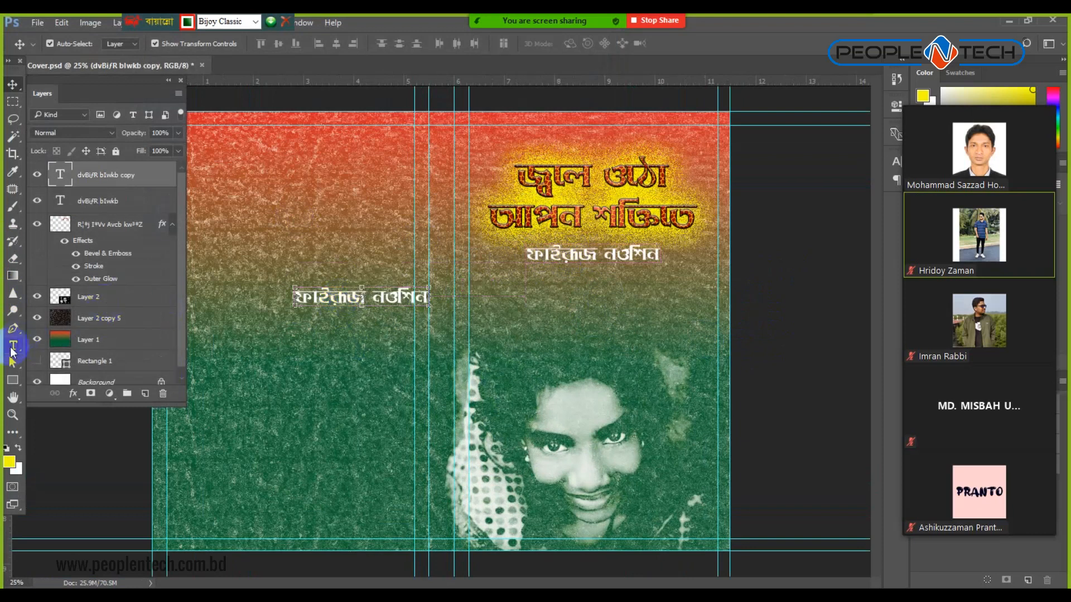
# Retype the copy as 'জ্বল ওঠা আপন শক্তিতে' plus the author name, at 33 pt.
pyautogui.click(14, 345)
pyautogui.click(334, 301)
pyautogui.hotkey('ctrl', 'a')
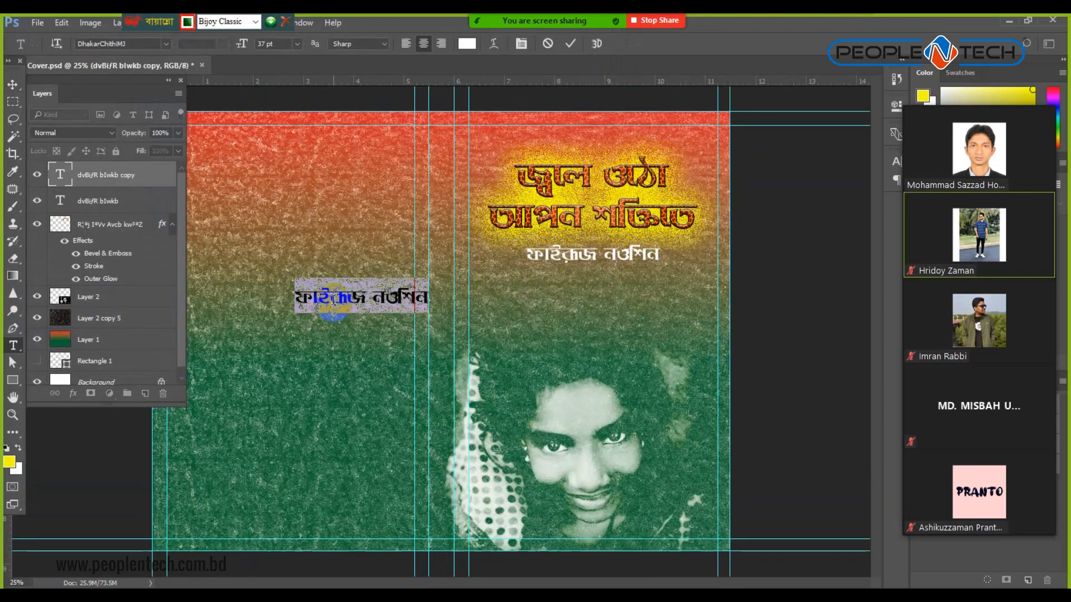
pyautogui.write('জ্বলল ওঠা')
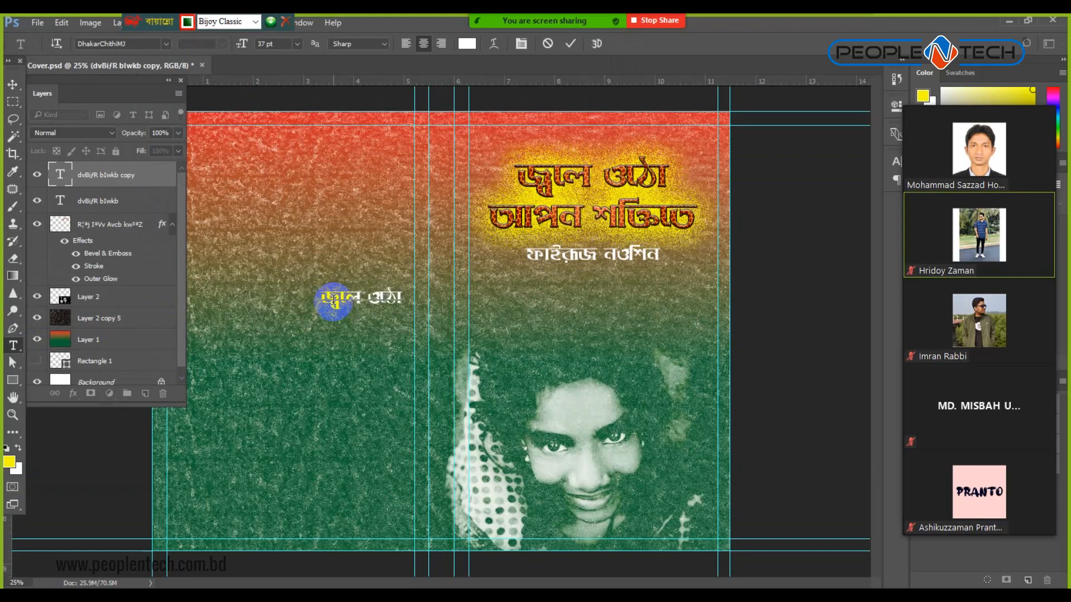
pyautogui.write(' আপন')
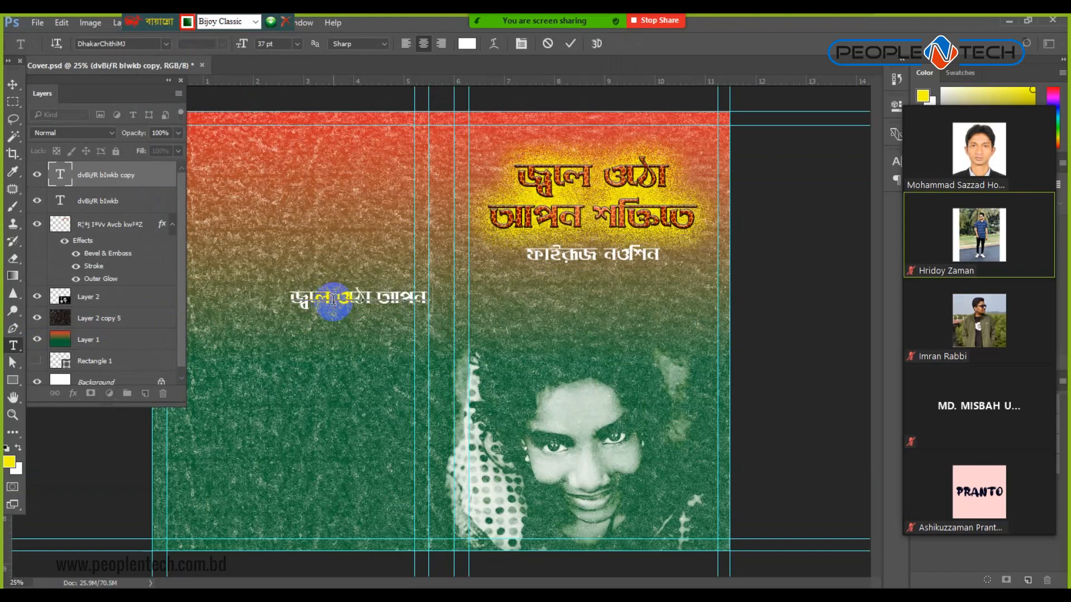
pyautogui.write(' শক্তি')
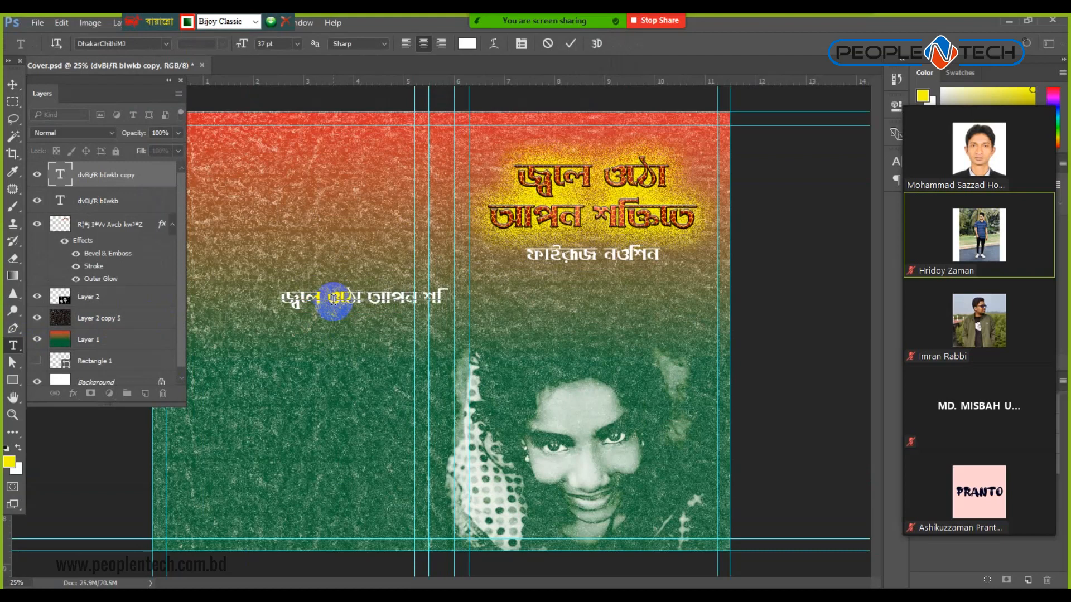
pyautogui.write('তে')
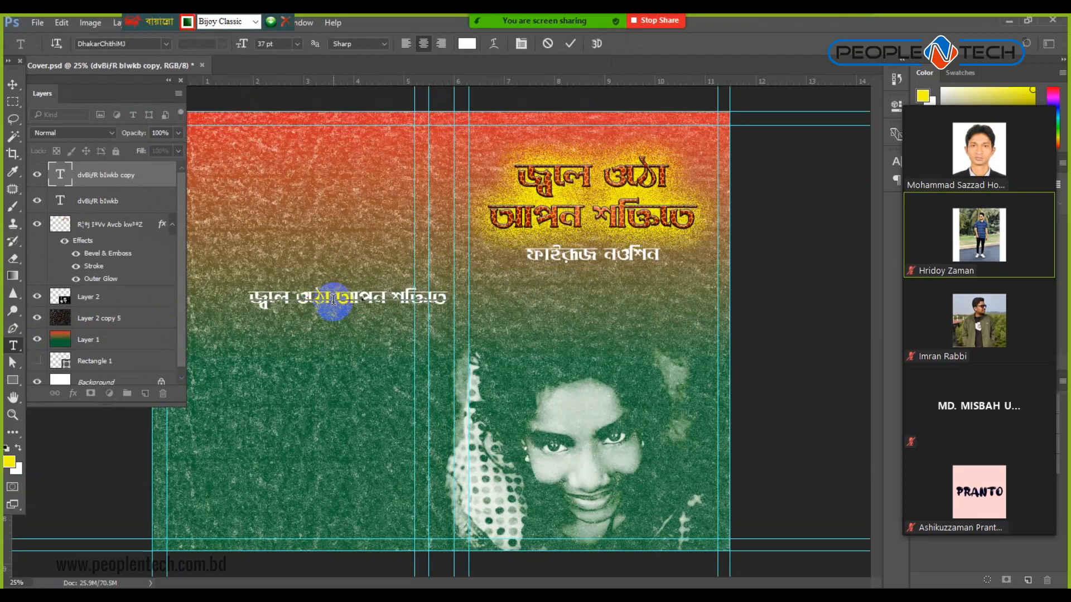
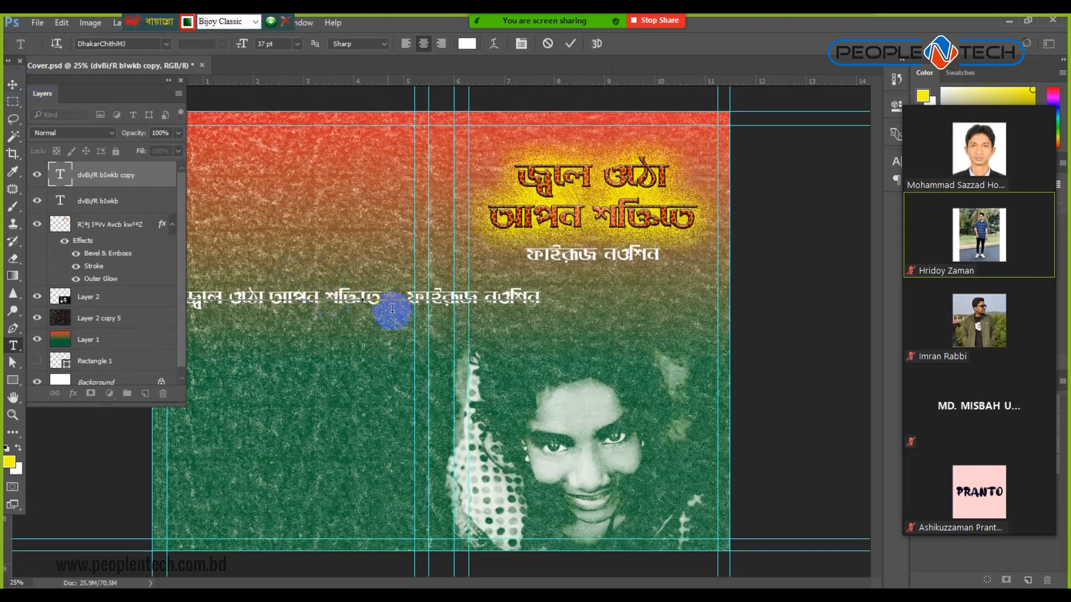
pyautogui.tripleClick(362, 297)
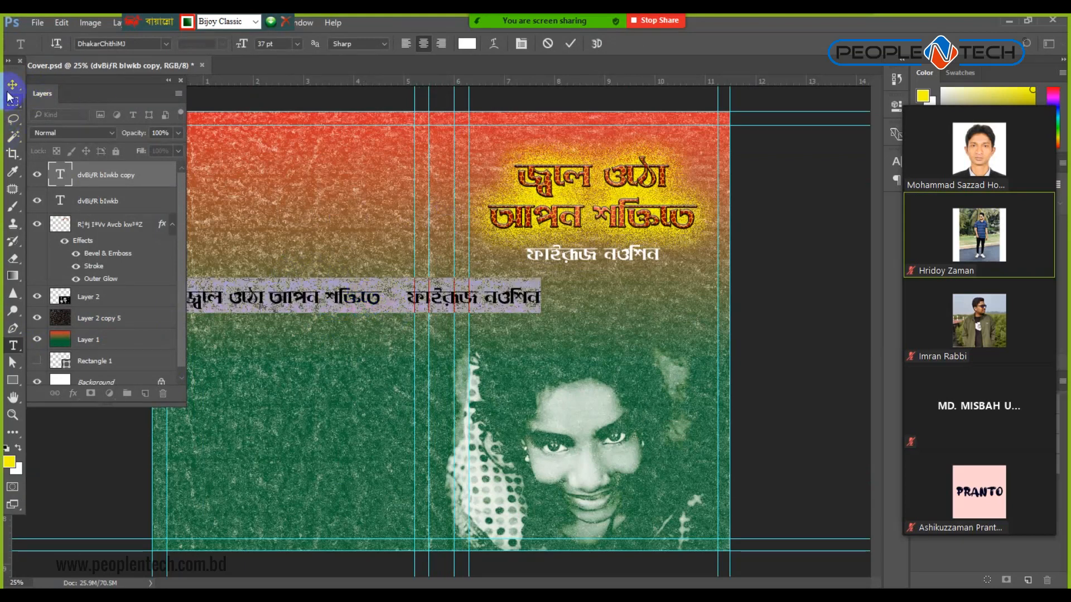
pyautogui.hotkey('ctrl', 'shift', ',')
pyautogui.hotkey('ctrl', 'shift', ',')
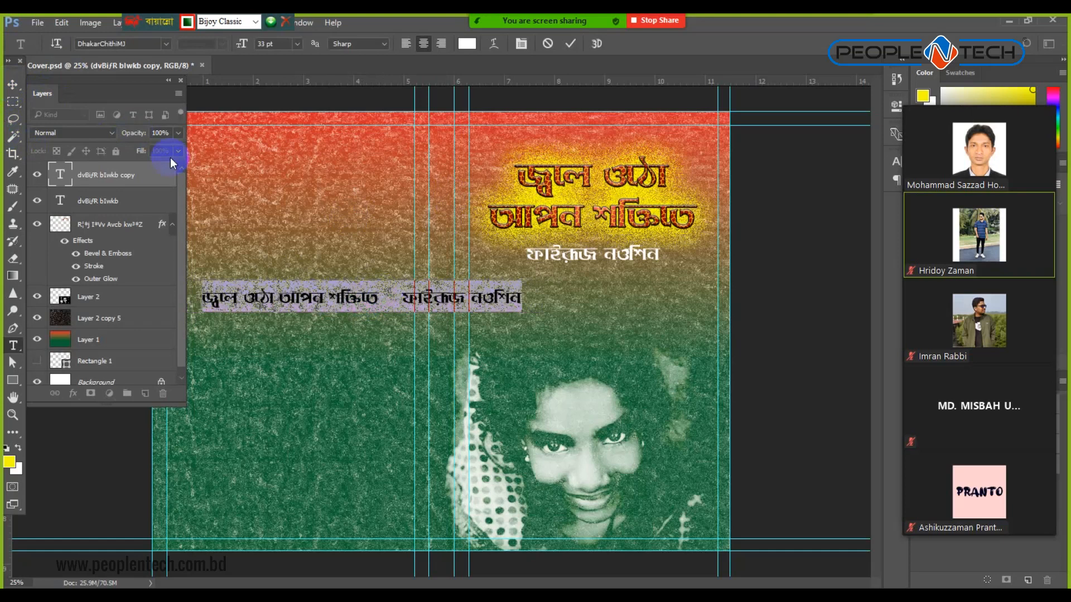
pyautogui.hotkey('ctrl', 'Return')
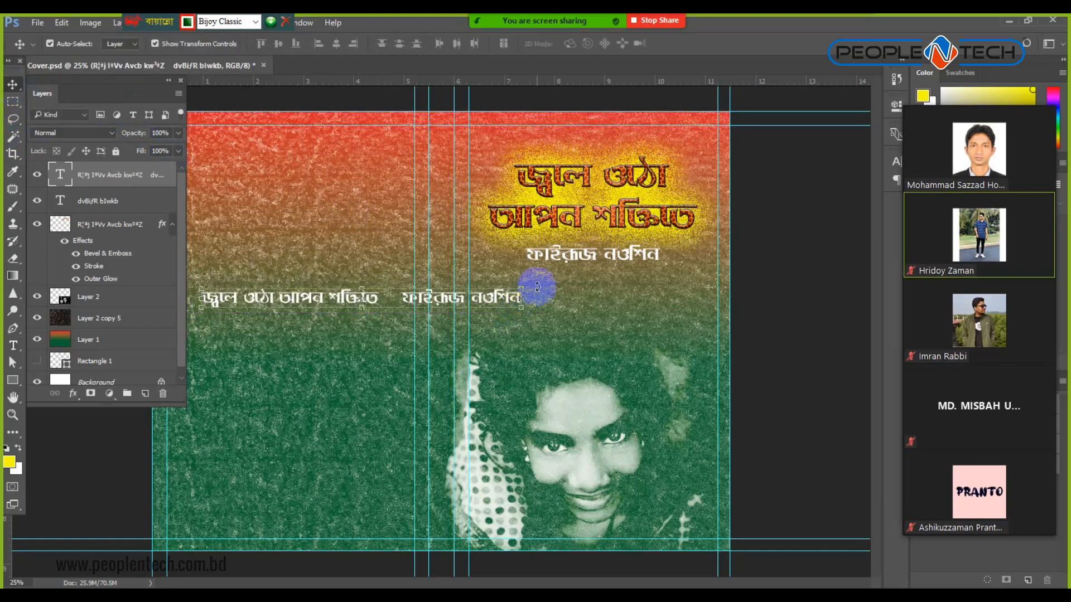
# Rotate the title-and-author line 90° and place it on the spine.
pyautogui.moveTo(531, 285); pyautogui.dragTo(384, 511)
pyautogui.moveTo(360, 245); pyautogui.dragTo(444, 282)
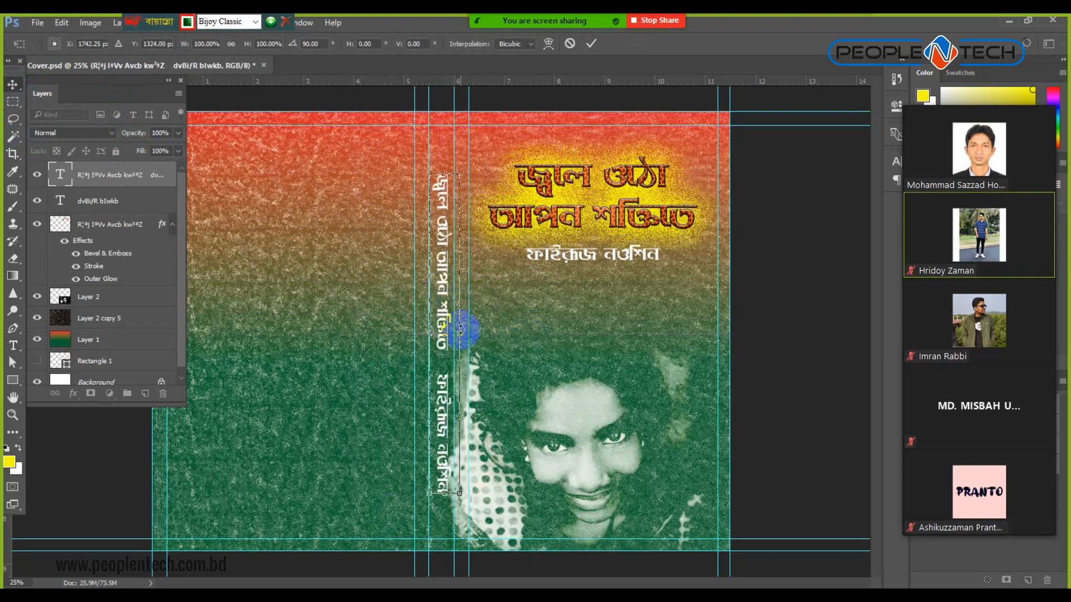
pyautogui.press('Return')
# Nudge the spine text left and check it sits between the spine guides.
pyautogui.hotkey('ctrl', '+')
pyautogui.hotkey('ctrl', '+')
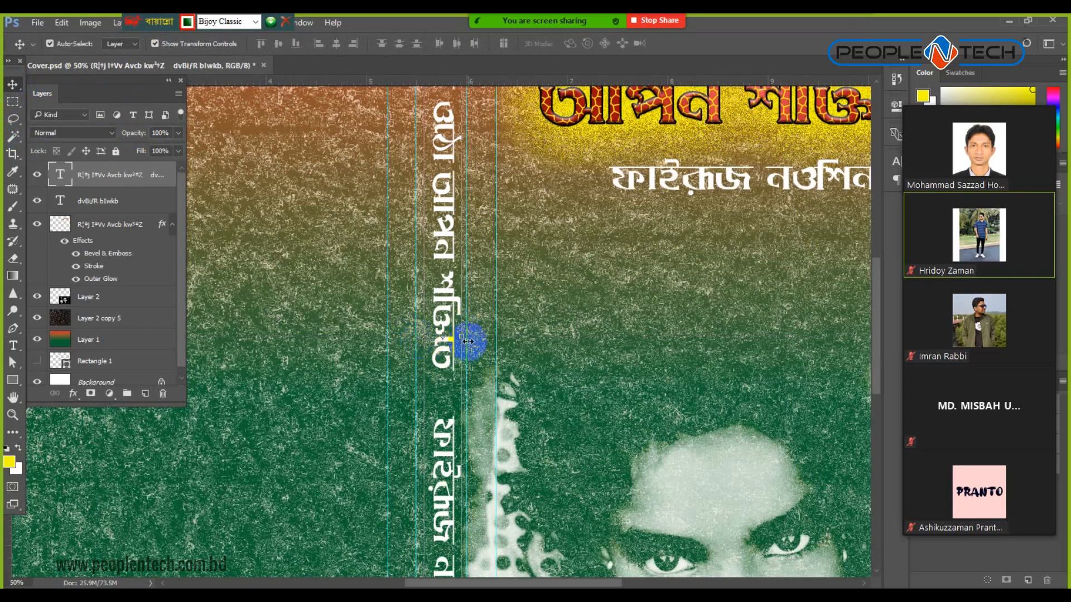
pyautogui.press('Left')
pyautogui.press('Left')
pyautogui.press('Left')
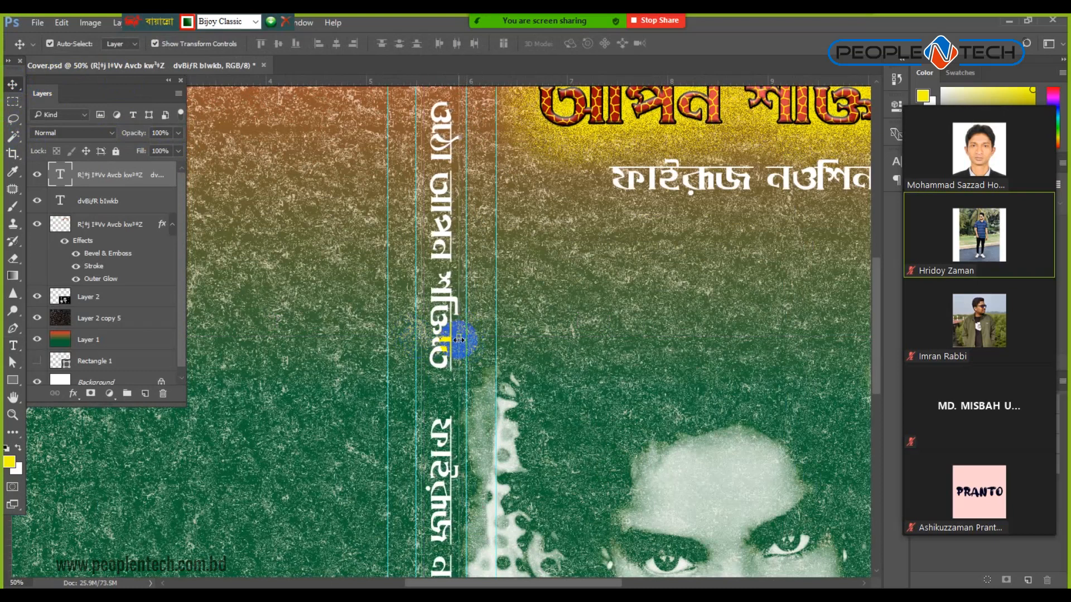
pyautogui.scroll(-1, 458, 339)
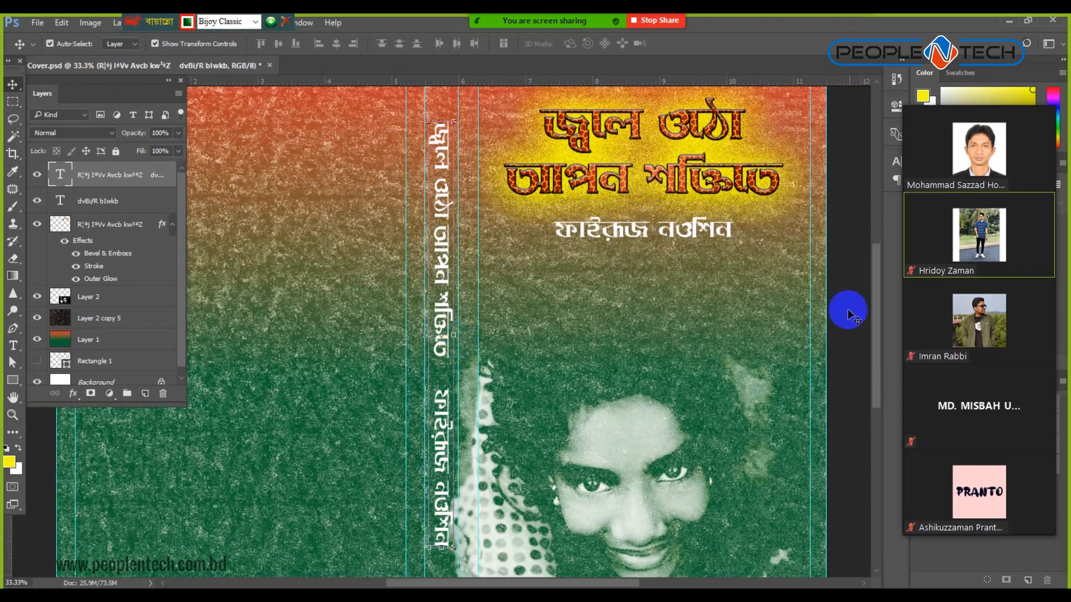
pyautogui.click(843, 310)
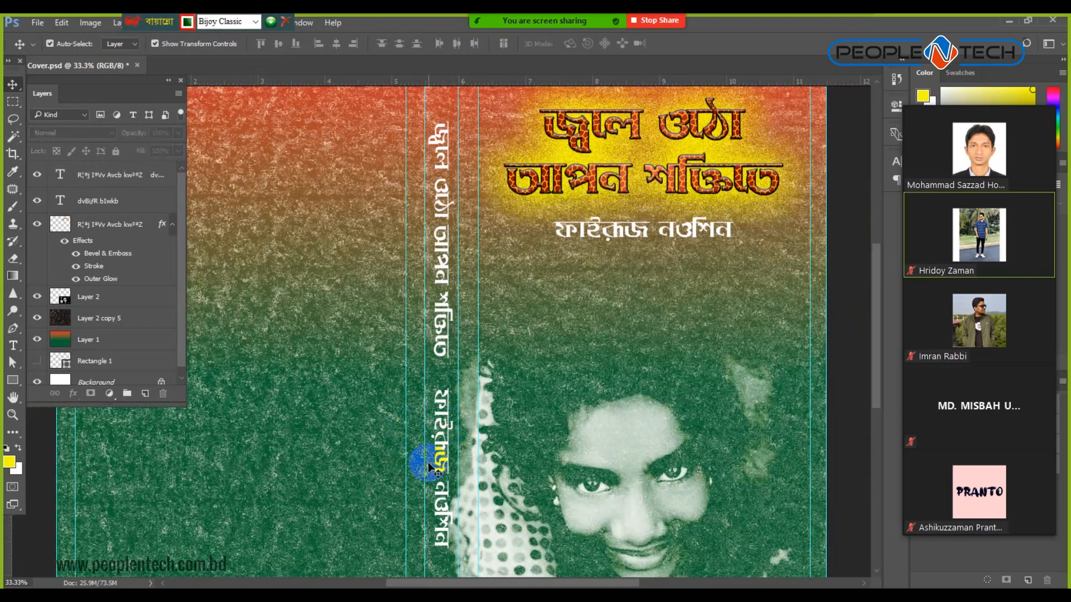
pyautogui.scroll(-1, 429, 467)
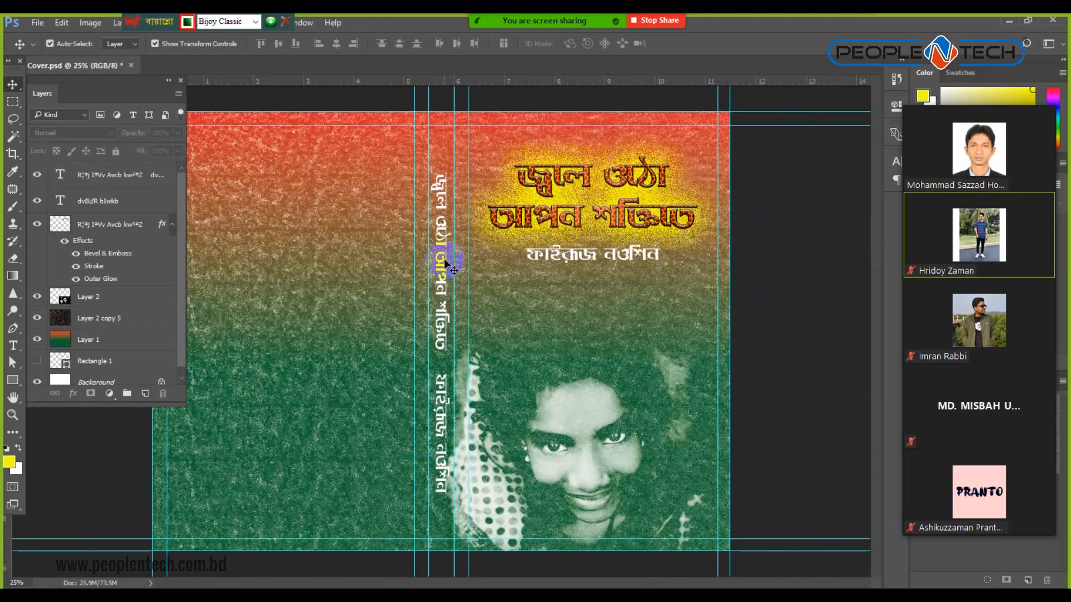
pyautogui.click(448, 263)
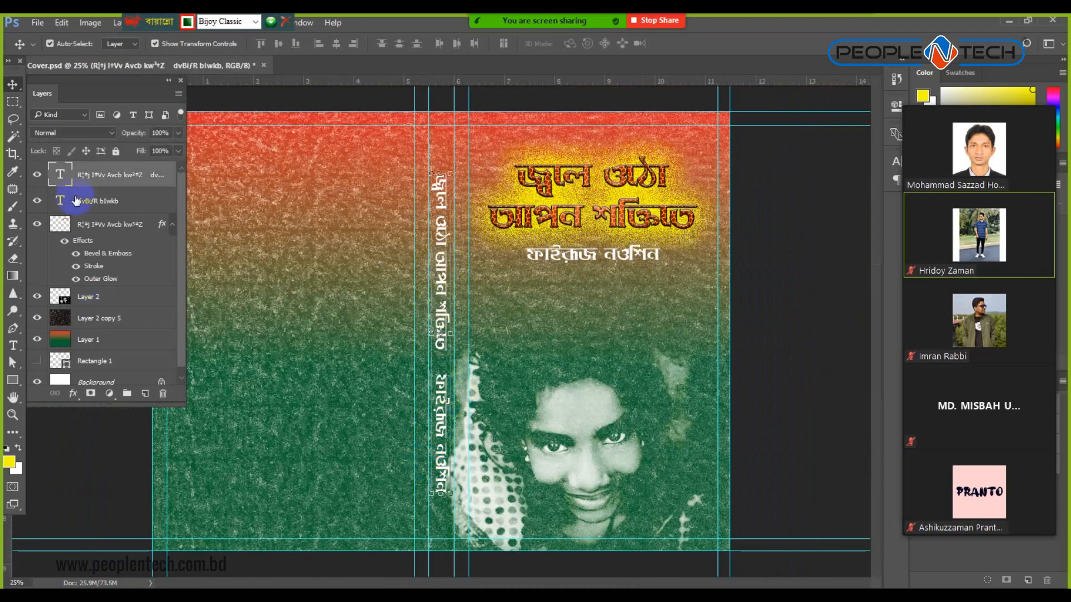
# Add a Stroke effect to the spine title text, trying yellow but keeping black.
pyautogui.click(73, 393)
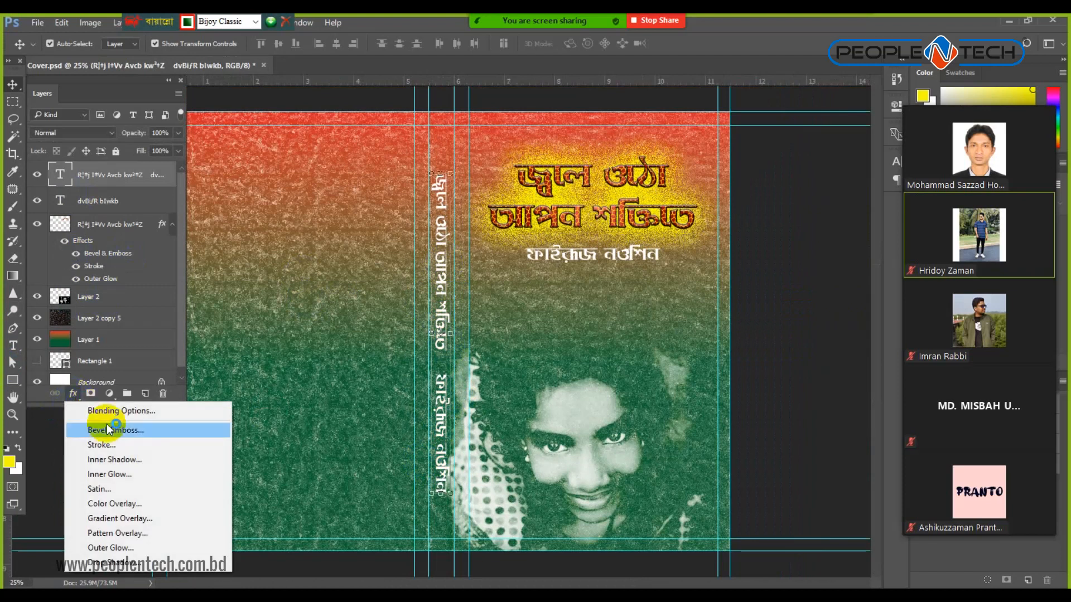
pyautogui.click(109, 445)
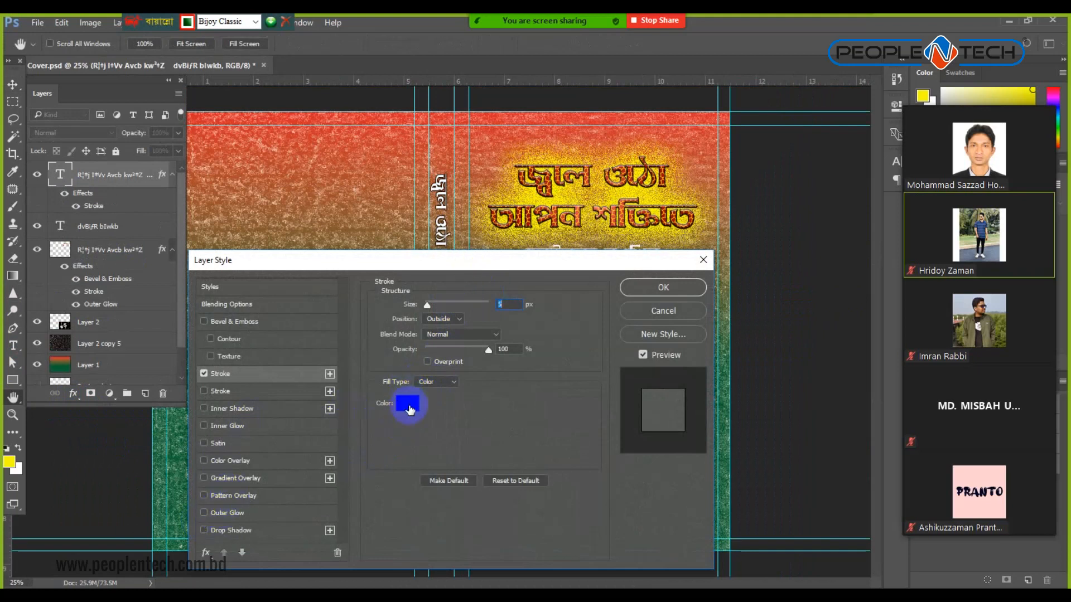
pyautogui.click(408, 404)
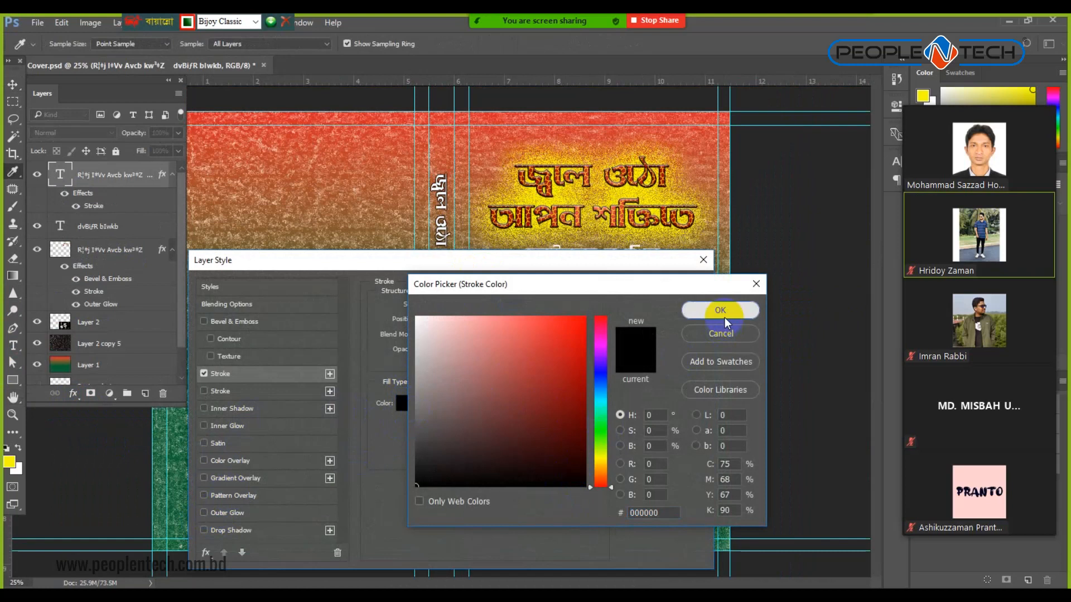
pyautogui.click(720, 310)
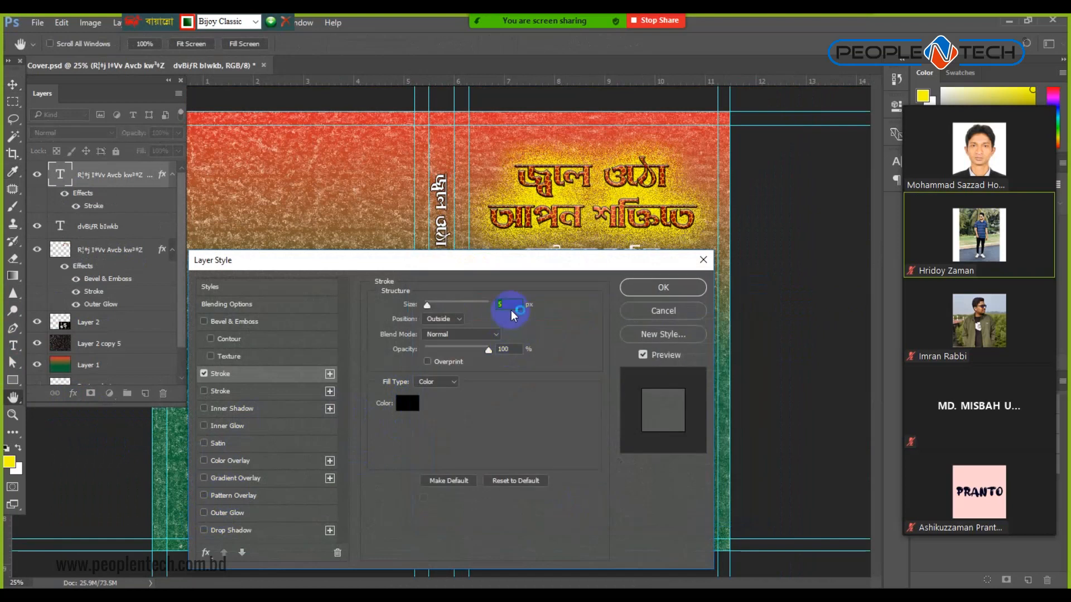
pyautogui.click(404, 411)
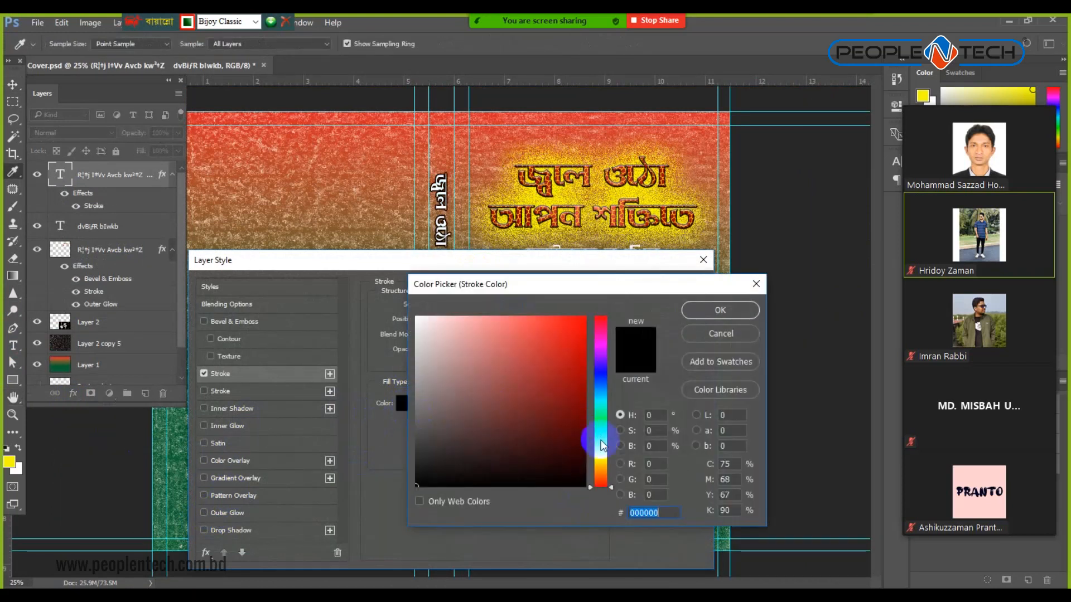
pyautogui.click(601, 458)
pyautogui.click(583, 324)
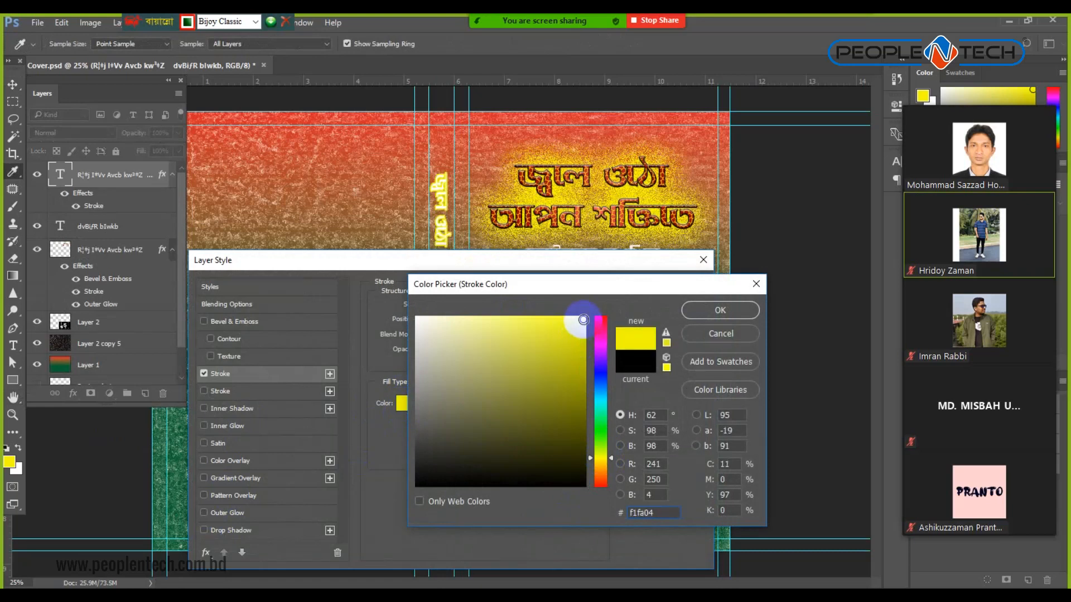
pyautogui.click(718, 335)
# Change the stroke colour to white (ffffff), apply the style, and bring up the text colour picker.
pyautogui.moveTo(483, 270); pyautogui.dragTo(811, 209)
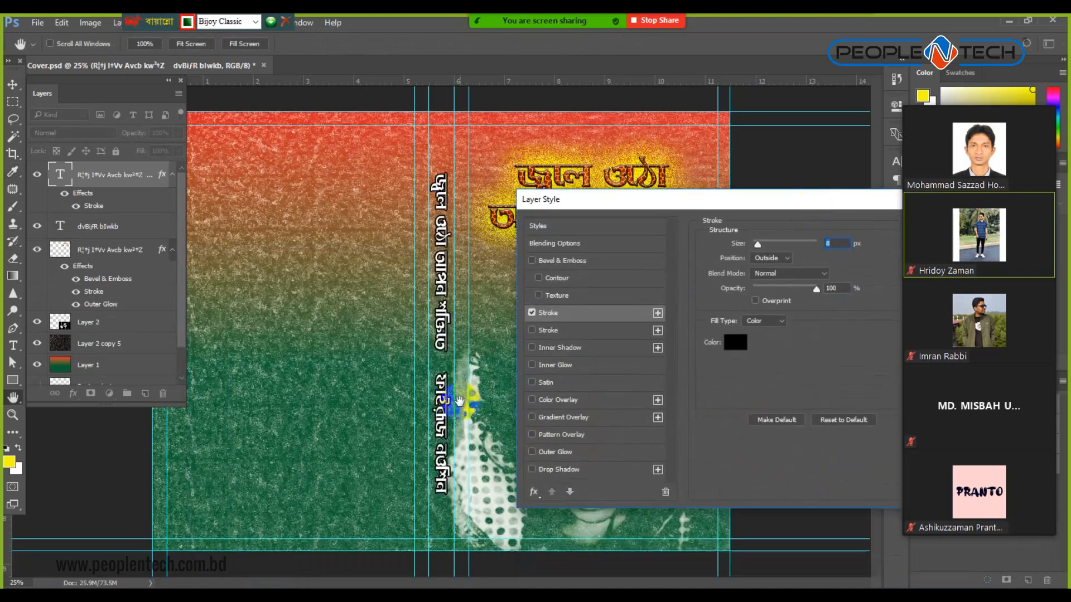
pyautogui.moveTo(819, 209); pyautogui.dragTo(794, 209)
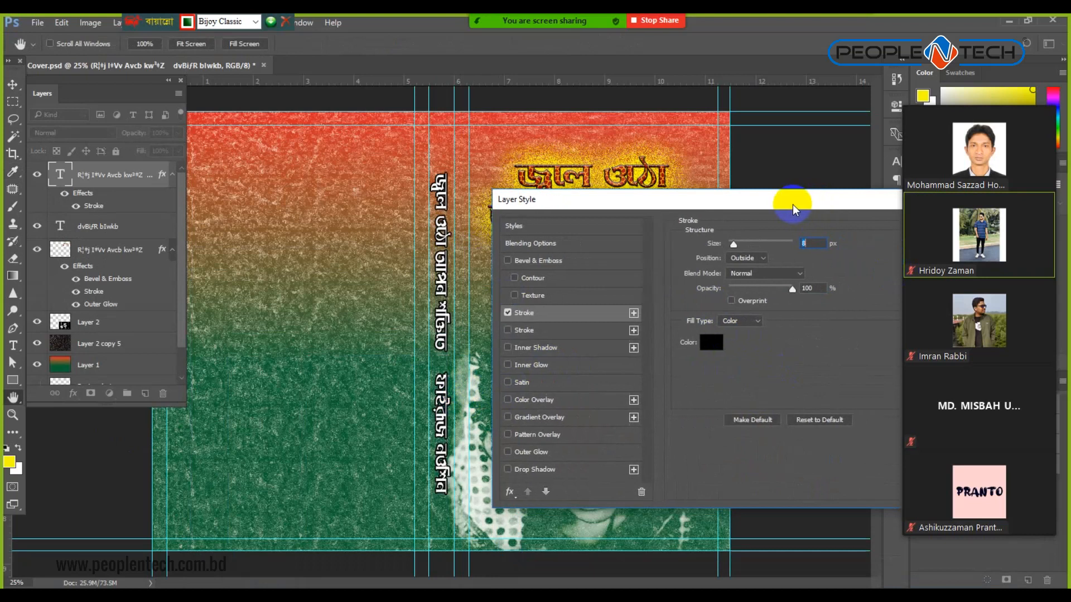
pyautogui.click(710, 342)
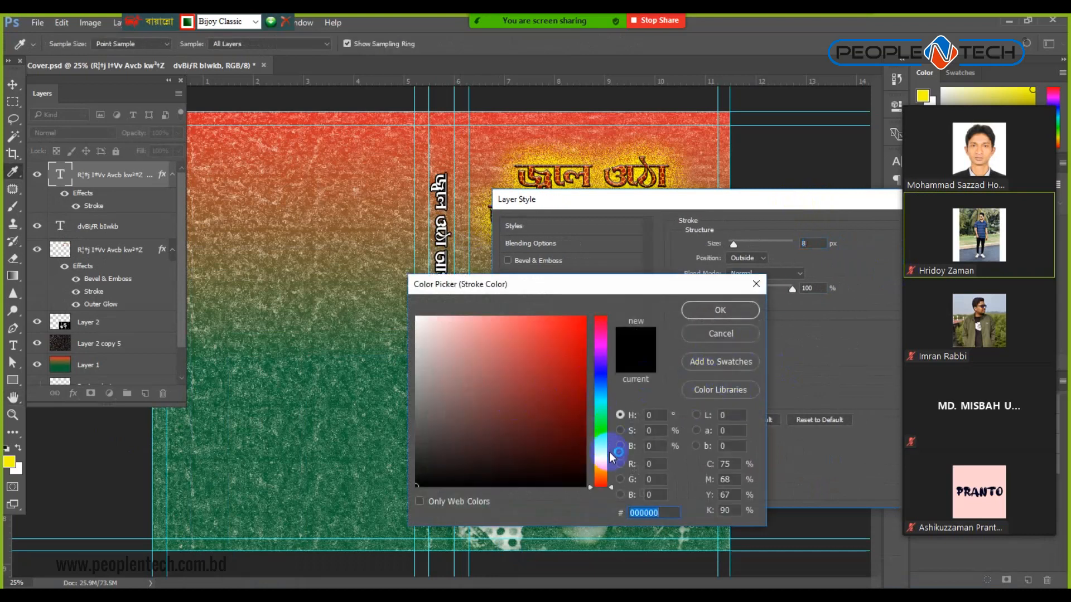
pyautogui.moveTo(466, 335); pyautogui.dragTo(330, 285)
pyautogui.click(720, 310)
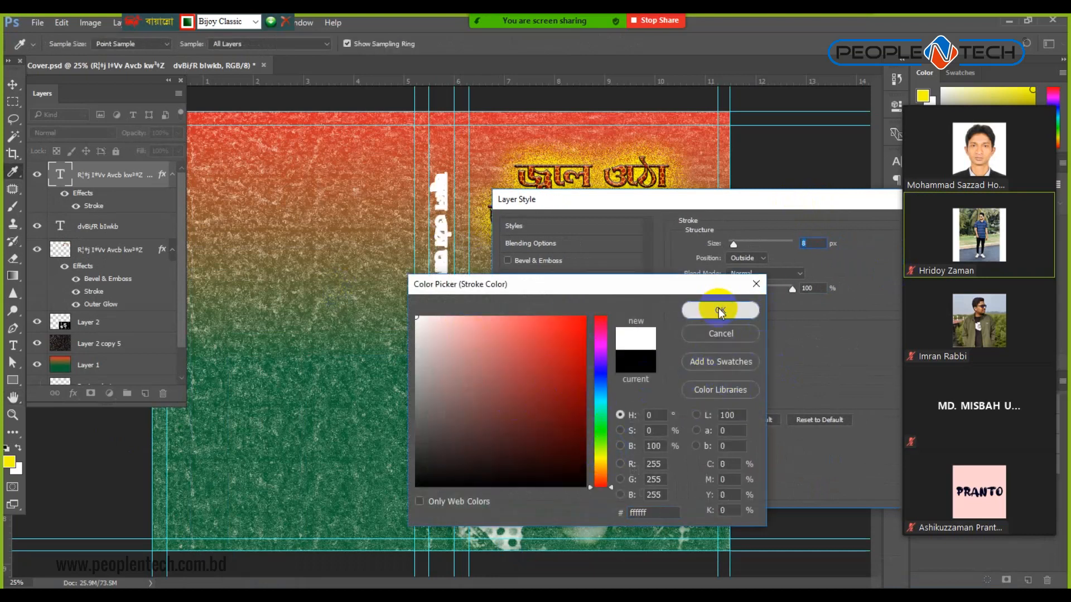
pyautogui.moveTo(819, 202); pyautogui.dragTo(688, 201)
pyautogui.click(807, 234)
pyautogui.click(13, 345)
pyautogui.click(493, 157)
pyautogui.click(467, 45)
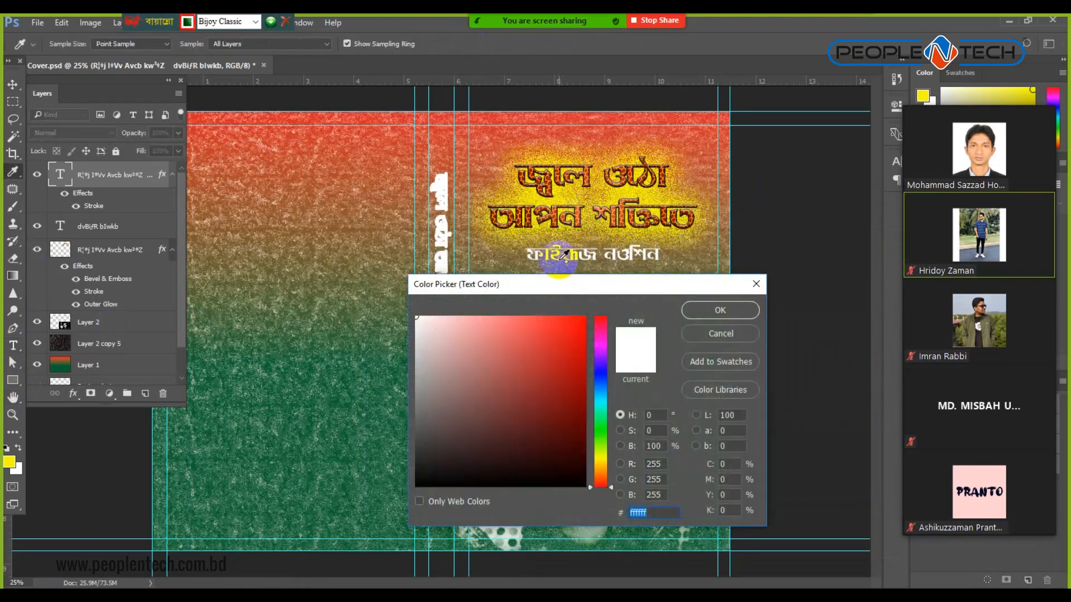
# Colour the spine title dark red 960505 and thin its stroke to 5 px.
pyautogui.click(560, 209)
pyautogui.click(580, 387)
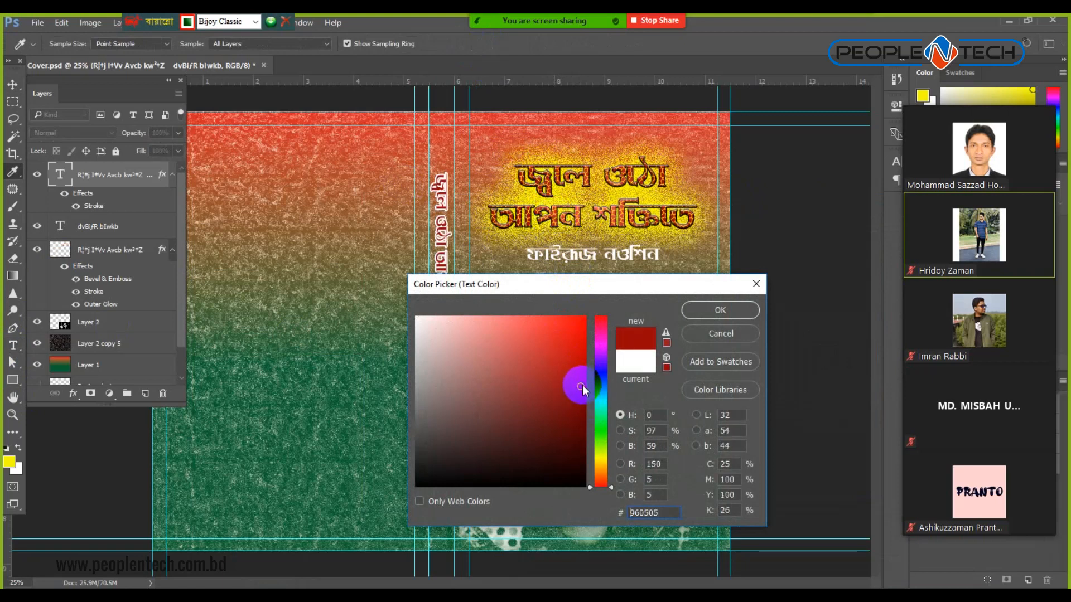
pyautogui.click(711, 311)
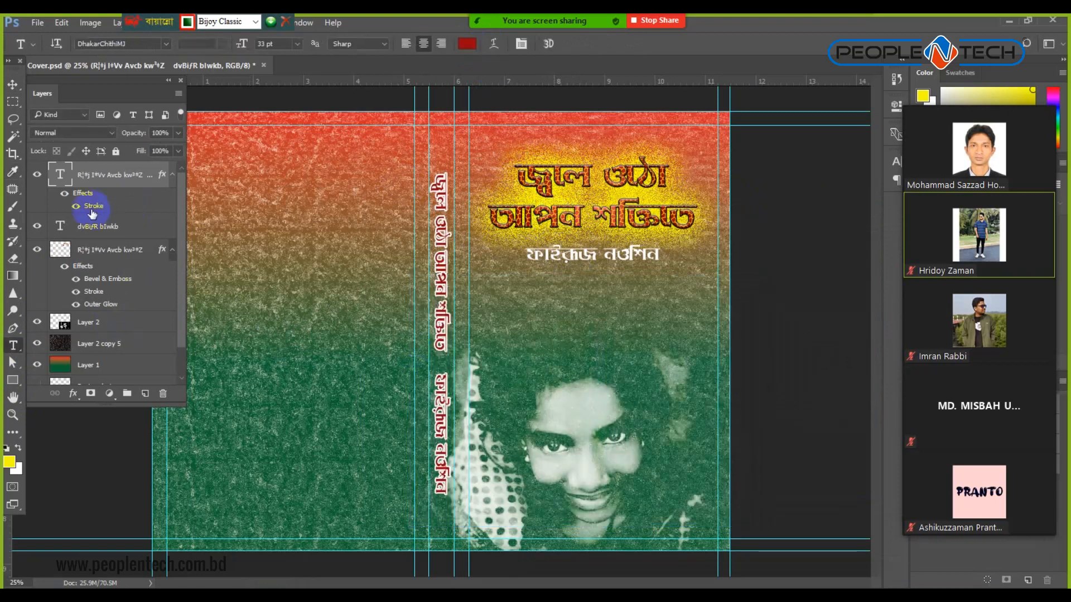
pyautogui.doubleClick(94, 206)
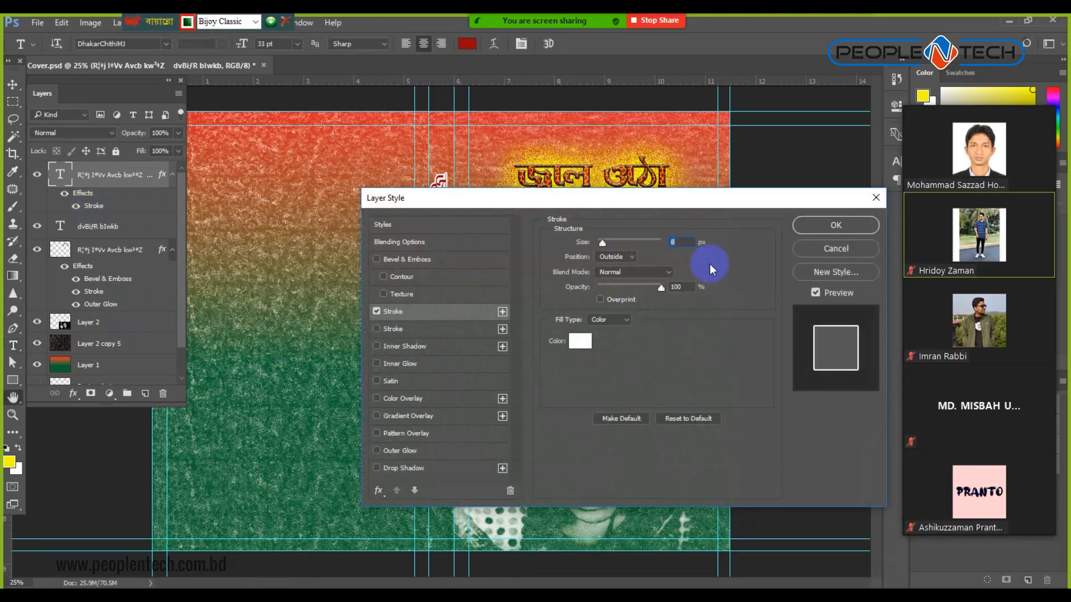
pyautogui.write('5')
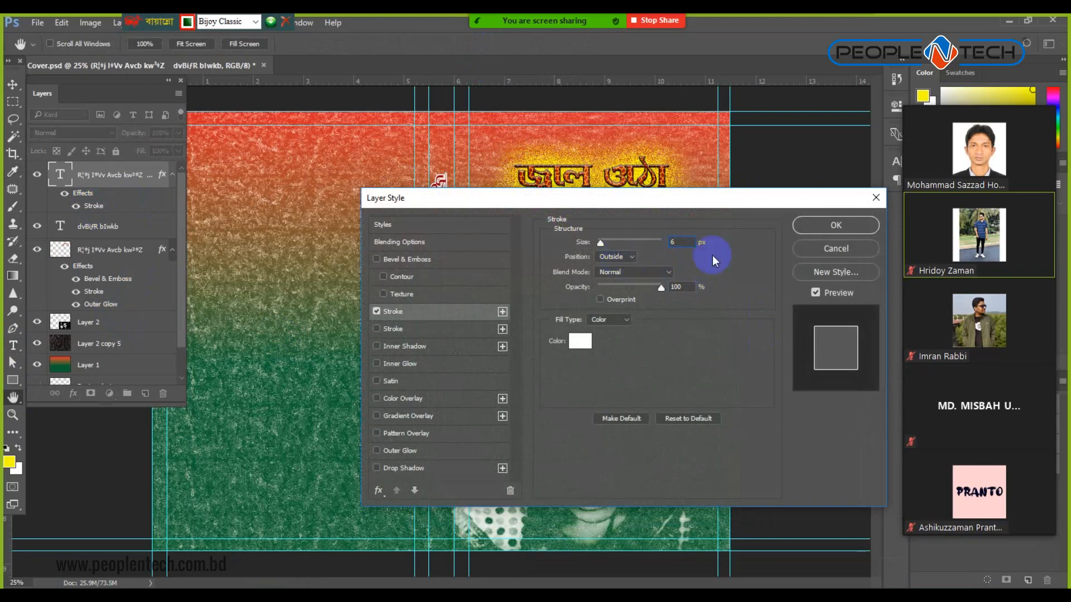
pyautogui.click(825, 231)
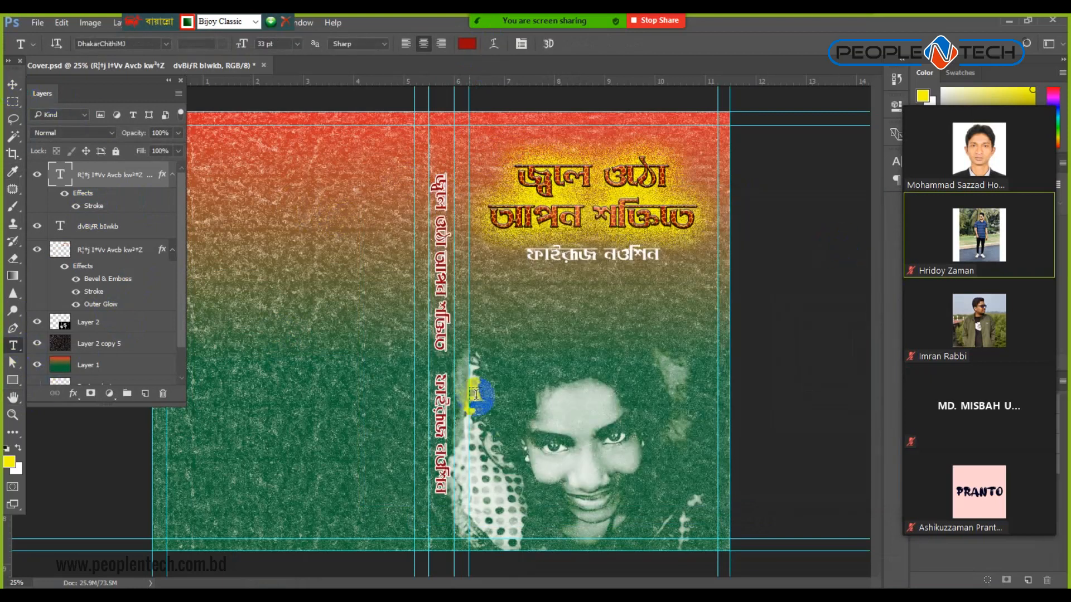
# Recolour the spine author name a dark green sampled from the cover background.
pyautogui.moveTo(443, 370); pyautogui.dragTo(445, 496)
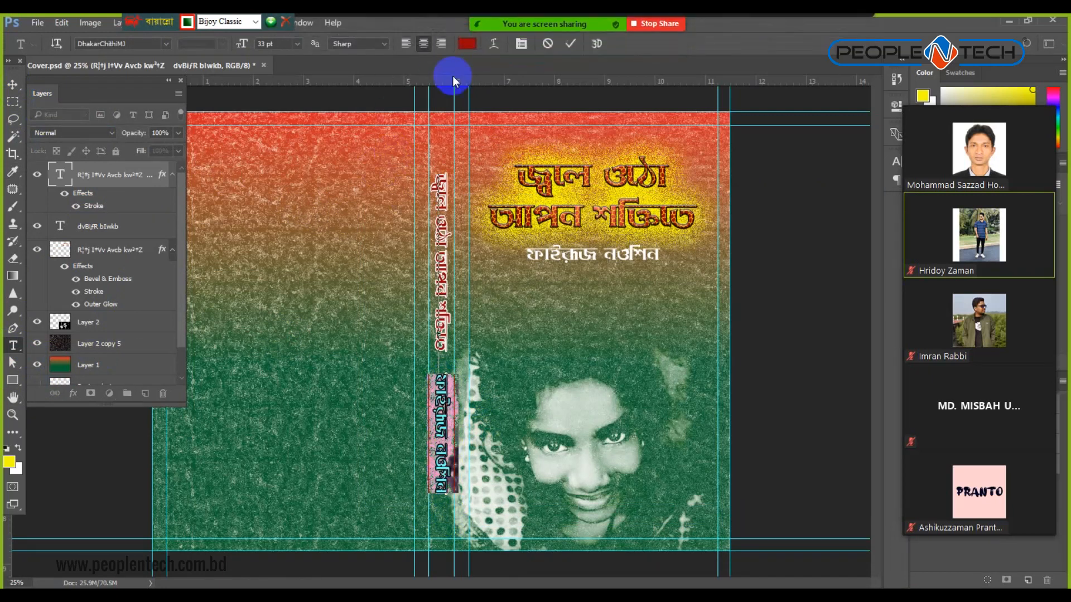
pyautogui.click(467, 43)
pyautogui.click(330, 456)
pyautogui.moveTo(580, 452); pyautogui.dragTo(576, 437)
pyautogui.click(721, 310)
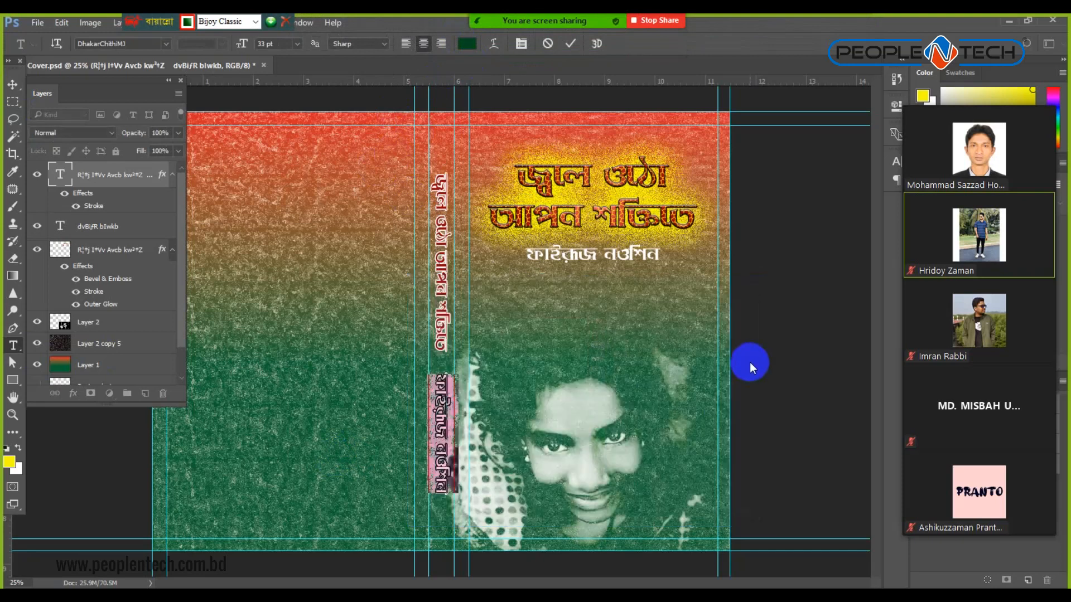
pyautogui.click(12, 85)
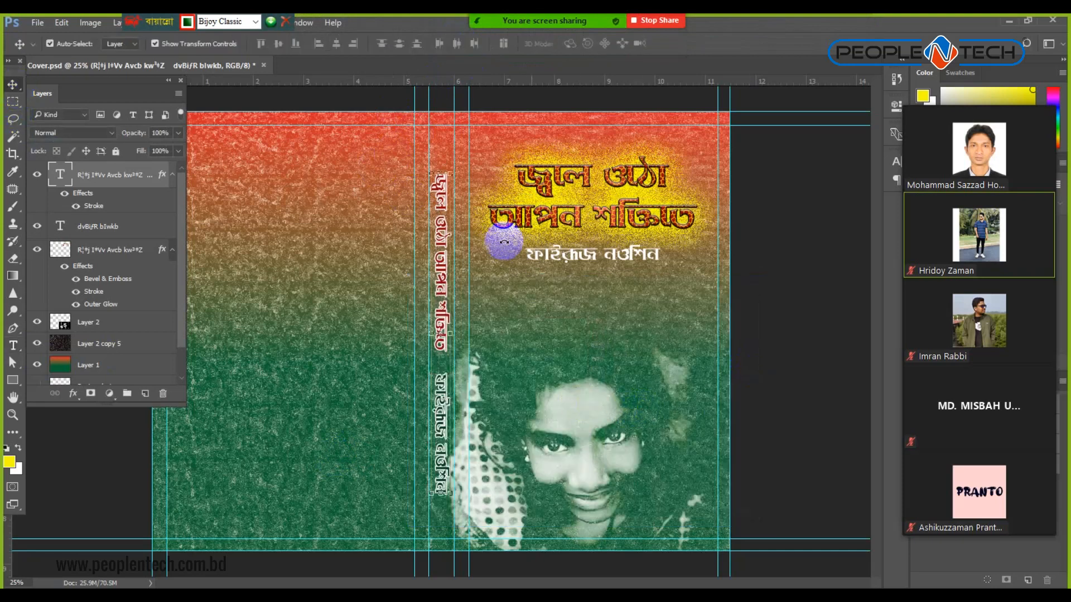
# Set the spine title's white stroke size to 8 px and deselect the text layer.
pyautogui.click(88, 207)
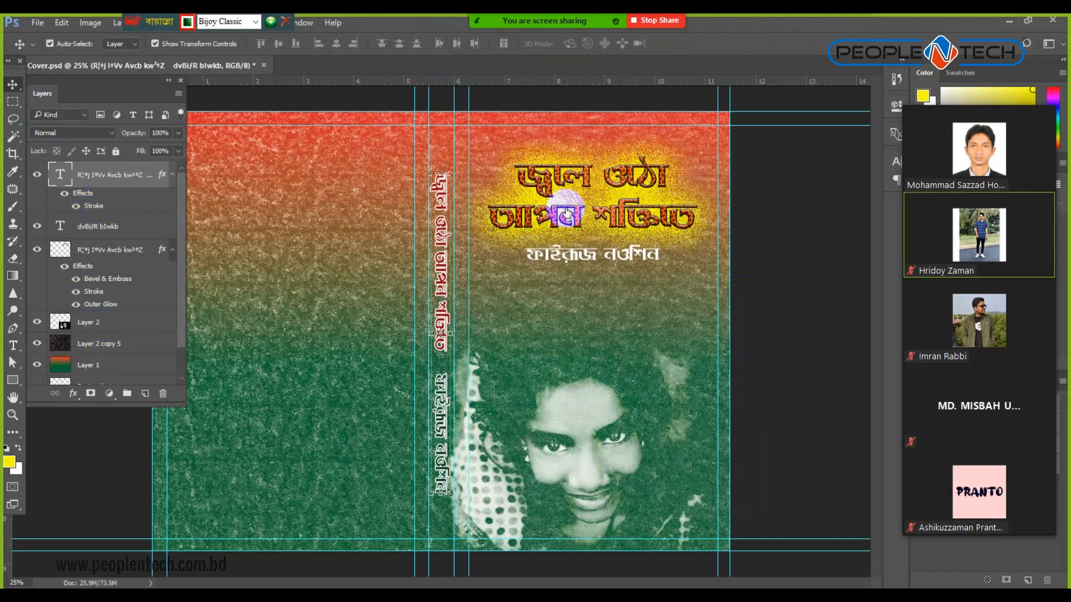
pyautogui.click(594, 333)
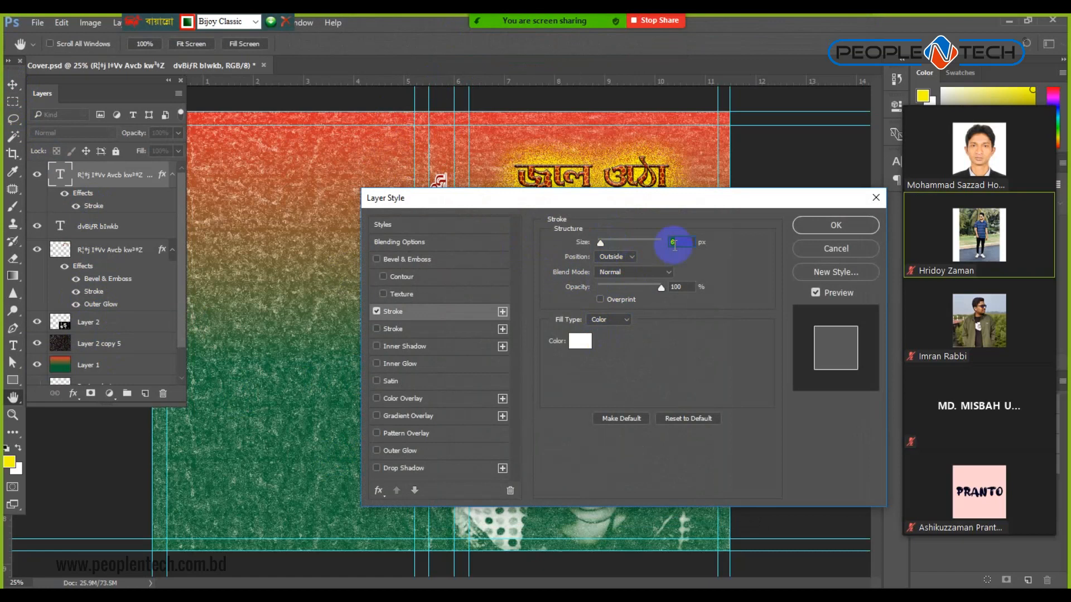
pyautogui.write('10')
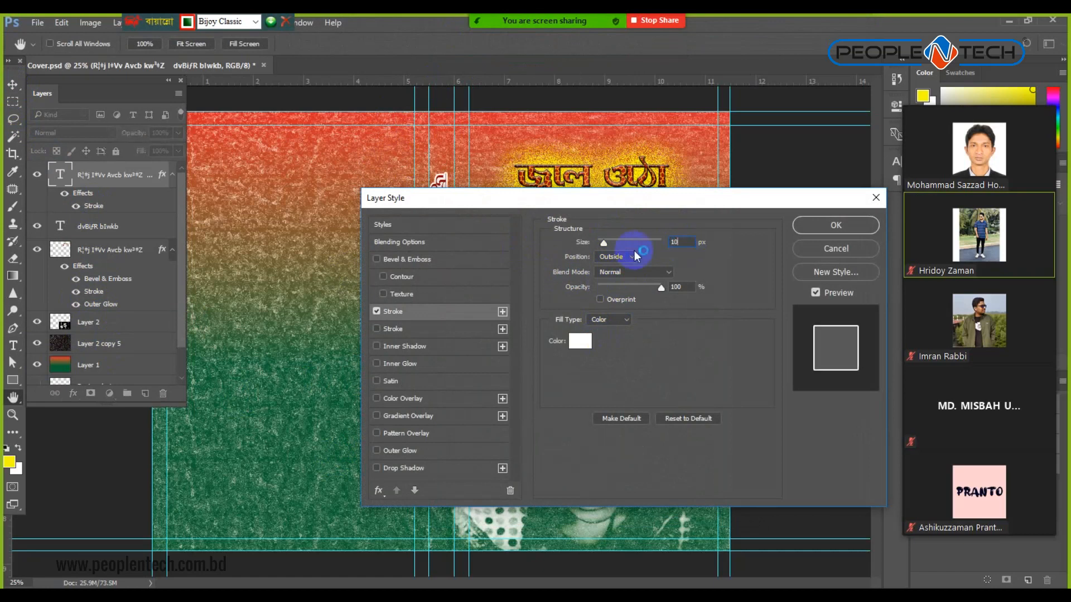
pyautogui.moveTo(632, 204)
pyautogui.mouseDown()
pyautogui.moveTo(701, 216)
pyautogui.moveTo(892, 164)
pyautogui.moveTo(878, 147)
pyautogui.moveTo(772, 150)
pyautogui.mouseUp()
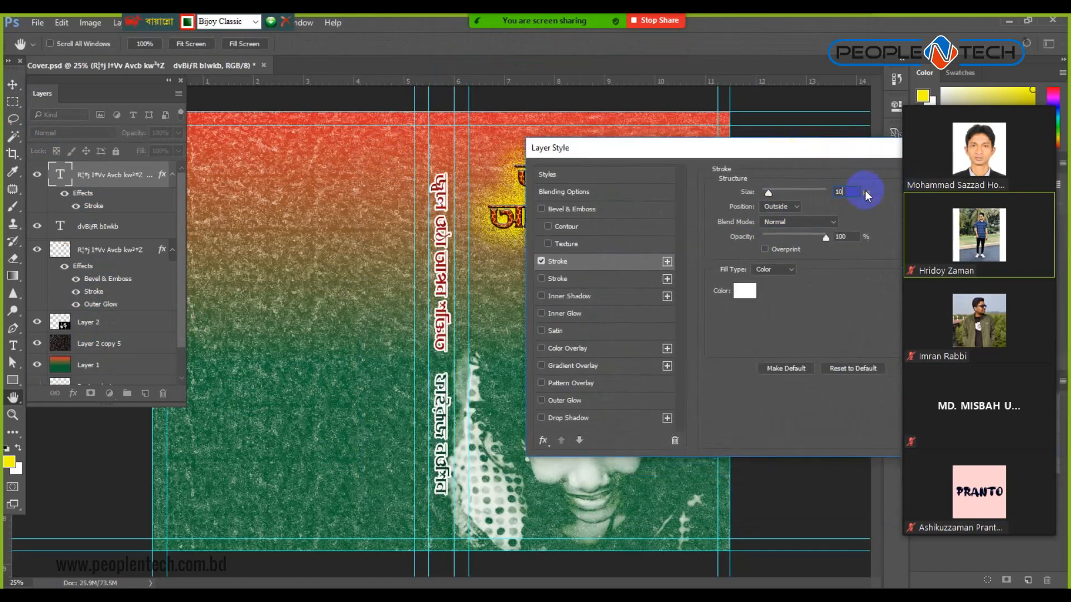
pyautogui.write('8')
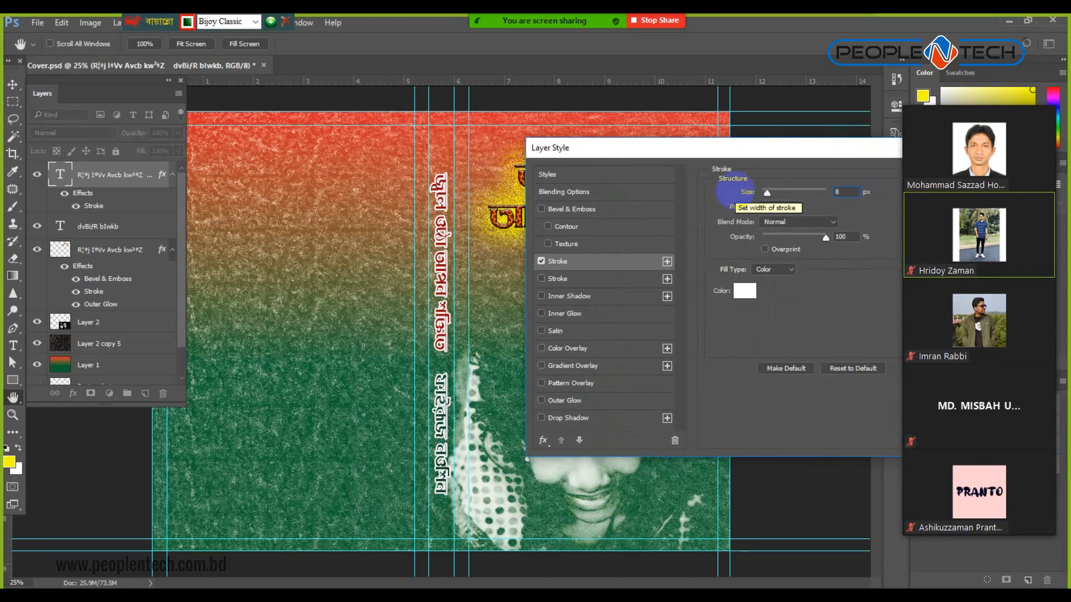
pyautogui.moveTo(873, 148); pyautogui.dragTo(734, 144)
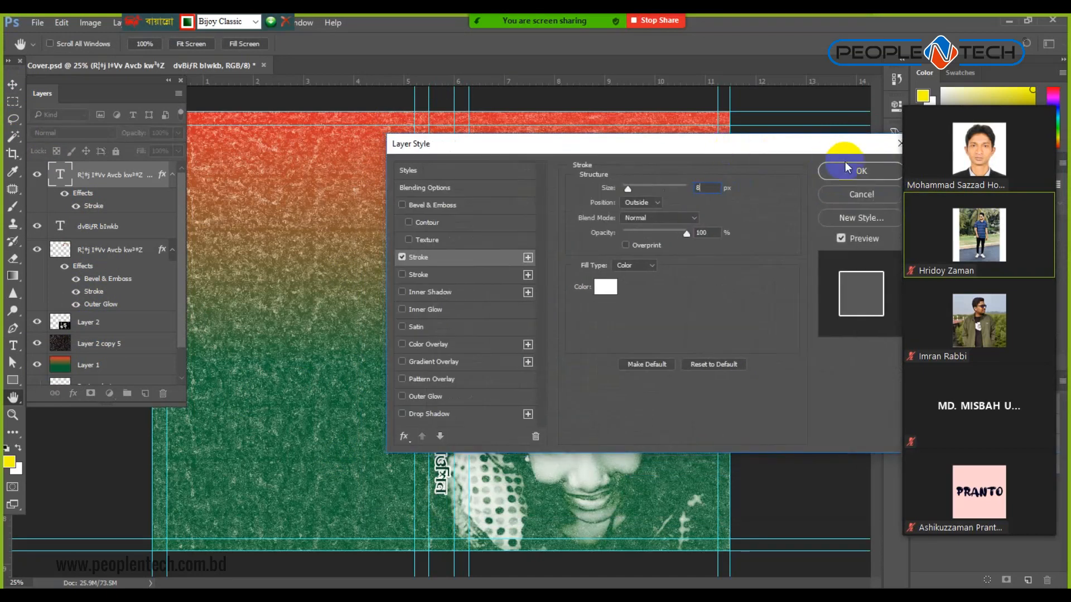
pyautogui.click(834, 174)
pyautogui.keyDown('ctrl'); pyautogui.click(780, 350); pyautogui.keyUp('ctrl')
pyautogui.moveTo(454, 384); pyautogui.dragTo(453, 383)
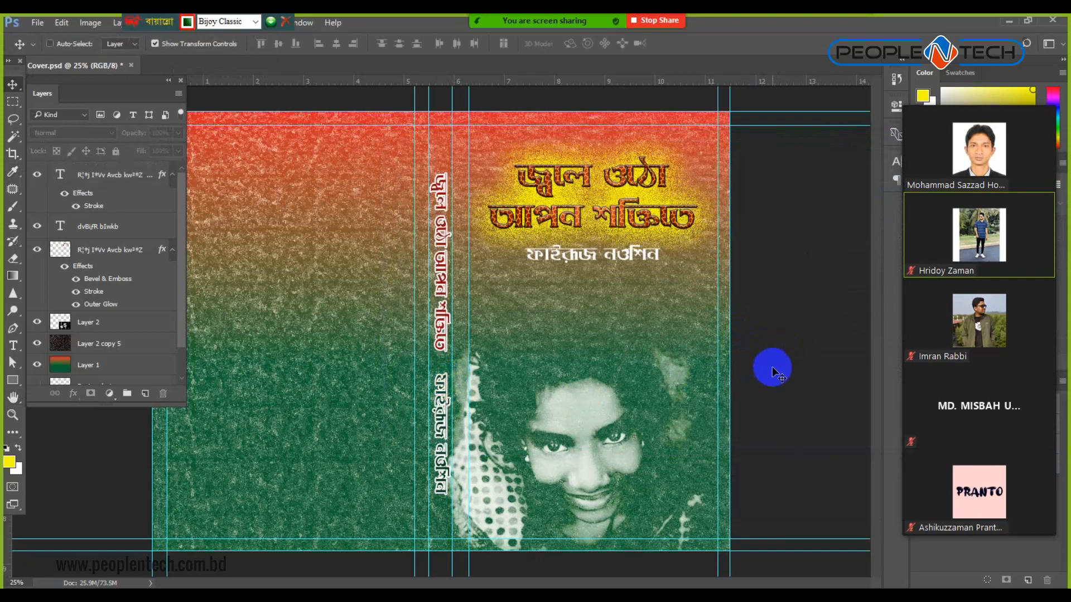
# Zoom in and draw a small elliptical selection on the spine.
pyautogui.hotkey('ctrl', '+')
pyautogui.hotkey('ctrl', '+')
pyautogui.hotkey('ctrl', '+')
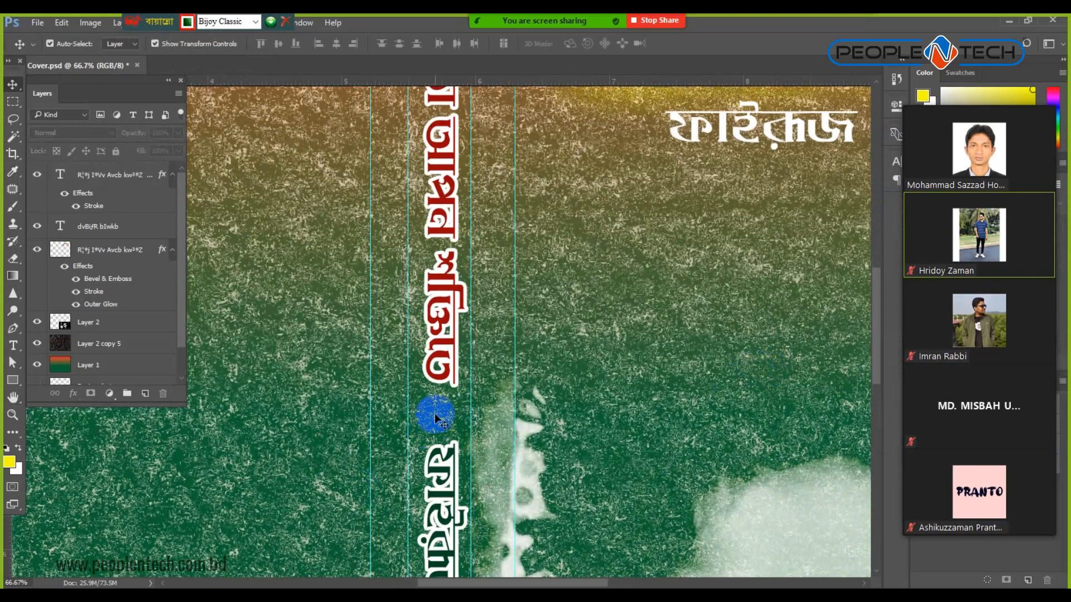
pyautogui.rightClick(12, 106)
pyautogui.click(73, 113)
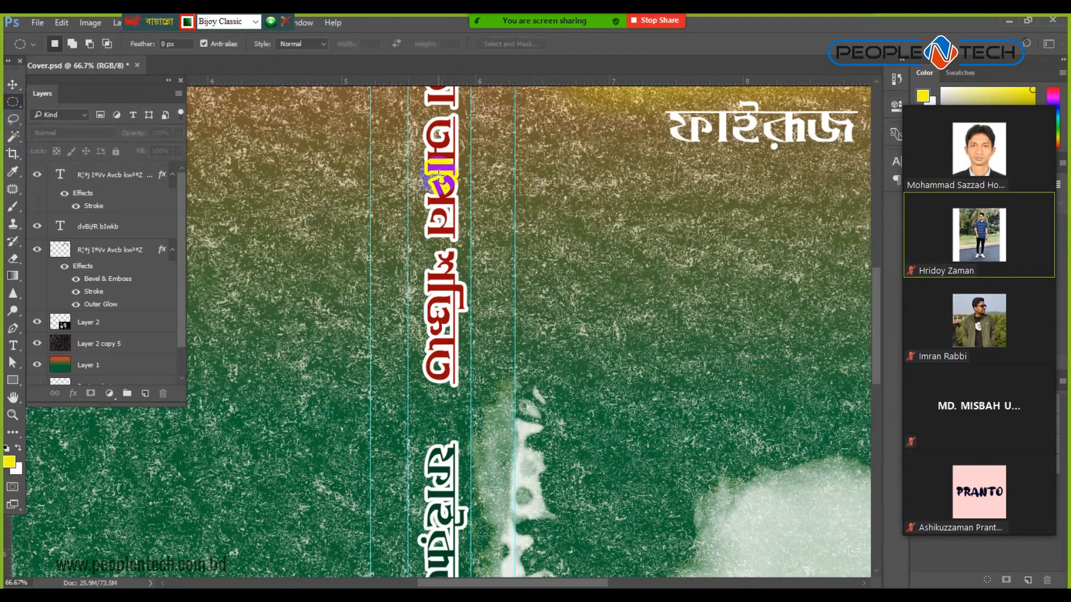
pyautogui.moveTo(427, 409); pyautogui.dragTo(481, 434)
# Add a new layer above the top text layer and set the foreground colour to yellow.
pyautogui.click(87, 174)
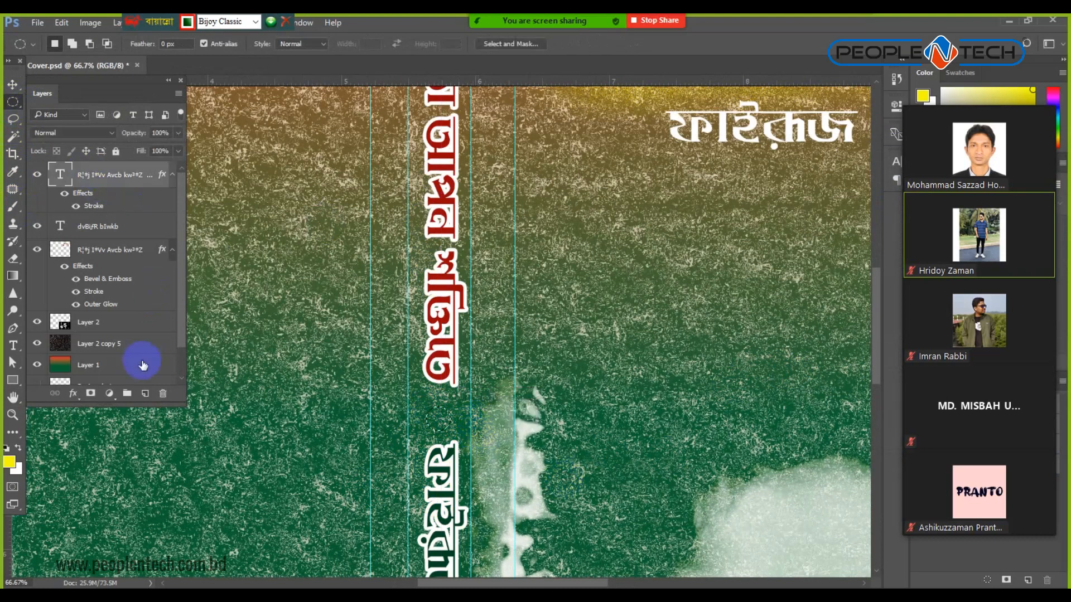
pyautogui.click(147, 395)
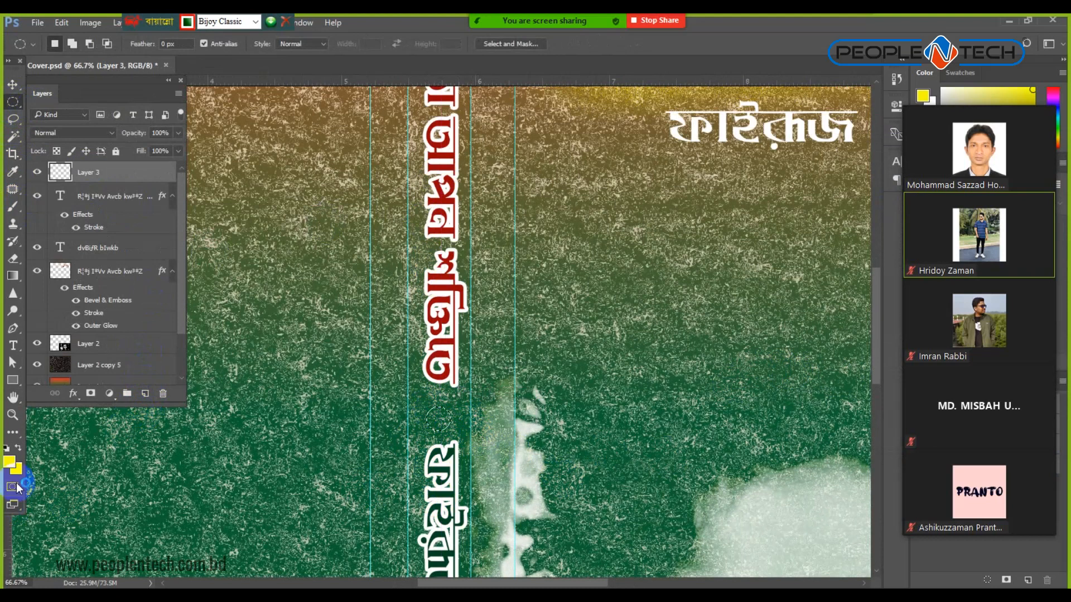
pyautogui.click(9, 461)
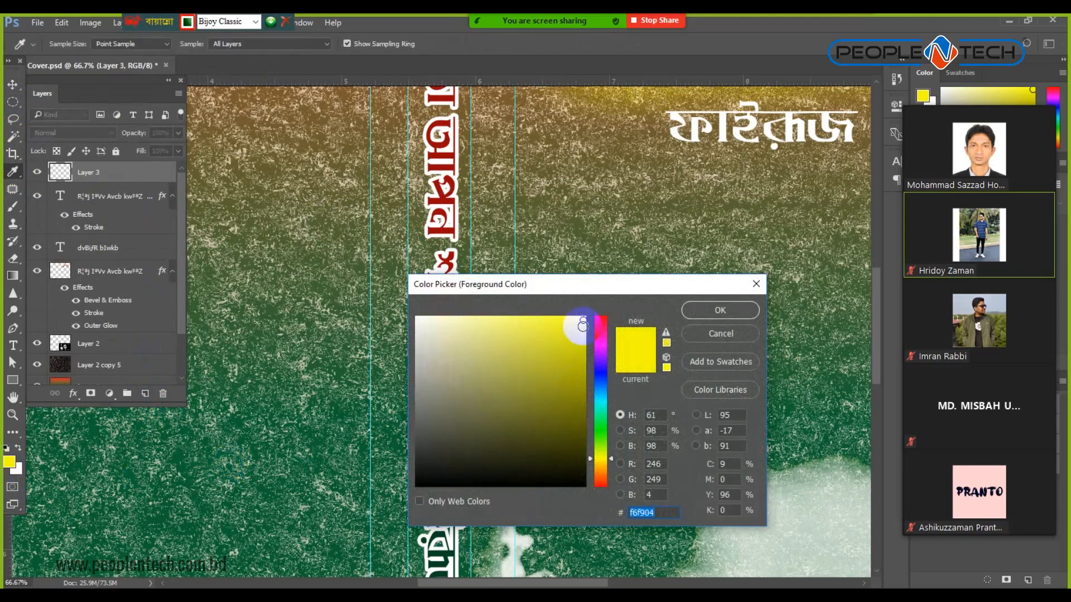
pyautogui.click(714, 313)
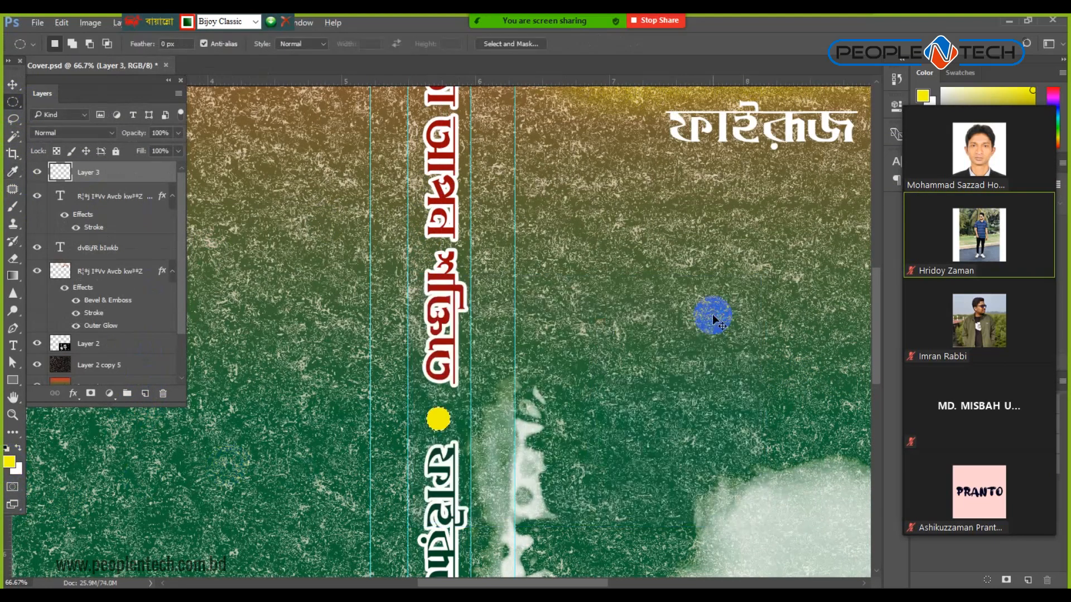
# Commit the yellow dot layer with the Move tool and zoom out to the whole cover.
pyautogui.click(12, 84)
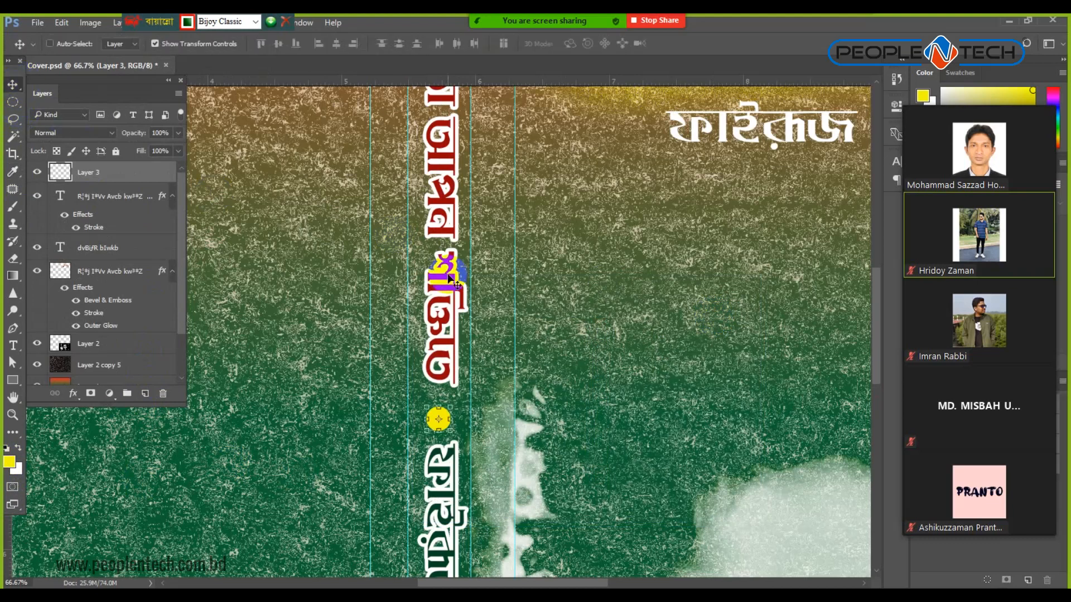
pyautogui.hotkey('ctrl', '-')
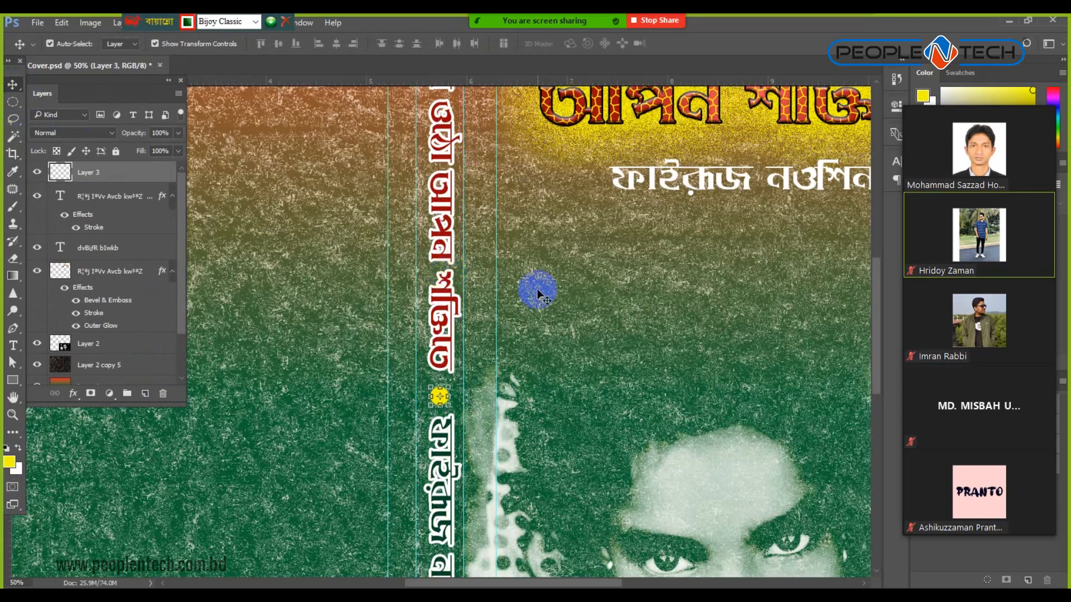
pyautogui.hotkey('ctrl', '-')
pyautogui.hotkey('ctrl', '-')
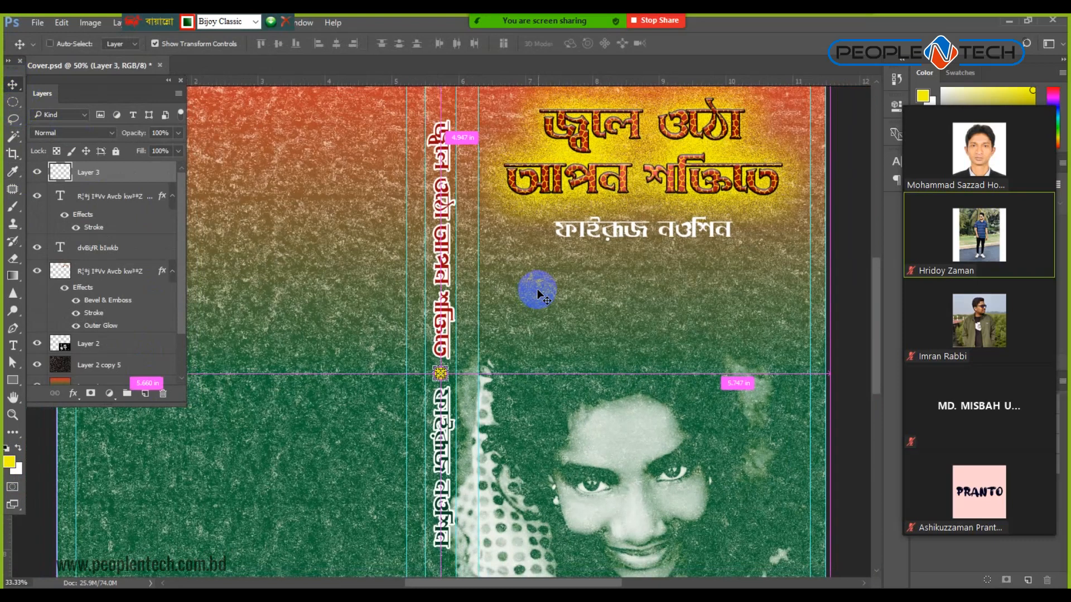
pyautogui.keyDown('ctrl'); pyautogui.click(809, 317); pyautogui.keyUp('ctrl')
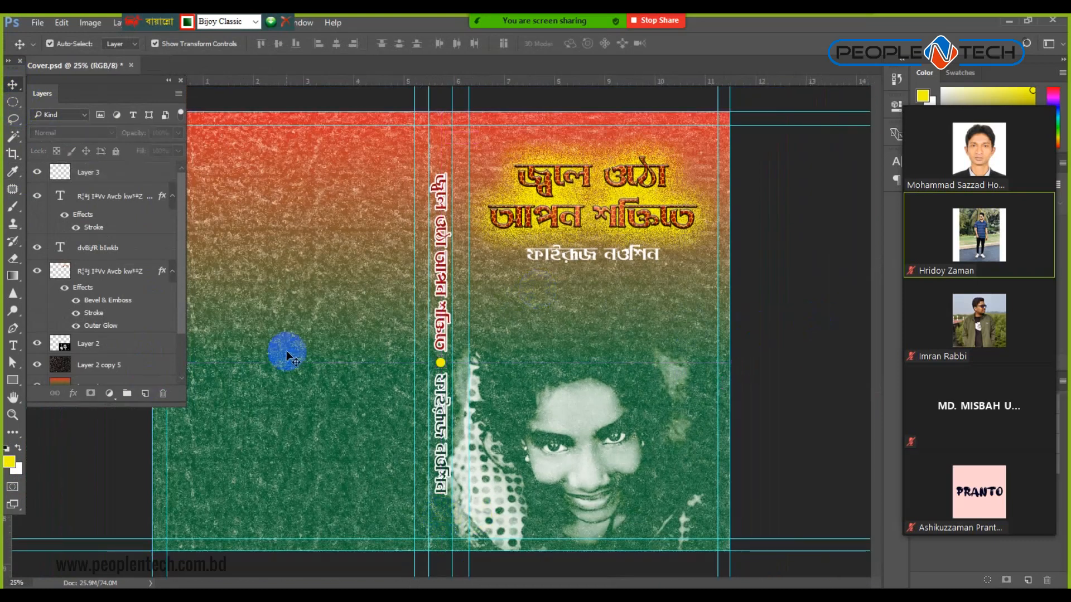
pyautogui.hotkey('ctrl', '-')
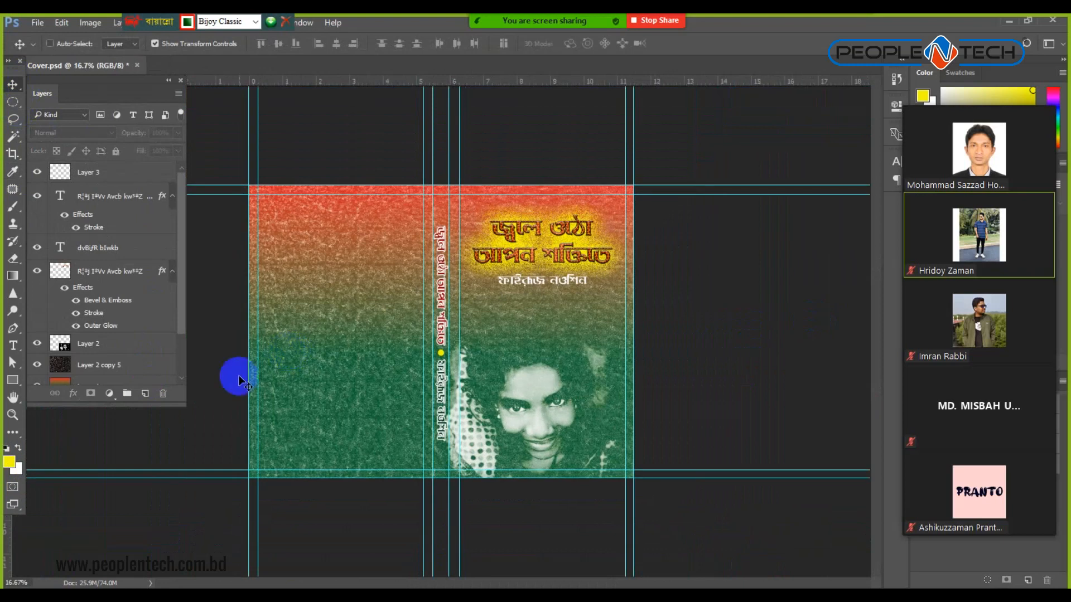
# Drag a paragraph text box on the back cover's lower left with the Type tool, then Alt+Tab to Chrome.
pyautogui.hotkey('ctrl', '+')
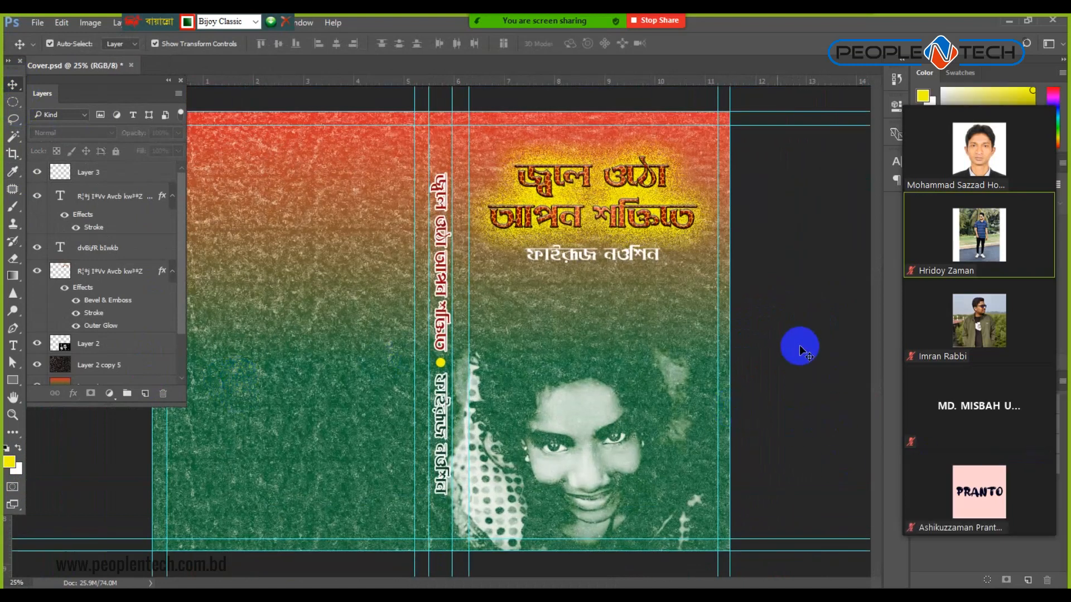
pyautogui.click(13, 346)
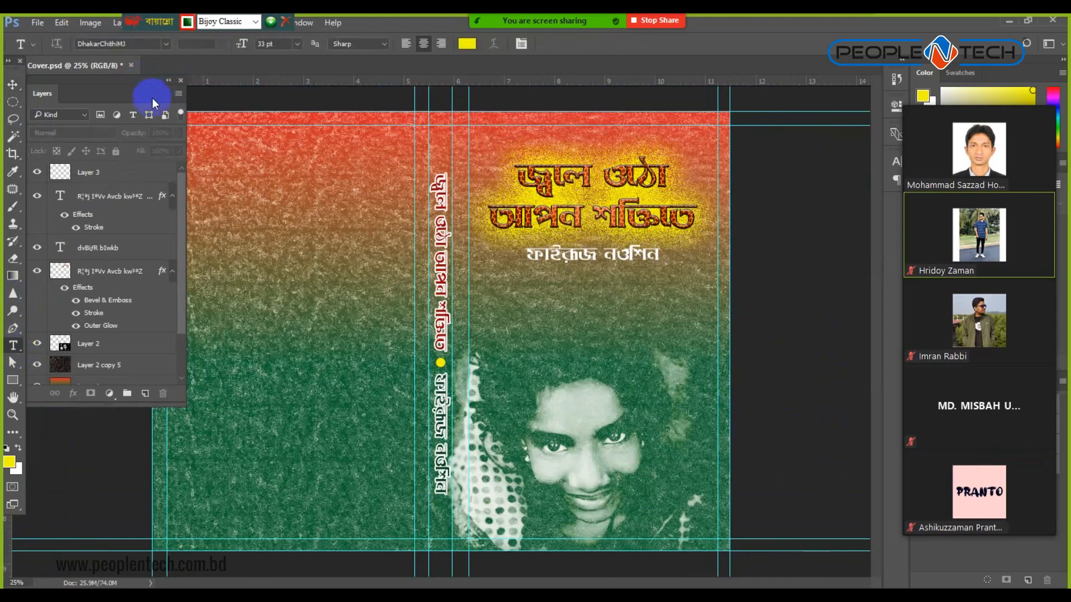
pyautogui.hotkey('ctrl', '-')
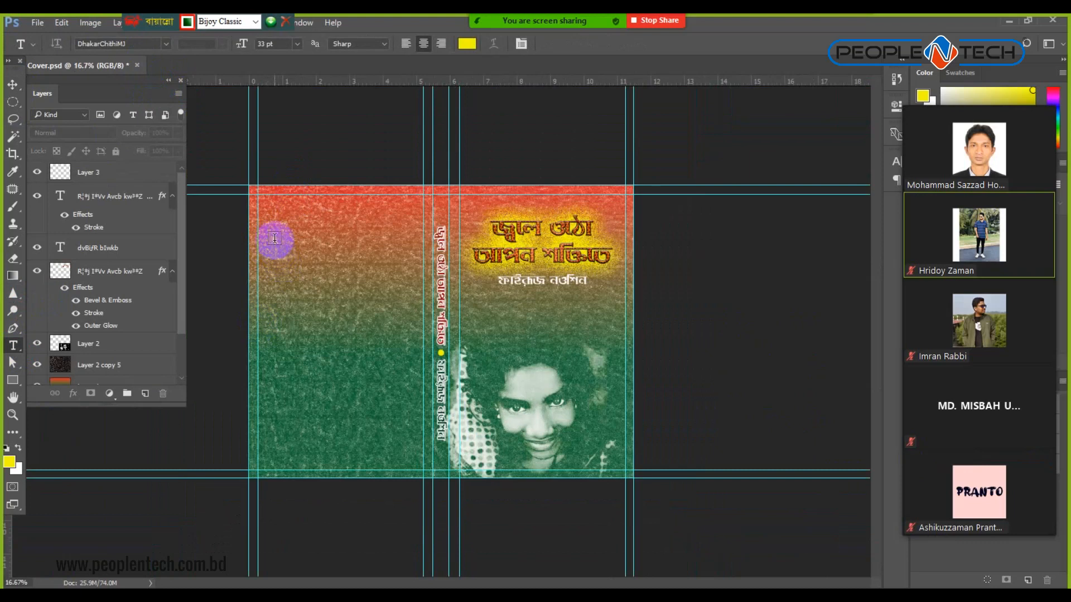
pyautogui.moveTo(278, 218); pyautogui.dragTo(408, 441)
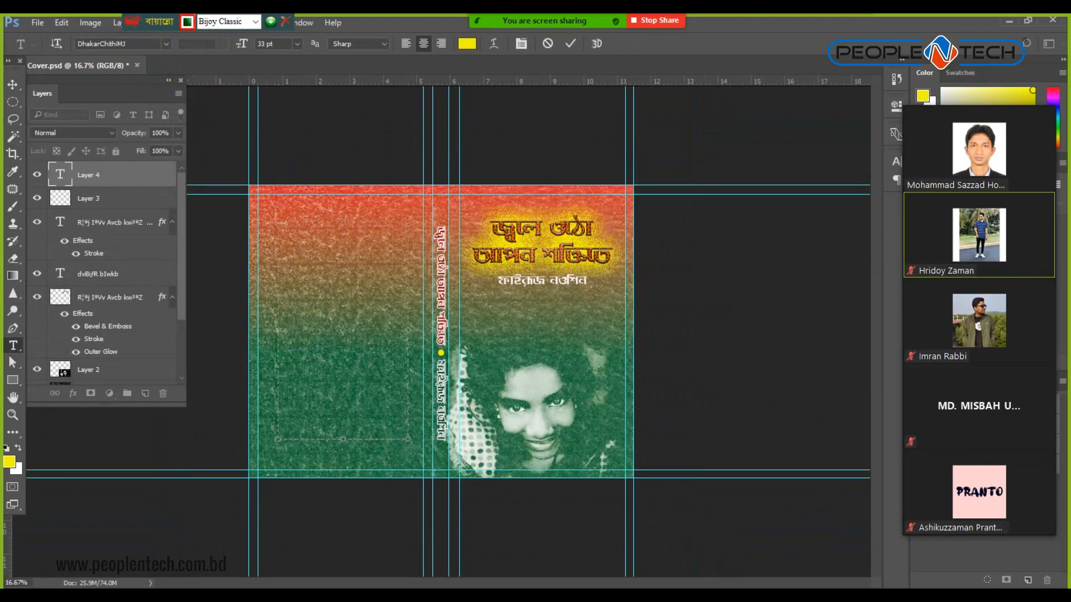
pyautogui.hotkey('alt', 'Tab')
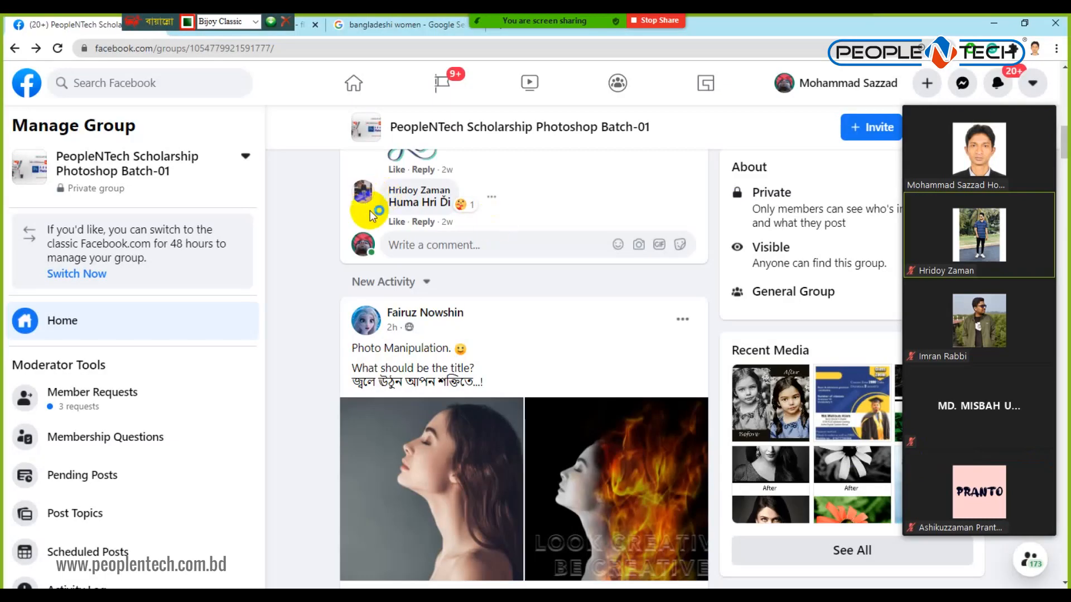
# Search Google Images for নারী ক্ষমতায়ন using Unicode Bengali input.
pyautogui.scroll(3, 369, 214)
pyautogui.click(399, 24)
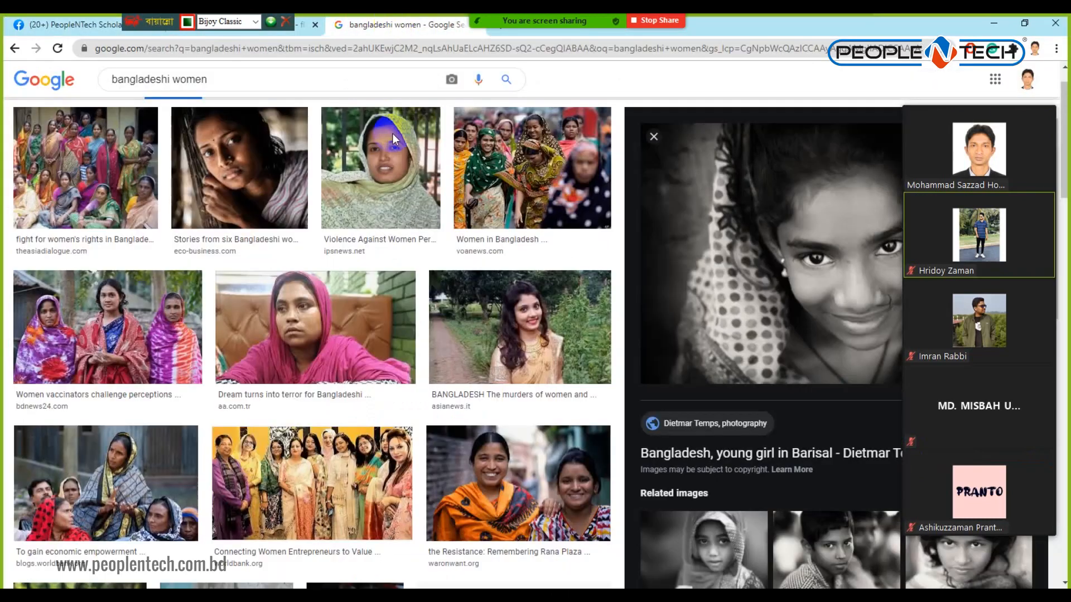
pyautogui.scroll(2, 210, 131)
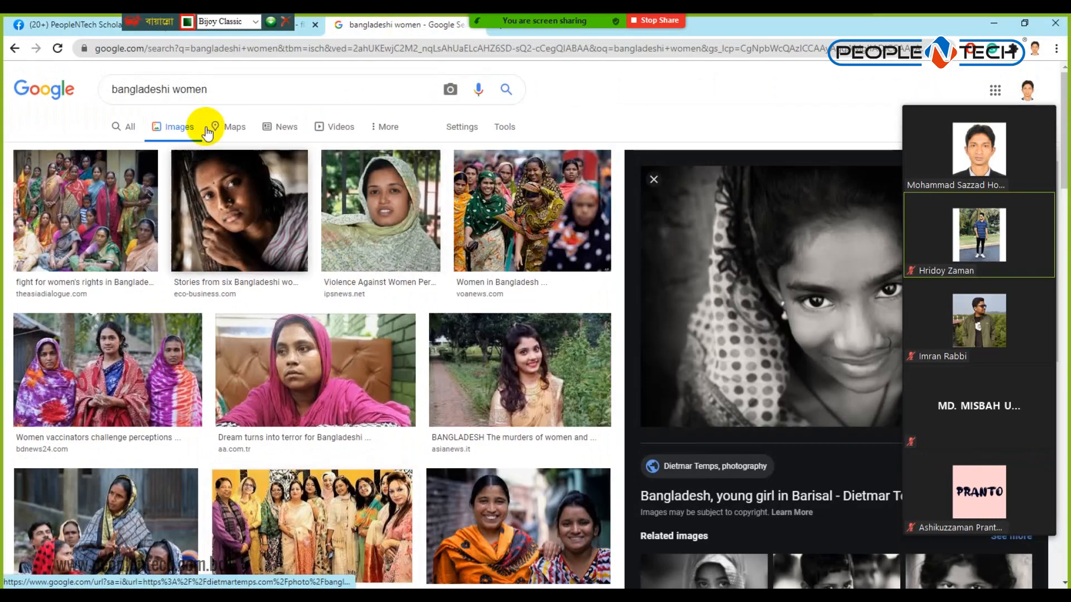
pyautogui.tripleClick(184, 89)
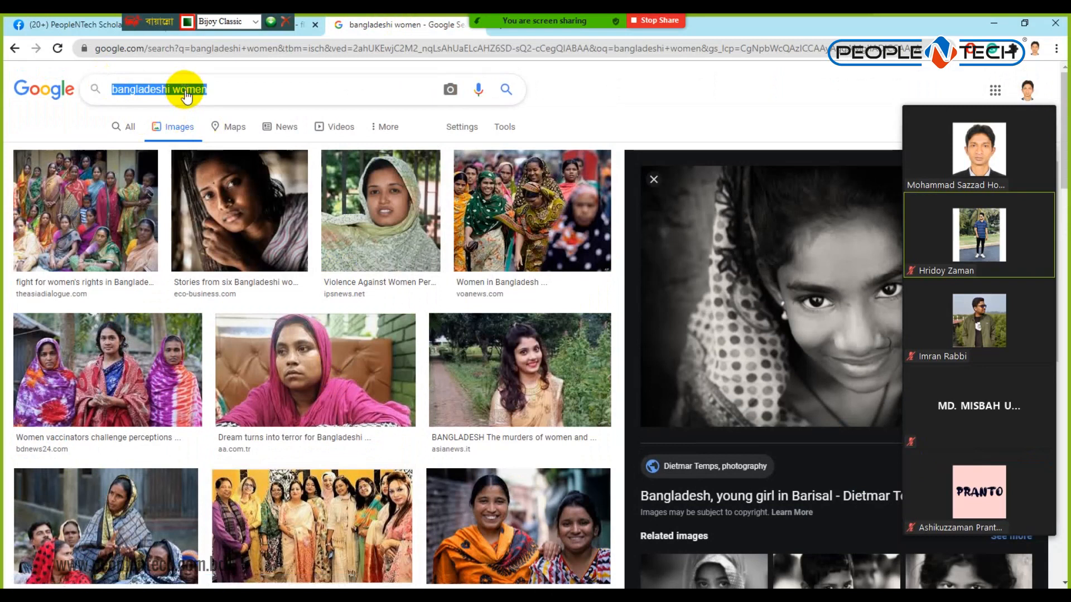
pyautogui.click(251, 22)
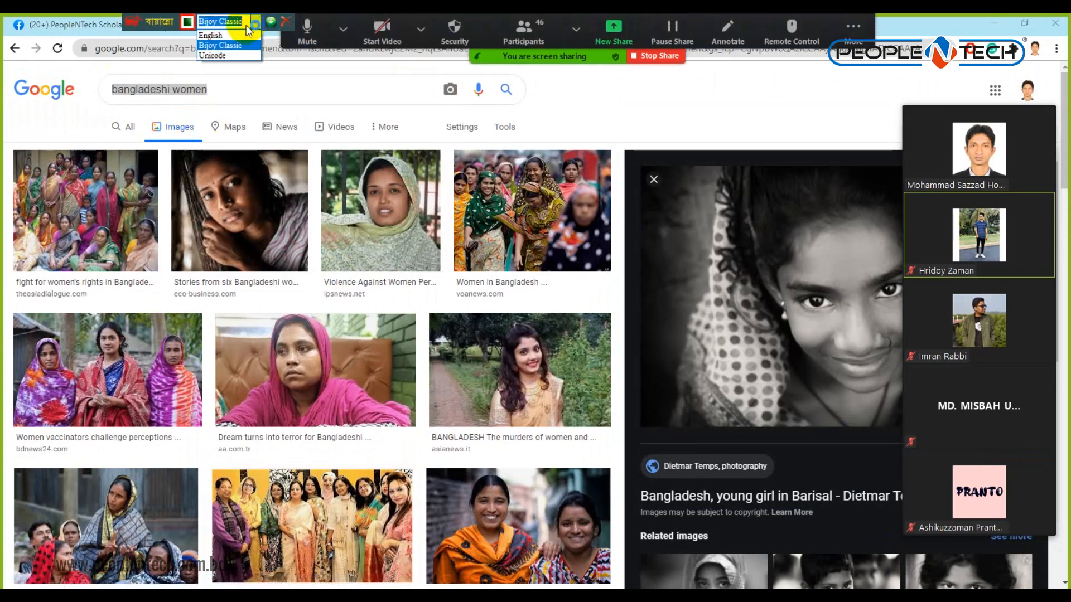
pyautogui.click(212, 55)
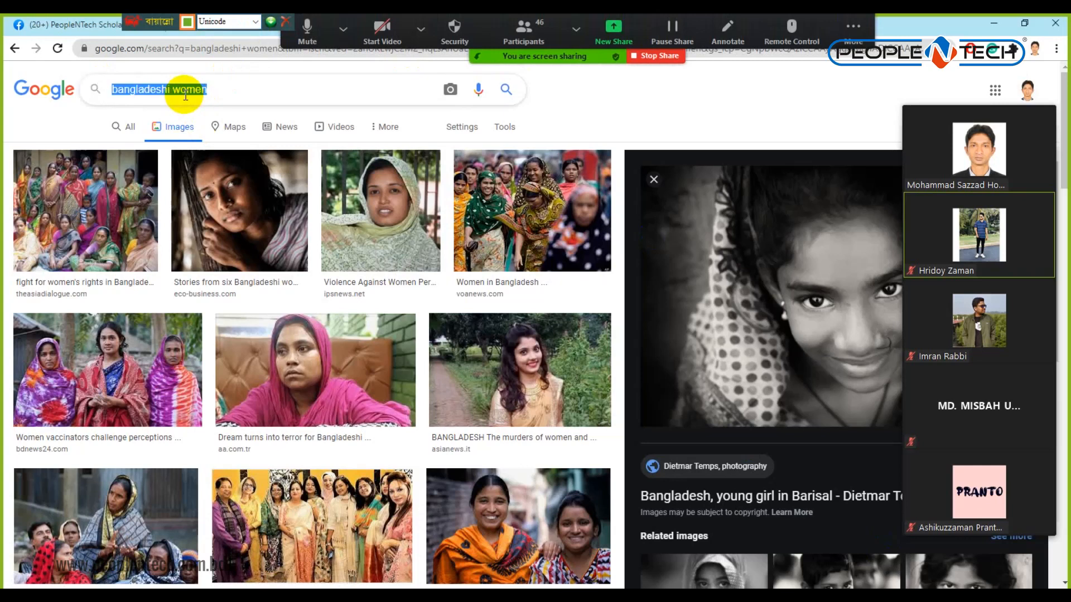
pyautogui.write('নারী')
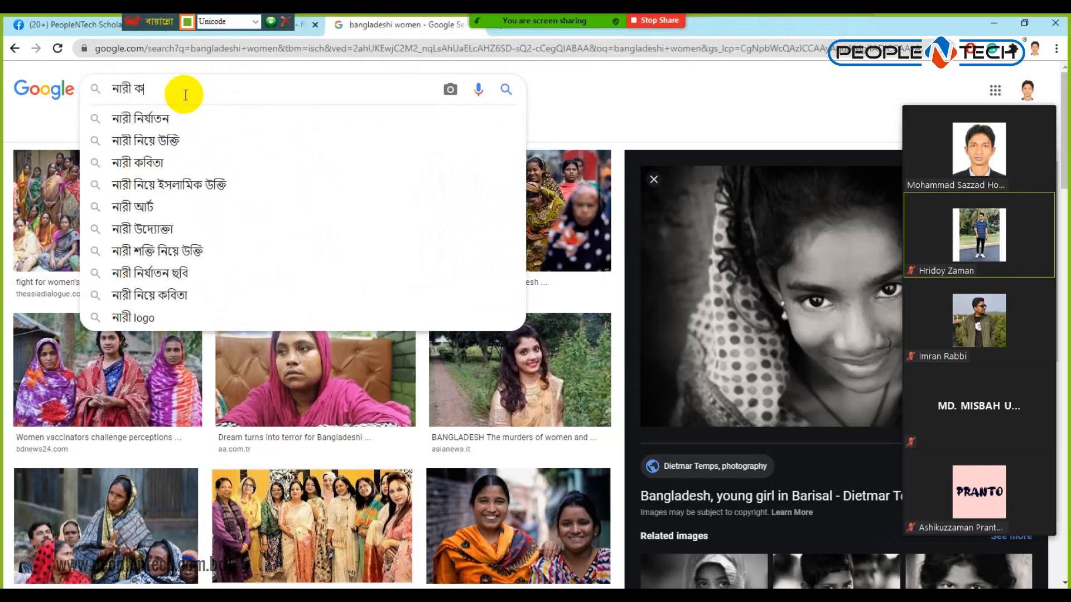
pyautogui.write('ক্ষ')
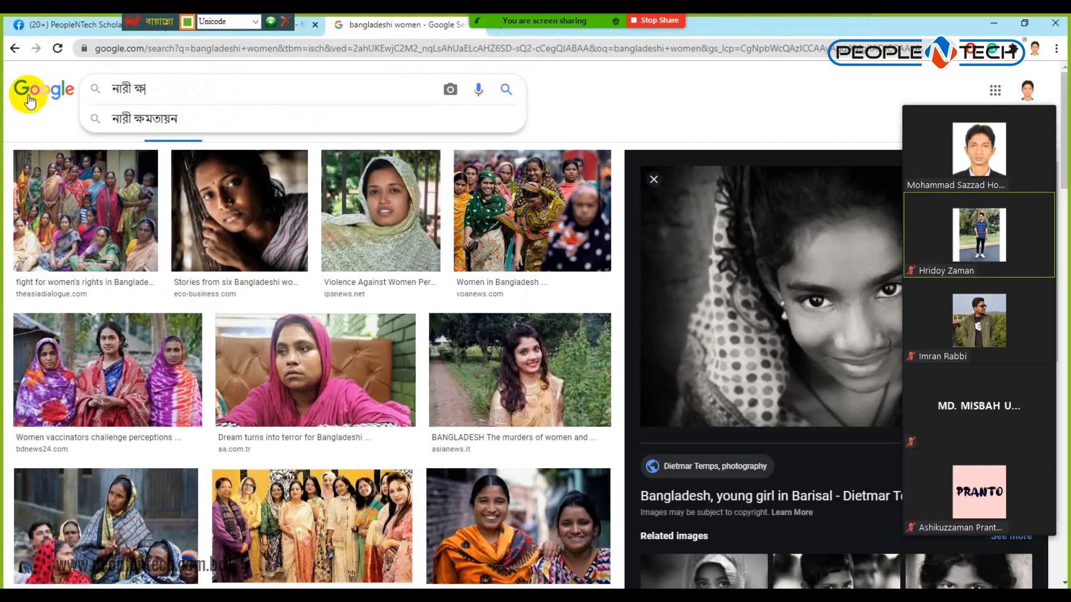
pyautogui.click(139, 119)
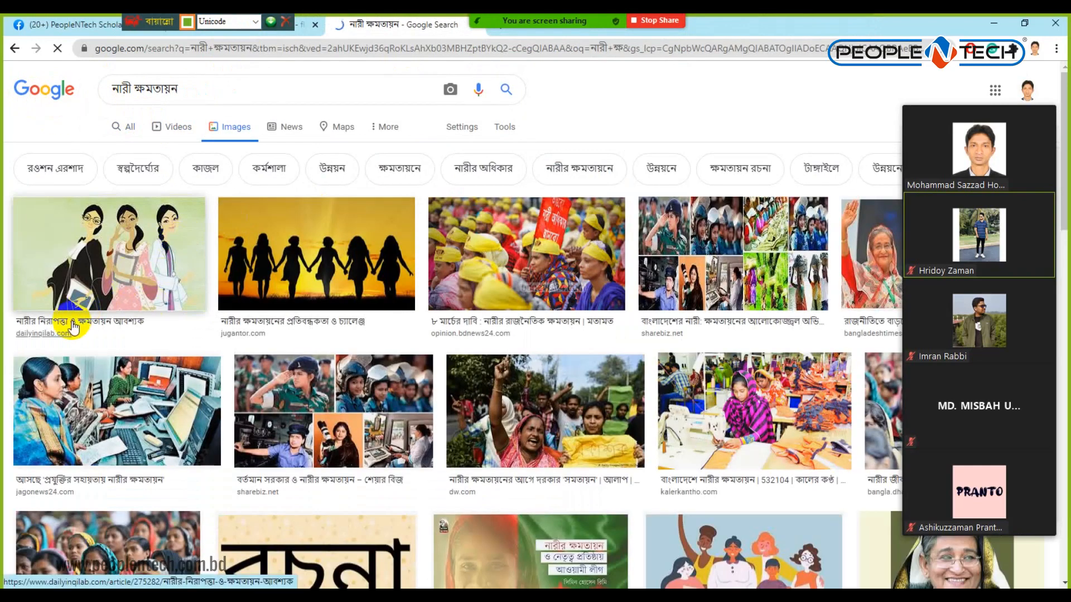
# Open the Daily Inqilab article and copy its final paragraph.
pyautogui.click(67, 325)
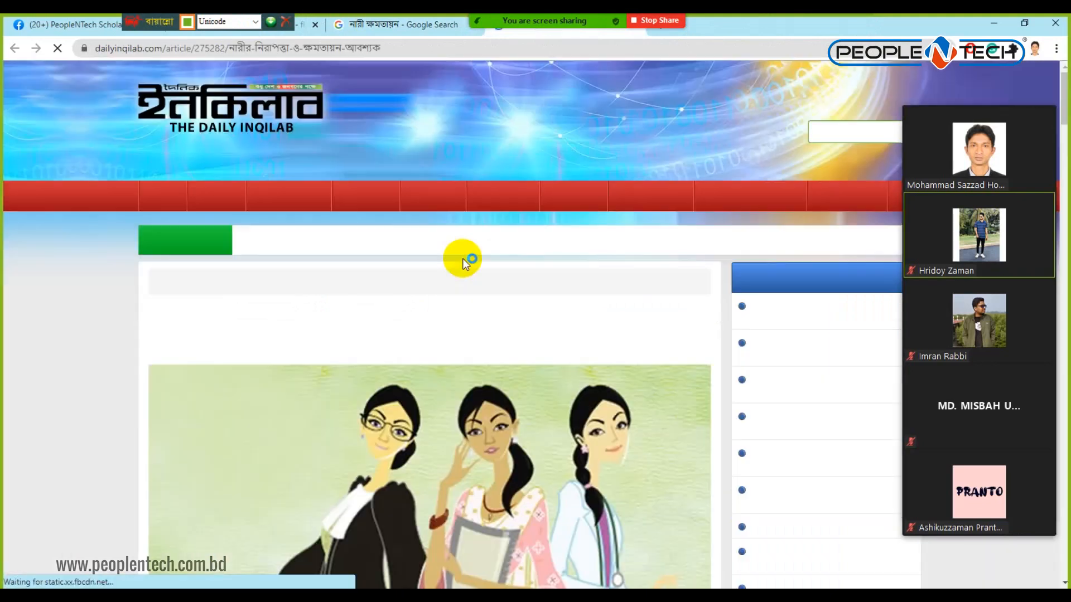
pyautogui.scroll(-9, 463, 259)
pyautogui.scroll(-10, 463, 256)
pyautogui.scroll(-8, 168, 333)
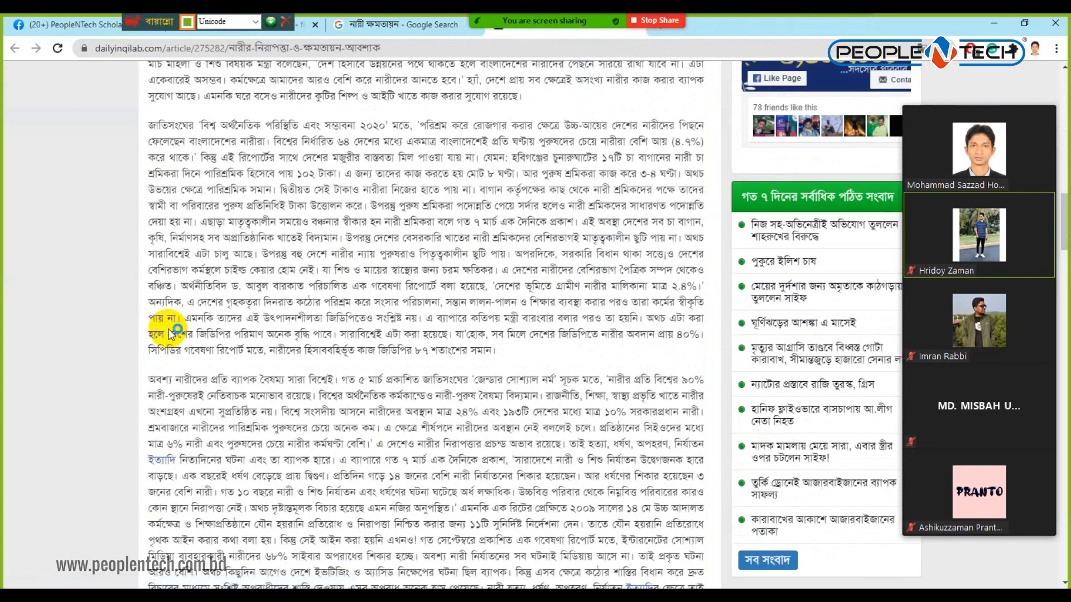
pyautogui.scroll(-5, 199, 325)
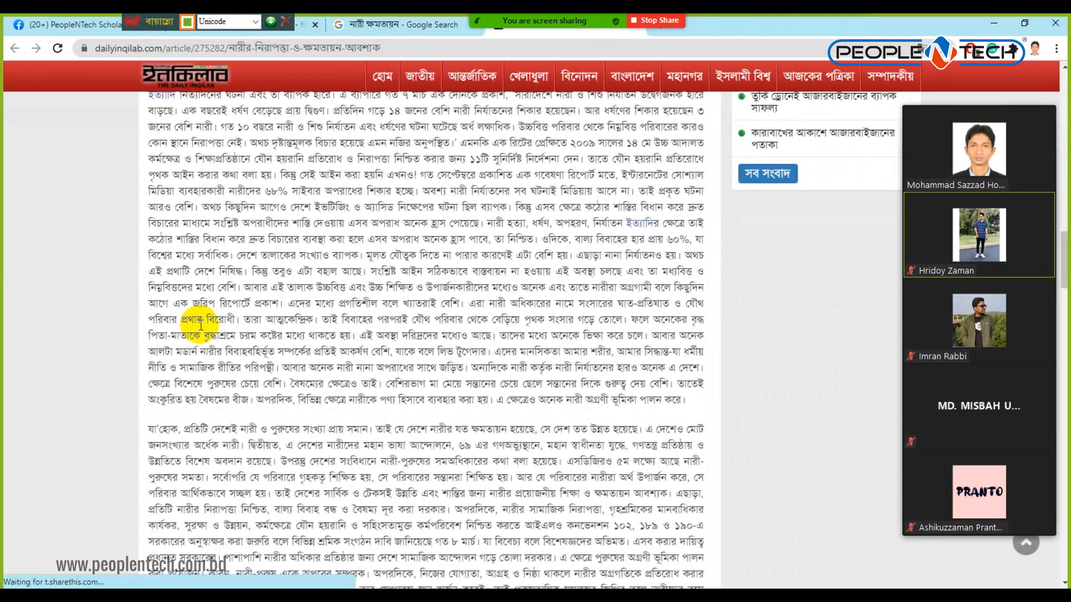
pyautogui.moveTo(190, 296); pyautogui.dragTo(542, 474)
pyautogui.hotkey('ctrl', 'c')
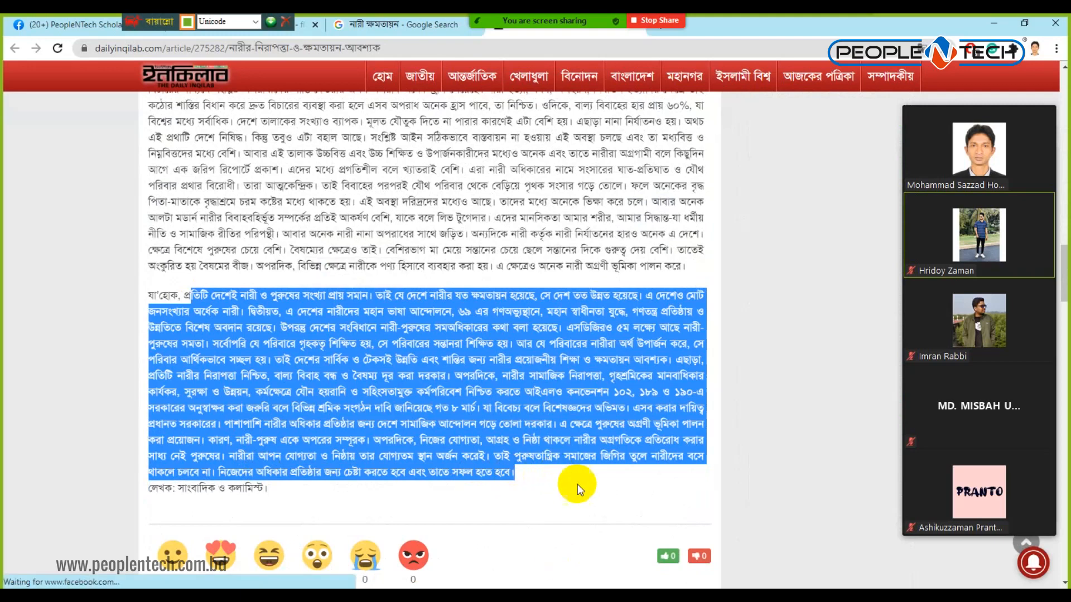
# Paste the copied Bengali paragraph into the back-cover text box, then return to Chrome.
pyautogui.hotkey('alt', 'Tab')
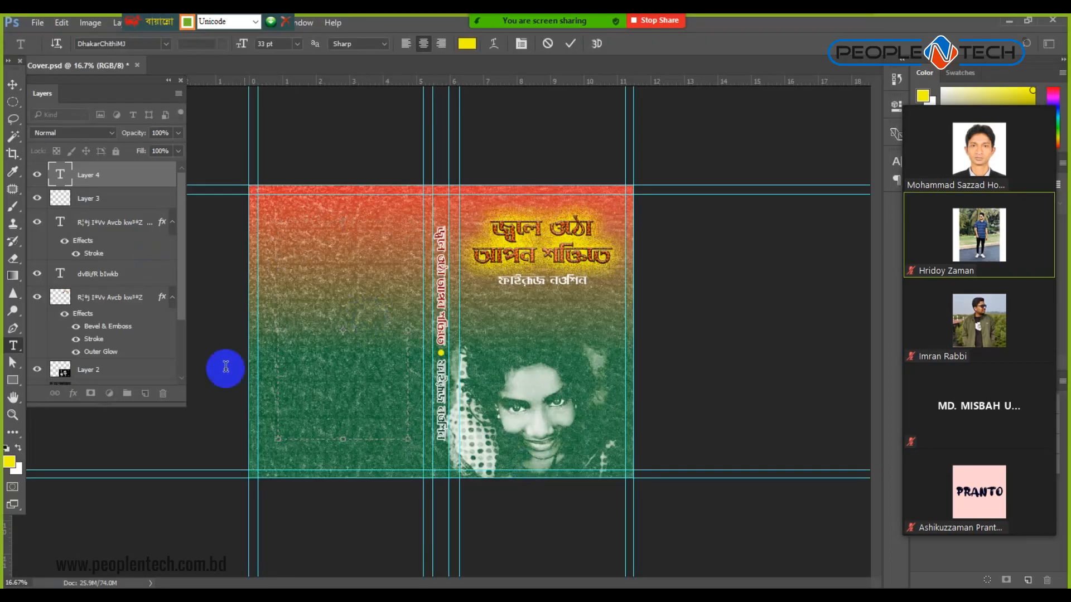
pyautogui.click(310, 251)
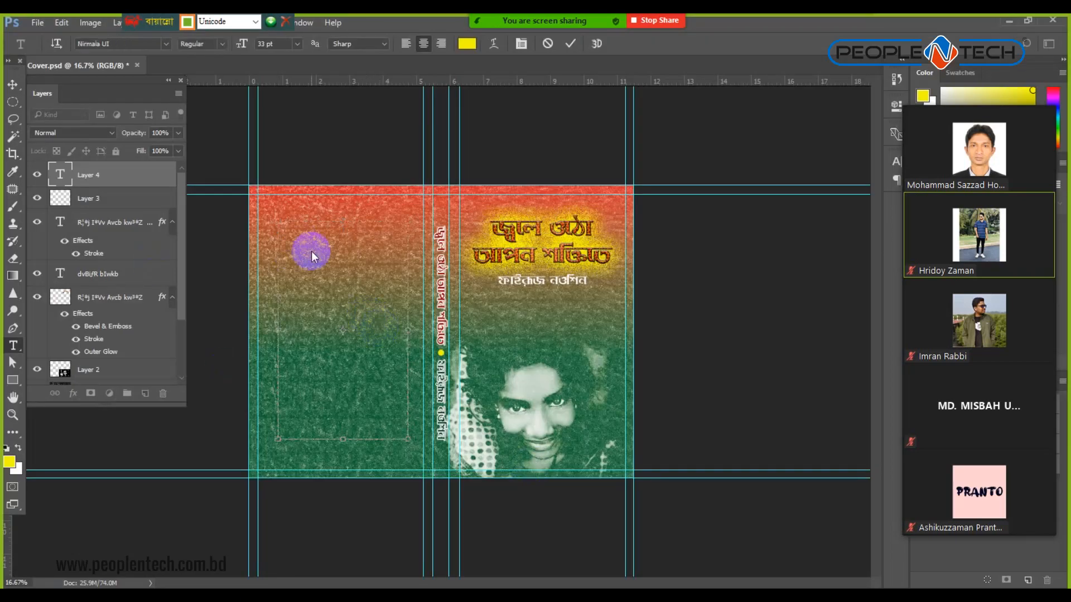
pyautogui.hotkey('ctrl', 'v')
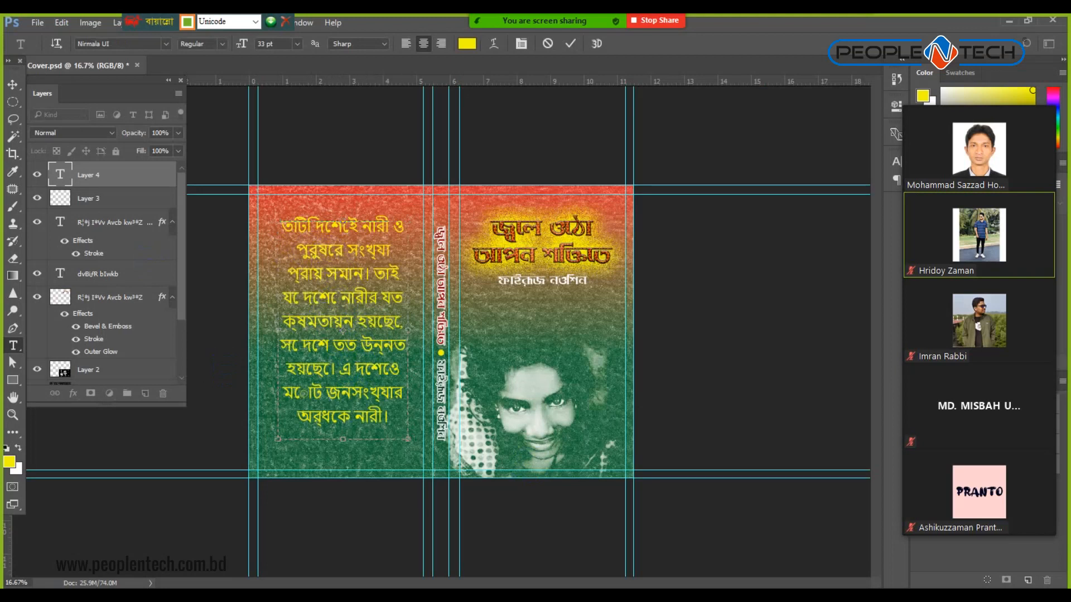
pyautogui.hotkey('alt', 'Tab')
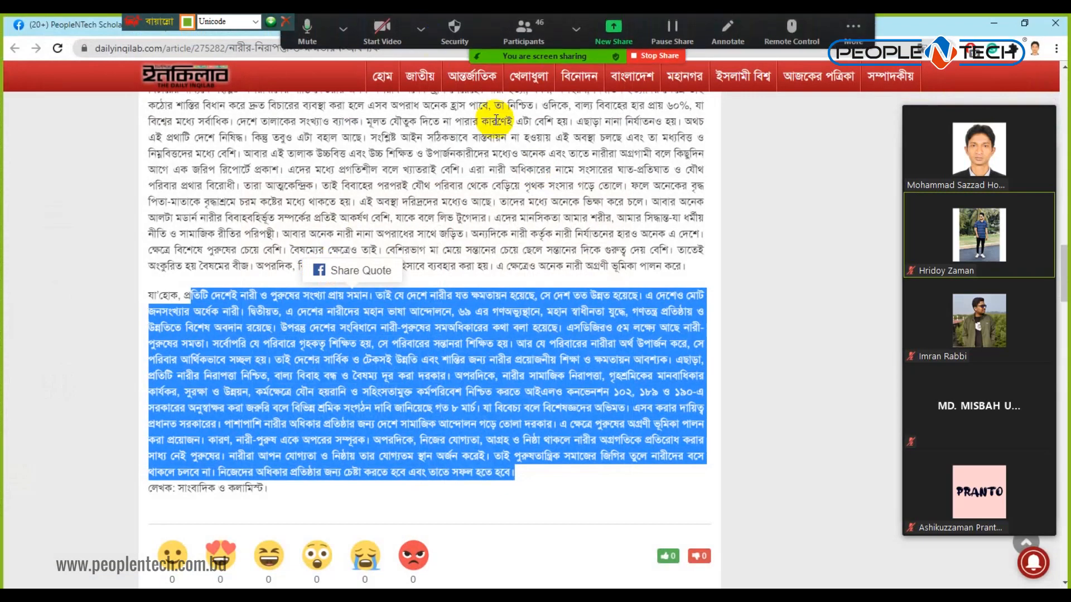
# Return to the Google search tab and start retyping the query in Bijoy Classic mode.
pyautogui.scroll(10, 641, 223)
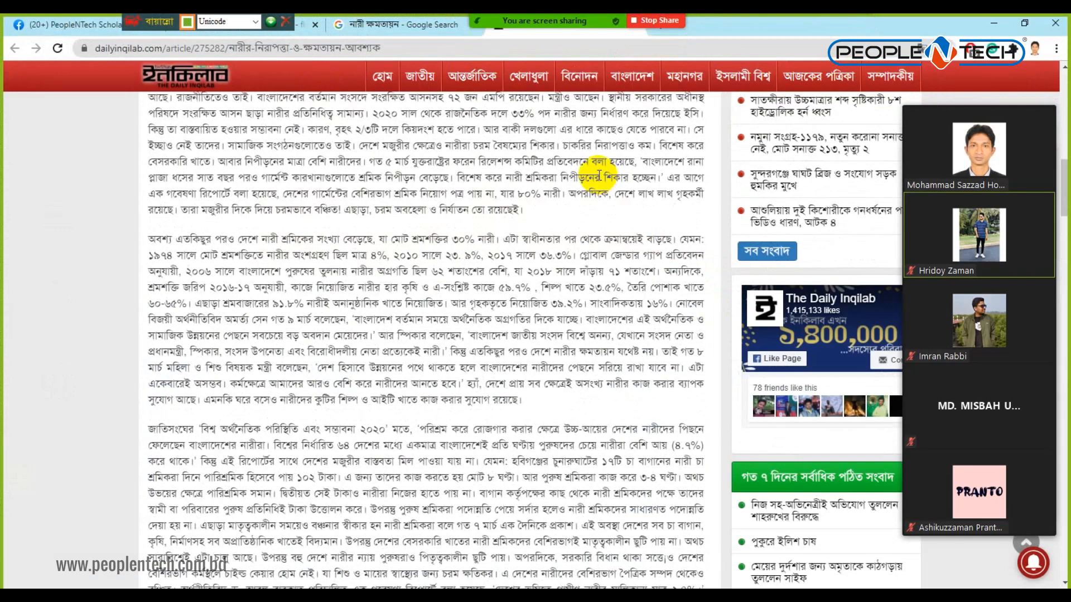
pyautogui.click(420, 24)
pyautogui.doubleClick(232, 90)
pyautogui.tripleClick(231, 90)
pyautogui.hotkey('ctrl', 'alt', 'b')
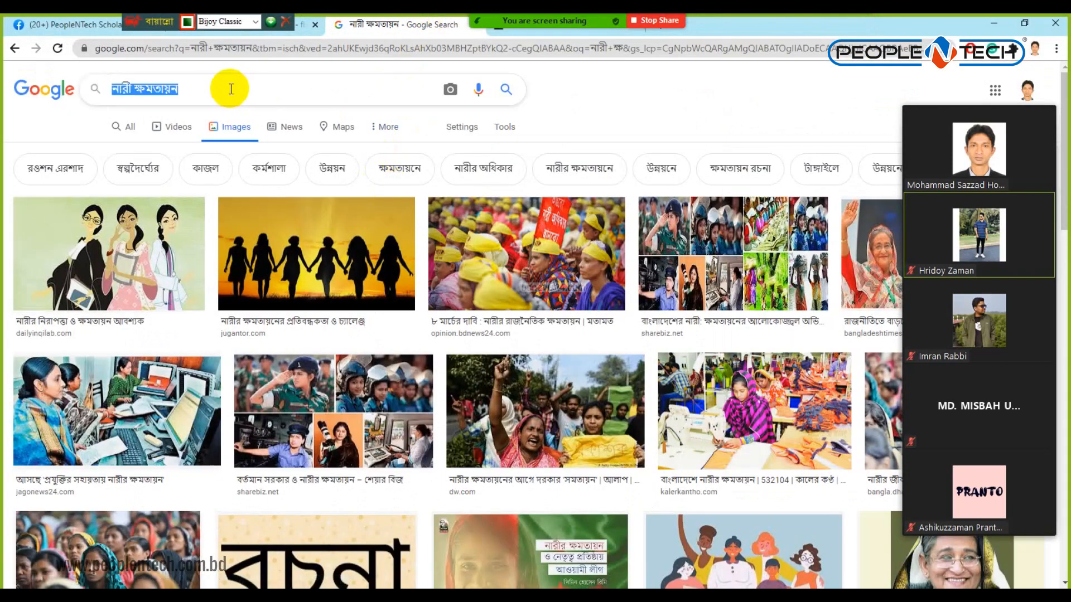
pyautogui.write('bnK')
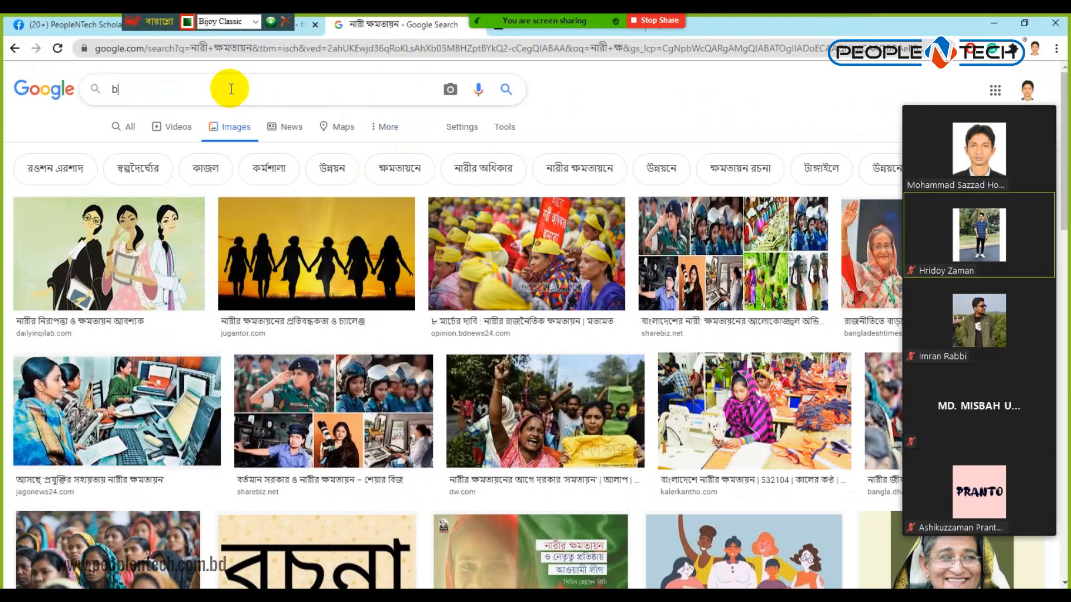
pyautogui.press('BackSpace')
pyautogui.press('BackSpace')
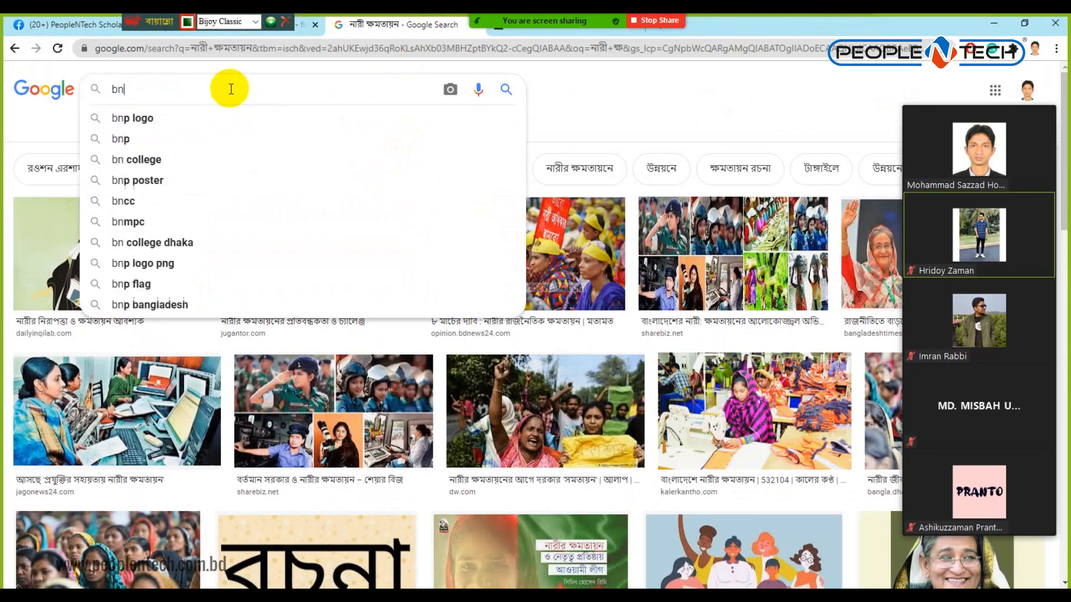
pyautogui.write('n')
pyautogui.press('BackSpace')
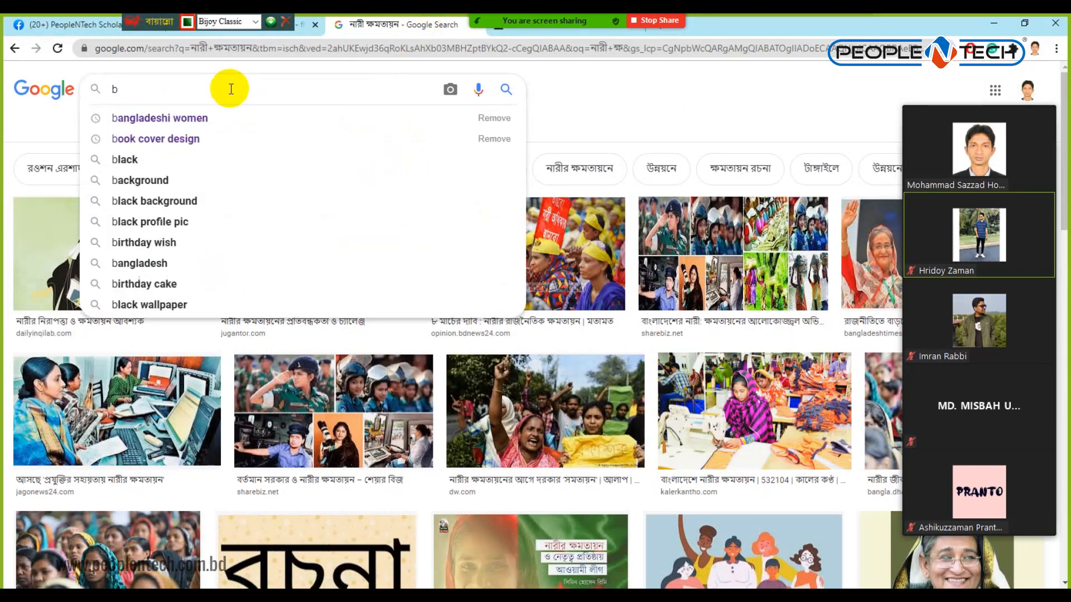
# Search 'bijoy to unicode' in English and open the Bijoy - Unicode Converter result.
pyautogui.click(251, 23)
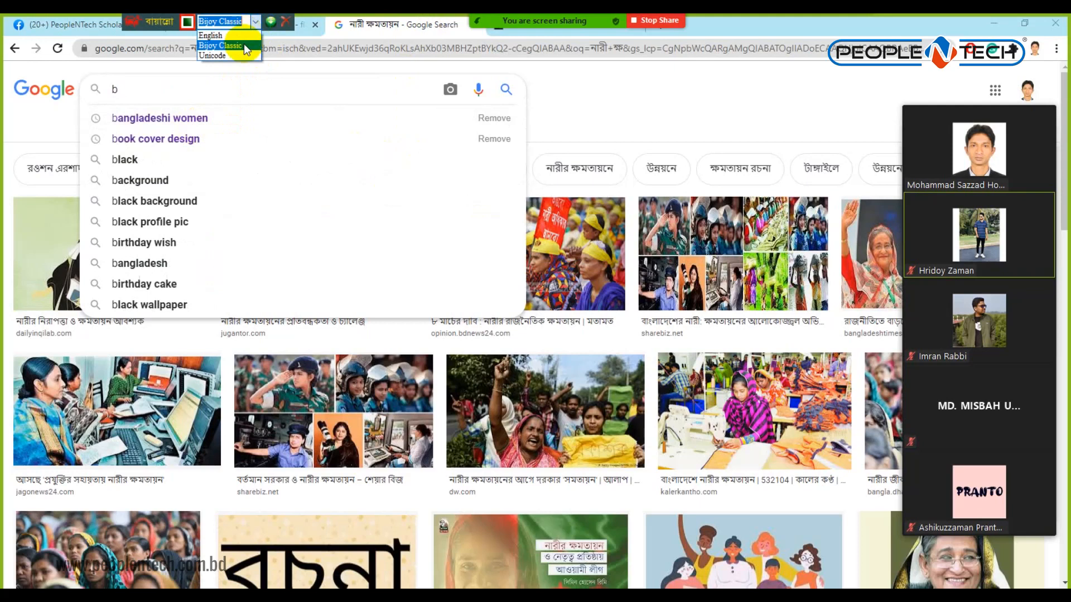
pyautogui.click(237, 36)
pyautogui.write('ijoy')
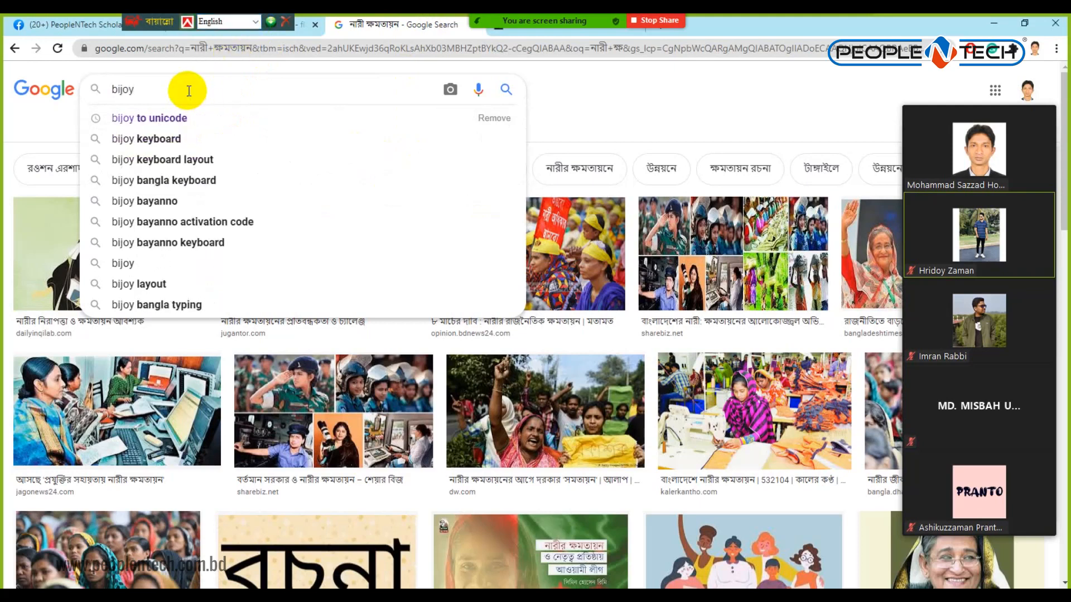
pyautogui.click(177, 118)
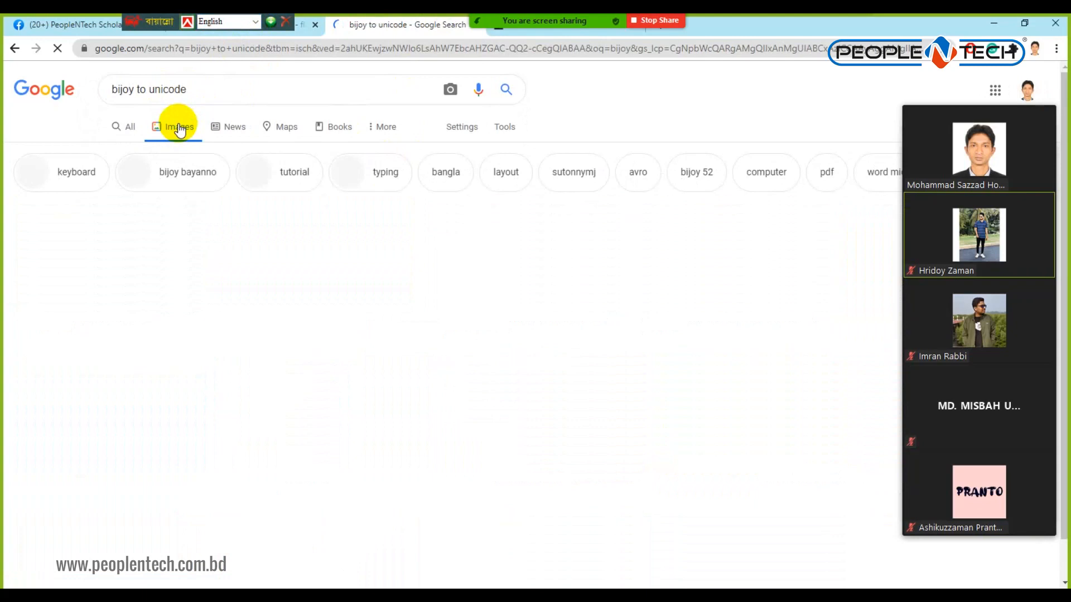
pyautogui.click(131, 129)
pyautogui.click(222, 206)
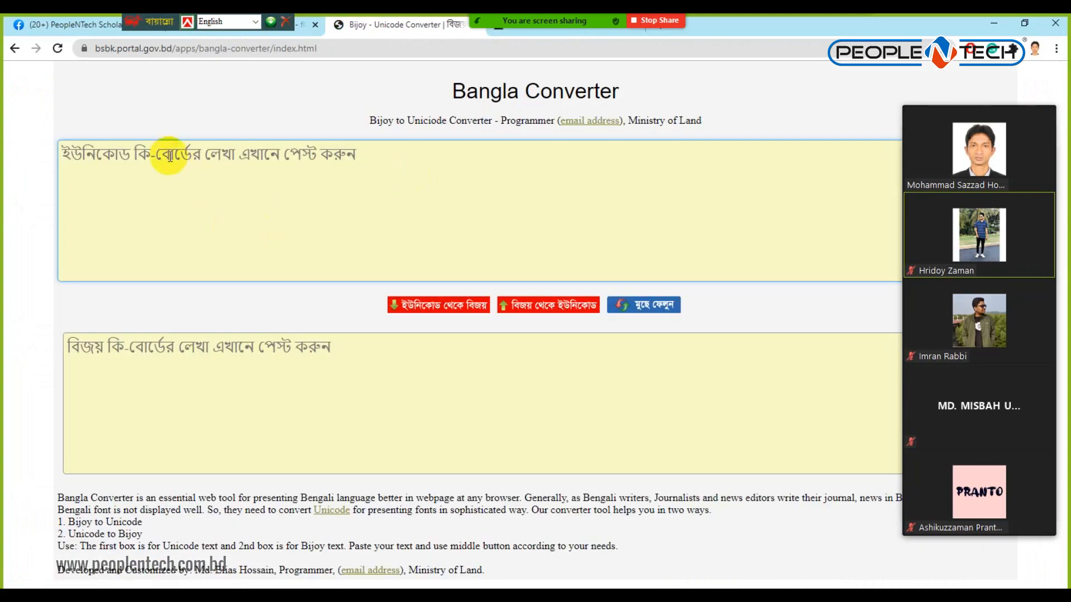
# Convert the pasted Unicode paragraph with ইউনিকোড থেকে বিজয়, select the Bijoy result, and switch to Photoshop.
pyautogui.hotkey('ctrl', 'v')
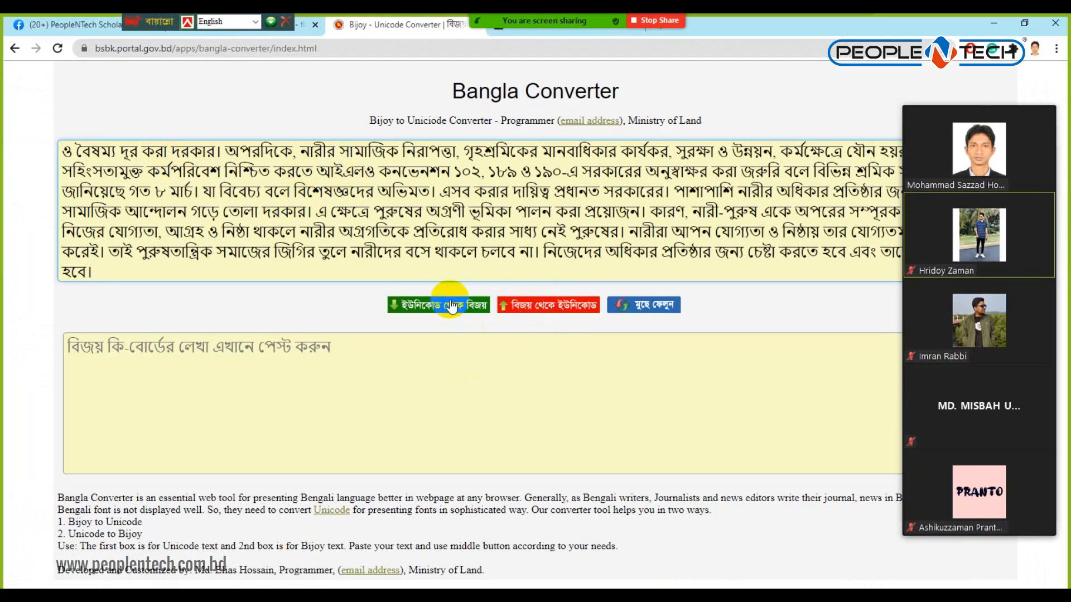
pyautogui.click(451, 307)
pyautogui.tripleClick(170, 357)
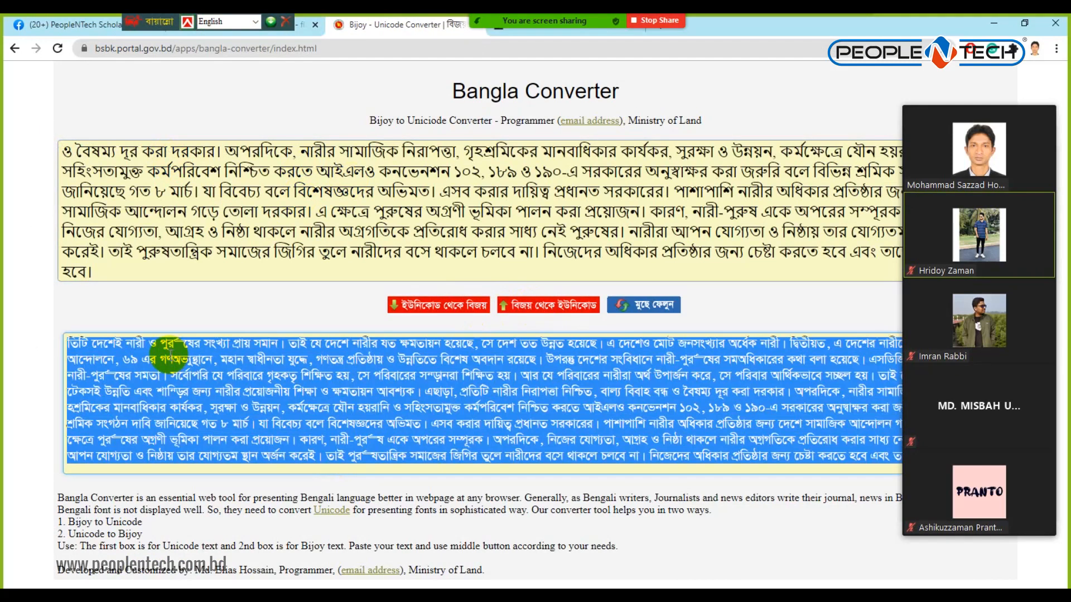
pyautogui.hotkey('ctrl', 'v')
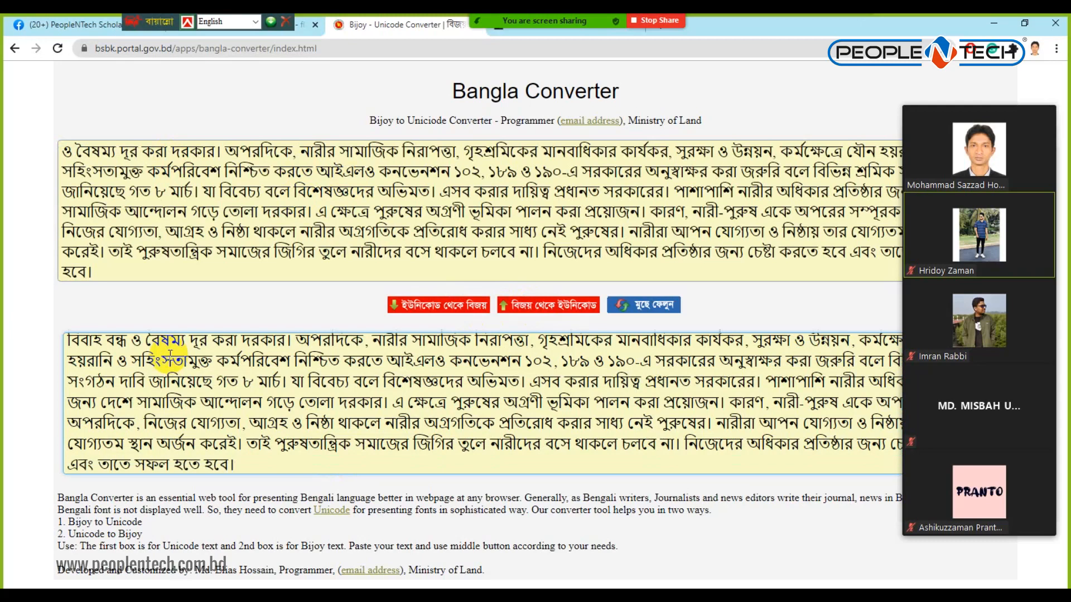
pyautogui.tripleClick(170, 355)
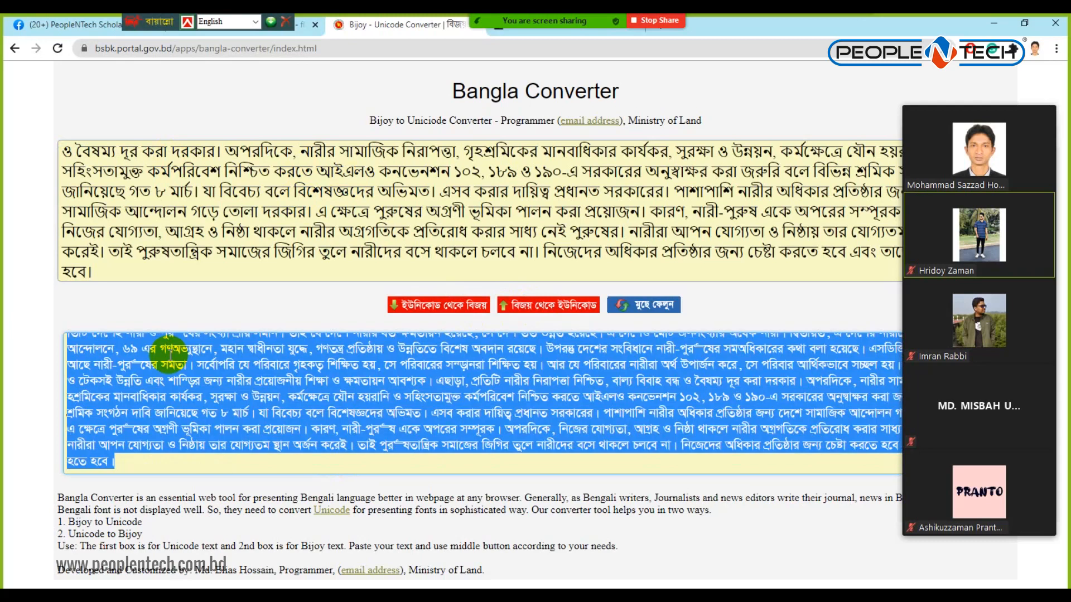
pyautogui.click(460, 595)
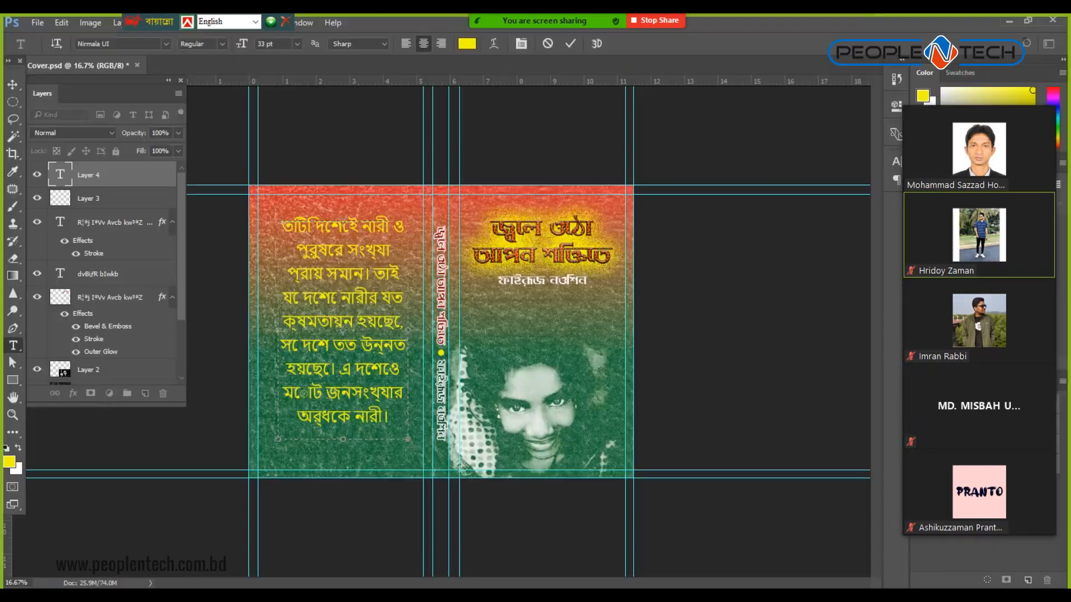
# Select all of the back-cover paragraph text with Ctrl+A, then Alt+Tab to the Bangla Converter.
pyautogui.moveTo(296, 251); pyautogui.dragTo(331, 255)
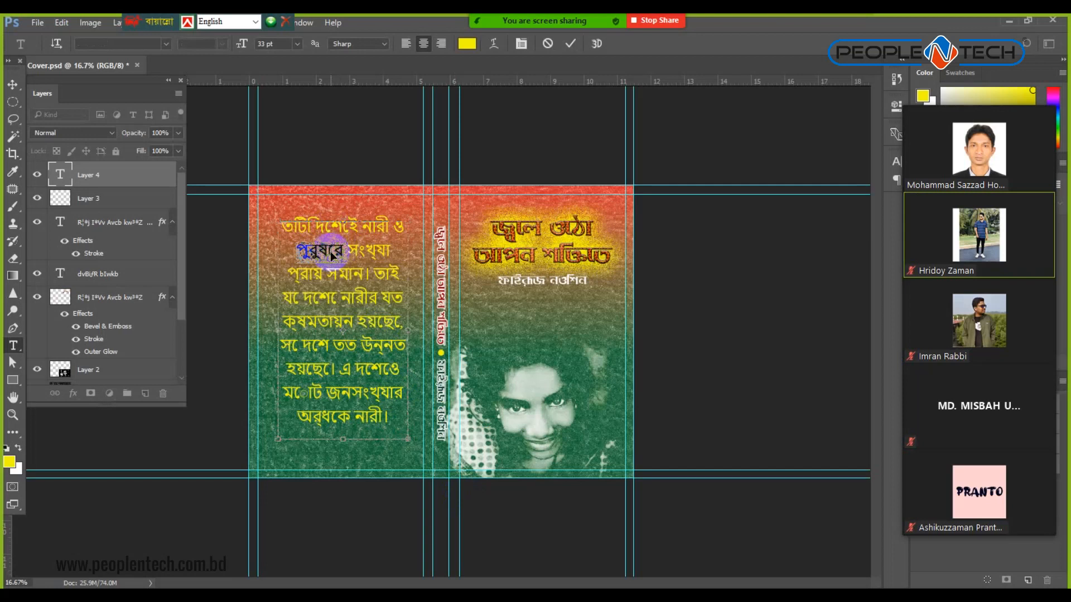
pyautogui.hotkey('ctrl', 'a')
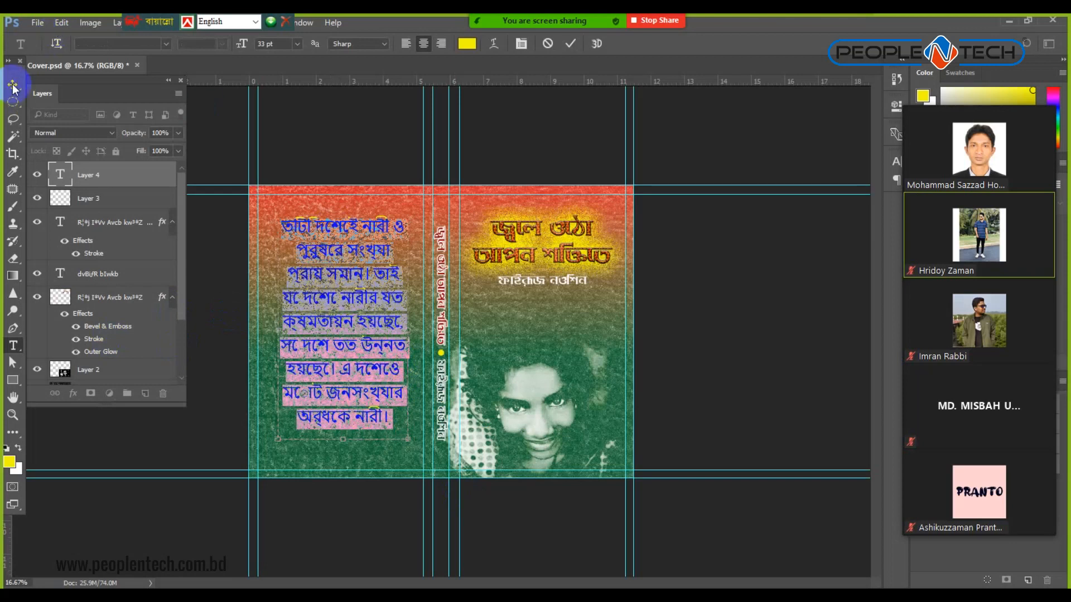
pyautogui.hotkey('alt', 'Tab')
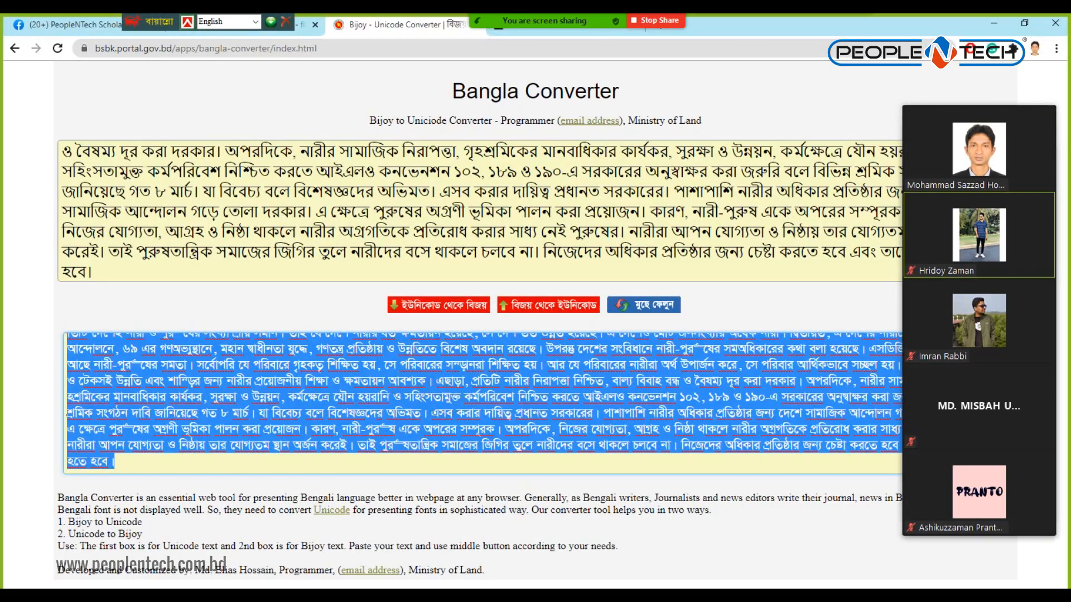
# Click a blank spot on the Bangla Converter page, then Alt+Tab back to the Photoshop cover.
pyautogui.click(360, 310)
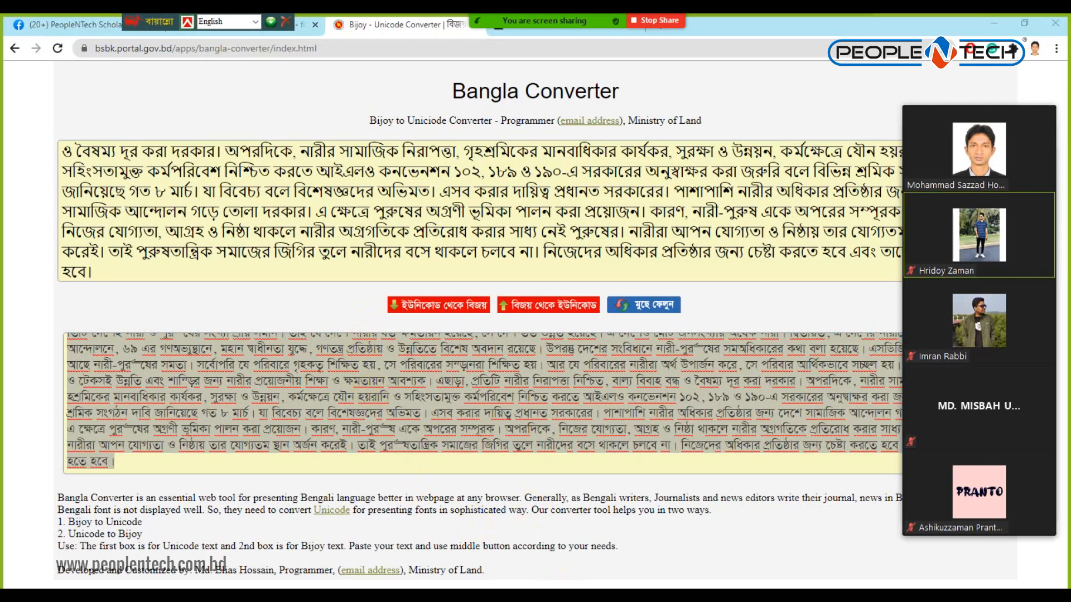
pyautogui.hotkey('alt', 'Tab')
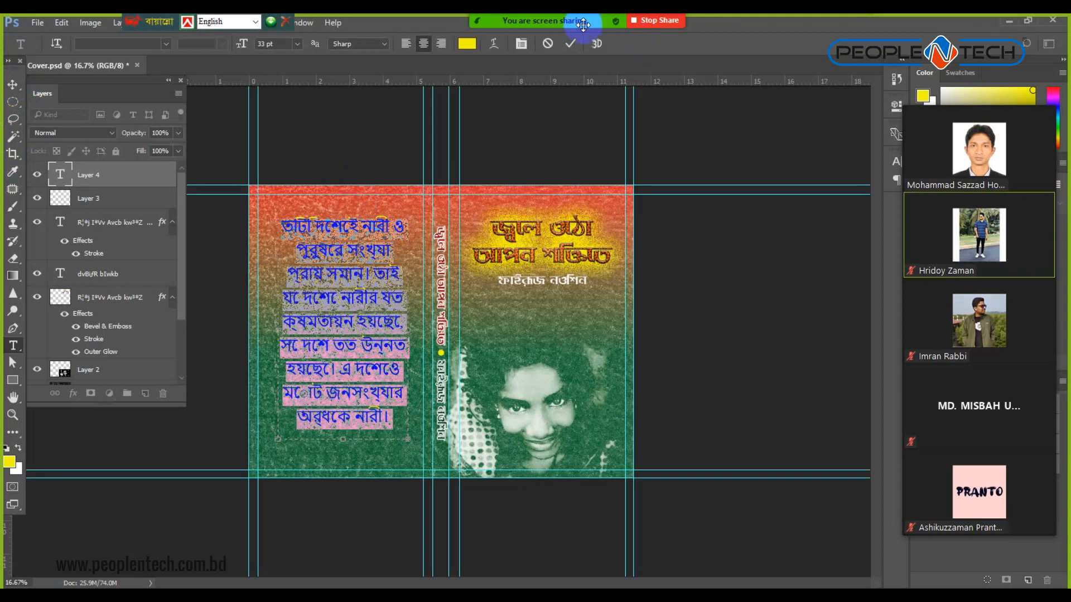
# Replace the back-cover Bangla paragraph with the pasted Bijoy-encoded text, then return to the converter.
pyautogui.click(852, 32)
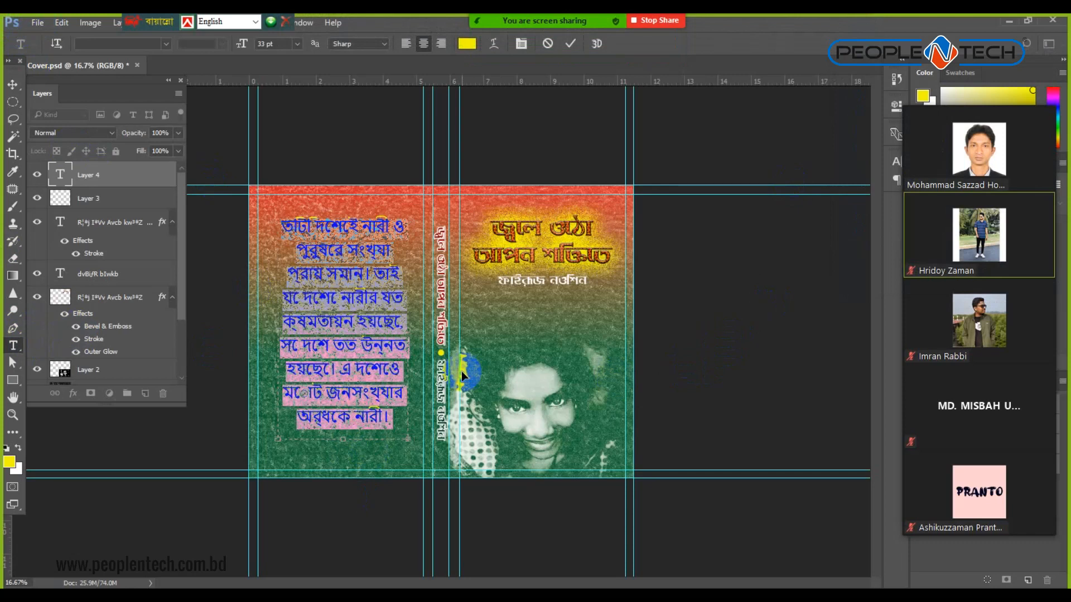
pyautogui.hotkey('alt', 'f')
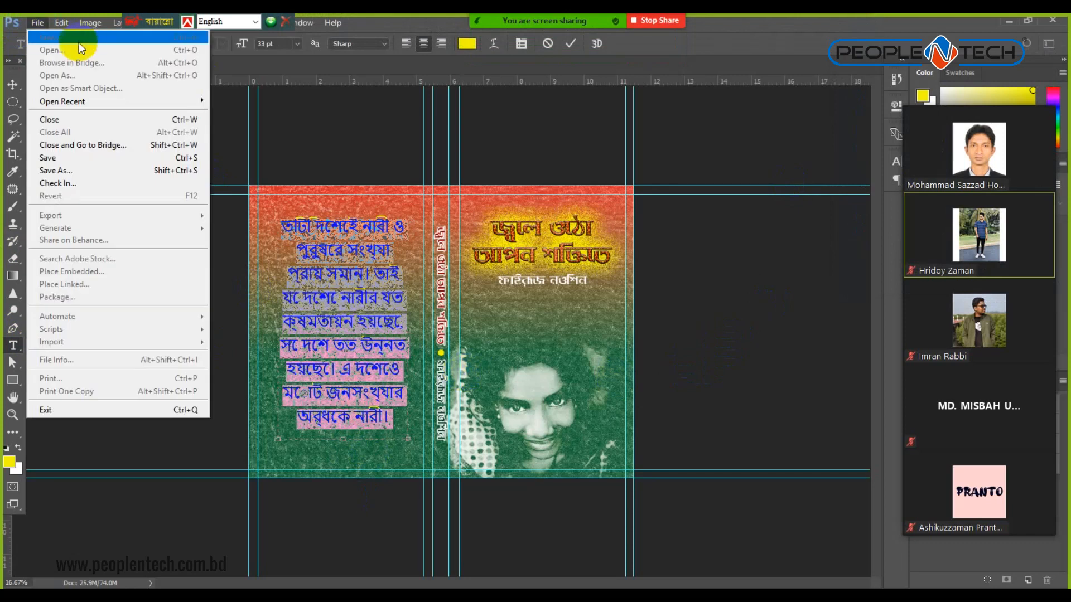
pyautogui.click(339, 144)
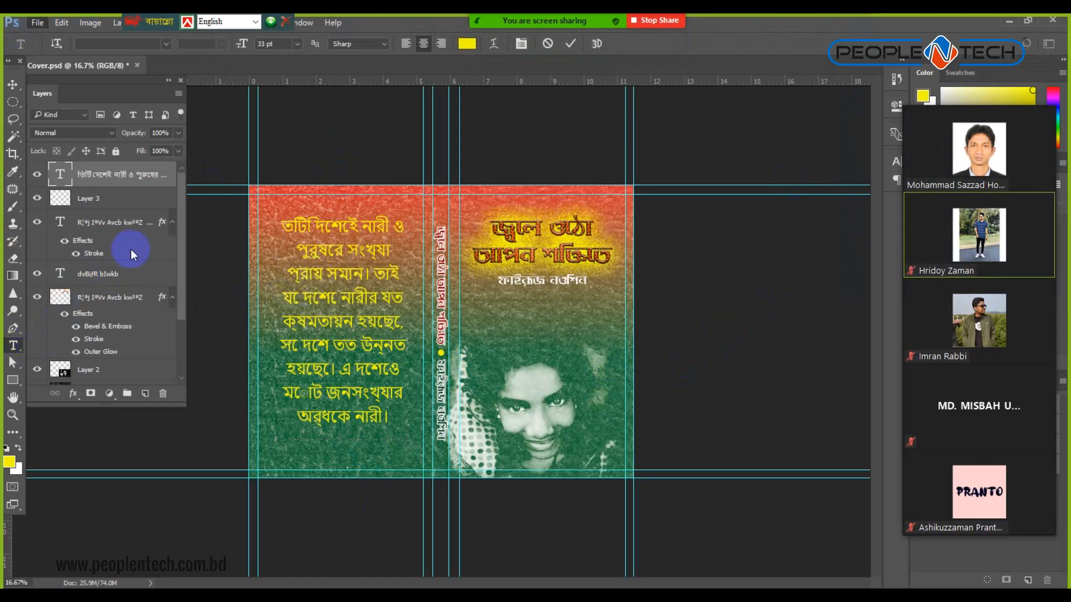
pyautogui.click(341, 300)
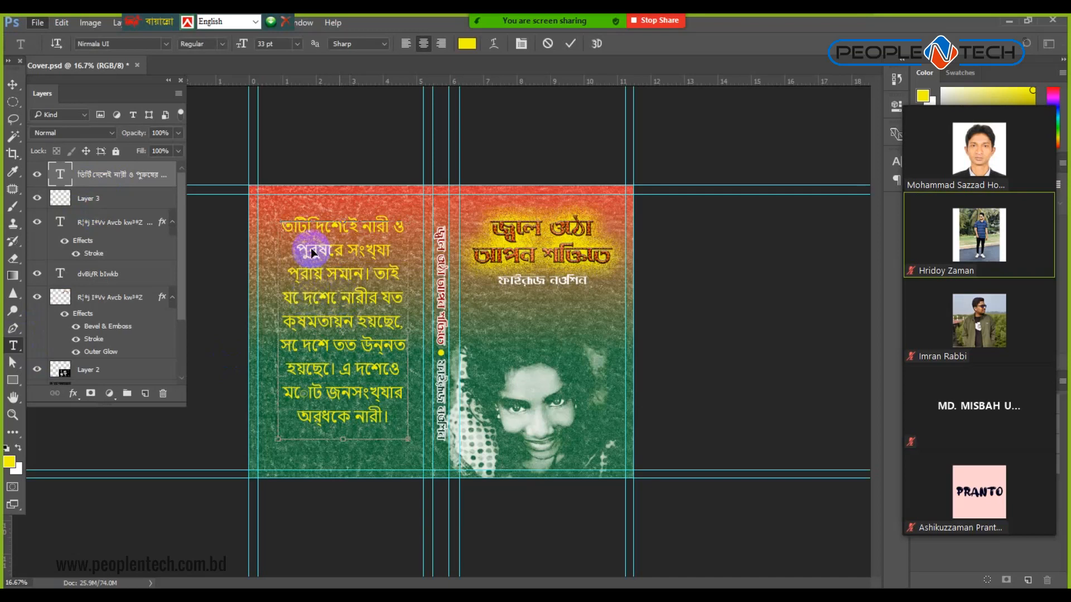
pyautogui.hotkey('ctrl', 'a')
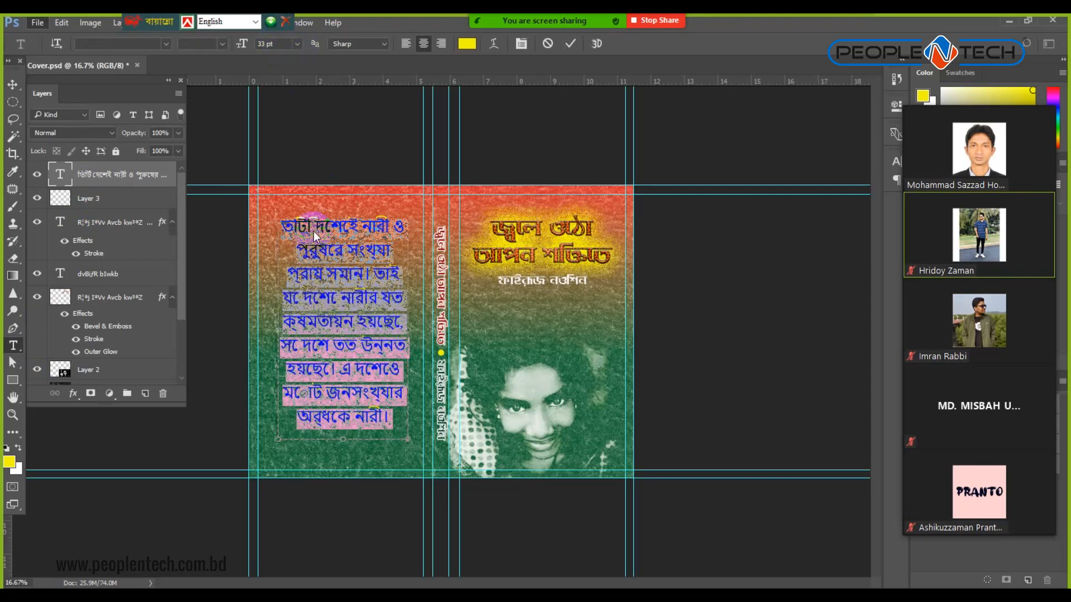
pyautogui.press('BackSpace')
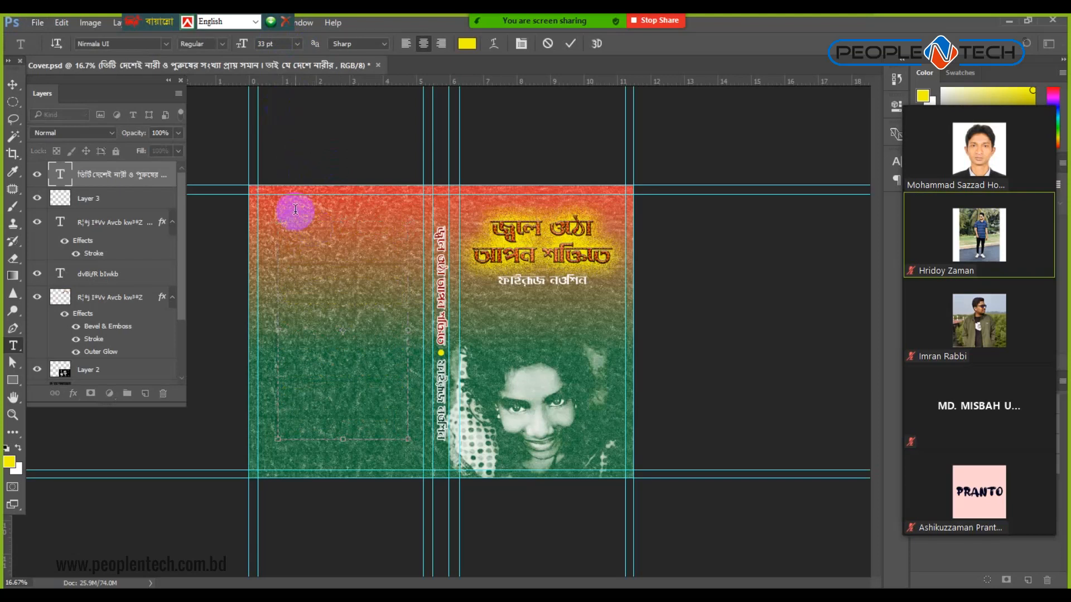
pyautogui.hotkey('ctrl', 'v')
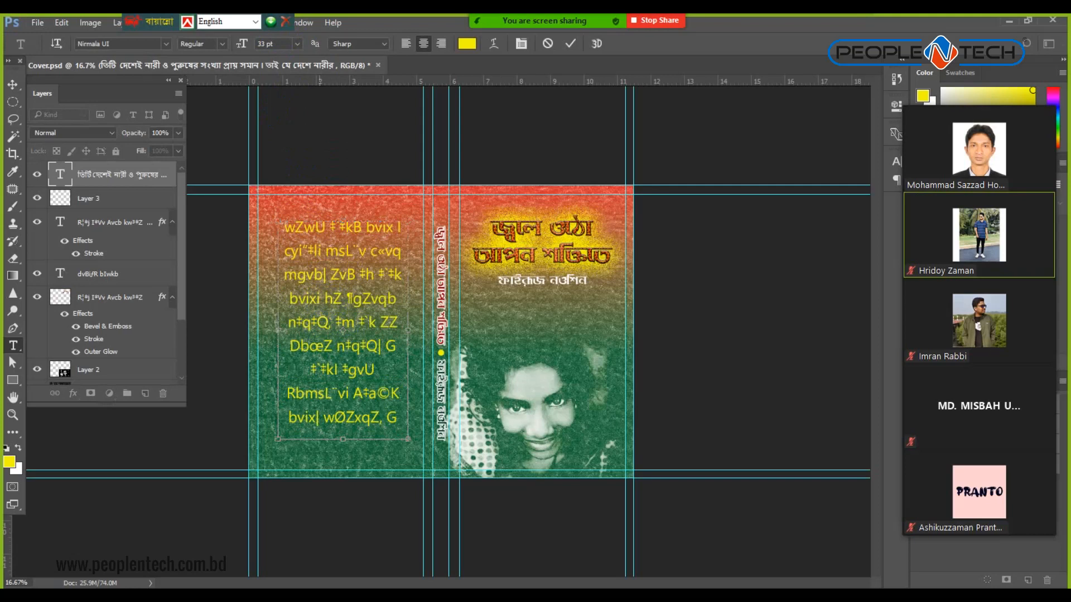
pyautogui.hotkey('alt', 'Tab')
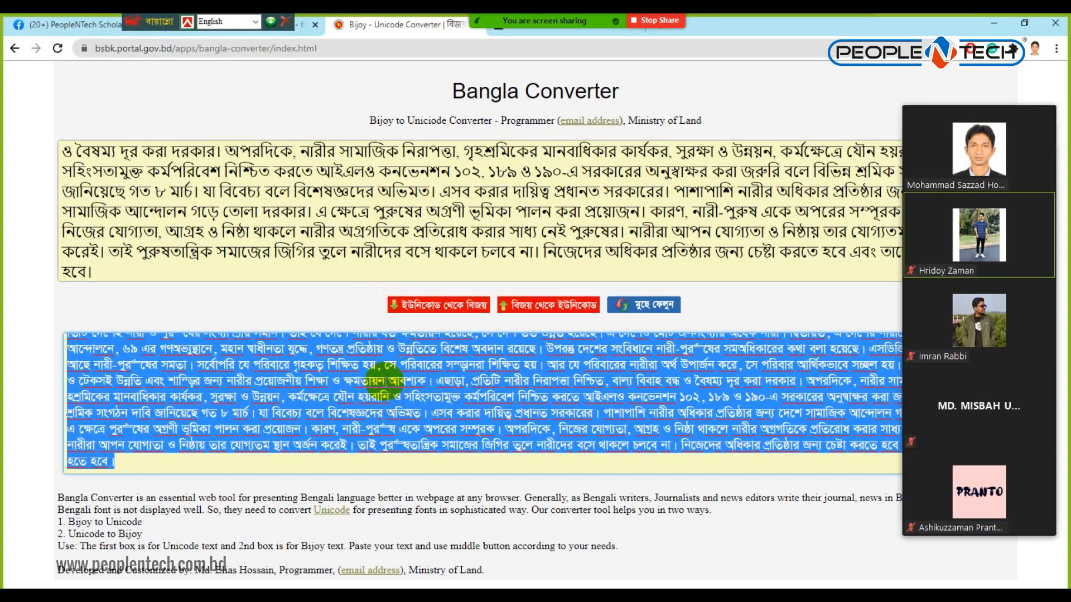
# Switch from the Bangla Converter page back to the Photoshop book cover.
pyautogui.hotkey('alt', 'Tab')
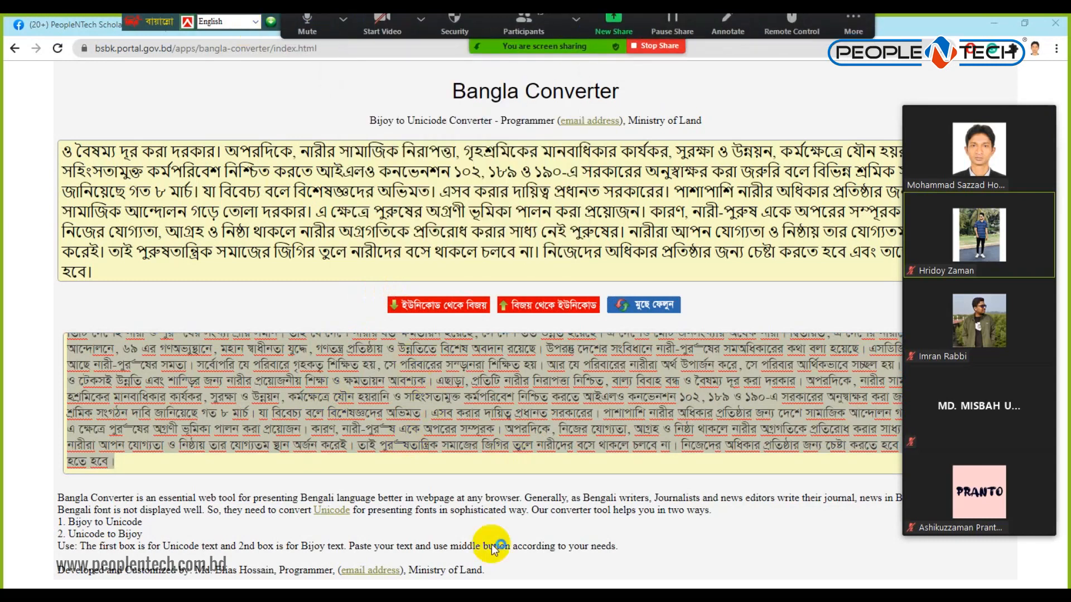
pyautogui.hotkey('alt', 'Tab')
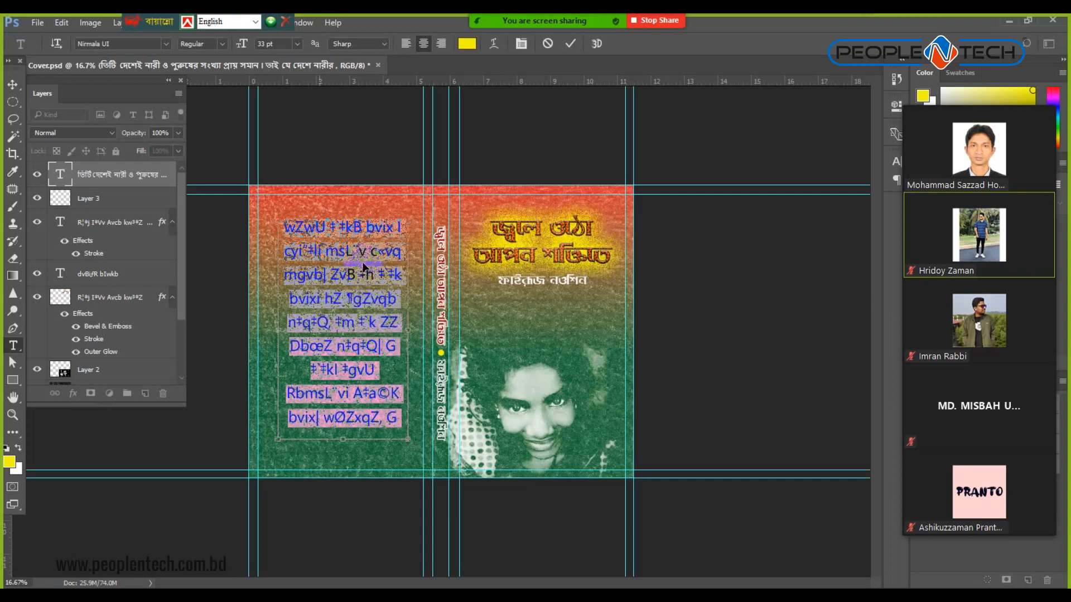
# Set the back-cover paragraph's font to MatamuhuriMJ.
pyautogui.click(169, 42)
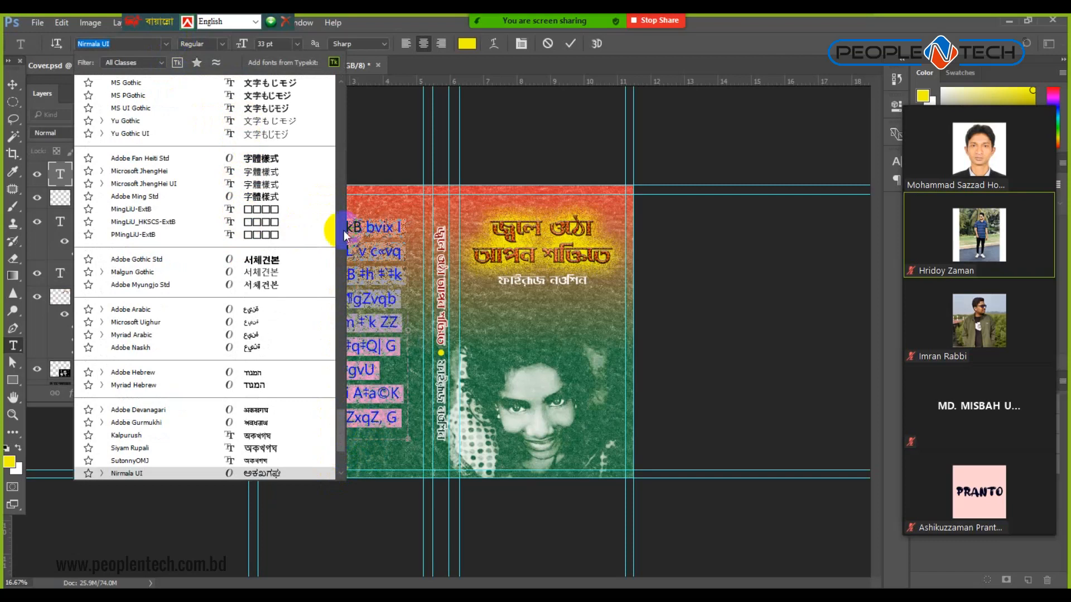
pyautogui.click(342, 169)
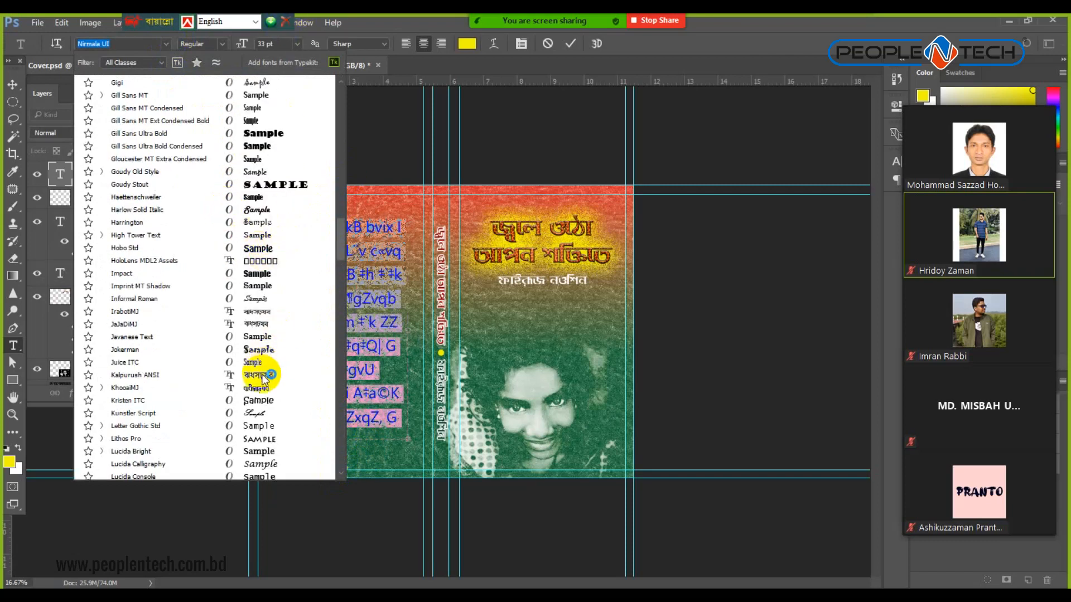
pyautogui.scroll(-10, 262, 371)
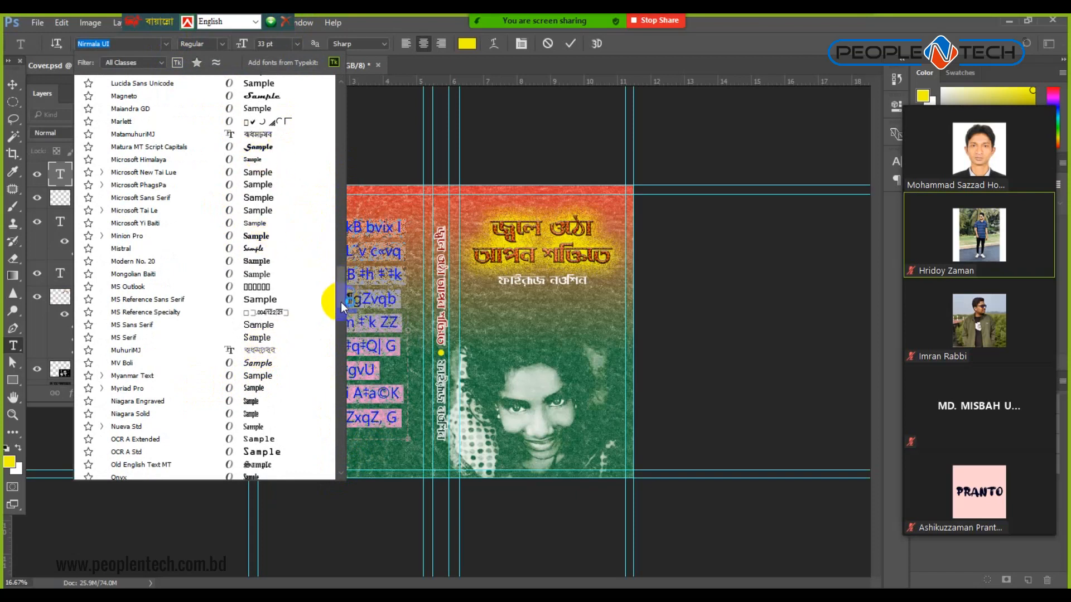
pyautogui.scroll(-10, 341, 225)
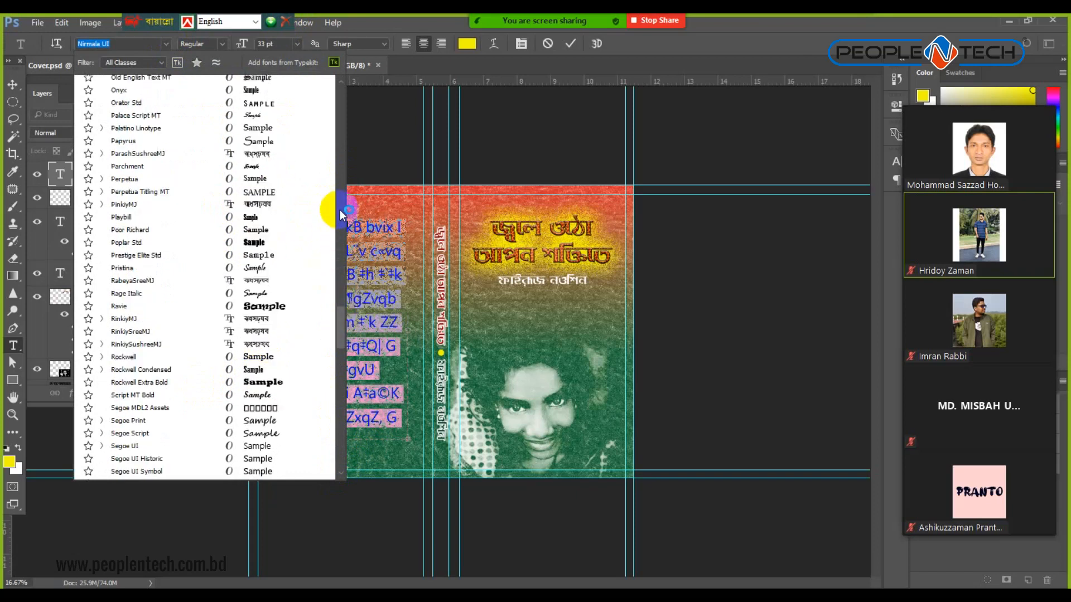
pyautogui.scroll(10, 339, 210)
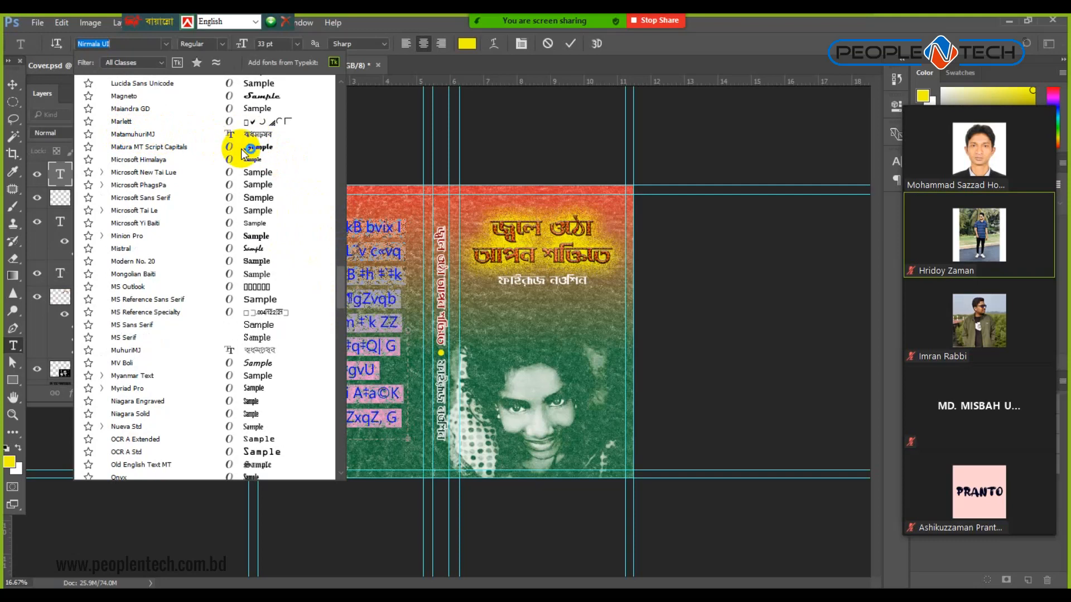
pyautogui.click(147, 135)
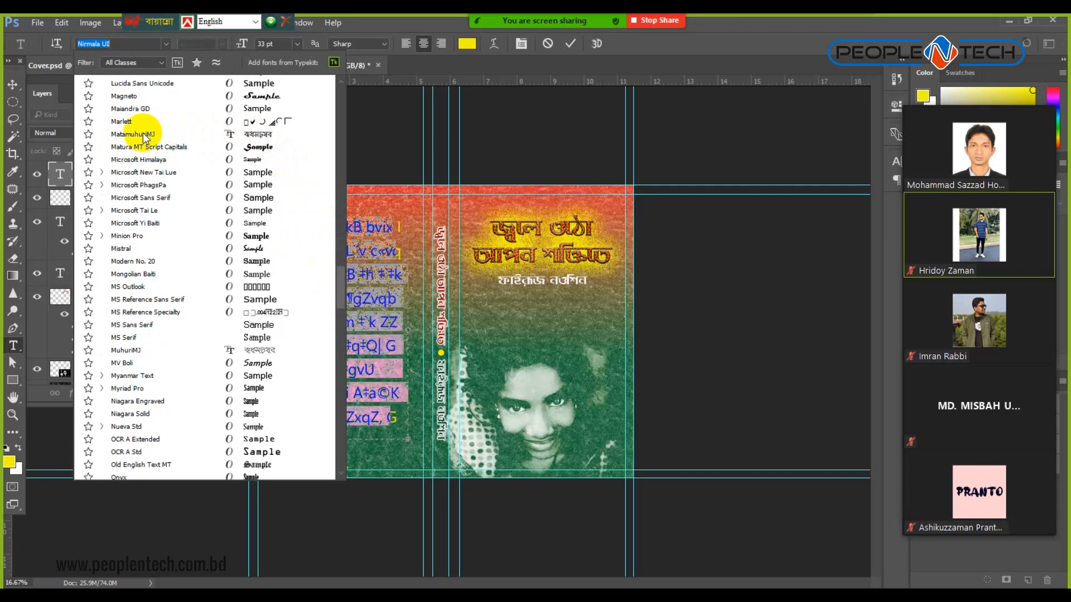
pyautogui.click(144, 136)
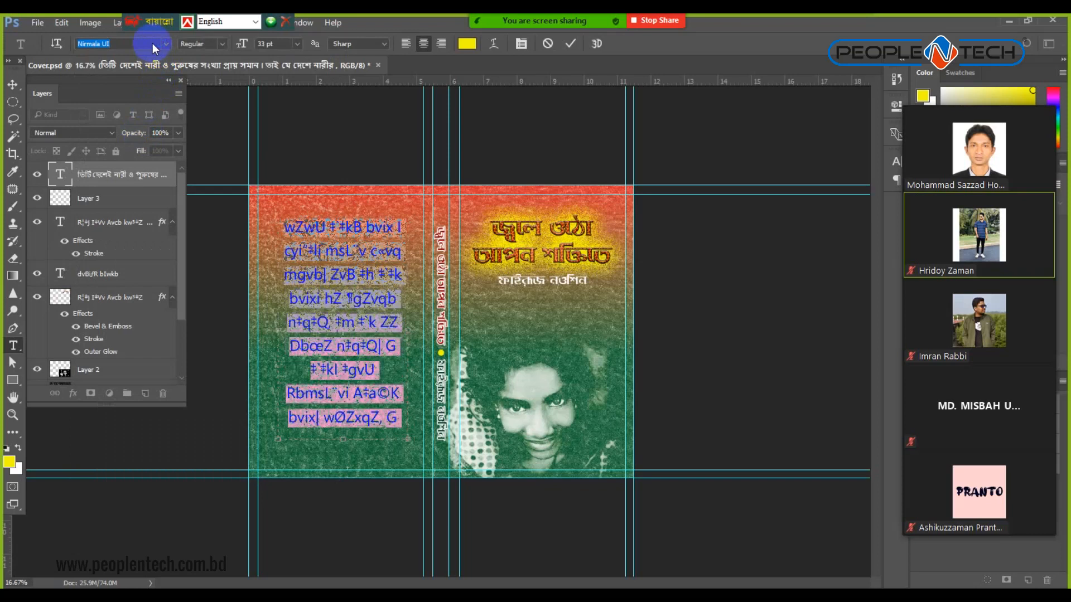
# Resize the paragraph to 12 pt, colour it yellow, and open its character settings.
pyautogui.click(298, 45)
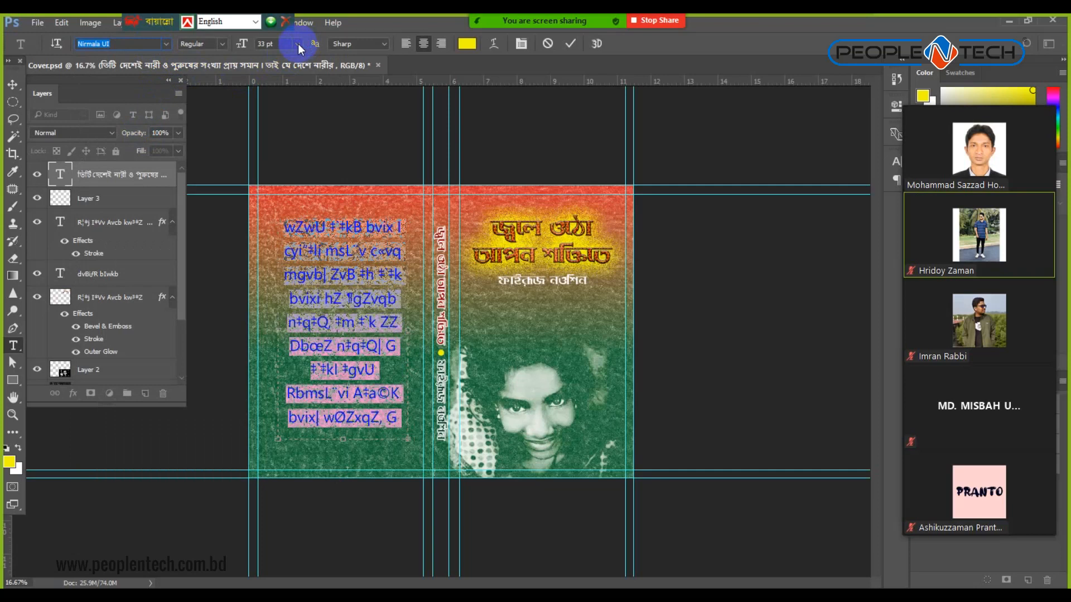
pyautogui.click(298, 44)
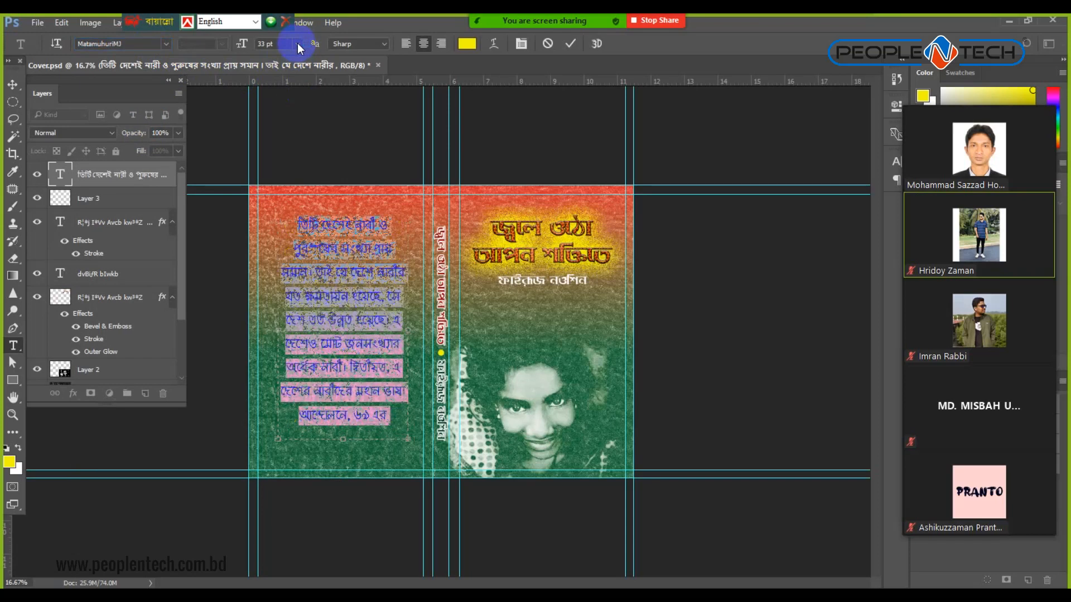
pyautogui.click(297, 42)
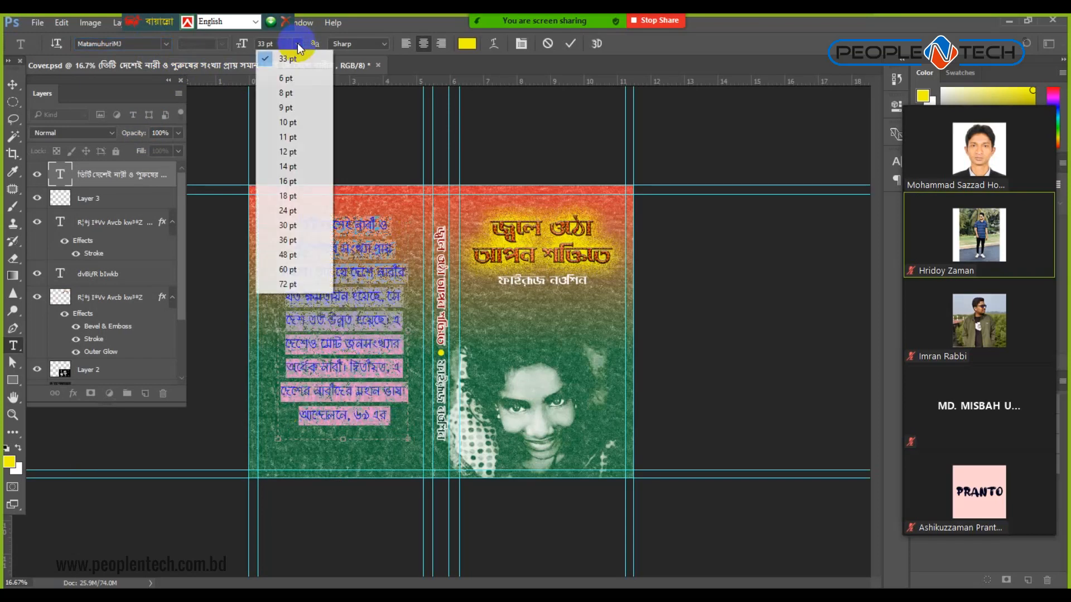
pyautogui.click(294, 151)
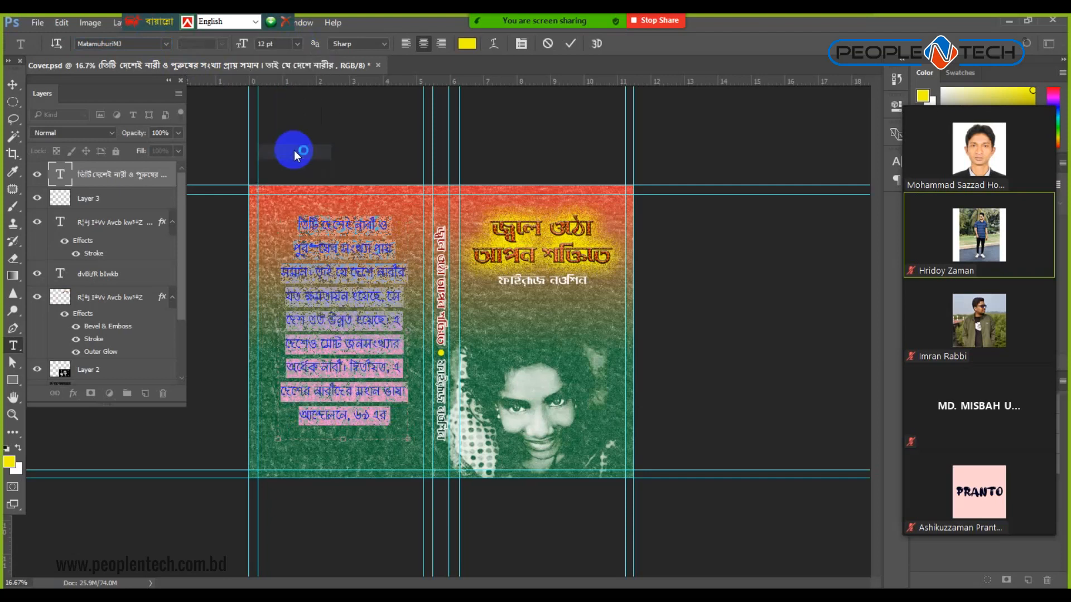
pyautogui.click(470, 45)
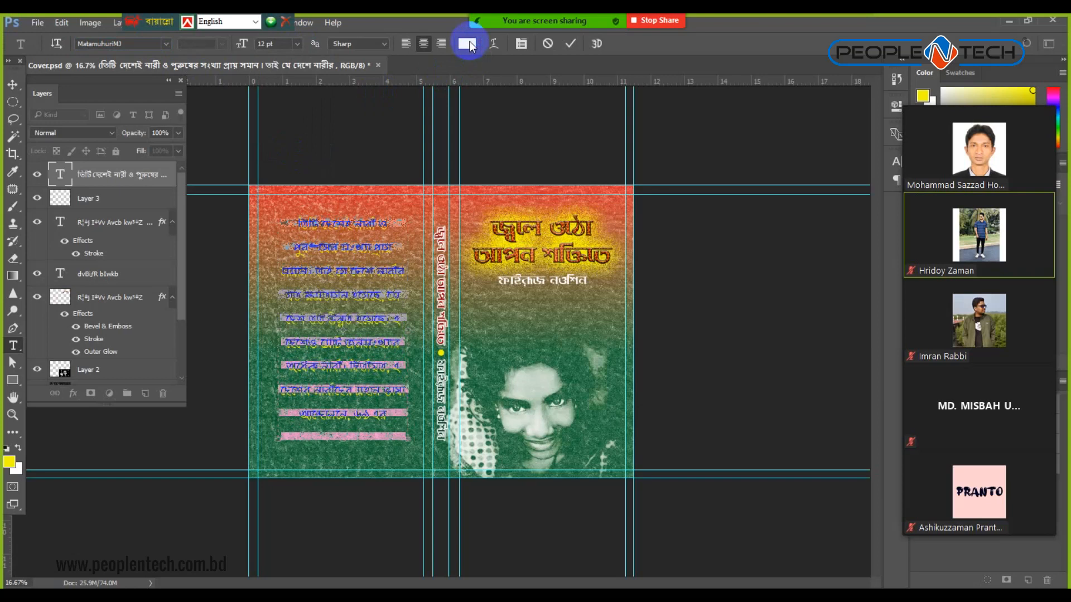
pyautogui.click(521, 47)
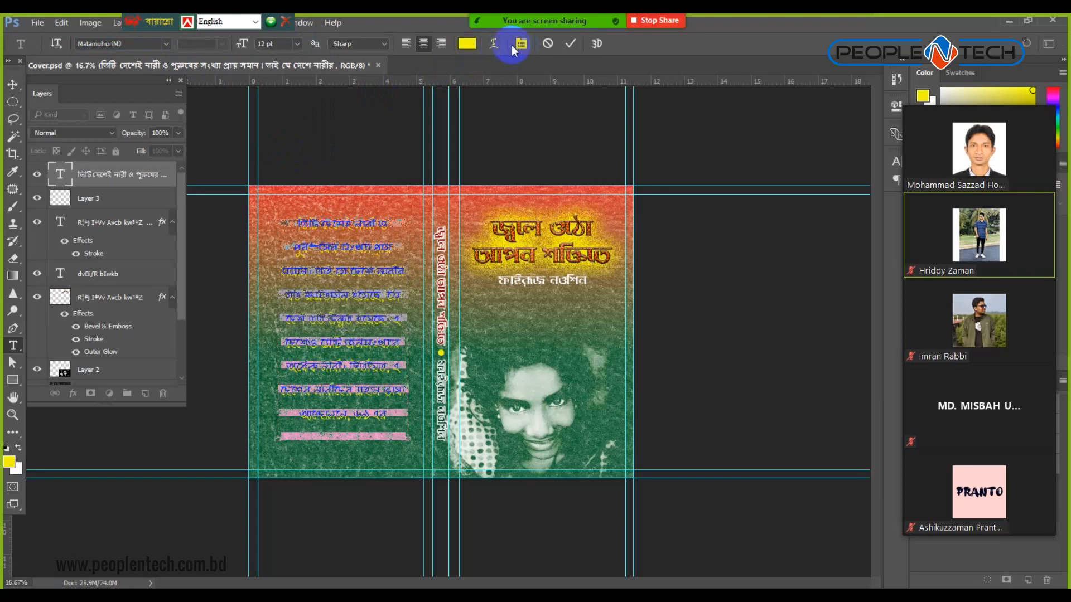
pyautogui.click(512, 45)
pyautogui.click(856, 197)
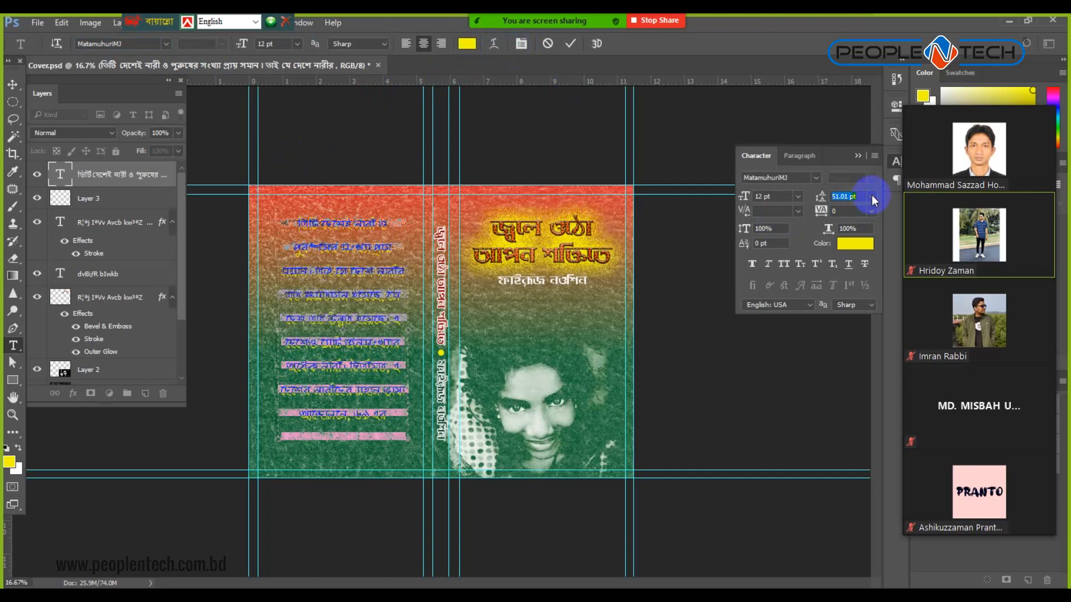
# Give the back-cover paragraph Auto leading and white (#ffffff) text colour.
pyautogui.click(873, 198)
pyautogui.click(872, 216)
pyautogui.click(854, 245)
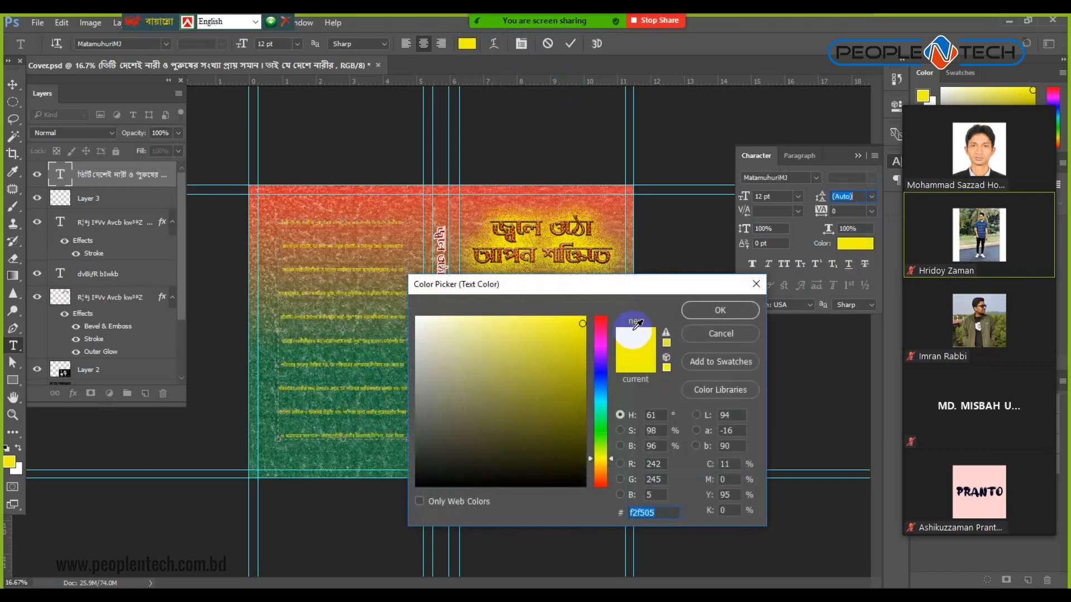
pyautogui.moveTo(472, 337); pyautogui.dragTo(416, 311)
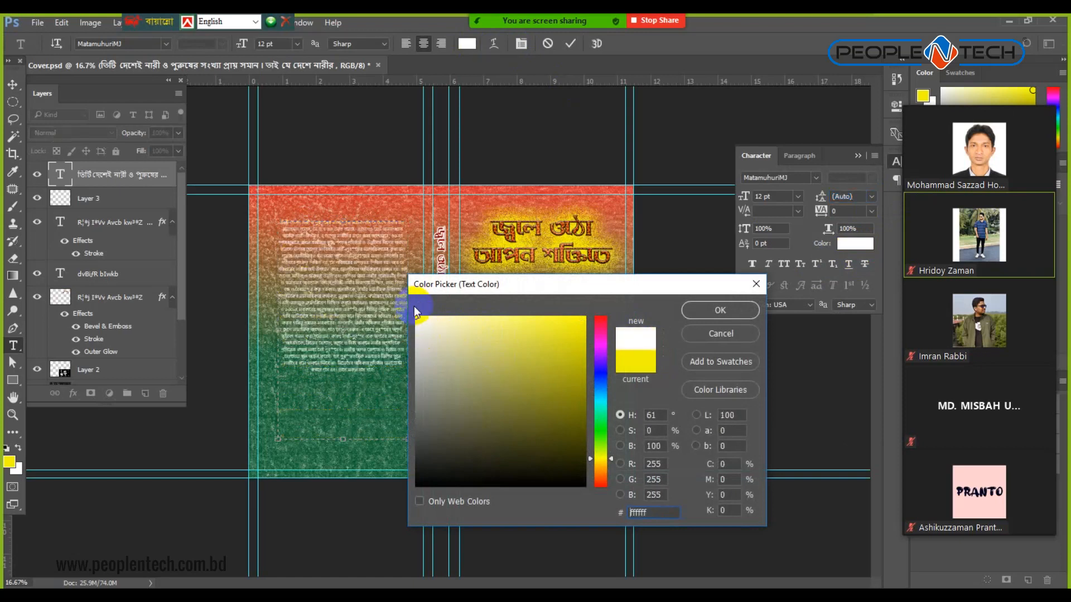
pyautogui.click(722, 309)
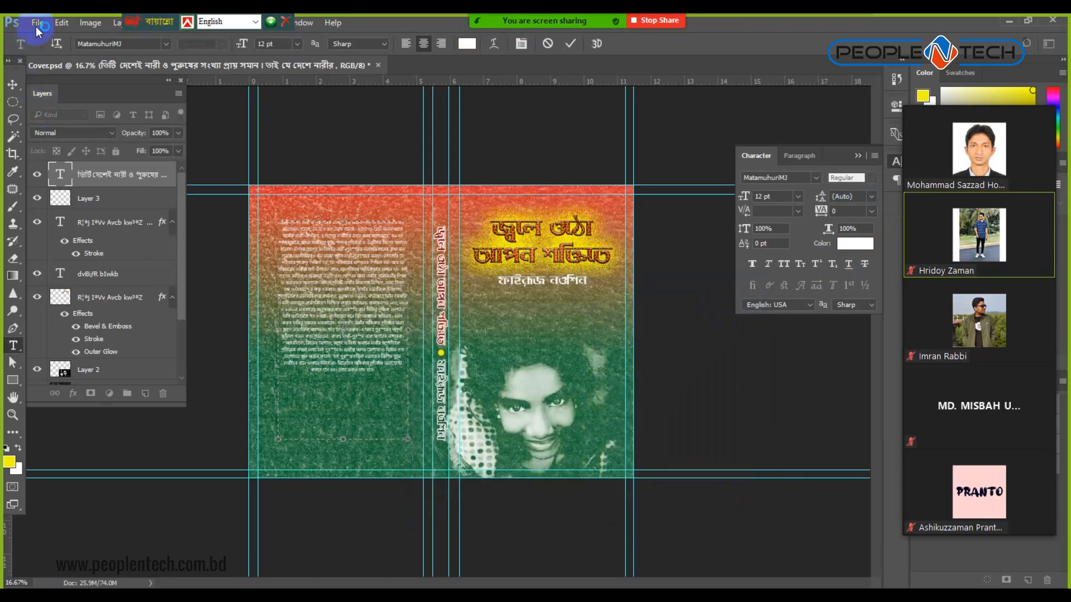
# Save Cover.psd, close the Bangla typing toolbar, and switch to the Move tool.
pyautogui.hotkey('ctrl', 'a')
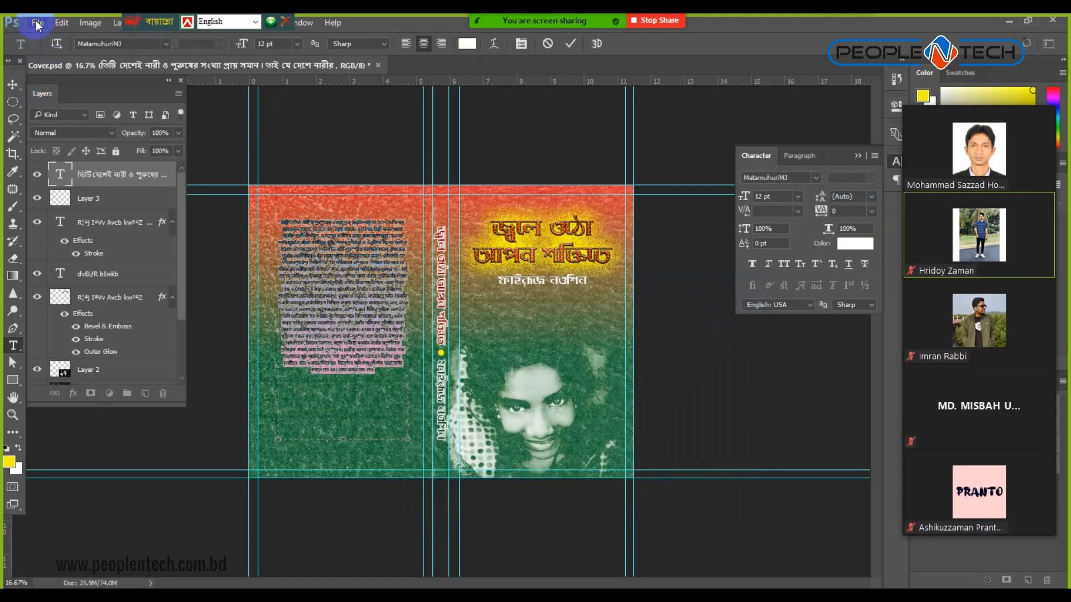
pyautogui.click(38, 25)
pyautogui.click(62, 159)
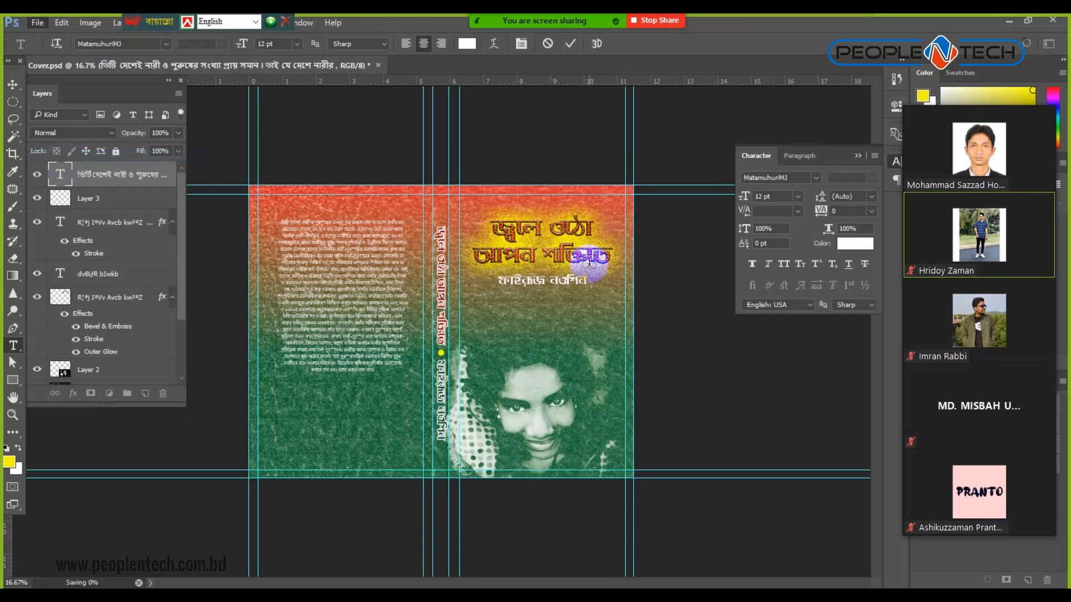
pyautogui.click(285, 22)
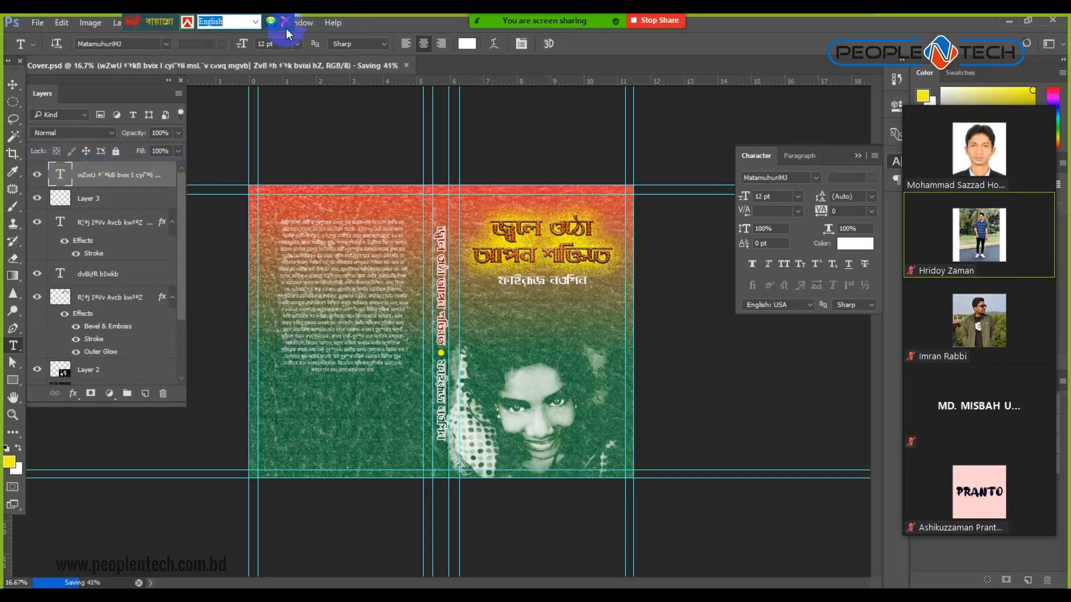
pyautogui.click(317, 226)
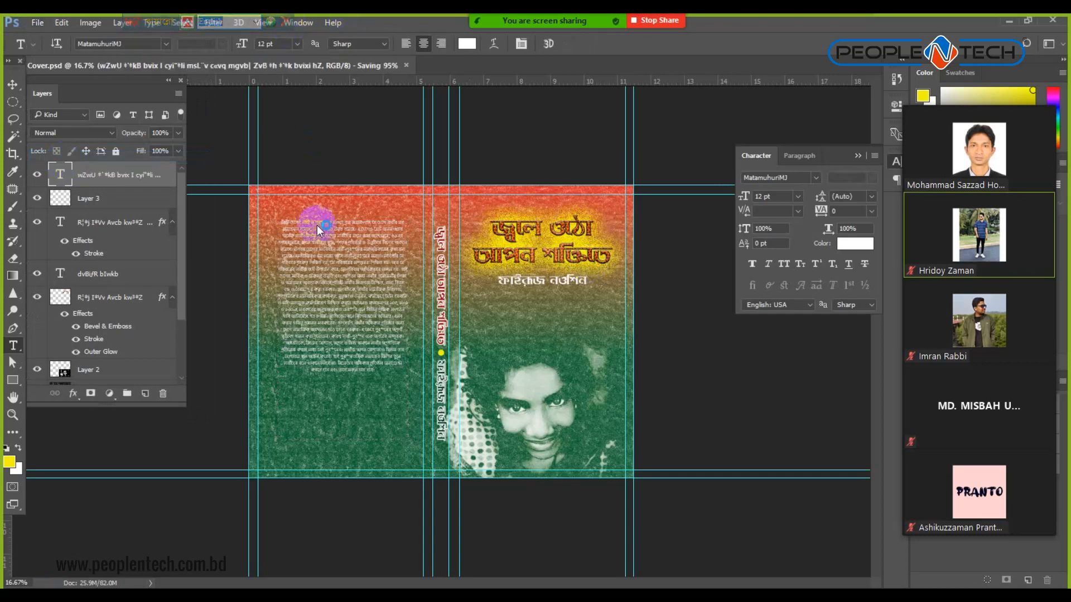
pyautogui.click(13, 84)
pyautogui.click(436, 116)
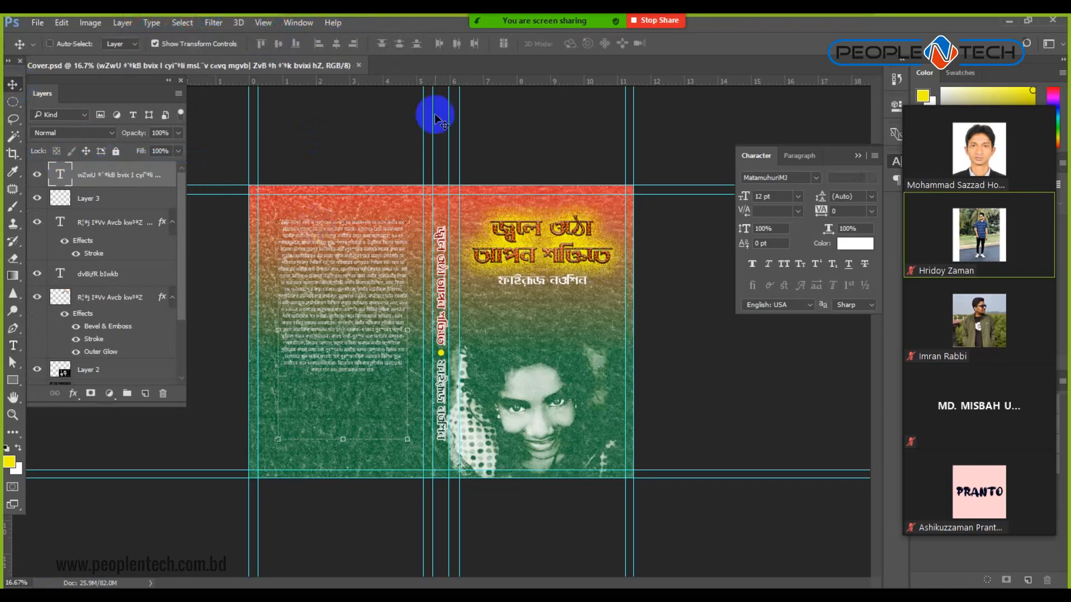
# Select all the back-cover paragraph text and set it to 14 pt.
pyautogui.scroll(1, 436, 118)
pyautogui.click(13, 345)
pyautogui.click(245, 304)
pyautogui.click(261, 306)
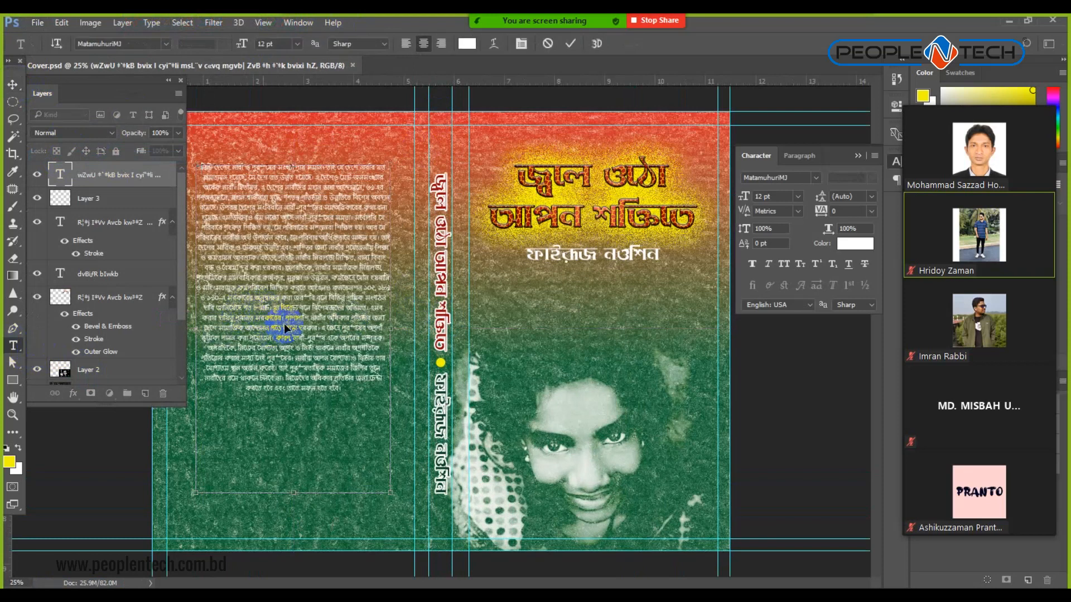
pyautogui.hotkey('ctrl', 'a')
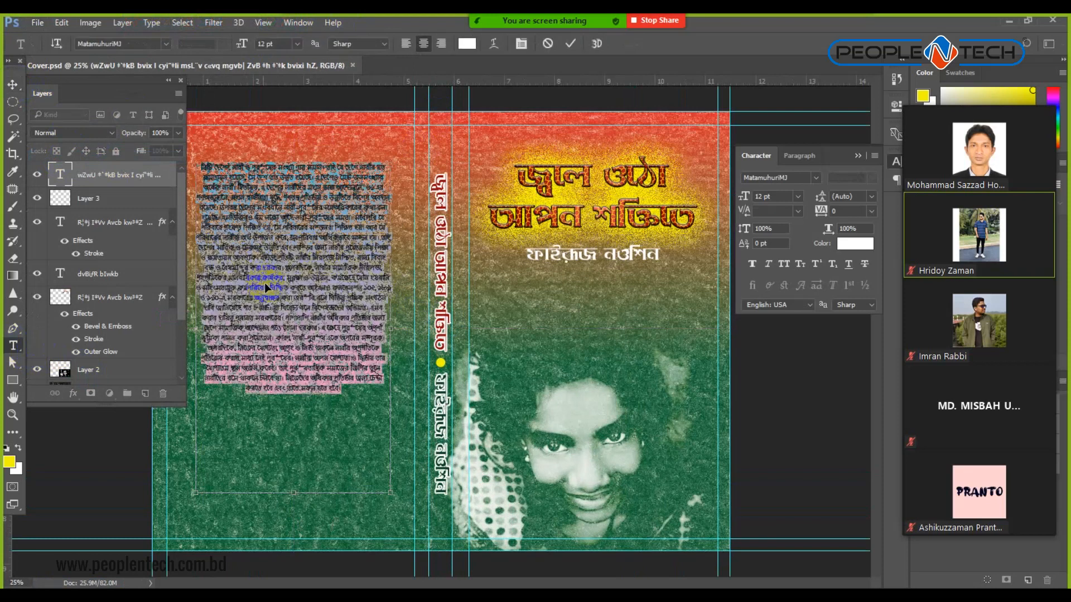
pyautogui.click(298, 45)
pyautogui.click(286, 156)
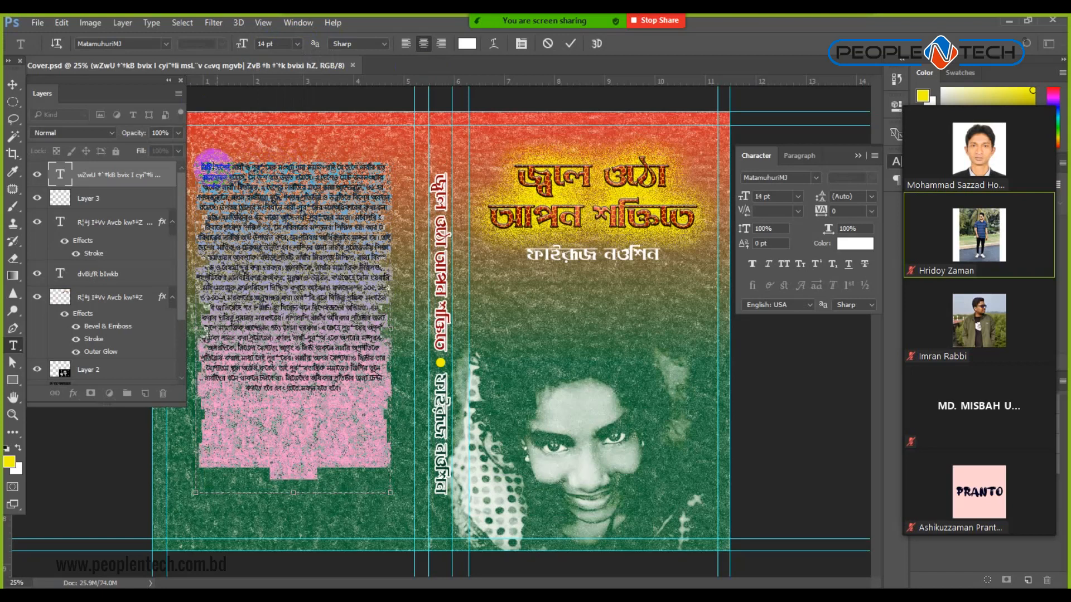
# Delete the opening word of the back-cover paragraph.
pyautogui.click(262, 195)
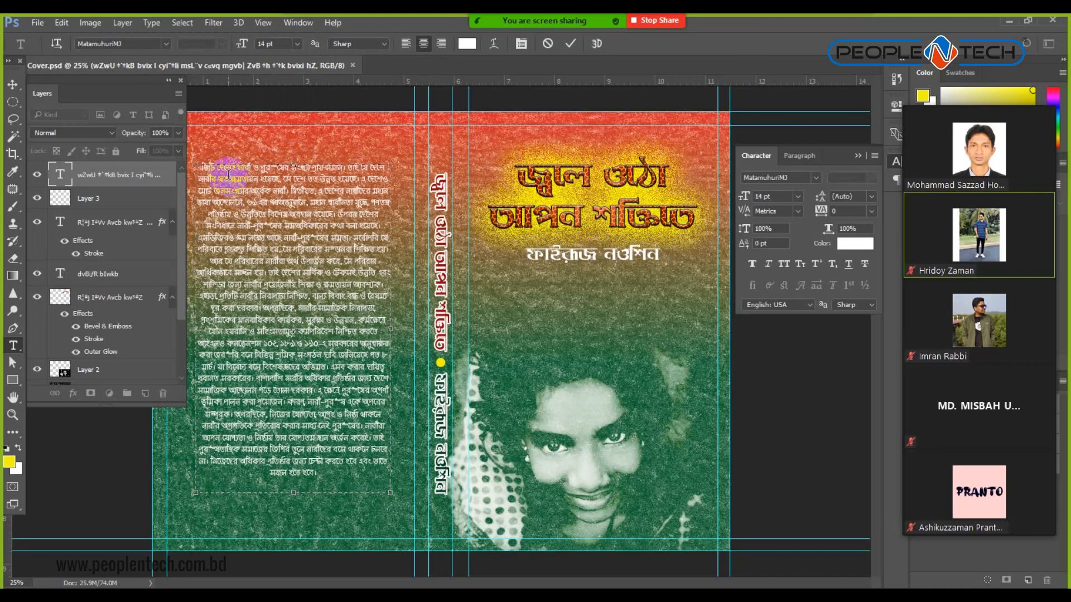
pyautogui.press('BackSpace')
pyautogui.press('BackSpace')
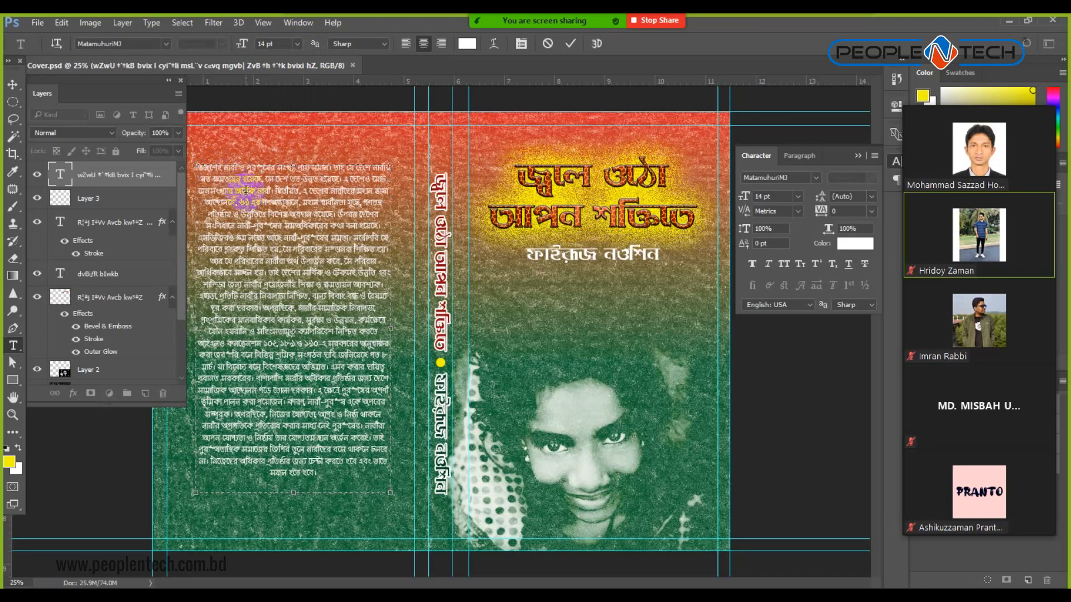
pyautogui.press('BackSpace')
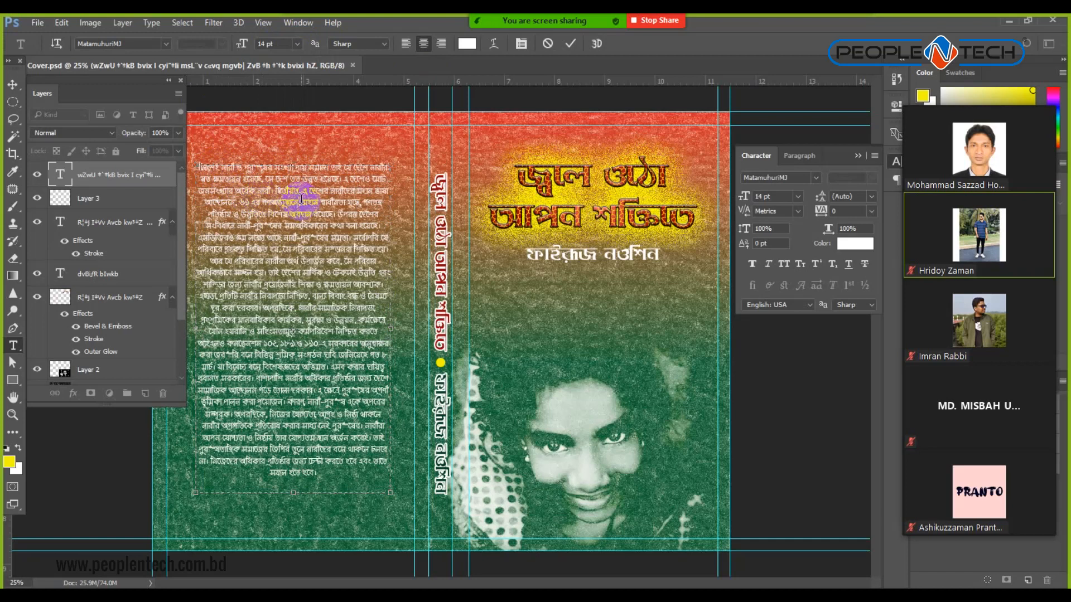
pyautogui.press('BackSpace')
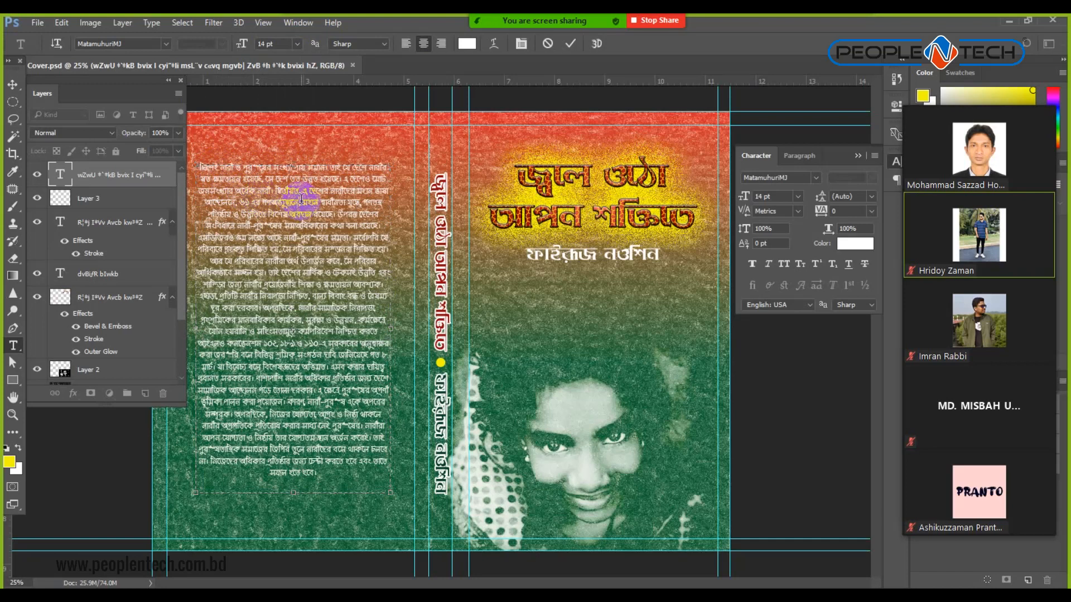
pyautogui.press('BackSpace')
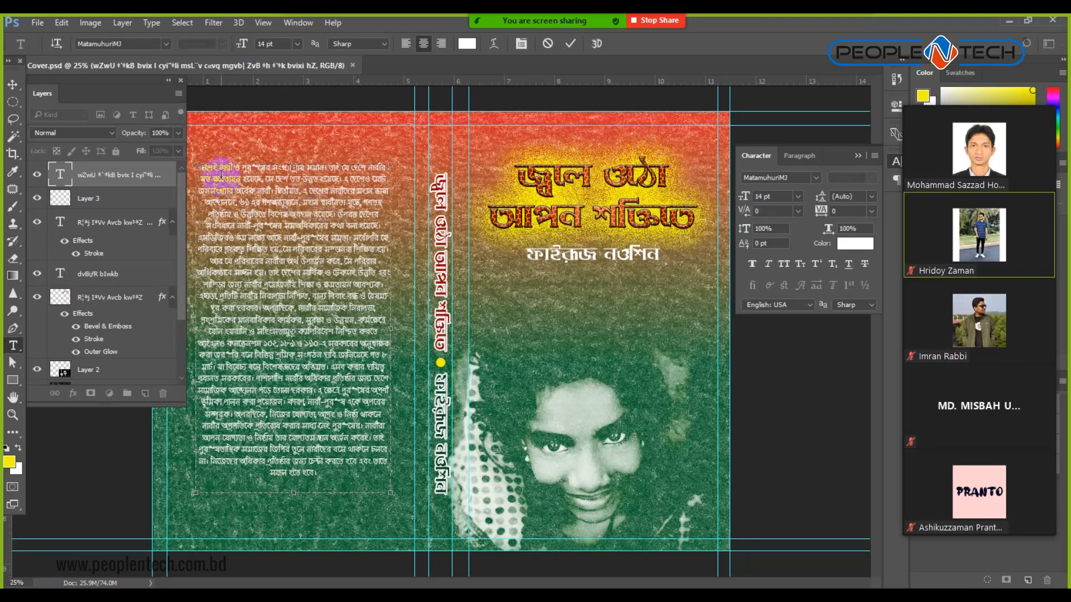
pyautogui.moveTo(221, 167); pyautogui.dragTo(188, 167)
pyautogui.press('BackSpace')
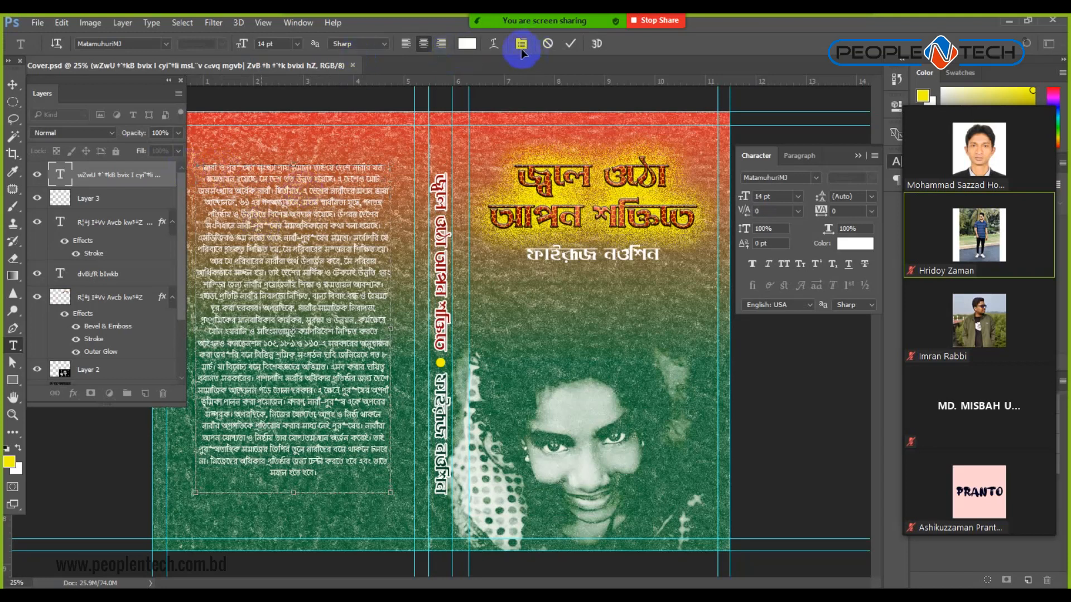
# Apply Justify All to the paragraph, commit the text, and save Cover.psd.
pyautogui.hotkey('ctrl', 'a')
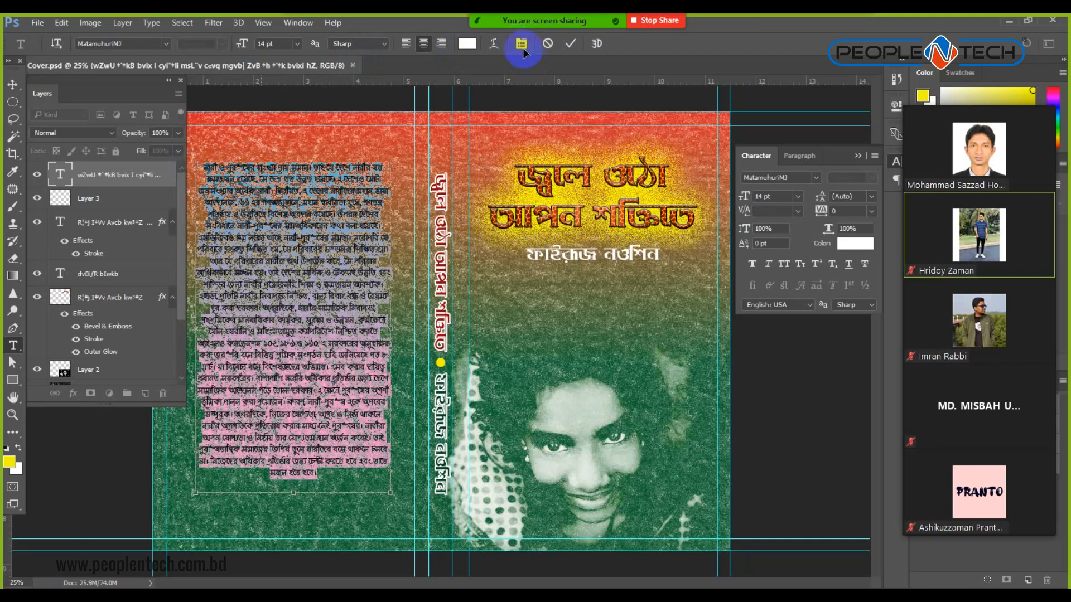
pyautogui.click(522, 44)
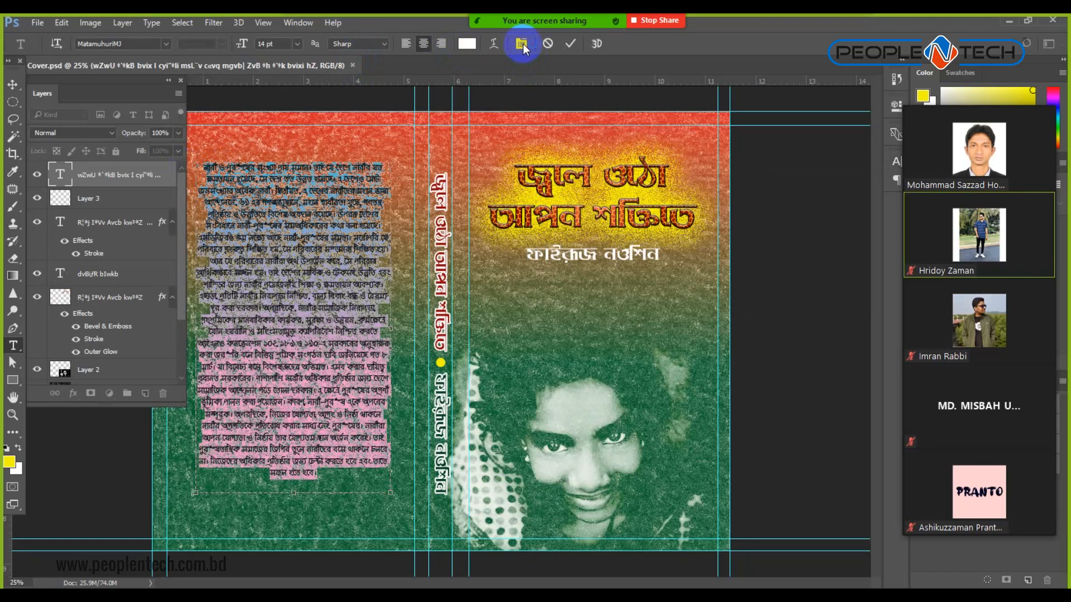
pyautogui.click(522, 45)
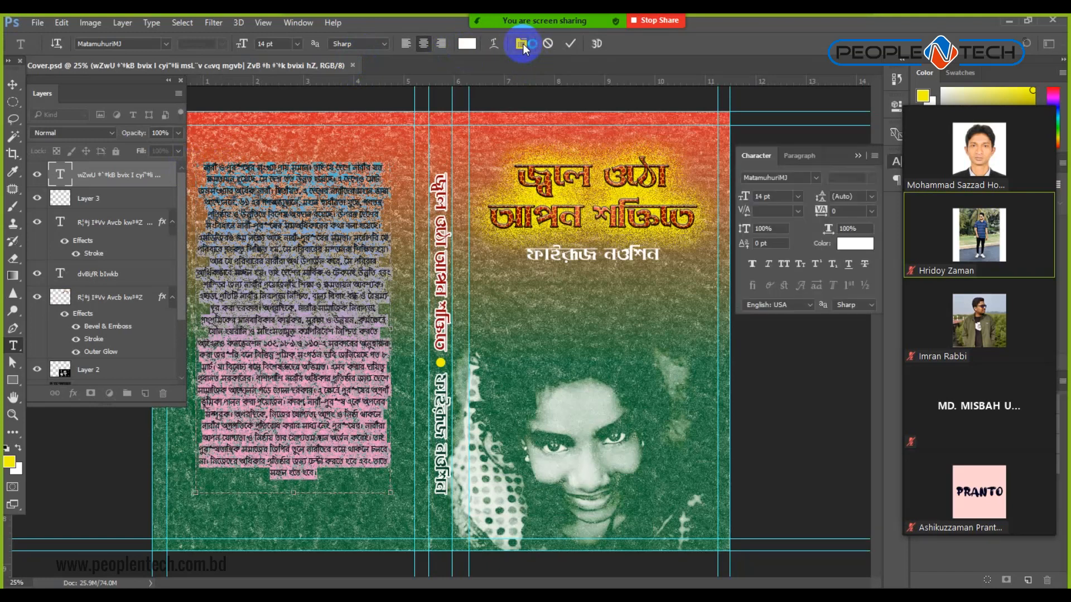
pyautogui.click(799, 157)
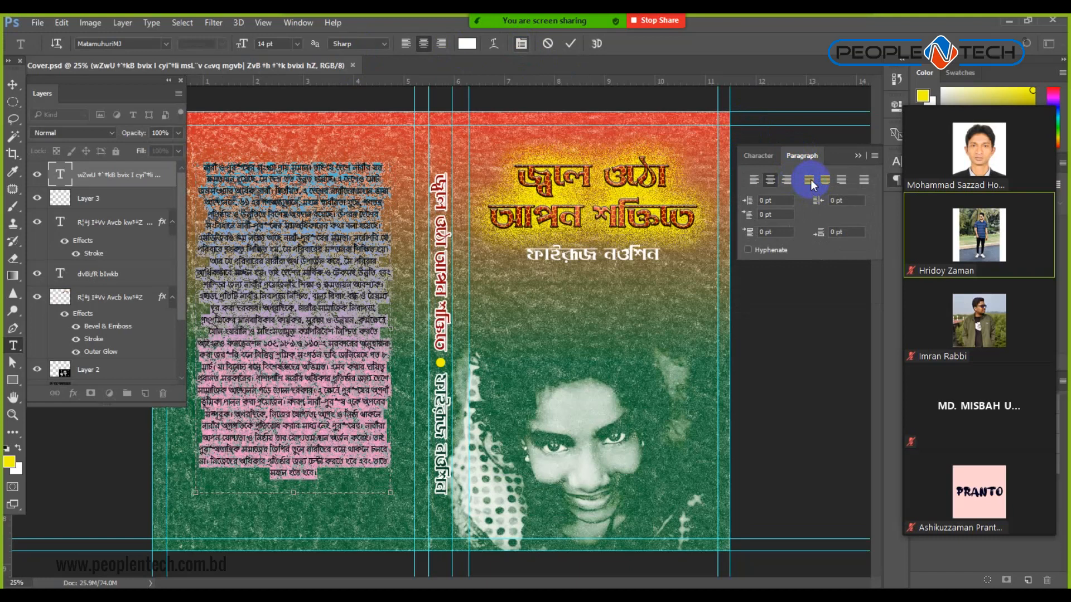
pyautogui.click(809, 181)
pyautogui.click(810, 181)
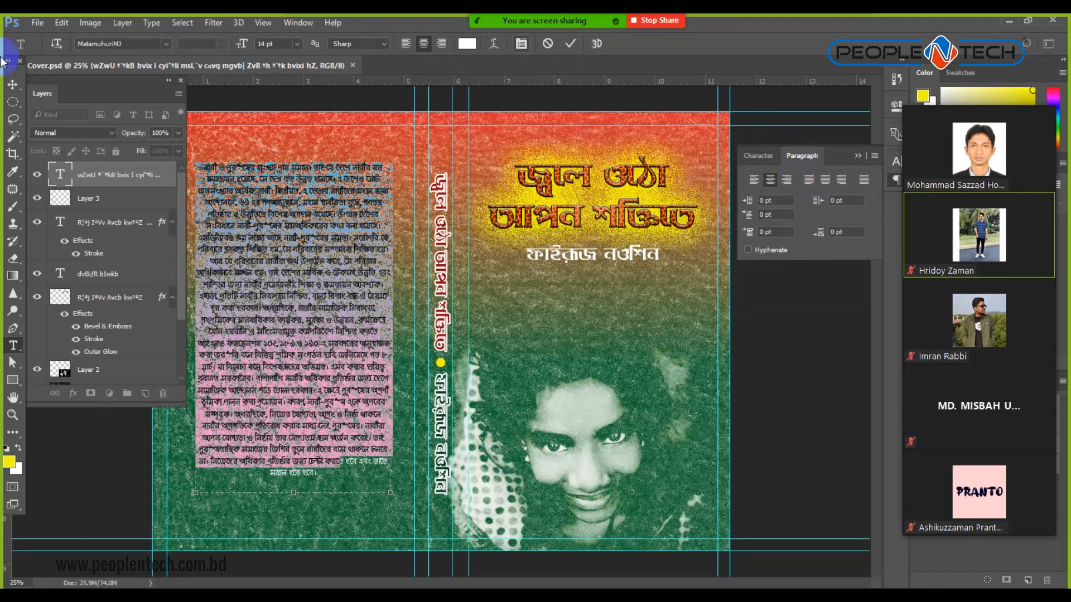
pyautogui.click(14, 85)
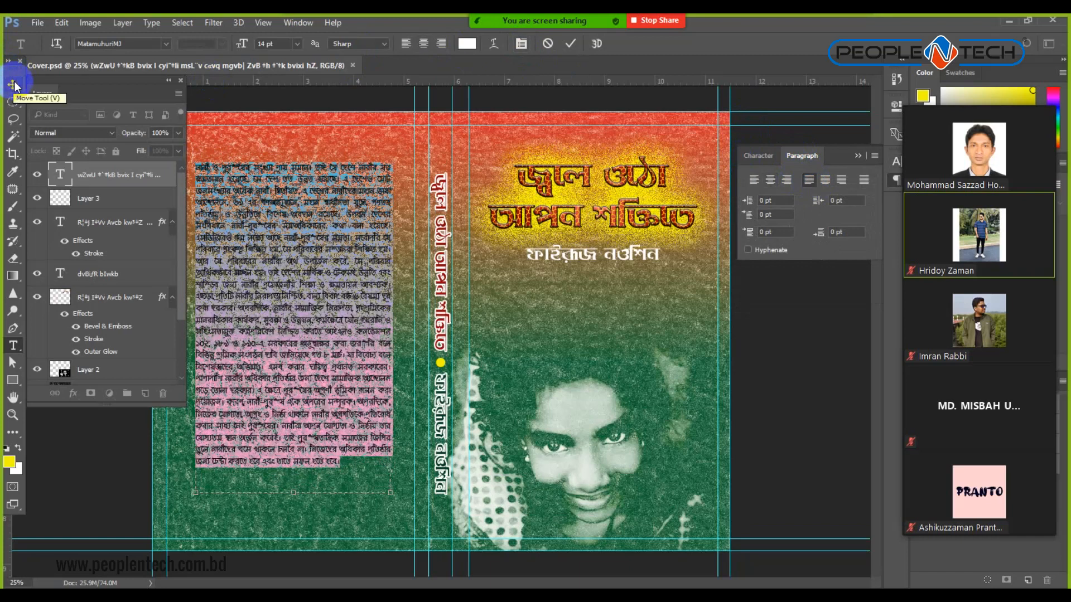
pyautogui.click(766, 367)
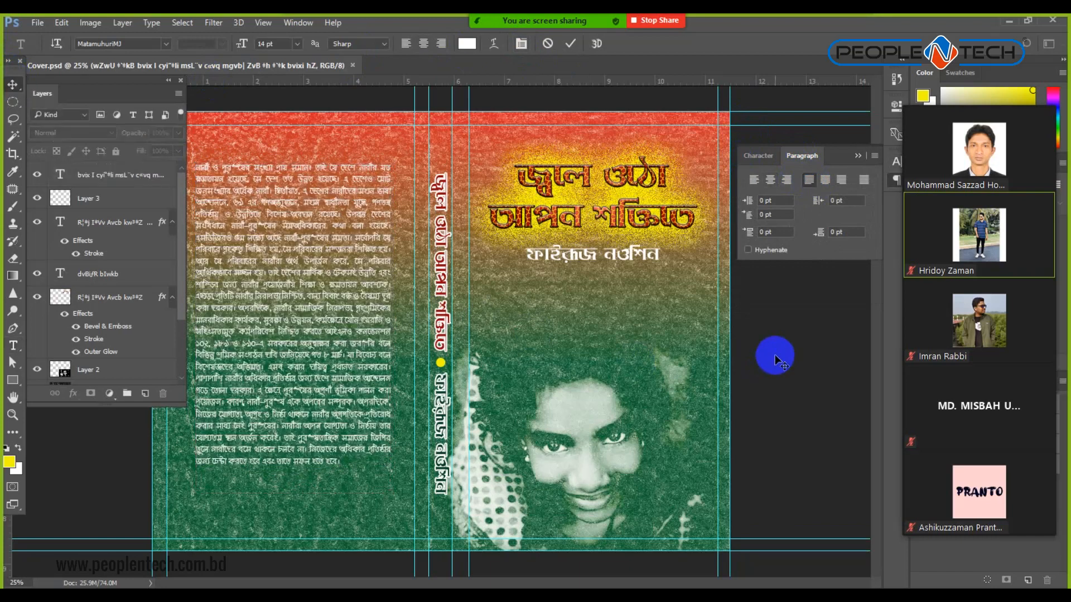
pyautogui.hotkey('ctrl', '-')
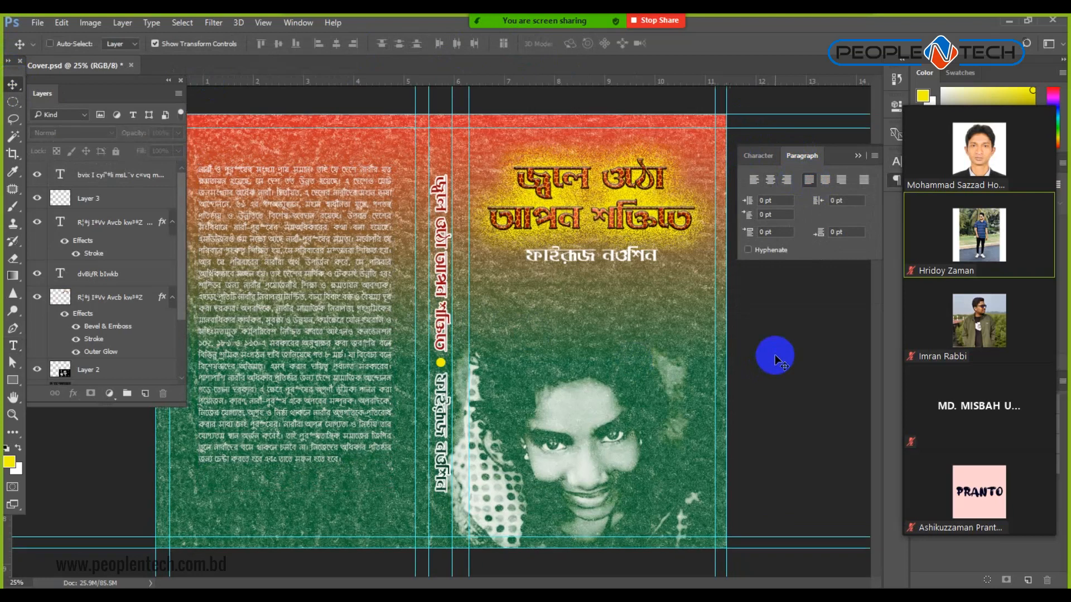
pyautogui.hotkey('ctrl', 's')
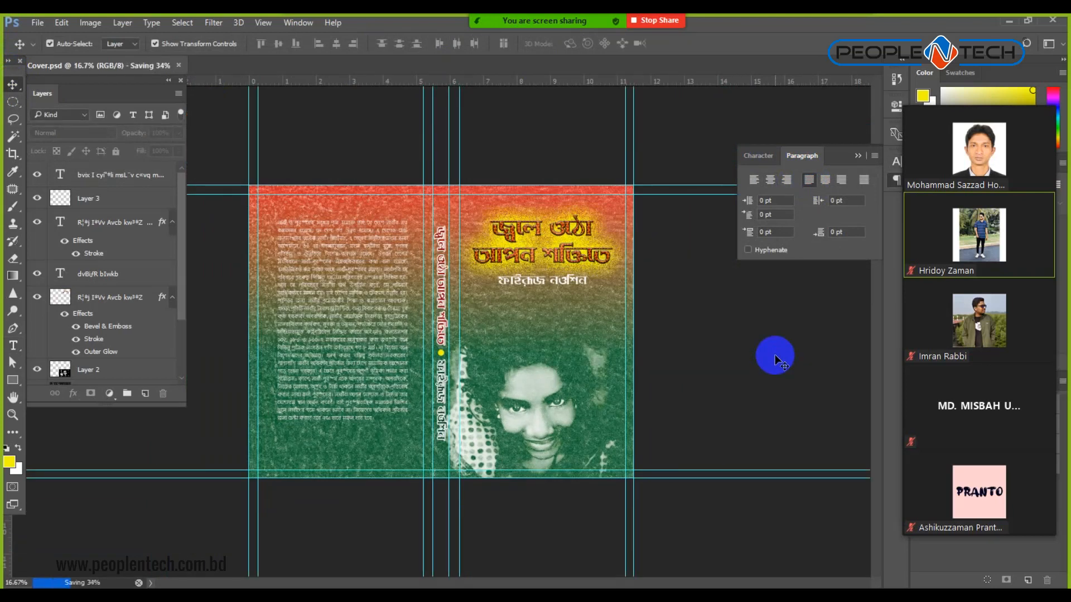
# Save a copy named 'Book Cover' as JPEG with the Medium quality 5 preset.
pyautogui.click(37, 23)
pyautogui.click(66, 170)
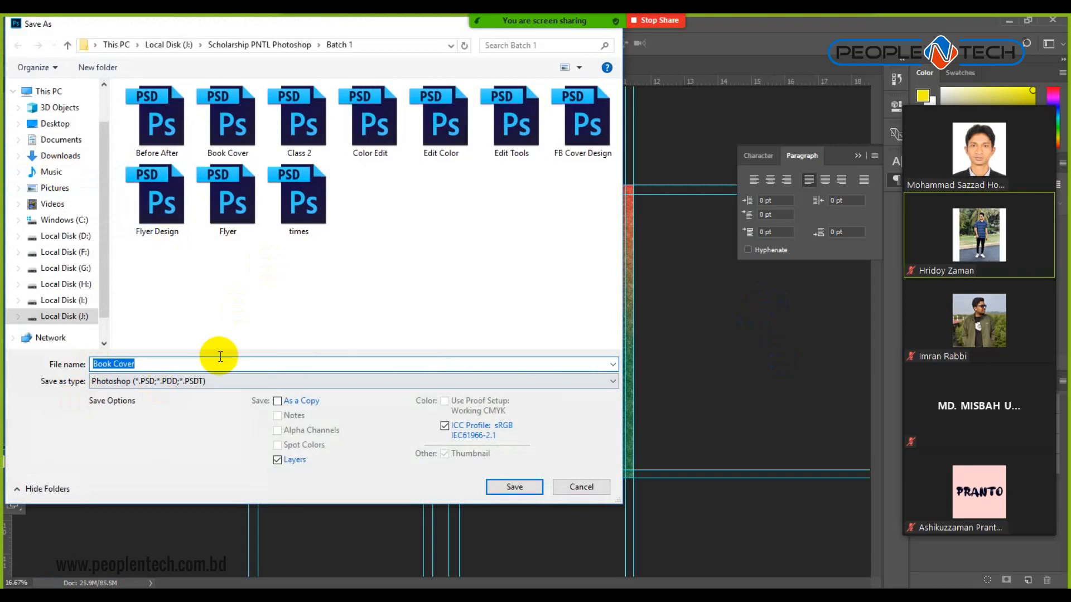
pyautogui.click(193, 381)
pyautogui.click(146, 485)
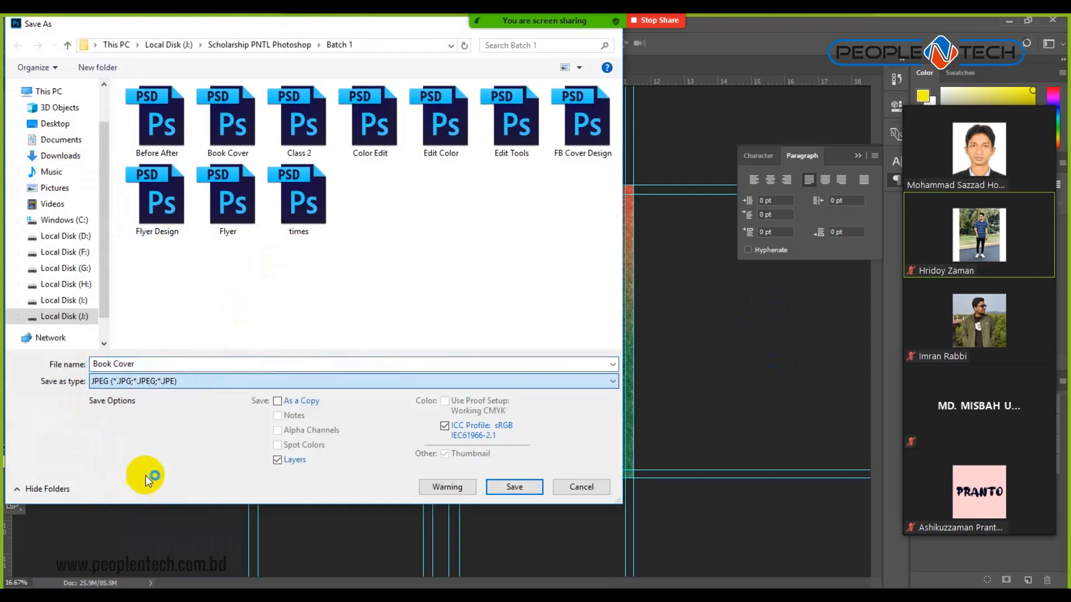
pyautogui.click(514, 487)
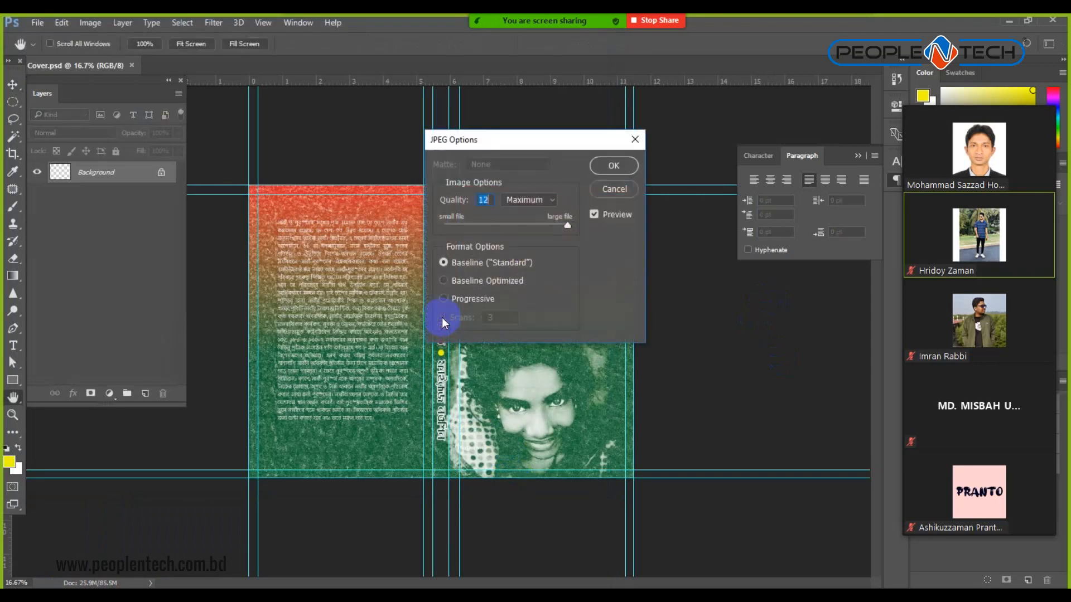
pyautogui.click(614, 167)
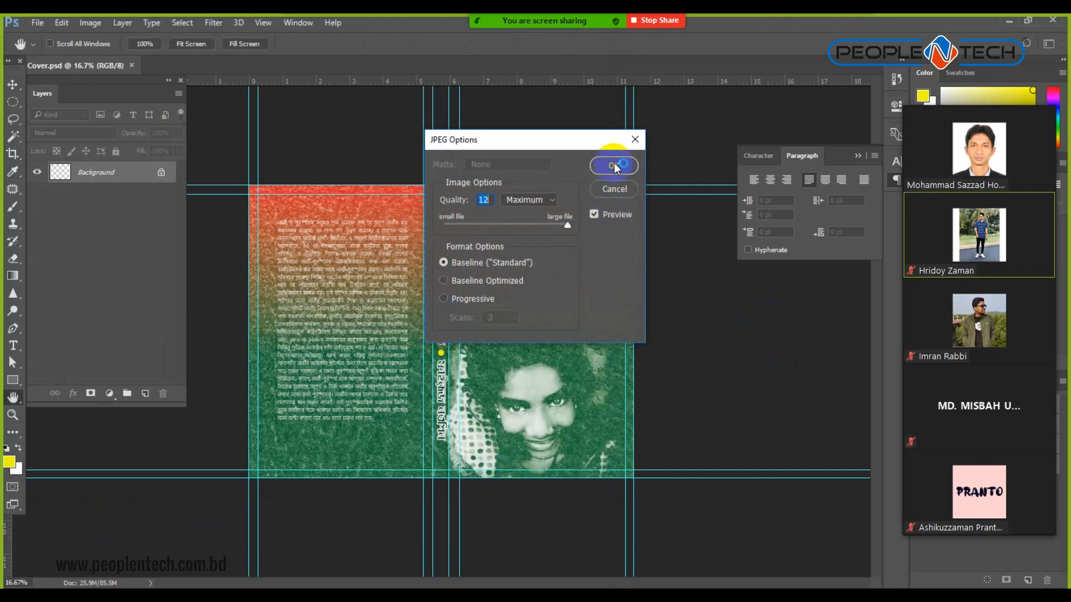
pyautogui.click(548, 200)
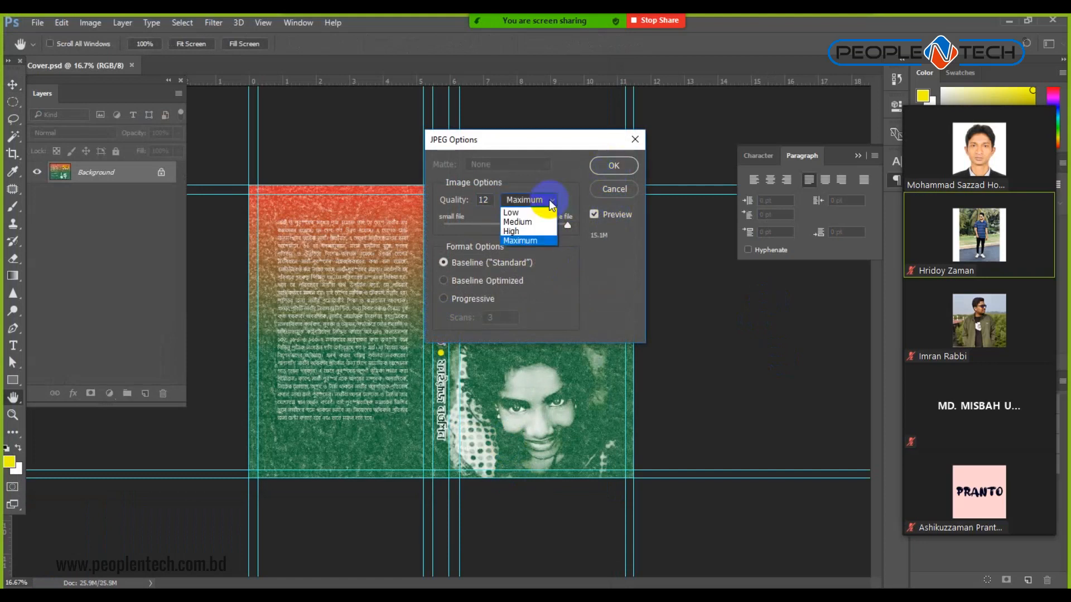
pyautogui.click(521, 231)
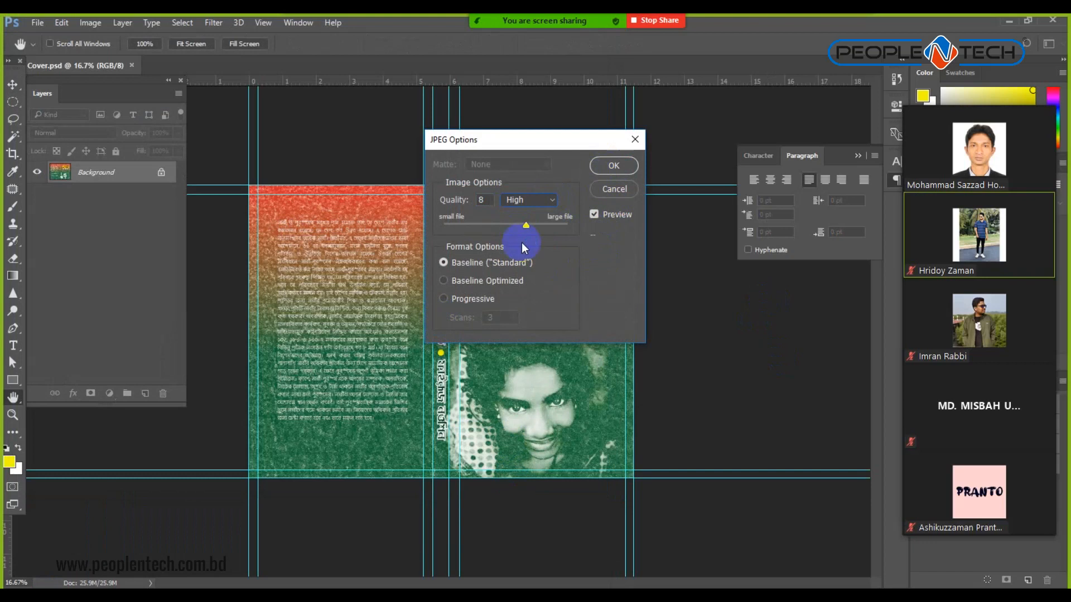
pyautogui.click(544, 201)
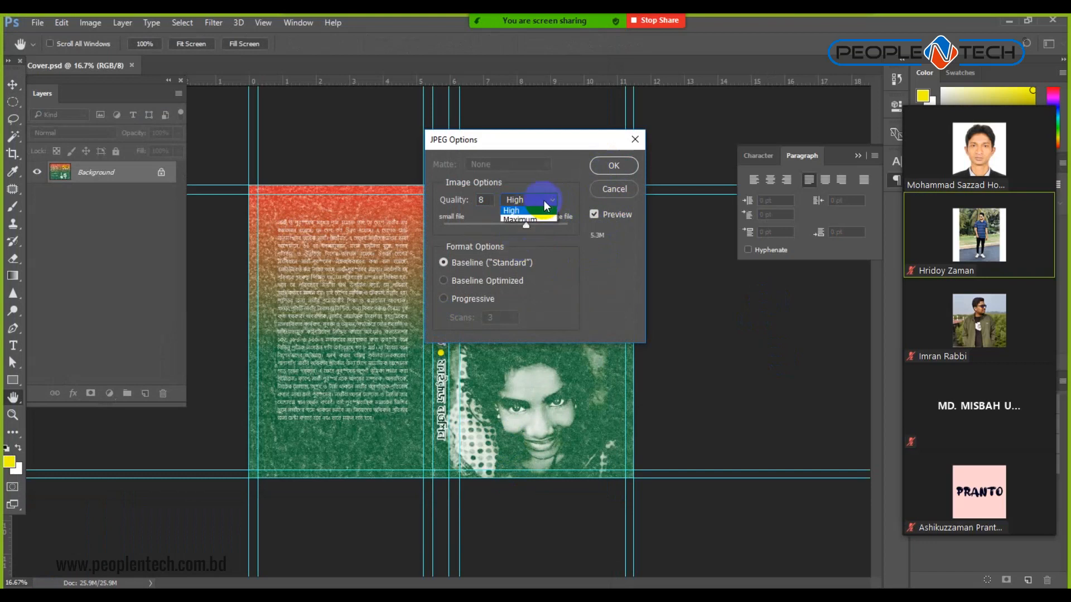
pyautogui.click(530, 224)
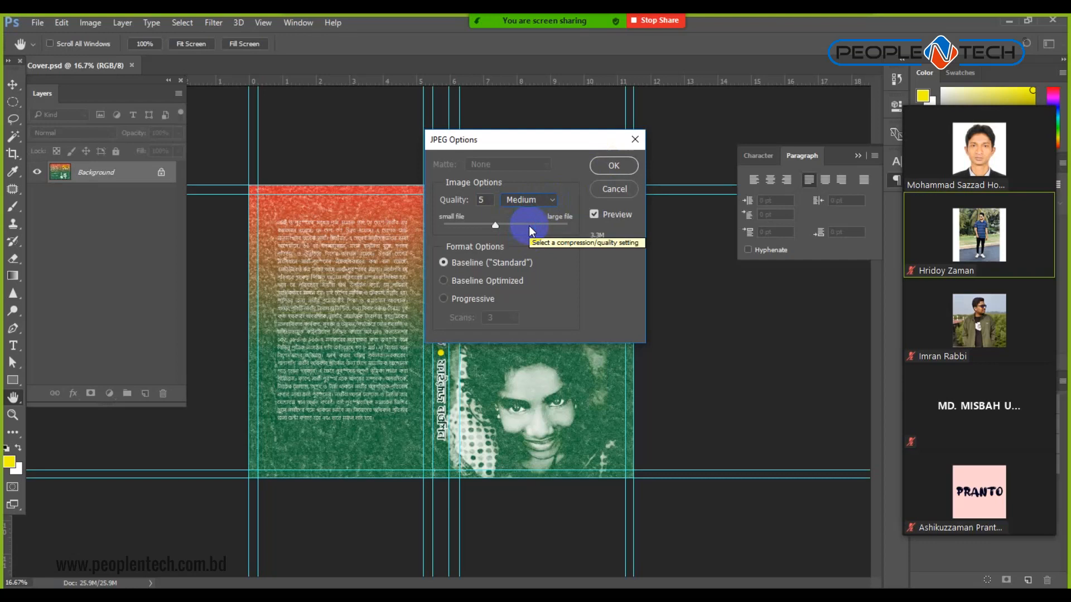
pyautogui.click(615, 168)
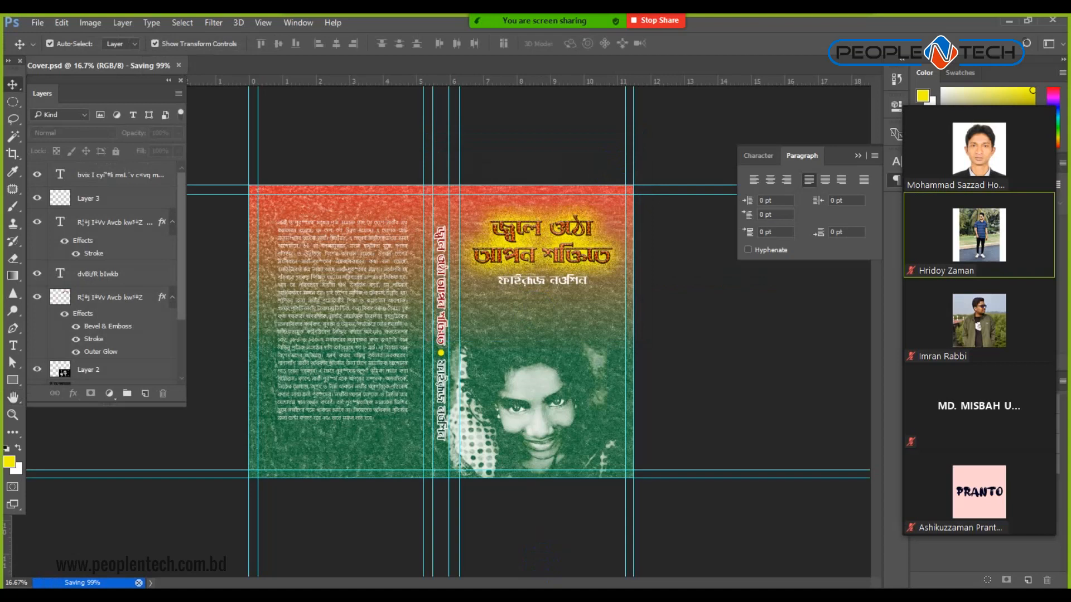
pyautogui.press('super+e')
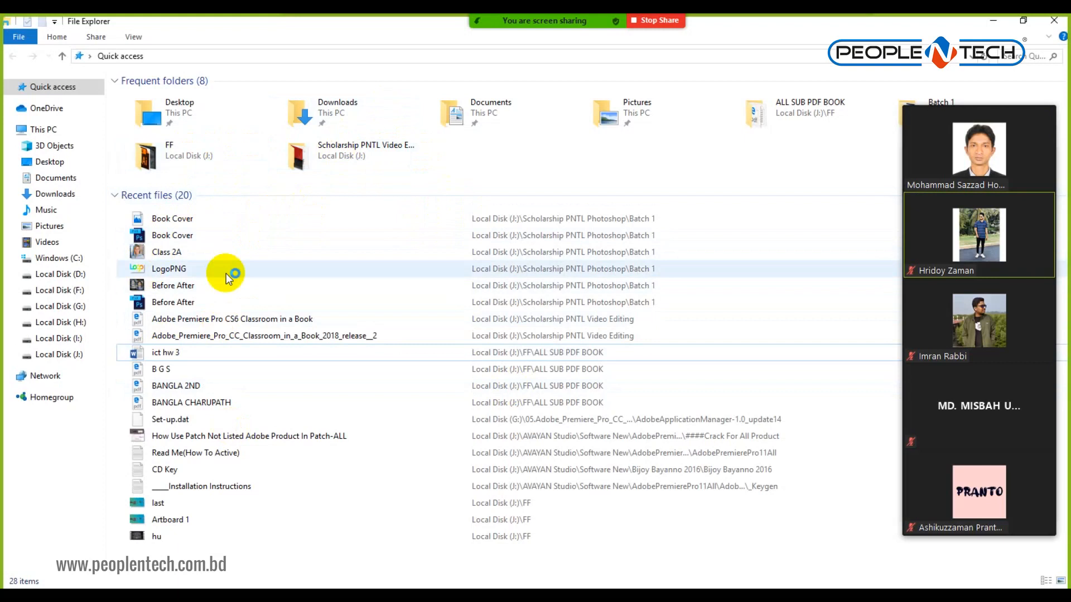
# Open Book Cover.jpg from Local Disk (J:) > Scholarship PNTL Photoshop > Batch 1.
pyautogui.doubleClick(190, 235)
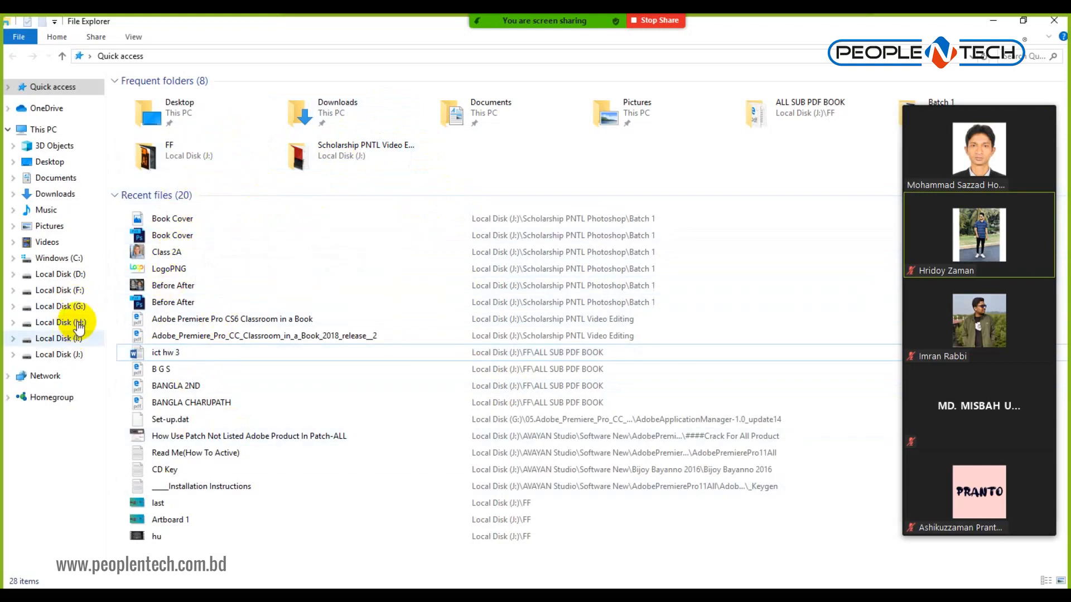
pyautogui.click(60, 355)
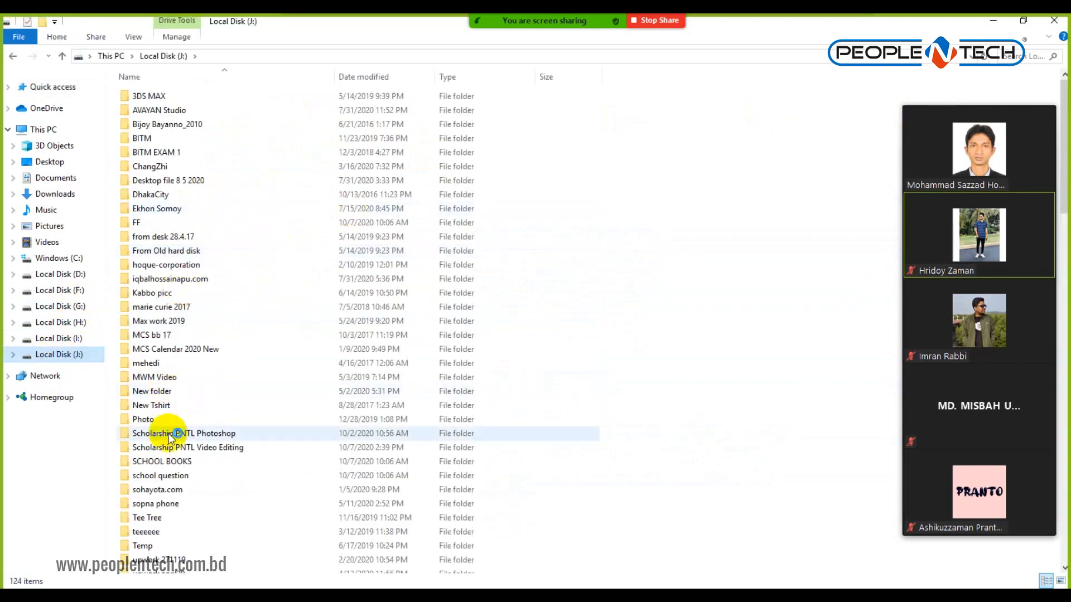
pyautogui.doubleClick(205, 435)
pyautogui.doubleClick(149, 136)
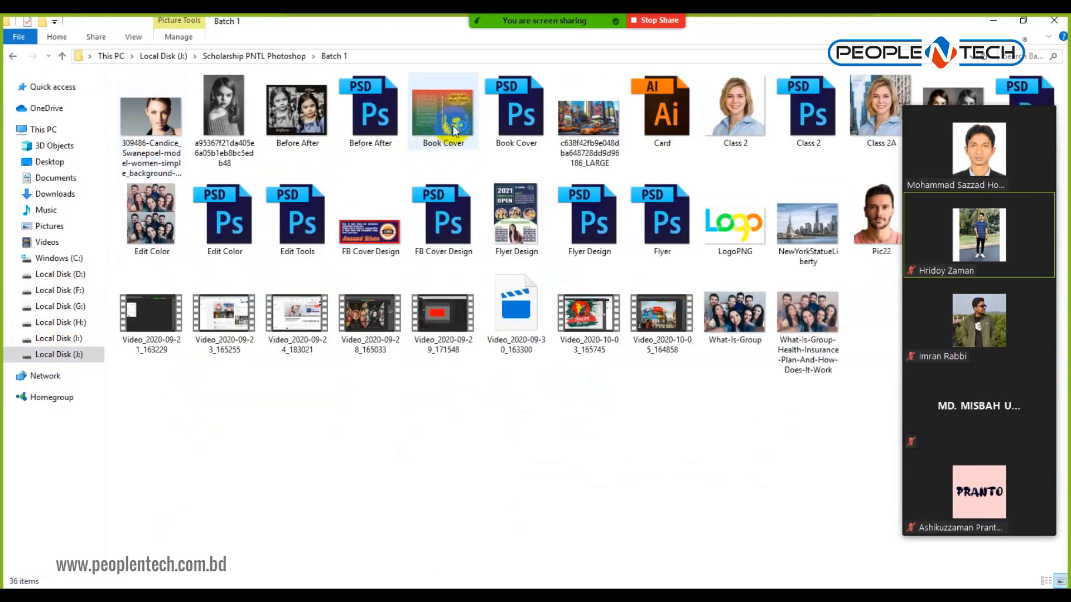
pyautogui.click(451, 131)
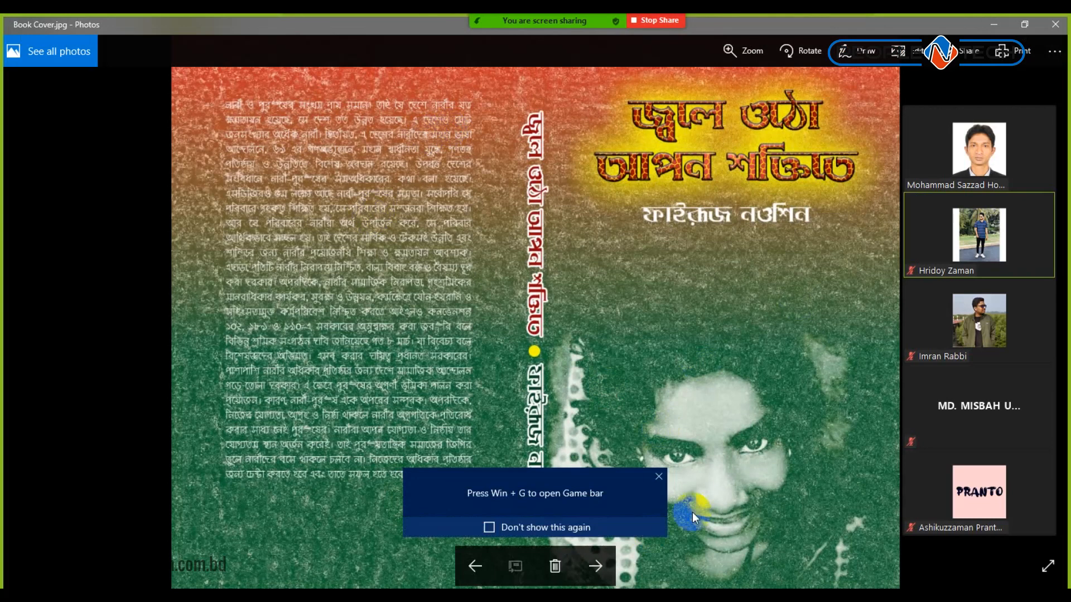
# Dismiss the Game bar notice, review Book Cover.jpg in Photos, and close it.
pyautogui.click(658, 477)
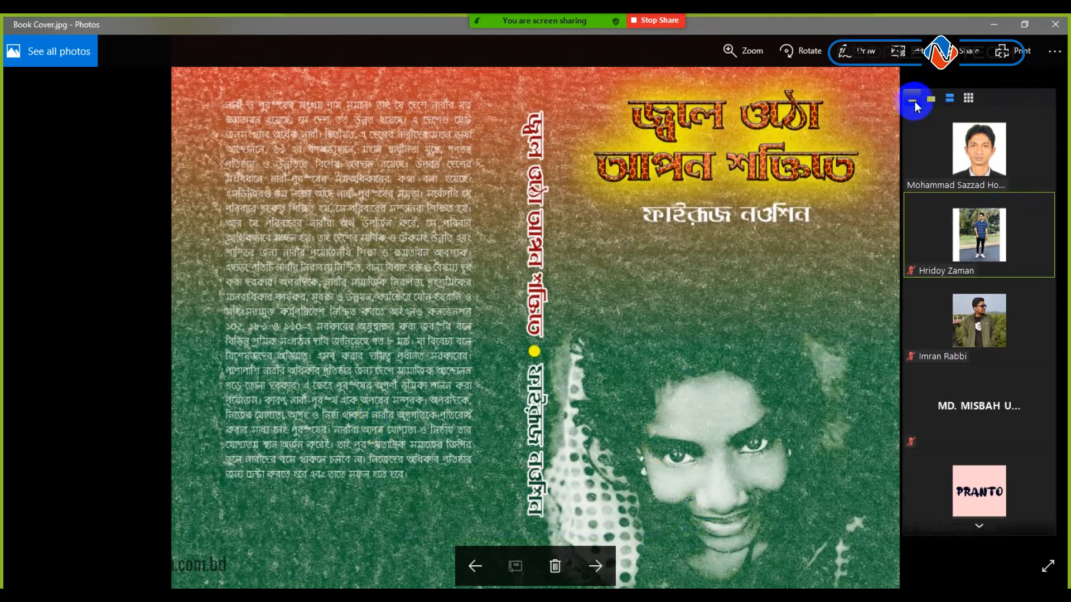
pyautogui.click(913, 99)
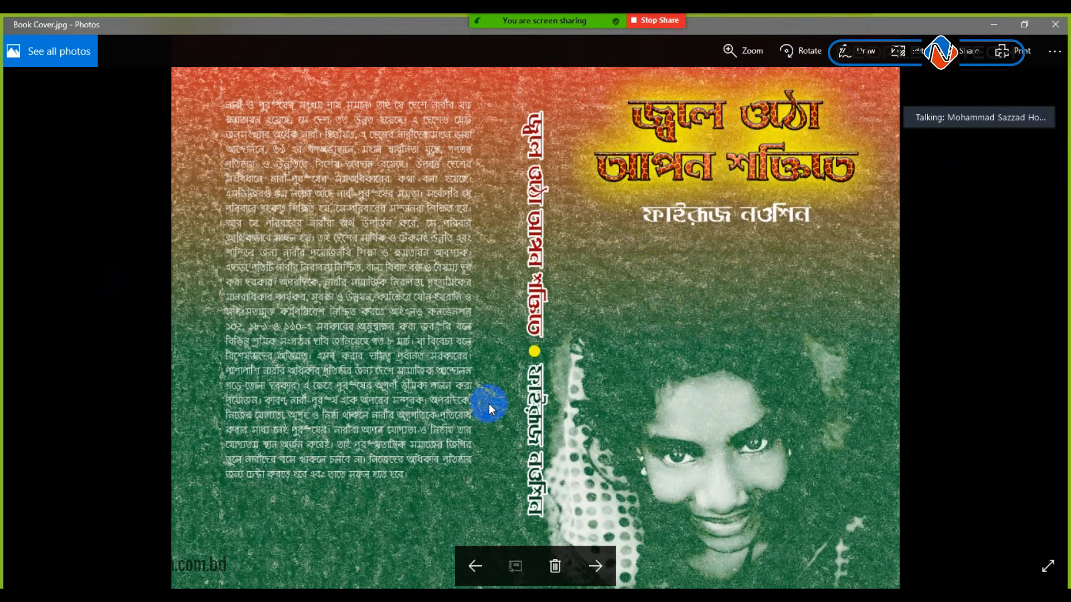
pyautogui.click(1055, 27)
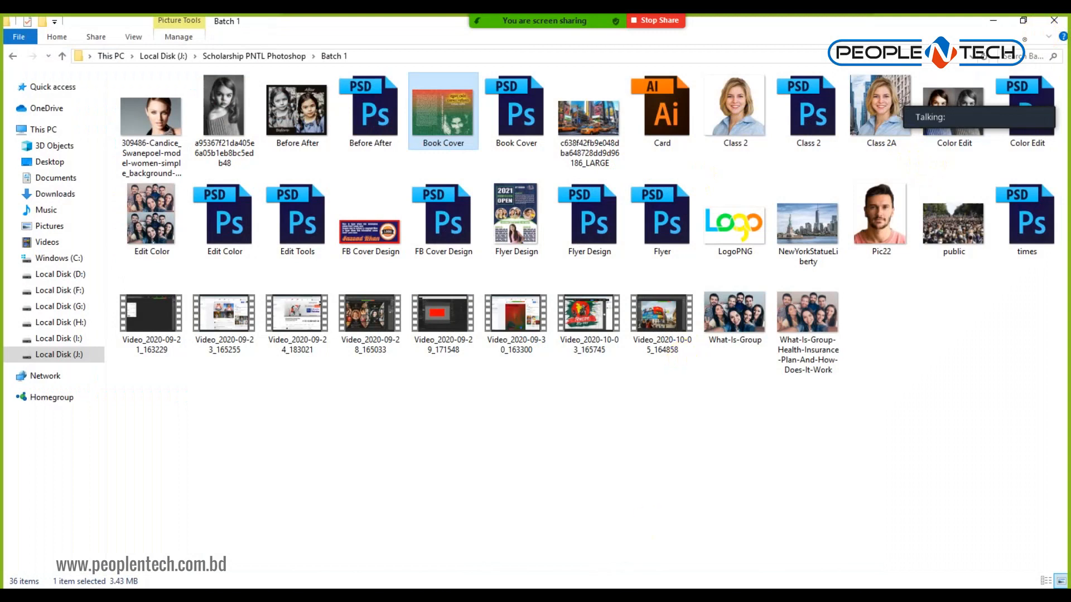
# Go to the Bangla Converter and select all the converted text in the lower box.
pyautogui.hotkey('alt', 'Tab')
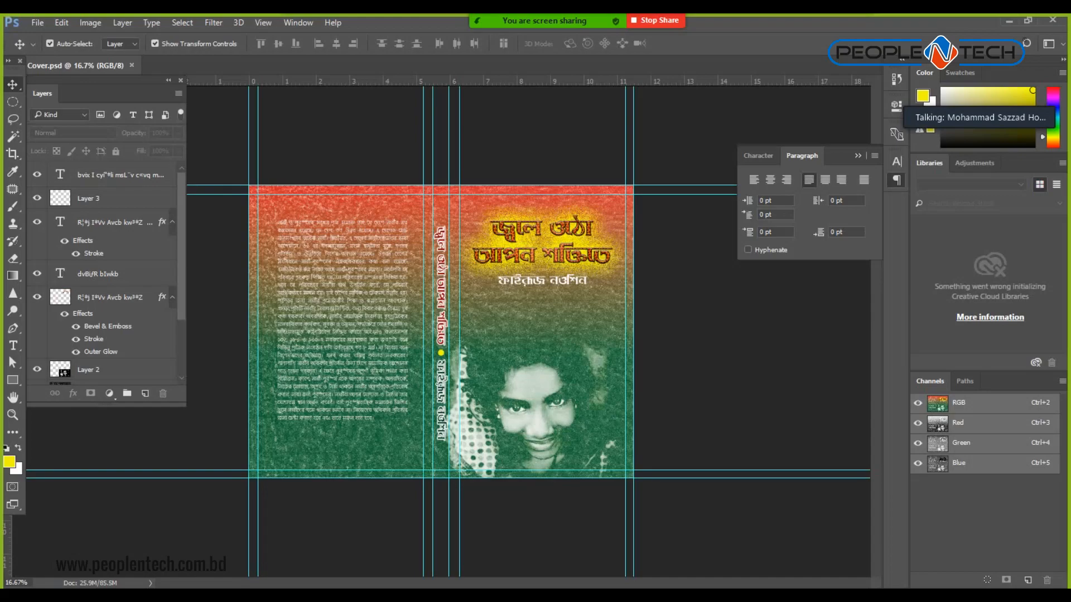
pyautogui.hotkey('alt', 'Tab')
pyautogui.click(554, 360)
pyautogui.hotkey('ctrl', 'a')
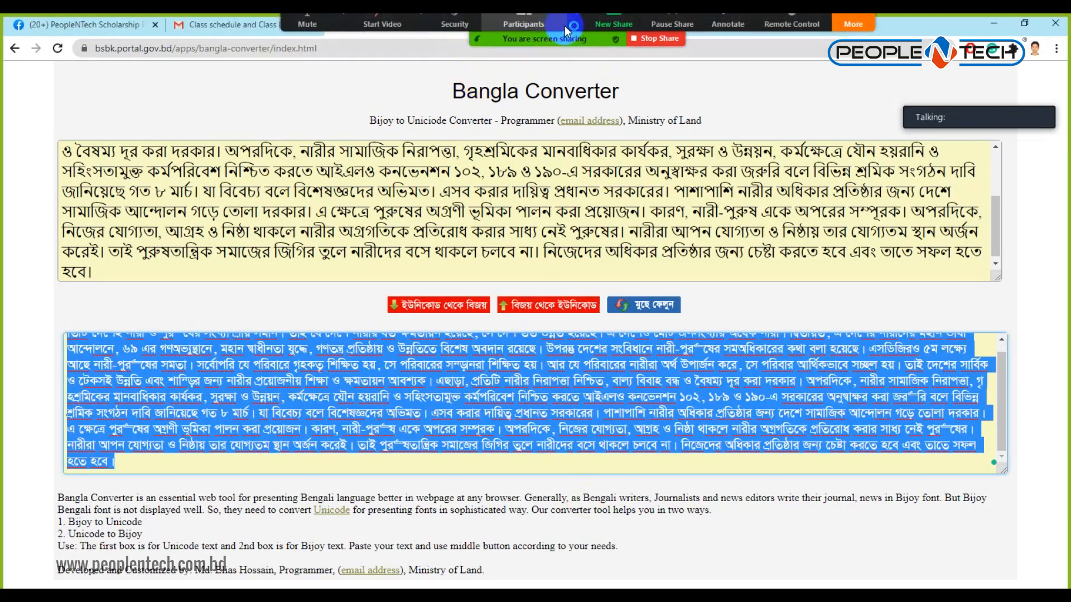
# Open the class schedule email tab in Gmail, then return to Photoshop.
pyautogui.click(853, 28)
pyautogui.click(874, 55)
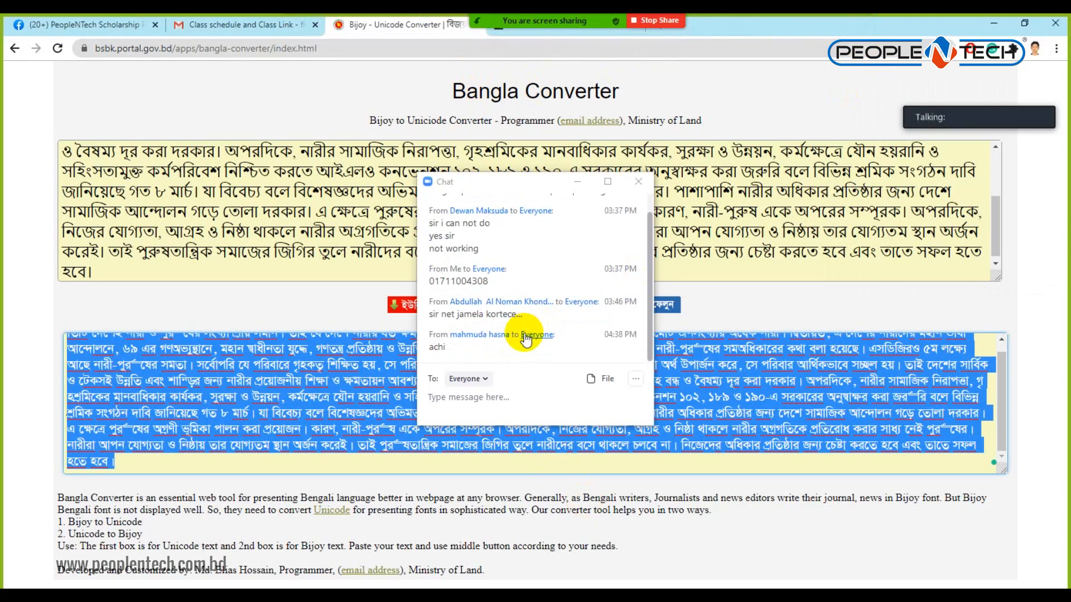
pyautogui.click(638, 181)
pyautogui.moveTo(444, 21)
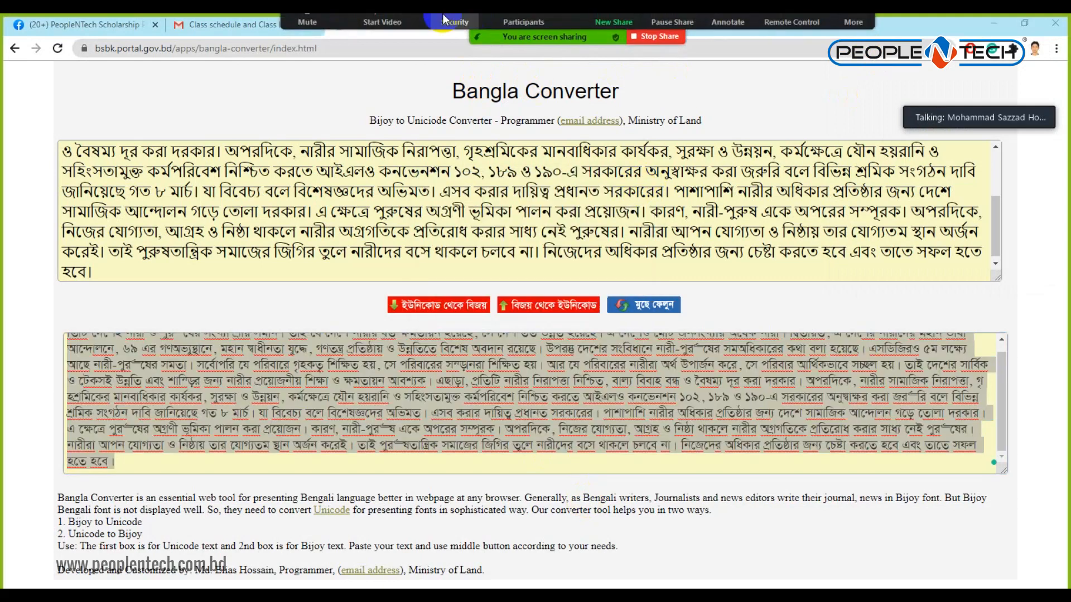
pyautogui.click(229, 24)
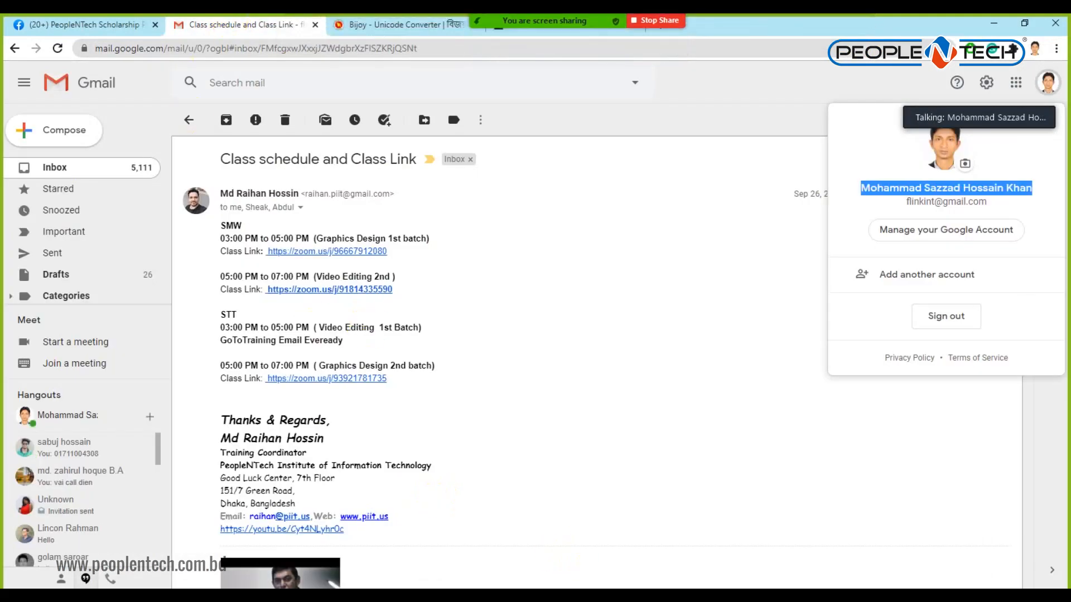
pyautogui.hotkey('alt', 'Tab')
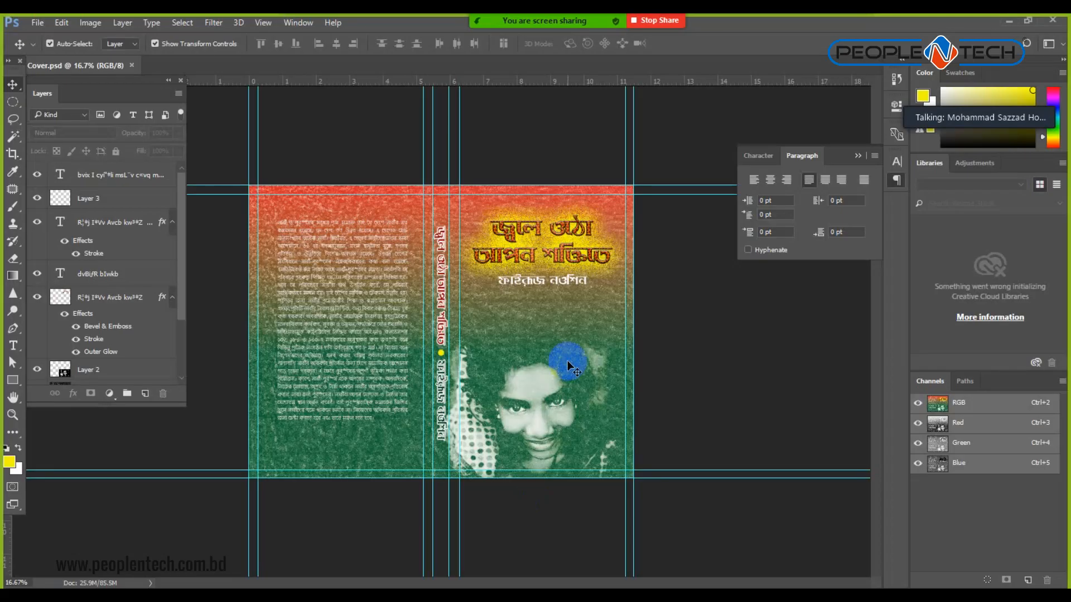
# Nudge the title and author-name text layers down on the front cover.
pyautogui.hotkey('ctrl', '+')
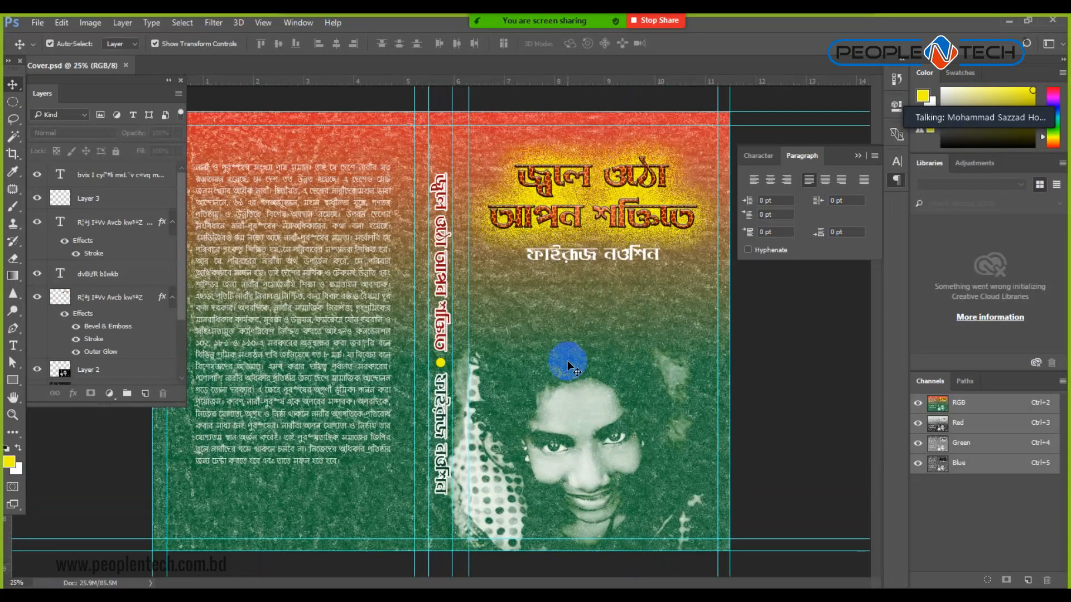
pyautogui.click(569, 223)
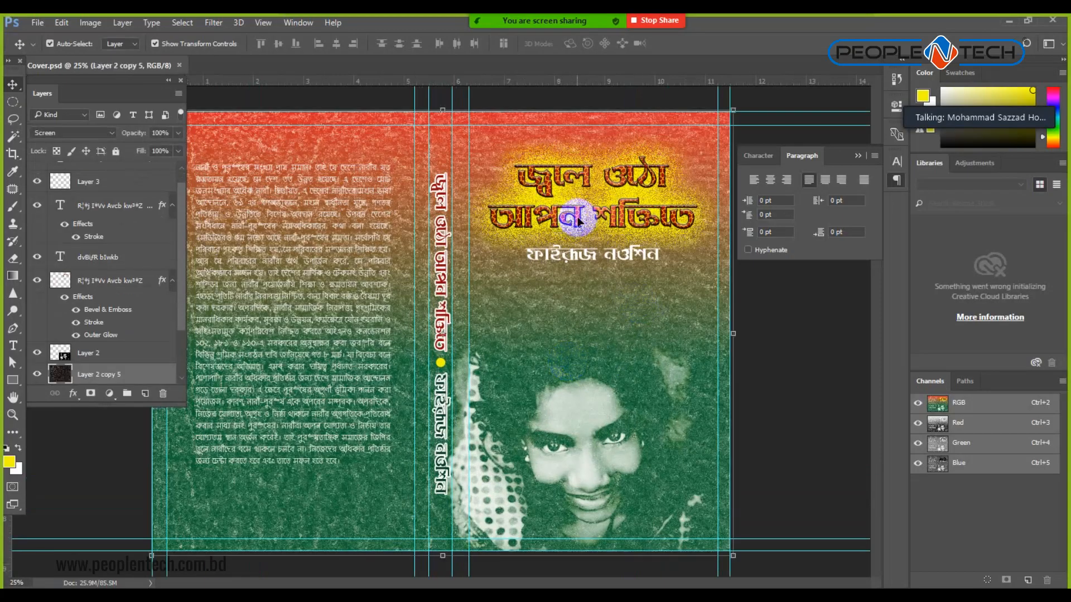
pyautogui.click(579, 222)
pyautogui.click(583, 256)
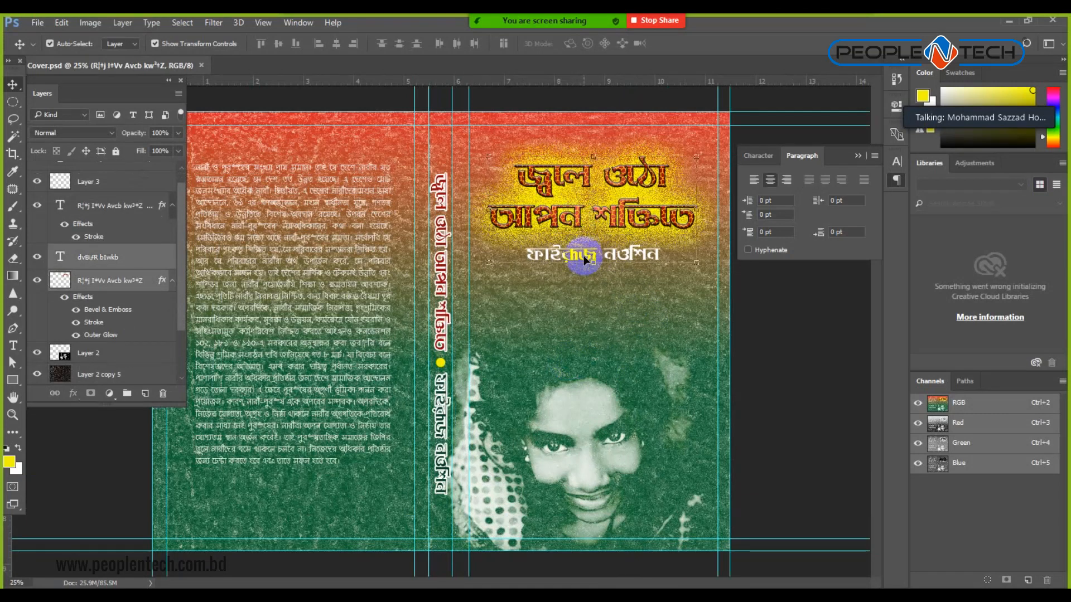
pyautogui.hotkey('shift', 'Down')
pyautogui.hotkey('shift', 'Down')
pyautogui.hotkey('shift', 'Down')
pyautogui.hotkey('shift', 'Down')
pyautogui.hotkey('shift', 'Down')
pyautogui.hotkey('shift', 'Down')
pyautogui.hotkey('shift', 'Down')
pyautogui.hotkey('shift', 'Down')
pyautogui.hotkey('shift', 'Down')
pyautogui.hotkey('shift', 'Down')
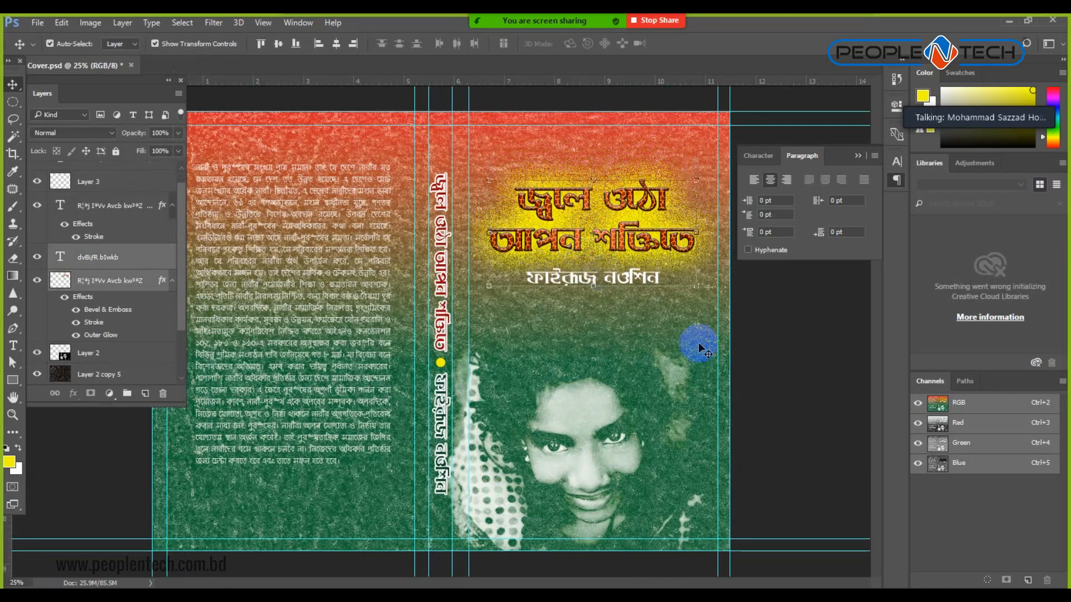
pyautogui.click(782, 358)
# Nudge the back-cover body text down and left, then deselect the text layer.
pyautogui.click(314, 289)
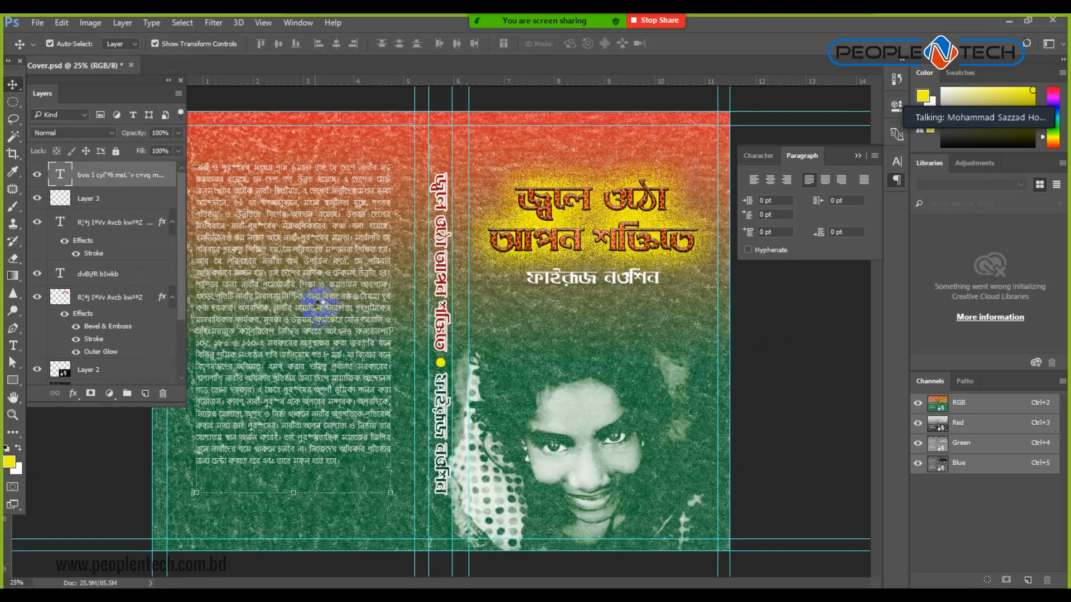
pyautogui.hotkey('shift', 'Down')
pyautogui.hotkey('shift', 'Down')
pyautogui.hotkey('shift', 'Down')
pyautogui.hotkey('shift', 'Down')
pyautogui.hotkey('shift', 'Down')
pyautogui.hotkey('shift', 'Down')
pyautogui.hotkey('shift', 'Down')
pyautogui.hotkey('shift', 'Down')
pyautogui.hotkey('shift', 'Down')
pyautogui.hotkey('shift', 'Down')
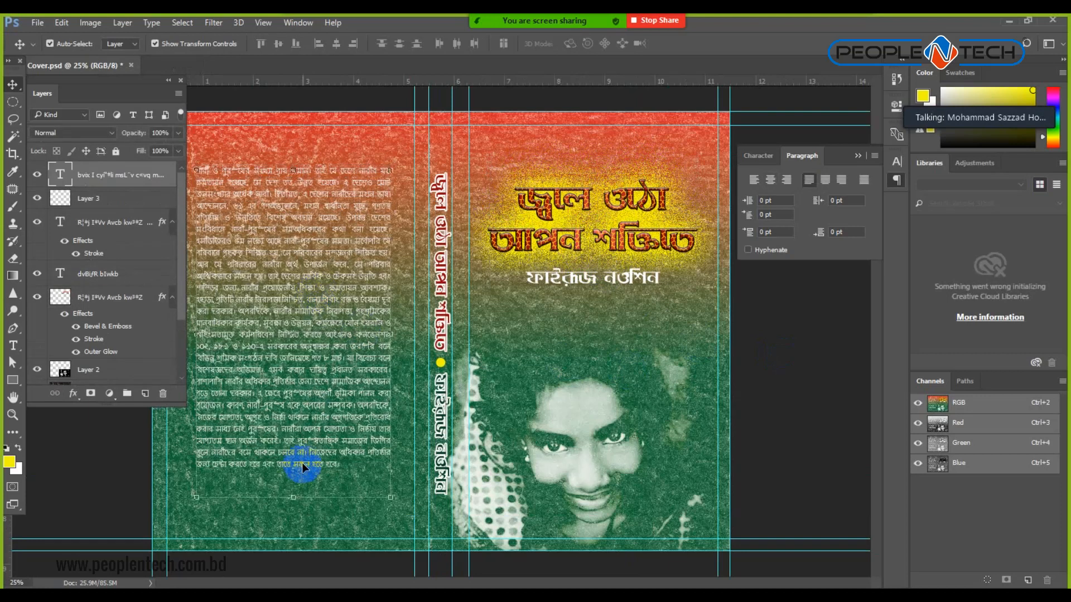
pyautogui.hotkey('shift', 'Down')
pyautogui.hotkey('shift', 'Down')
pyautogui.hotkey('shift', 'Down')
pyautogui.hotkey('shift', 'Down')
pyautogui.hotkey('shift', 'Down')
pyautogui.hotkey('shift', 'Down')
pyautogui.hotkey('shift', 'Down')
pyautogui.hotkey('shift', 'Down')
pyautogui.hotkey('shift', 'Down')
pyautogui.hotkey('shift', 'Down')
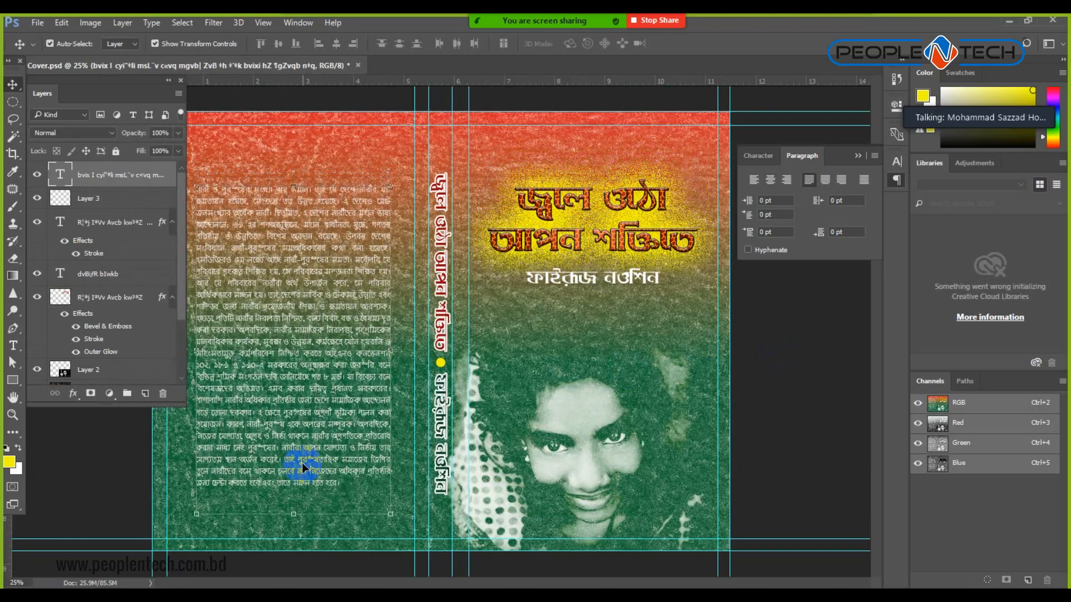
pyautogui.hotkey('shift', 'Left')
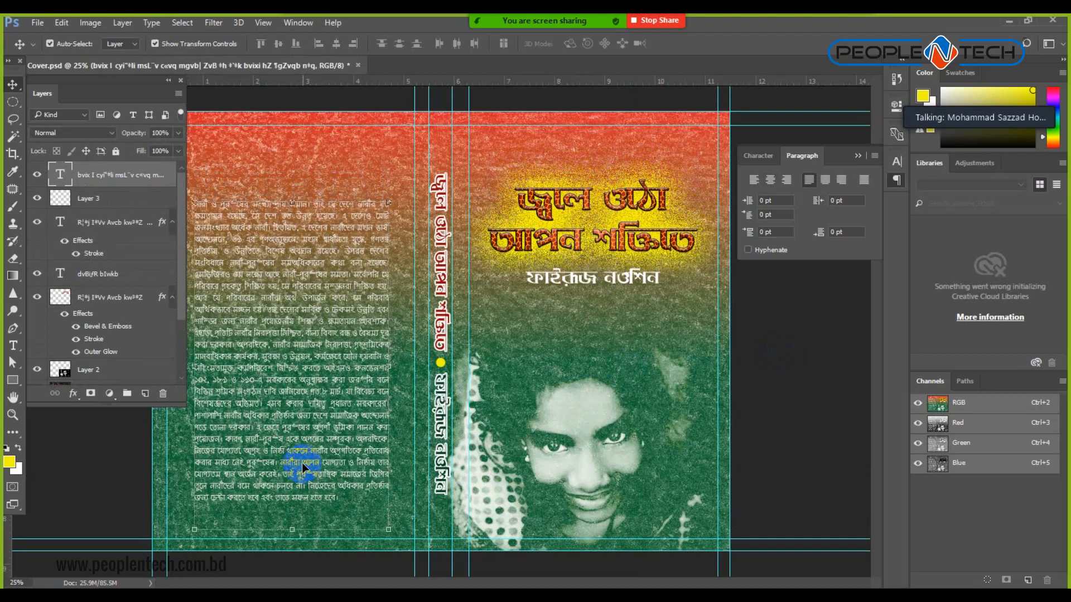
pyautogui.hotkey('shift', 'Left')
pyautogui.hotkey('shift', 'Down')
pyautogui.hotkey('shift', 'Down')
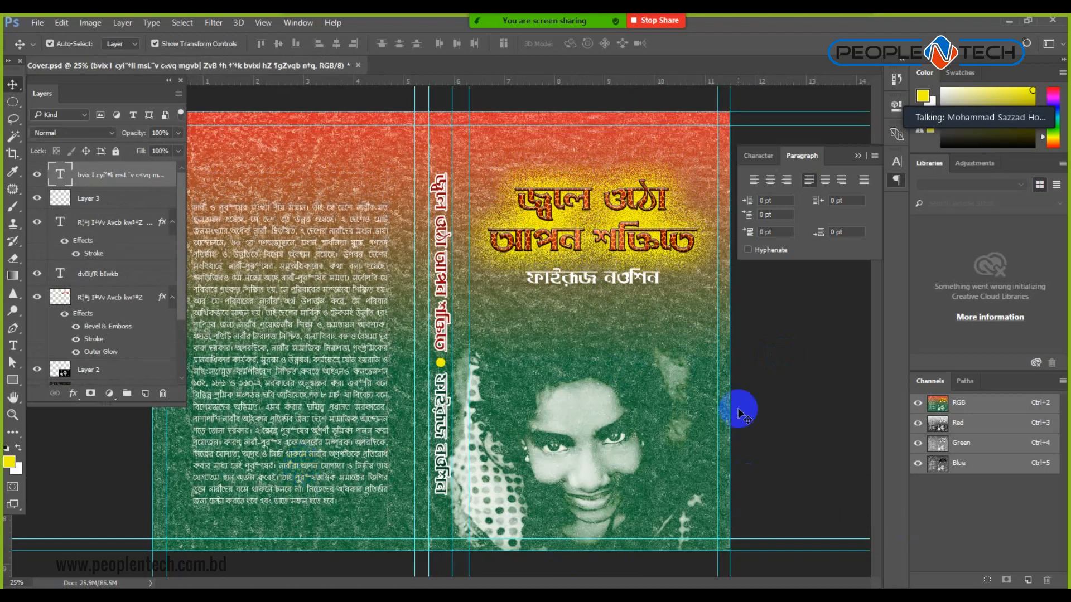
pyautogui.click(741, 414)
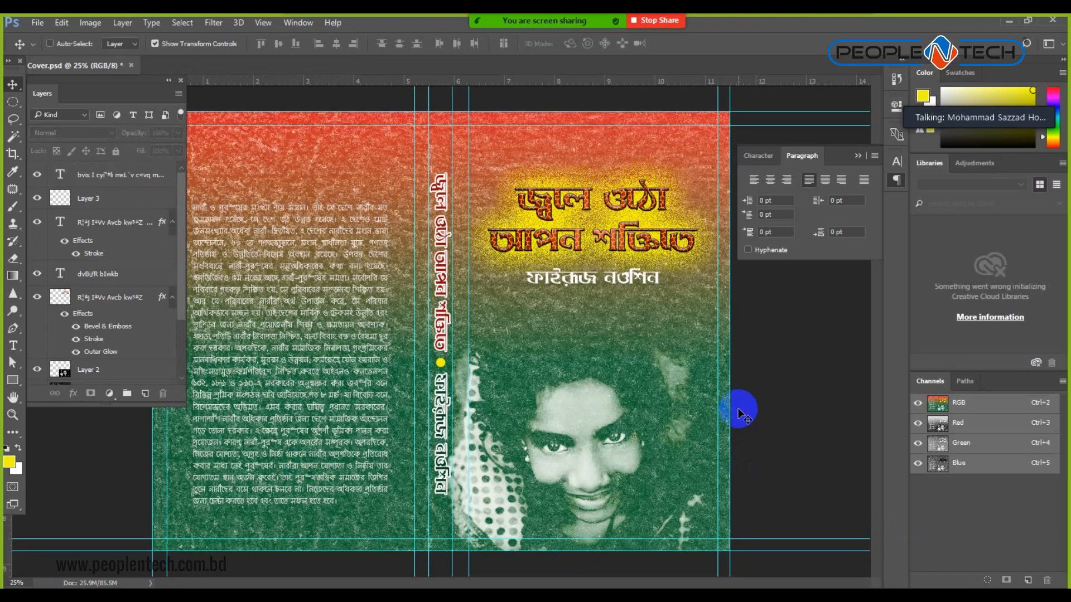
# Save Cover.psd and close it so Book Cover.psd tops the recent files list.
pyautogui.hotkey('ctrl', 's')
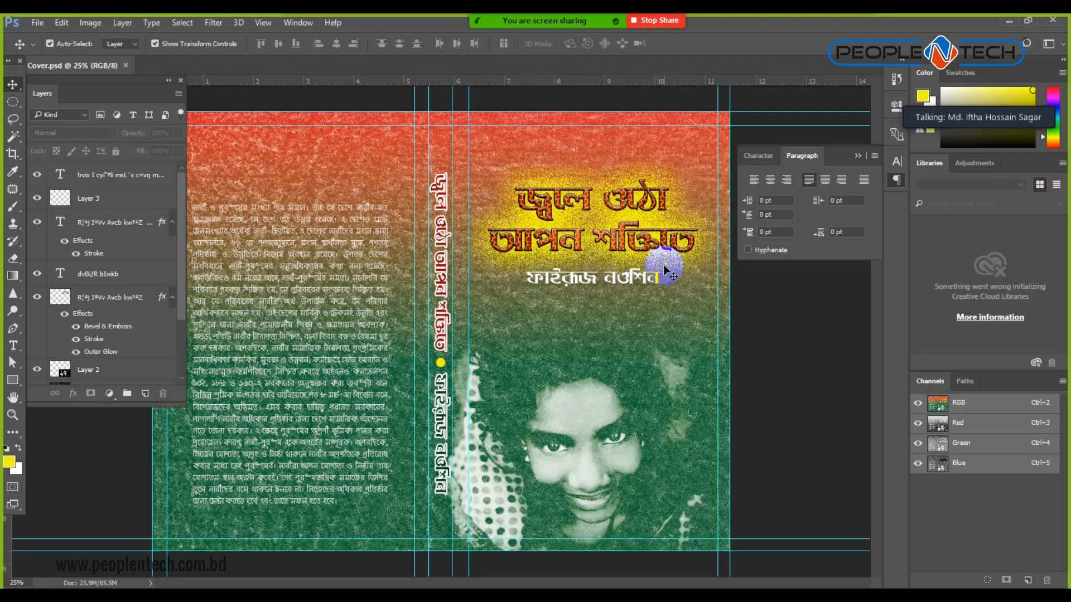
pyautogui.press('ctrl')
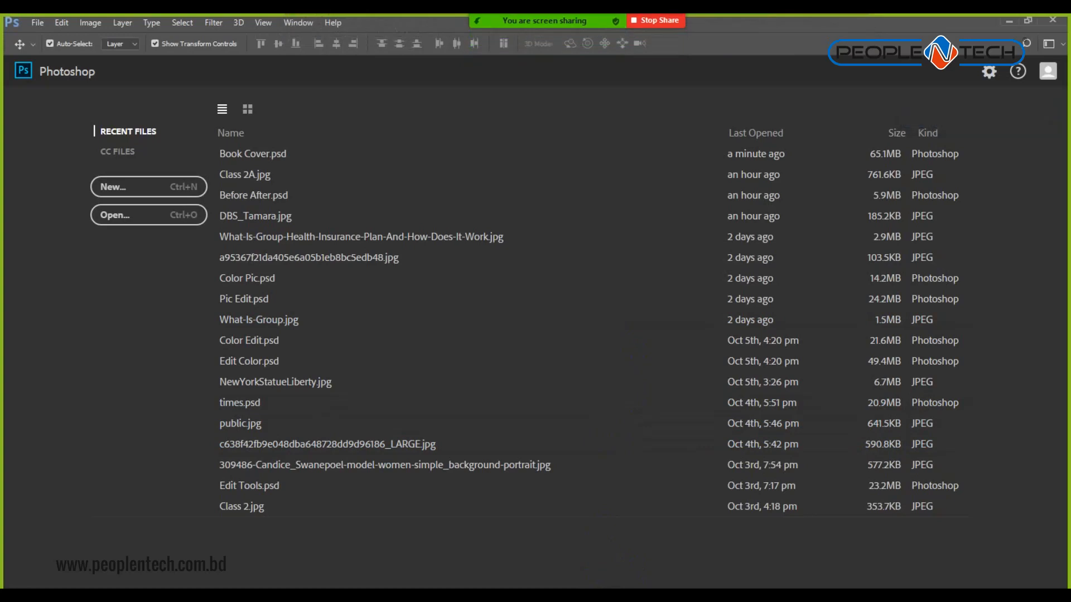
# Preview LogoPNG.png from the Batch 1 folder in Photos, showing the multicoloured 'Logo' wordmark.
pyautogui.hotkey('alt', 'Tab')
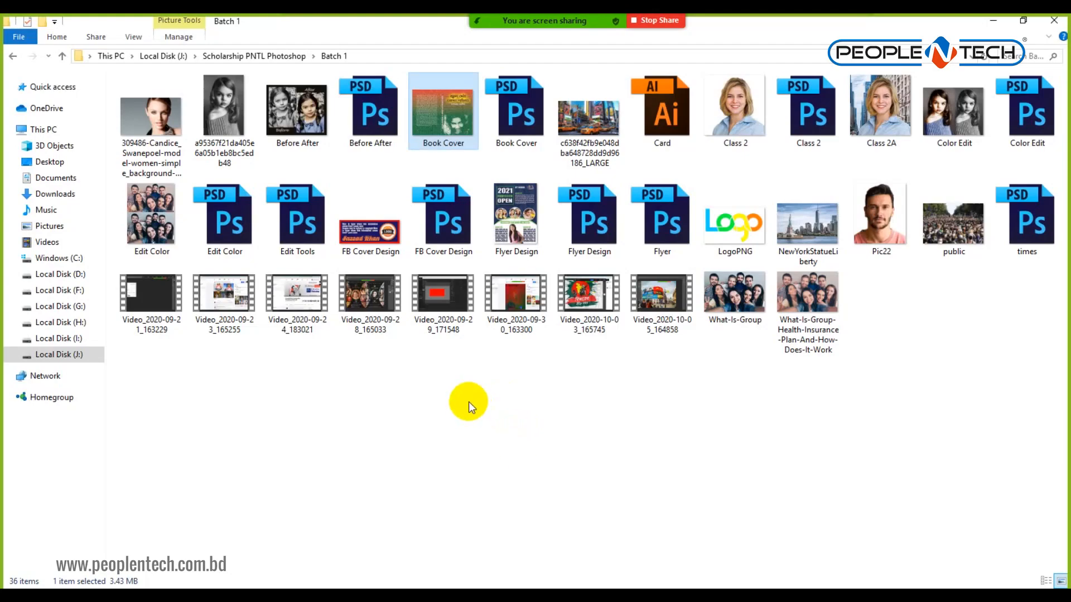
pyautogui.doubleClick(741, 228)
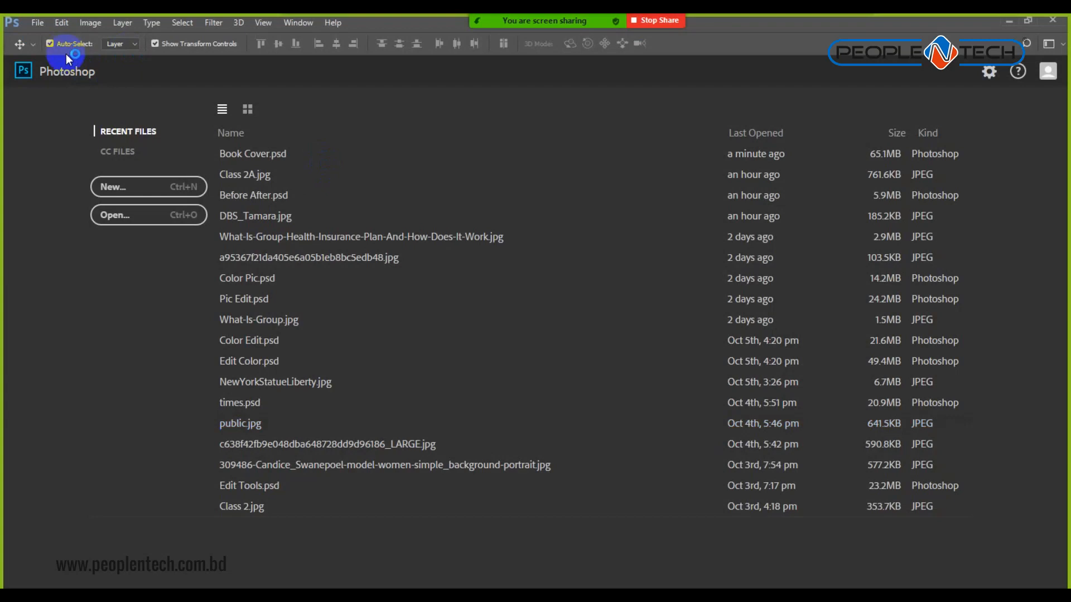
# Open LogoPNG.png from Batch 1 in Photoshop as Layer 0 and zoom to 400%.
pyautogui.click(119, 223)
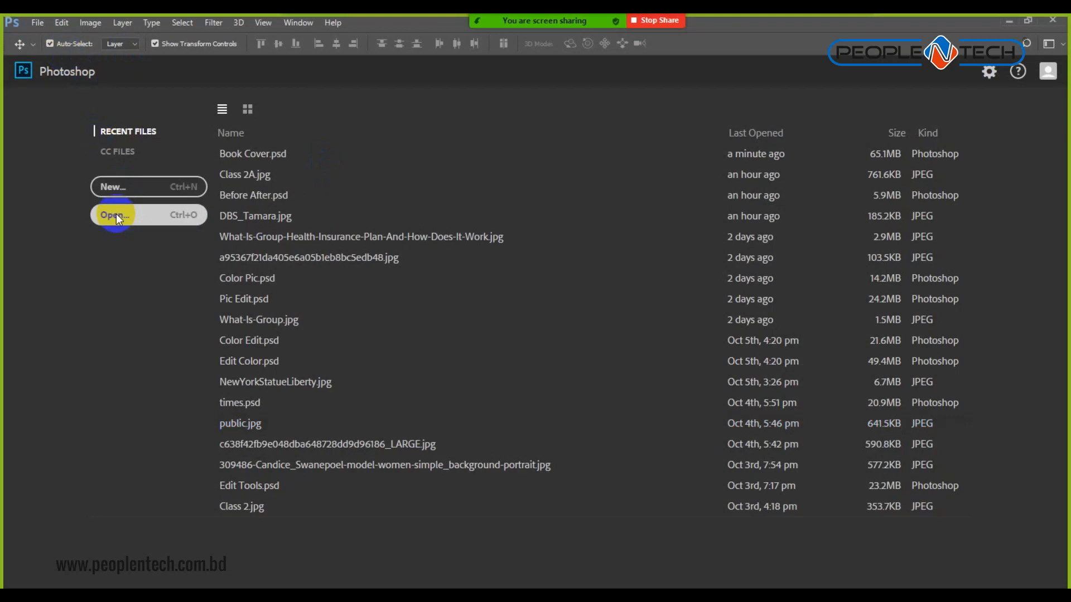
pyautogui.scroll(-4, 353, 291)
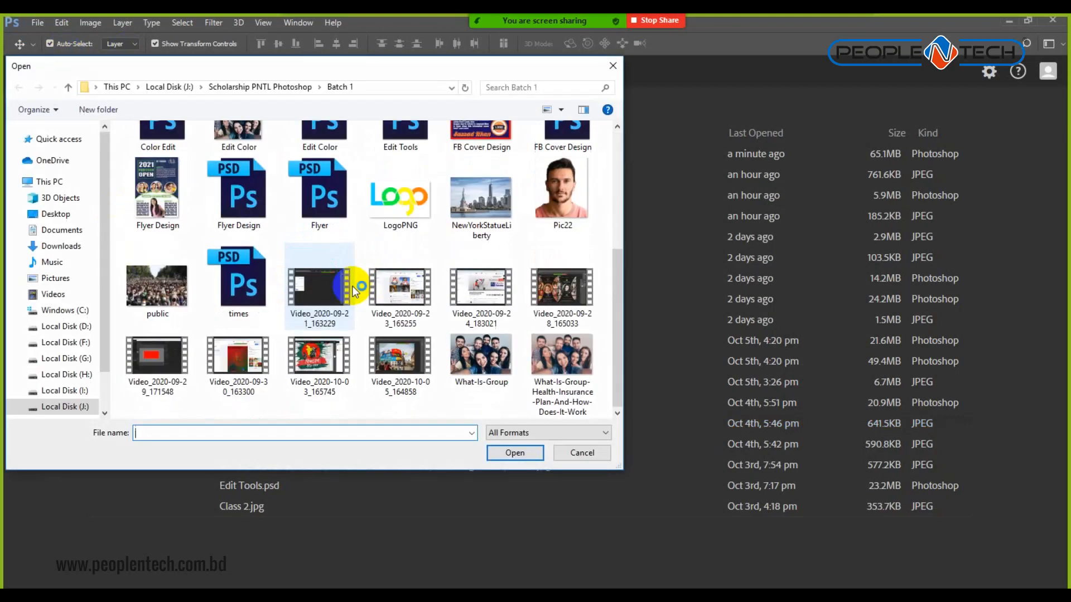
pyautogui.click(410, 180)
pyautogui.click(522, 453)
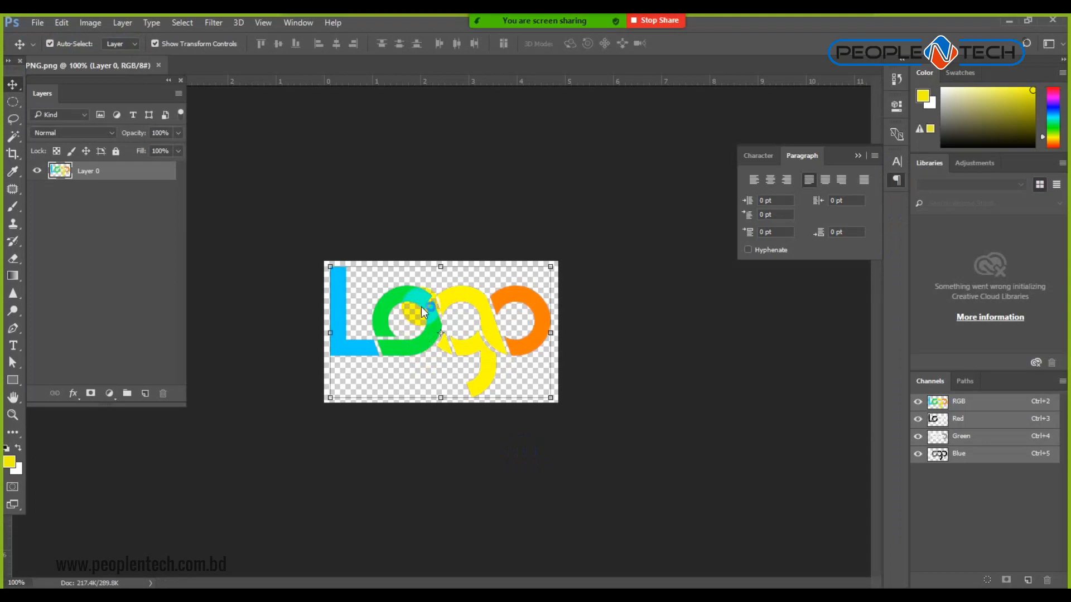
pyautogui.click(838, 389)
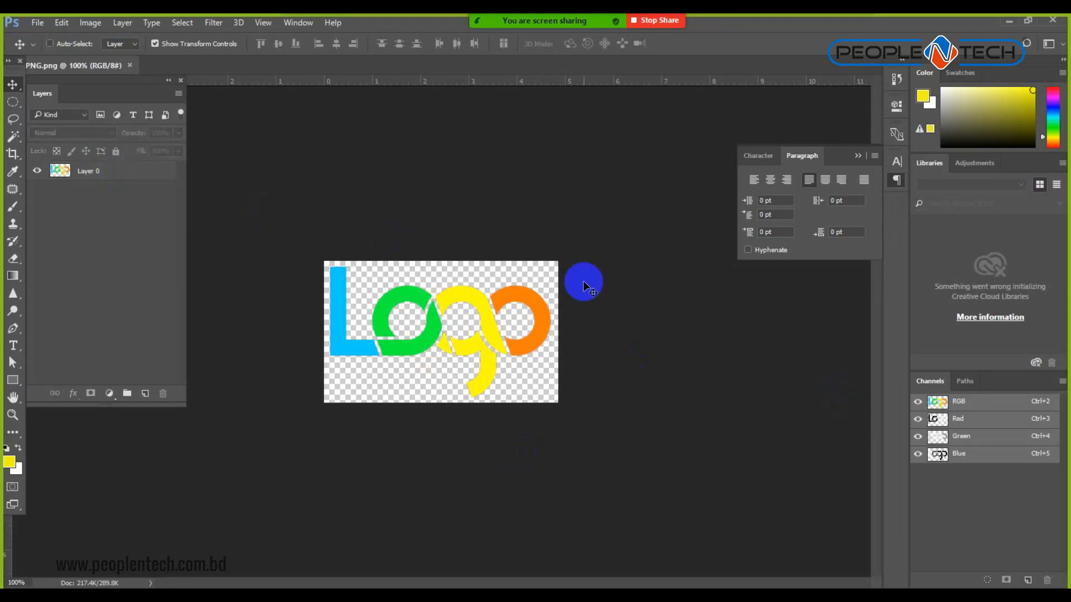
pyautogui.hotkey('ctrl', '+')
pyautogui.hotkey('ctrl', '+')
pyautogui.hotkey('ctrl', '+')
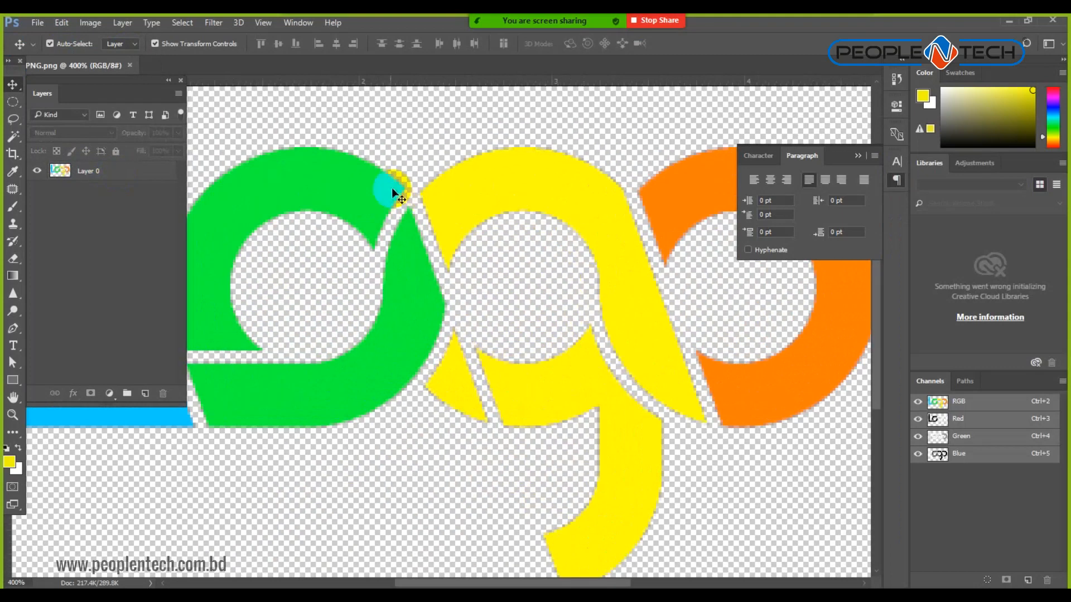
# Load Layer 0's coloured 'Logo' shapes as a selection, leaving layer styles unchanged.
pyautogui.keyDown('ctrl'); pyautogui.click(61, 173); pyautogui.keyUp('ctrl')
pyautogui.doubleClick(60, 172)
pyautogui.click(861, 194)
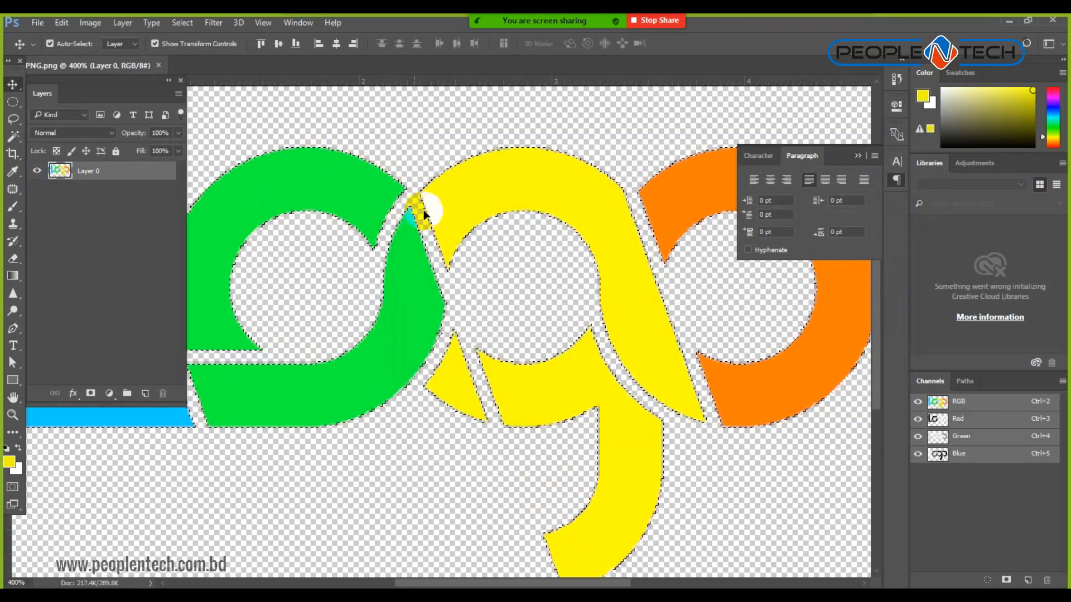
# Contract the selection by 1 pixel, then invert it to the area around the logo.
pyautogui.click(182, 23)
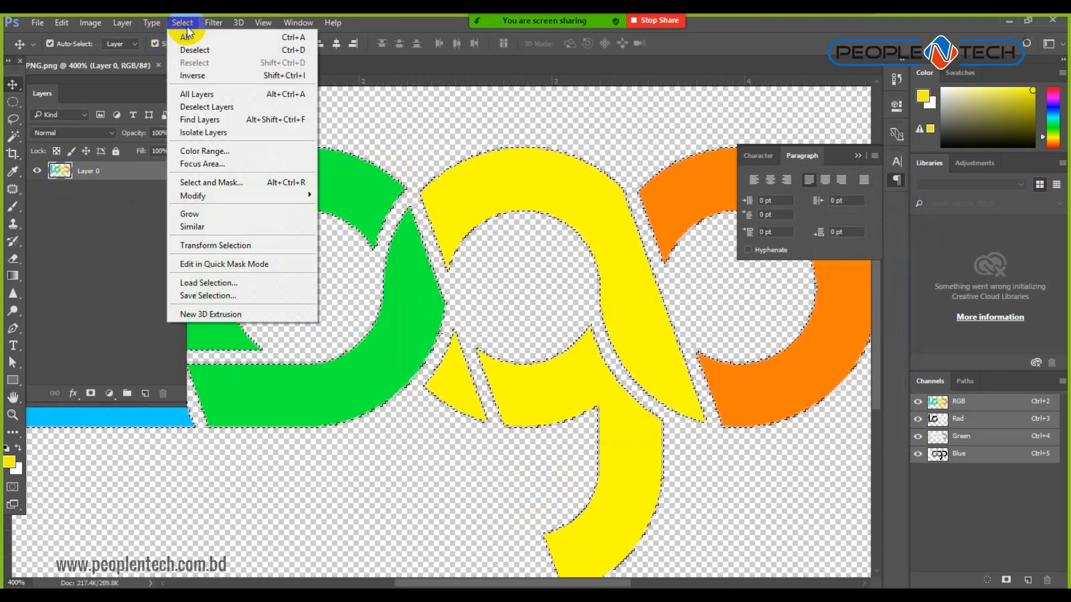
pyautogui.click(220, 200)
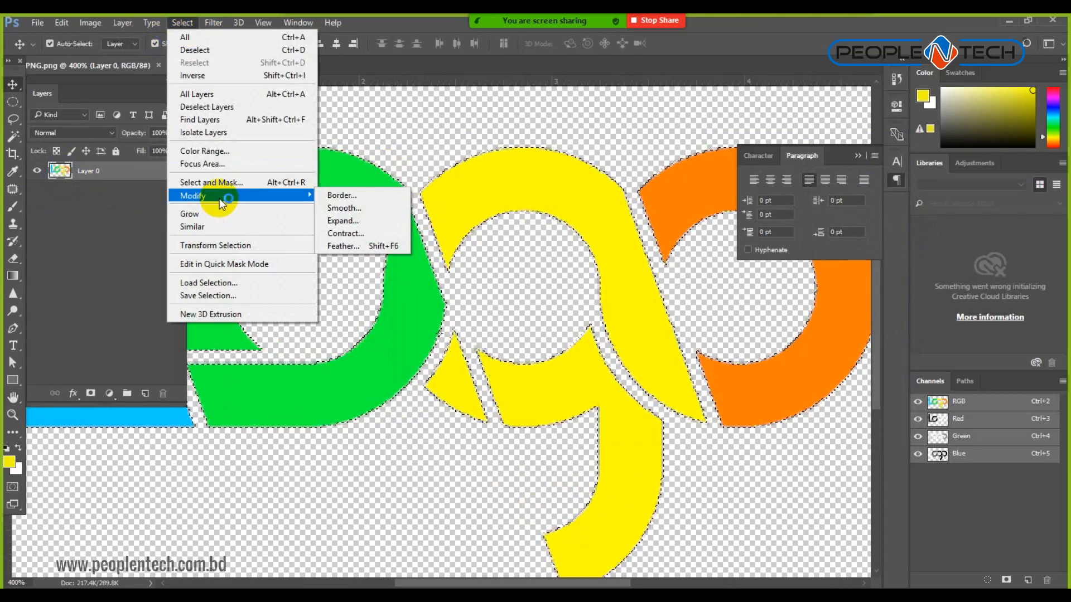
pyautogui.click(366, 231)
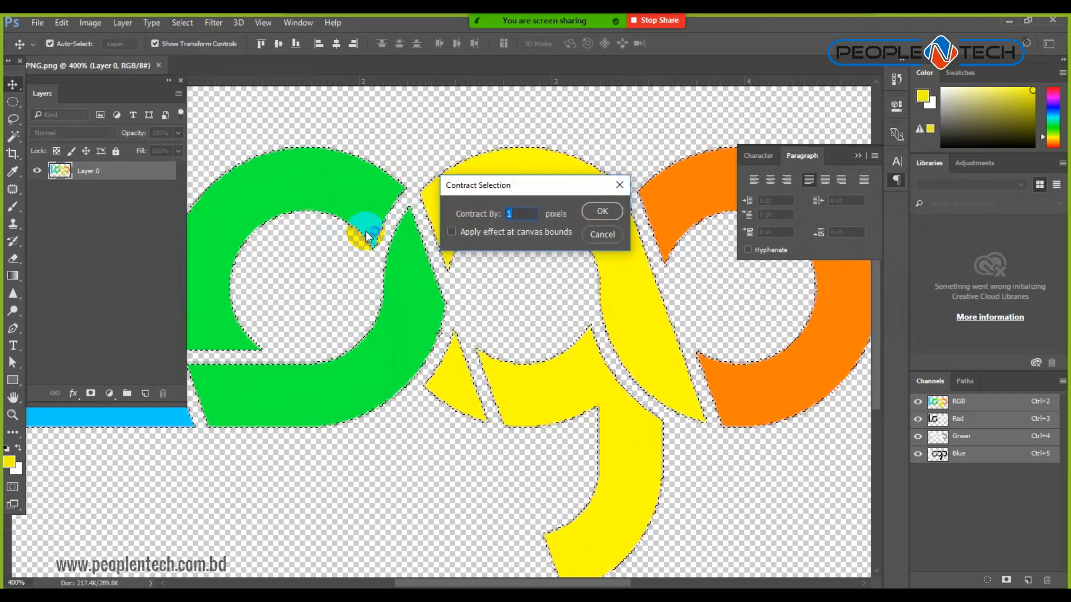
pyautogui.write('.5')
pyautogui.press('Return')
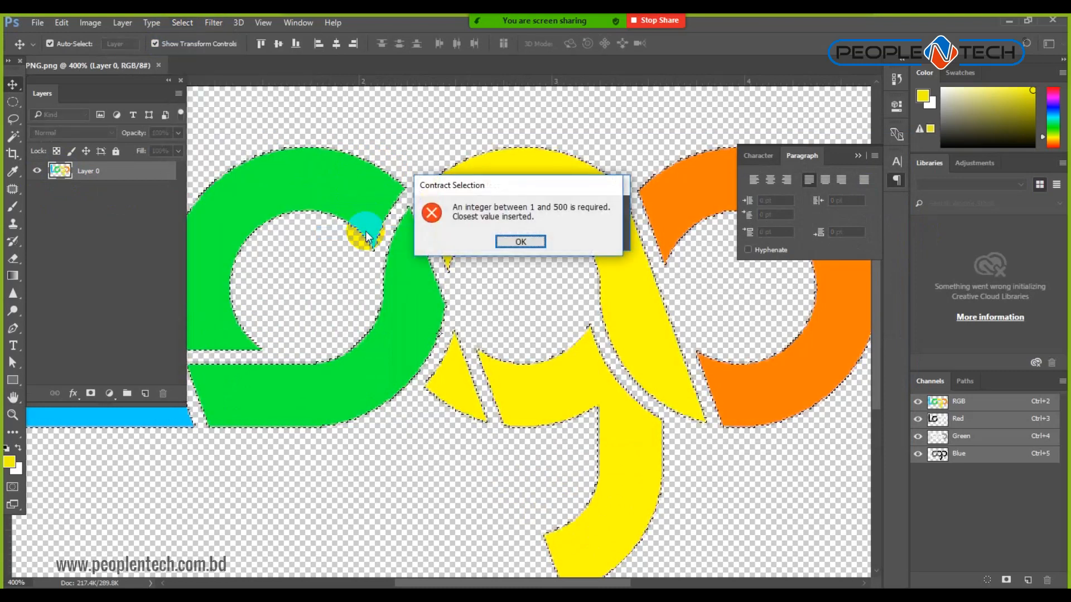
pyautogui.click(521, 242)
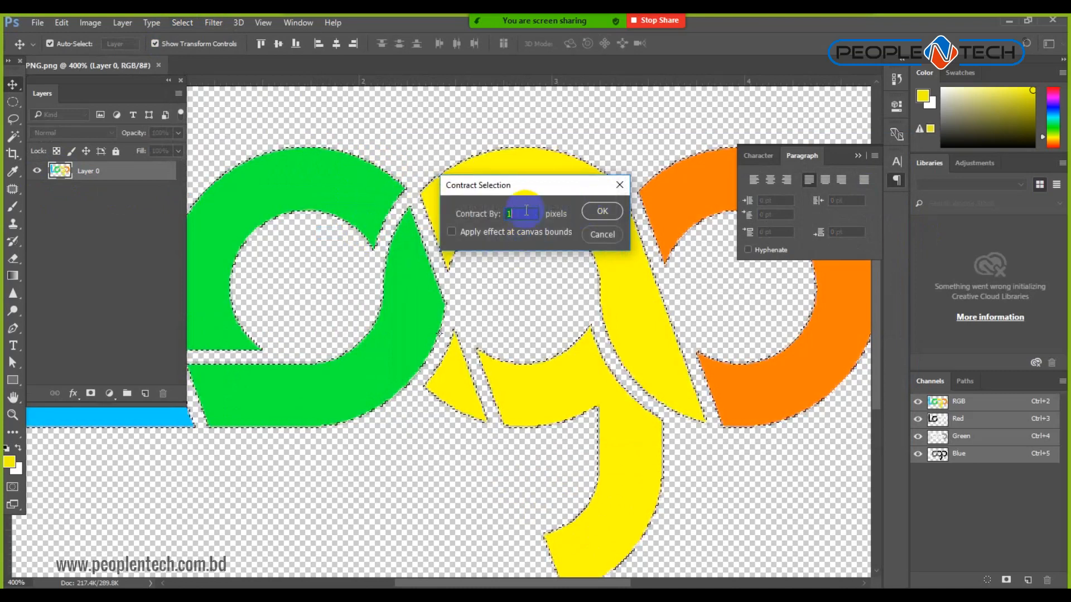
pyautogui.press('Return')
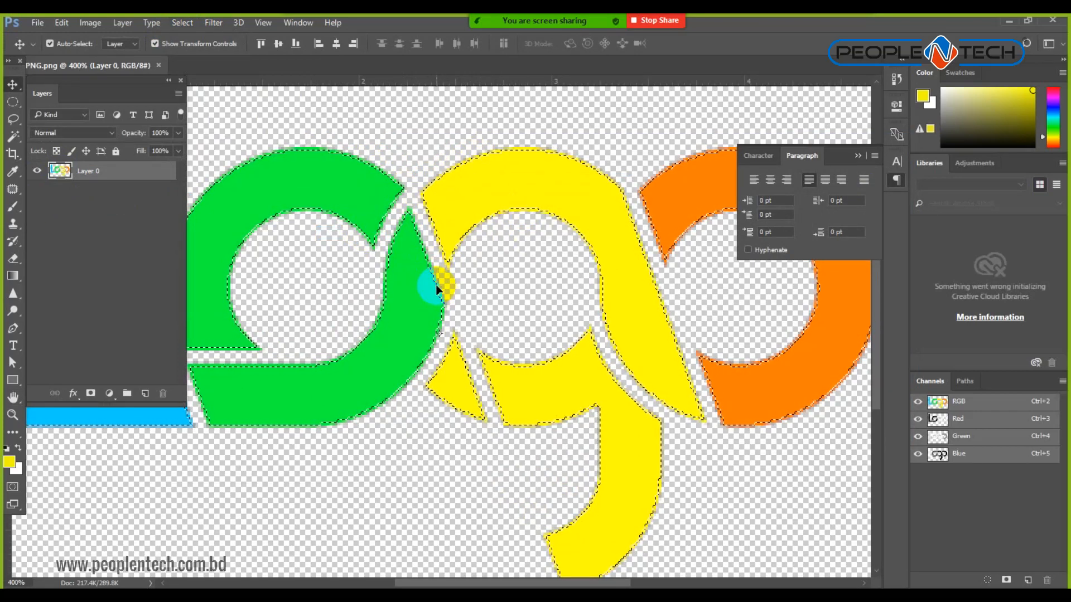
pyautogui.click(183, 22)
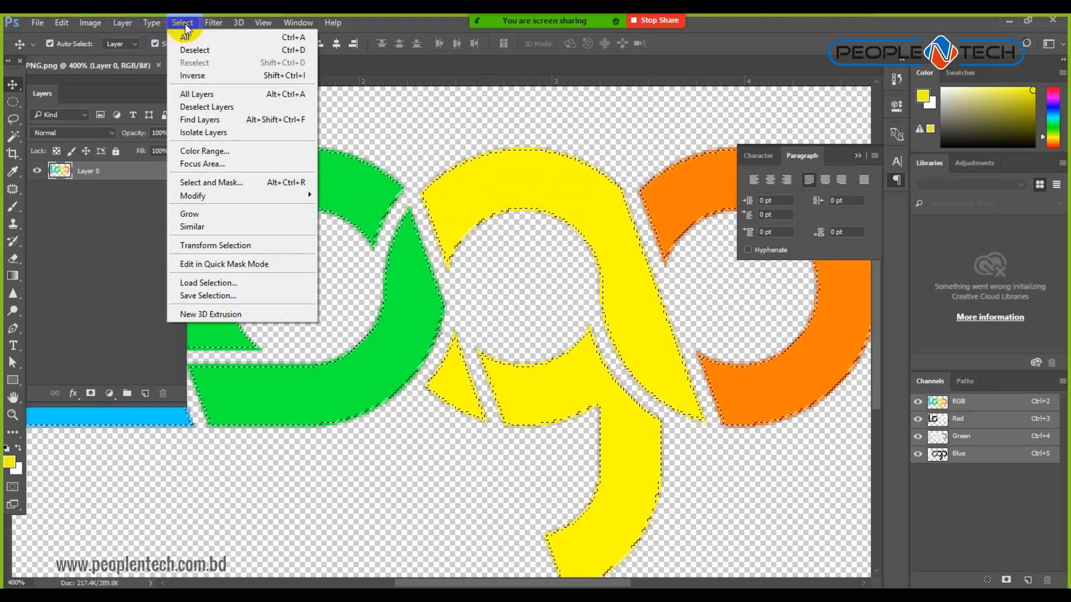
pyautogui.click(194, 76)
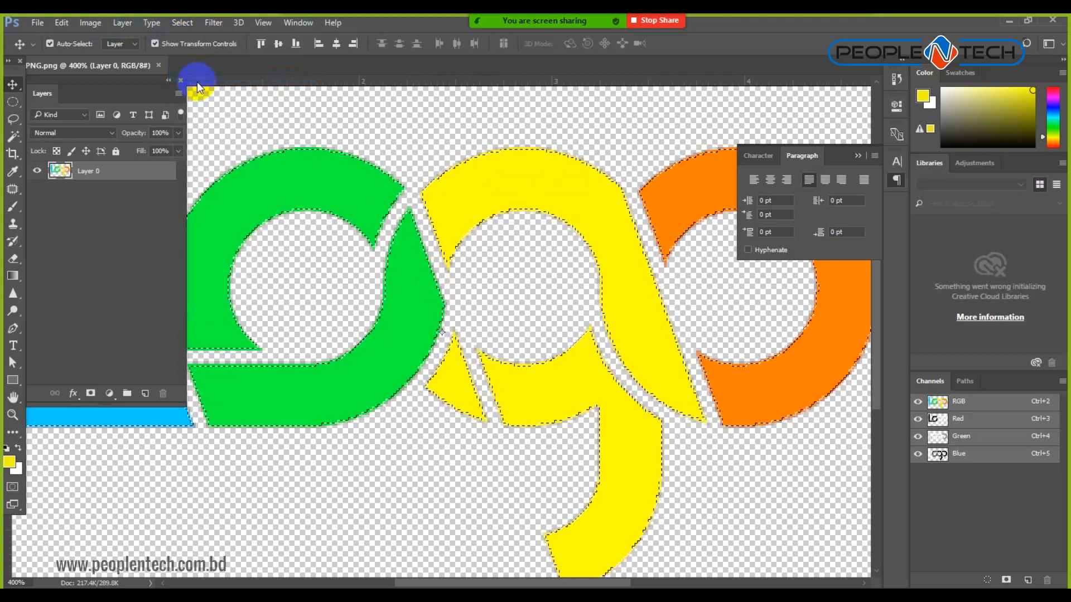
# Remove the thin fringe around the logo edges, zoom in to check them, and close LogoPNG.
pyautogui.hotkey('ctrl', 'j')
pyautogui.hotkey('ctrl', '1')
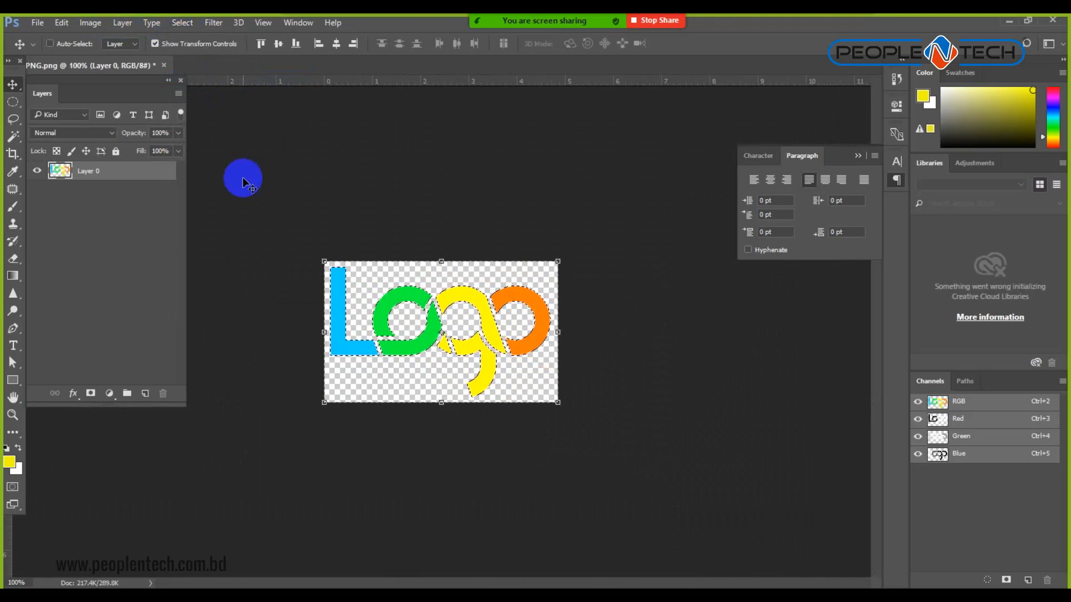
pyautogui.hotkey('ctrl', '+')
pyautogui.hotkey('ctrl', '+')
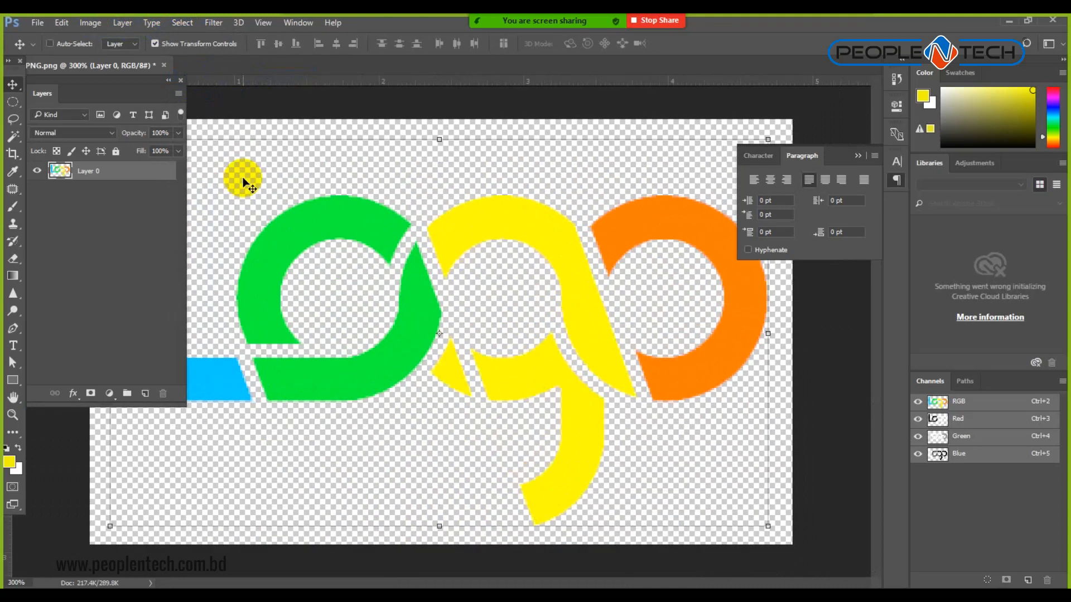
pyautogui.hotkey('ctrl', '+')
pyautogui.hotkey('ctrl', '+')
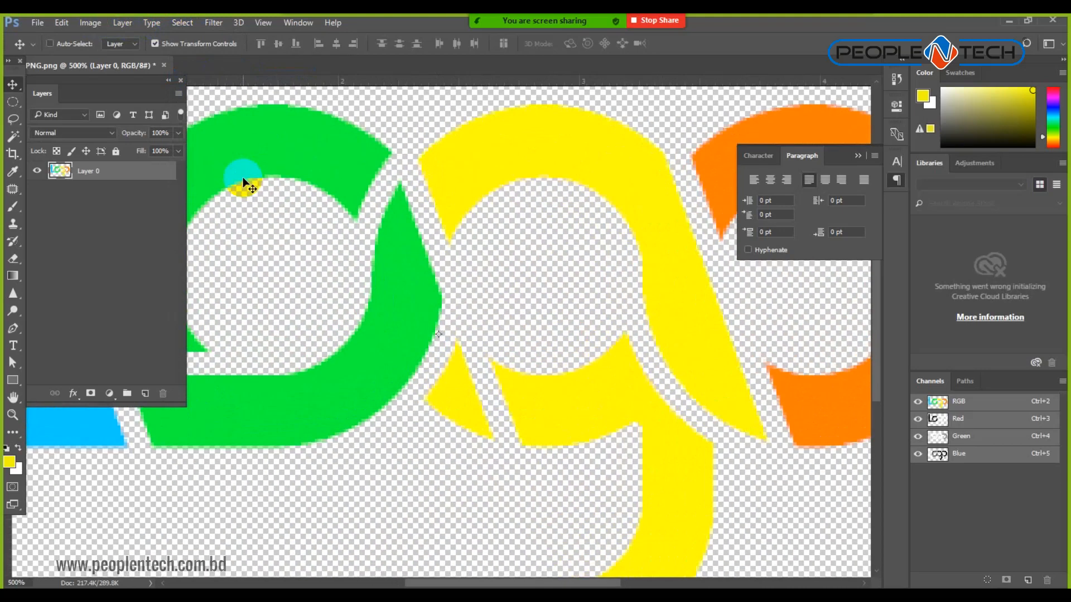
pyautogui.hotkey('ctrl', '-')
pyautogui.hotkey('ctrl', '-')
pyautogui.hotkey('ctrl', '-')
pyautogui.hotkey('ctrl', '-')
pyautogui.hotkey('ctrl', '-')
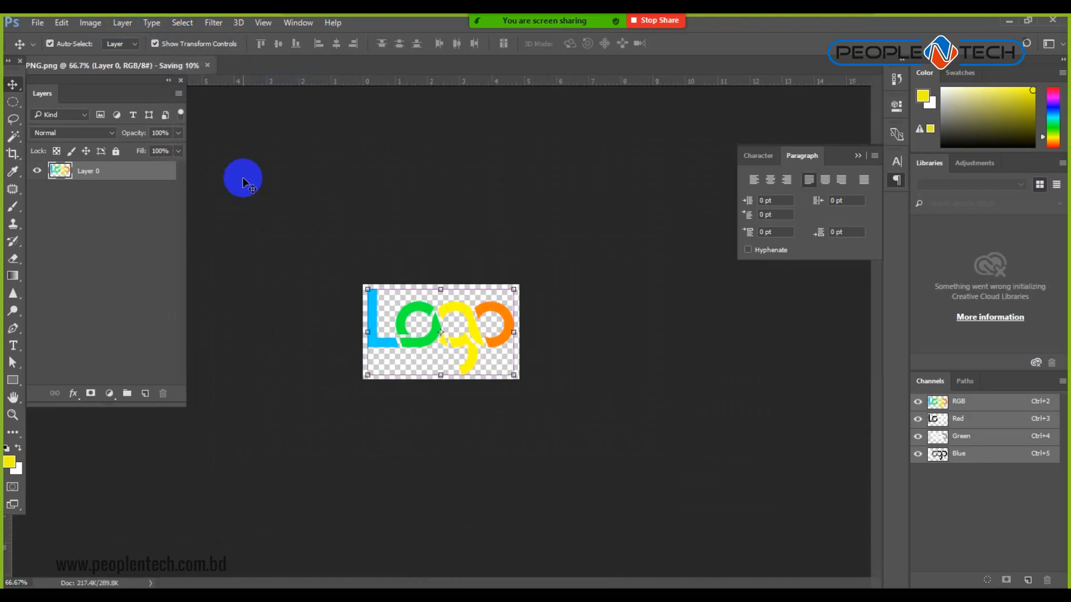
pyautogui.hotkey('ctrl', 'w')
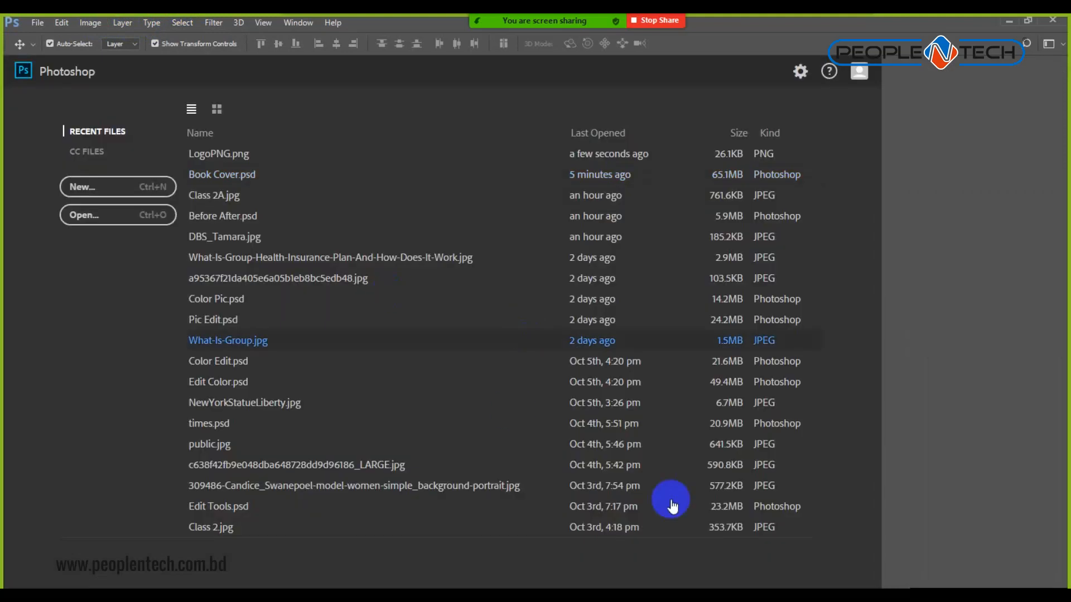